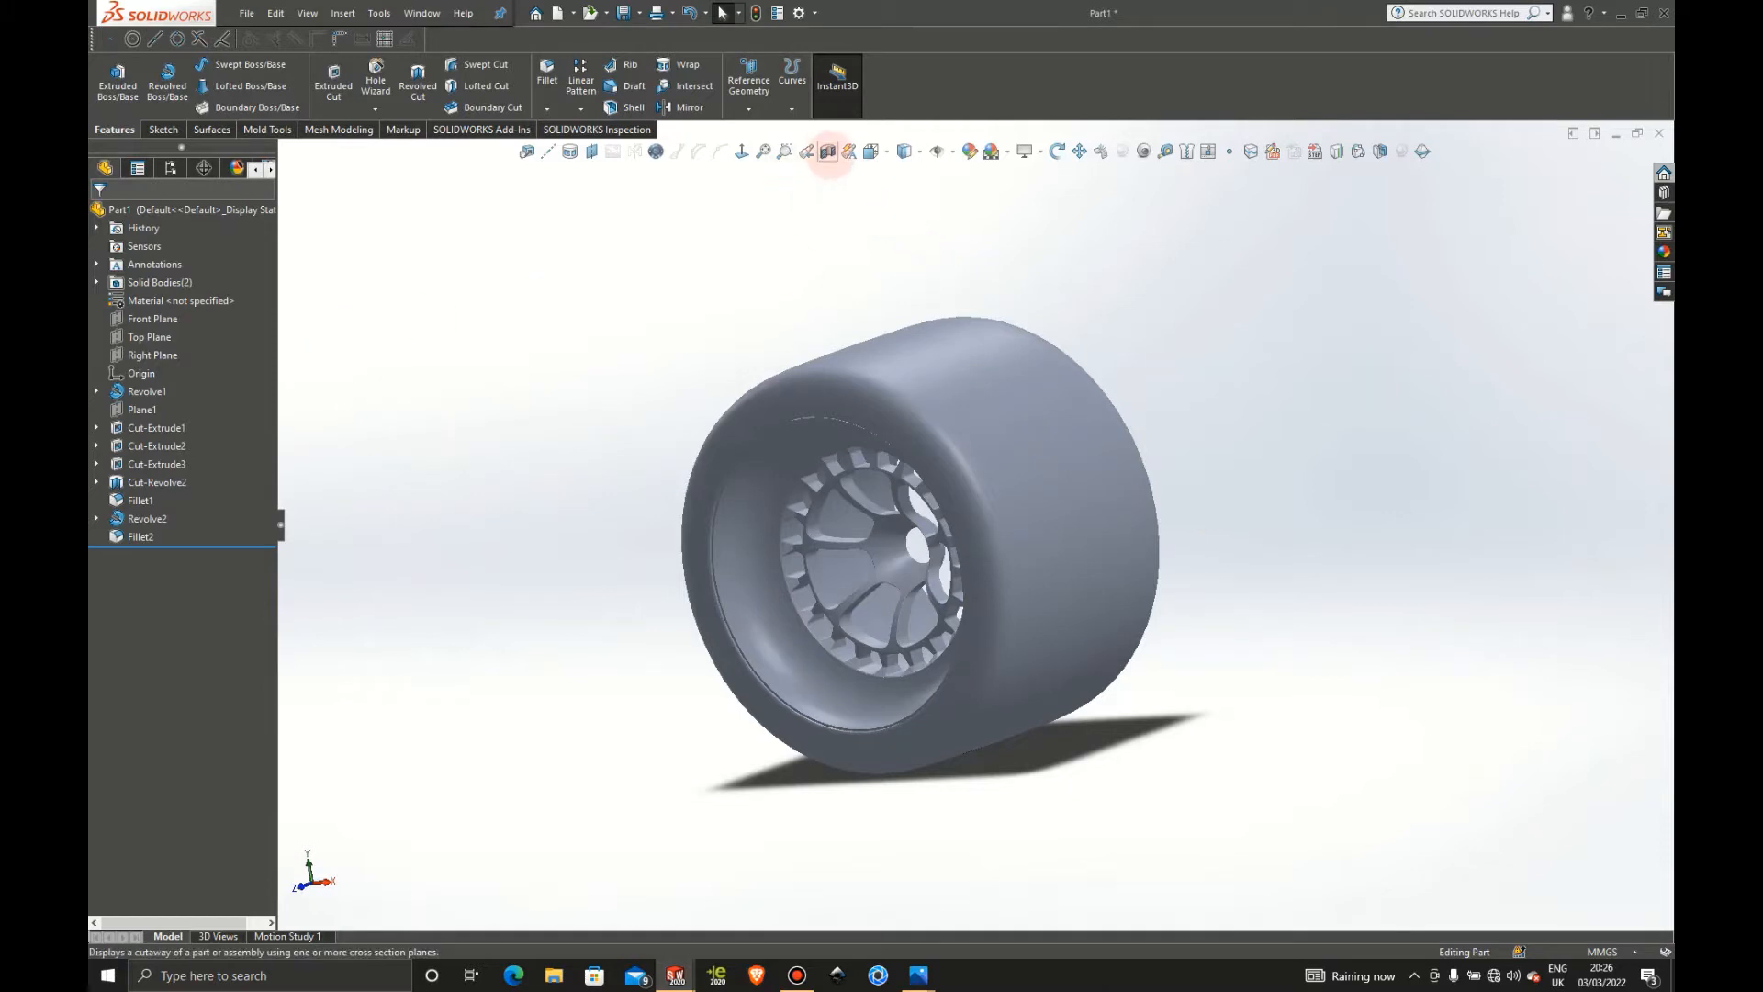
Cut the wheel open with a planar section view on the Right Plane at zero offset
left_click(829, 151)
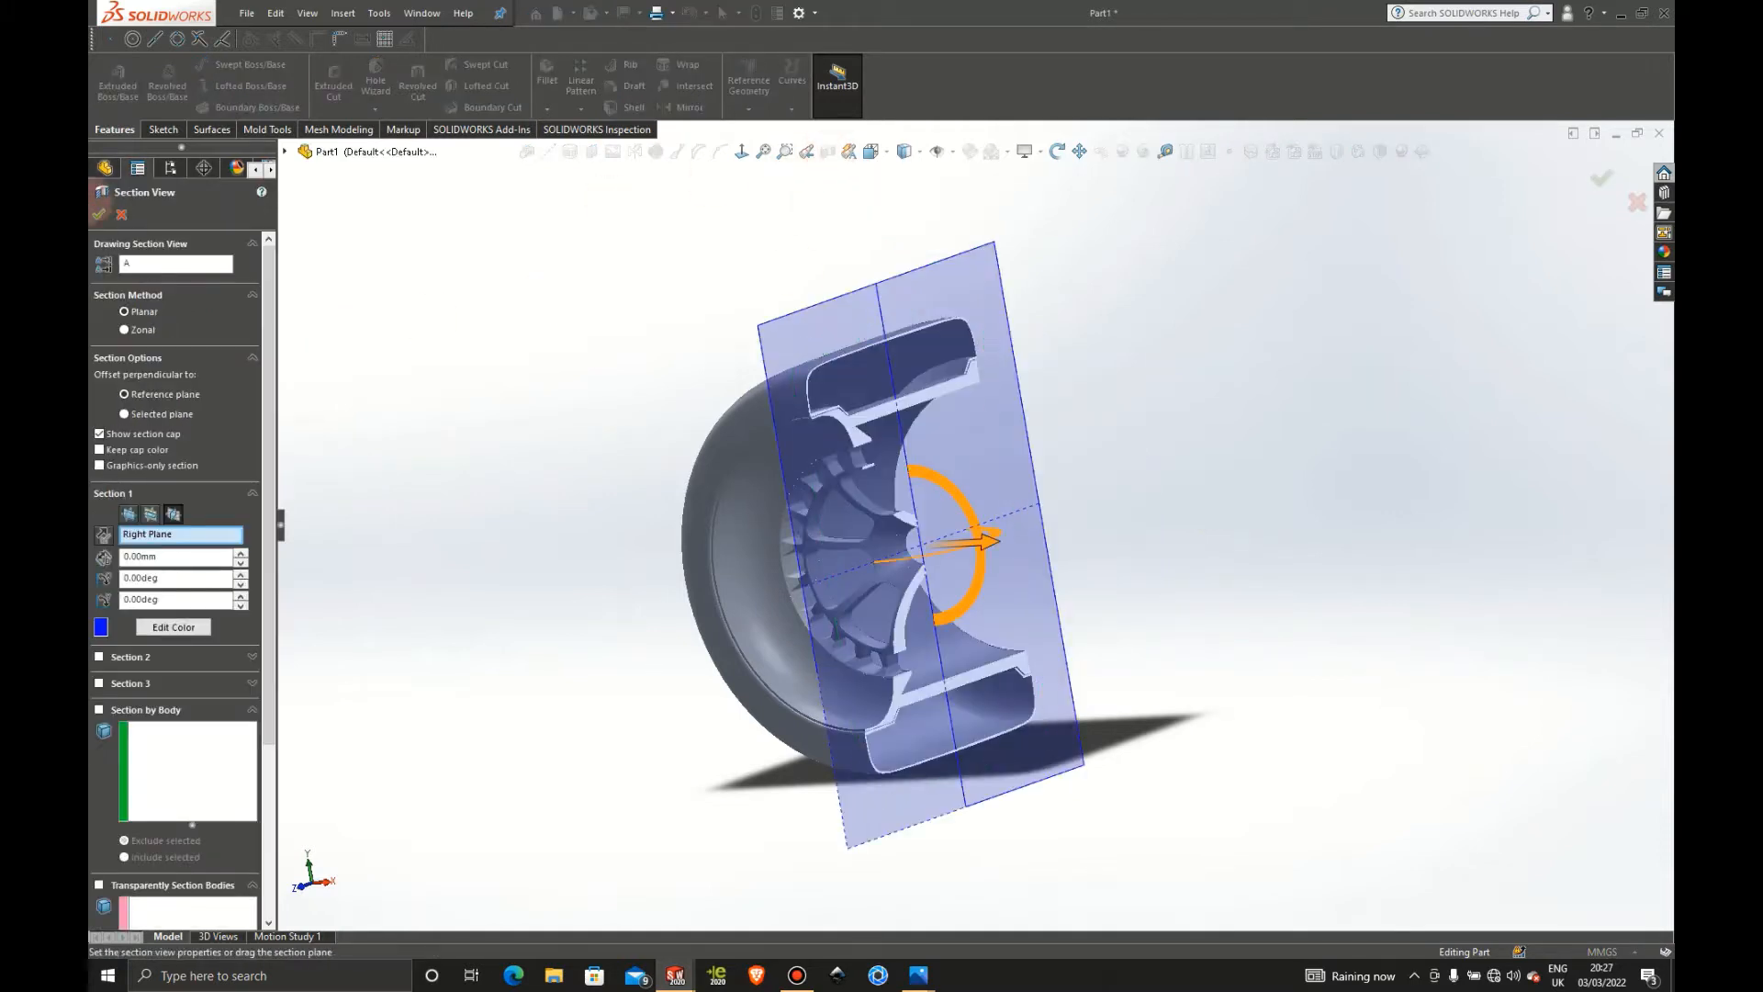
left_click(99, 214)
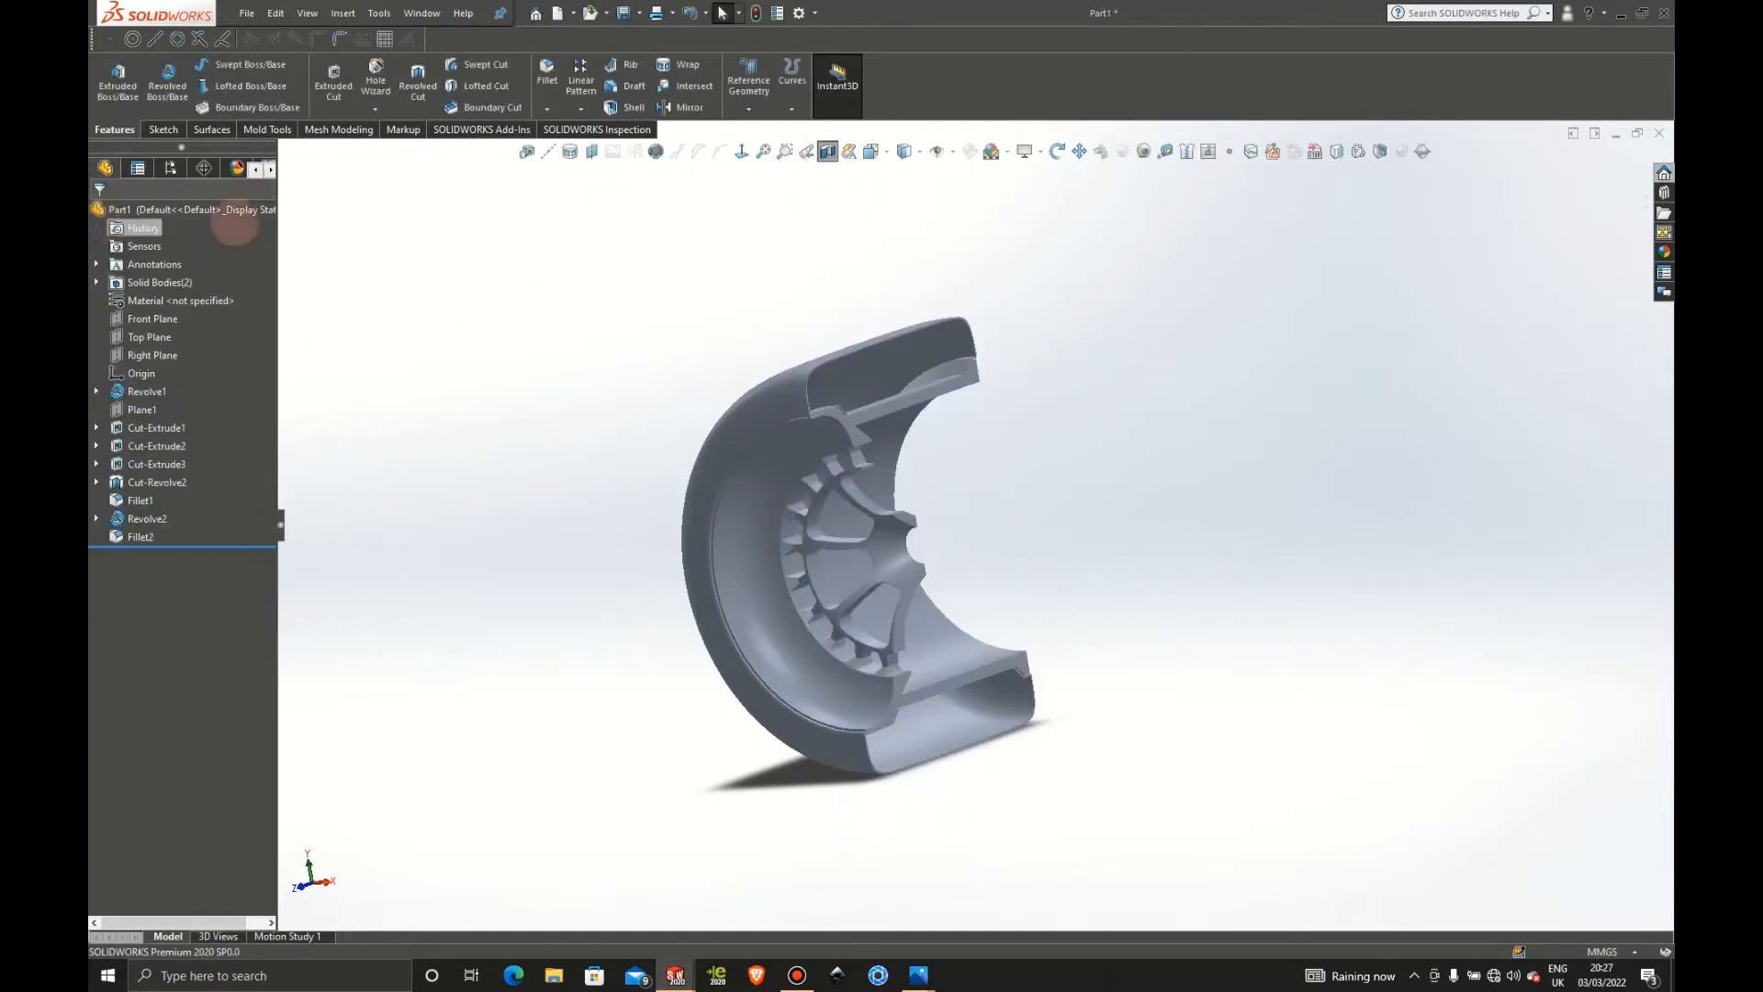
middle_click_drag(831, 418, 787, 423)
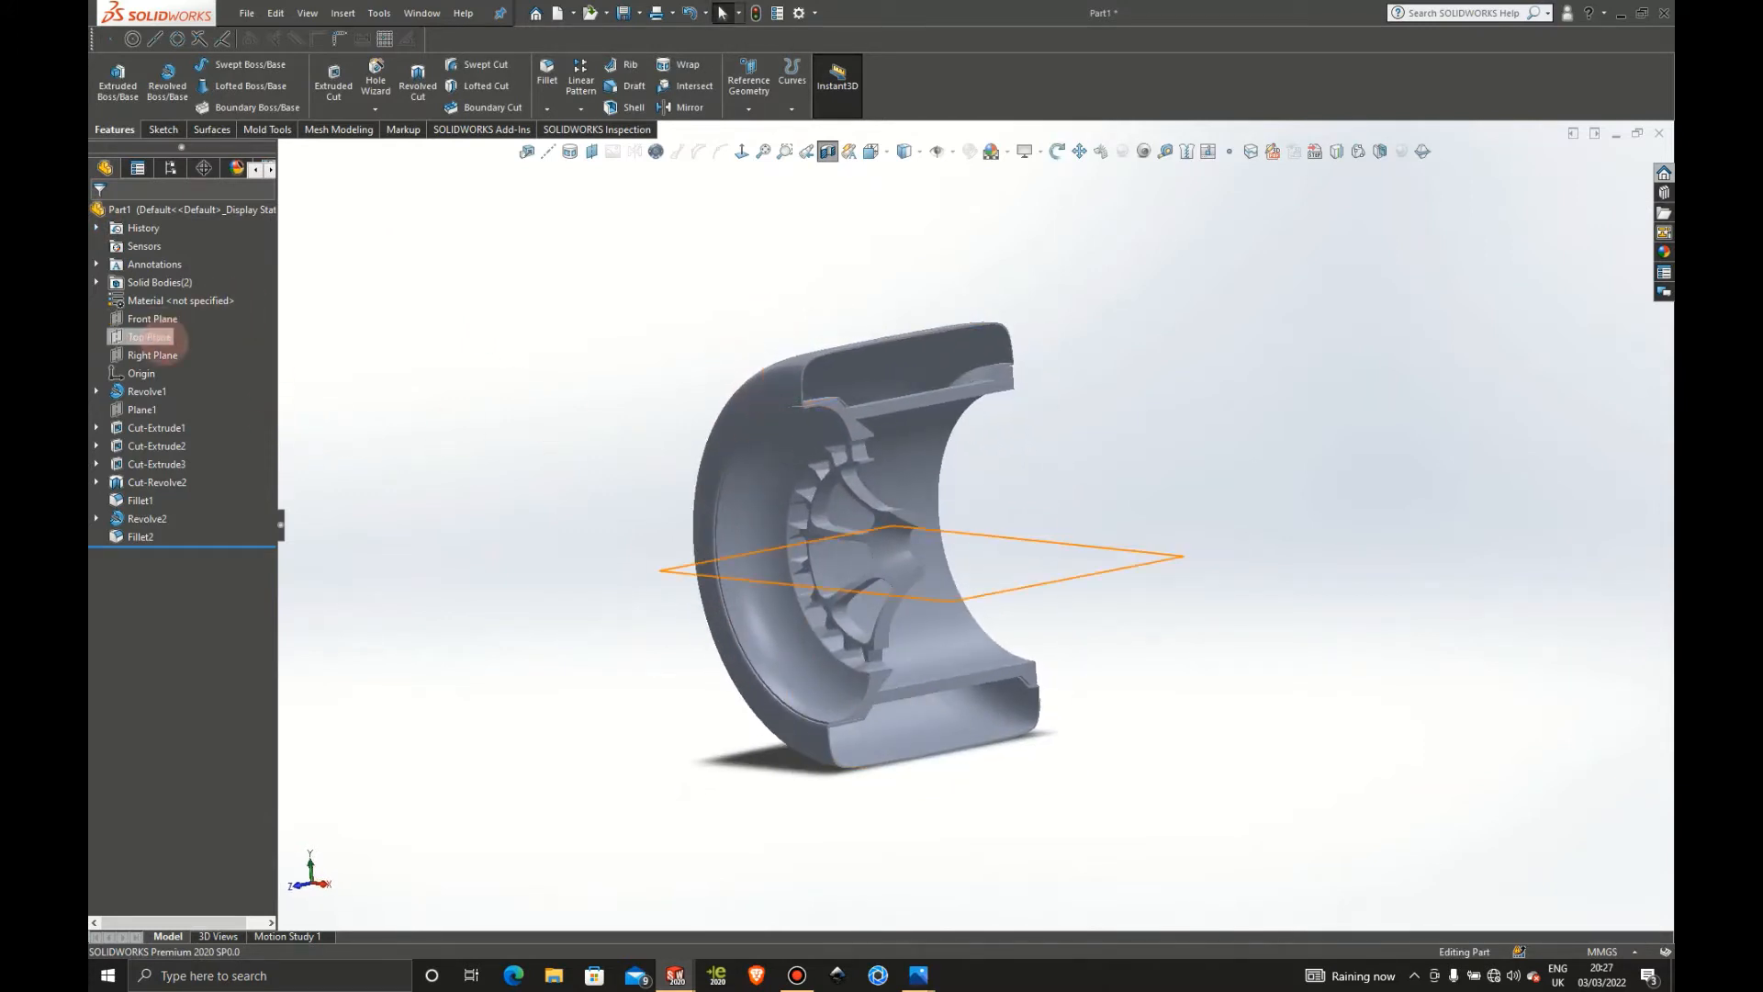
Start a sketch on the Right Plane and draw a center rectangle about 1.86 by 1.30 mm overlapping the lower outer tyre sidewall
left_click(157, 355)
left_click(160, 356)
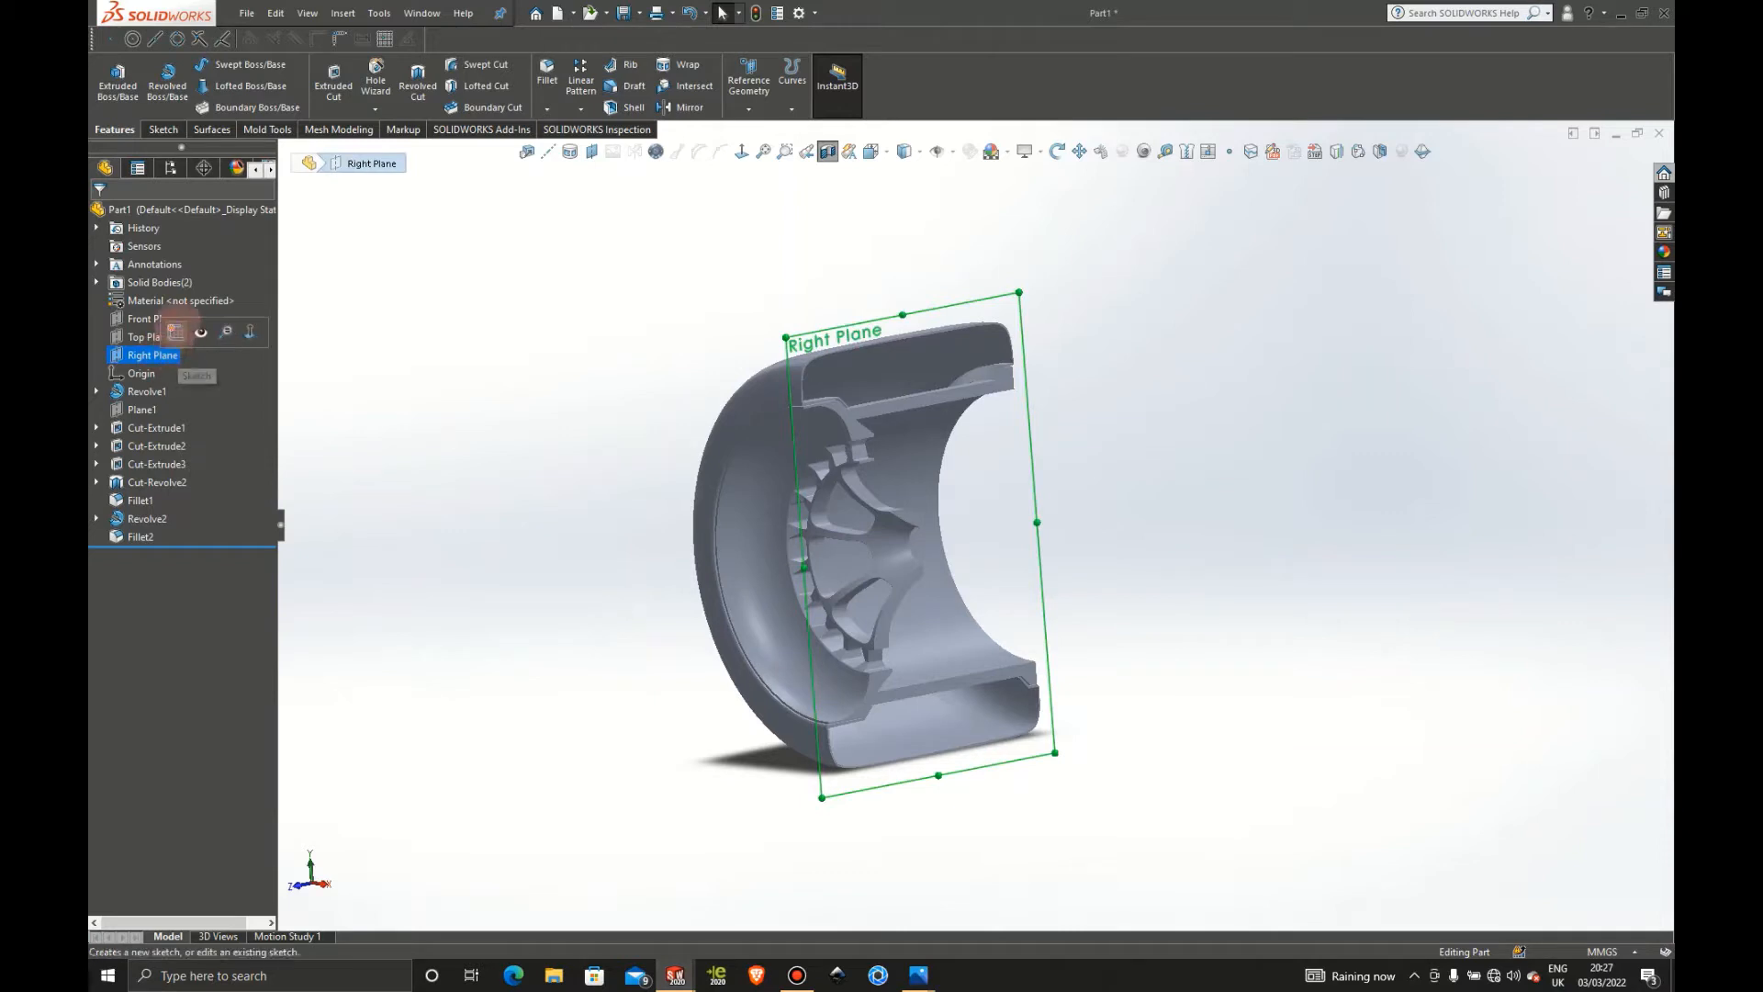
left_click(177, 333)
left_click(740, 152)
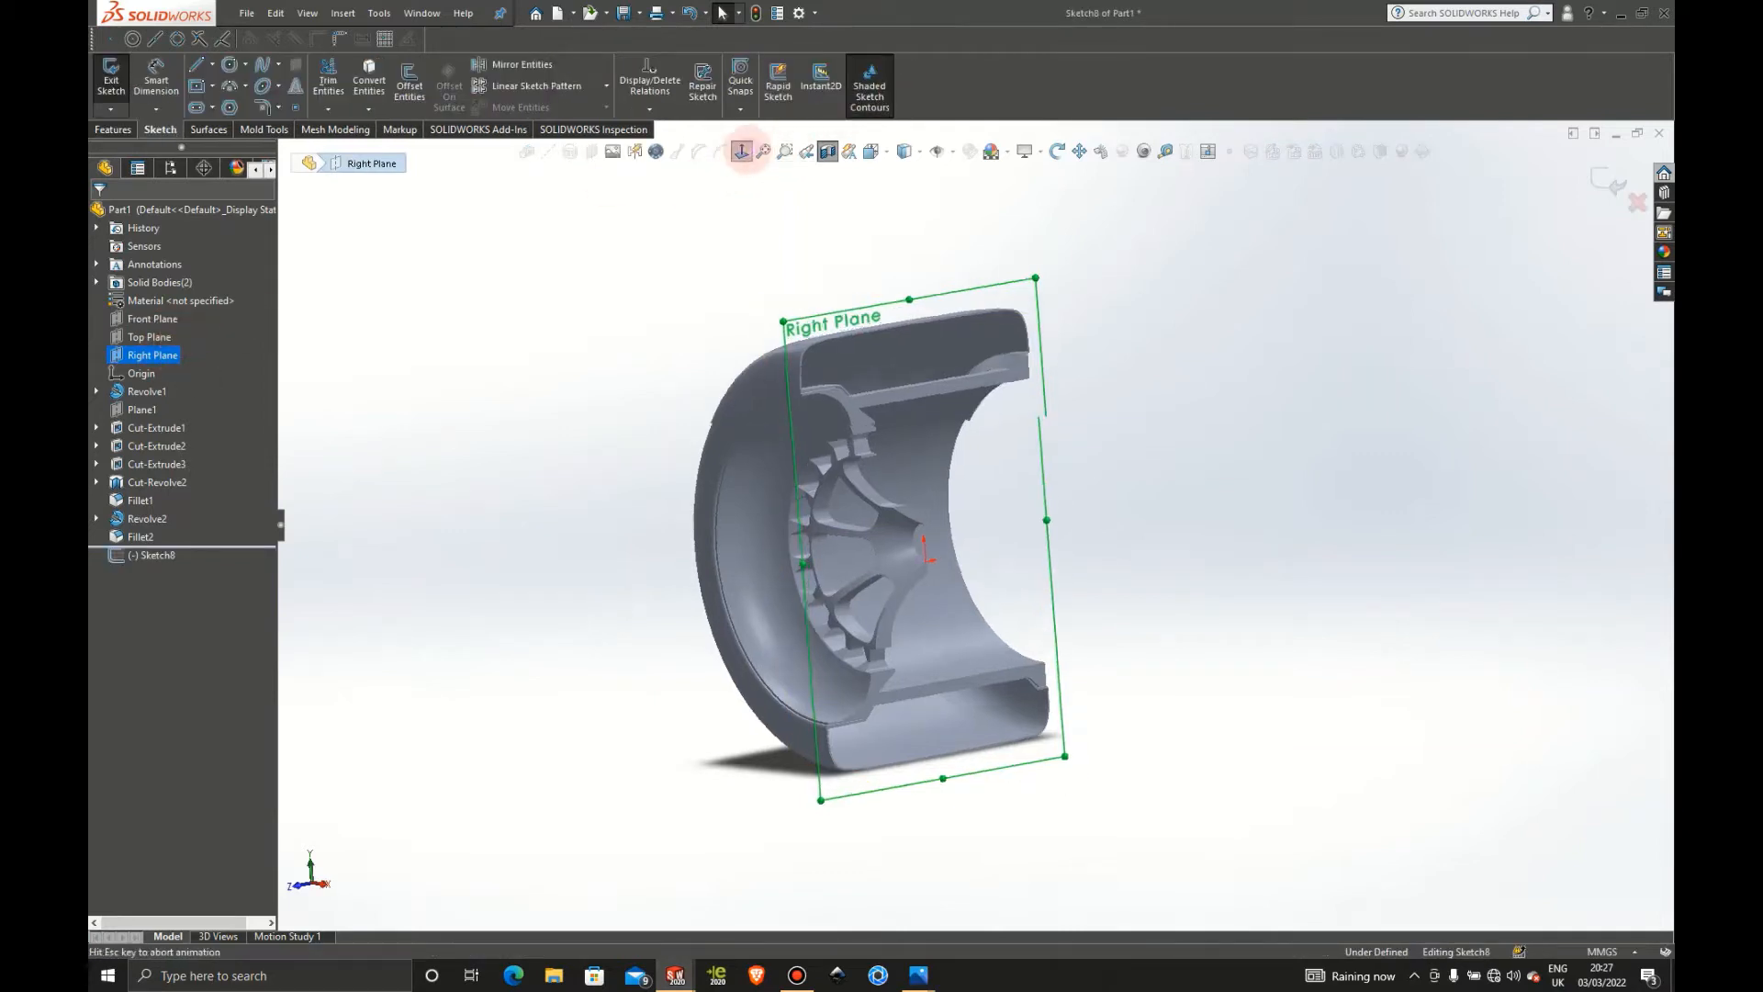
scroll(890, 206, "down", 10)
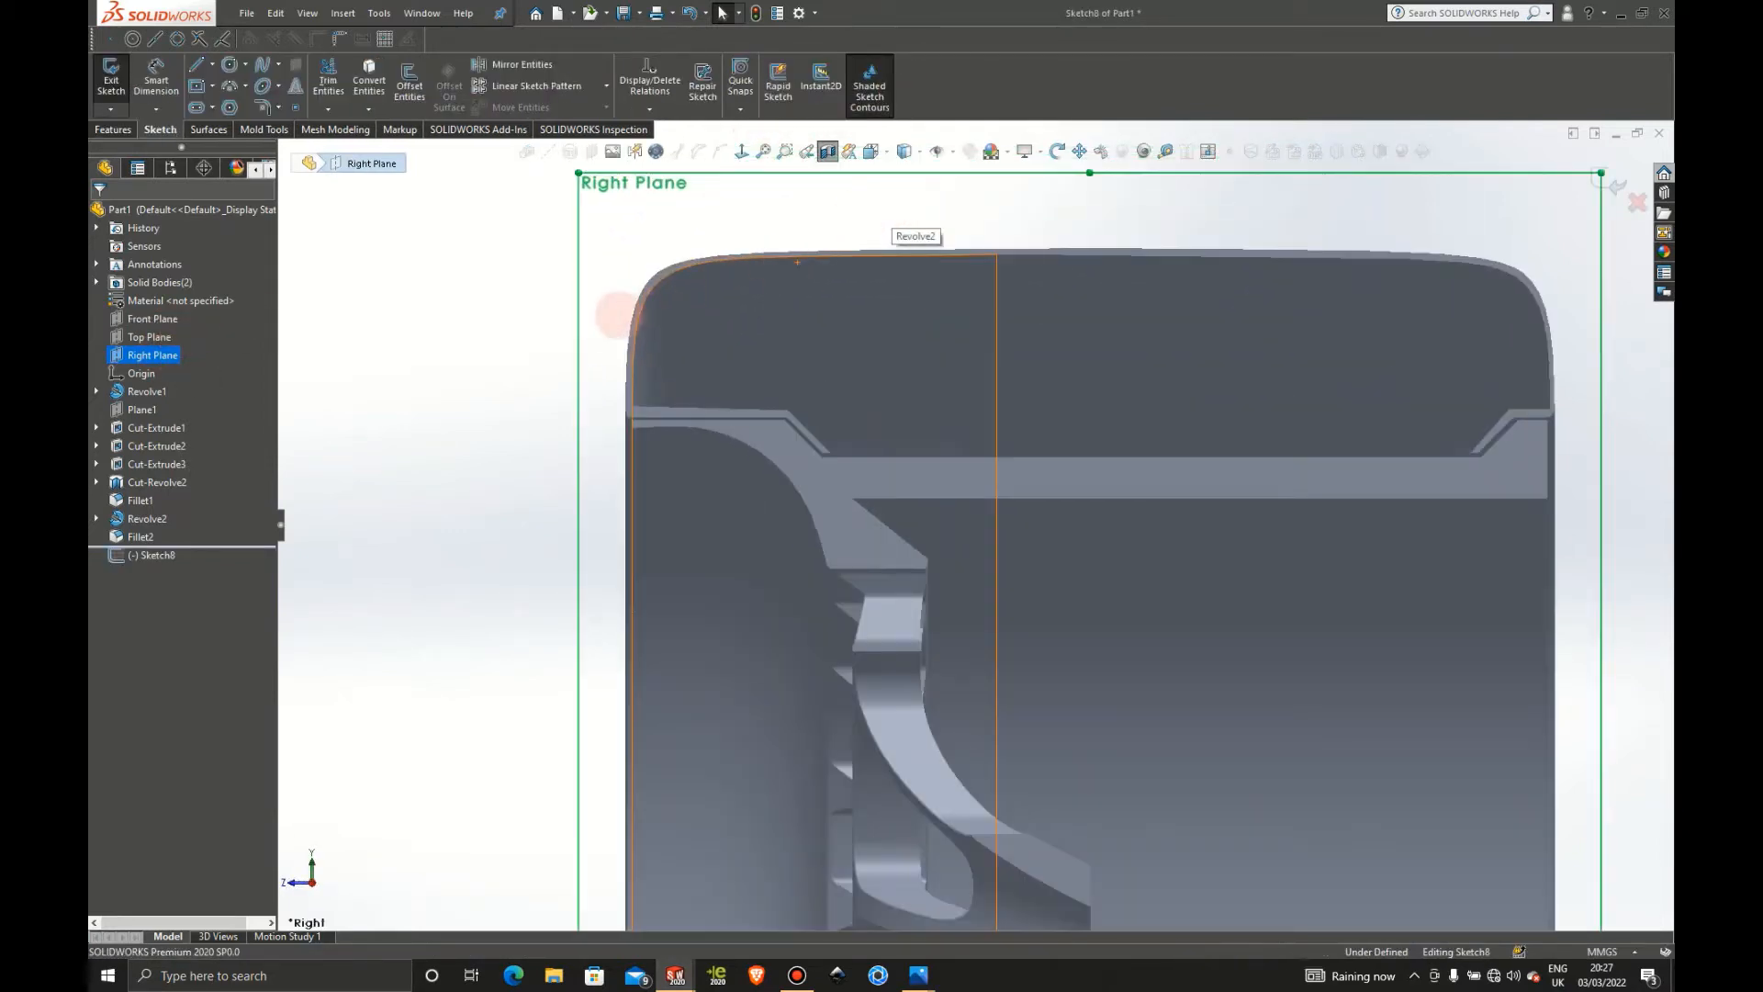
scroll(724, 494, "down", 3)
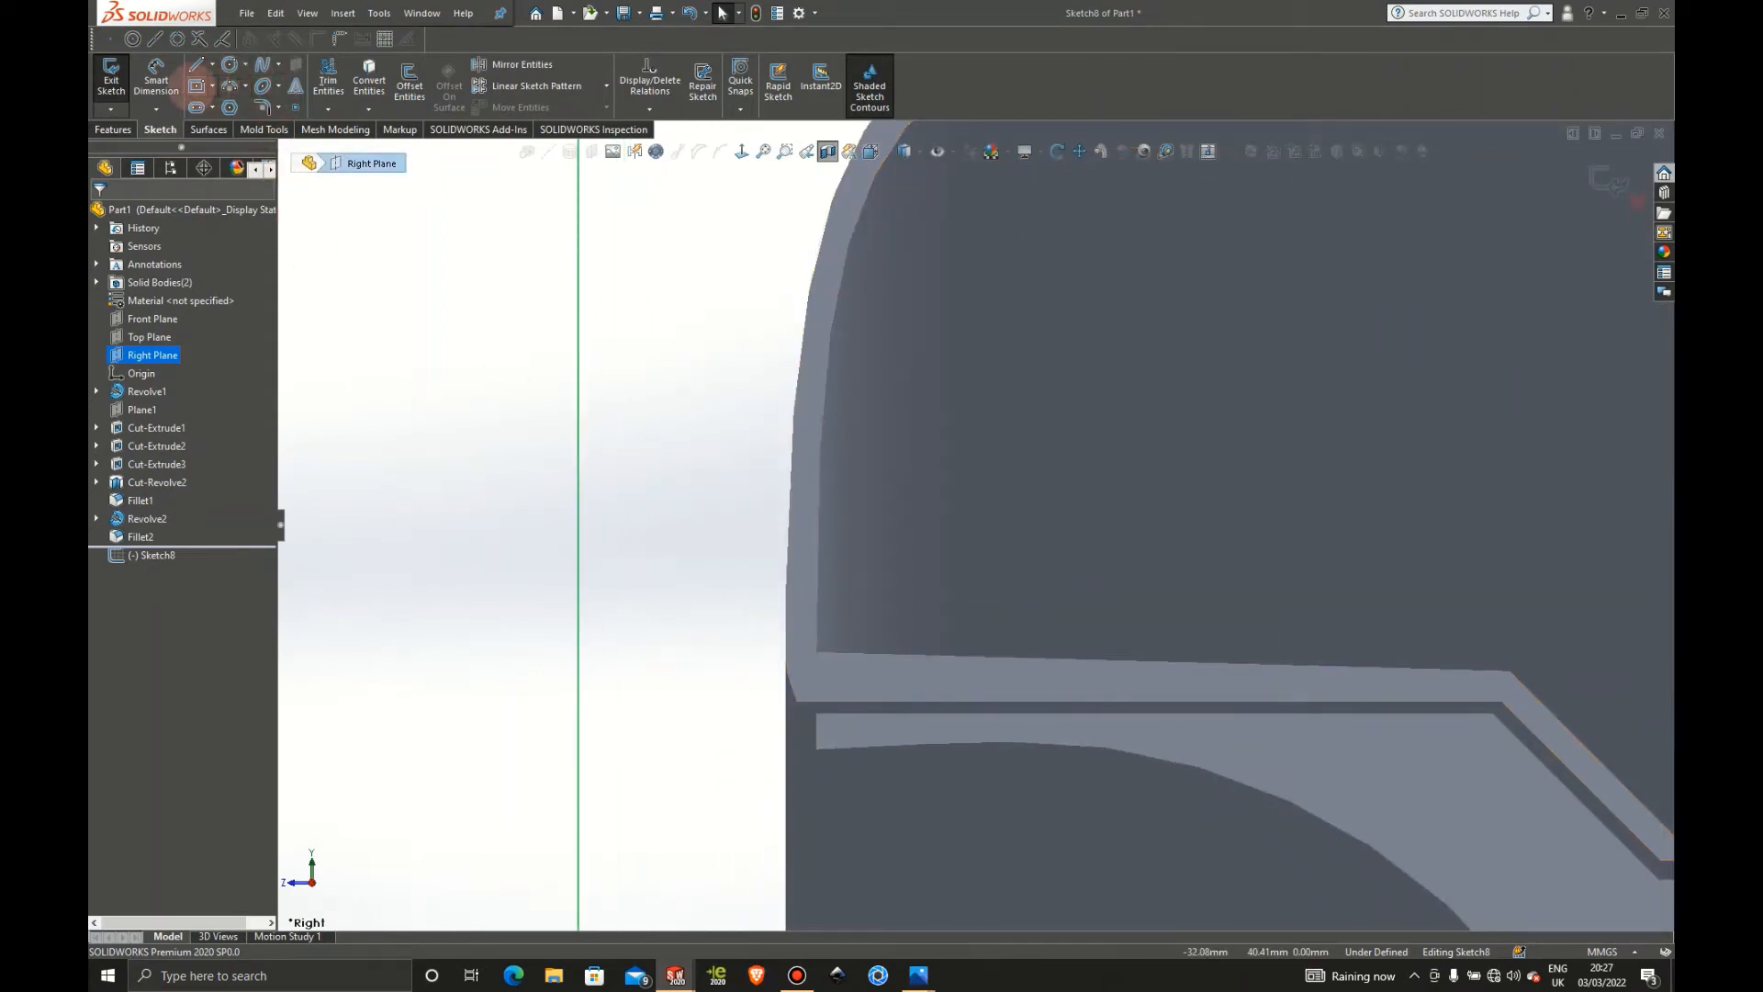
left_click(196, 84)
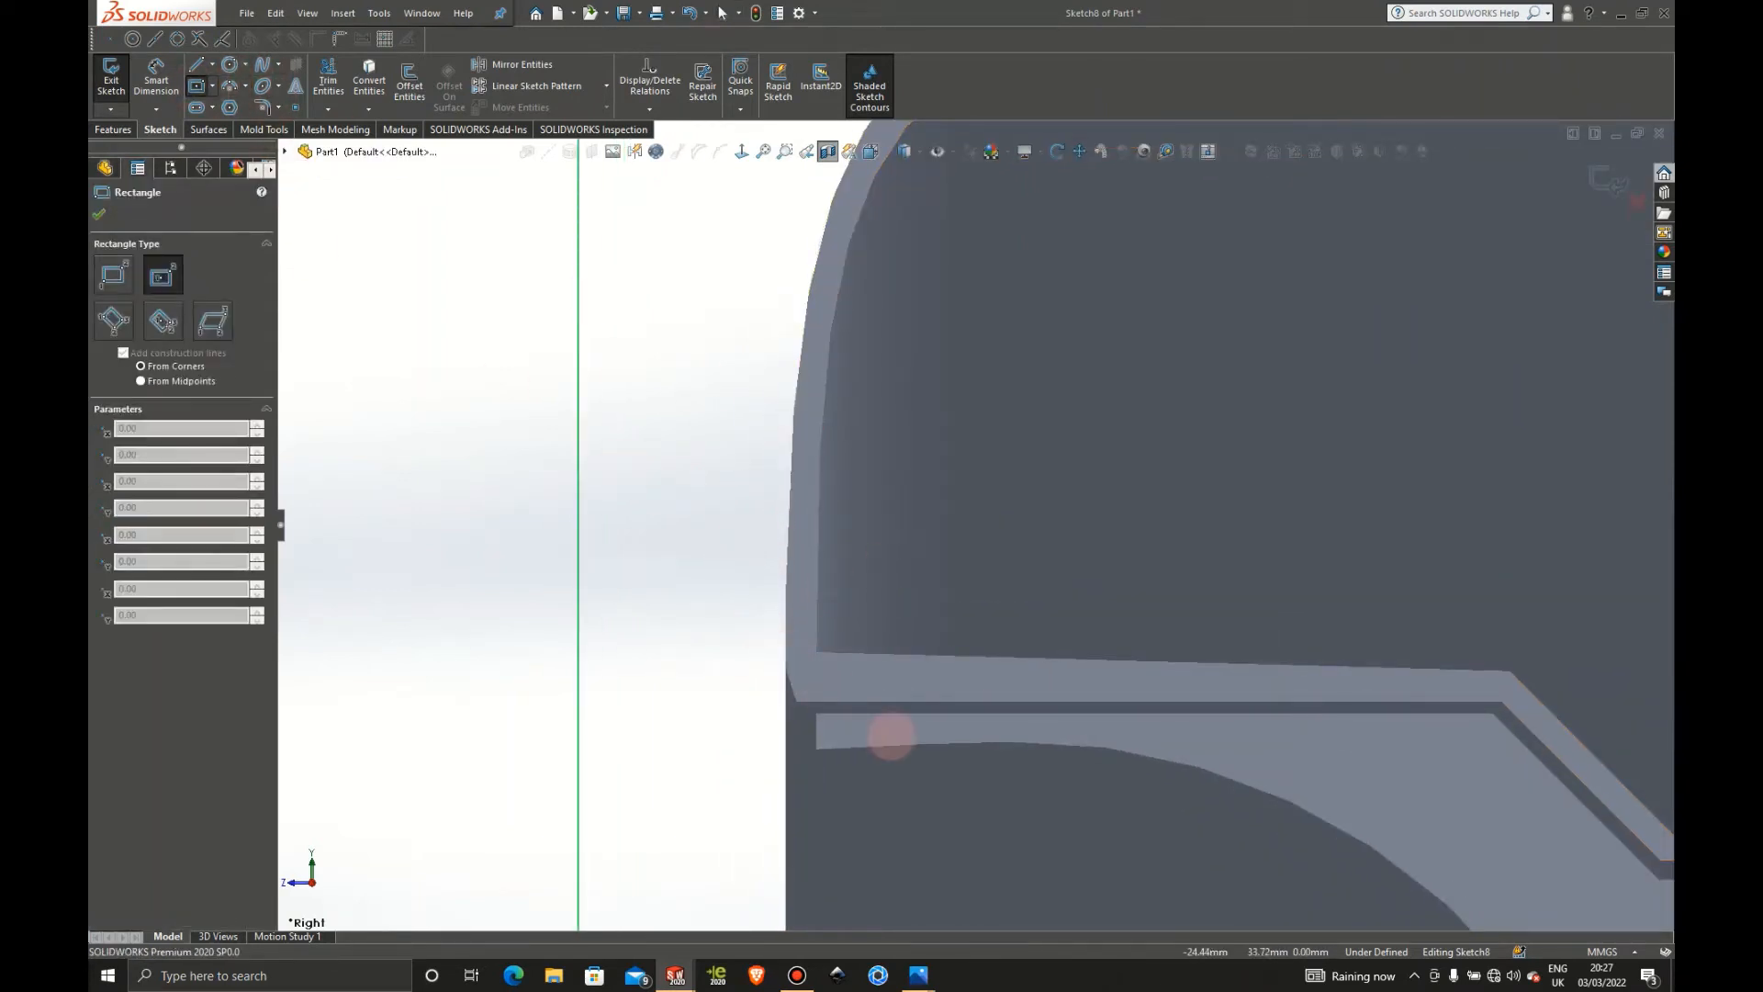
left_click(727, 555)
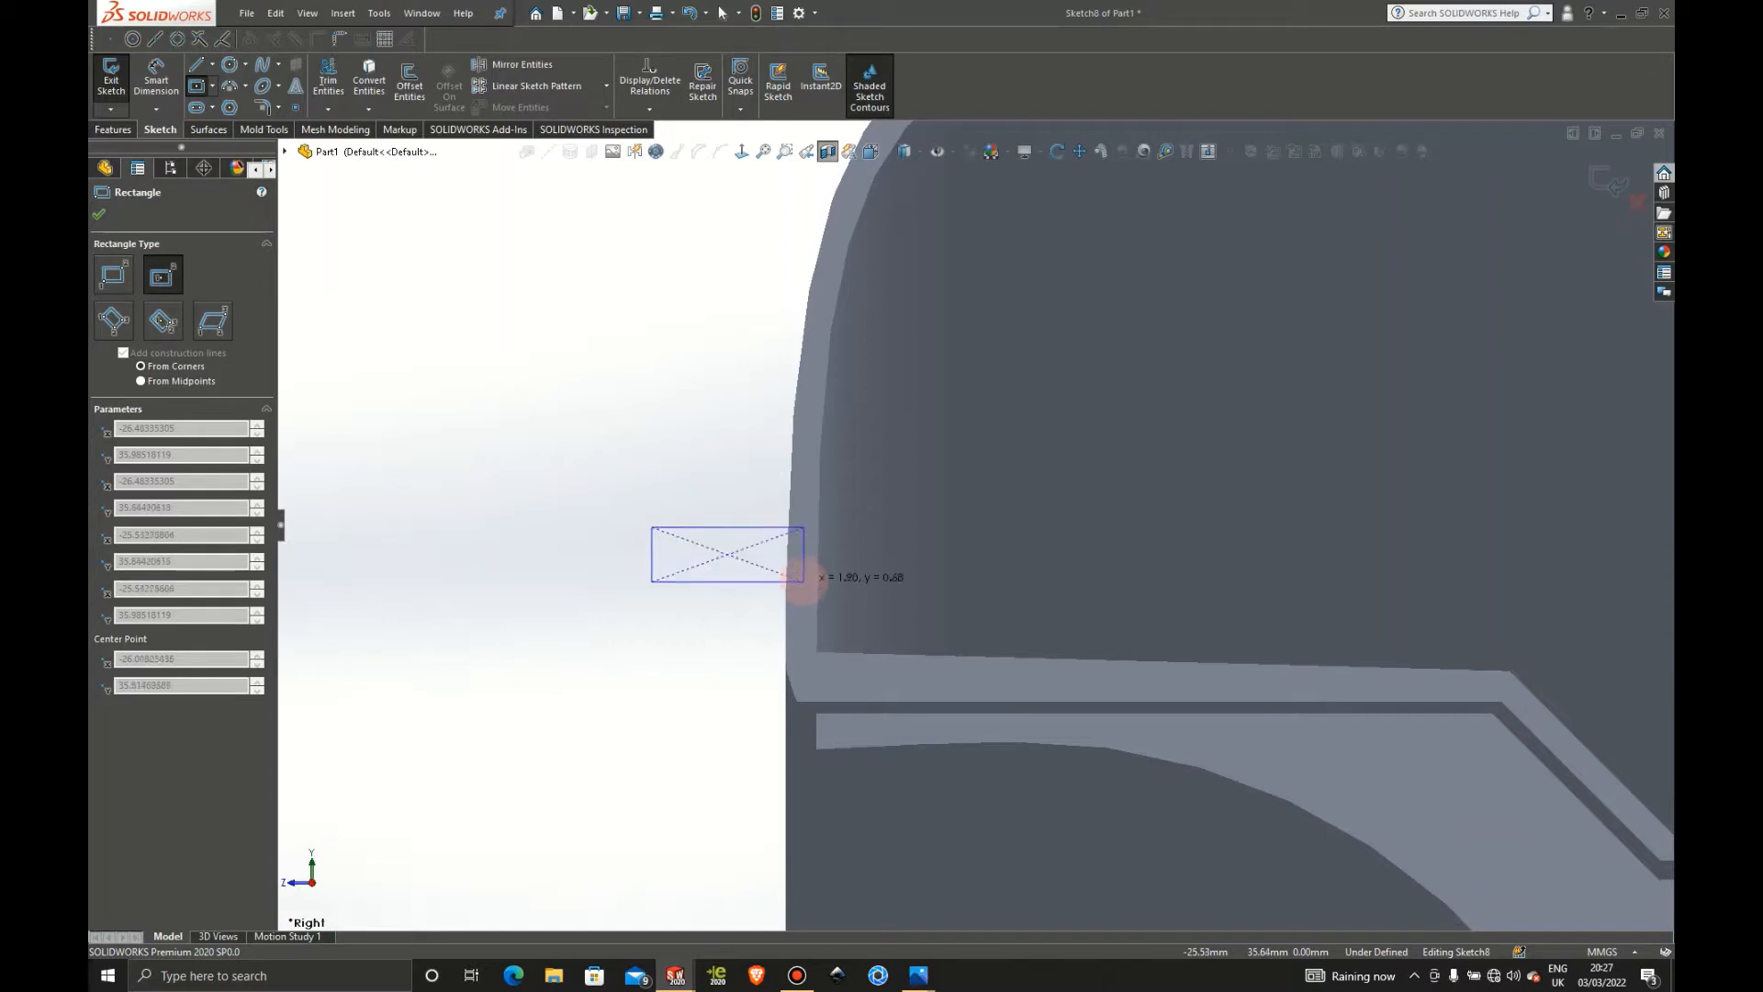
left_click(801, 606)
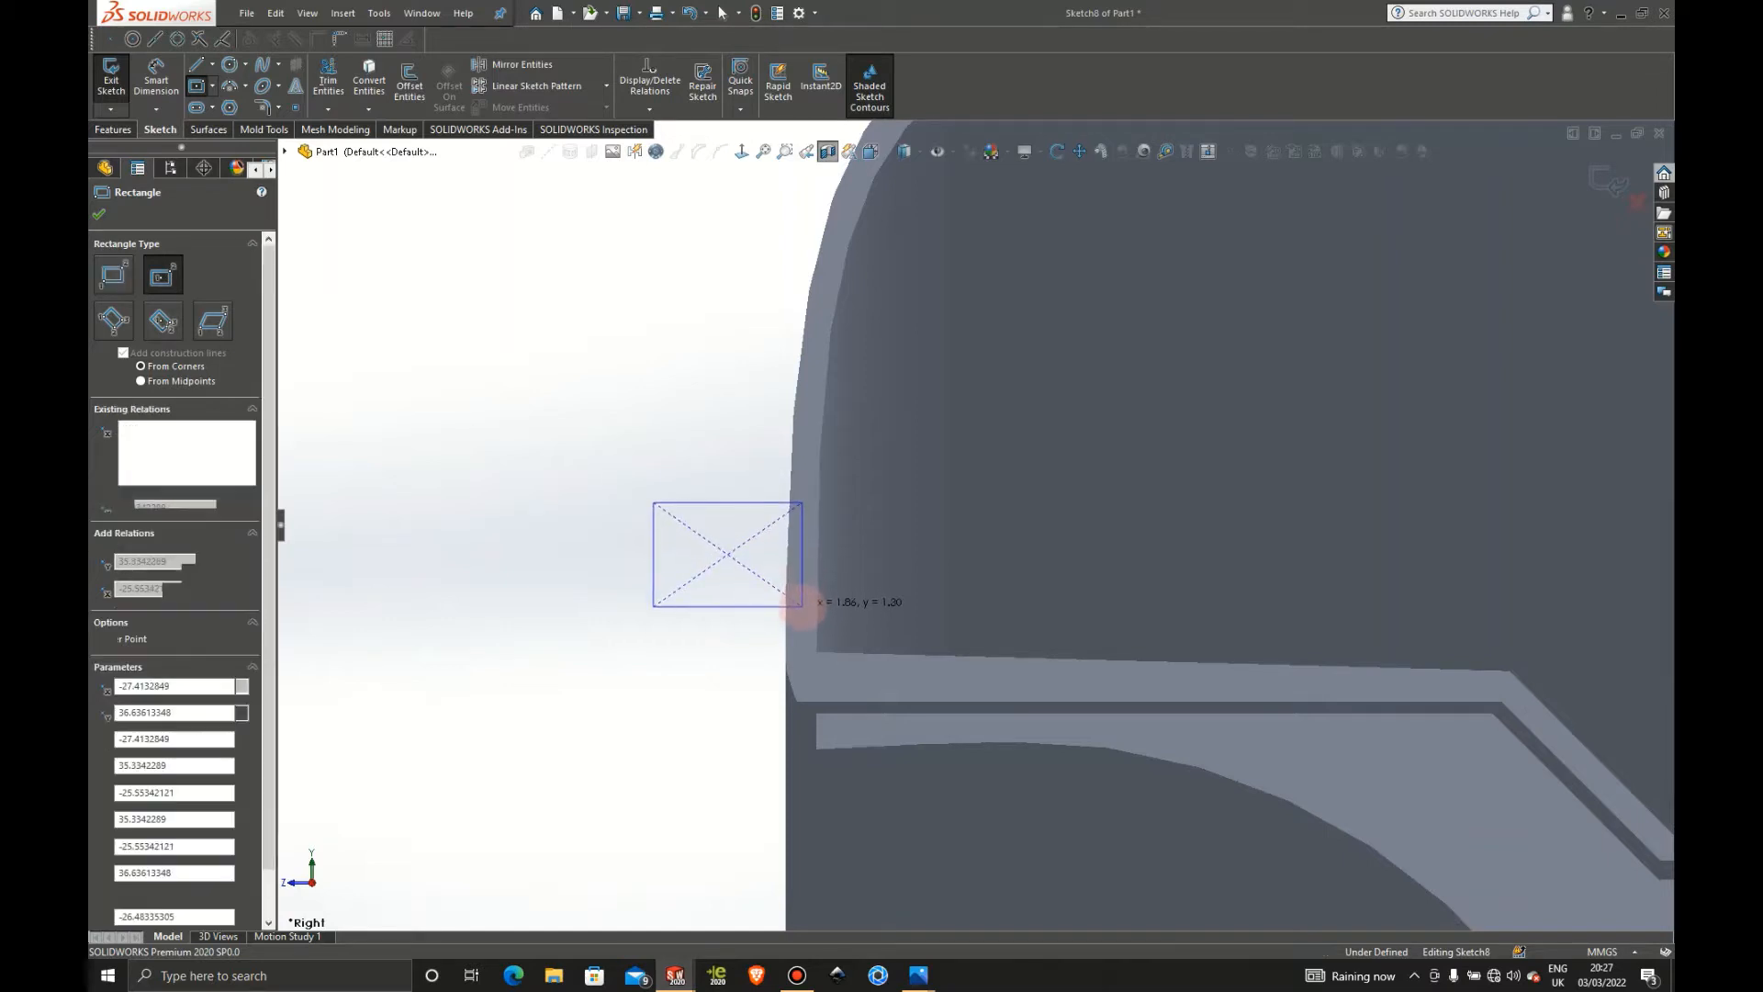
Sketch a thinner center rectangle about 1.94 mm wide and 0.48 mm high above the first one, overlapping the tyre sidewall
scroll(936, 462, "up", 1)
scroll(935, 461, "up", 5)
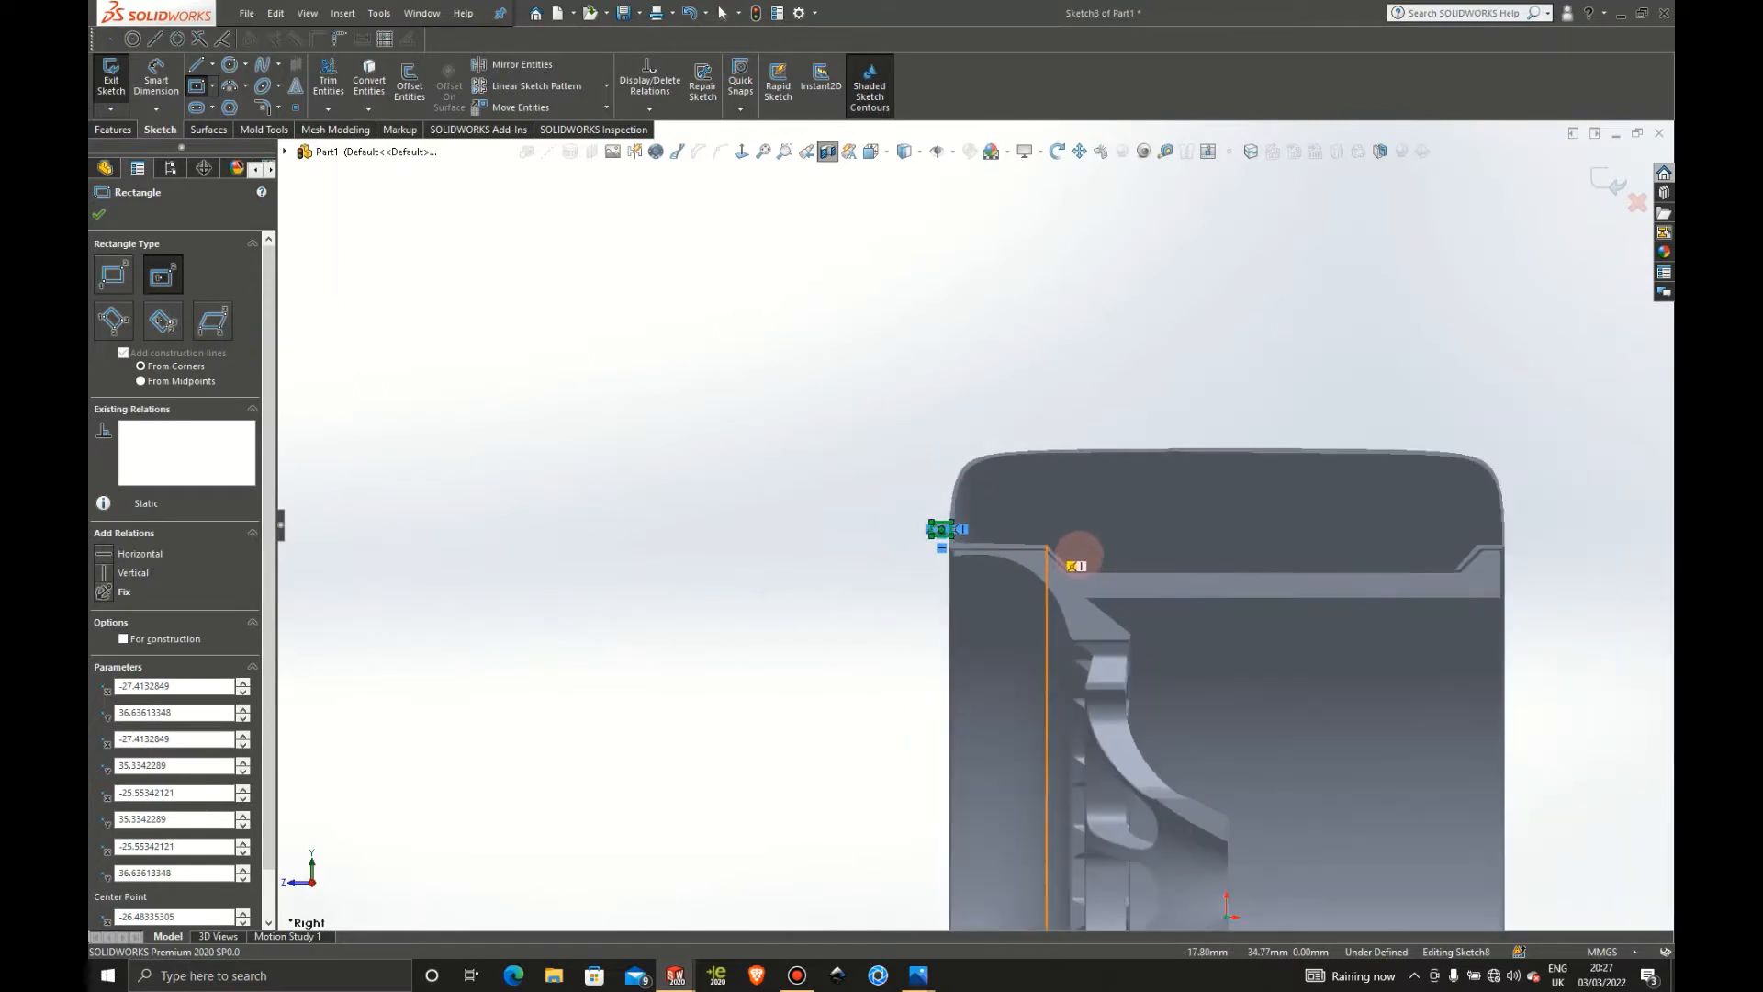
scroll(1028, 533, "down", 5)
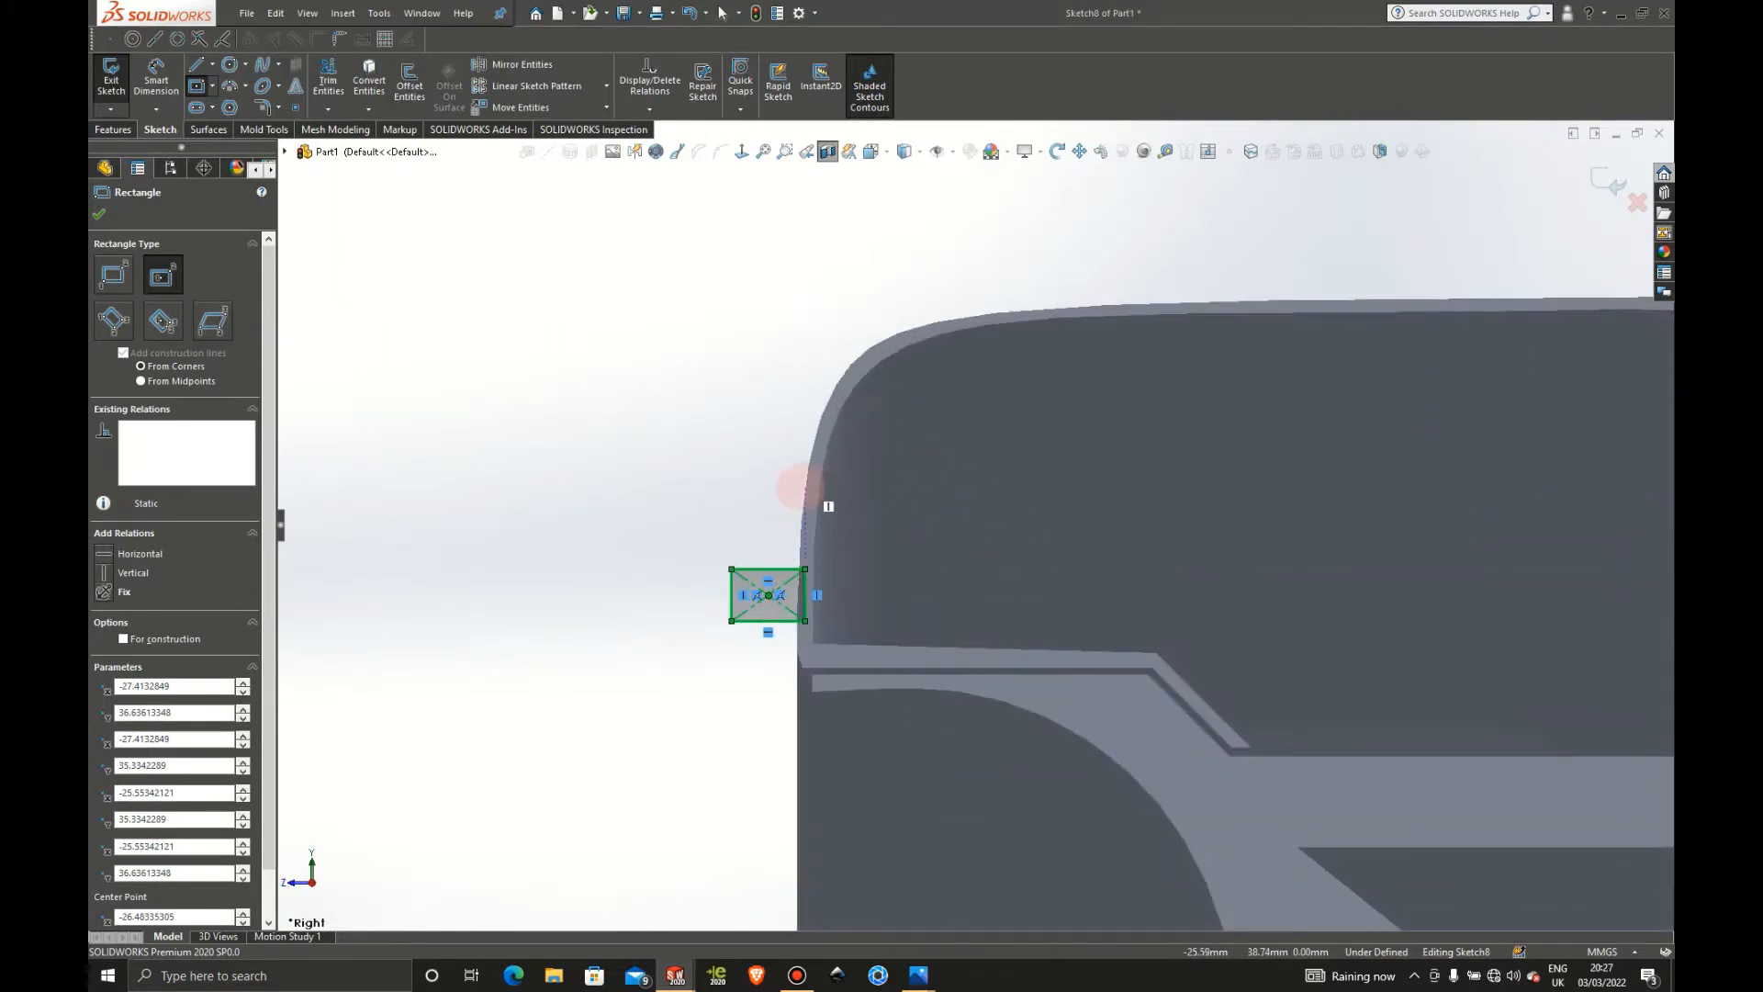
scroll(776, 479, "down", 1)
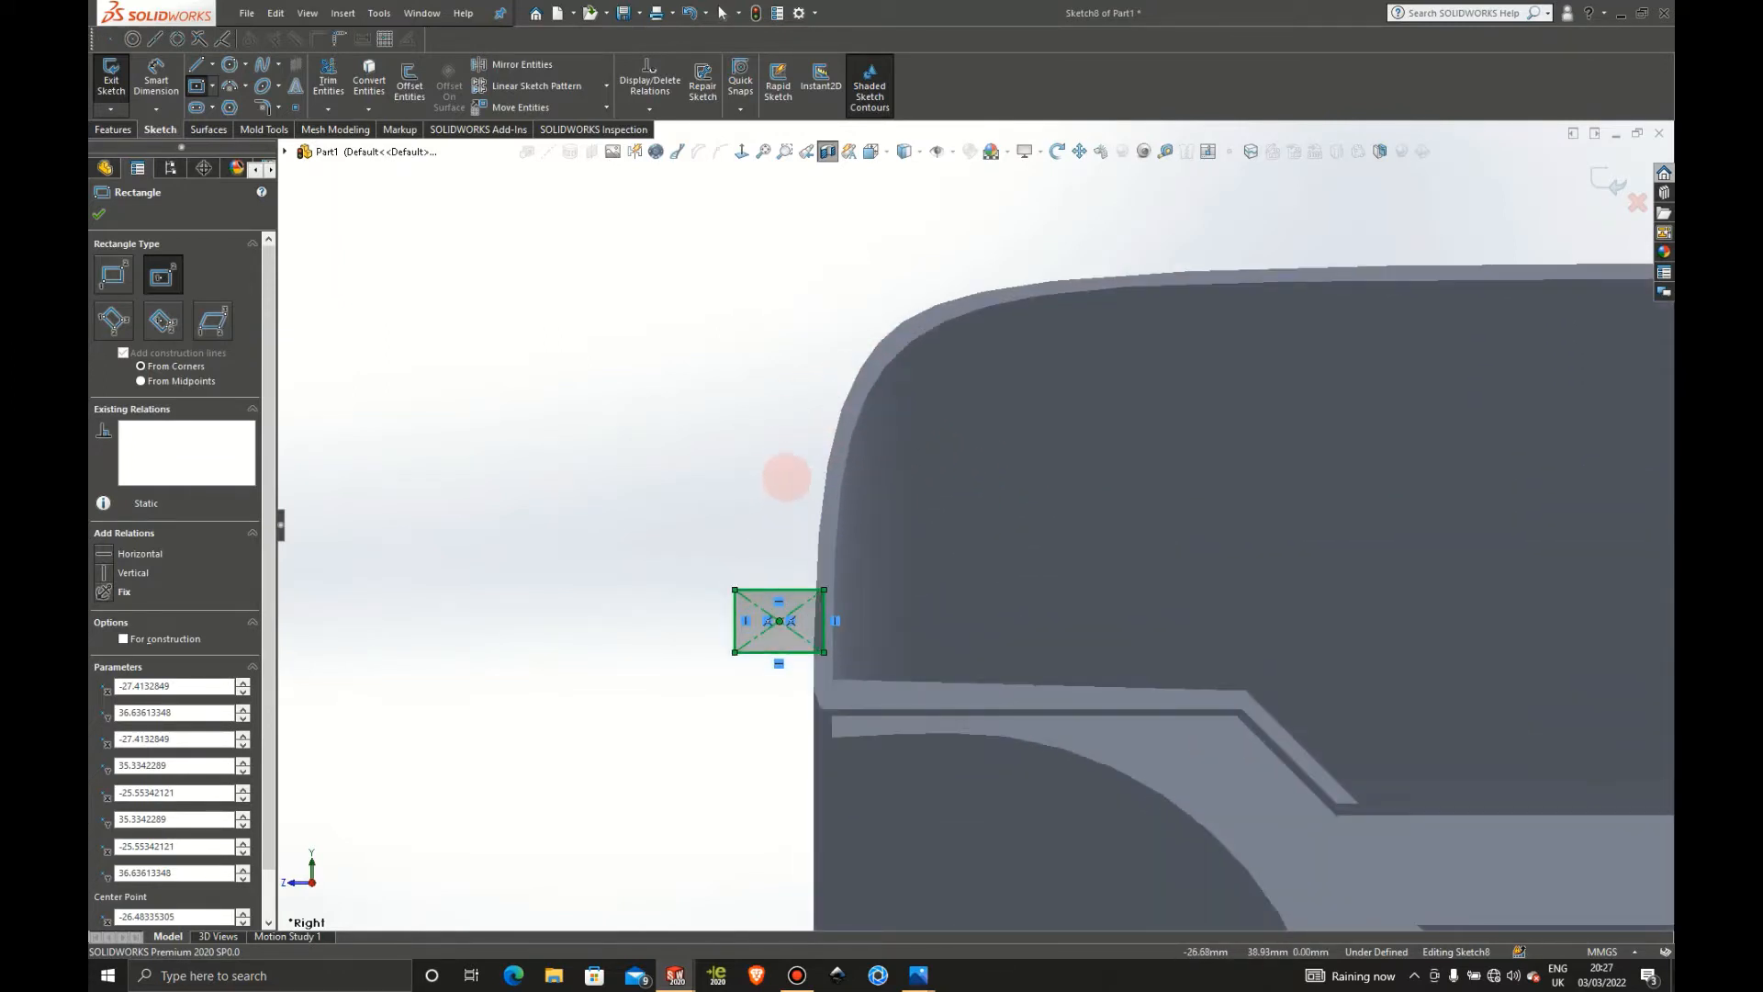
left_click_drag(786, 484, 830, 502)
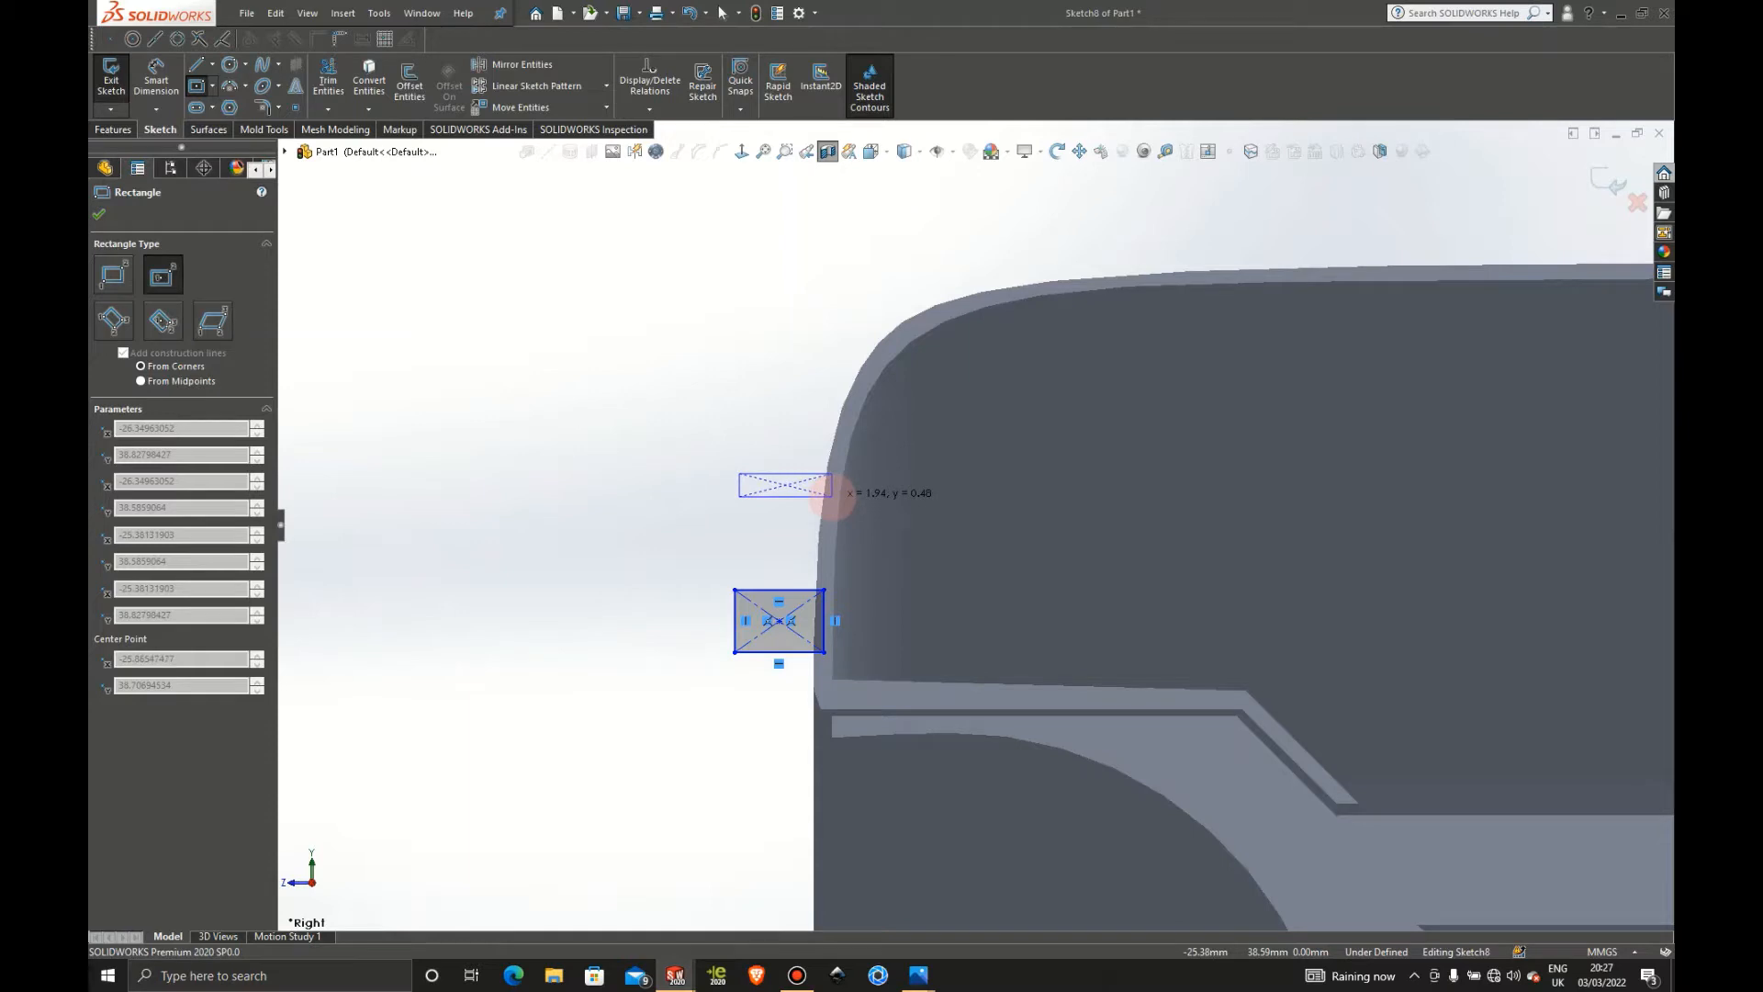
left_click_drag(832, 497, 831, 497)
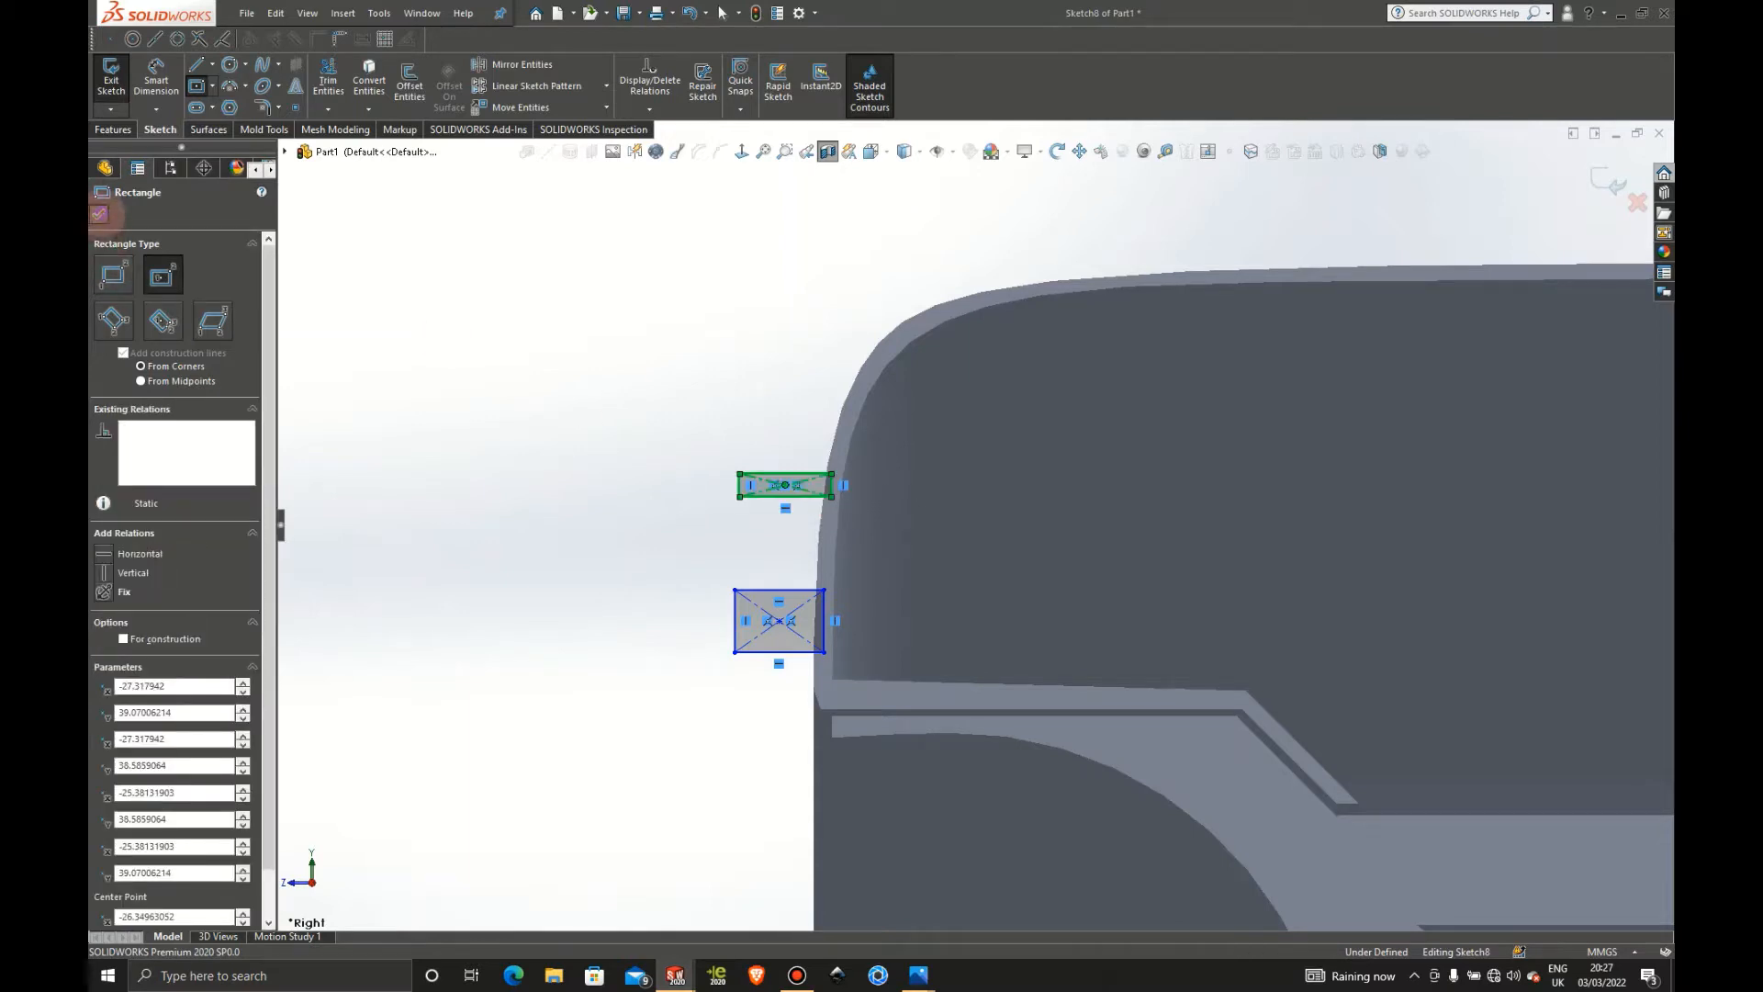
left_click(99, 213)
Sketch a narrow upright center rectangle about 0.43 by 3.05 mm, dipping into the tread near the spoke-side shoulder
scroll(1075, 268, "up", 1)
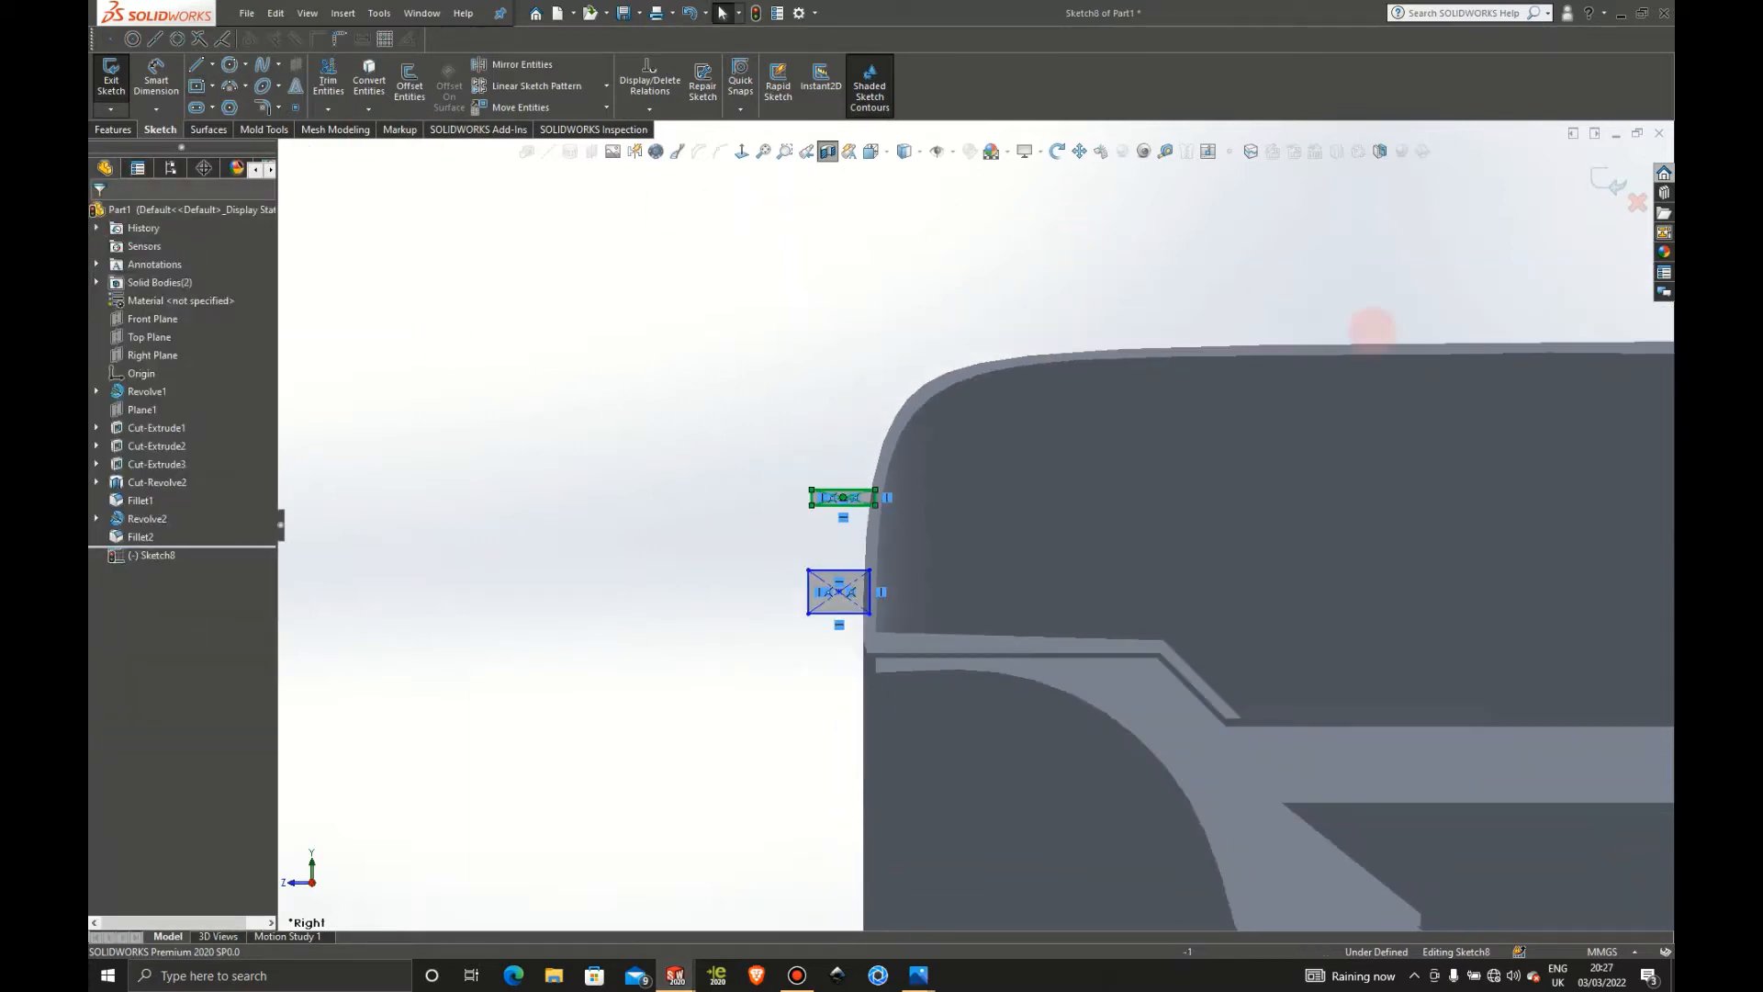
scroll(1449, 300, "down", 2)
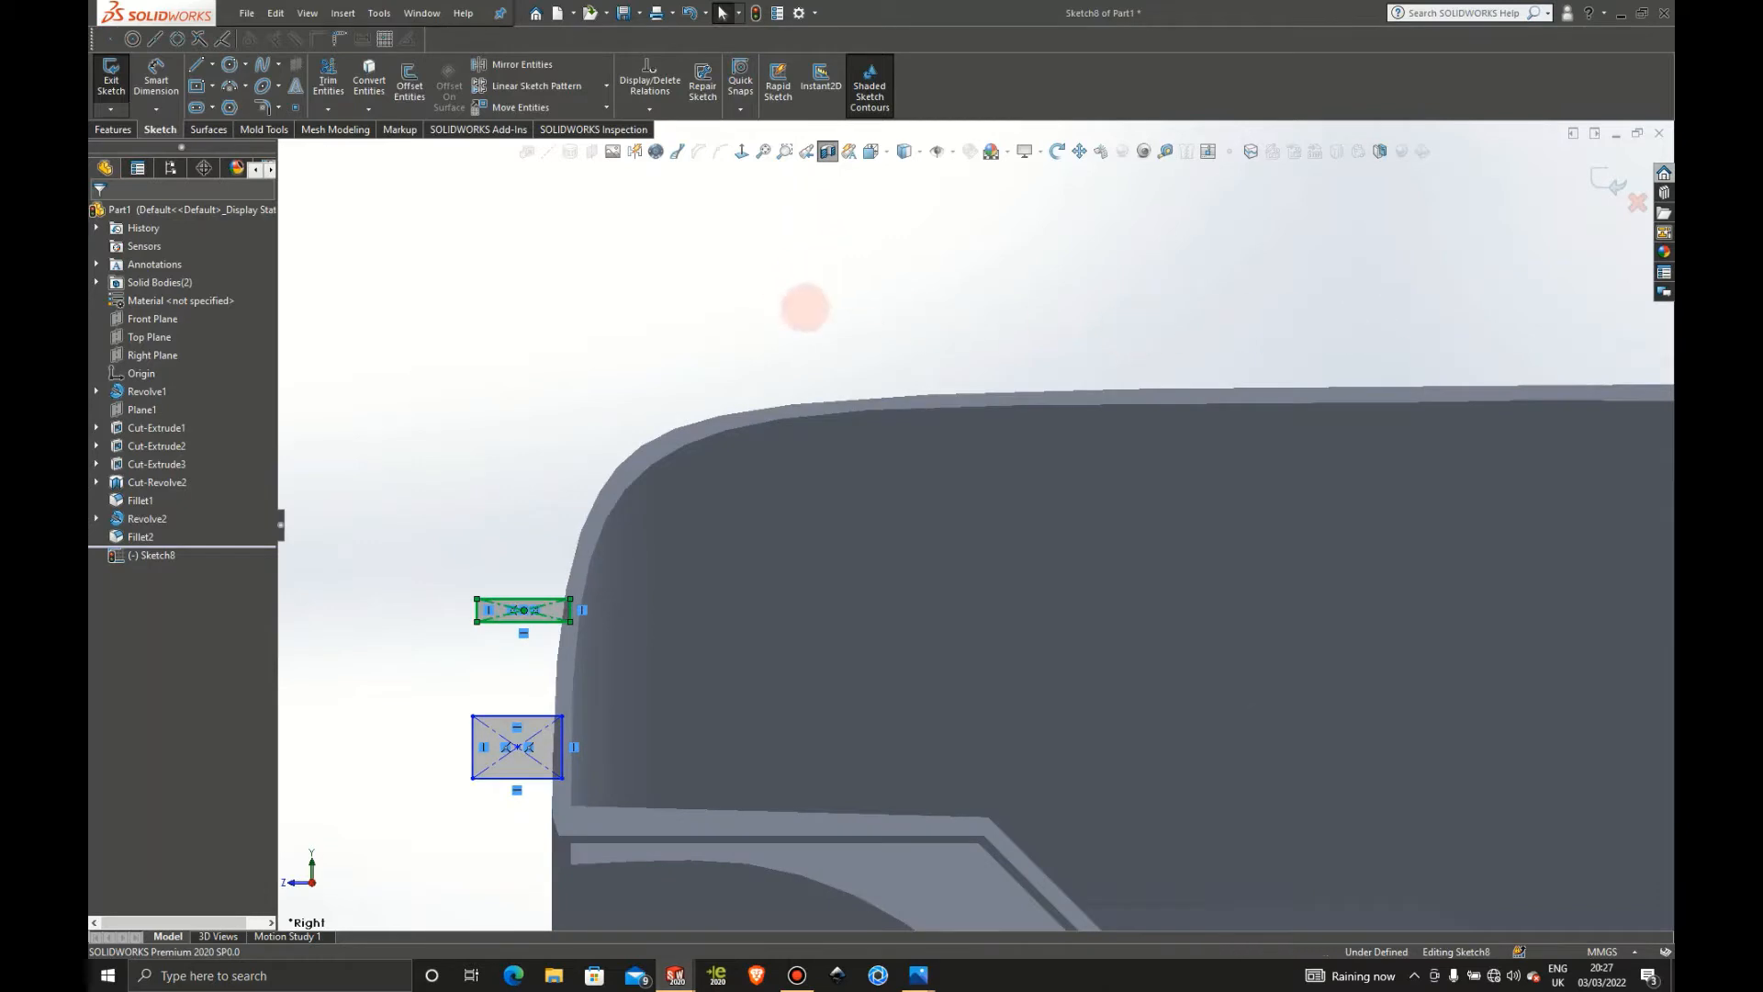
left_click(197, 86)
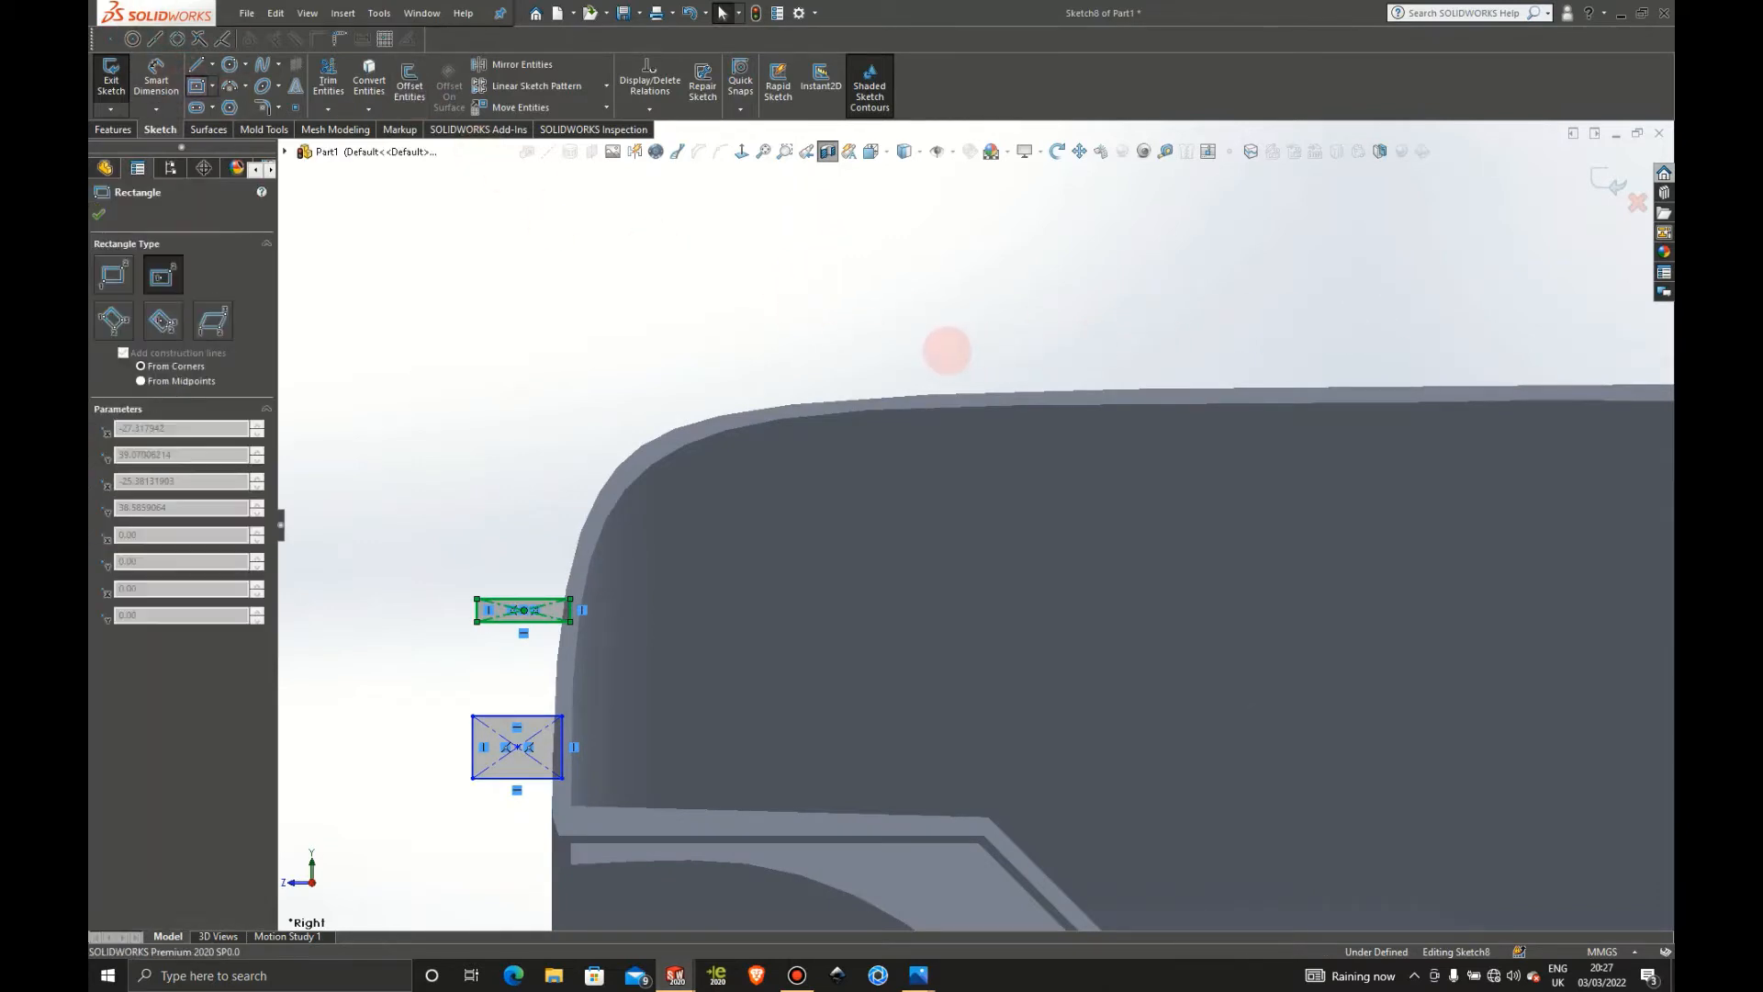
scroll(918, 349, "down", 1)
left_click(856, 335)
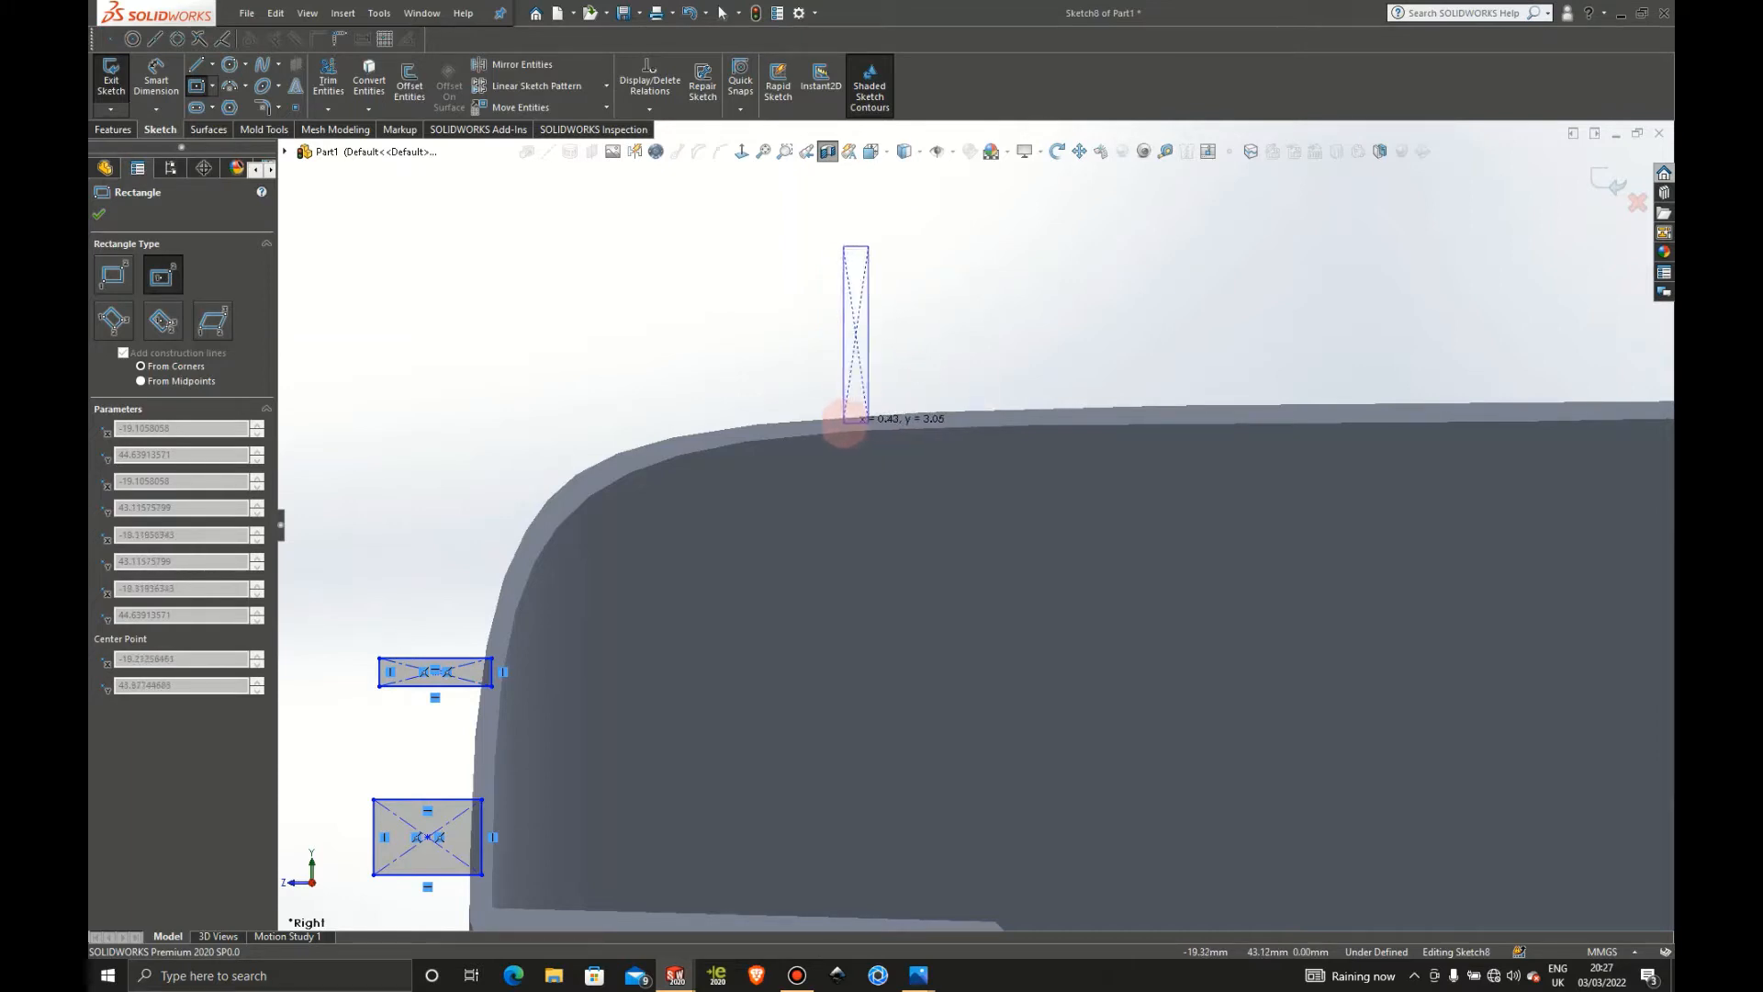
left_click(867, 422)
Sketch a second upright center rectangle about 0.70 by 2.39 mm on the tread, further inward from the shoulder
key("z")
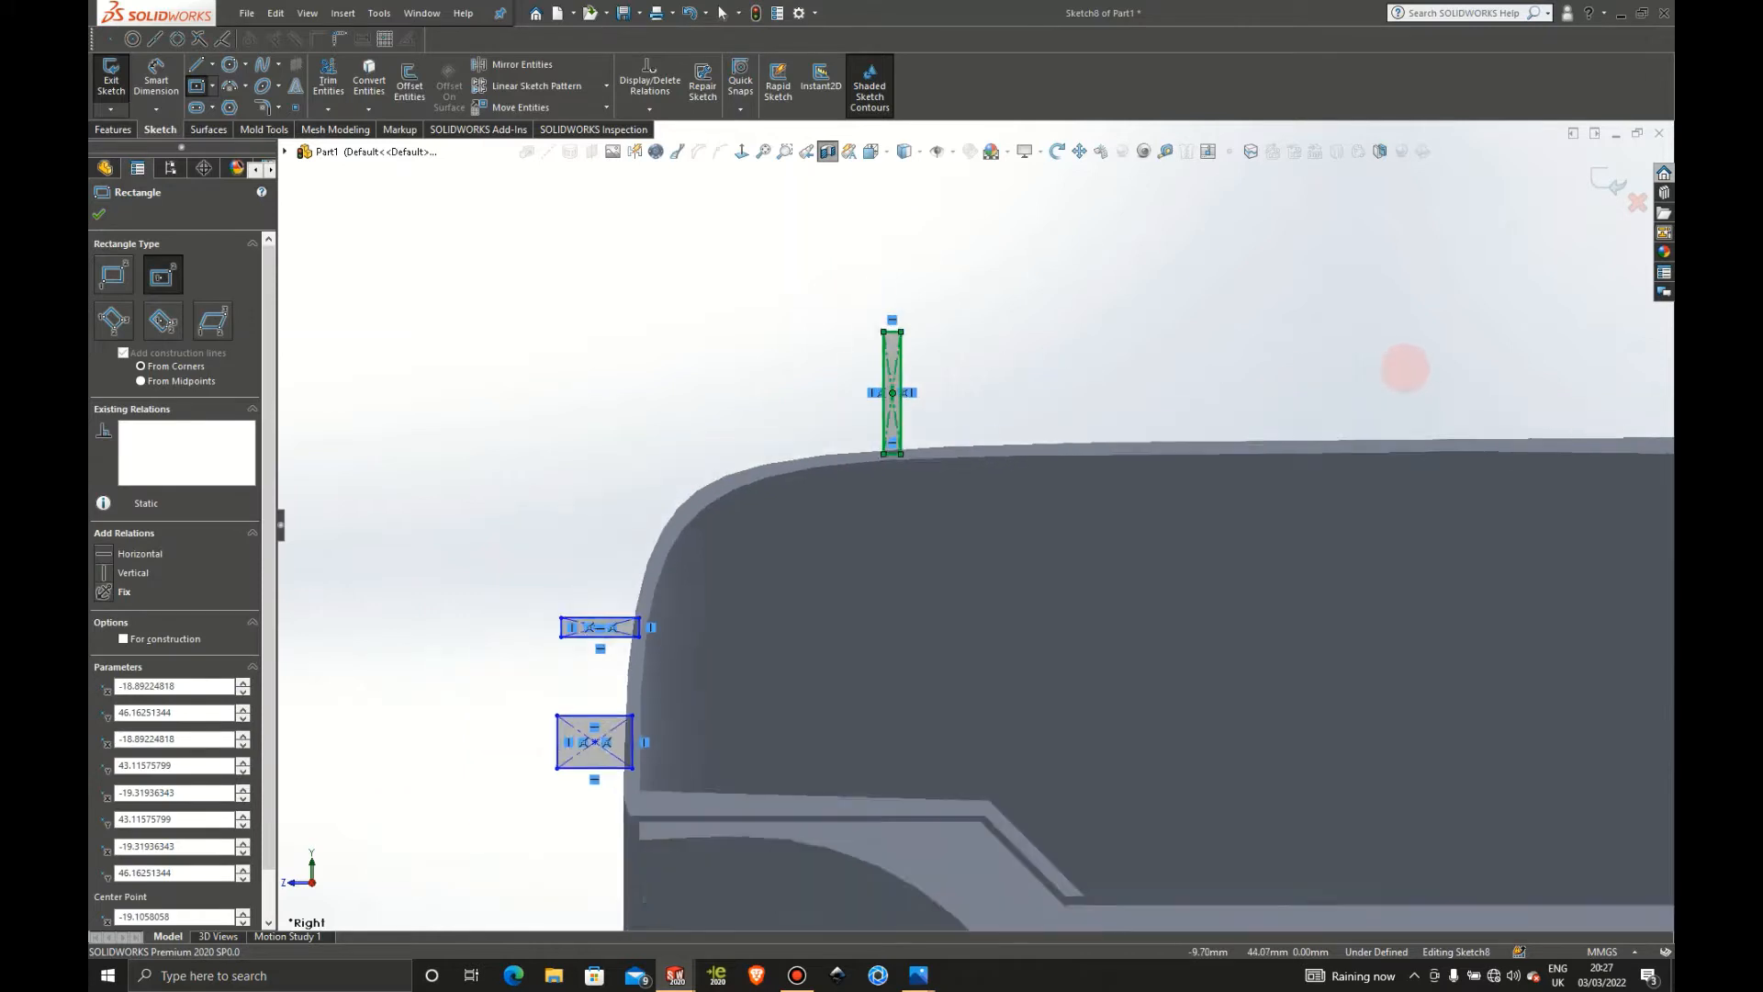
scroll(1304, 432, "down", 3)
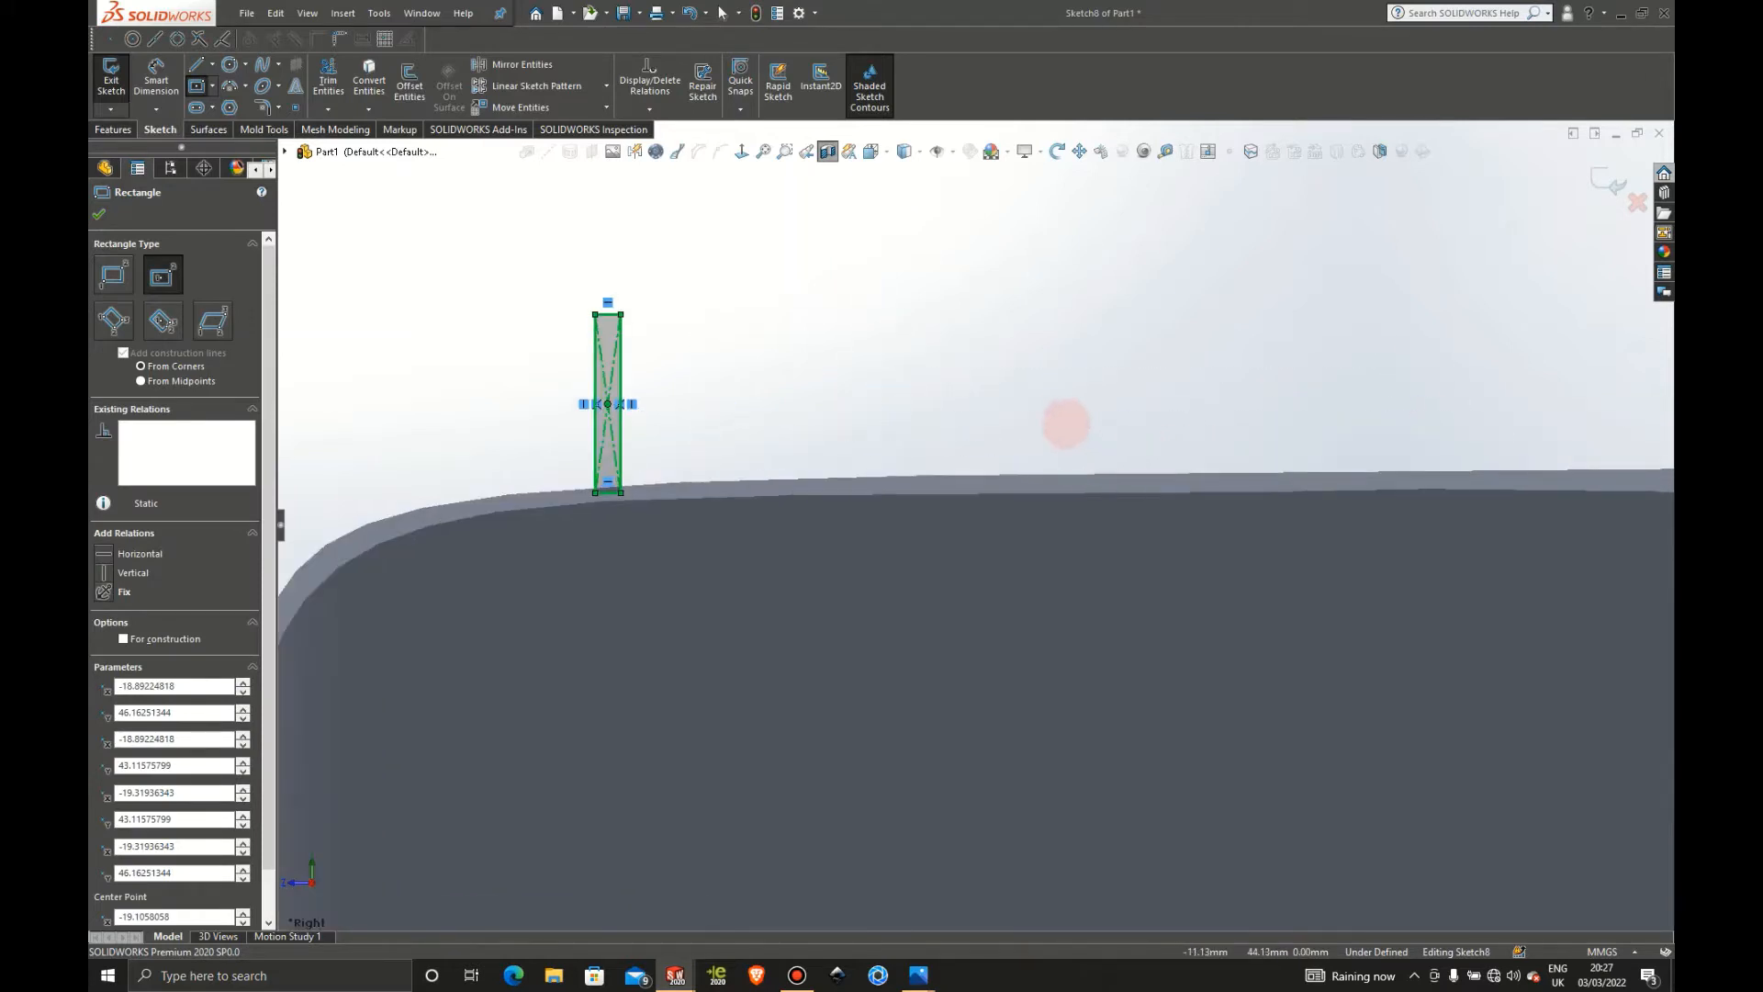
left_click(1048, 412)
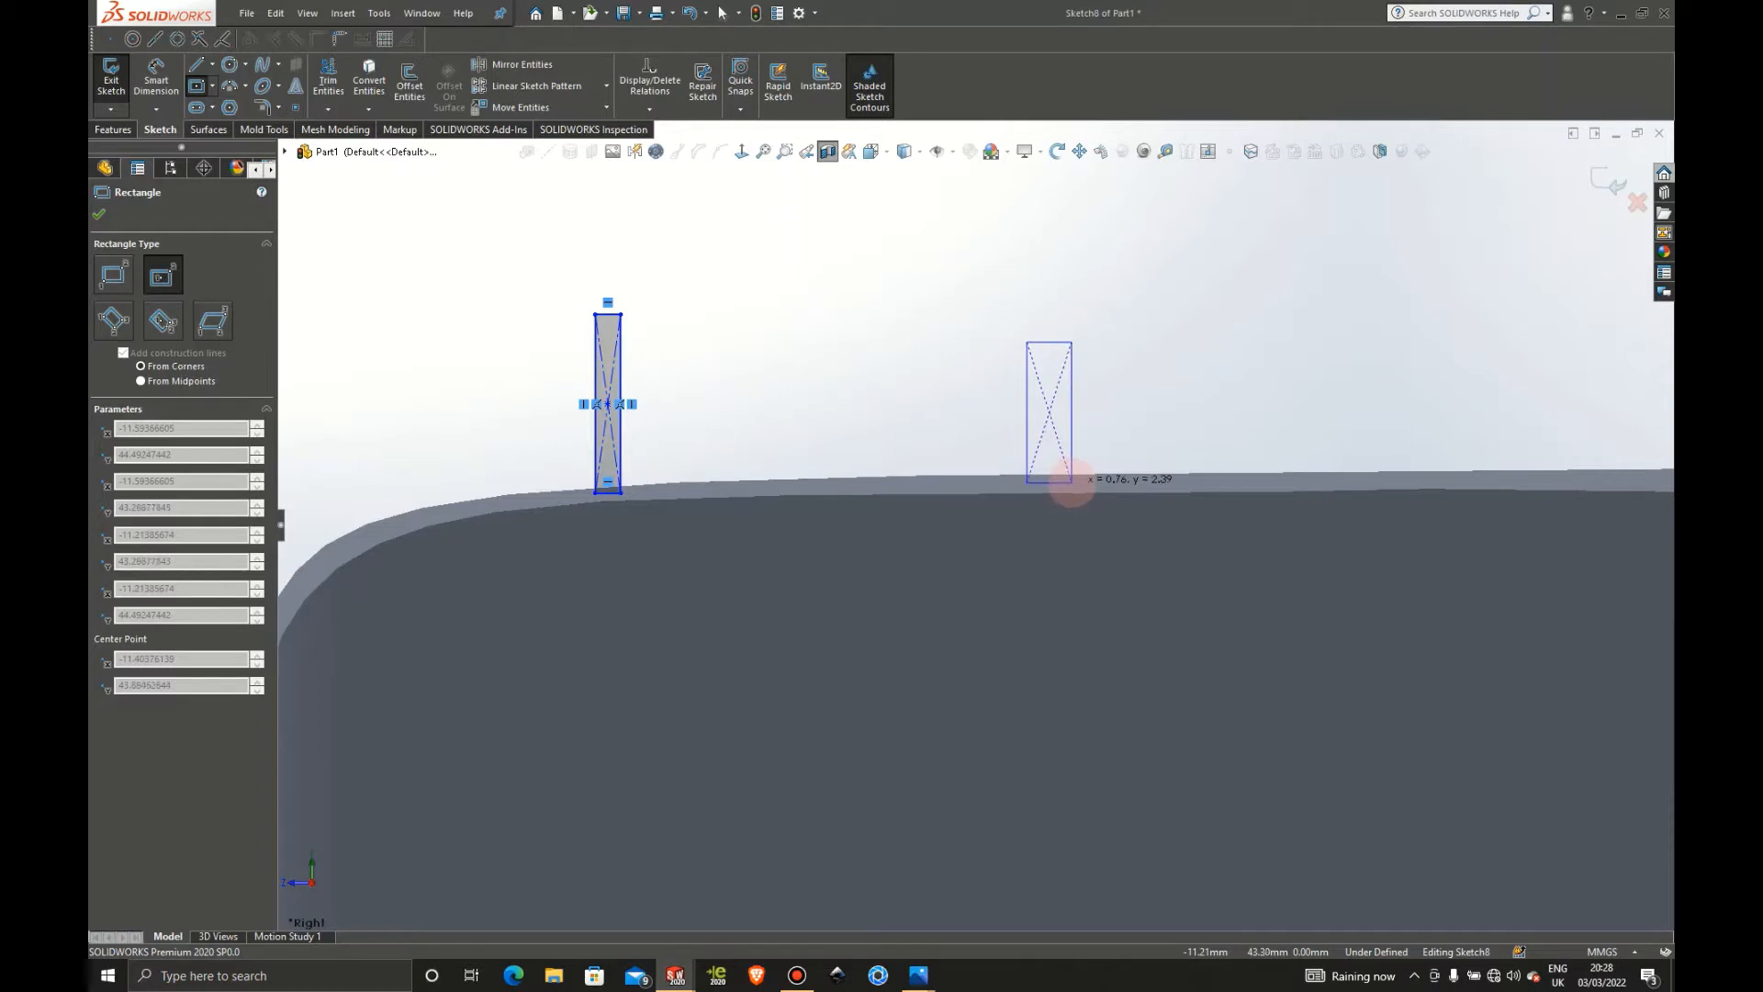
left_click(1070, 482)
Sketch an upright center rectangle about 0.48 by 3.83 mm, dipping into the tread near the opposite shoulder
scroll(1299, 414, "up", 5)
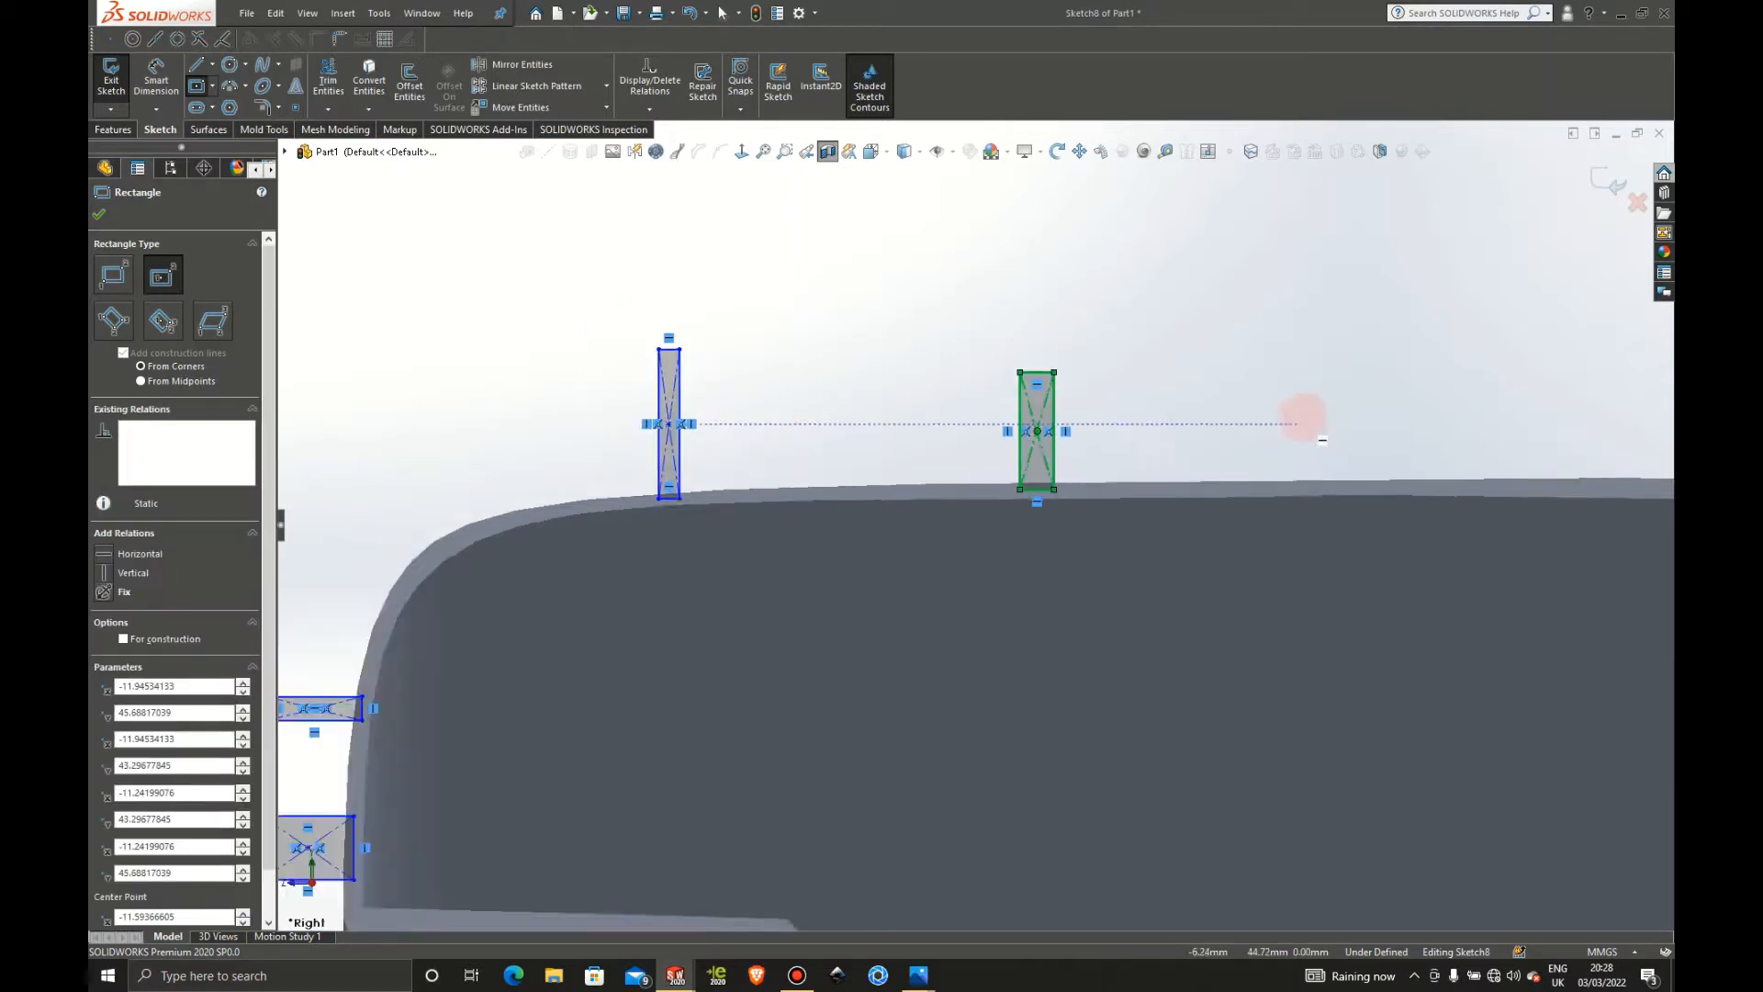
scroll(1277, 514, "down", 3)
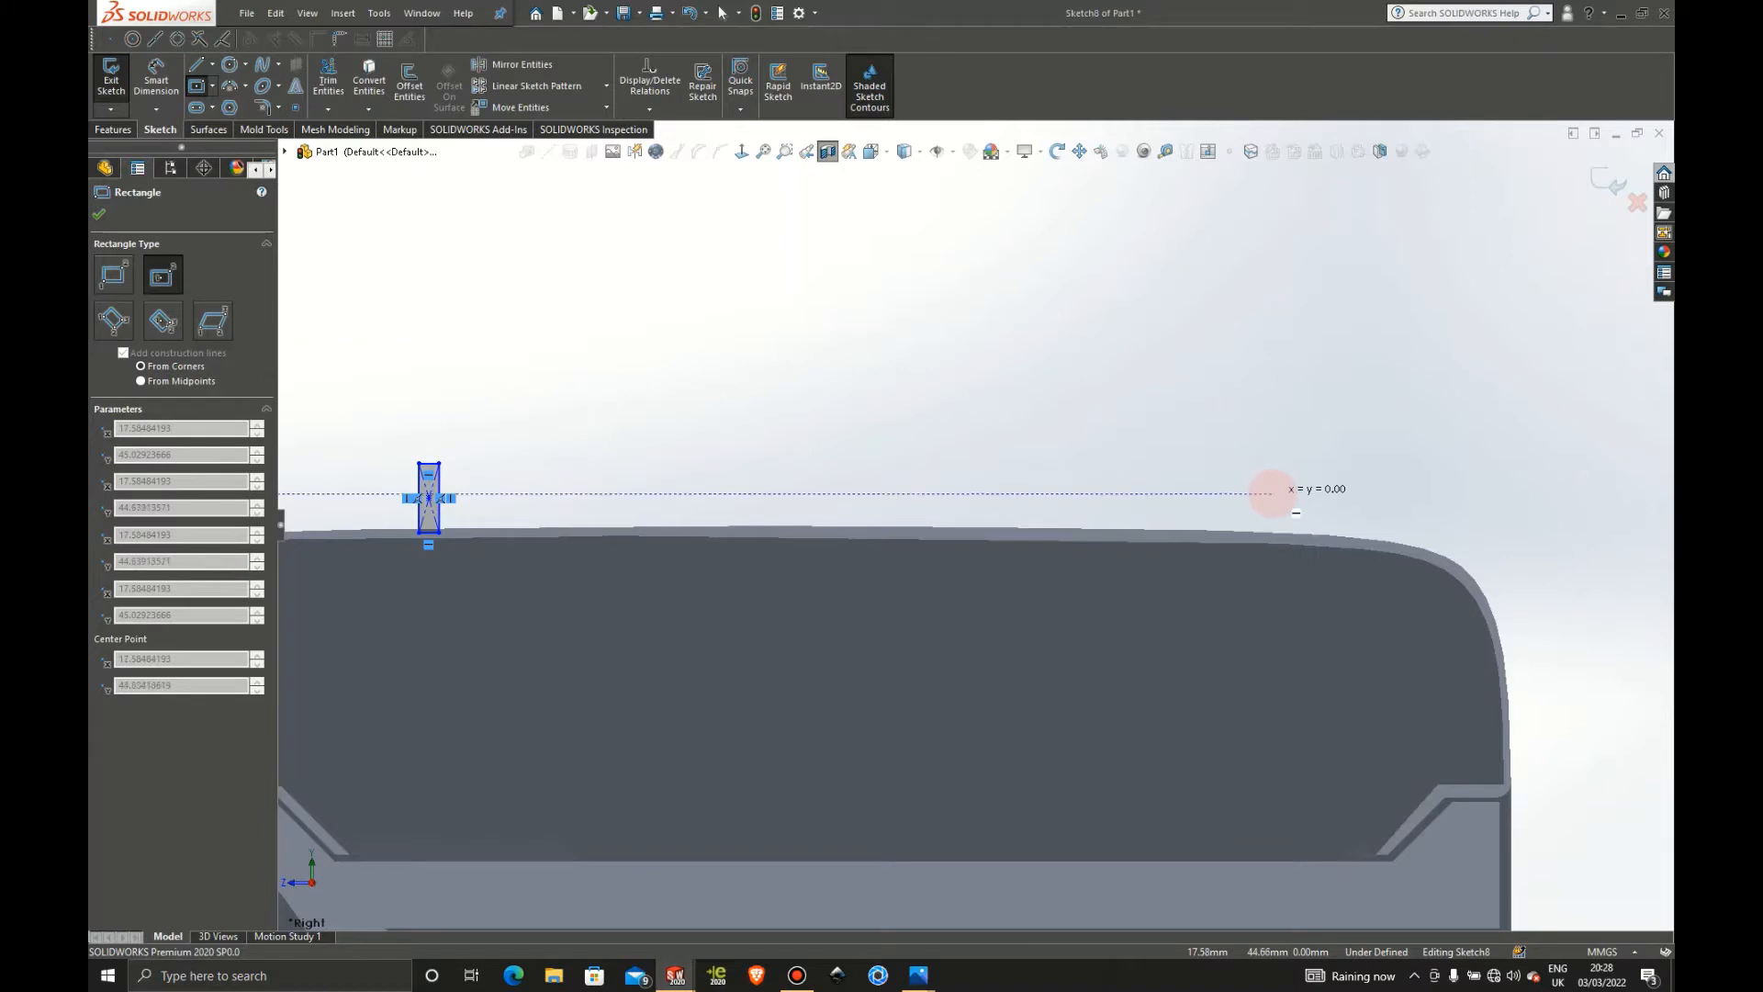
scroll(1271, 493, "down", 3)
left_click(1160, 478)
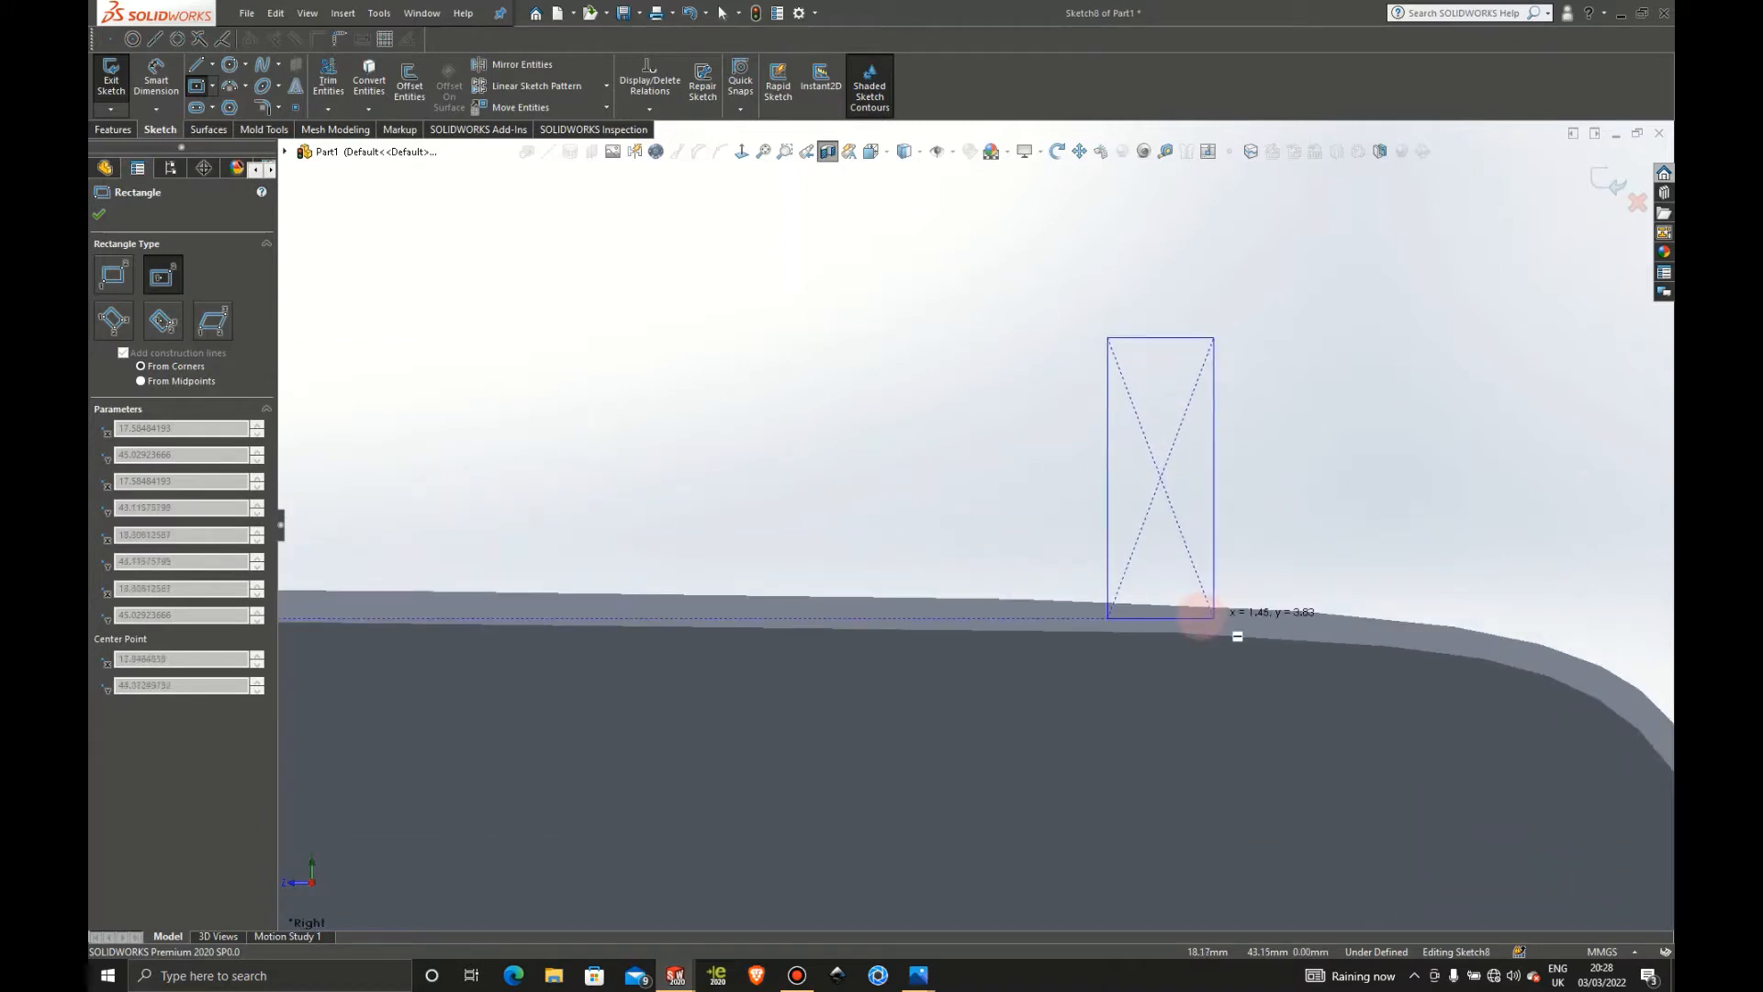
left_click(1197, 616)
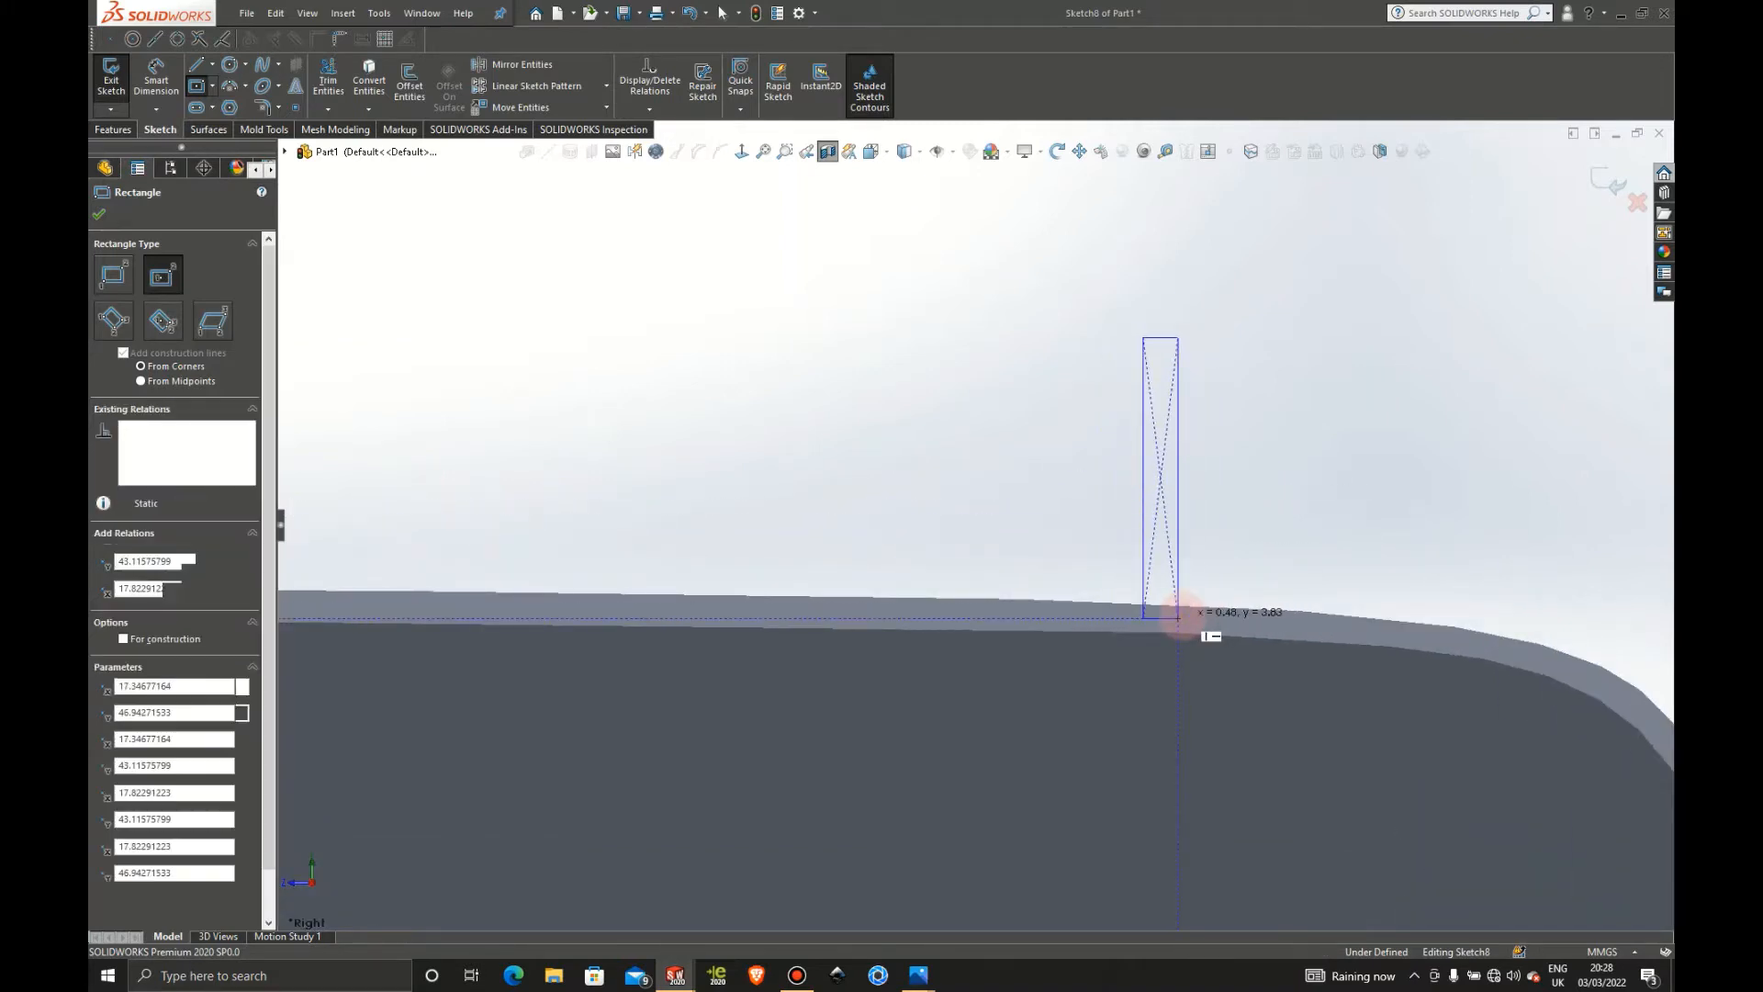
Draw a horizontal centerline about 43 mm long from the hub's centre along the wheel's rotation axis
scroll(1260, 500, "up", 5)
scroll(1261, 505, "up", 3)
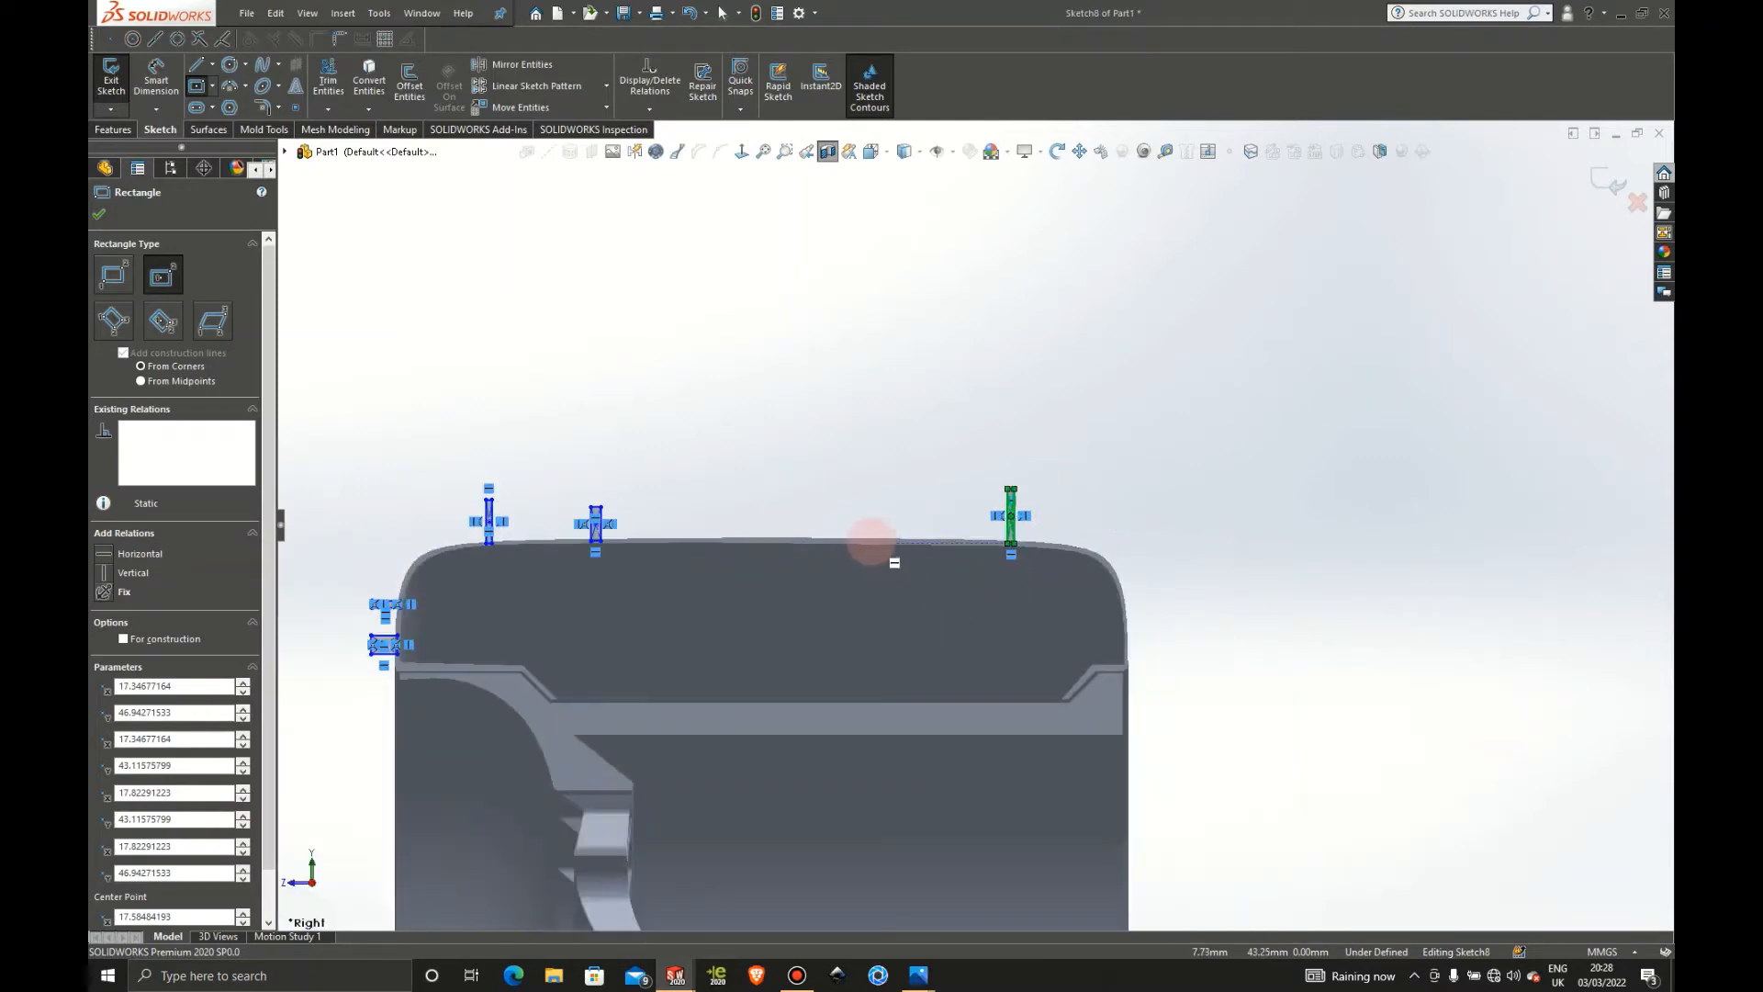
scroll(824, 523, "down", 2)
scroll(1010, 519, "up", 4)
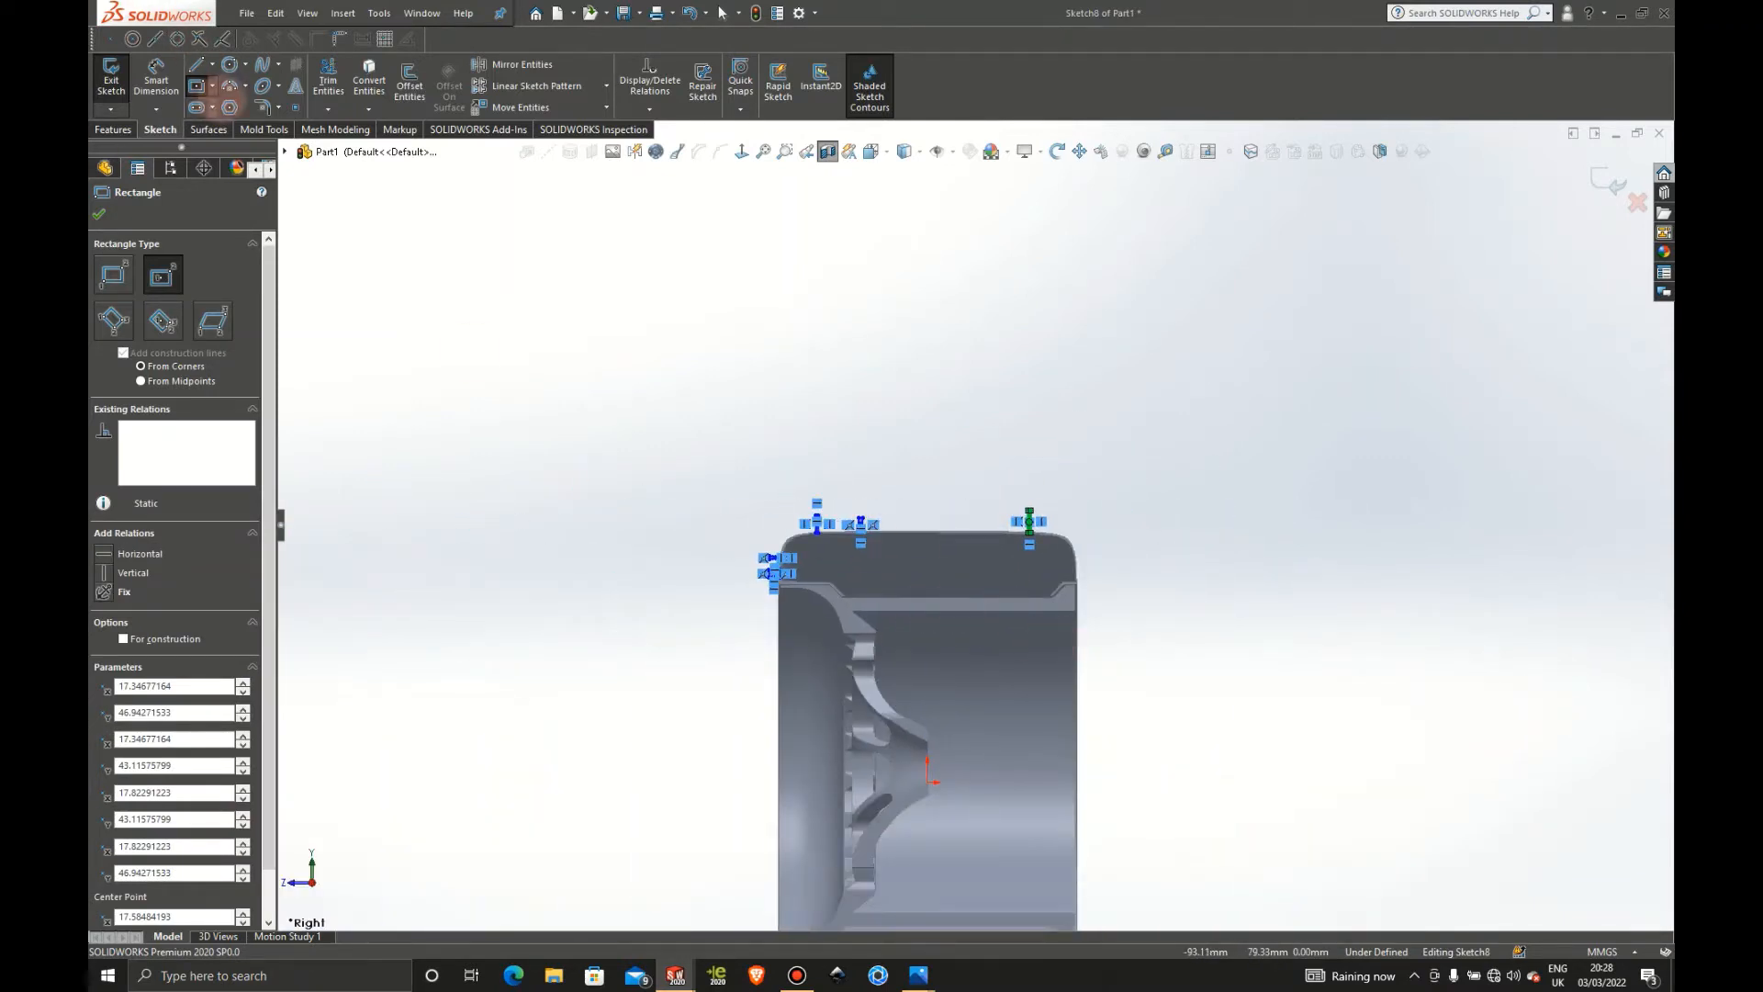
left_click(212, 65)
left_click(251, 105)
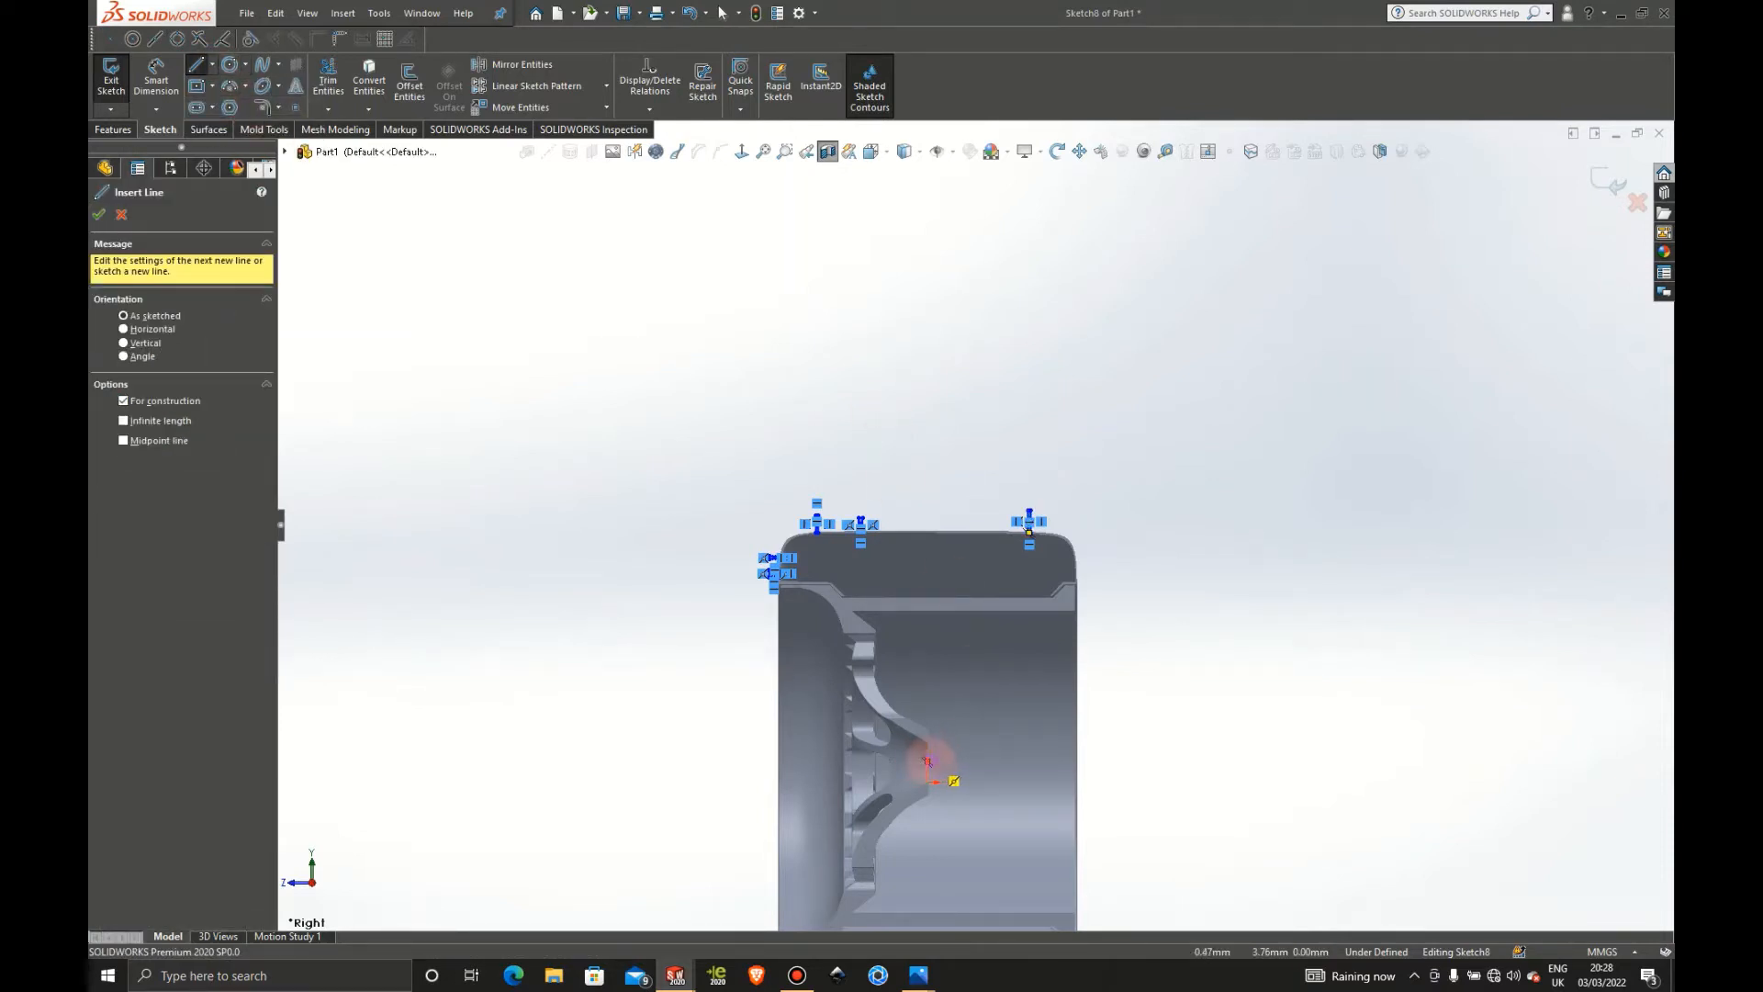
left_click(927, 761)
left_click(1175, 761)
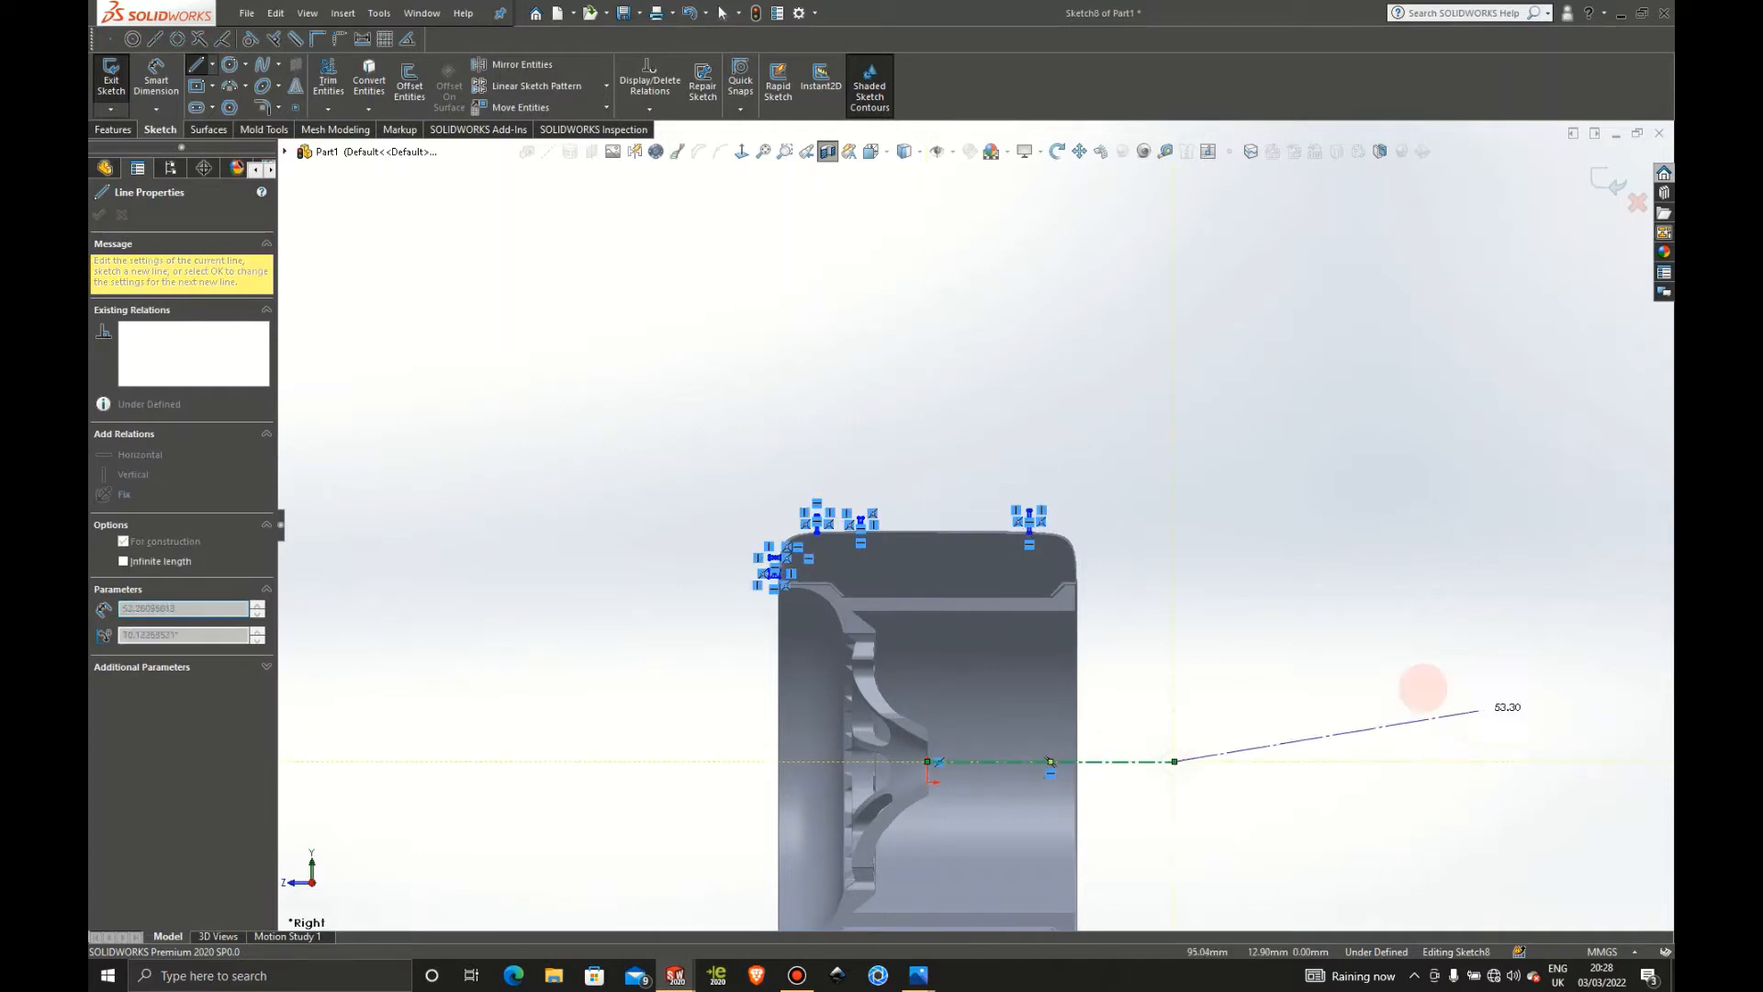
key("Escape")
key("Escape")
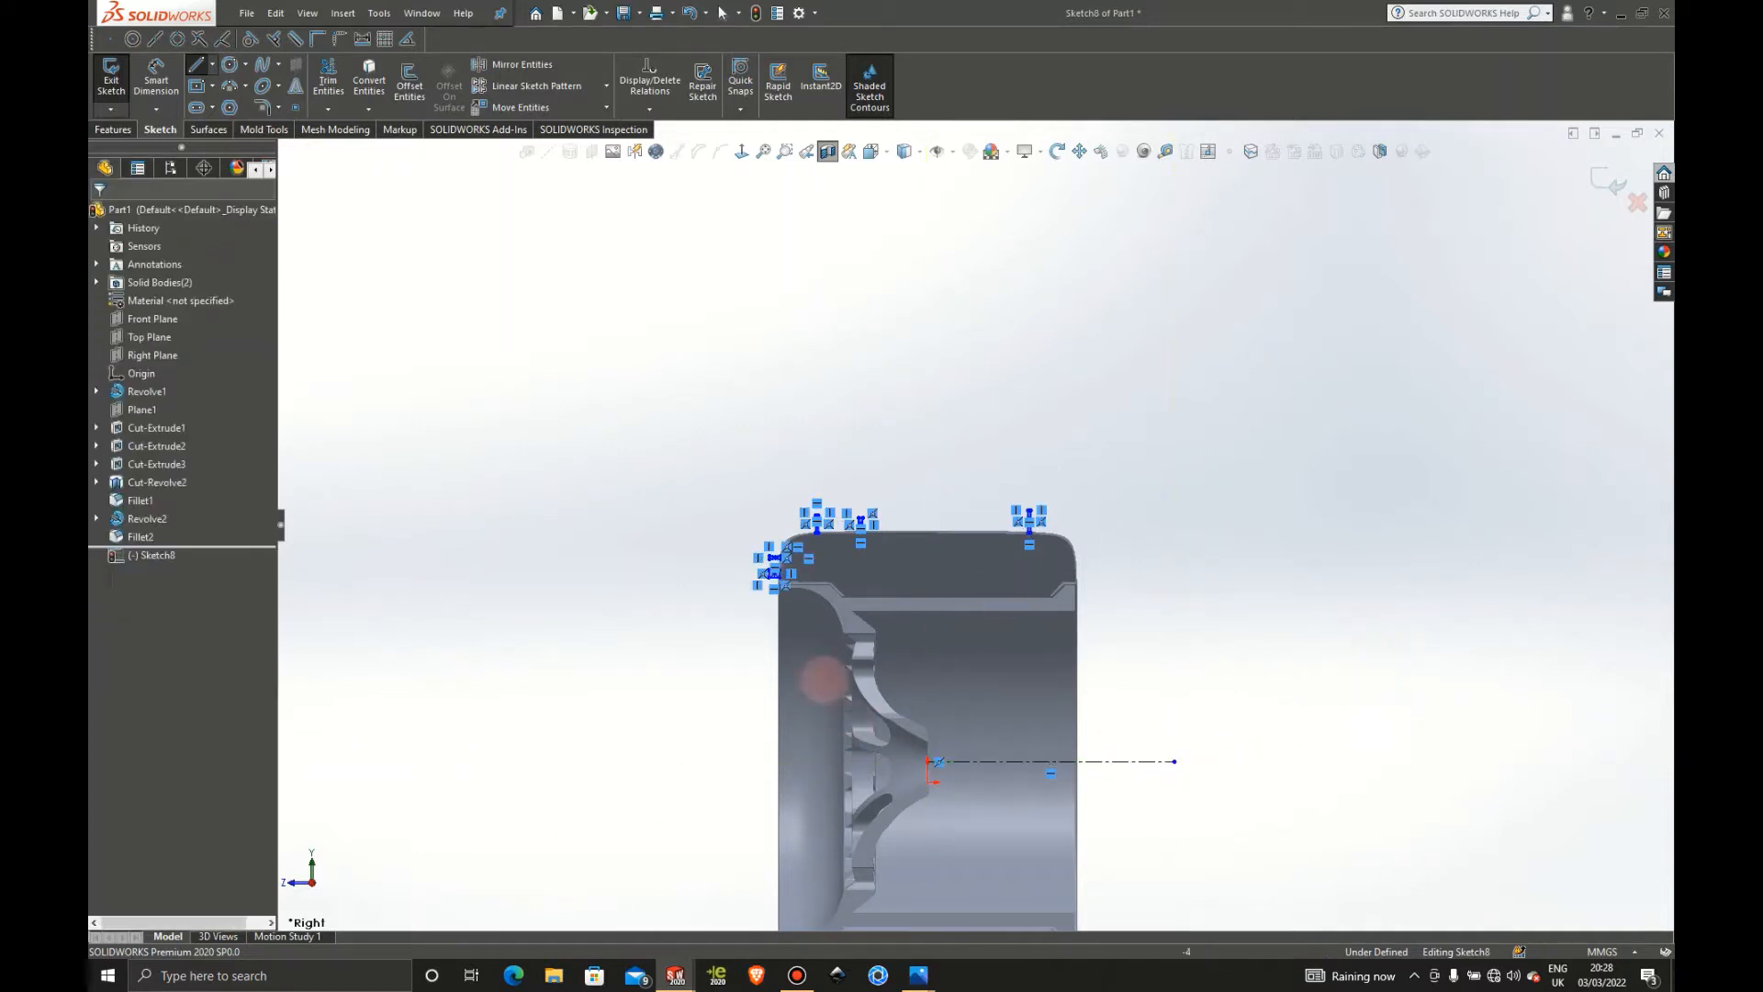
Create a 360-degree blind revolved cut of the rectangles around the centerline to groove the tyre
scroll(975, 525, "up", 3)
left_click(113, 129)
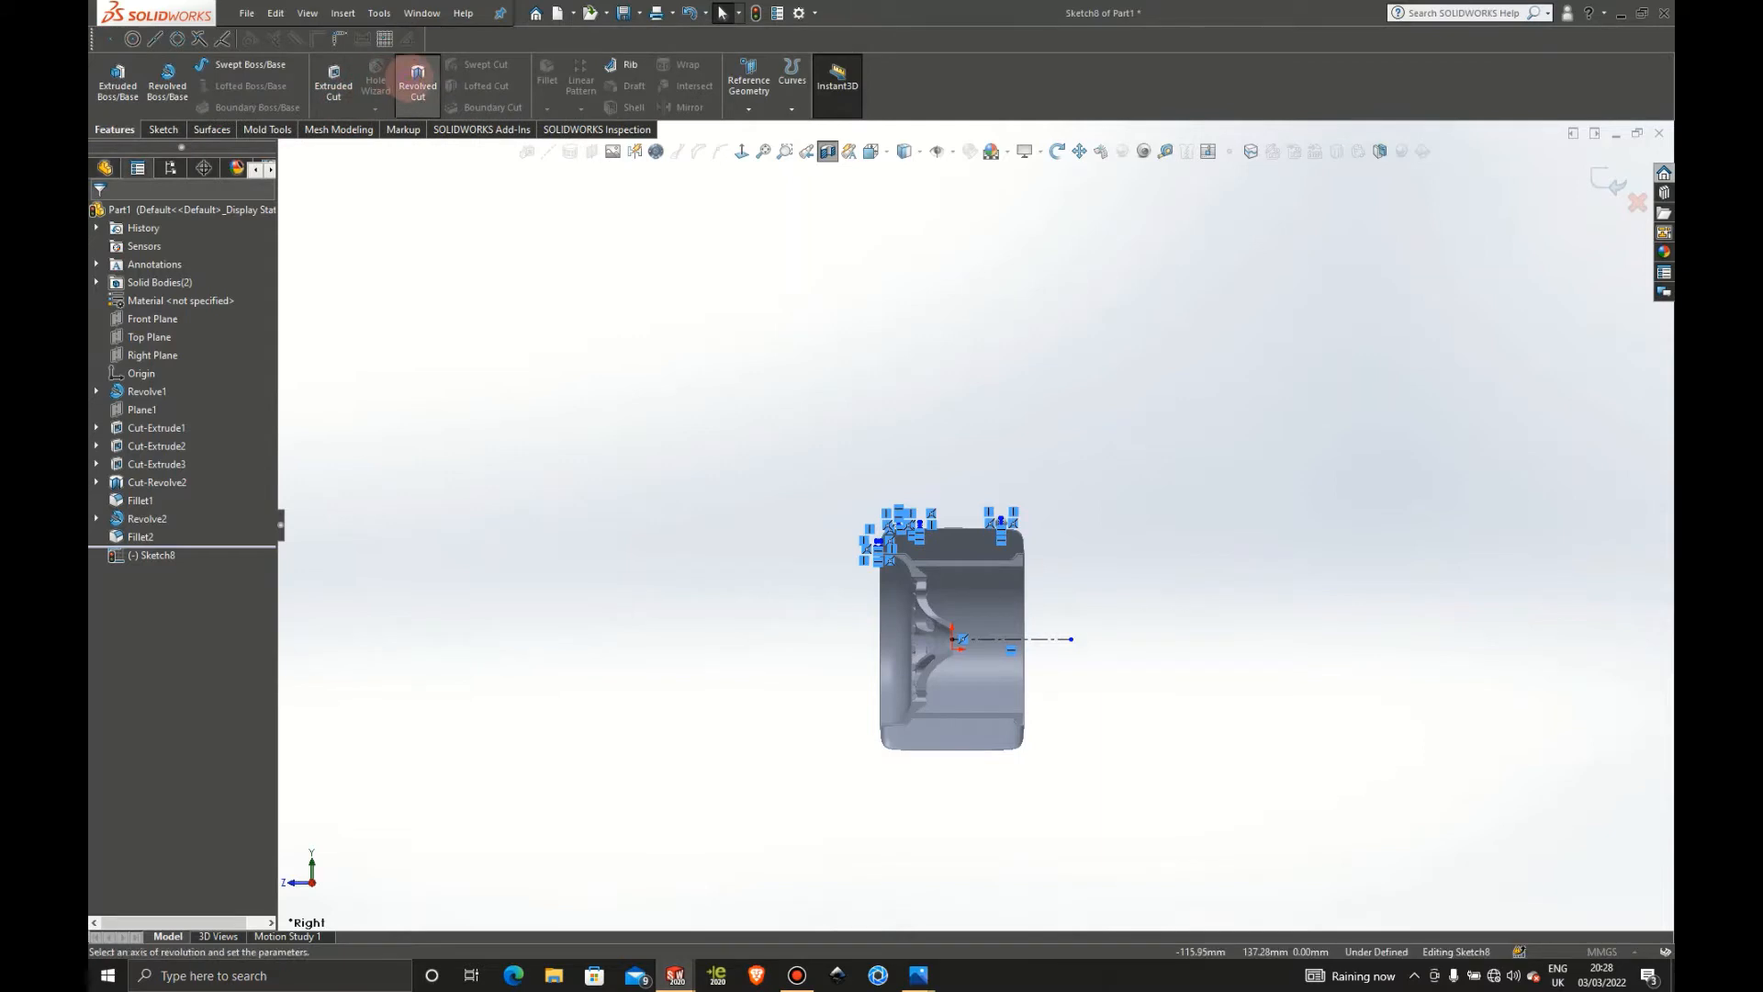
left_click(418, 78)
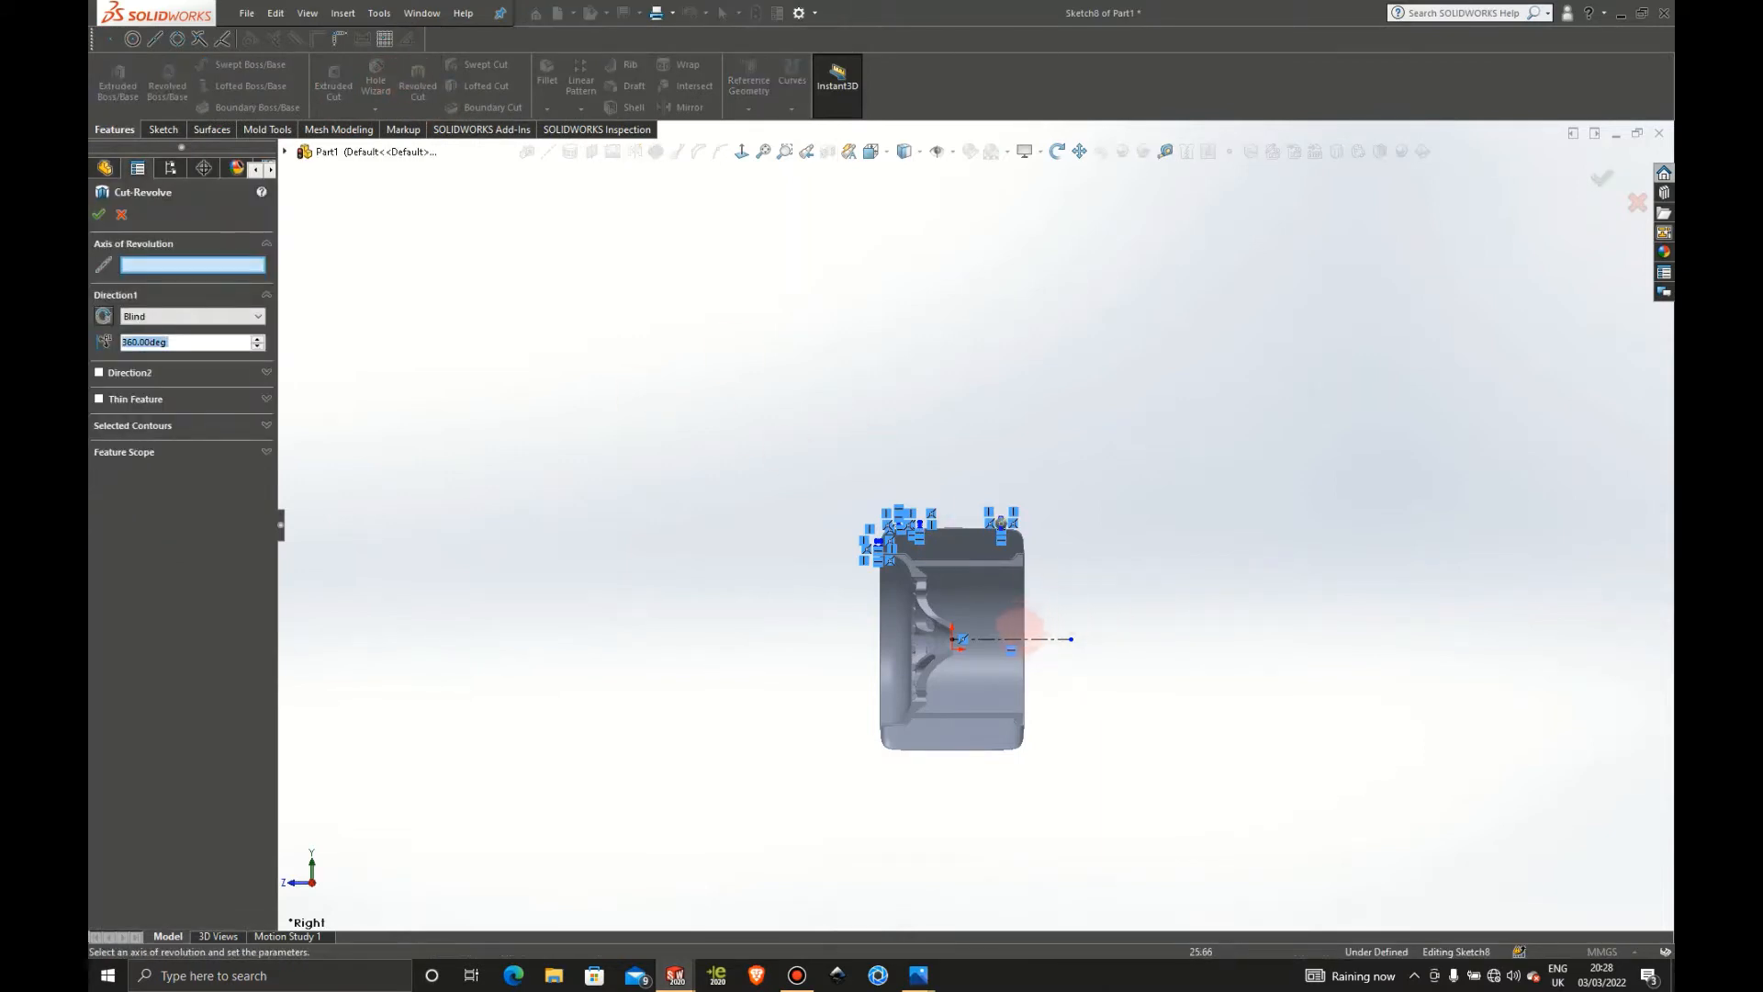
left_click(1045, 638)
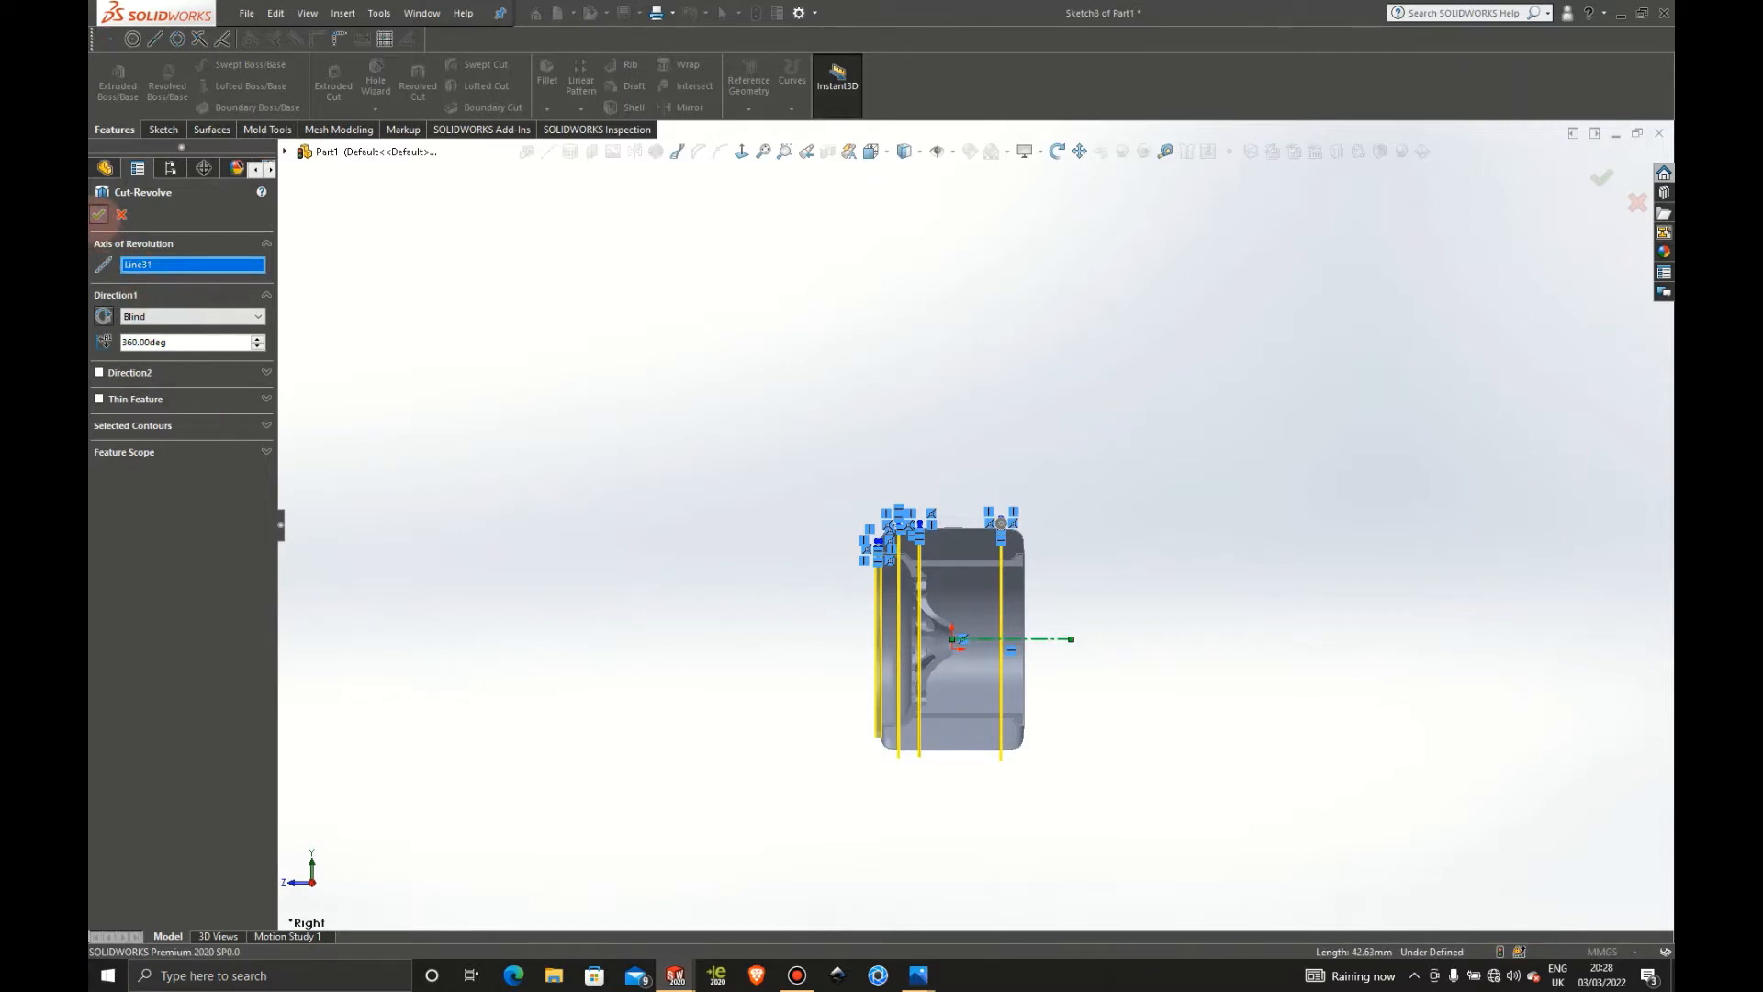
left_click(99, 214)
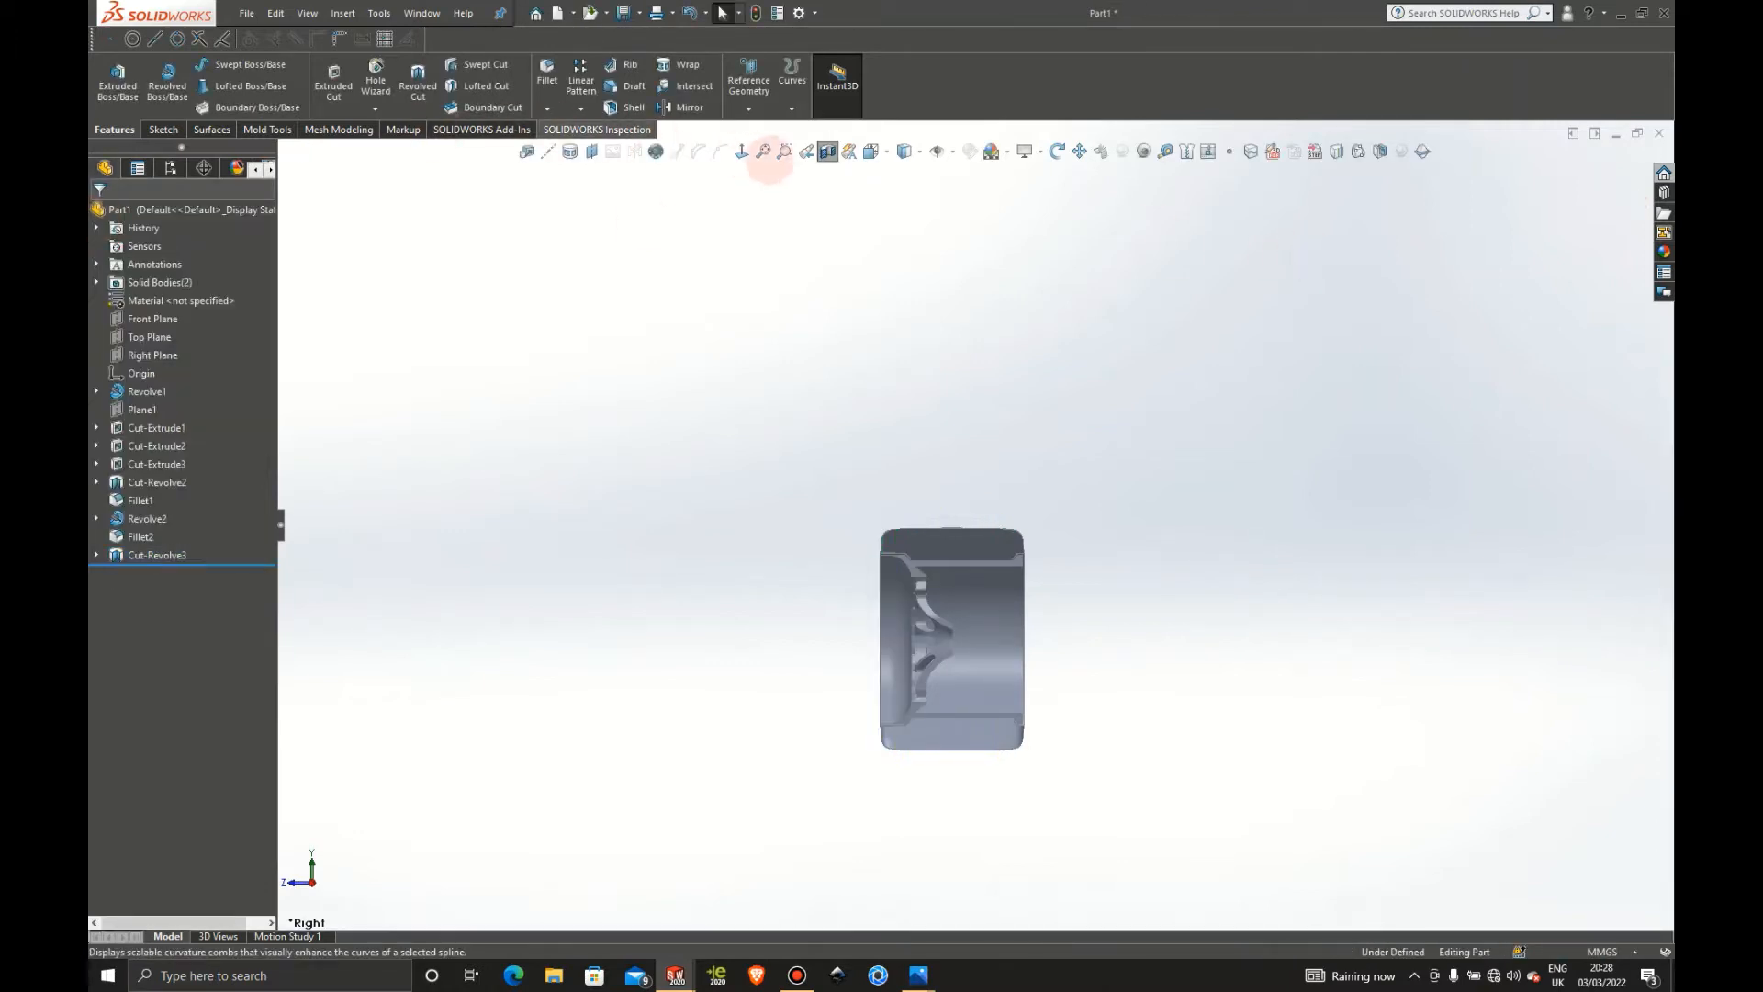
Turn off the section view to show the whole wheel
left_click(827, 151)
middle_click_drag(838, 421, 945, 409)
scroll(1026, 630, "down", 1)
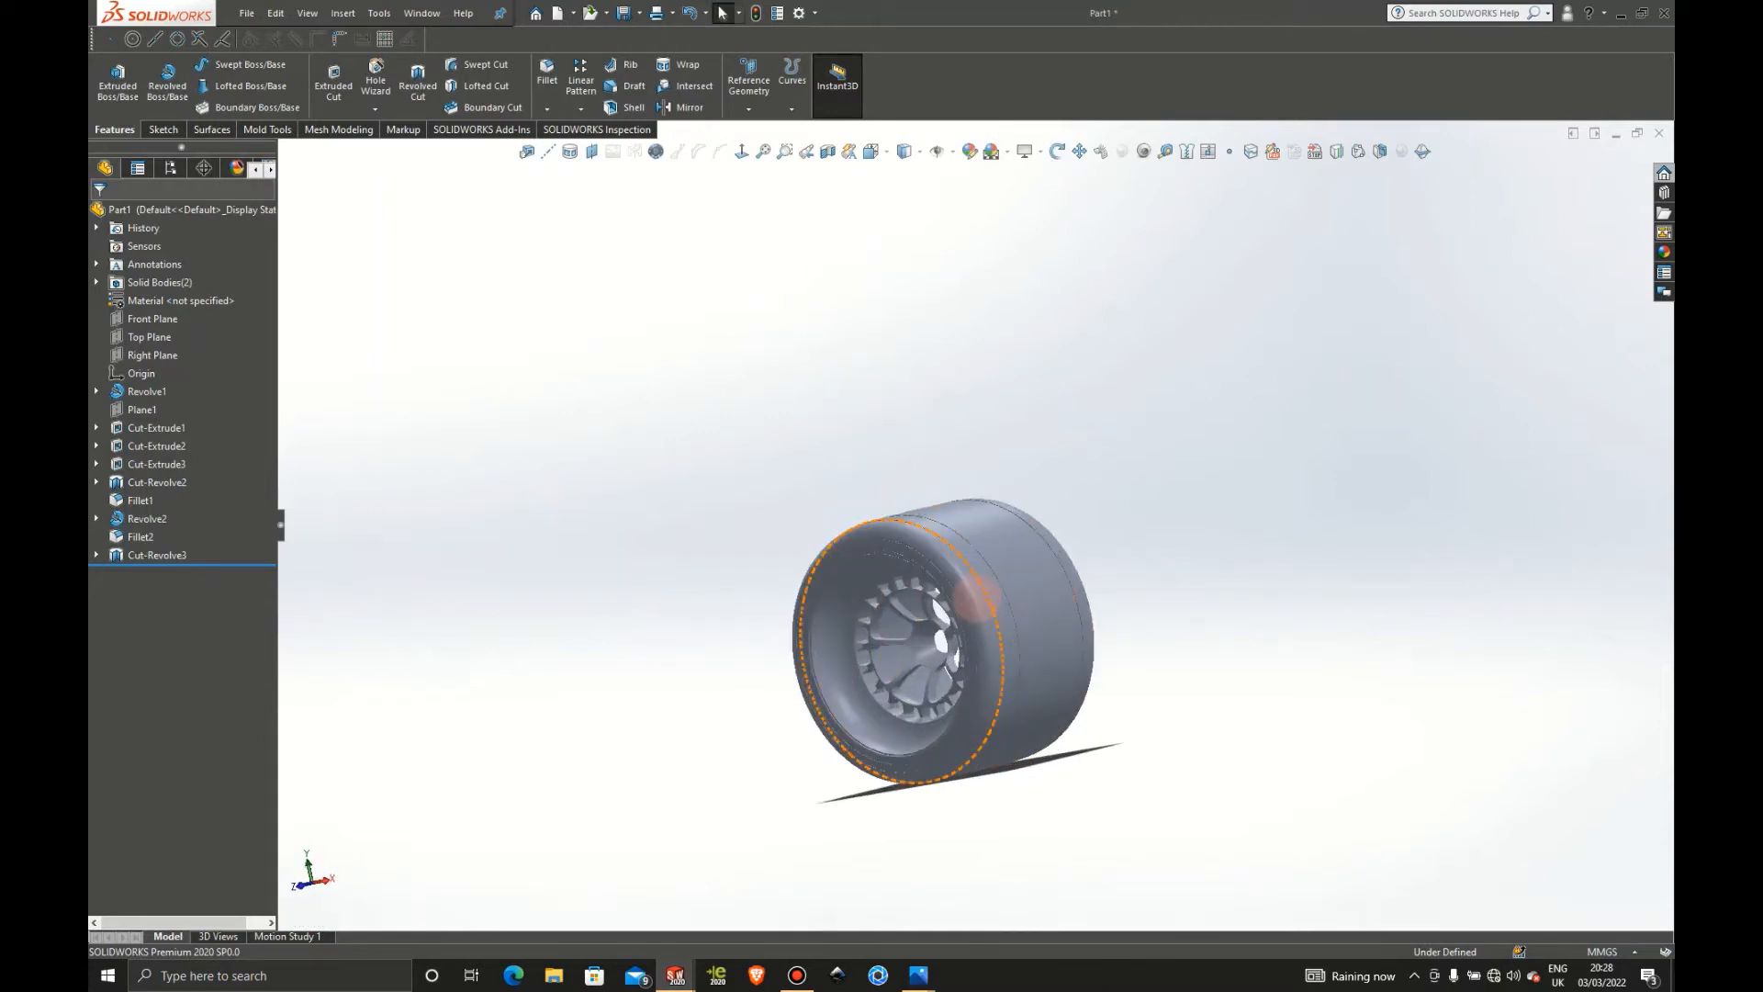
Examine the grooves around the tyre's tread and sidewall from several angles
scroll(975, 597, "down", 2)
middle_click_drag(897, 591, 936, 590)
scroll(1010, 548, "up", 3)
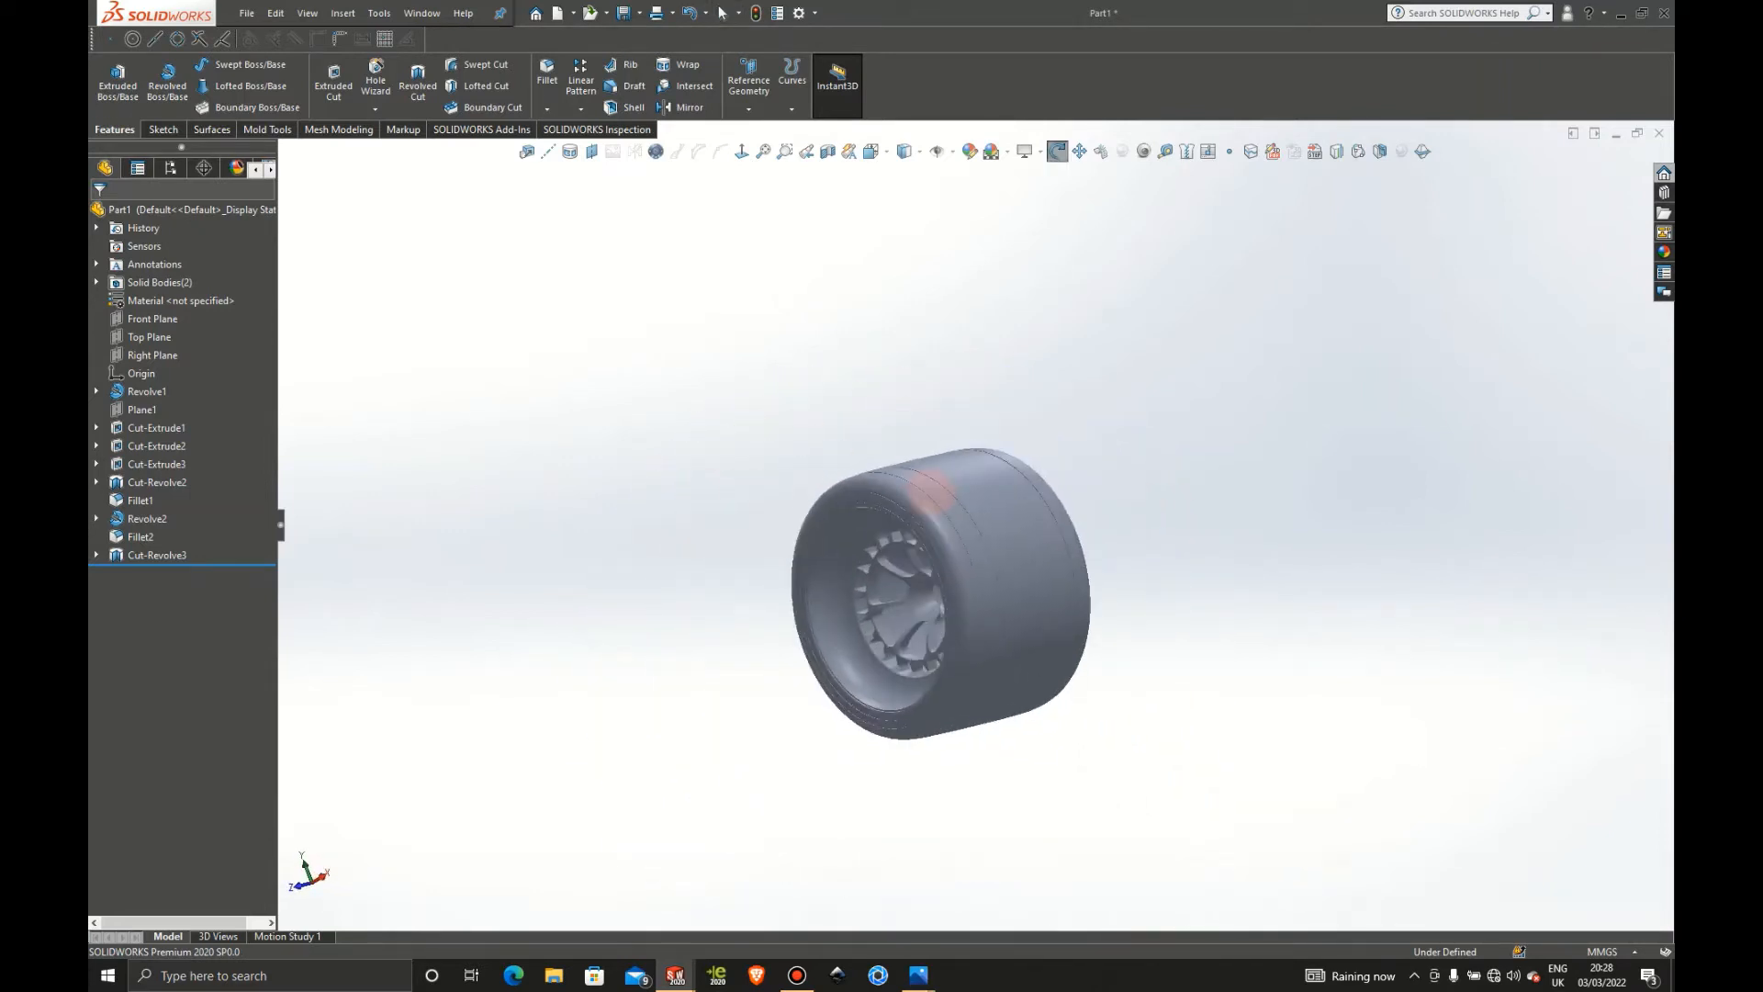
scroll(952, 576, "down", 4)
scroll(1334, 392, "up", 3)
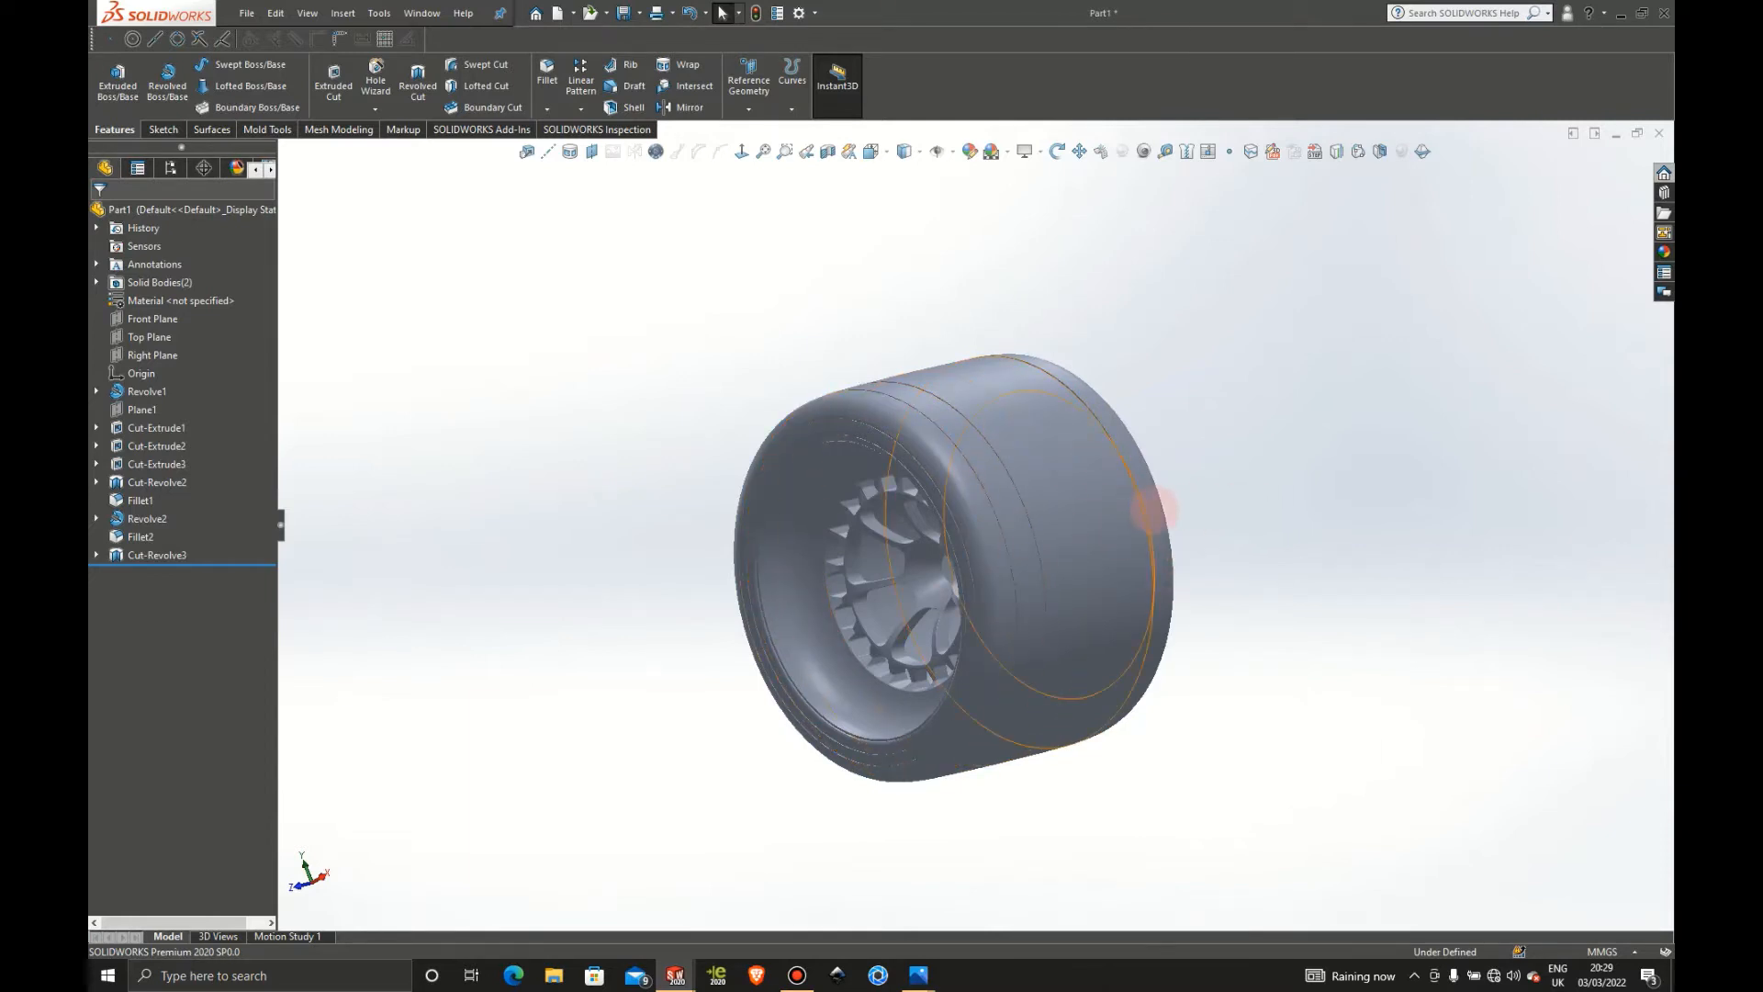
middle_click_drag(1153, 510, 1184, 470)
scroll(1216, 481, "up", 2)
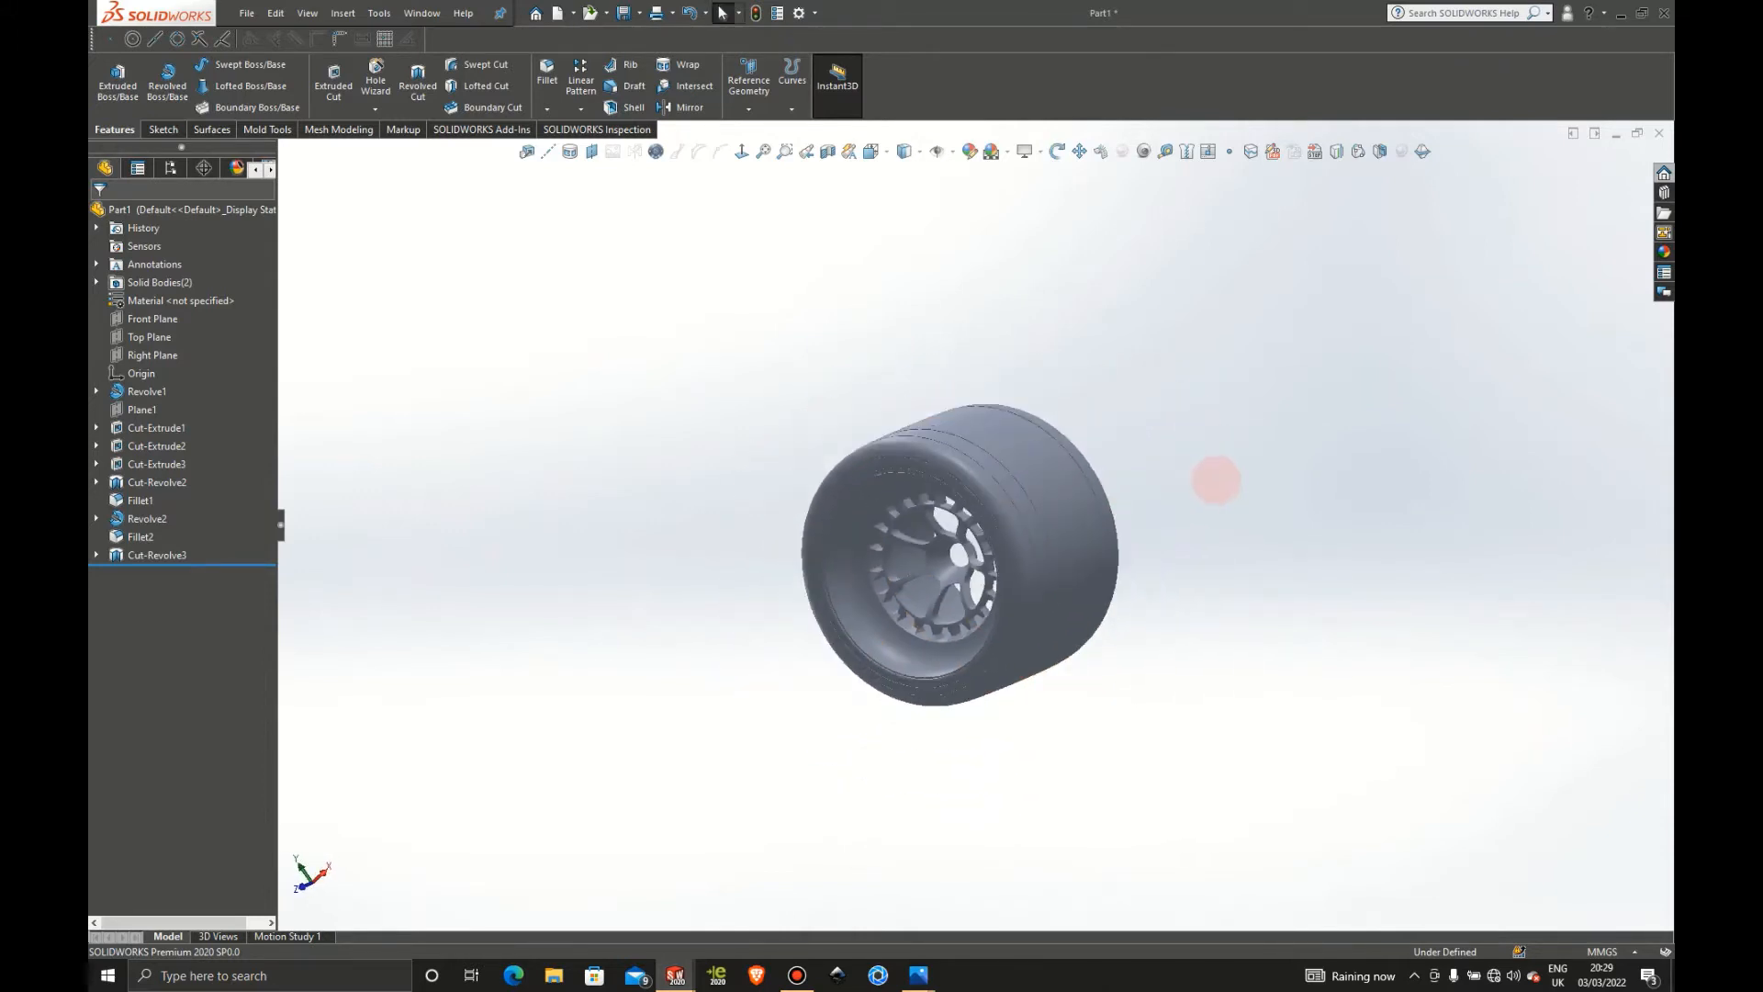
scroll(1217, 480, "up", 1)
scroll(1092, 440, "down", 2)
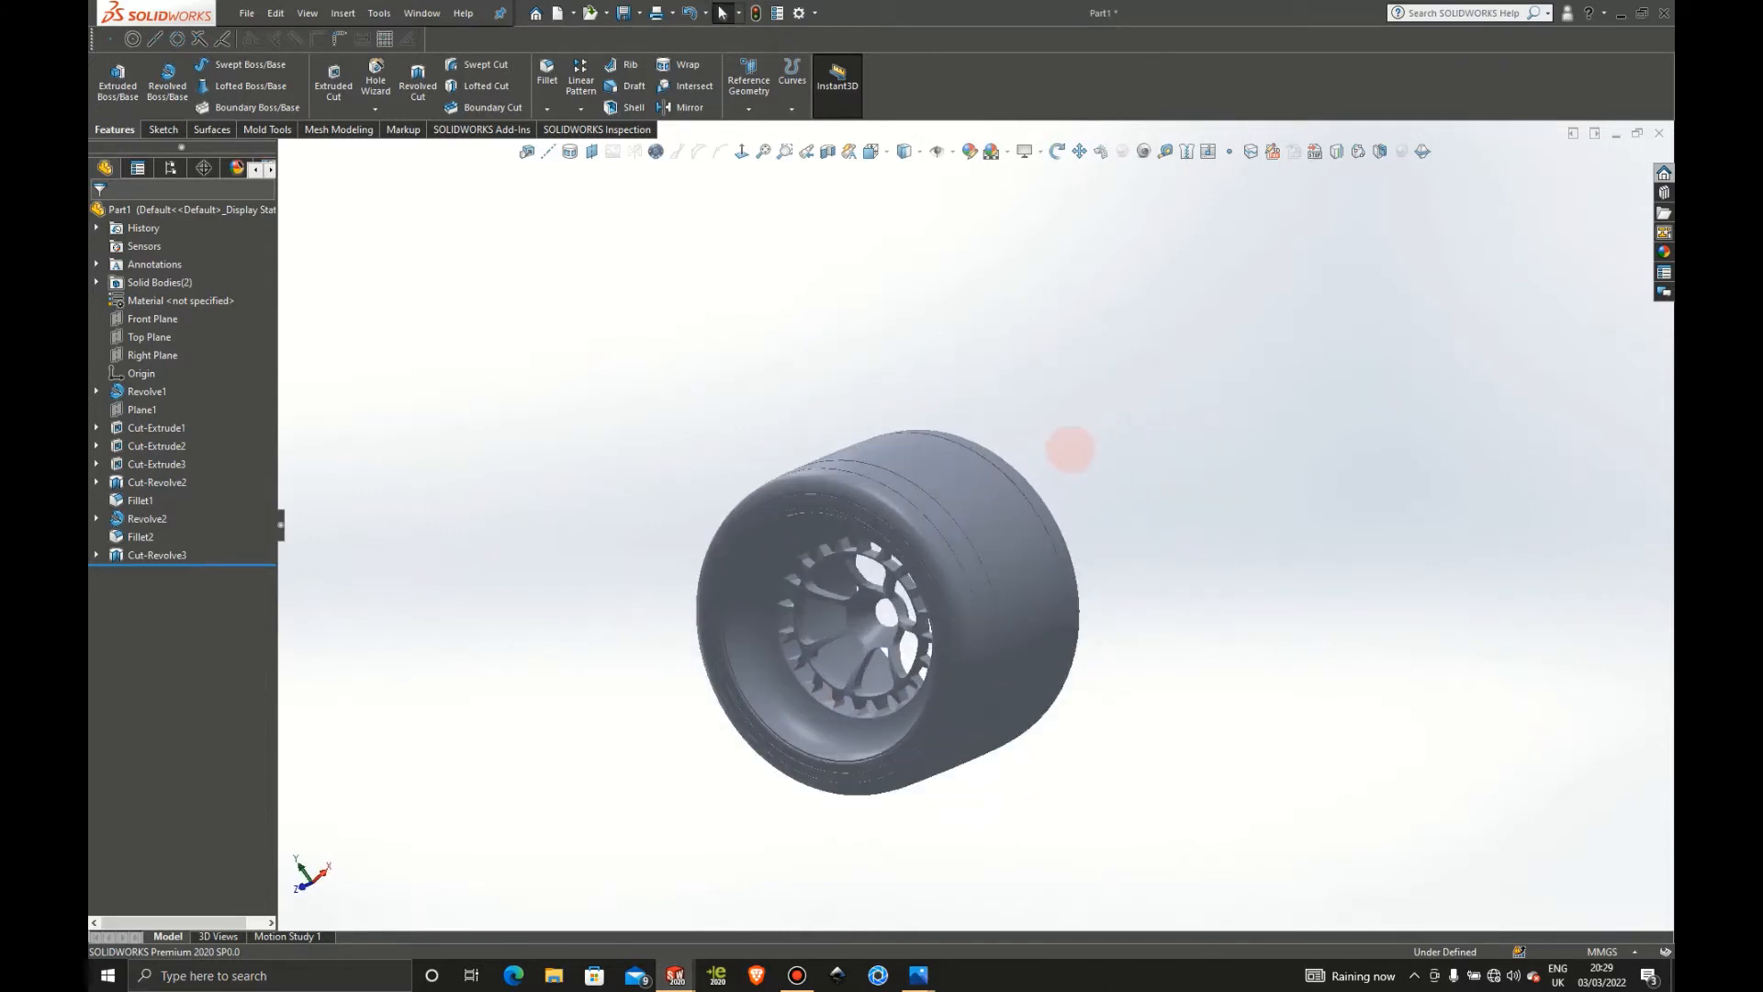
scroll(946, 579, "down", 2)
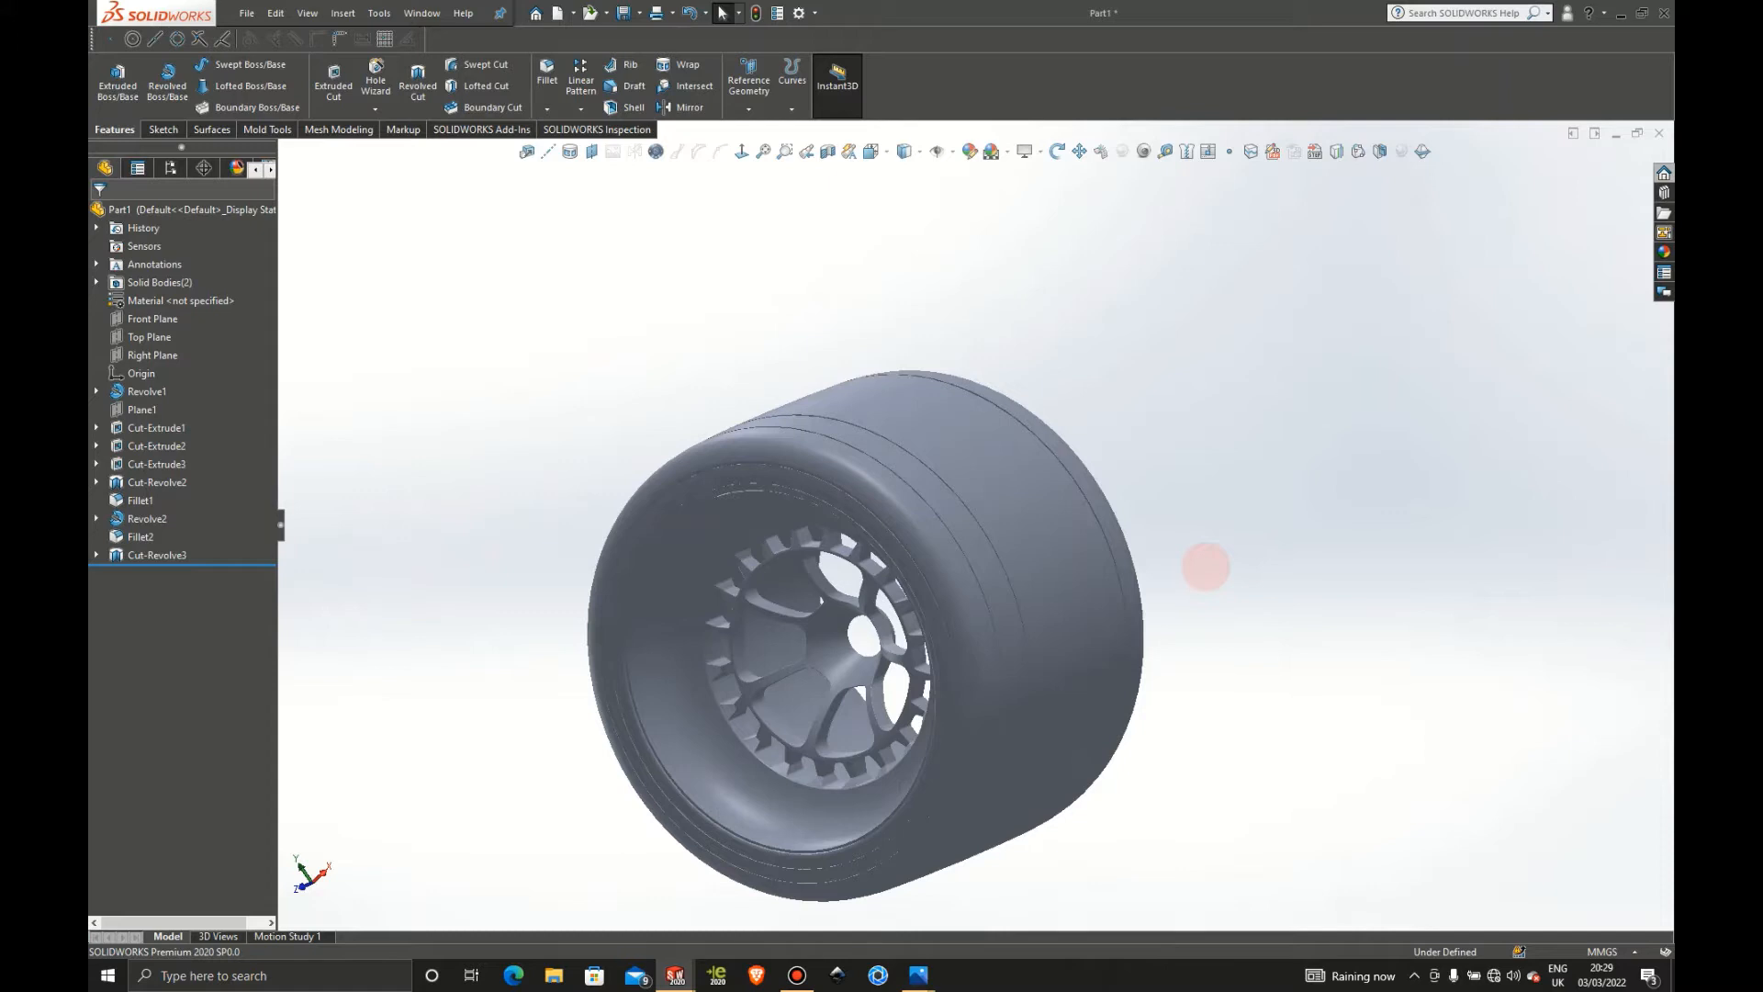
scroll(1205, 567, "up", 3)
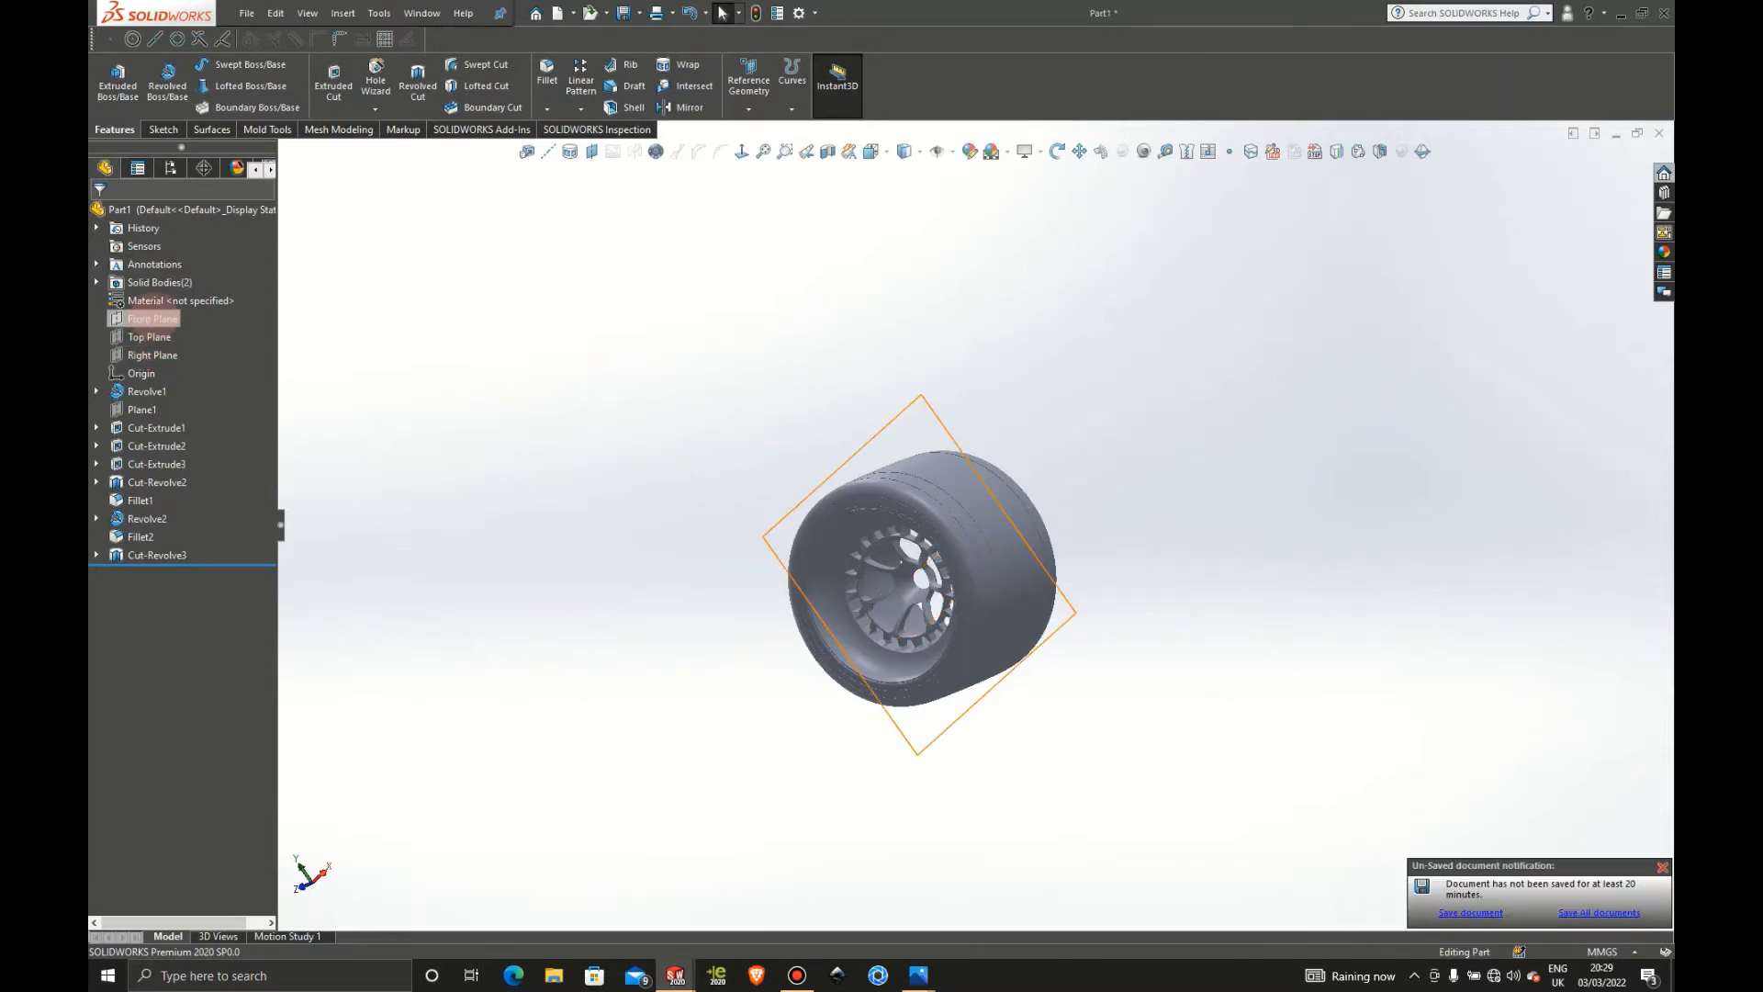
Create a reference plane above the tyre, parallel to the Top Plane at a 60 mm offset
left_click(149, 337)
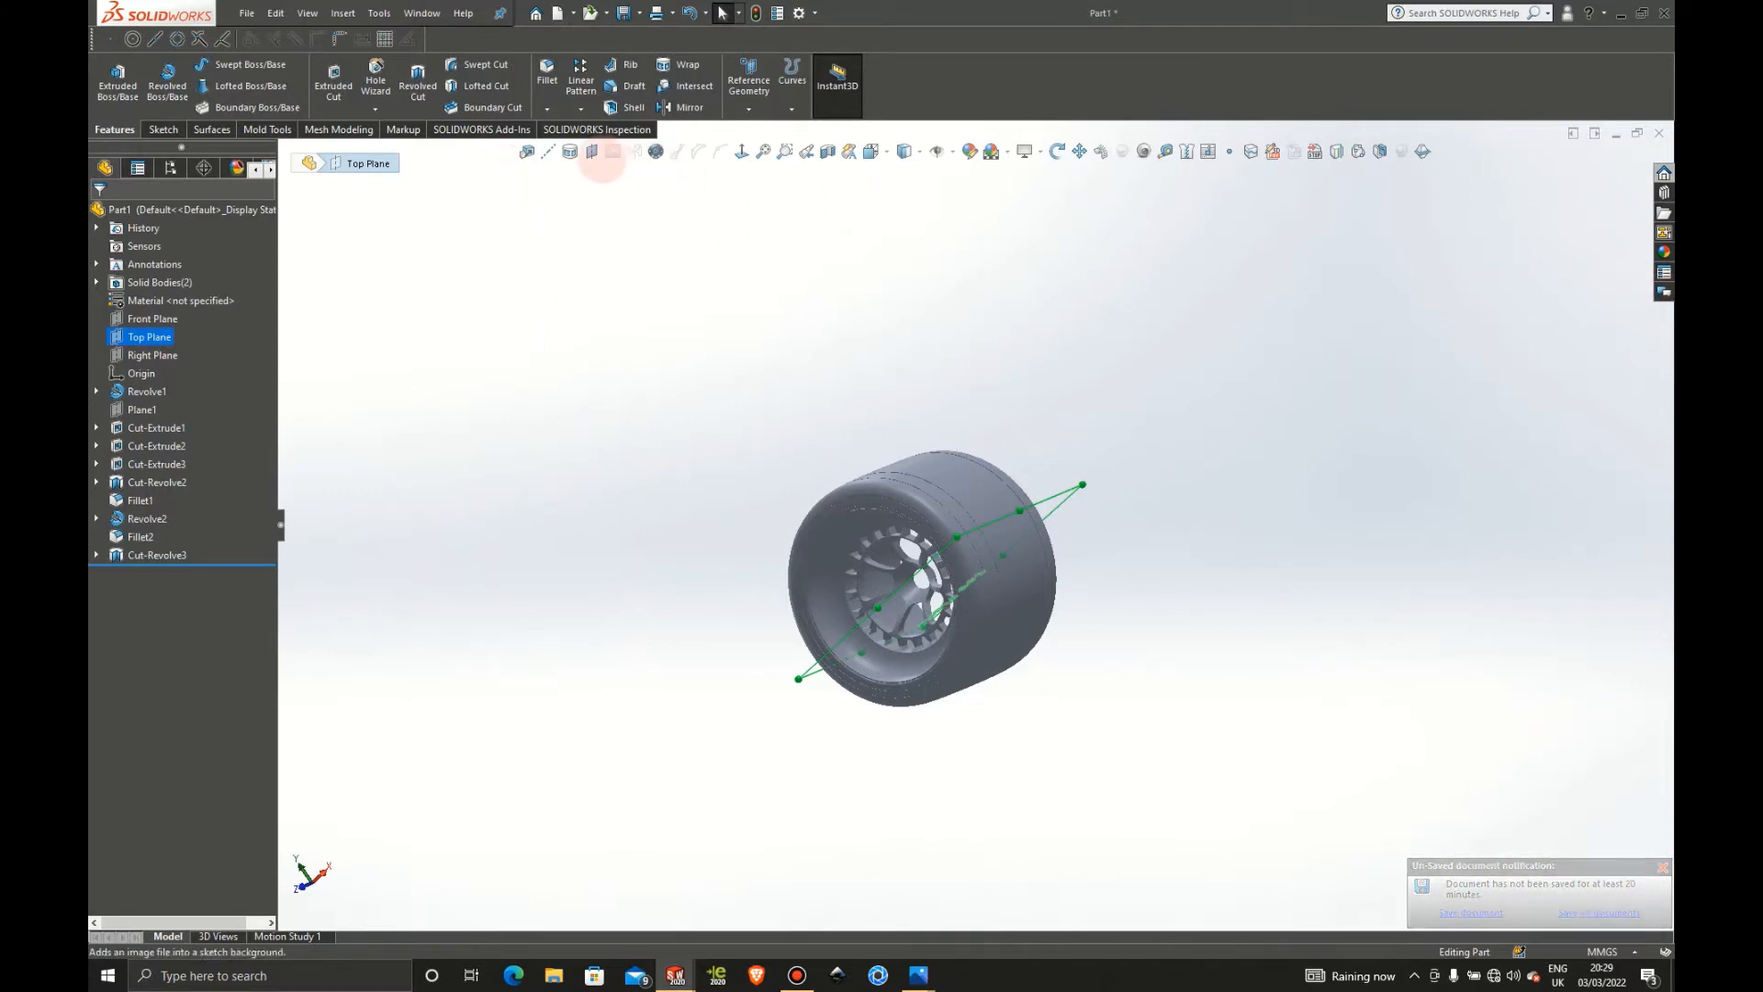
left_click(592, 152)
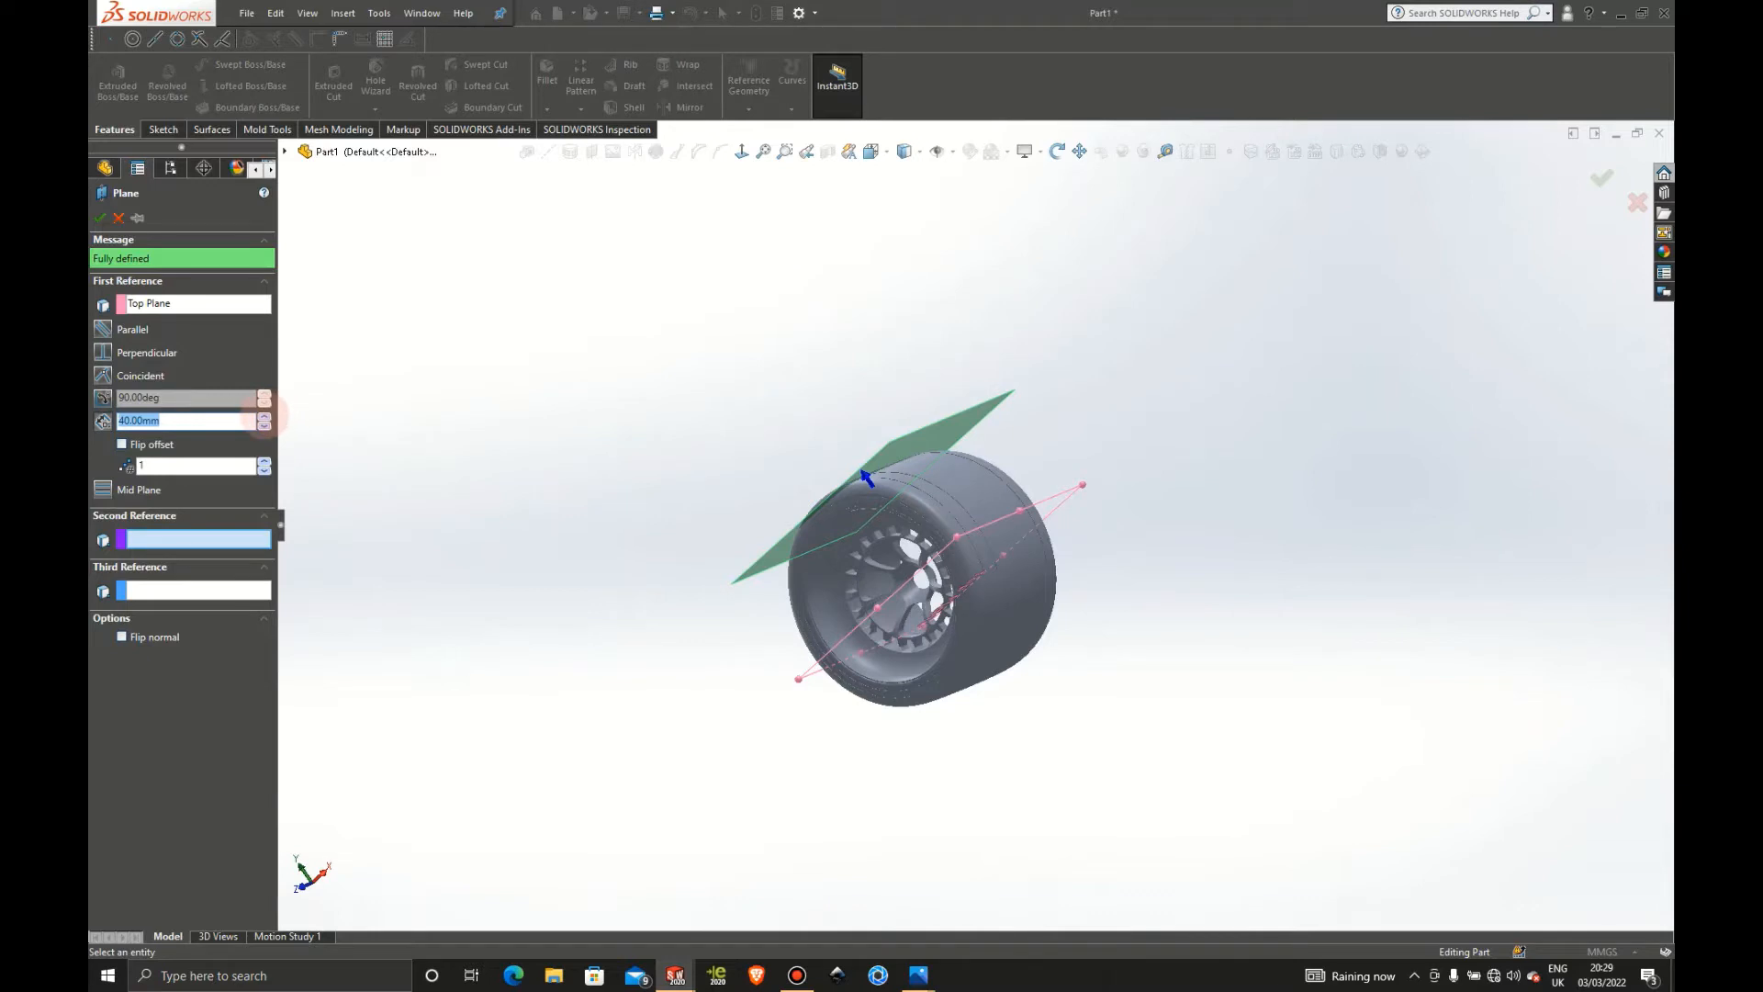
left_click(264, 415)
left_click(264, 415)
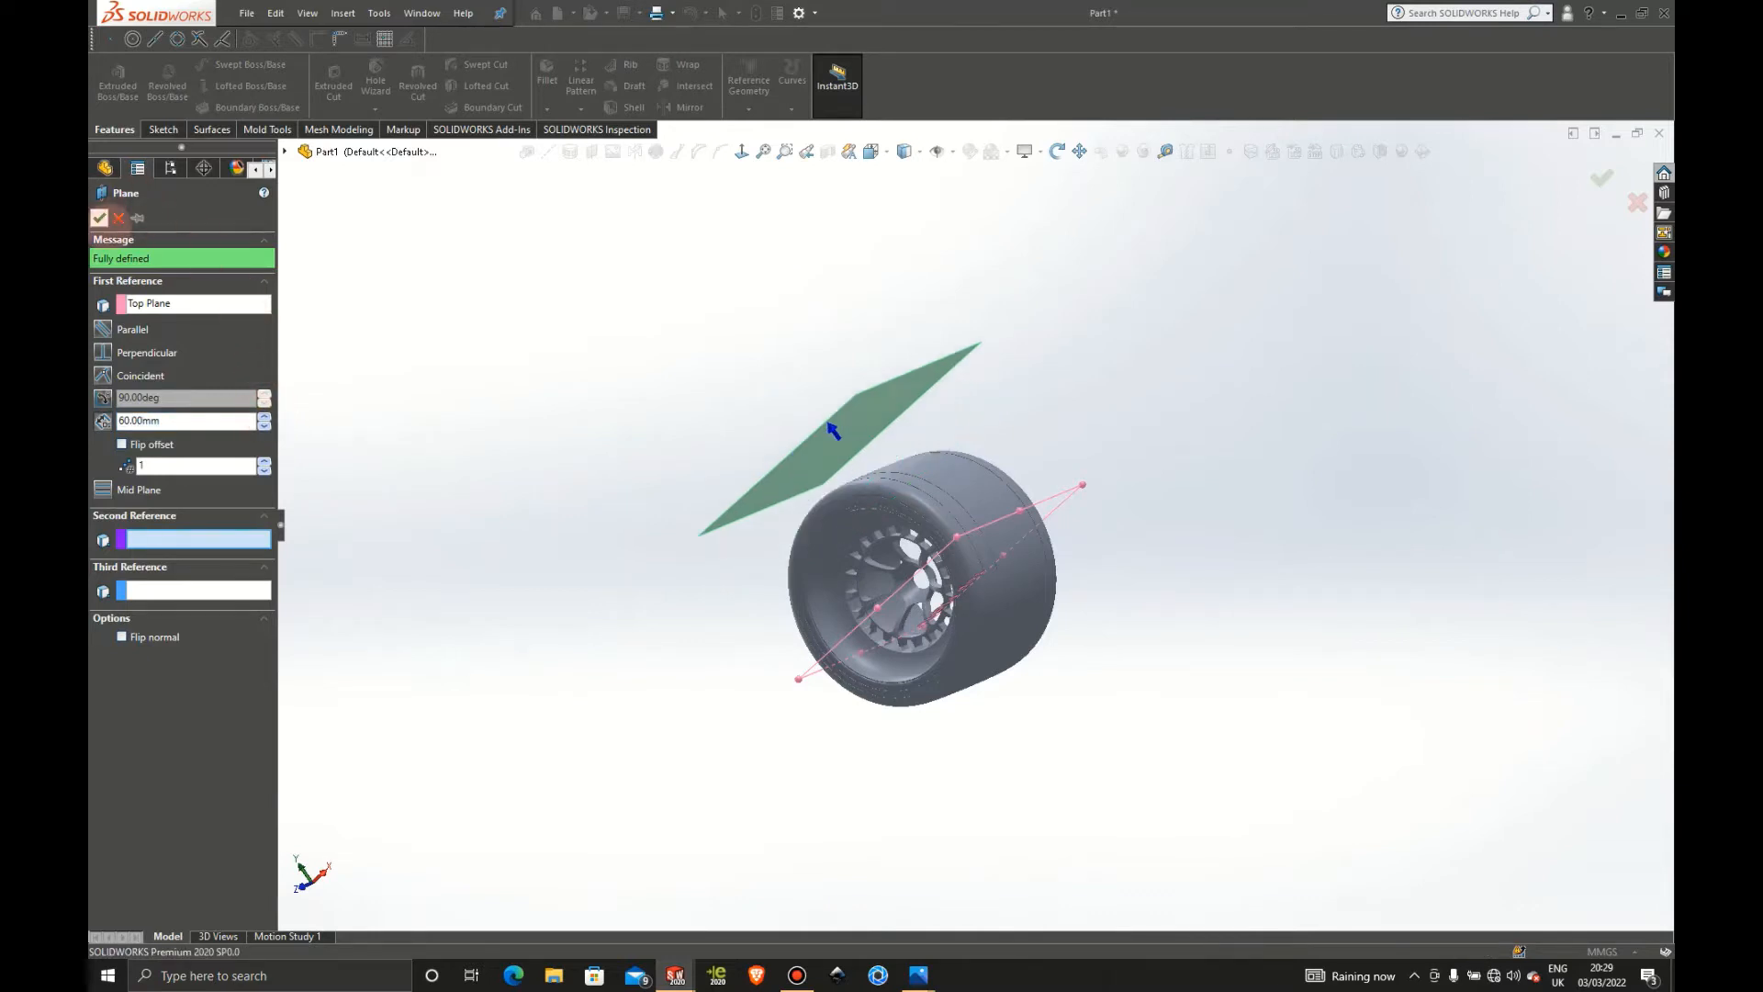
left_click(99, 218)
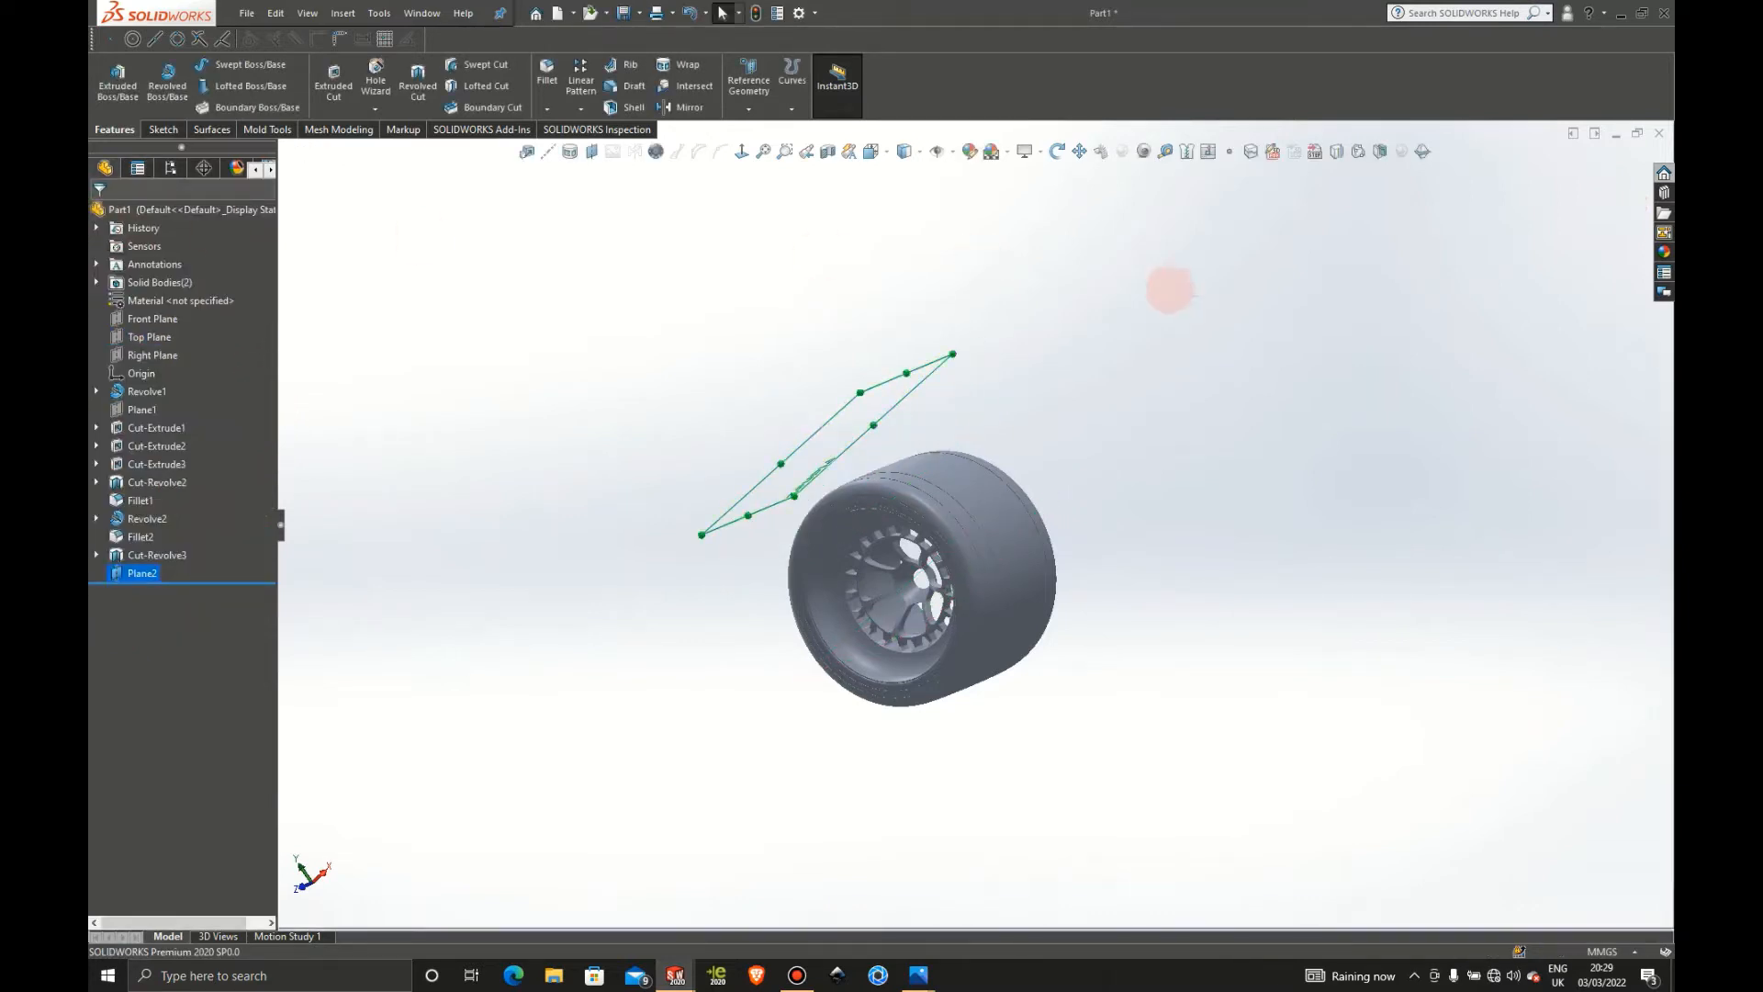
Start a sketch on the new offset plane above the tyre and view it face-on
left_click_drag(869, 339, 945, 382)
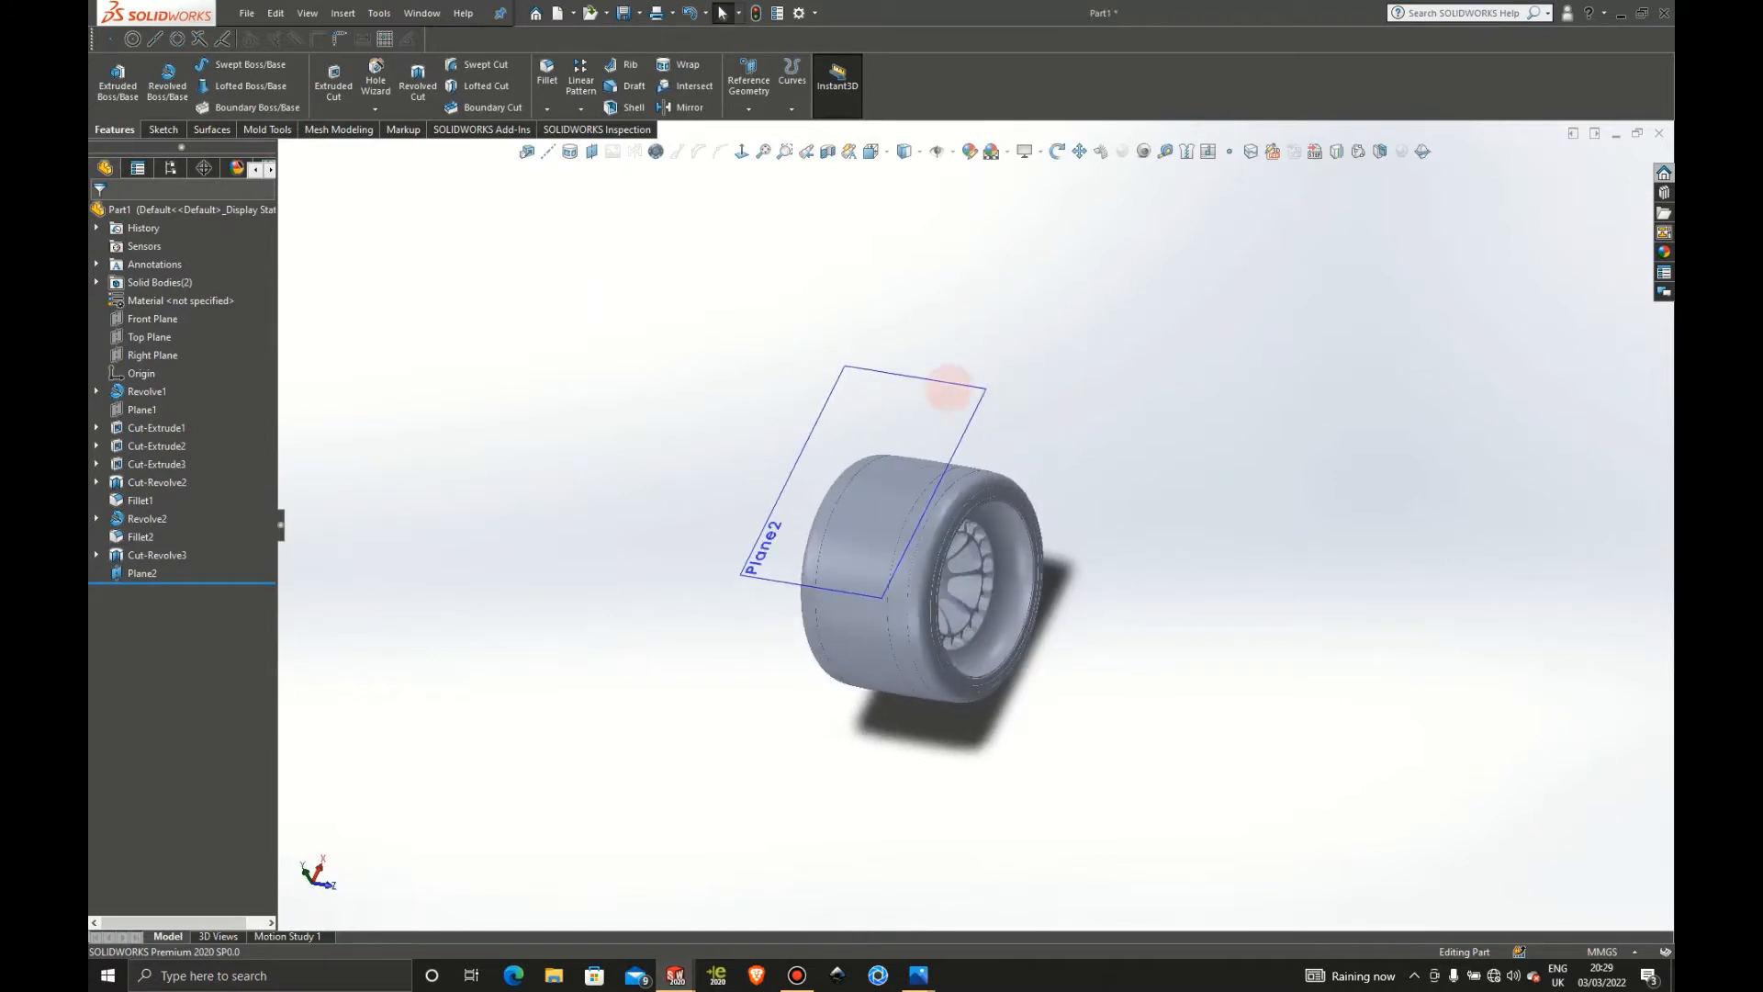
left_click(913, 378)
left_click(986, 333)
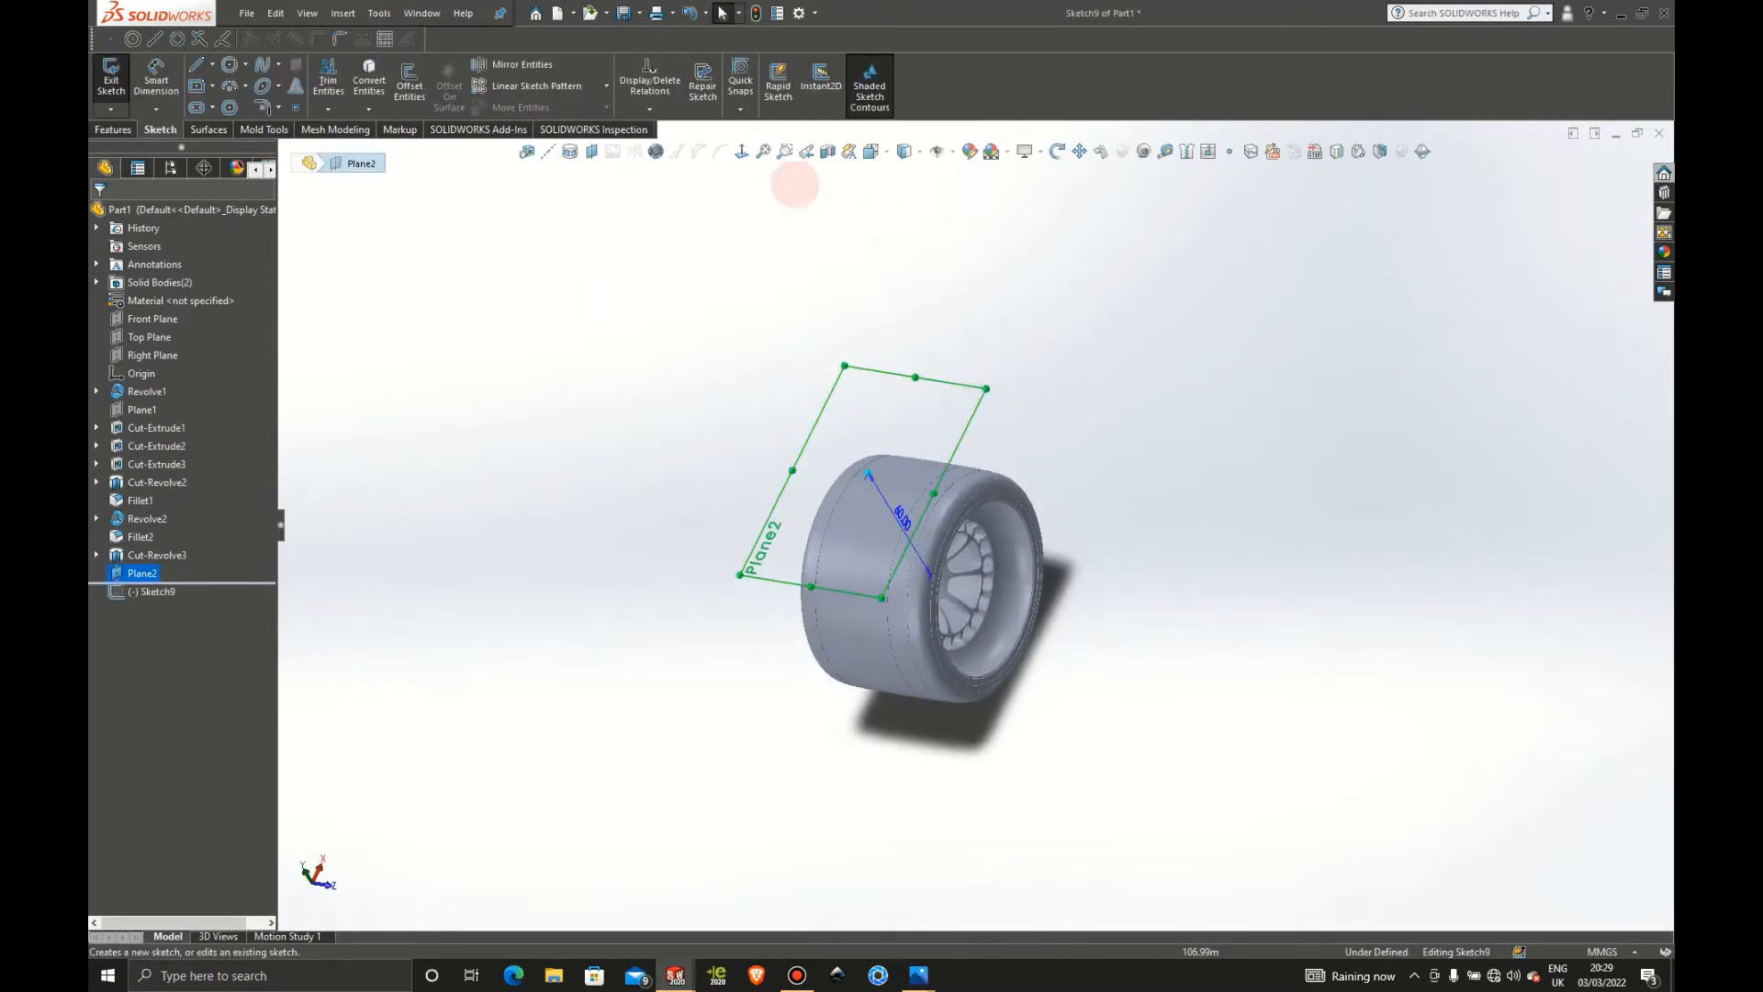
left_click(741, 151)
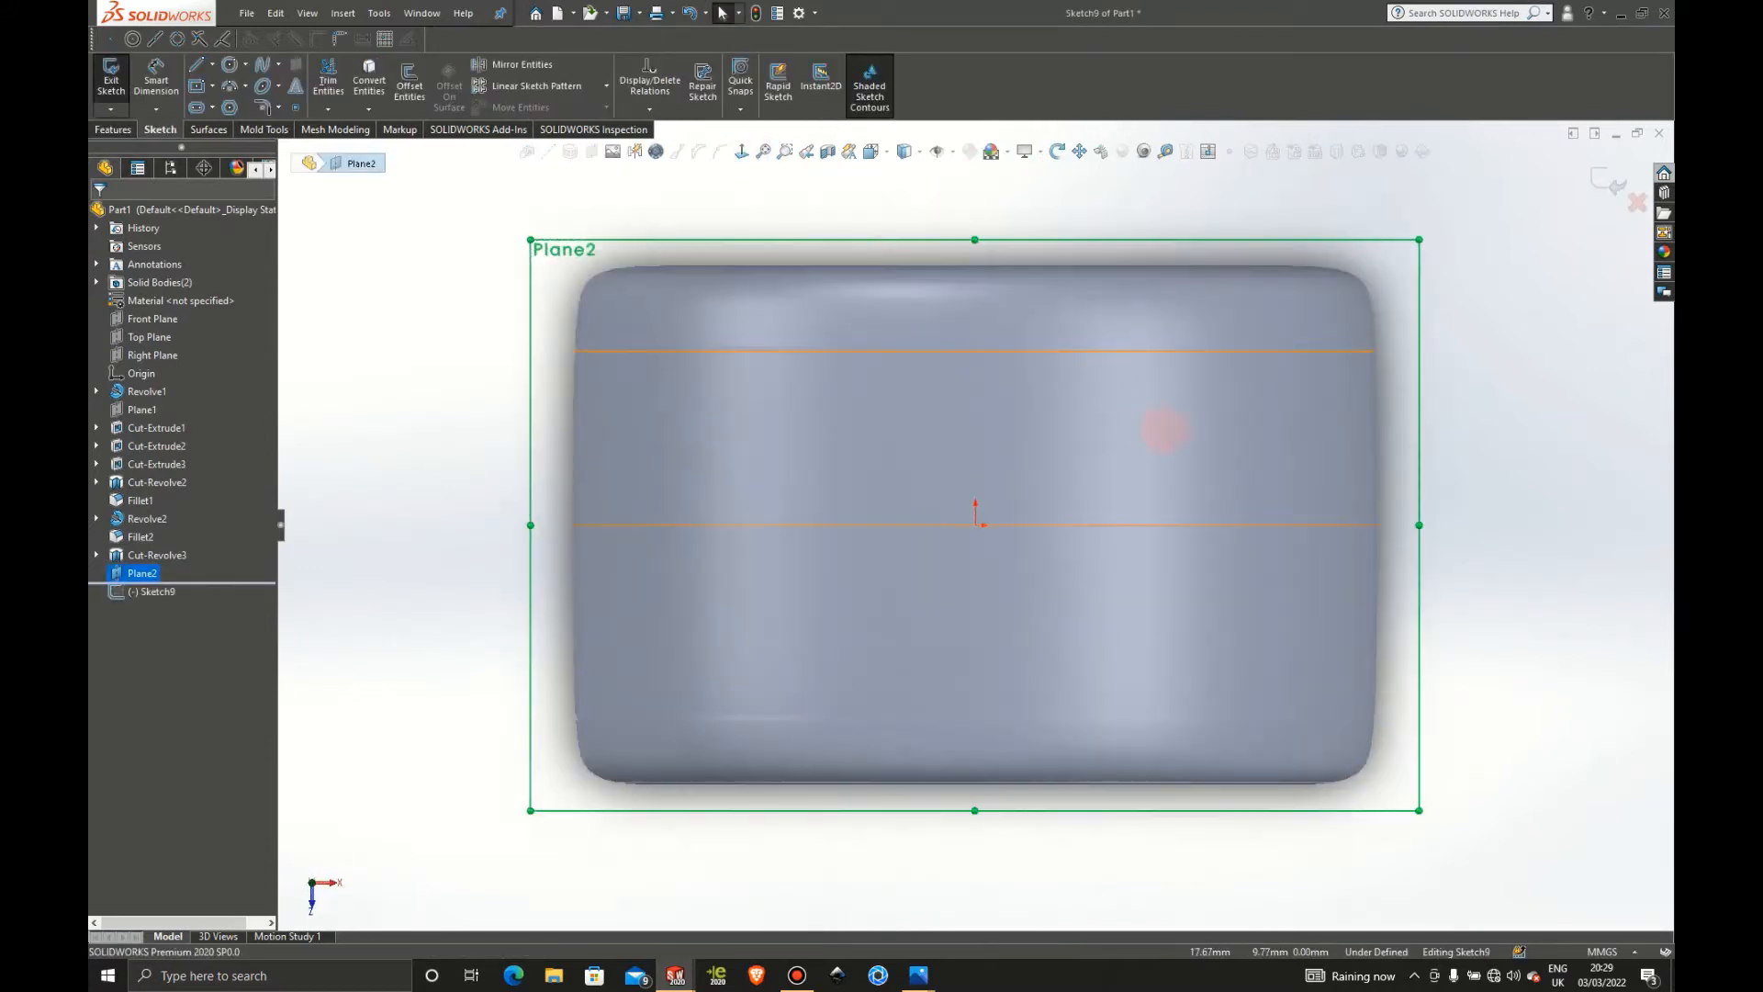
scroll(1158, 429, "up", 4)
scroll(1146, 445, "down", 2)
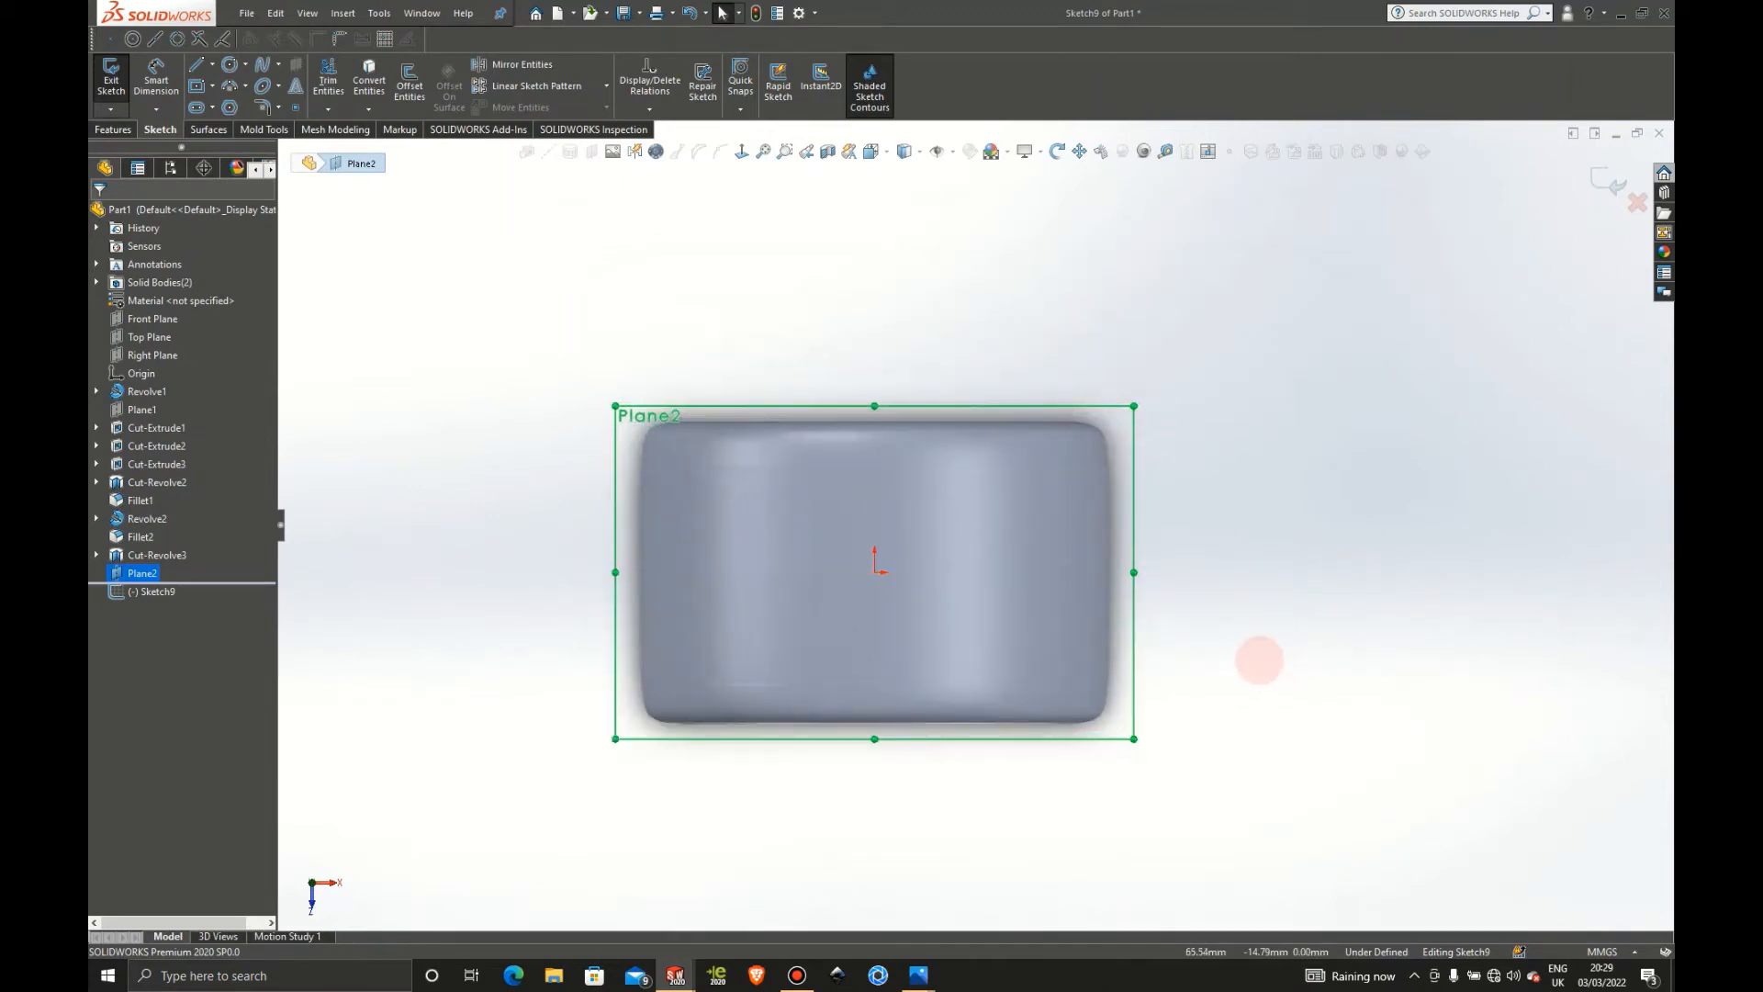
scroll(964, 656, "down", 1)
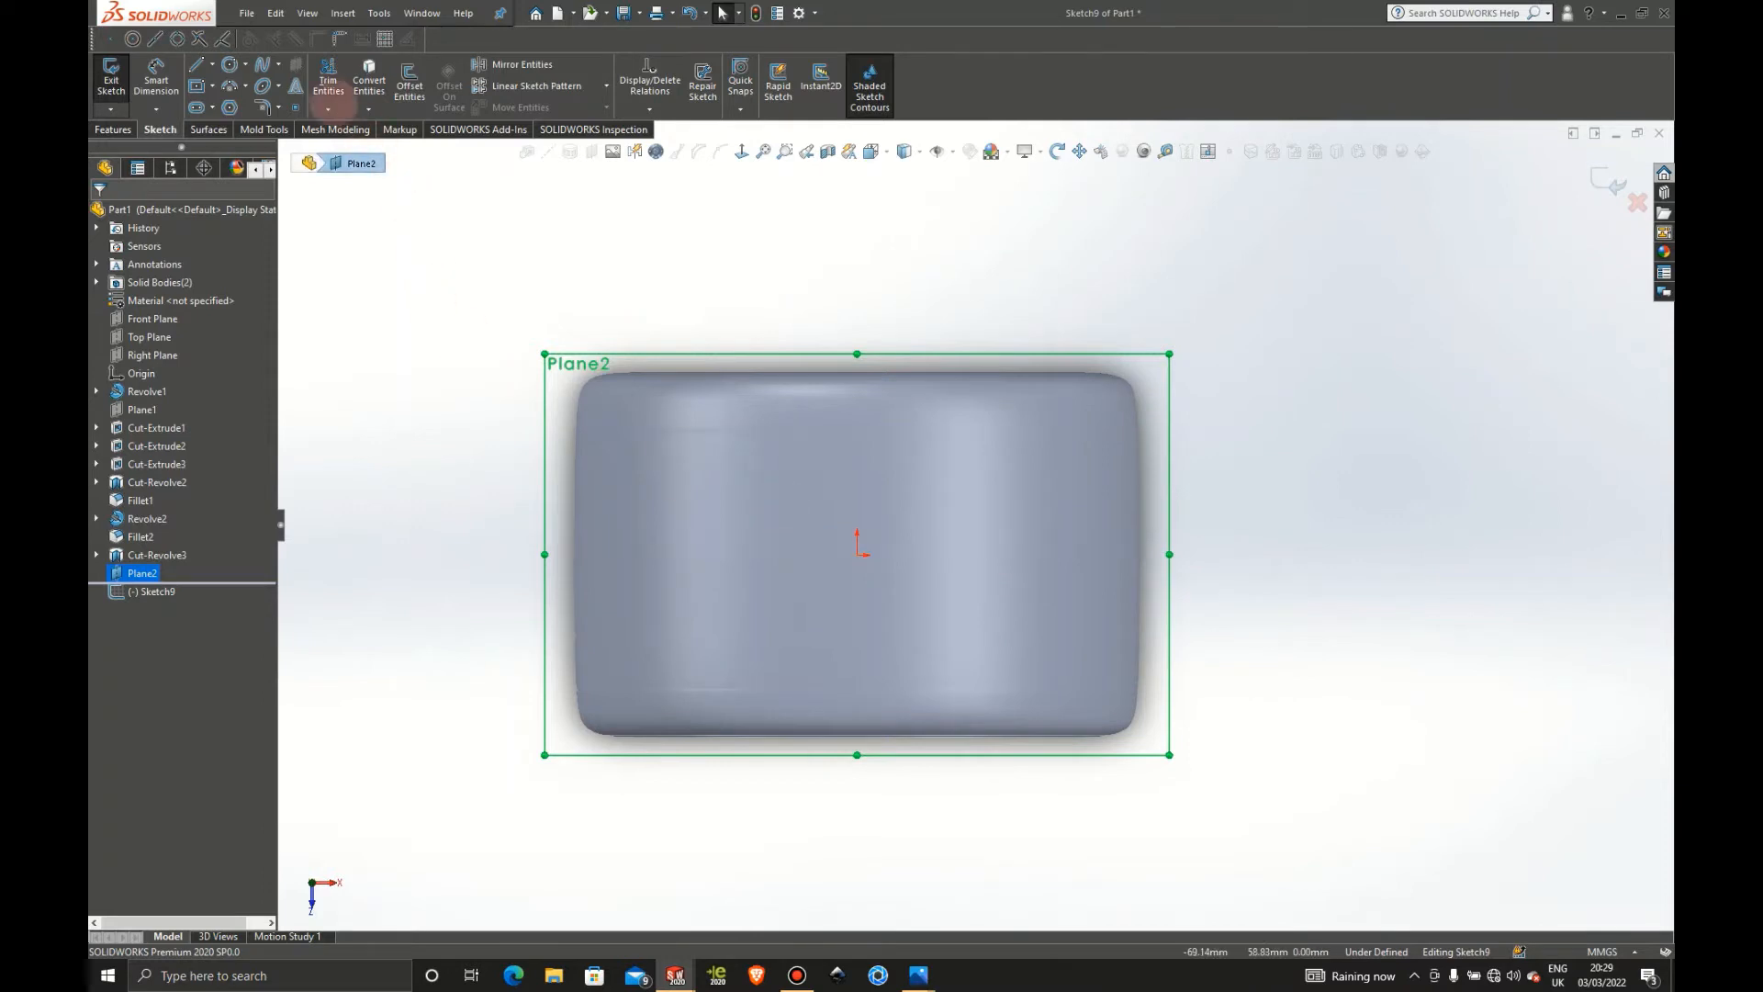
Sketch a two-point spline diagonally across the tread's lower half and bow it upward with an end tangent of about 27°
left_click(263, 65)
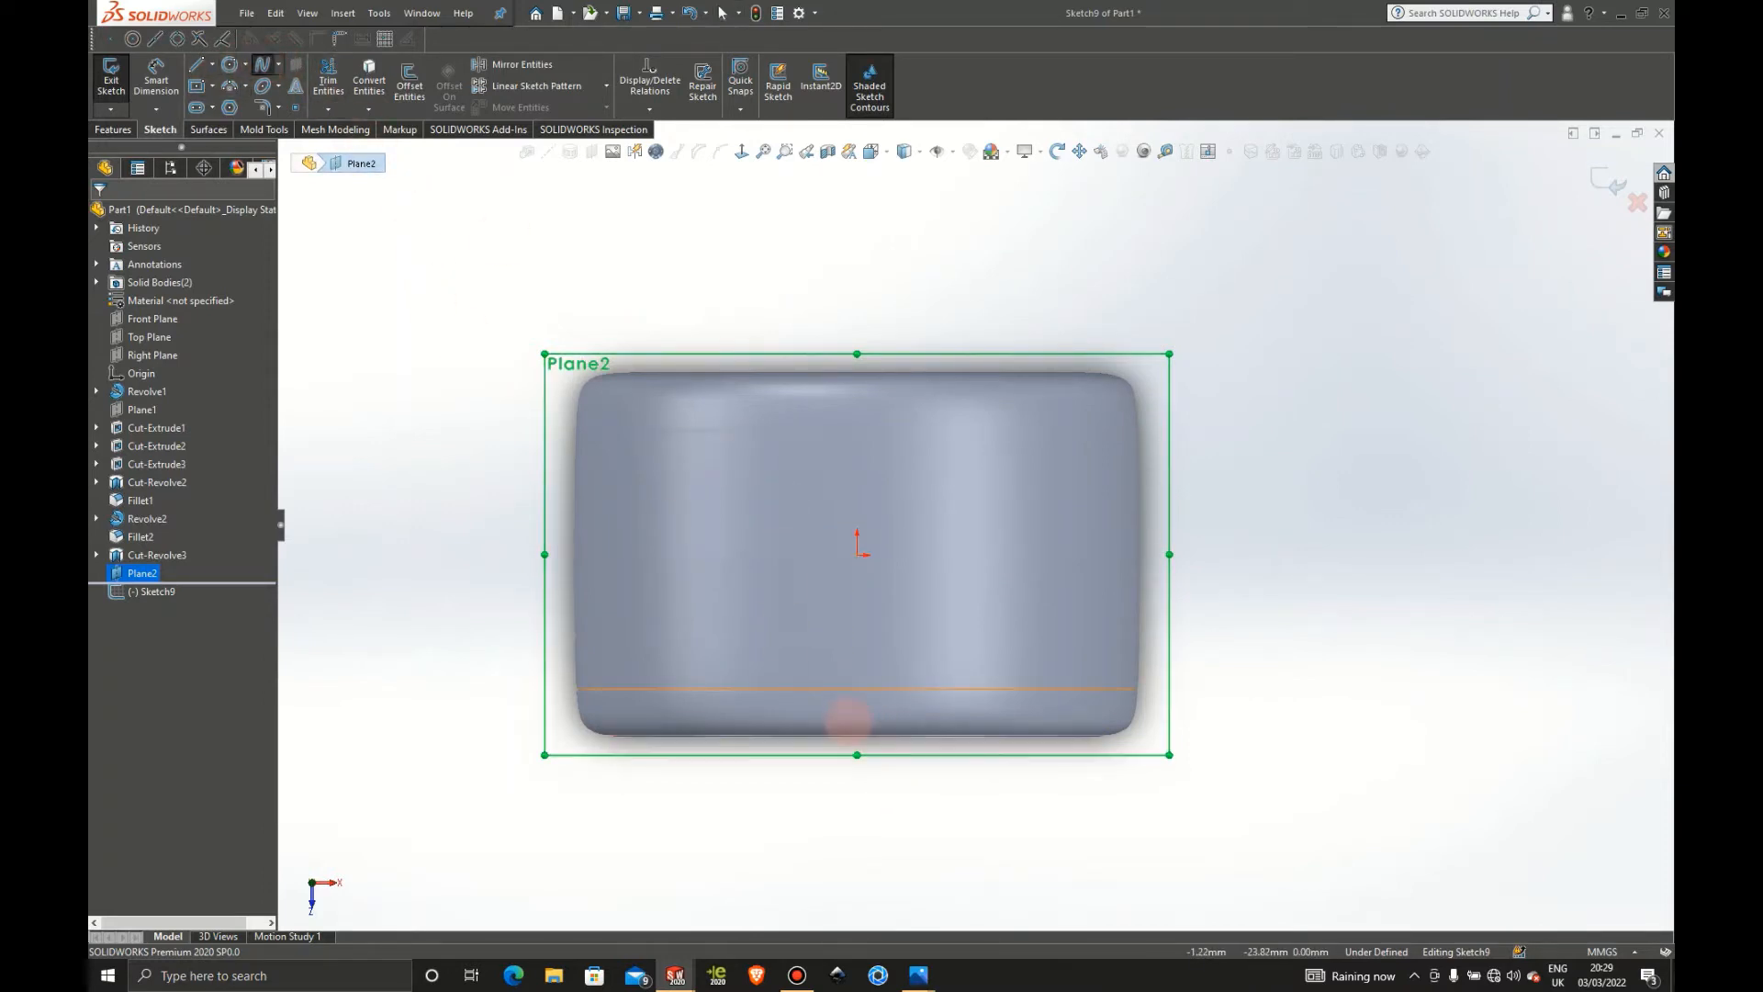
left_click(849, 721)
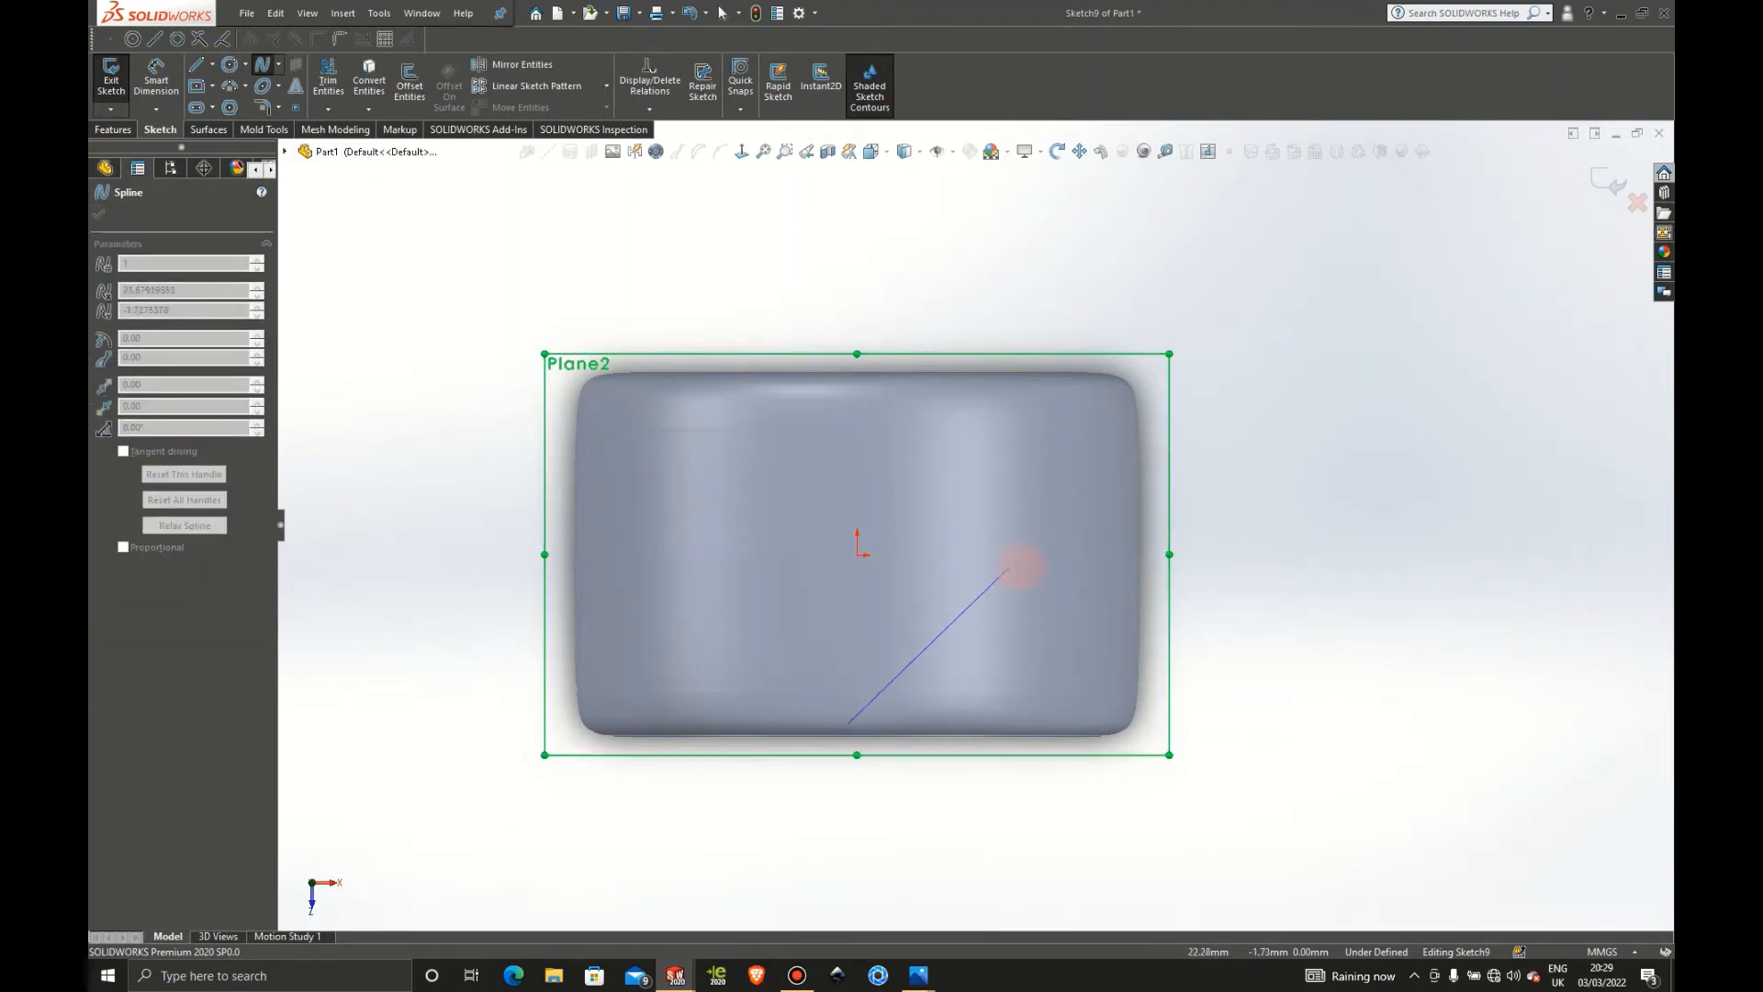
left_click(1022, 568)
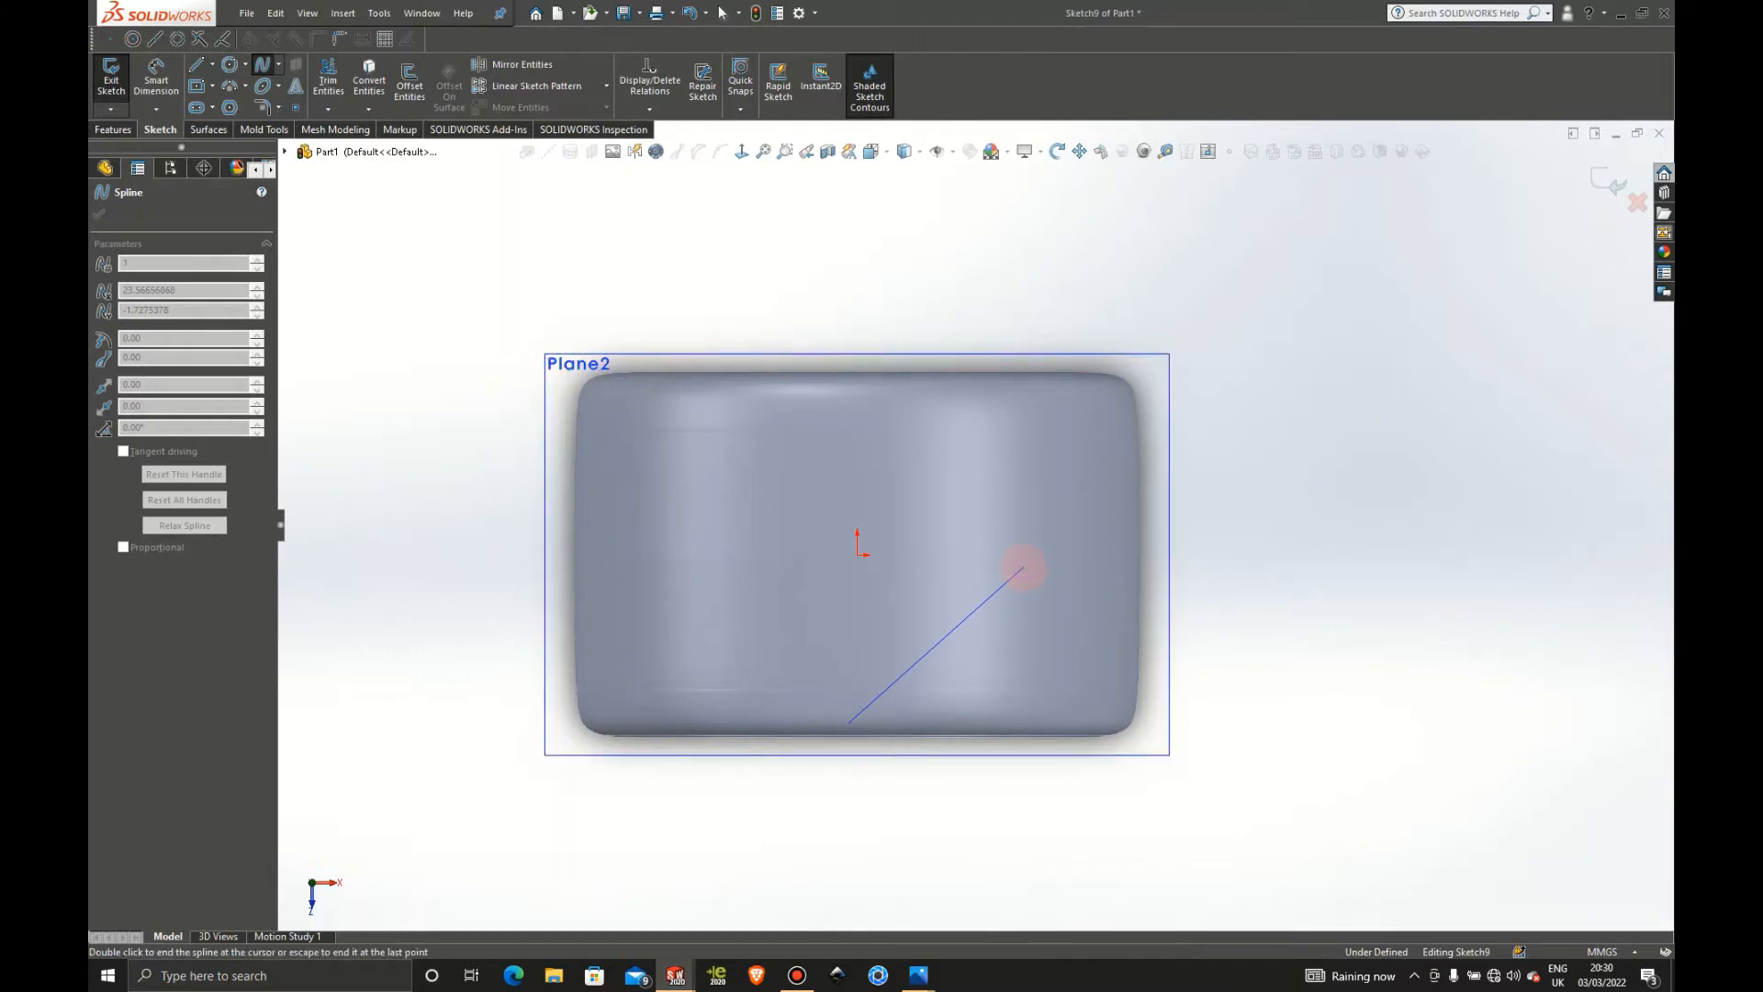
key("Escape")
scroll(1026, 617, "down", 3)
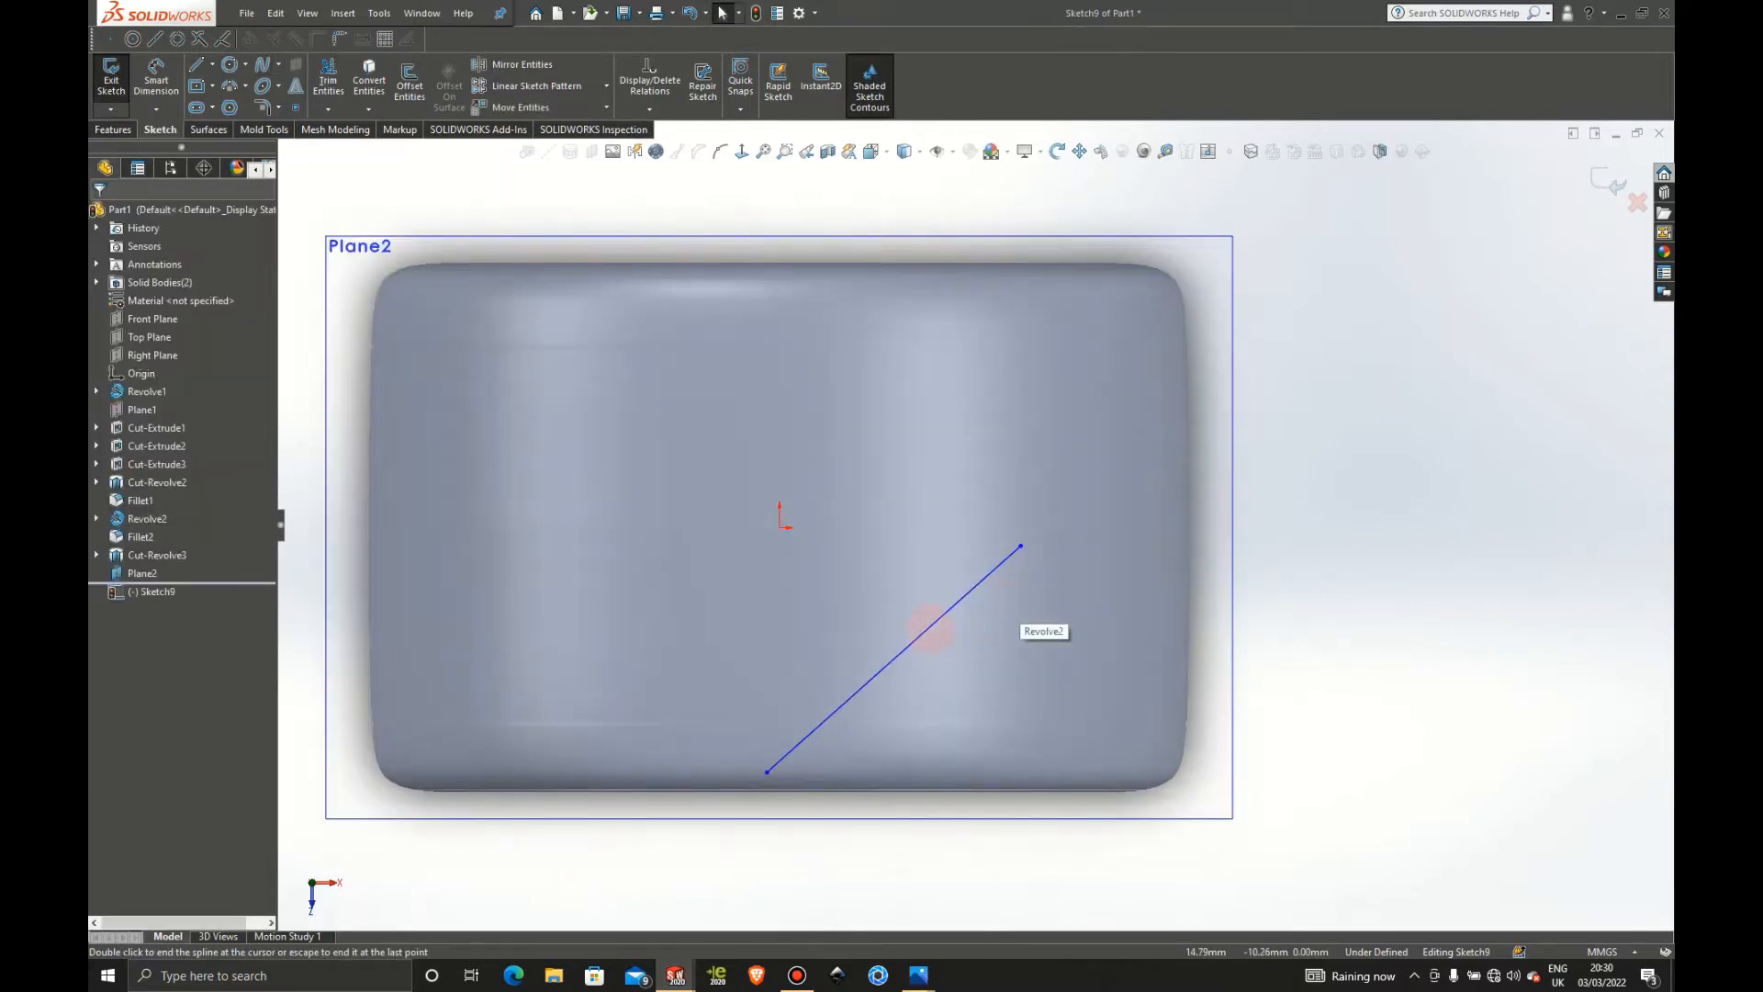
left_click(927, 628)
left_click_drag(922, 632, 906, 613)
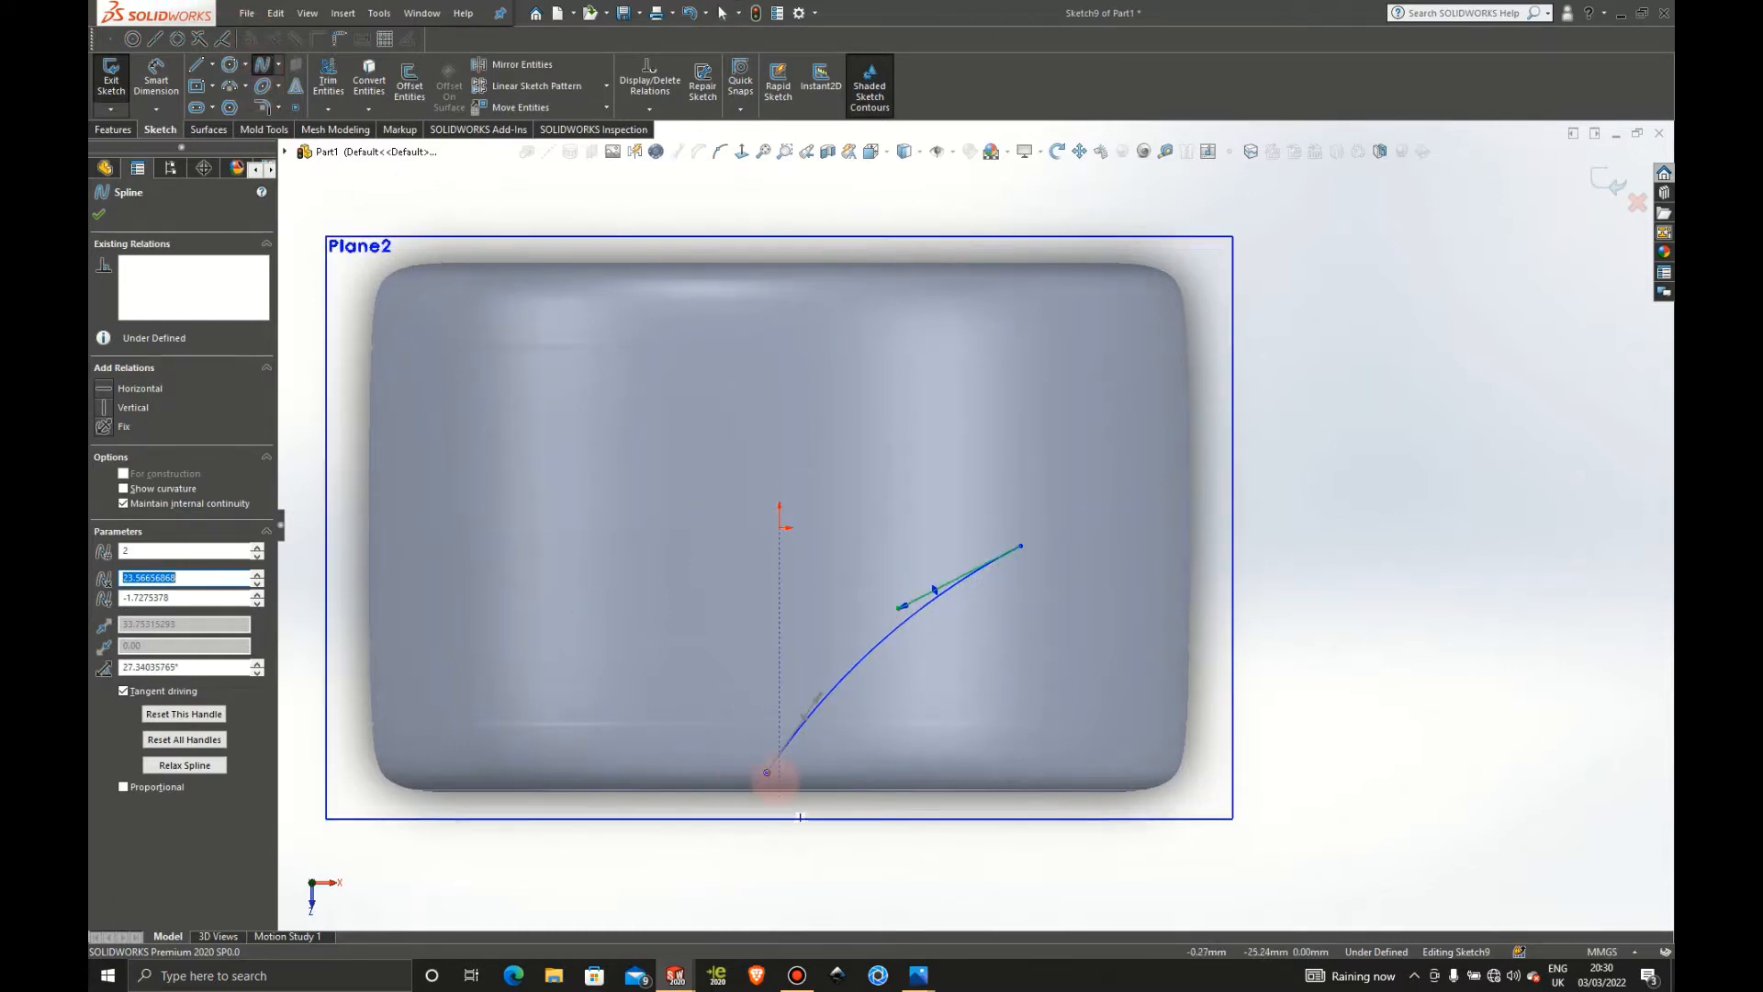
Sketch a second spline between the same endpoints and bow it close to the first with an end tangent of about 31°, leaving a thin sliver
left_click_drag(767, 772, 1020, 546)
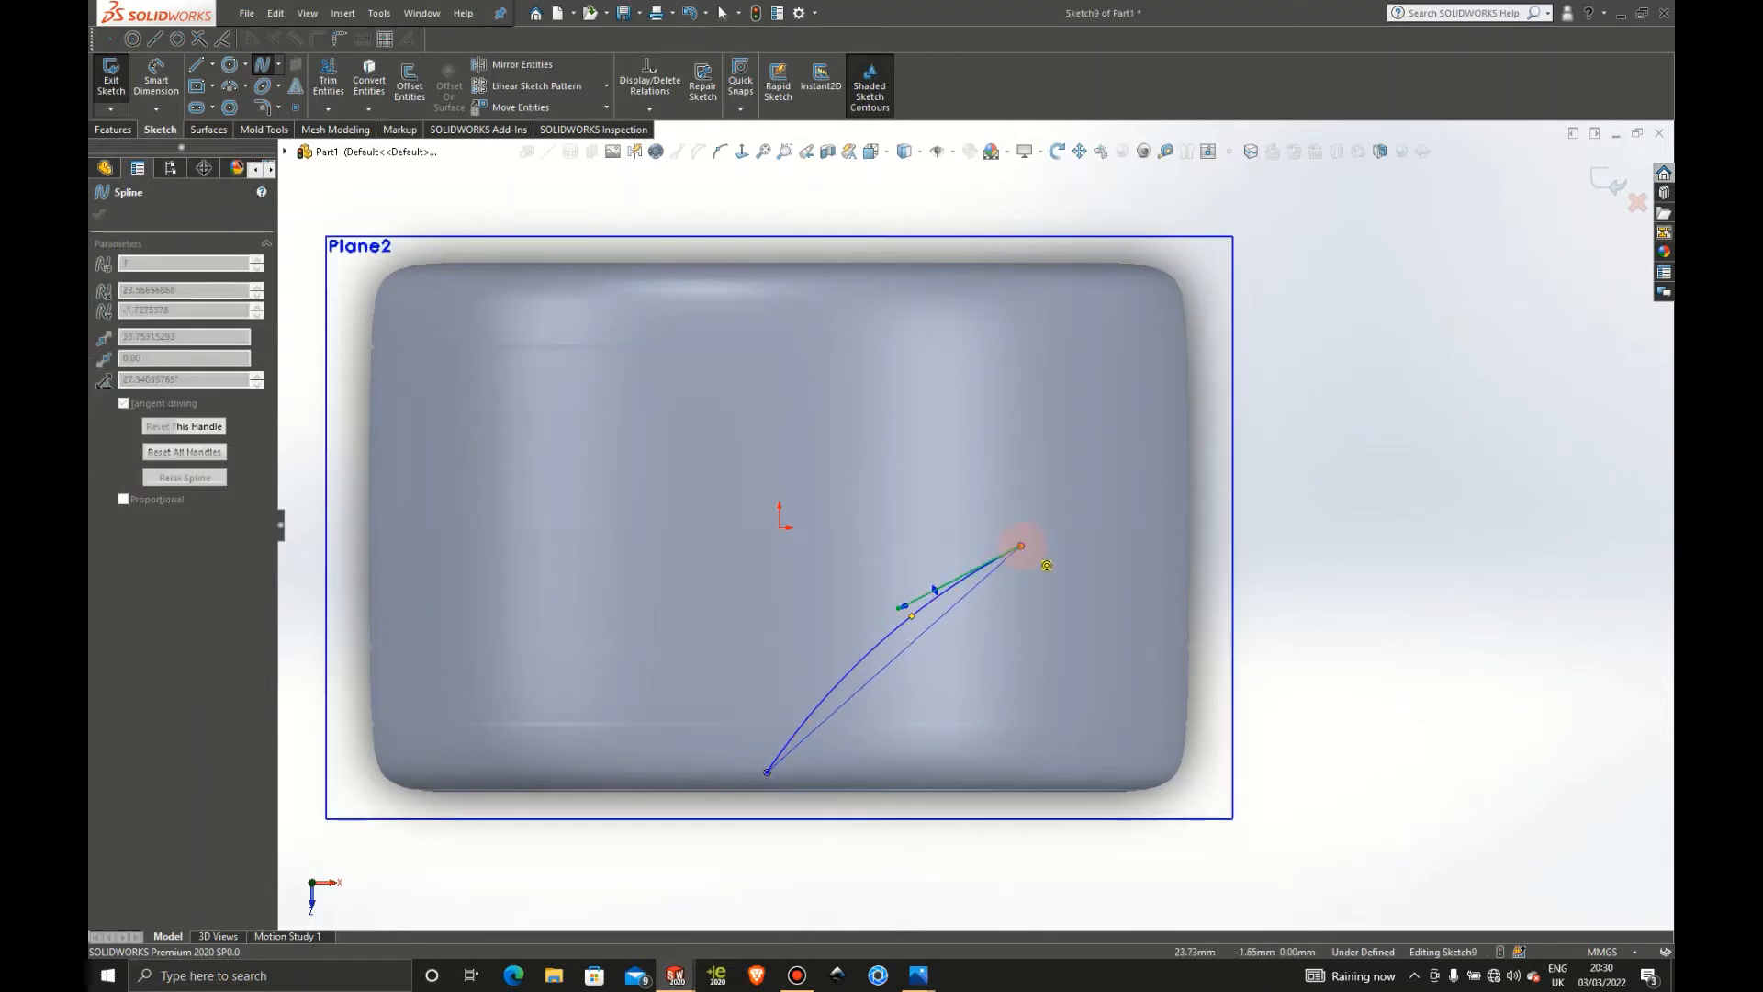
left_click(1020, 546)
key("Escape")
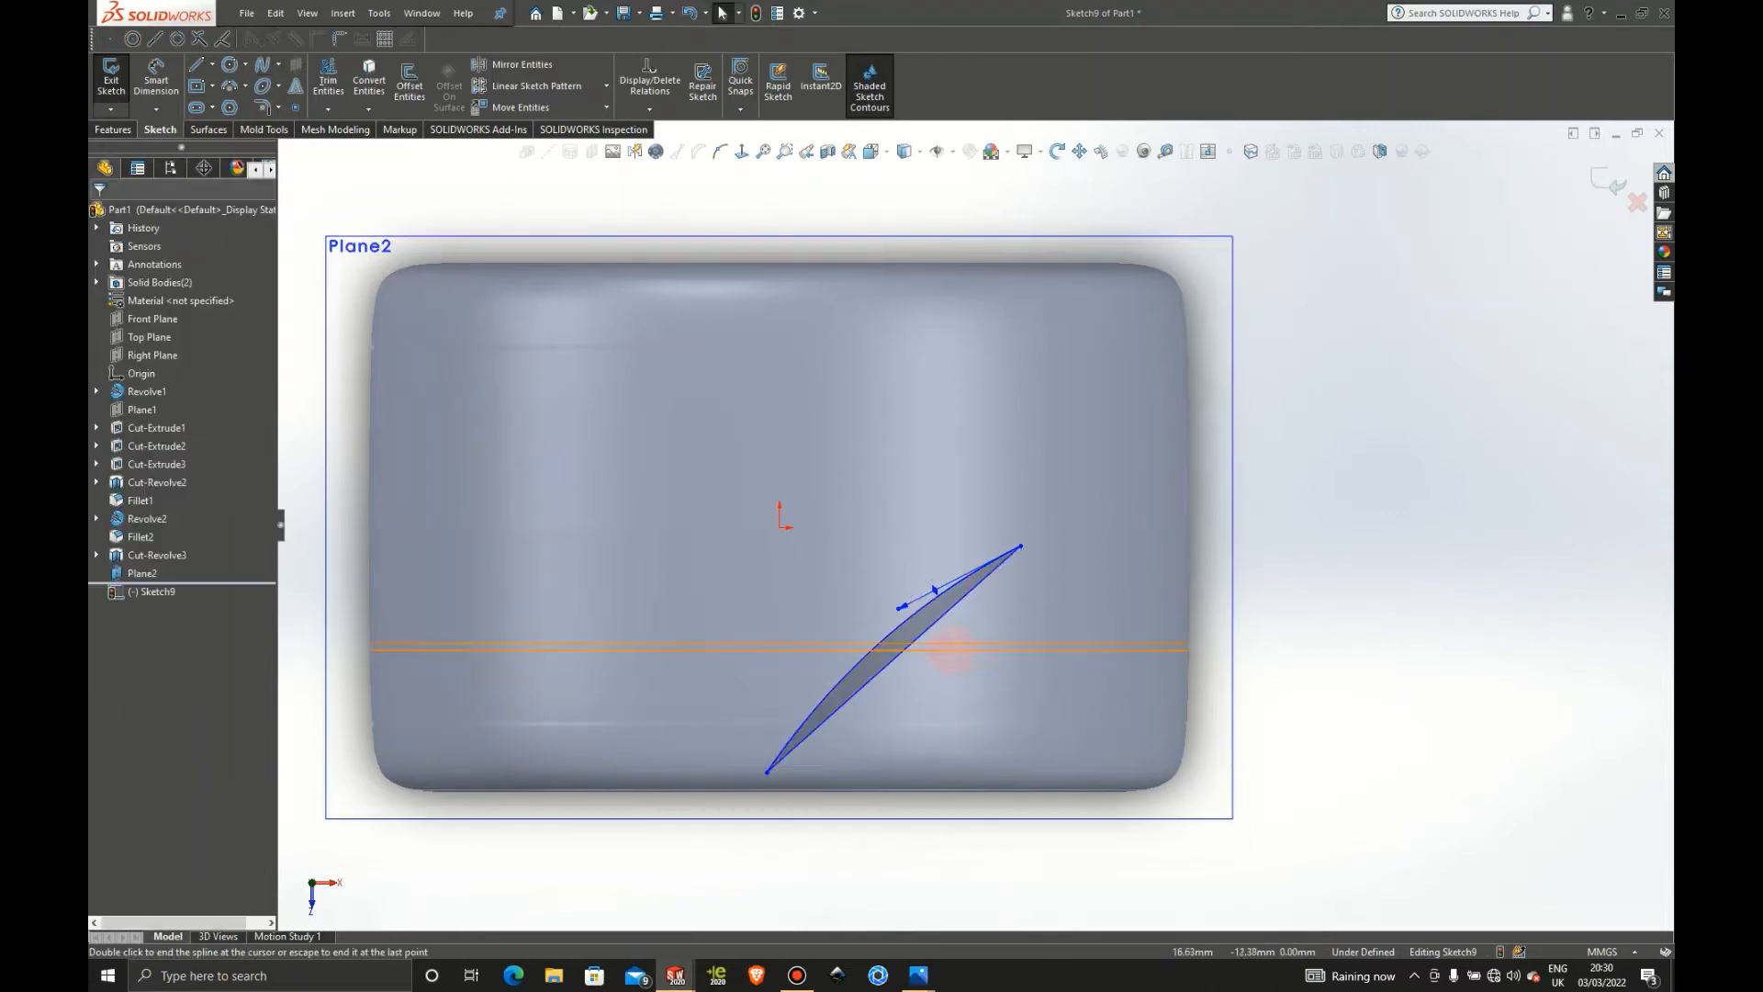
scroll(941, 663, "down", 5)
left_click(872, 576)
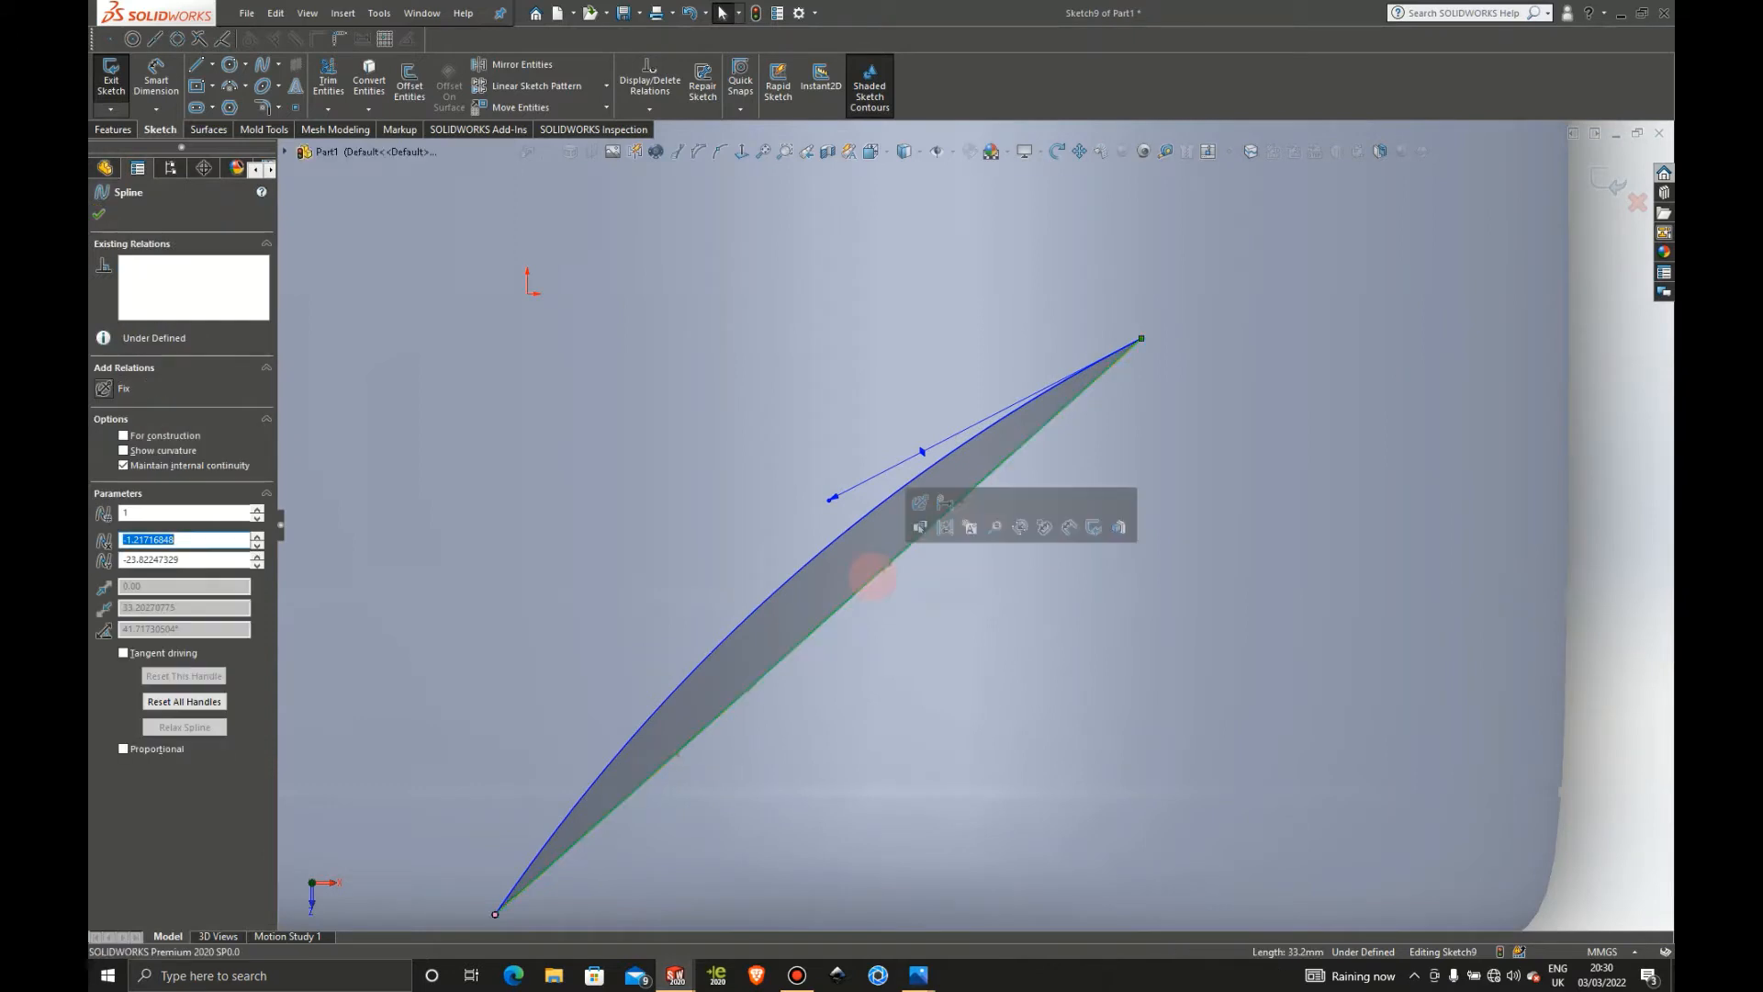
left_click_drag(881, 564, 836, 521)
scroll(969, 614, "up", 6)
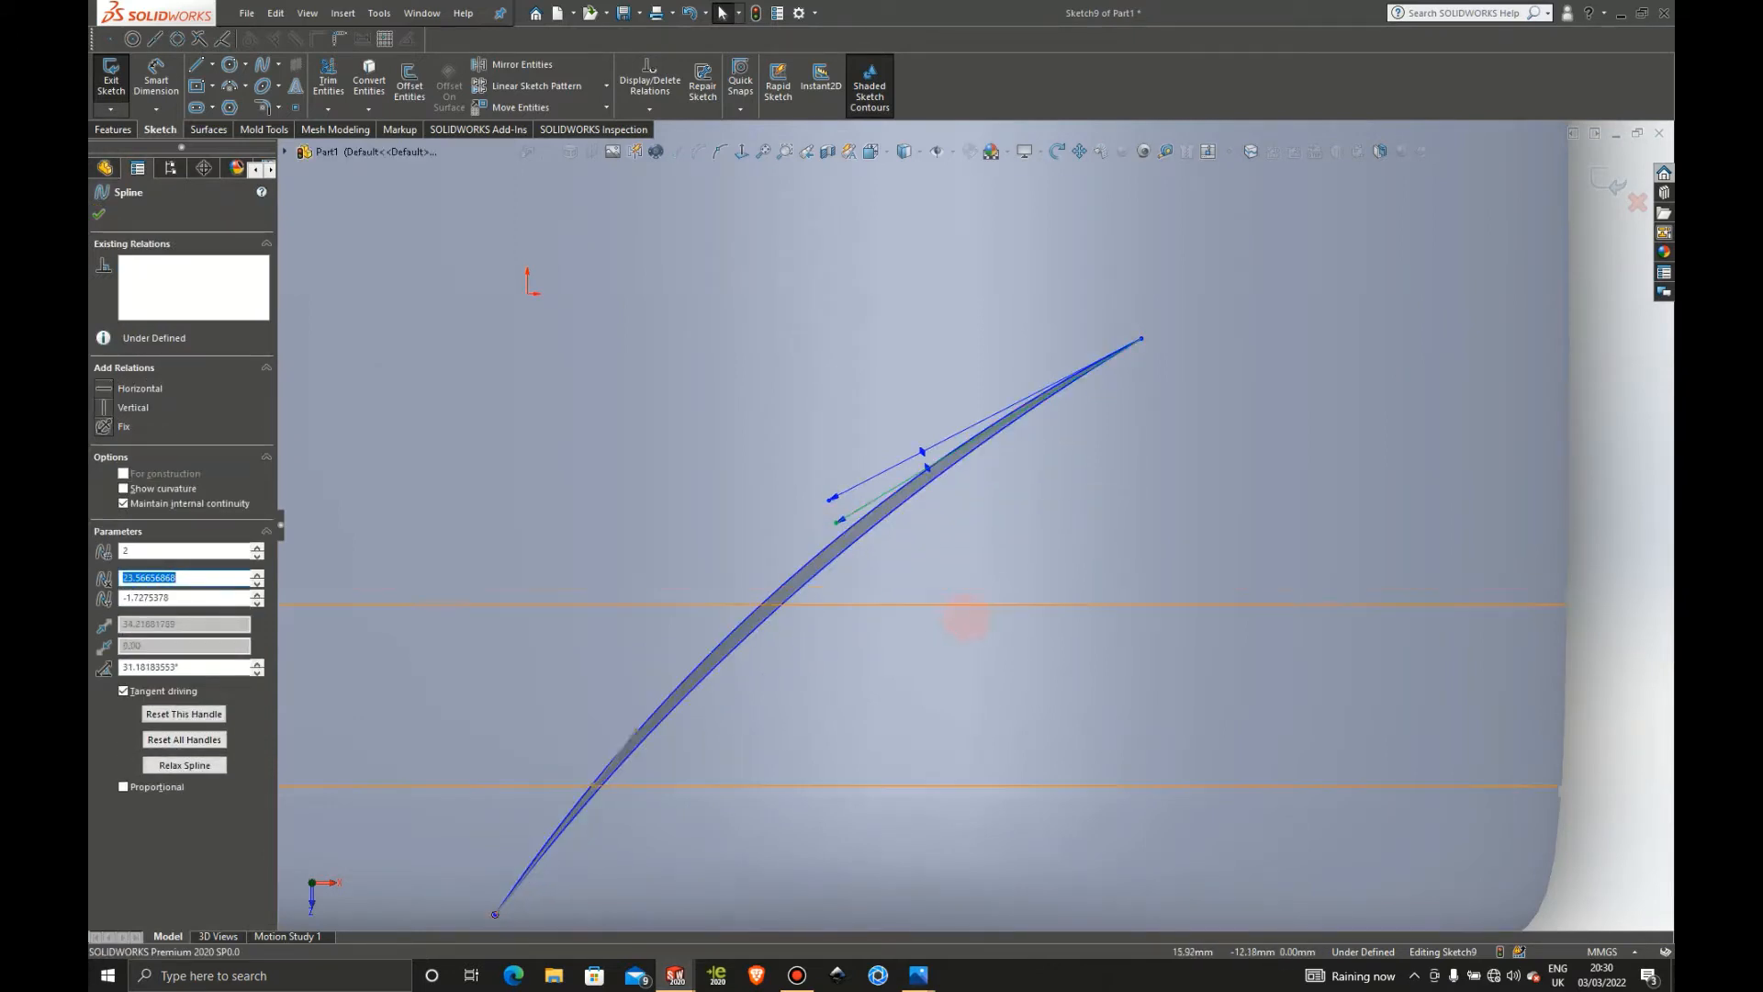
scroll(1006, 524, "down", 1)
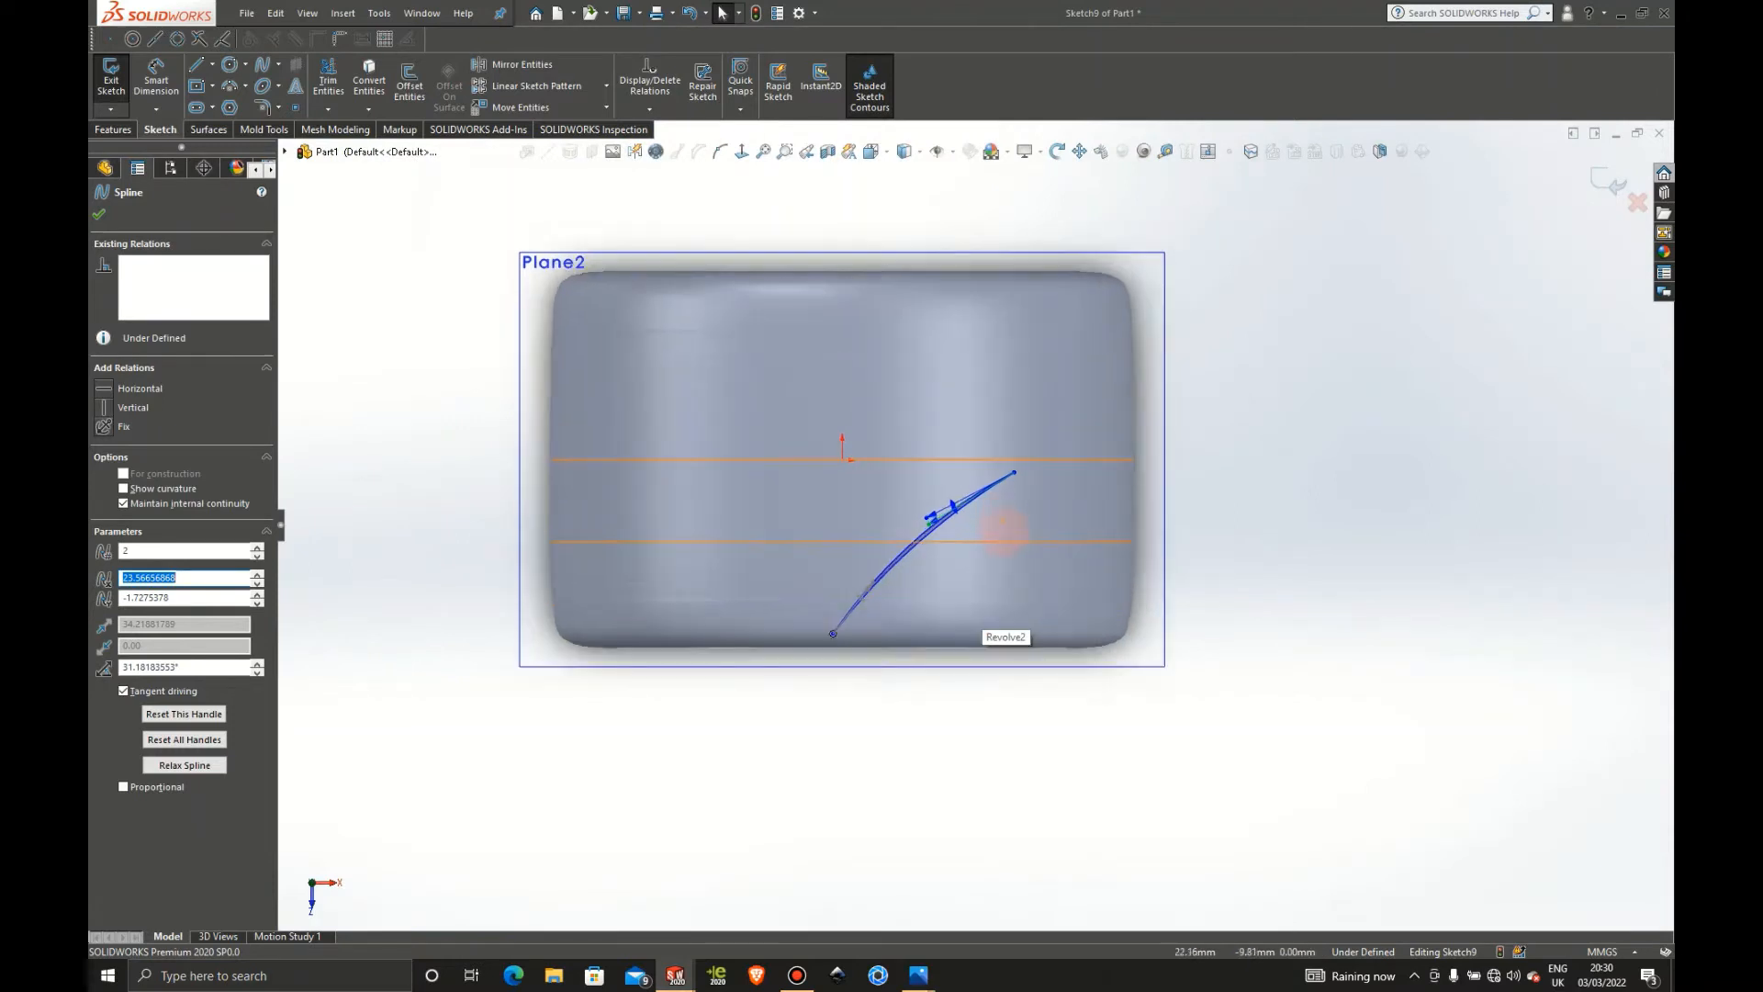
left_click(99, 214)
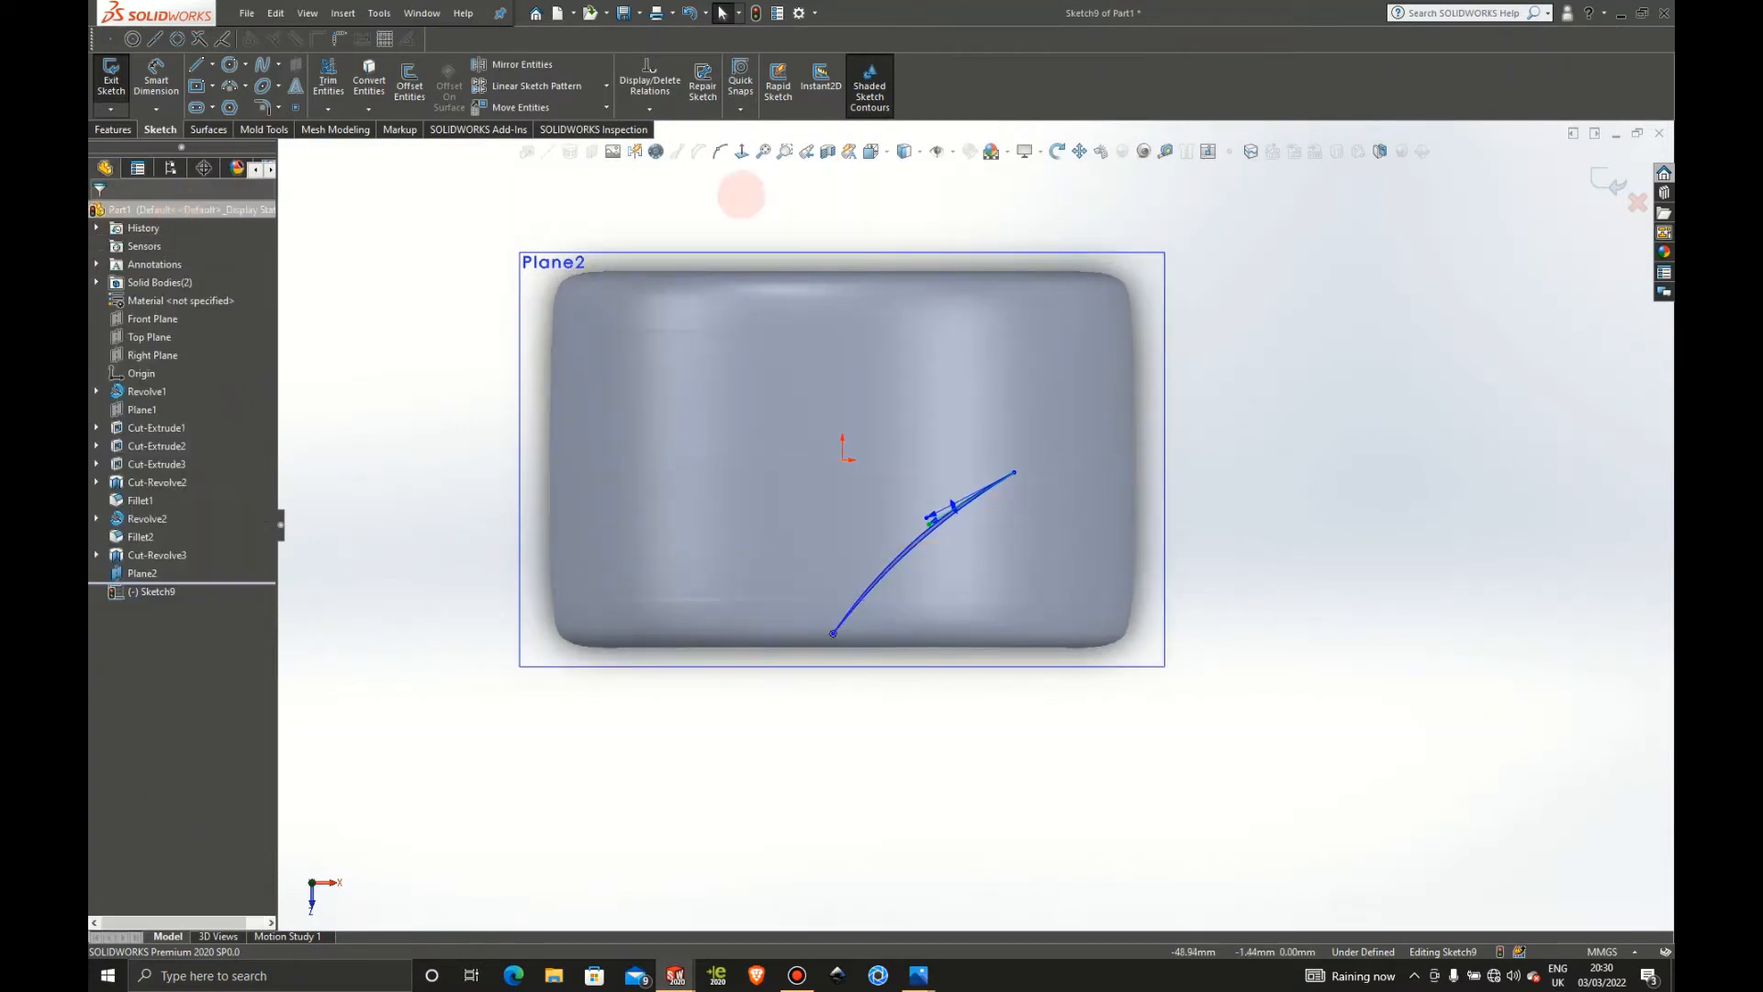
Draw a short horizontal centerline beyond the tyre's side, aligned with the origin
left_click(212, 64)
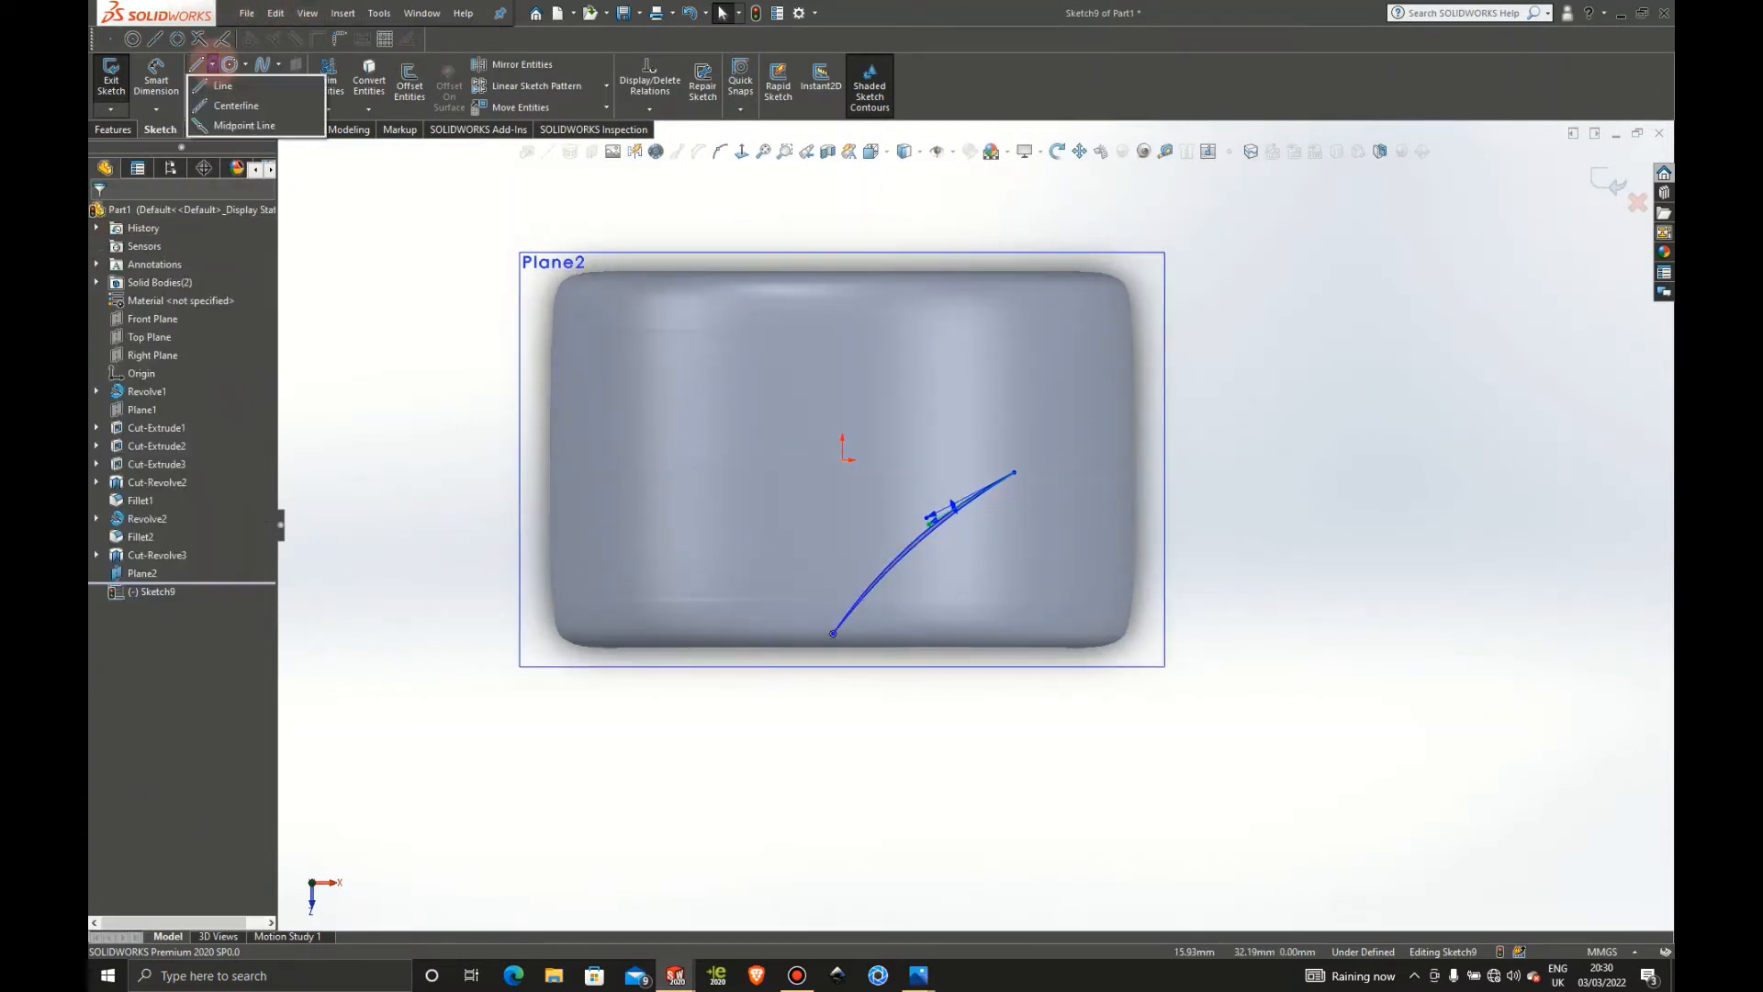
left_click(239, 107)
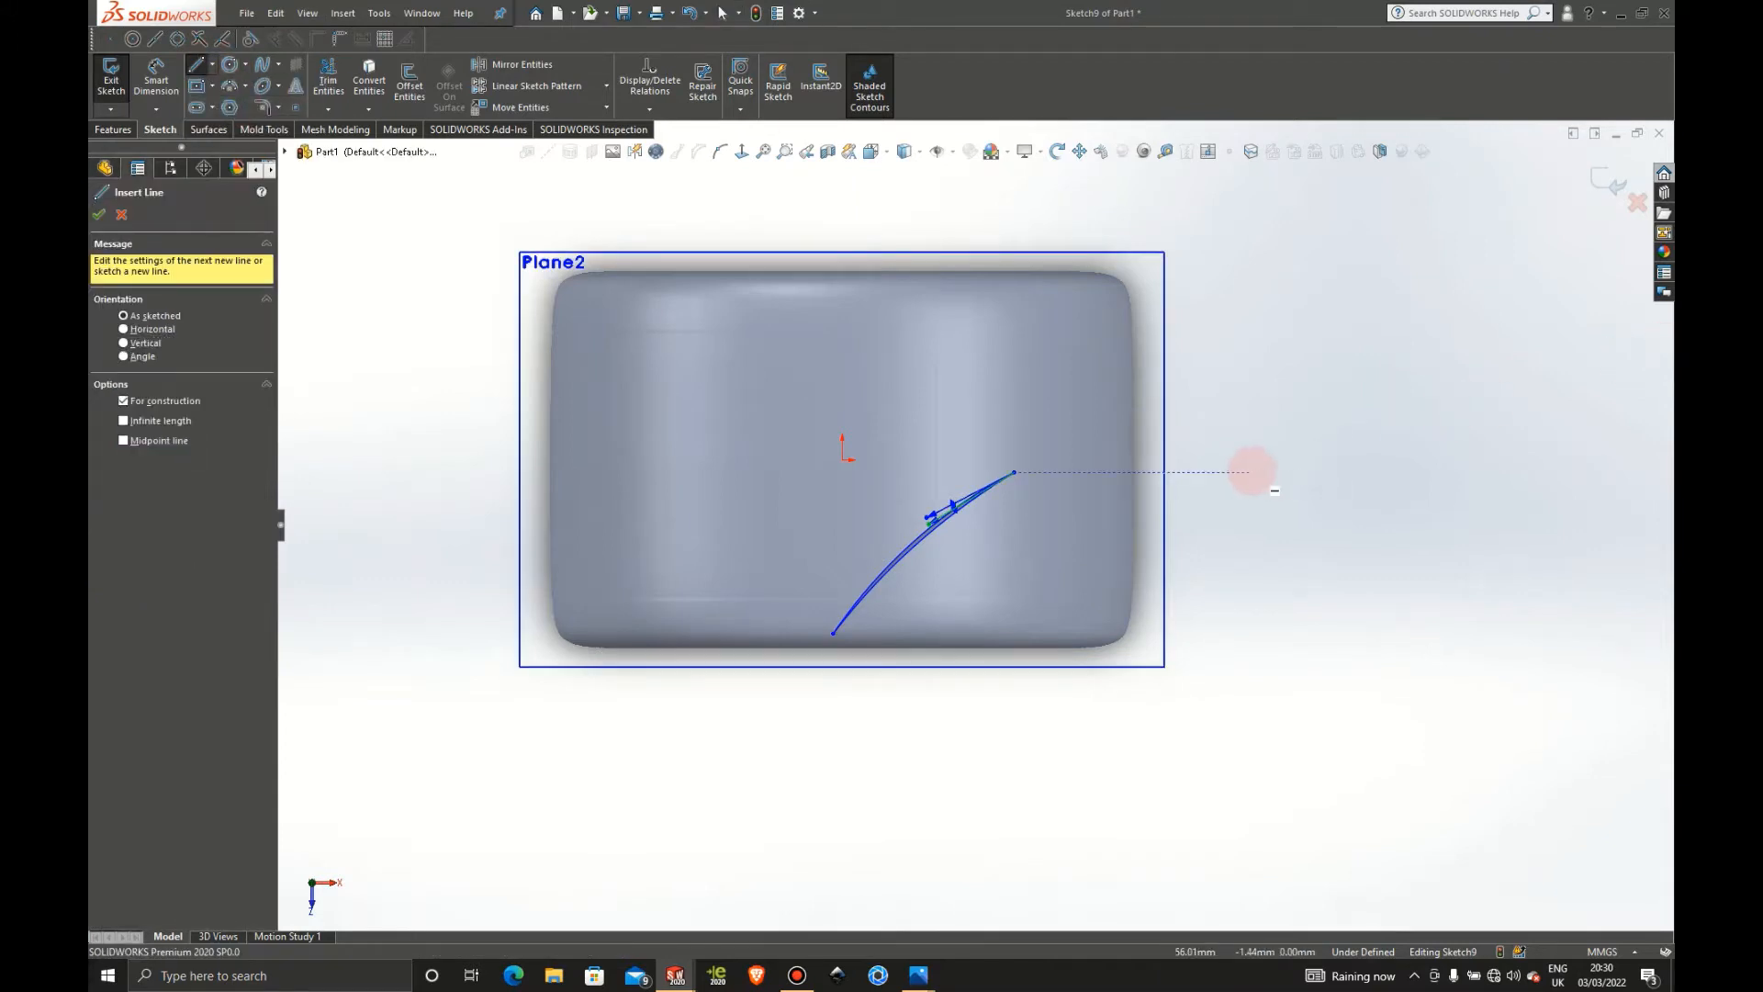
left_click(1264, 459)
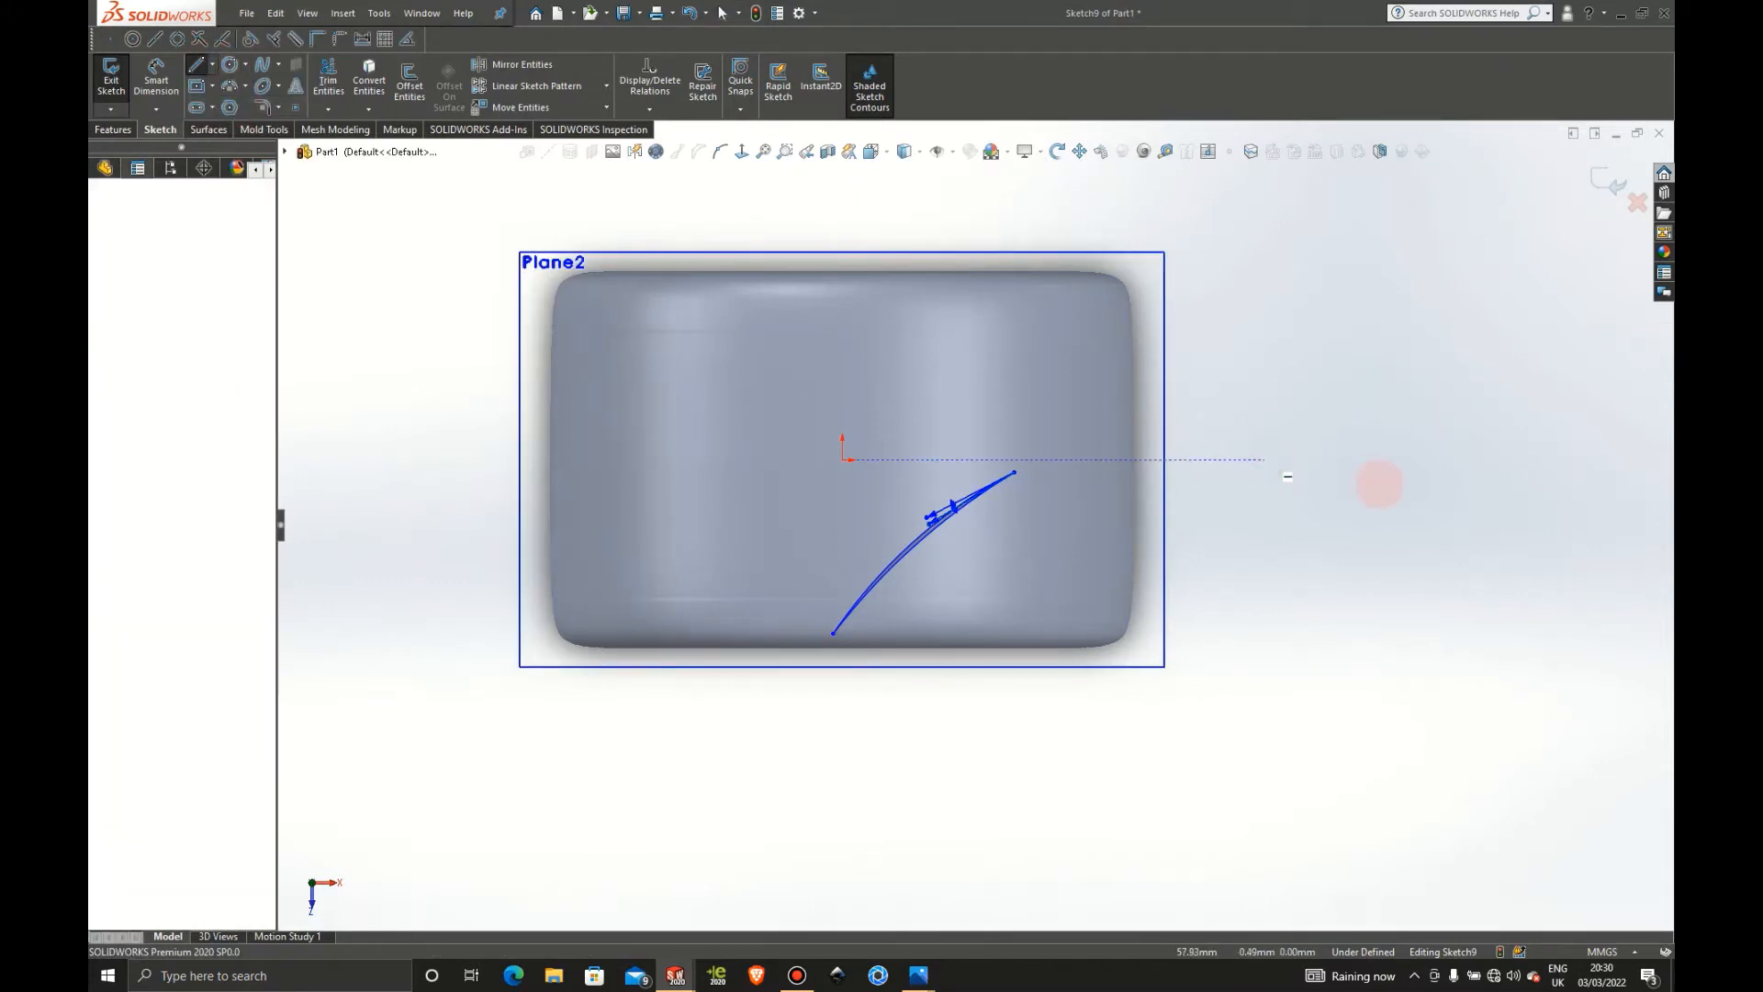
left_click(1393, 459)
key("Escape")
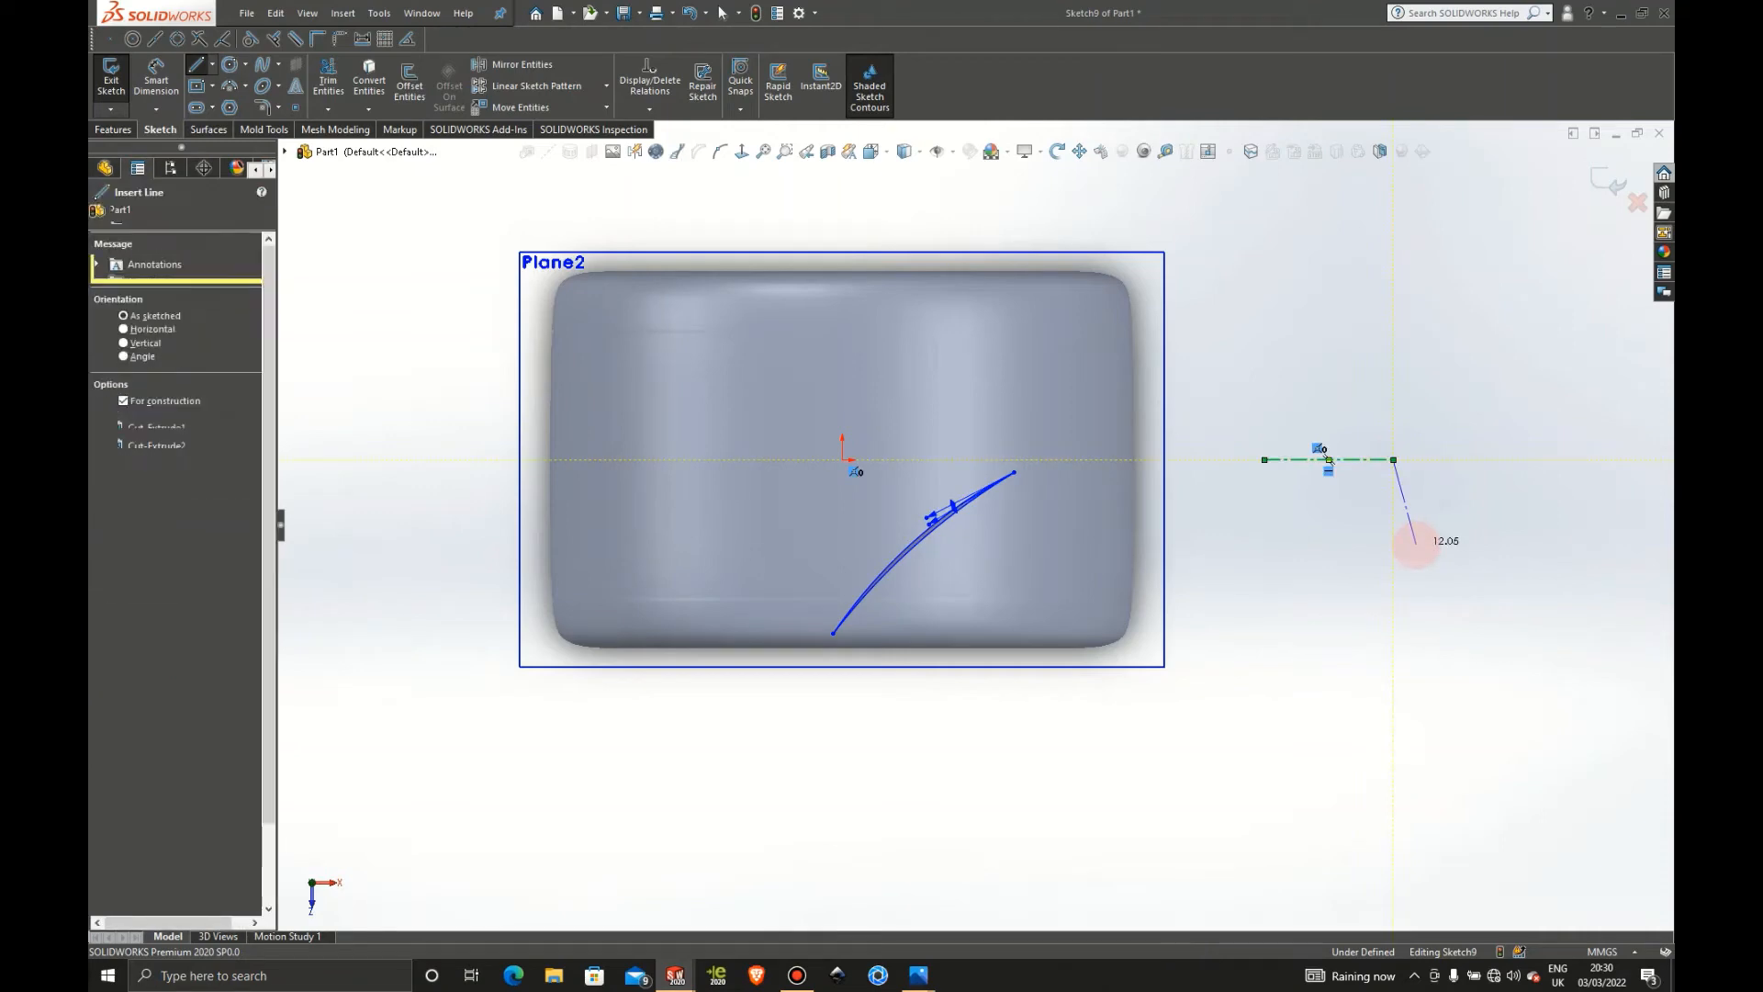
Mirror the two tread splines about the horizontal centerline, keeping the originals
left_click(541, 64)
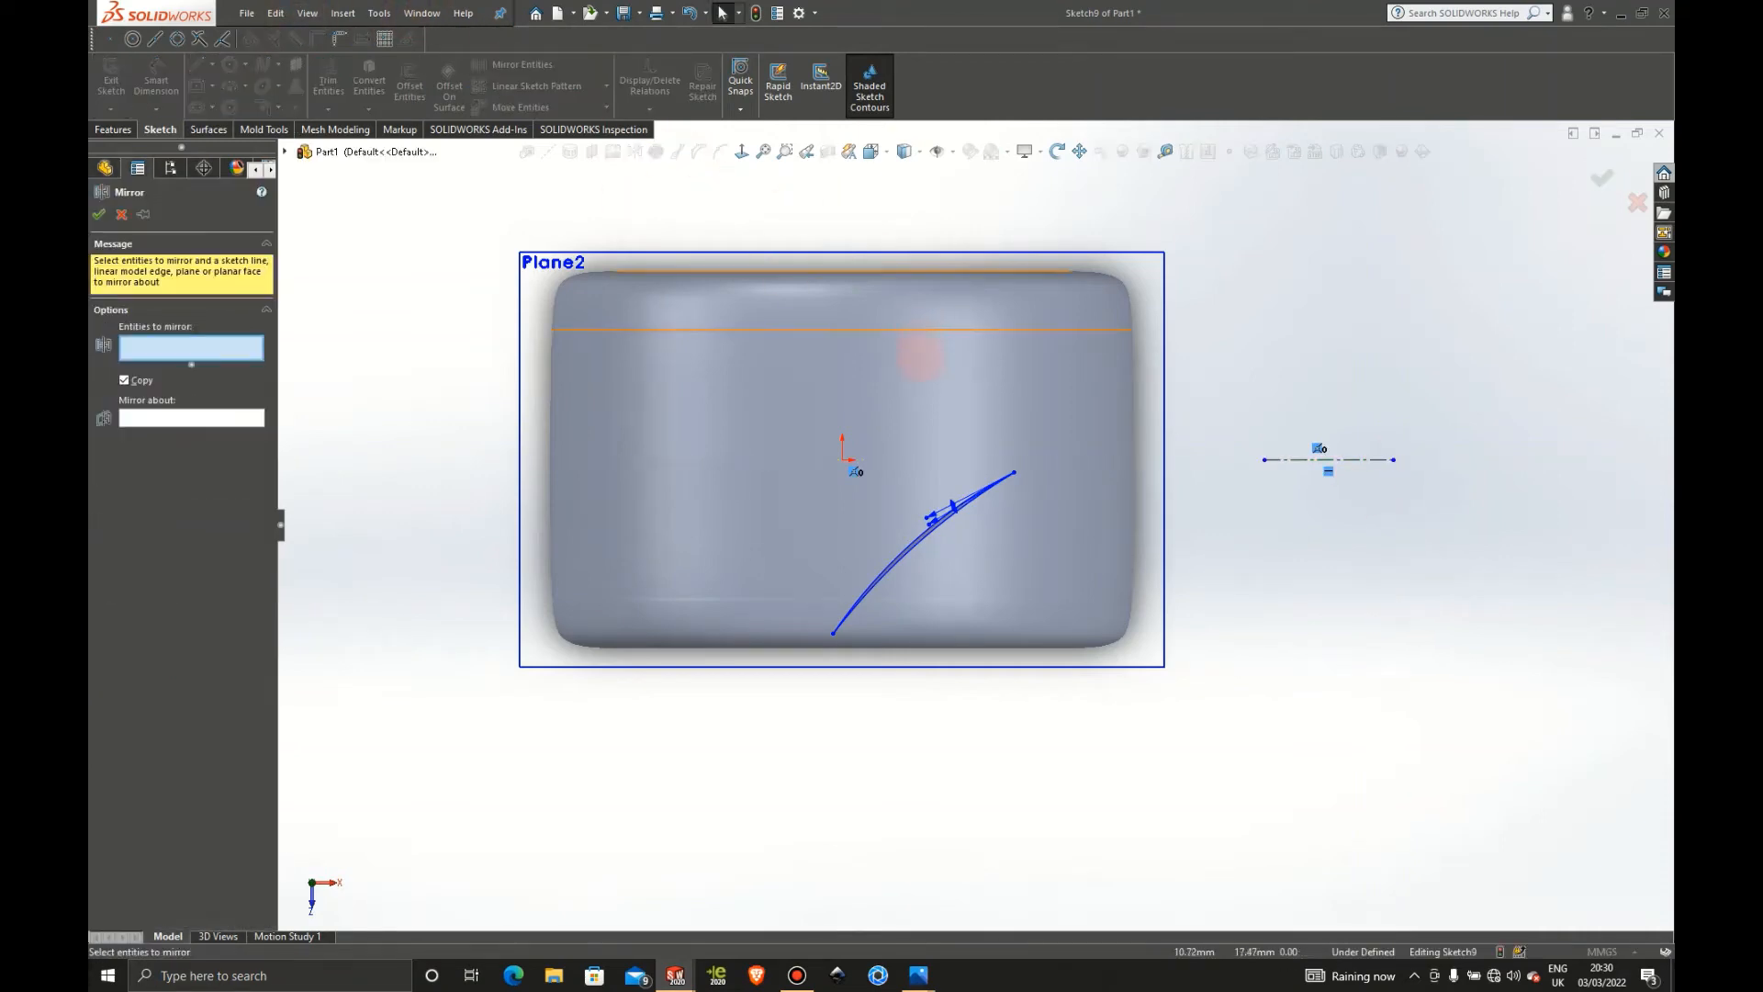
left_click_drag(748, 374, 1331, 924)
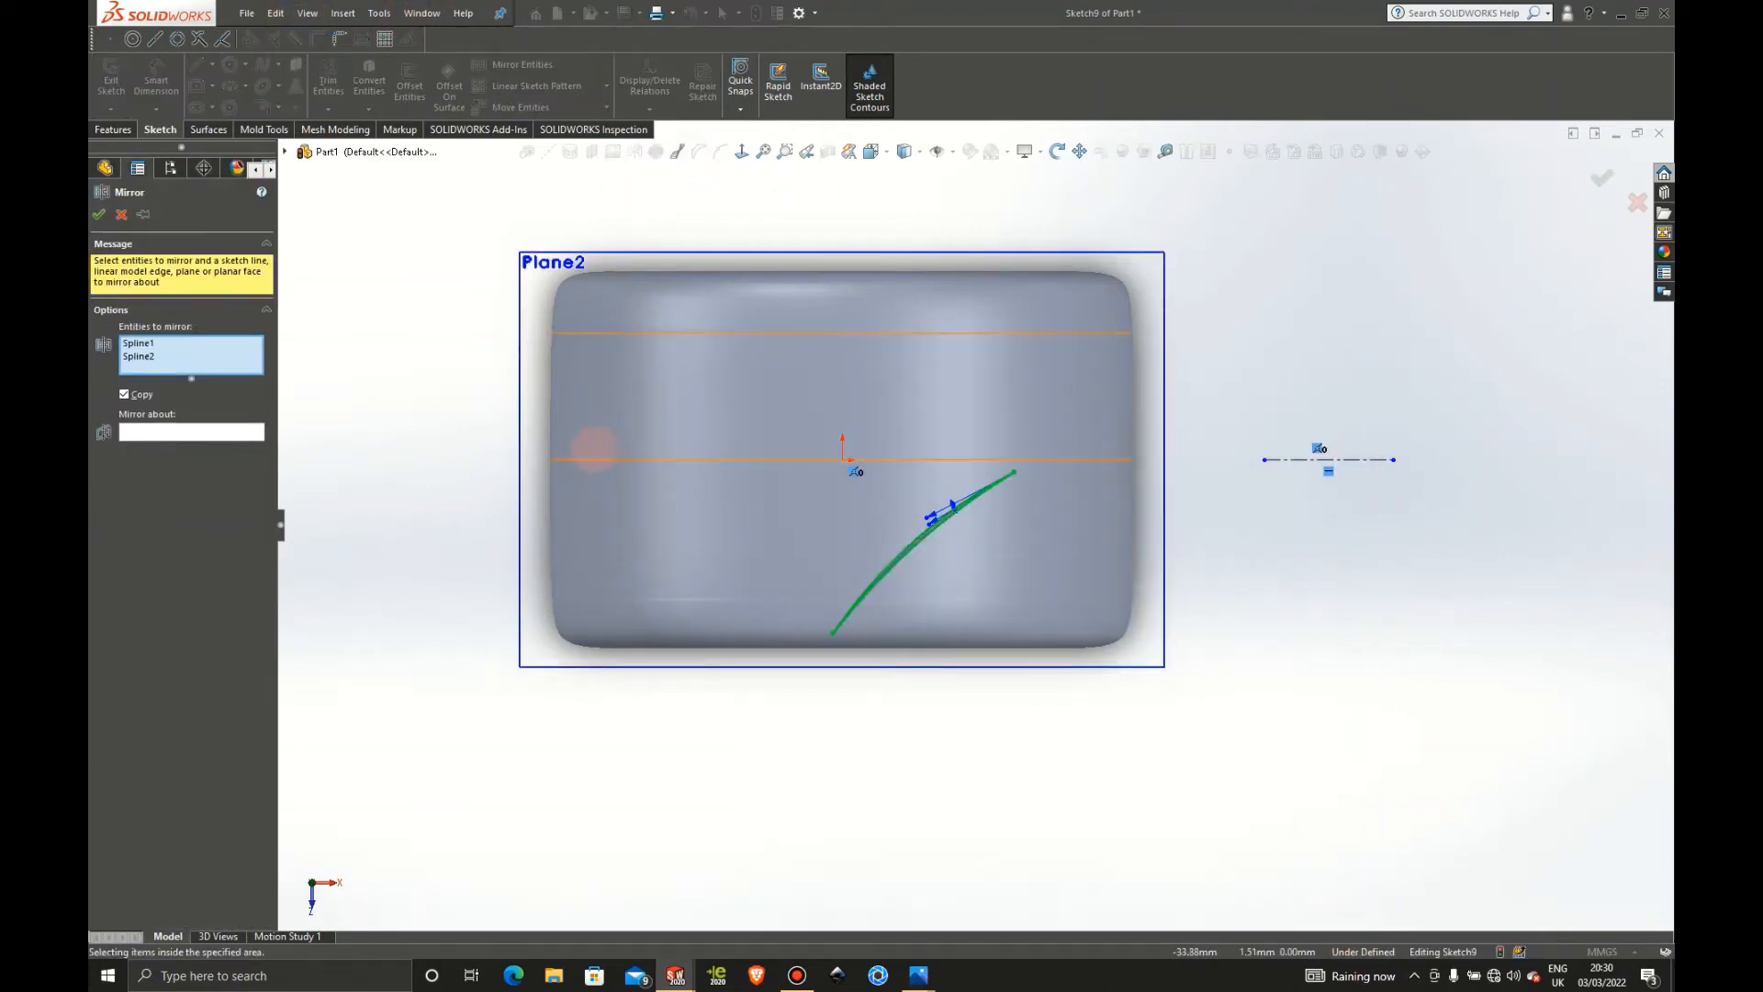
left_click(202, 429)
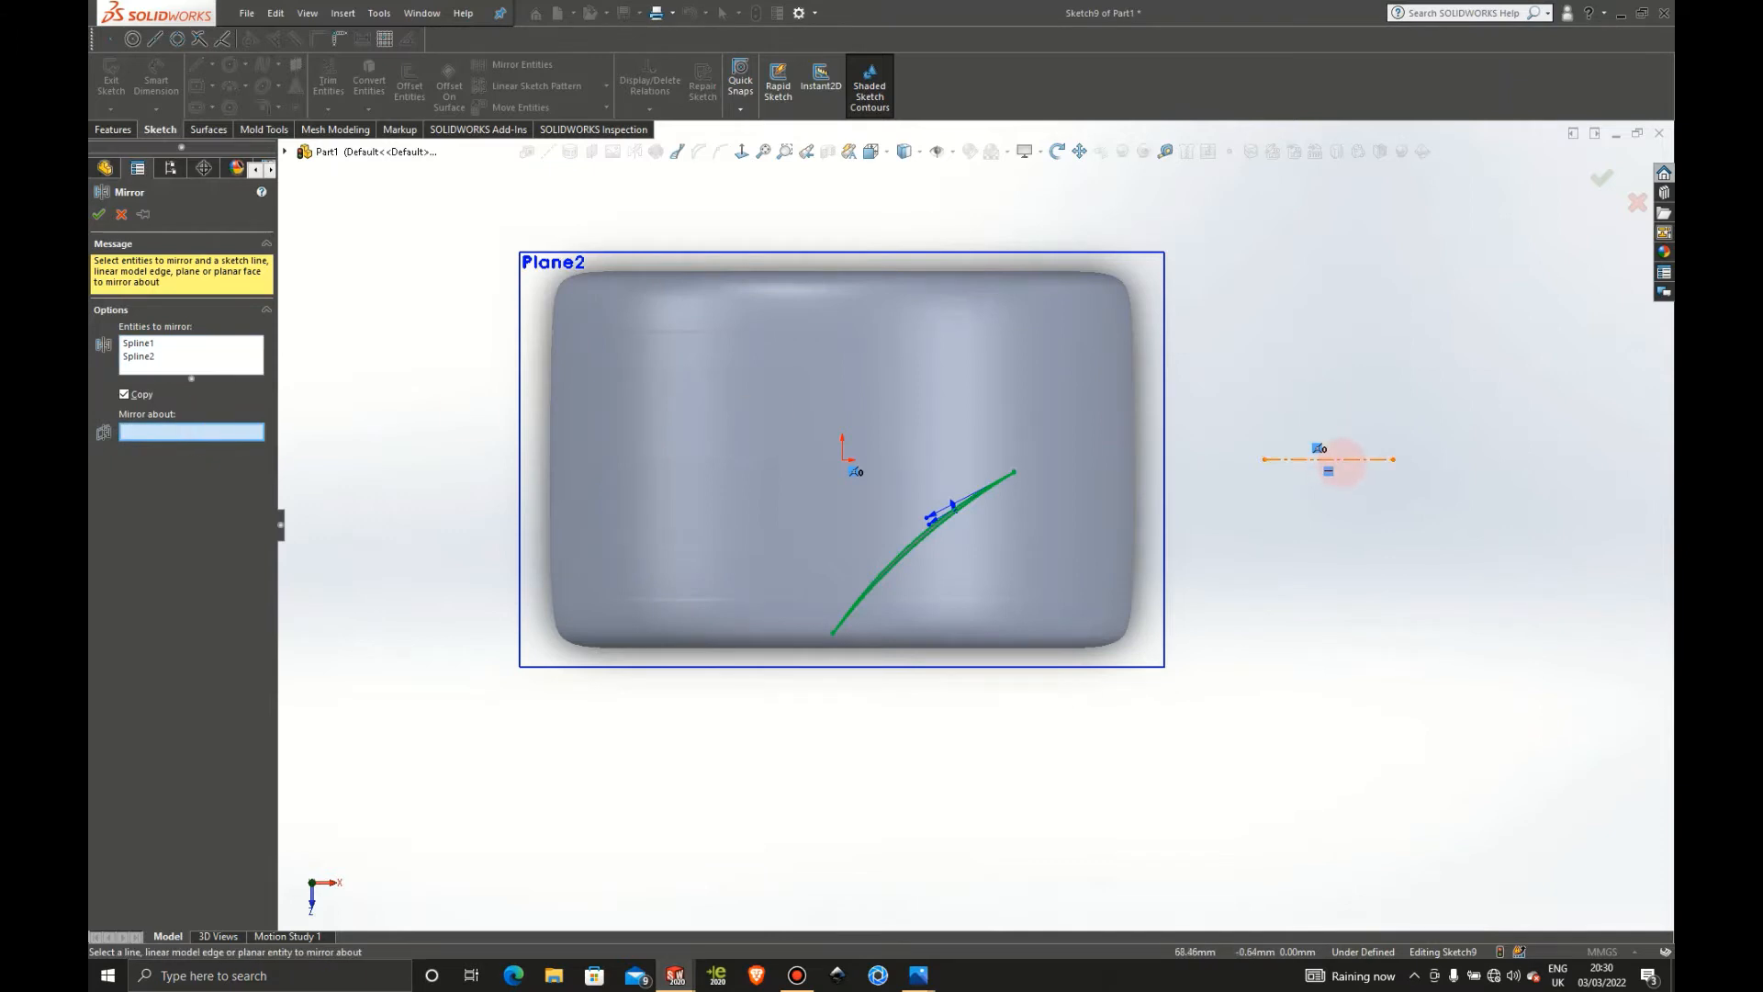
left_click(1336, 459)
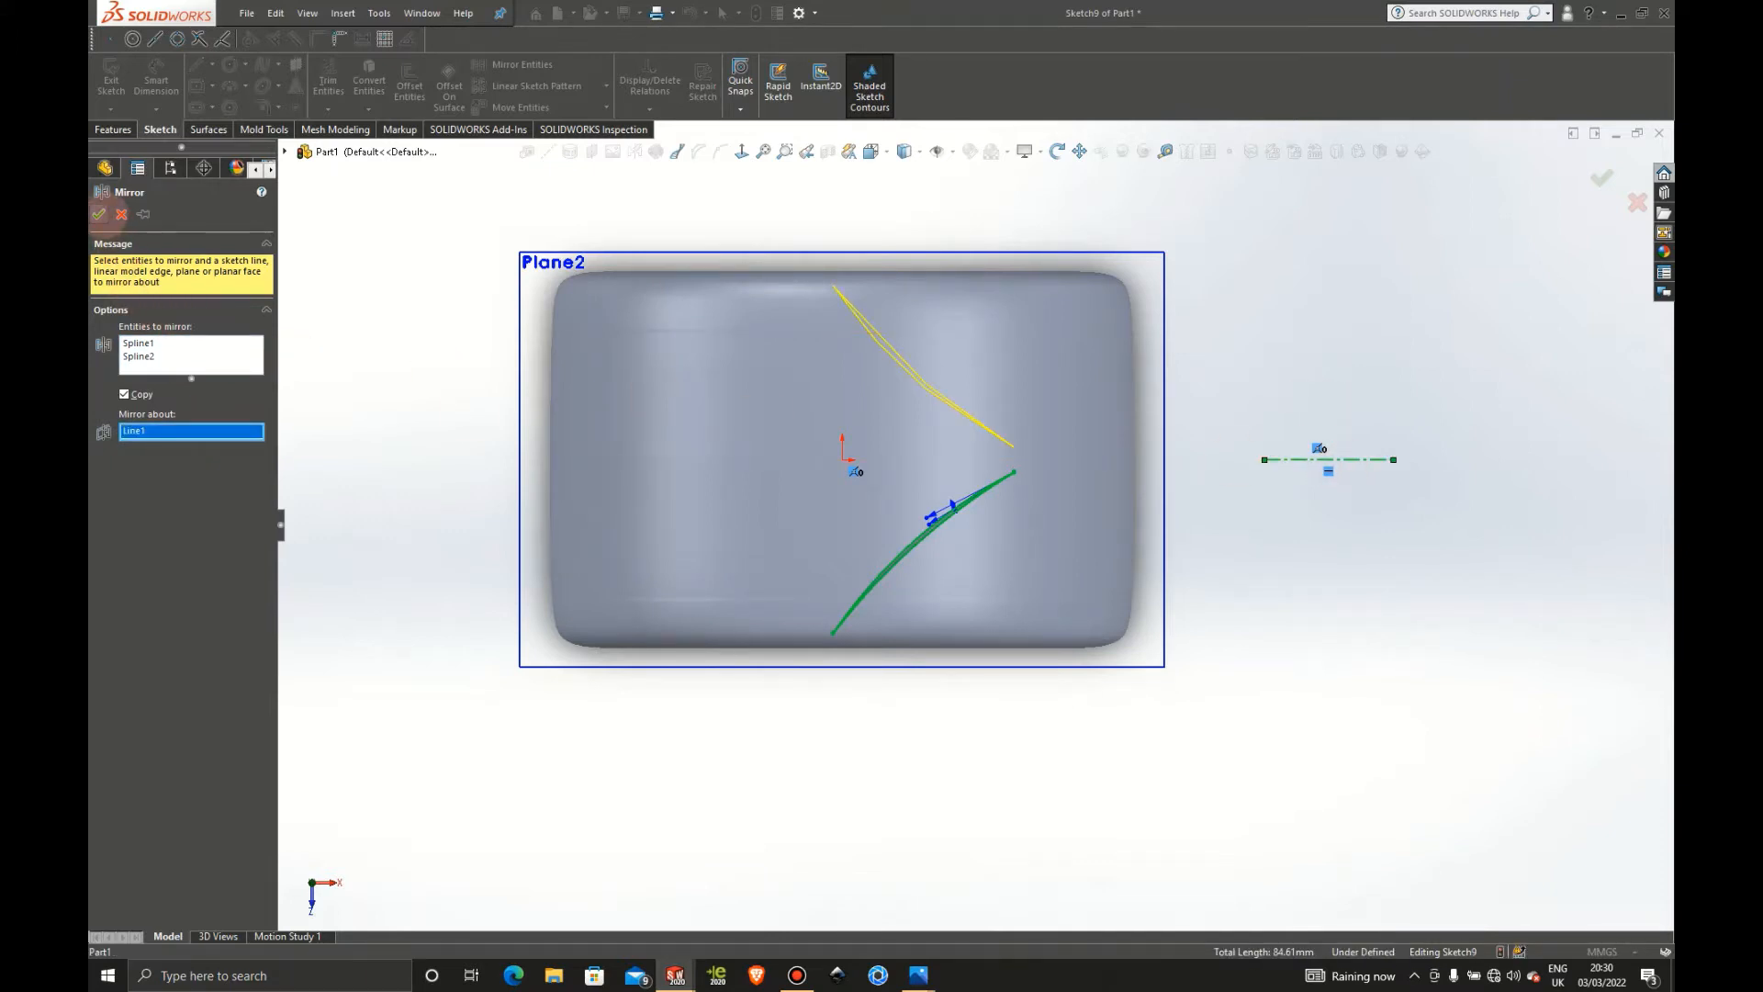
left_click(99, 214)
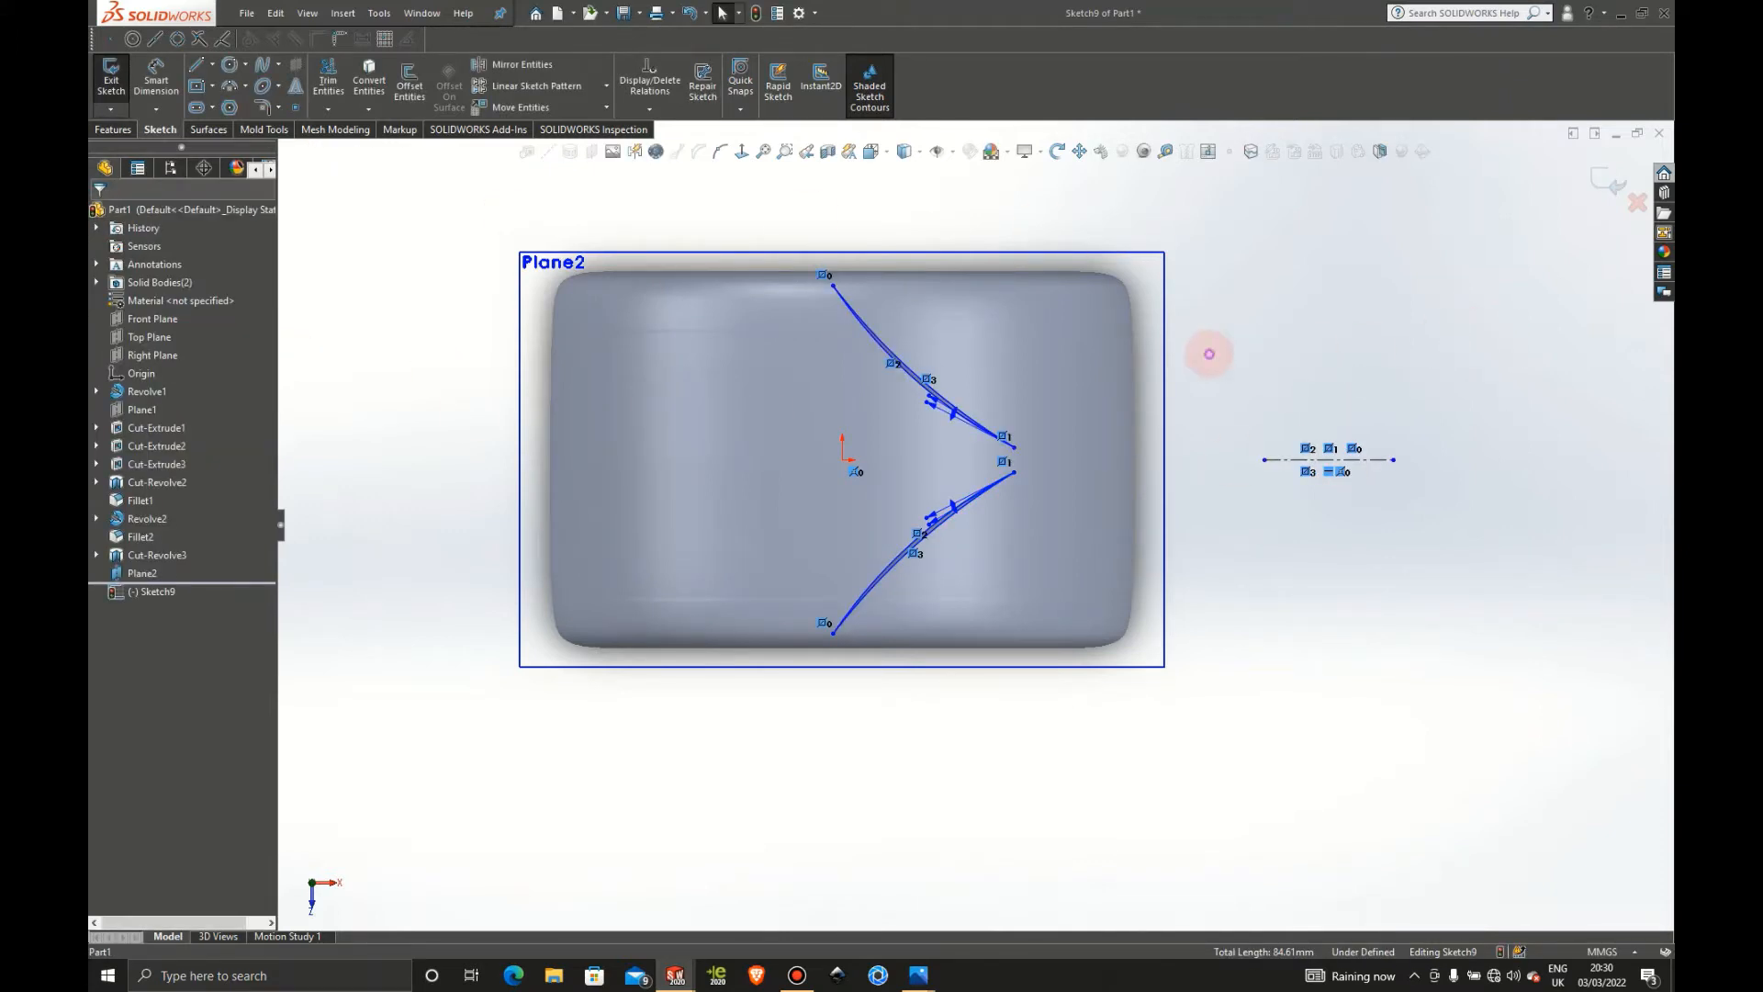
left_click(1209, 354)
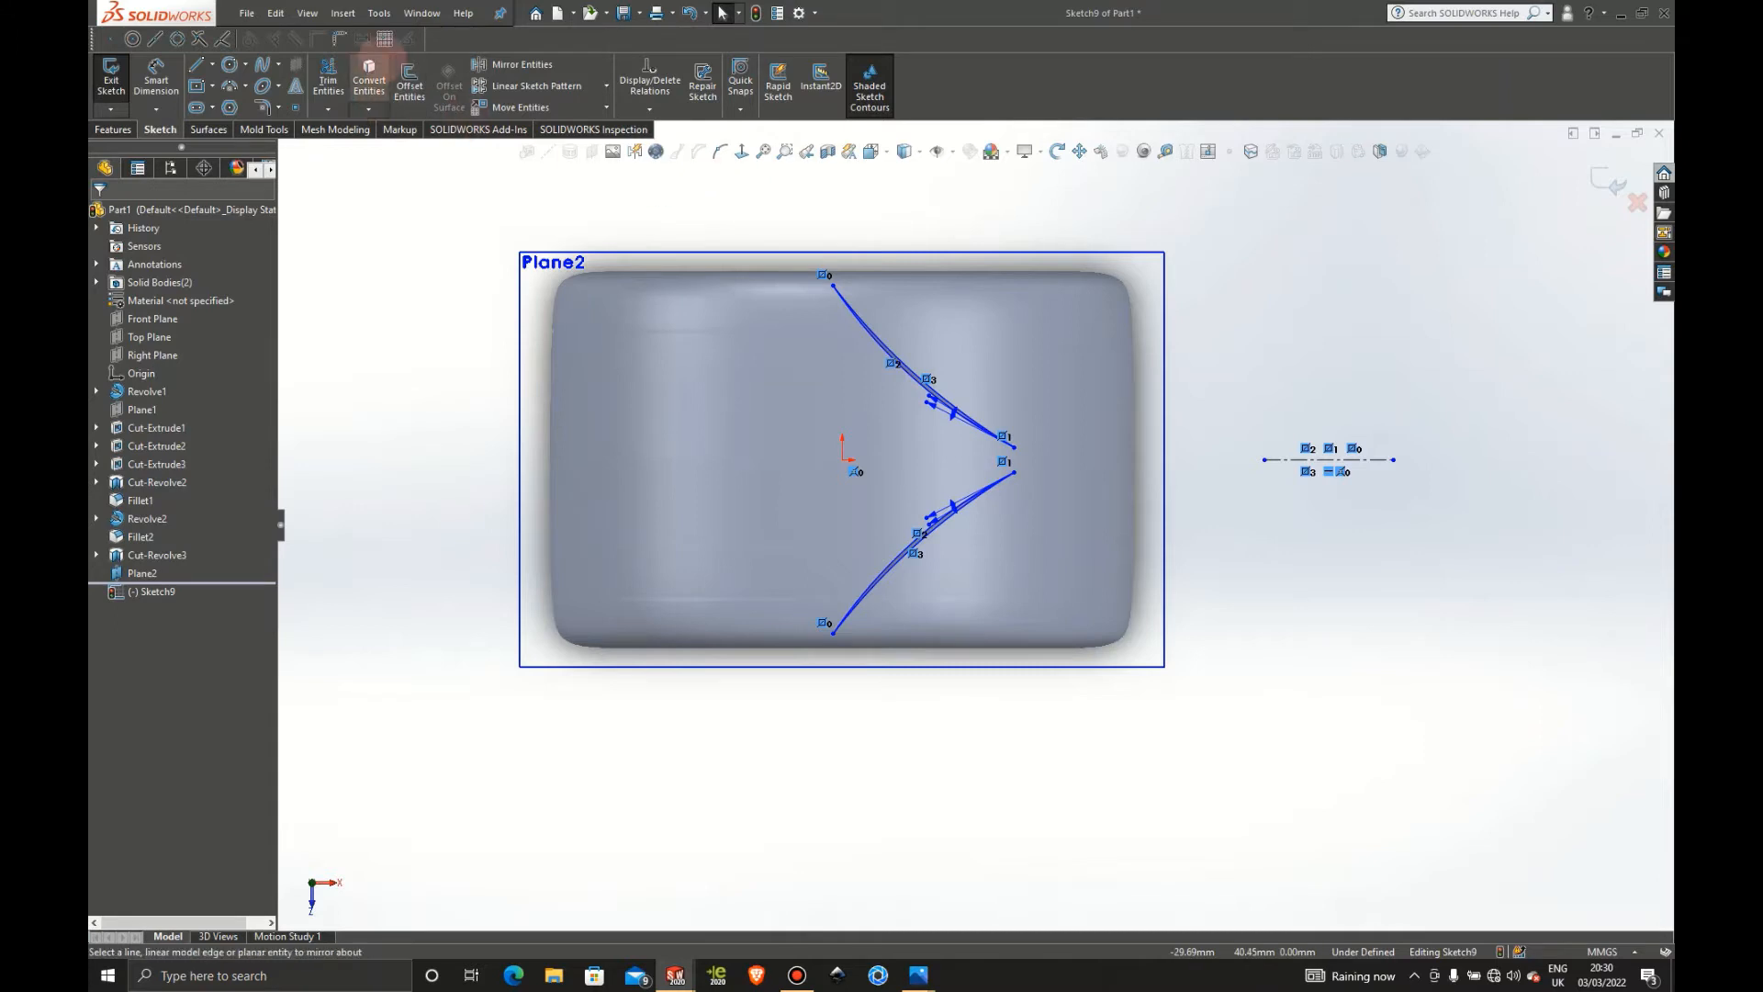
Exit the mirrored tread pattern sketch on the offset plane
left_click(342, 13)
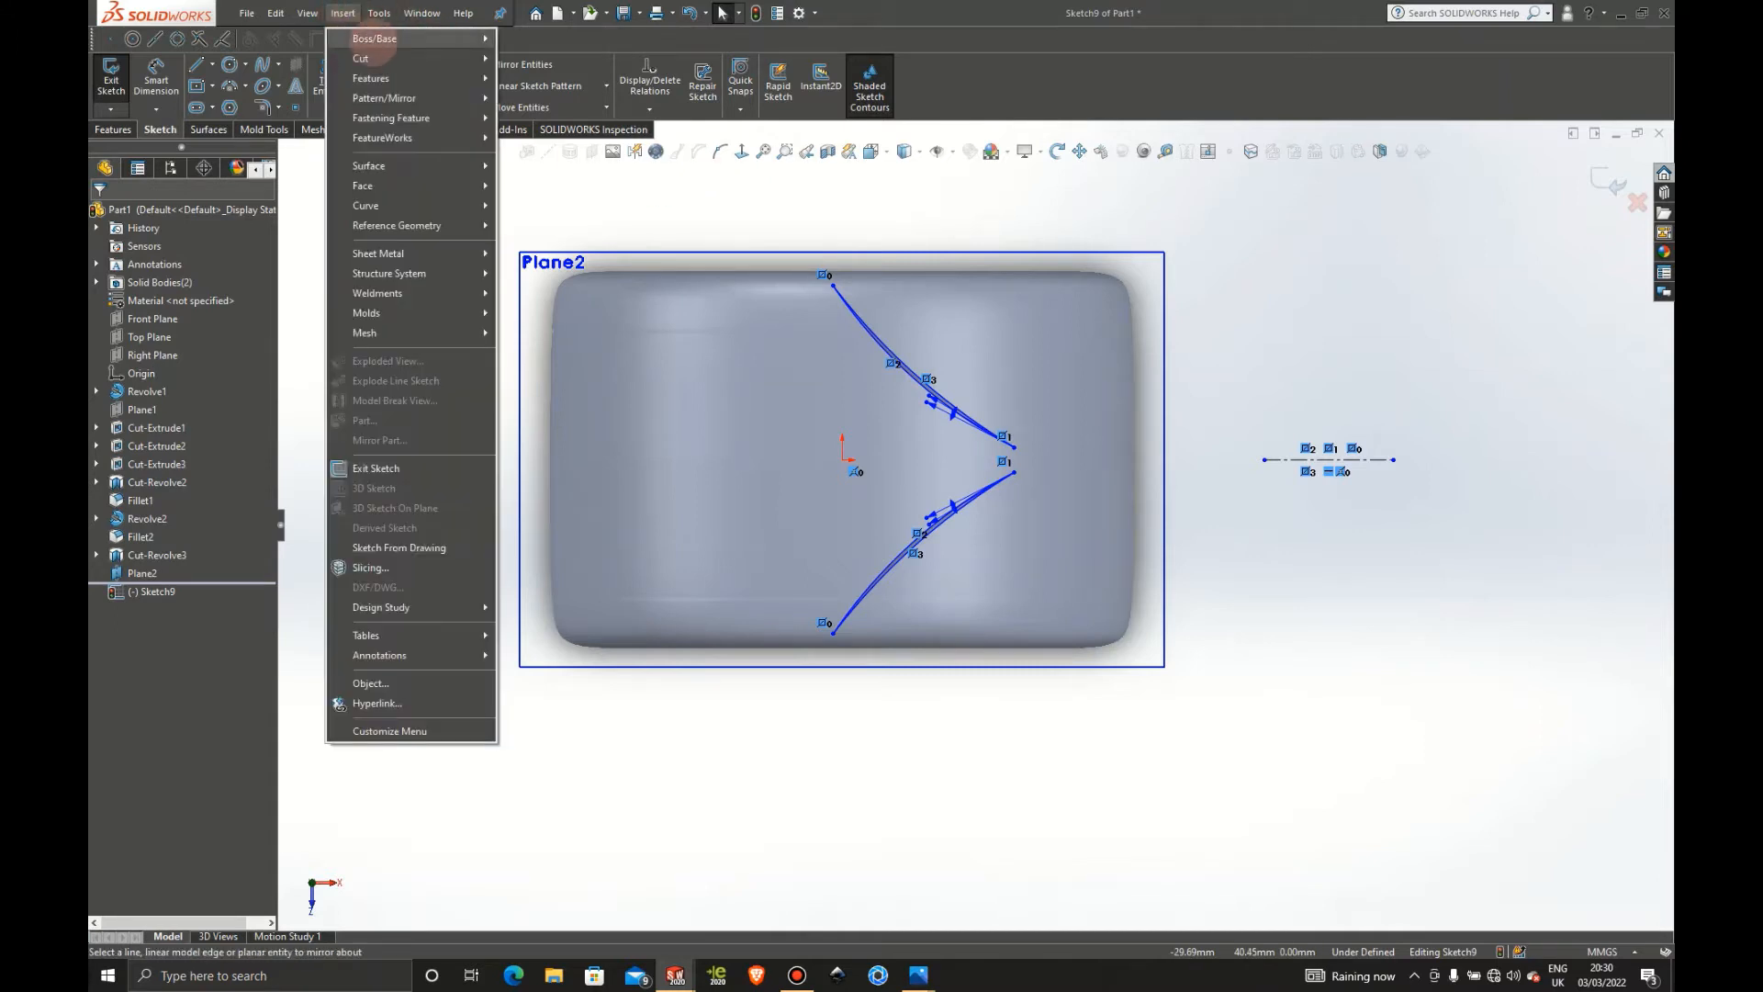
left_click(392, 73)
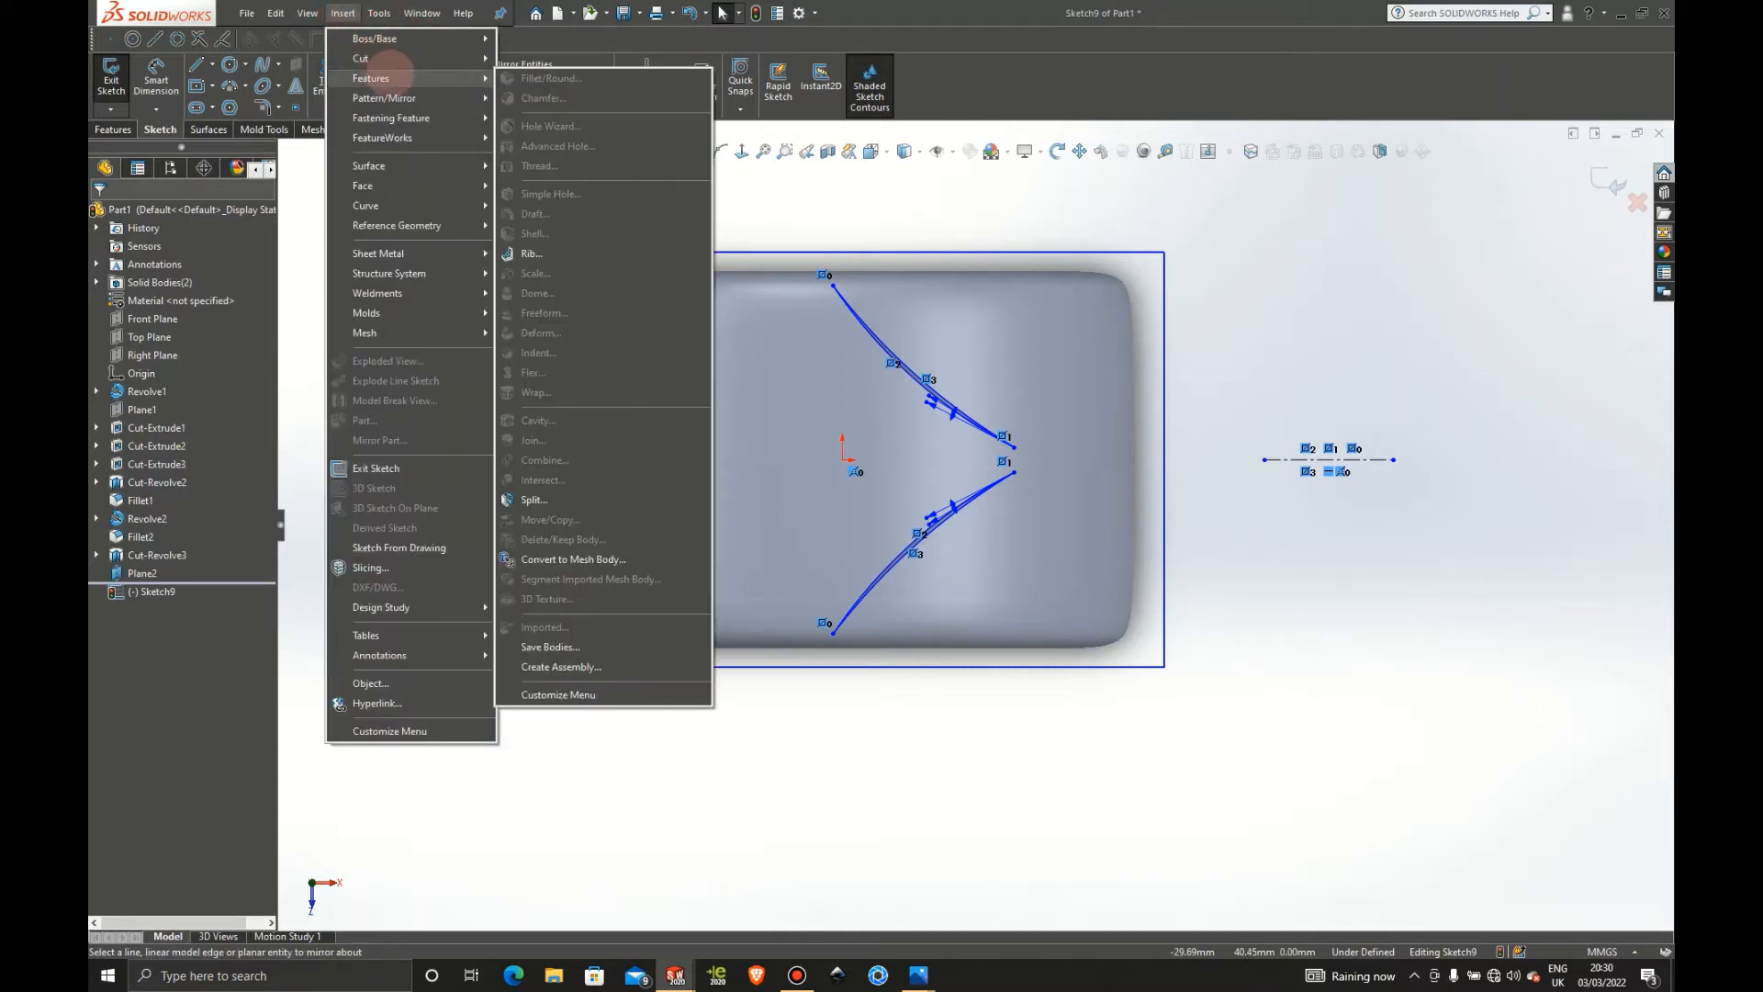
left_click(1615, 181)
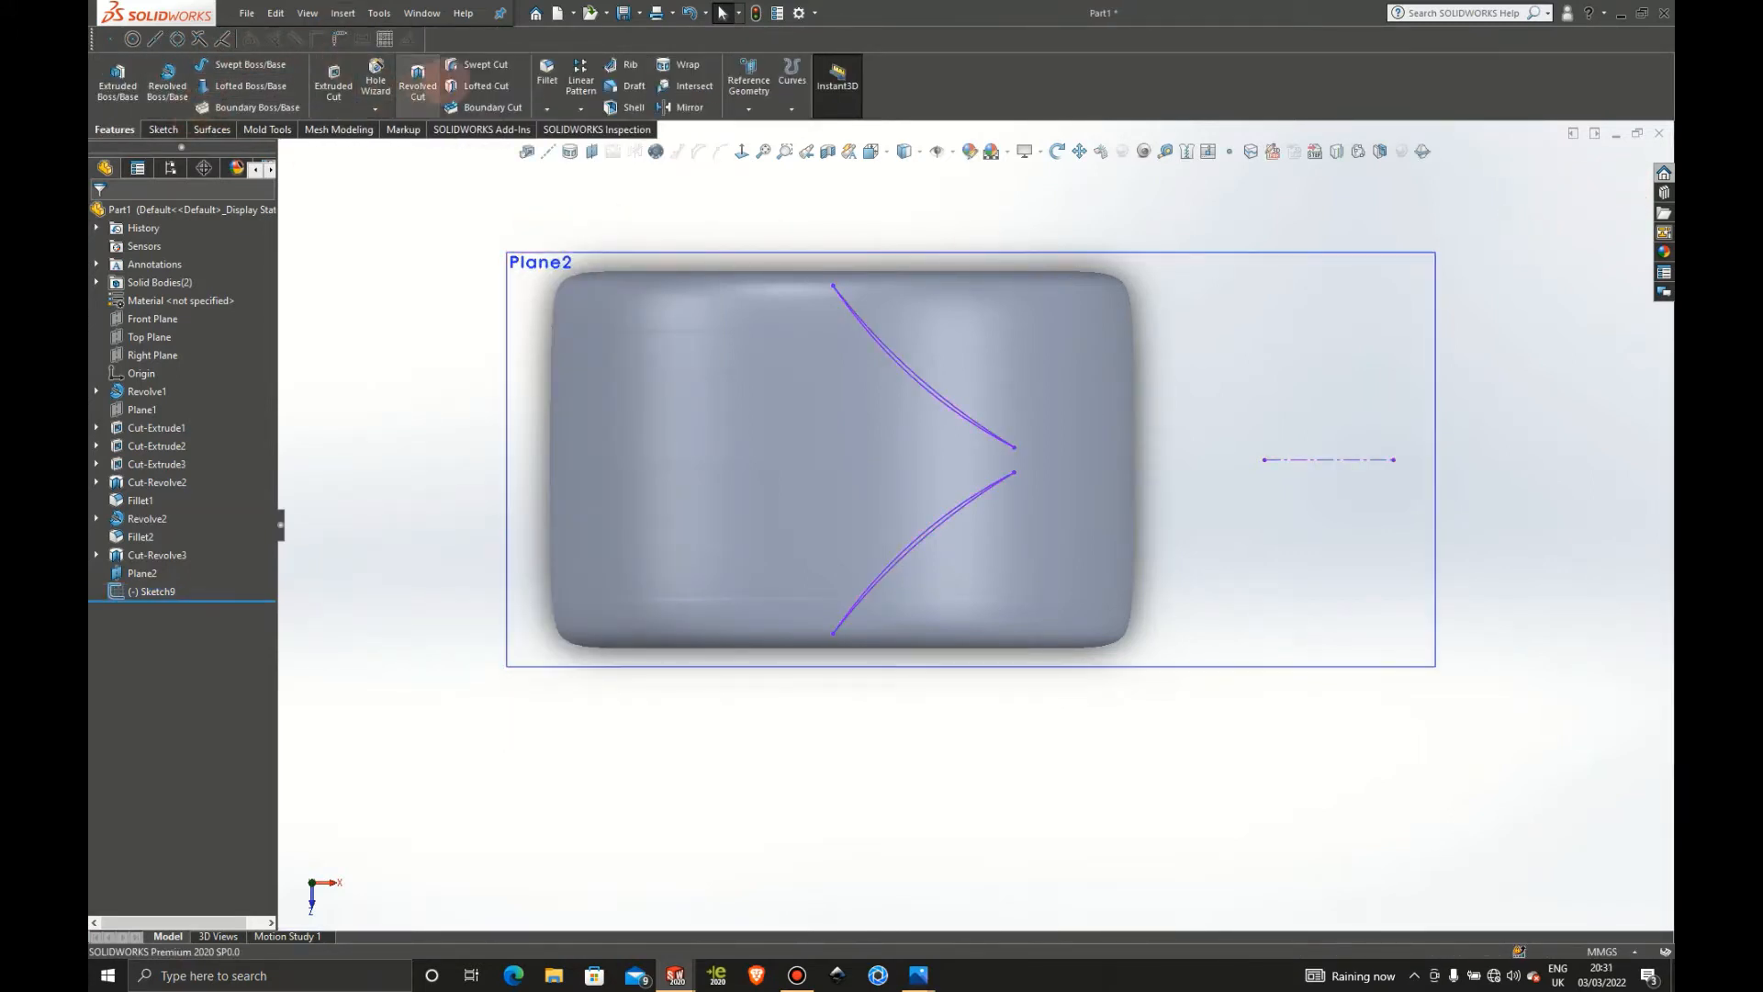
left_click(338, 14)
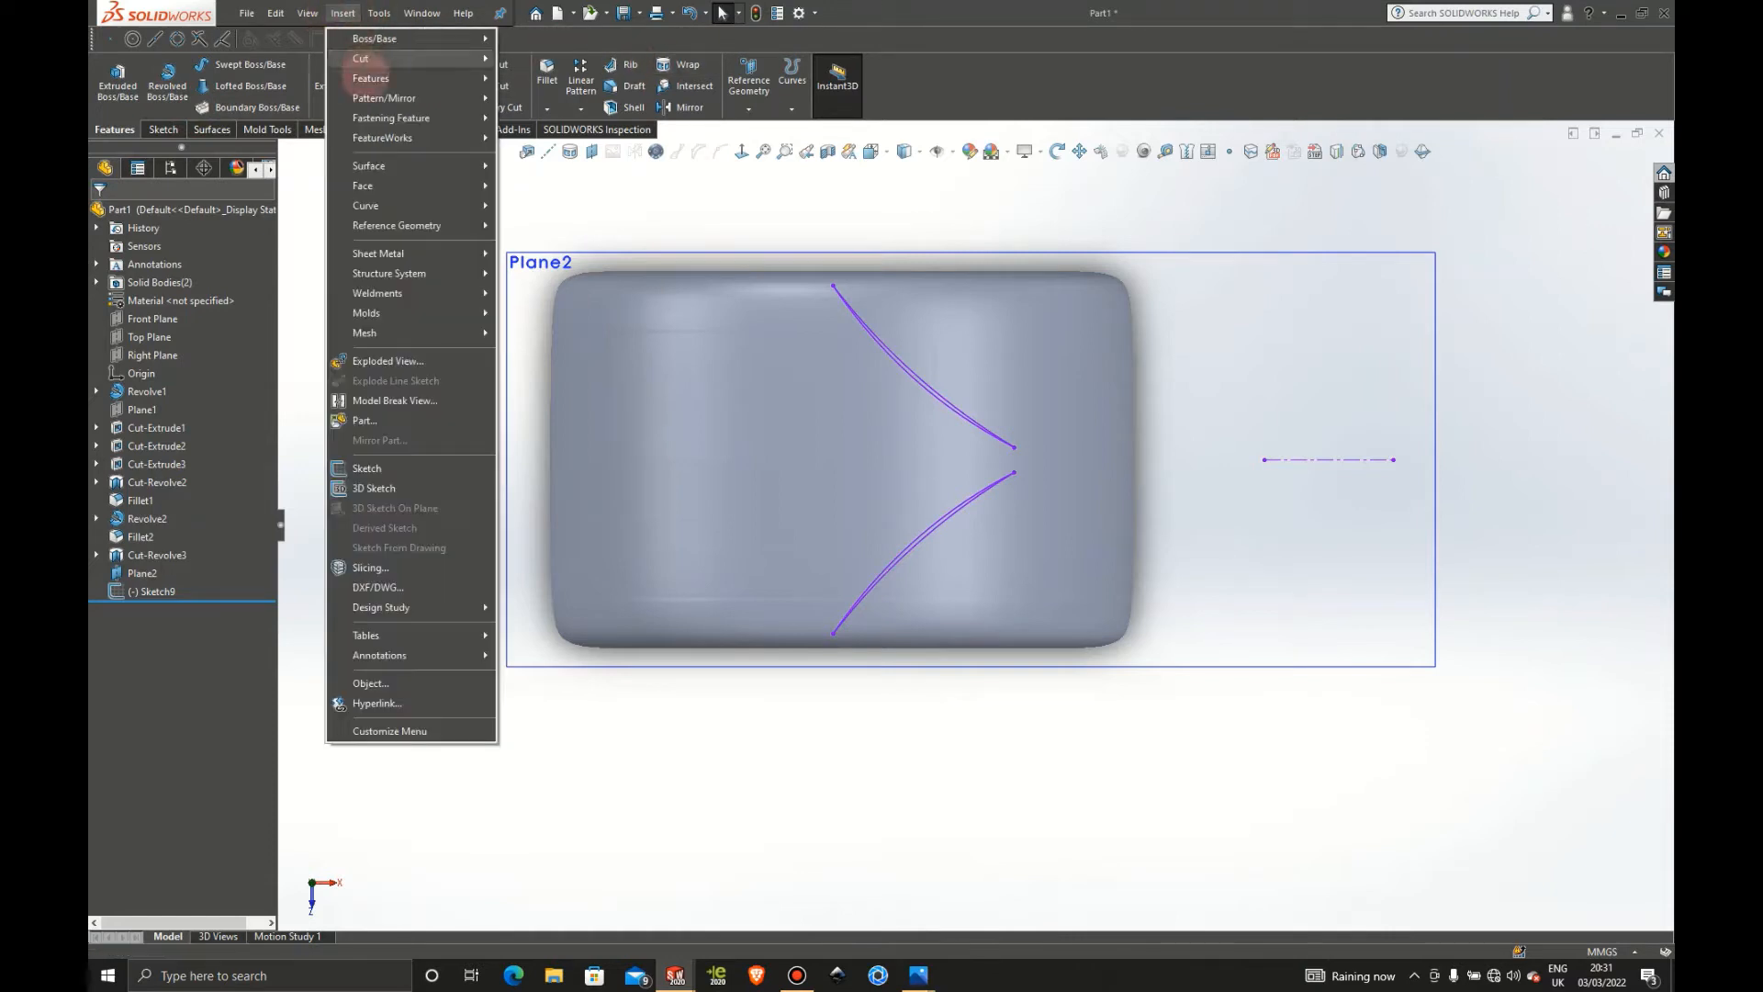
mouse_move(431, 79)
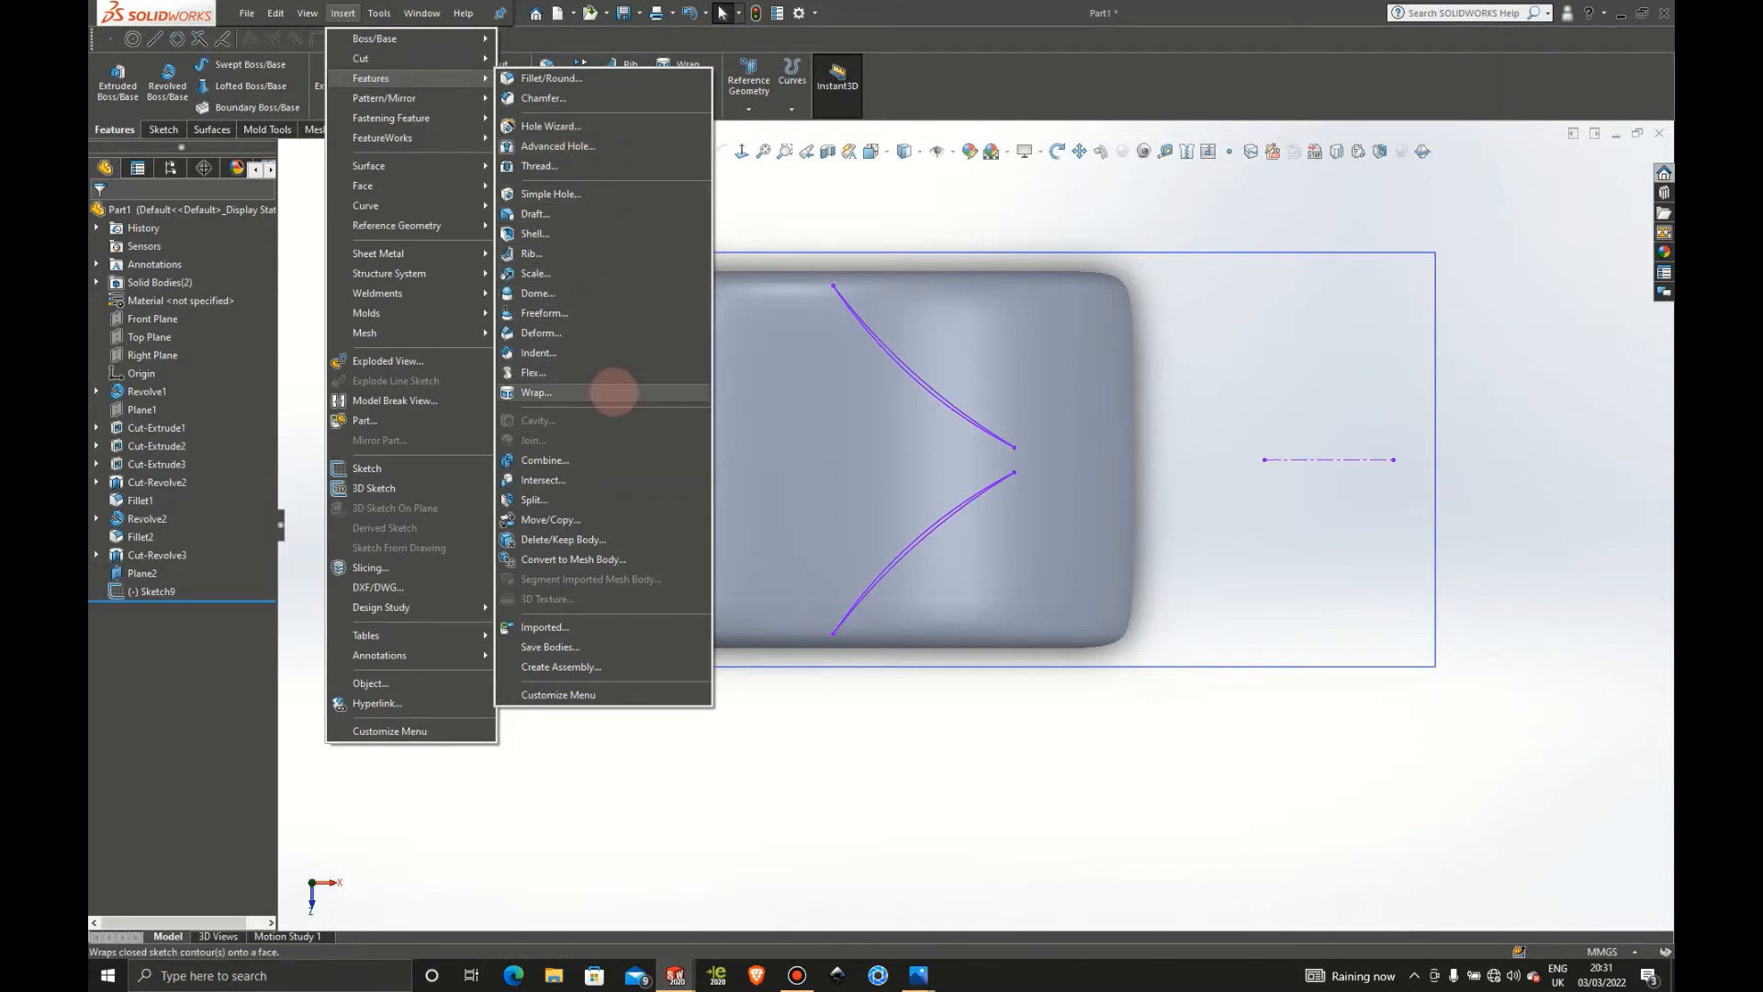
left_click(614, 392)
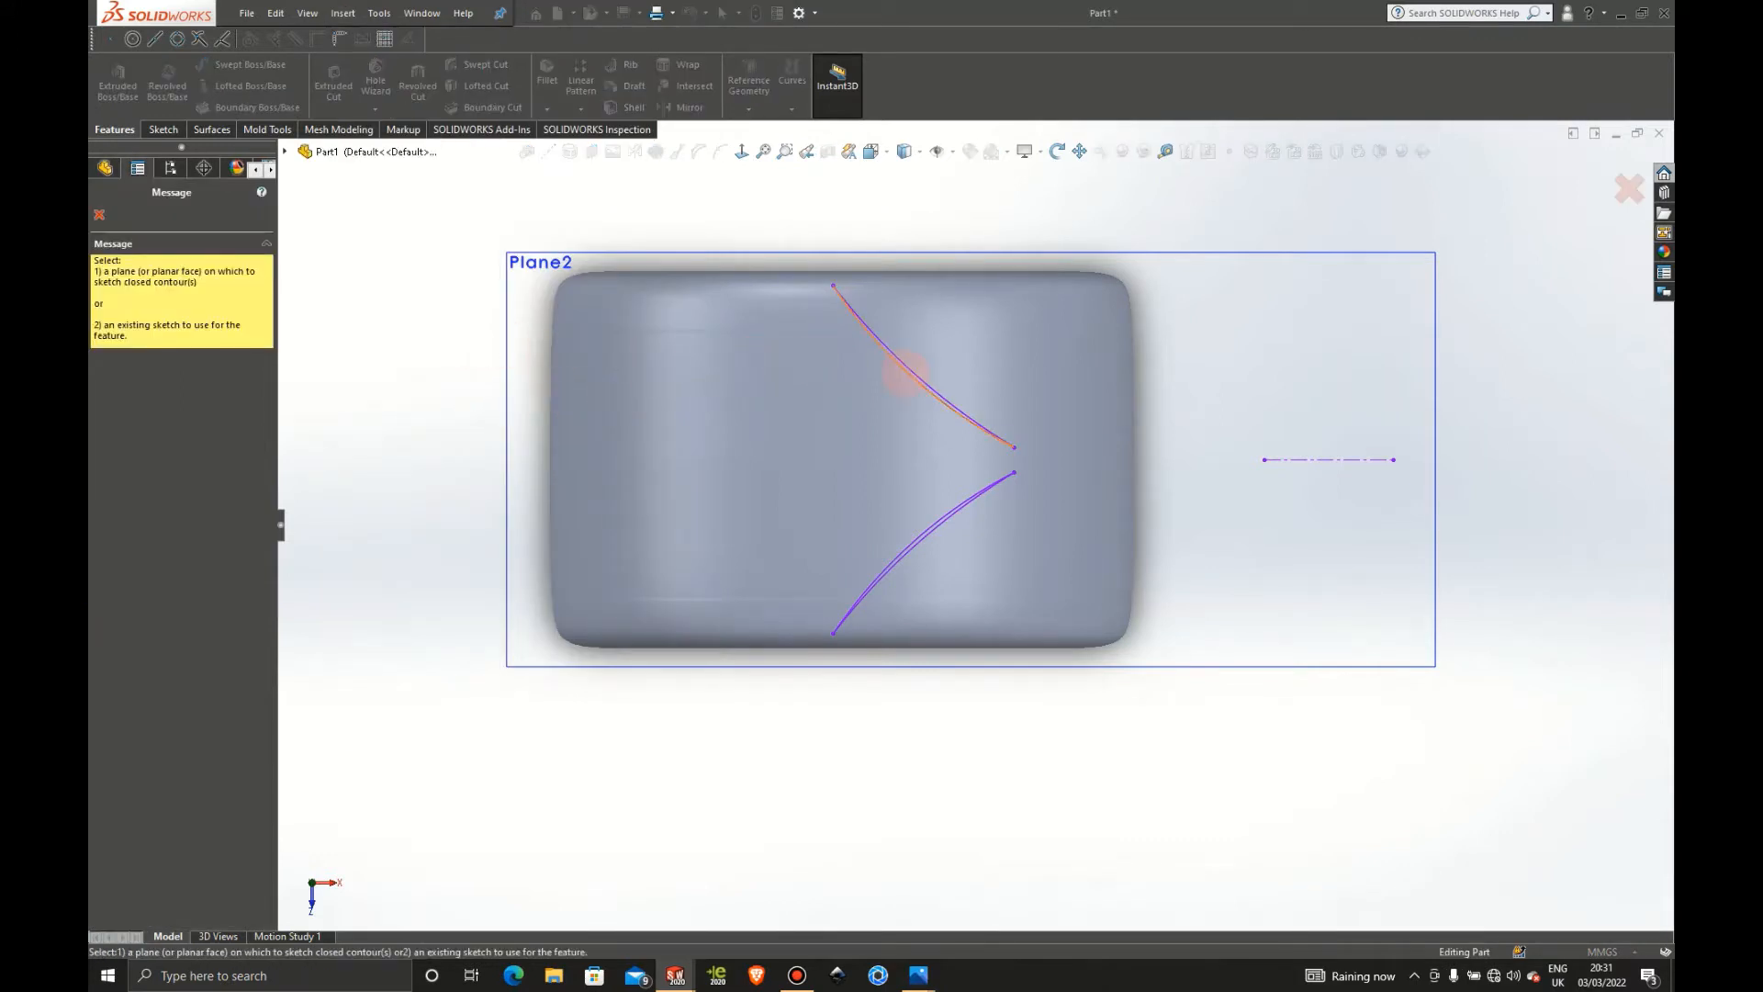
left_click(911, 379)
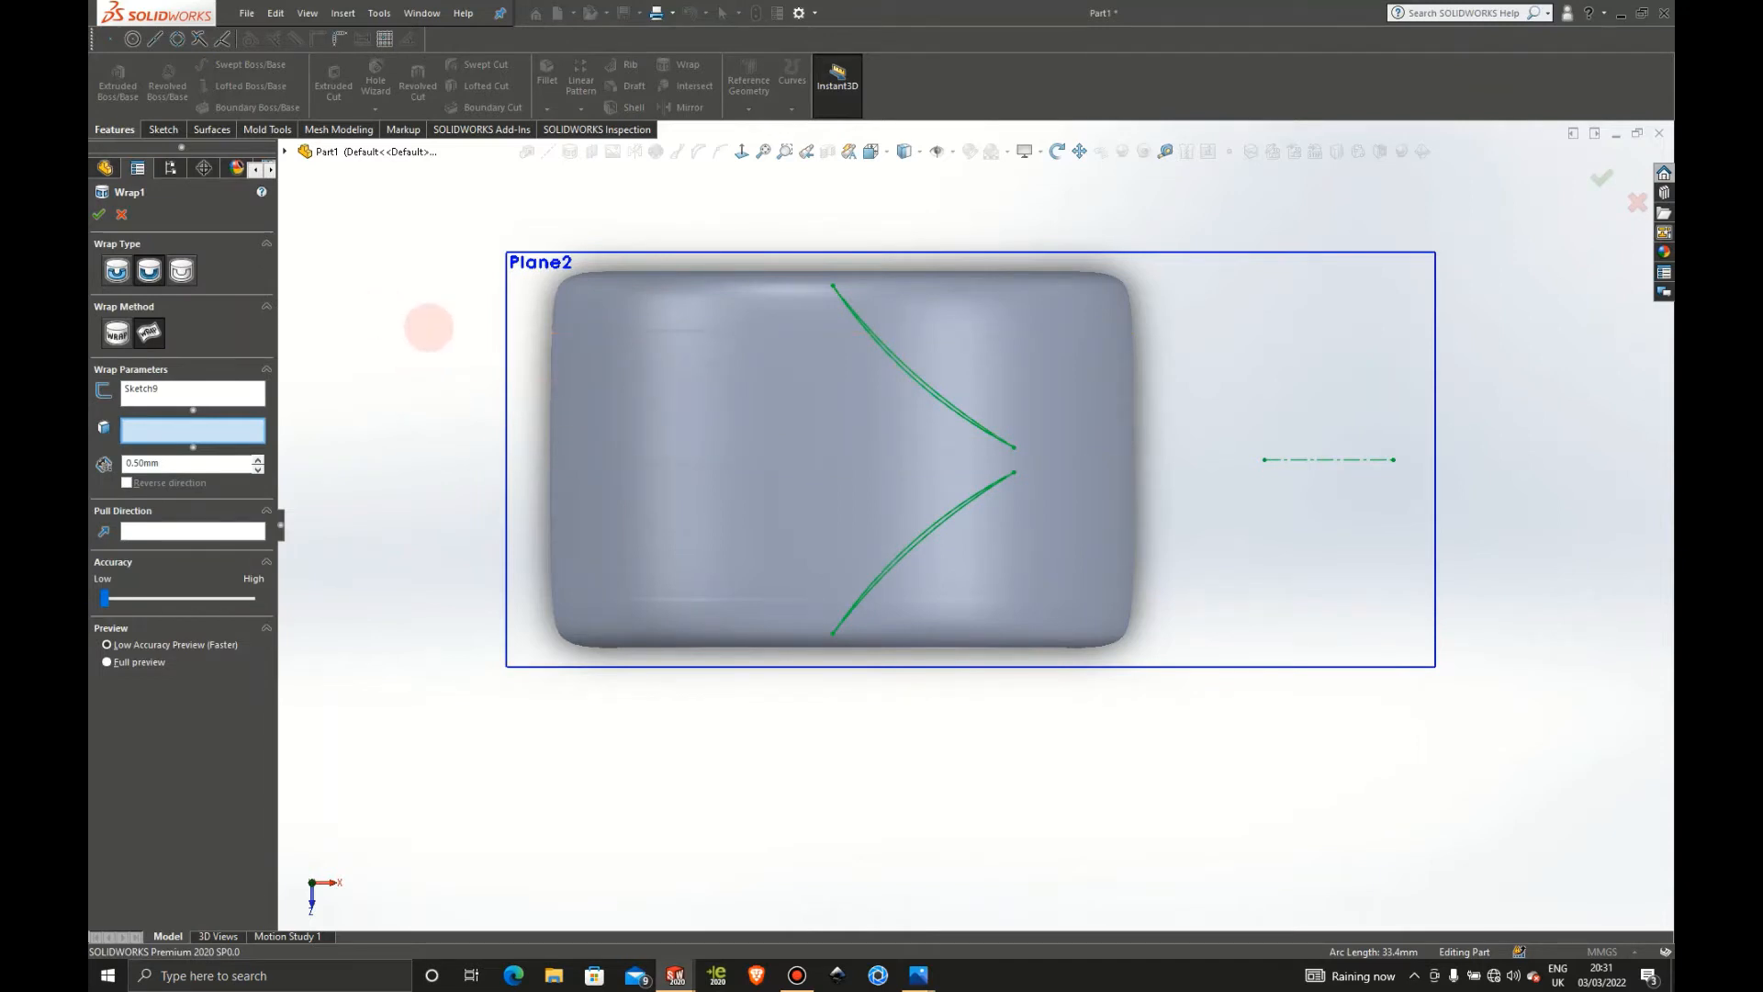
left_click(148, 269)
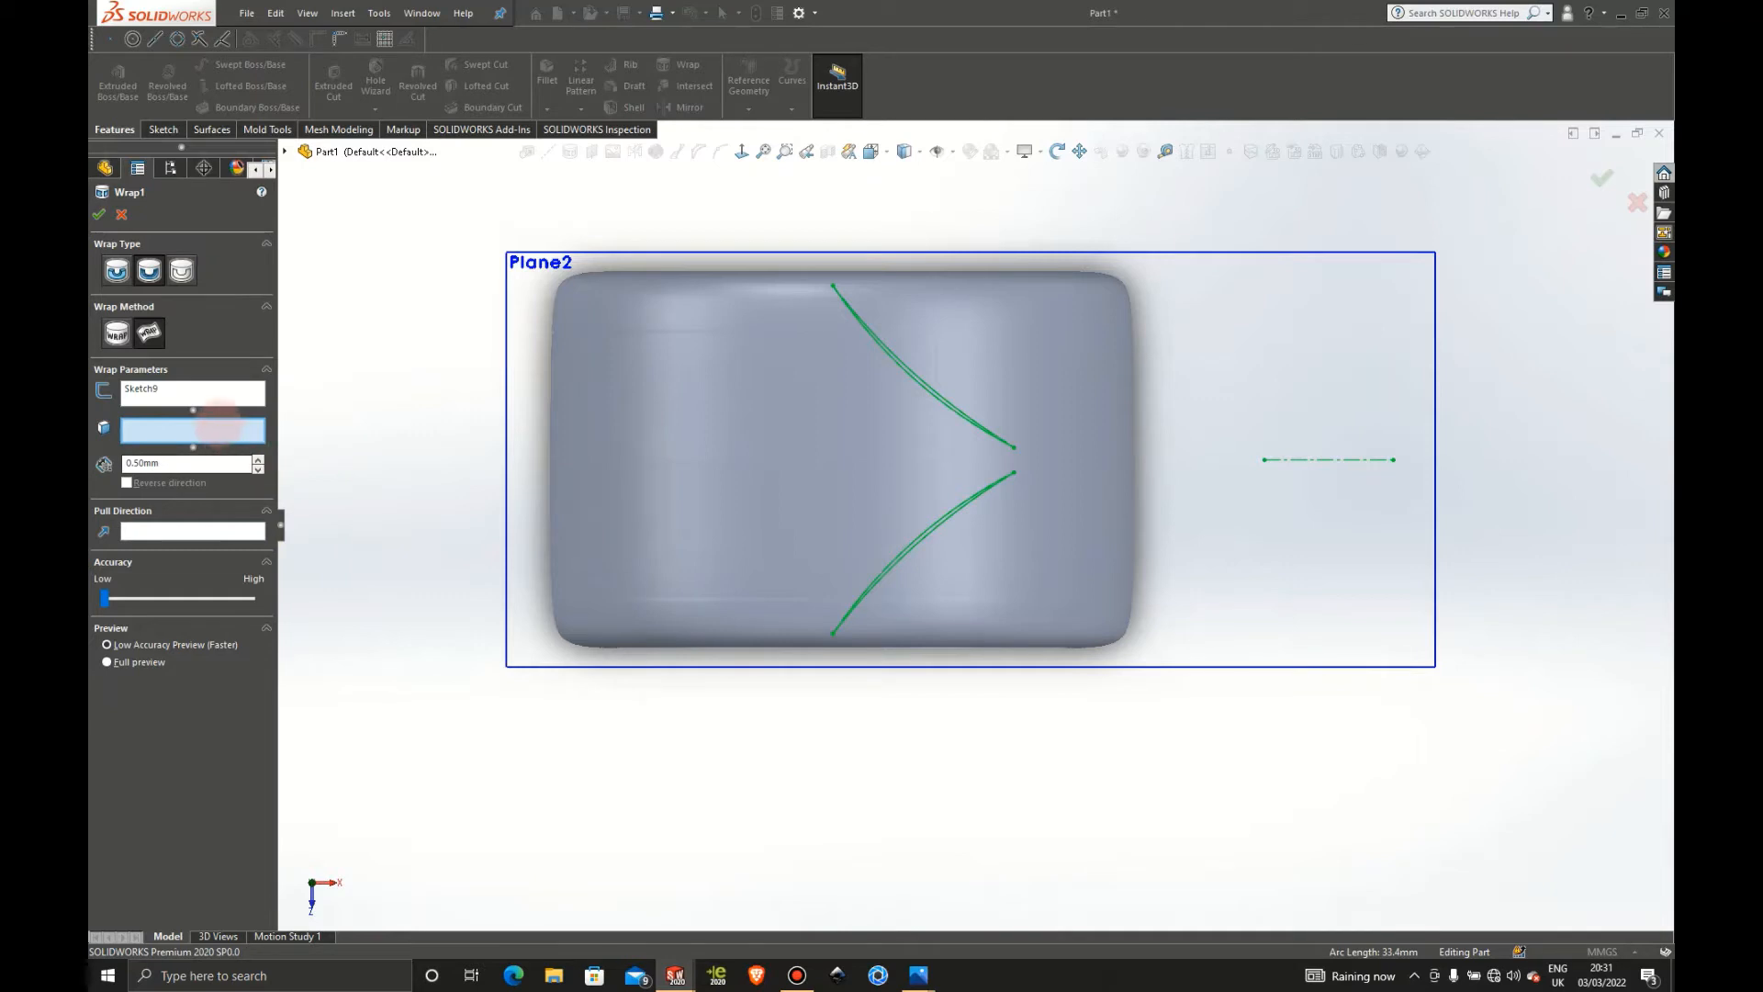
middle_click_drag(610, 764, 575, 602)
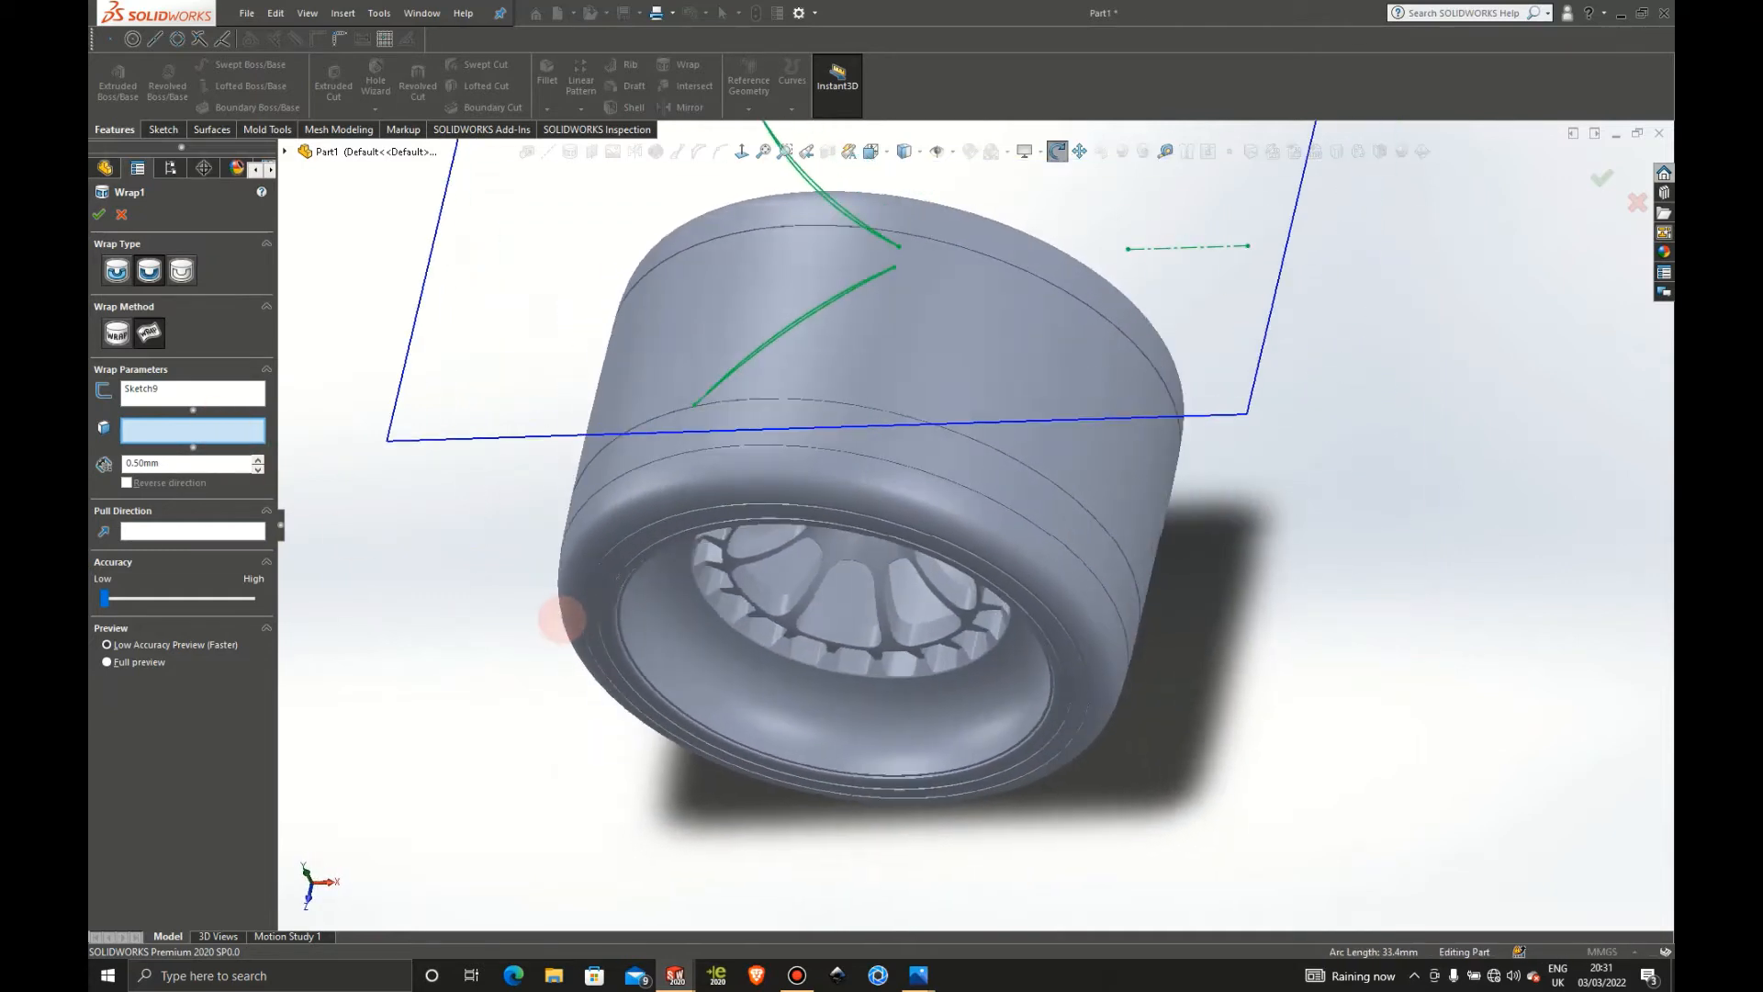
left_click(977, 346)
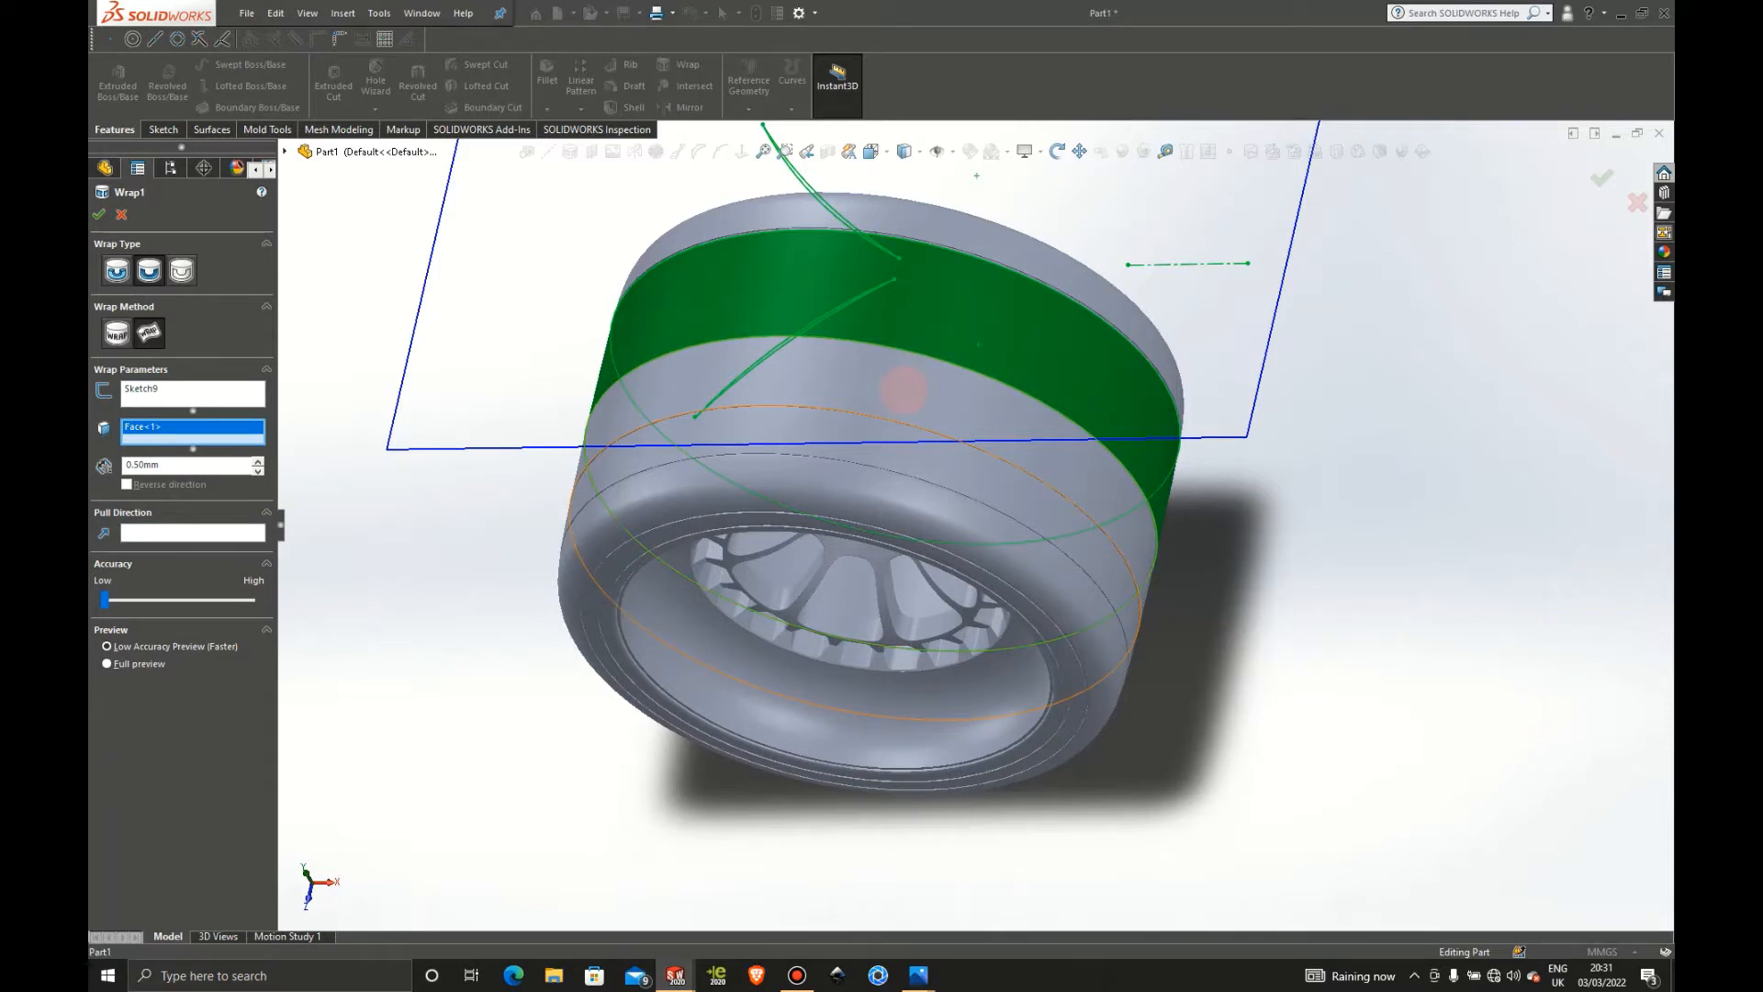
left_click(903, 391)
left_click(834, 431)
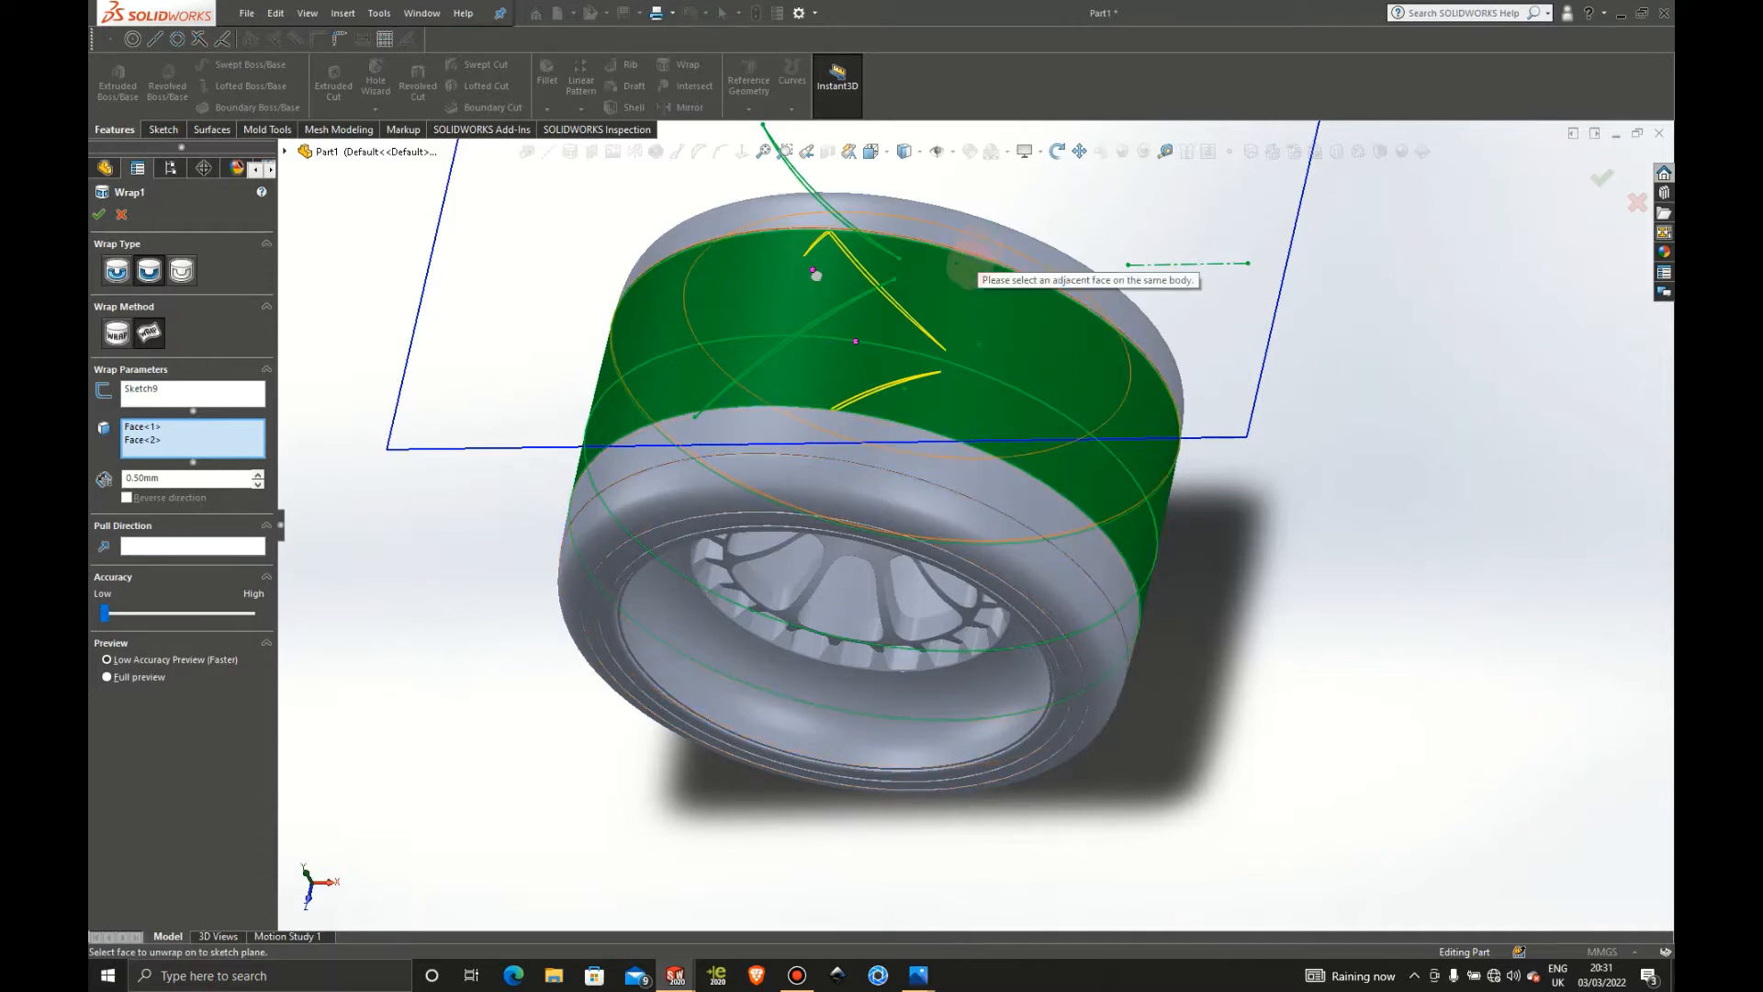
middle_click_drag(882, 353, 818, 459)
scroll(820, 466, "down", 10)
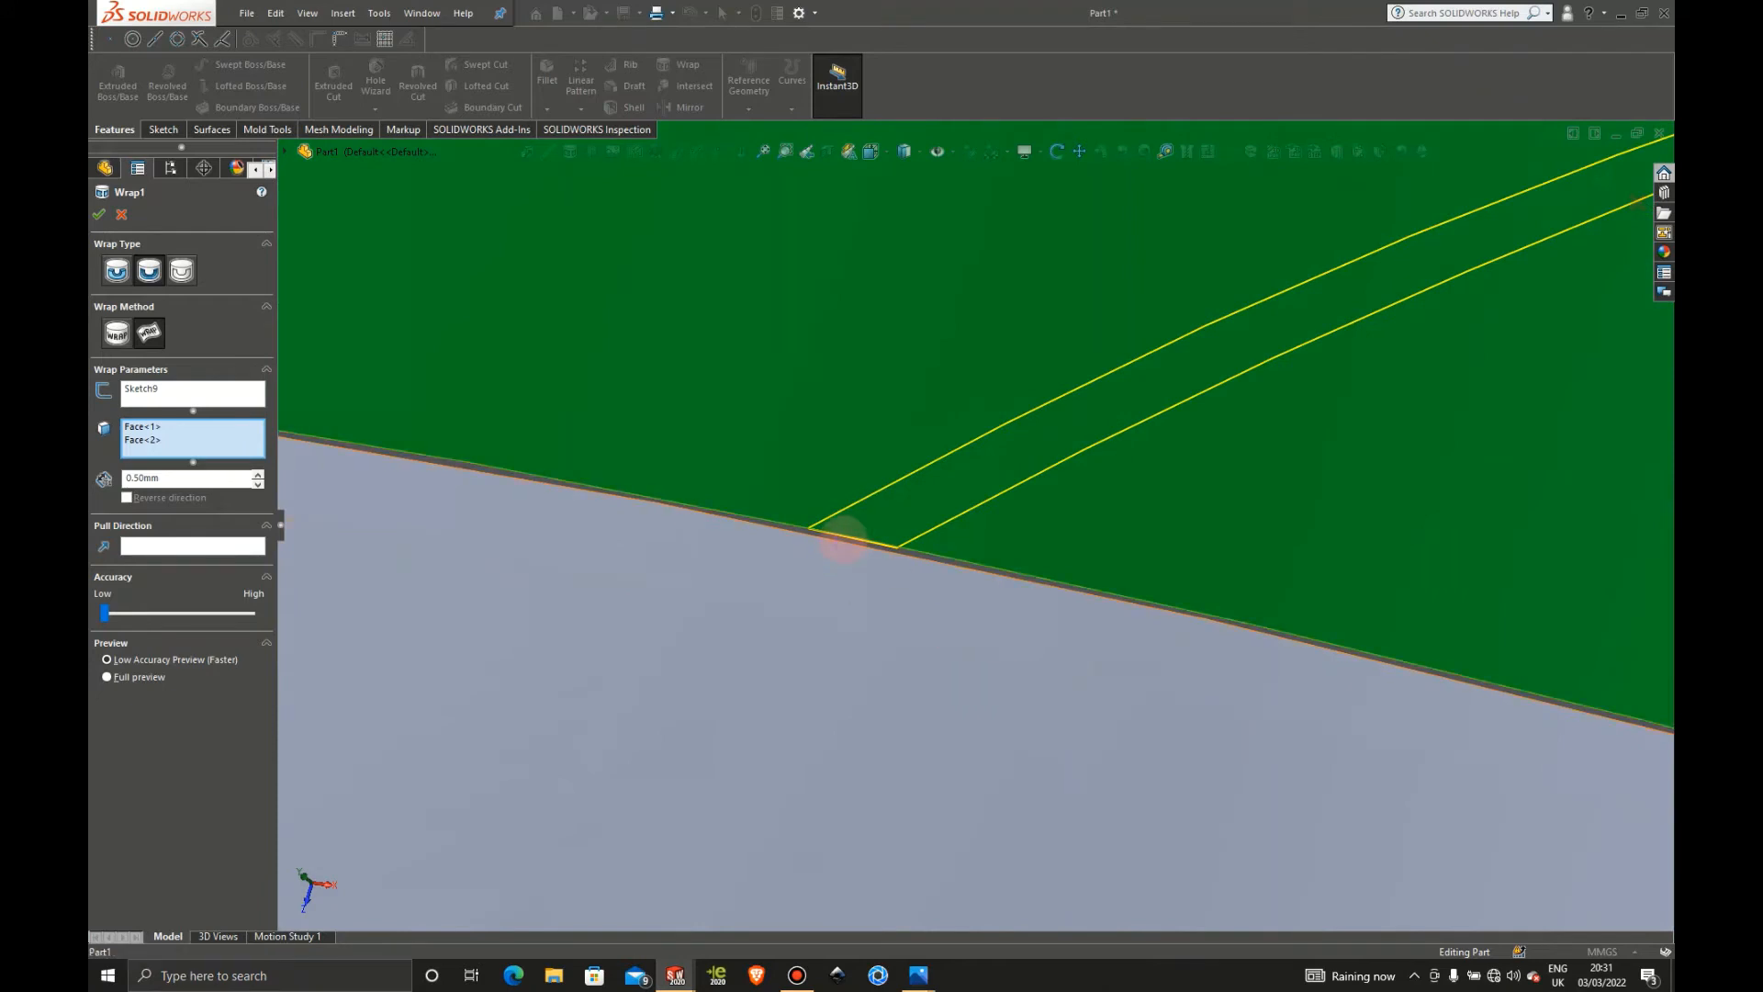
left_click(842, 542)
scroll(885, 684, "up", 6)
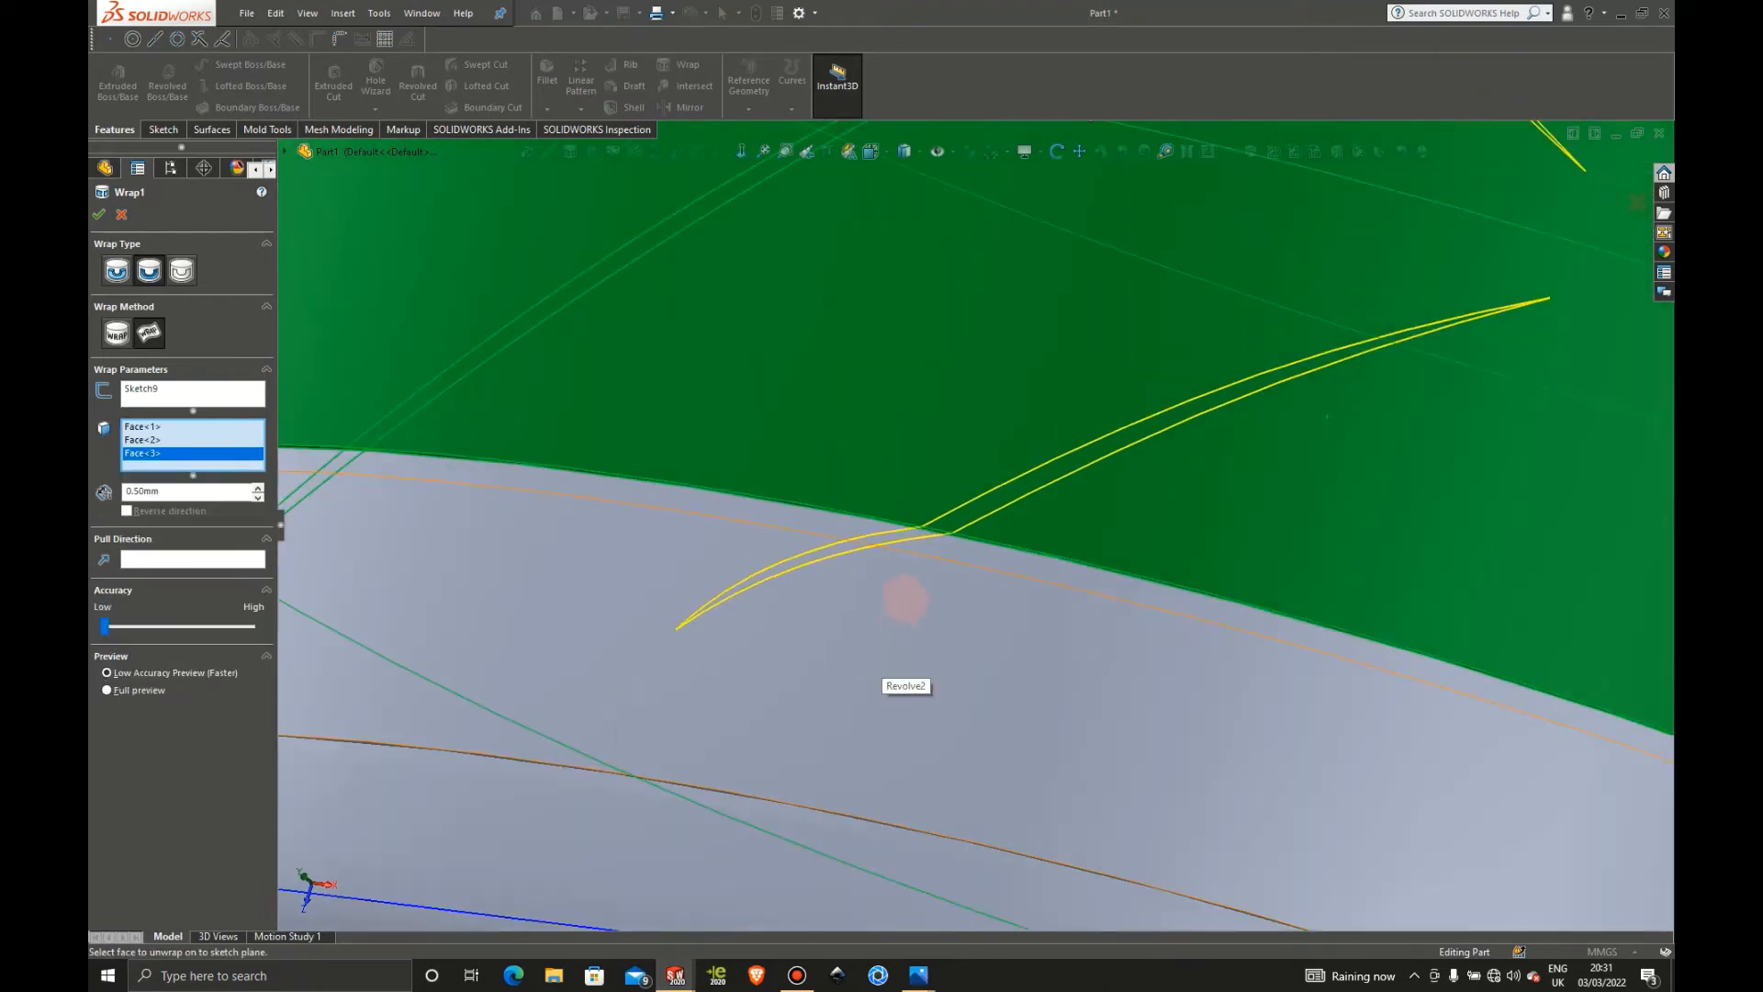
scroll(905, 591, "down", 4)
left_click(904, 563)
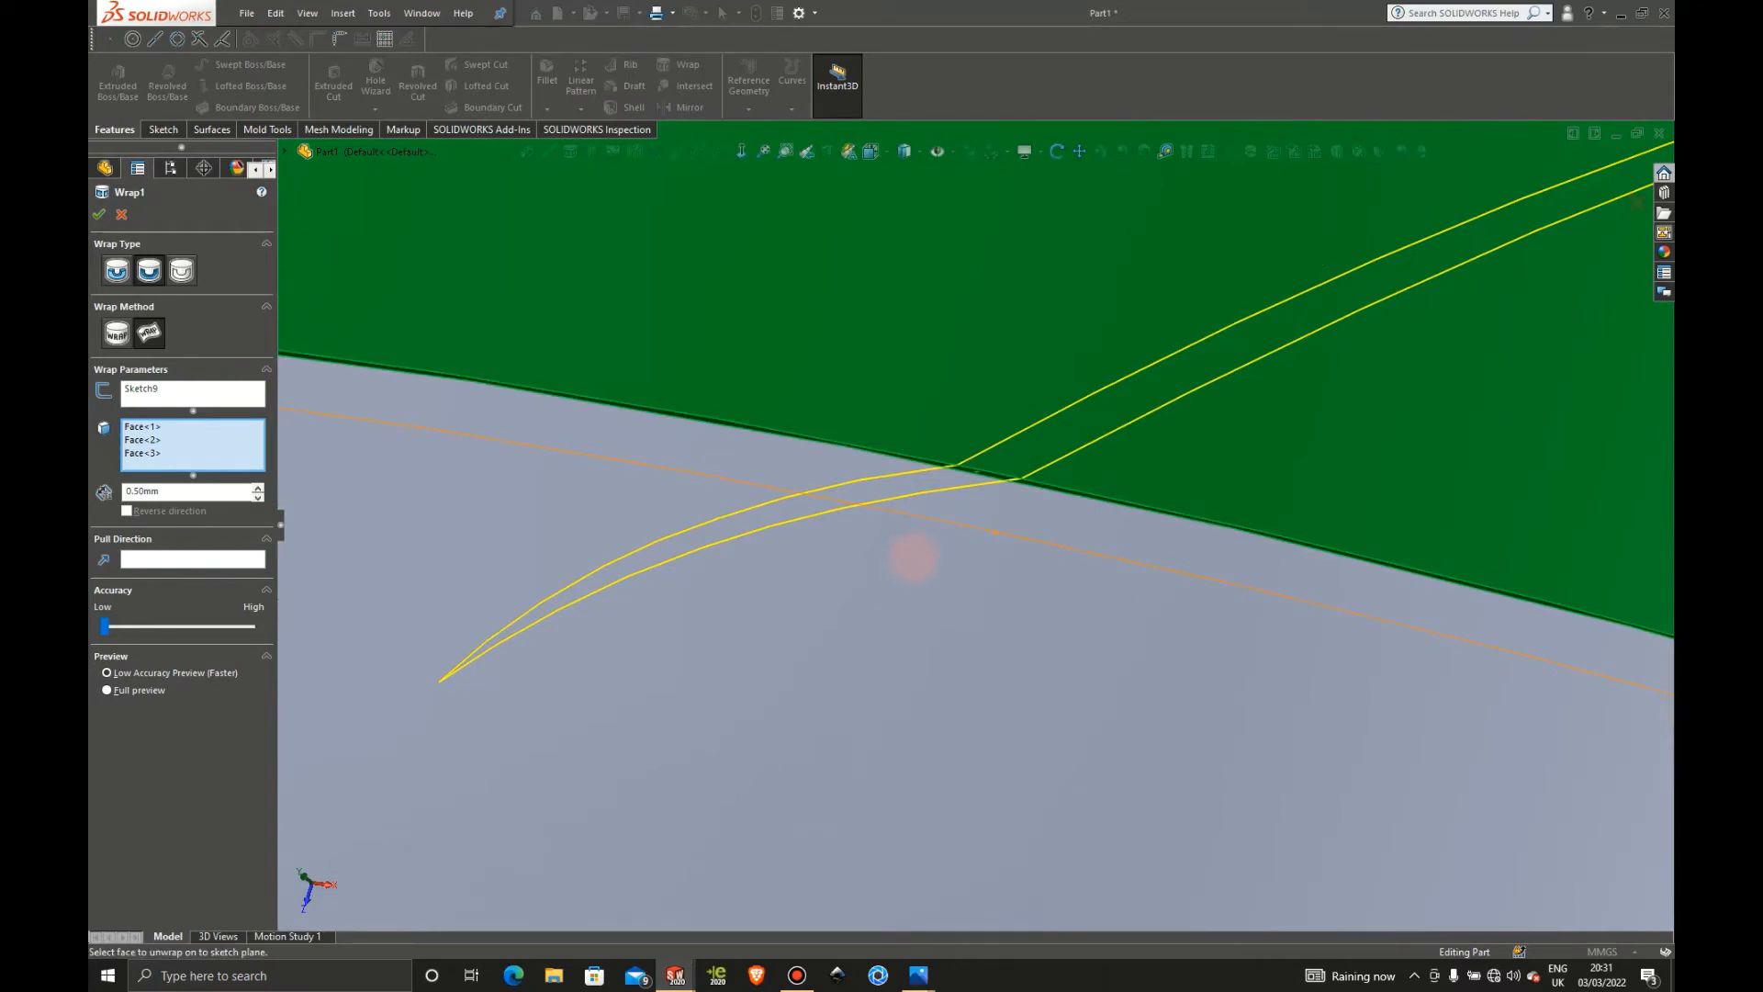
middle_click_drag(913, 555, 983, 550)
scroll(913, 578, "up", 9)
scroll(982, 549, "down", 10)
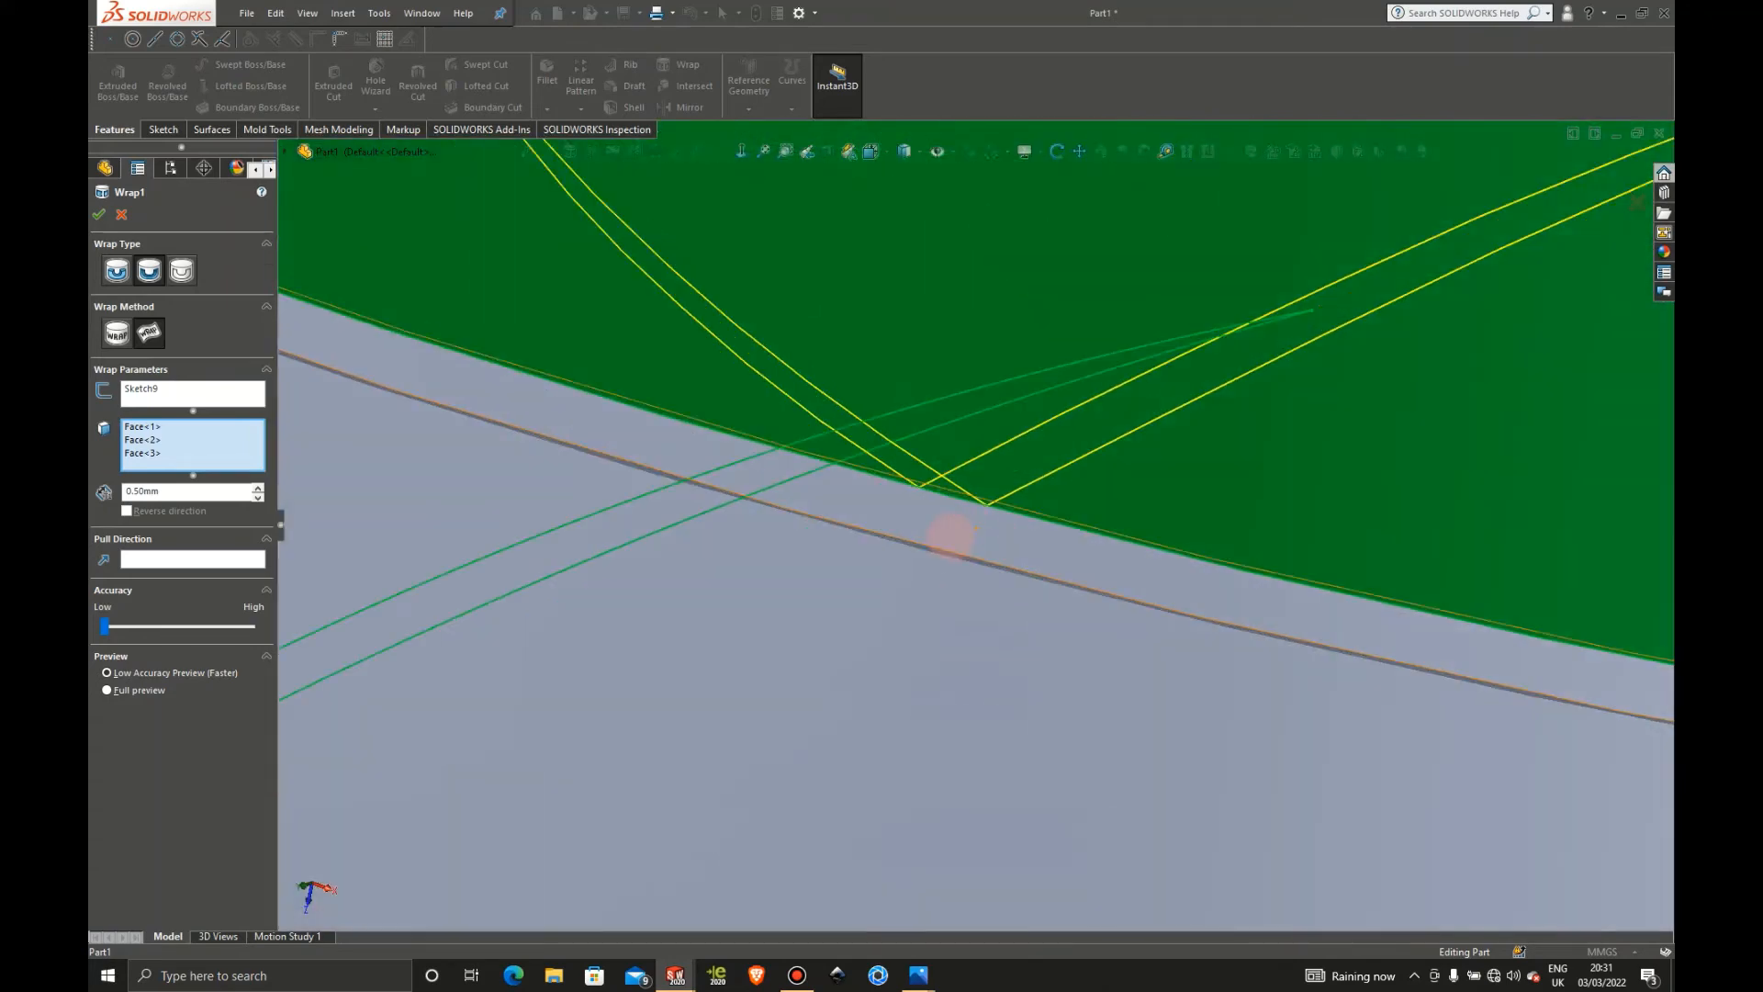
scroll(953, 528, "up", 4)
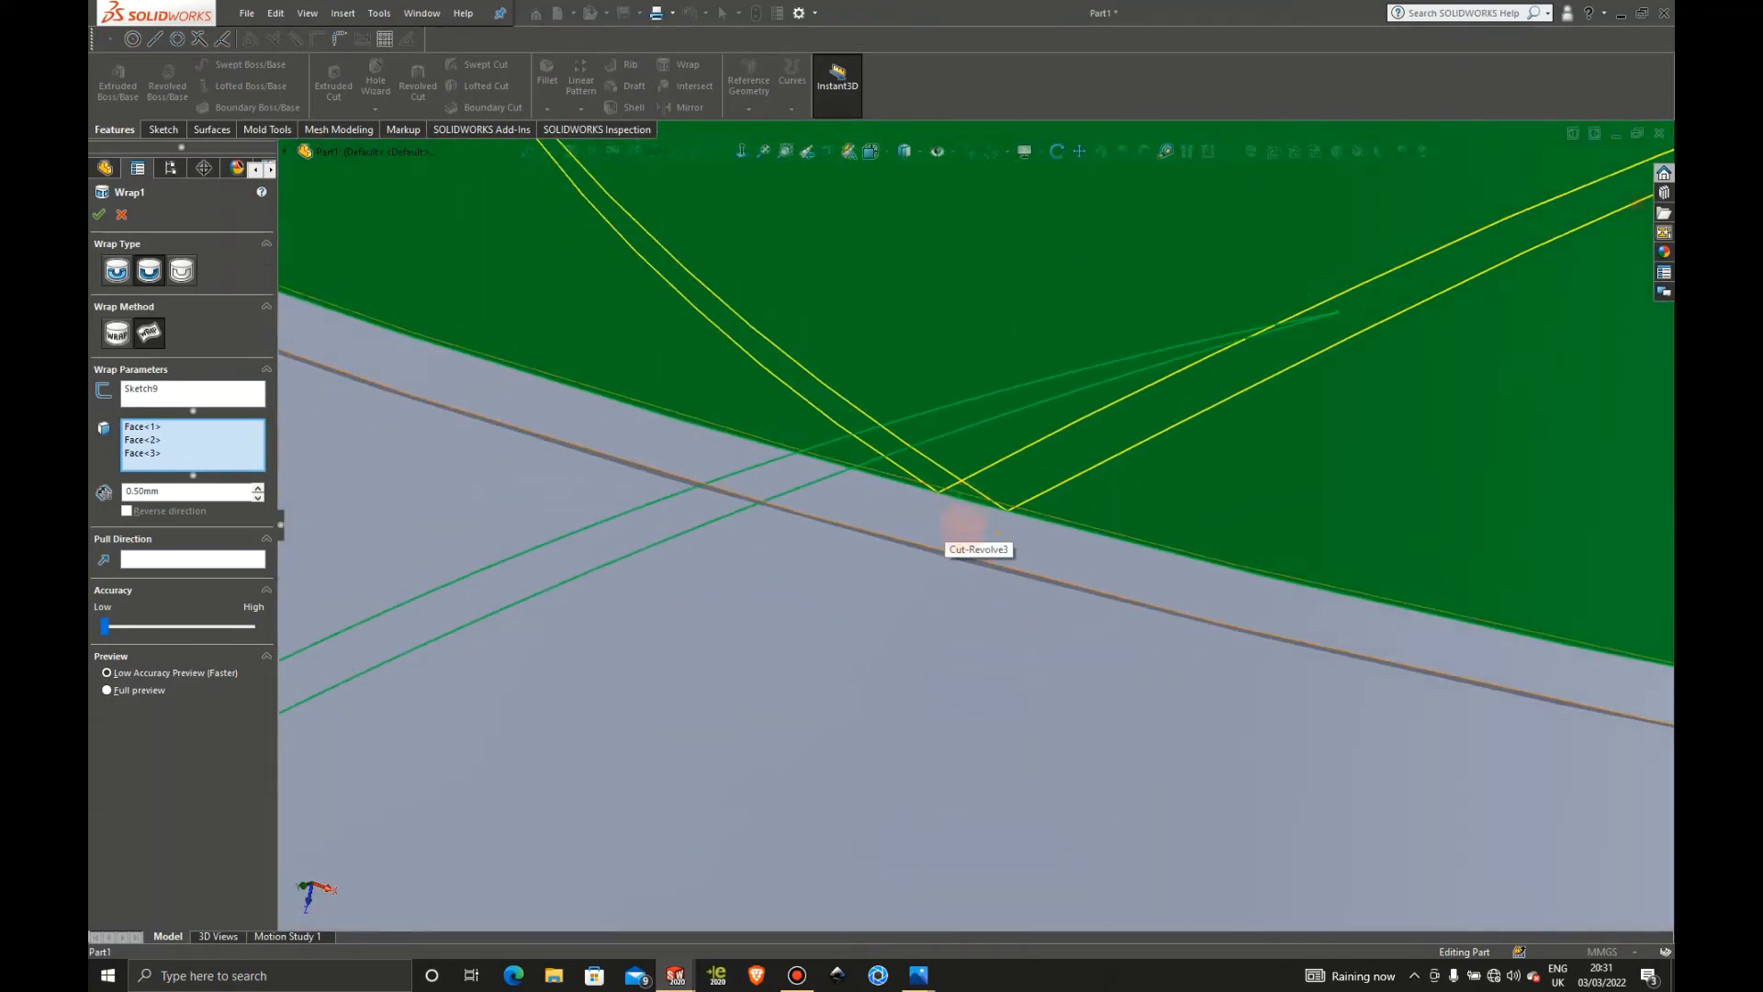
scroll(989, 554, "up", 5)
middle_click_drag(1015, 630, 1105, 585)
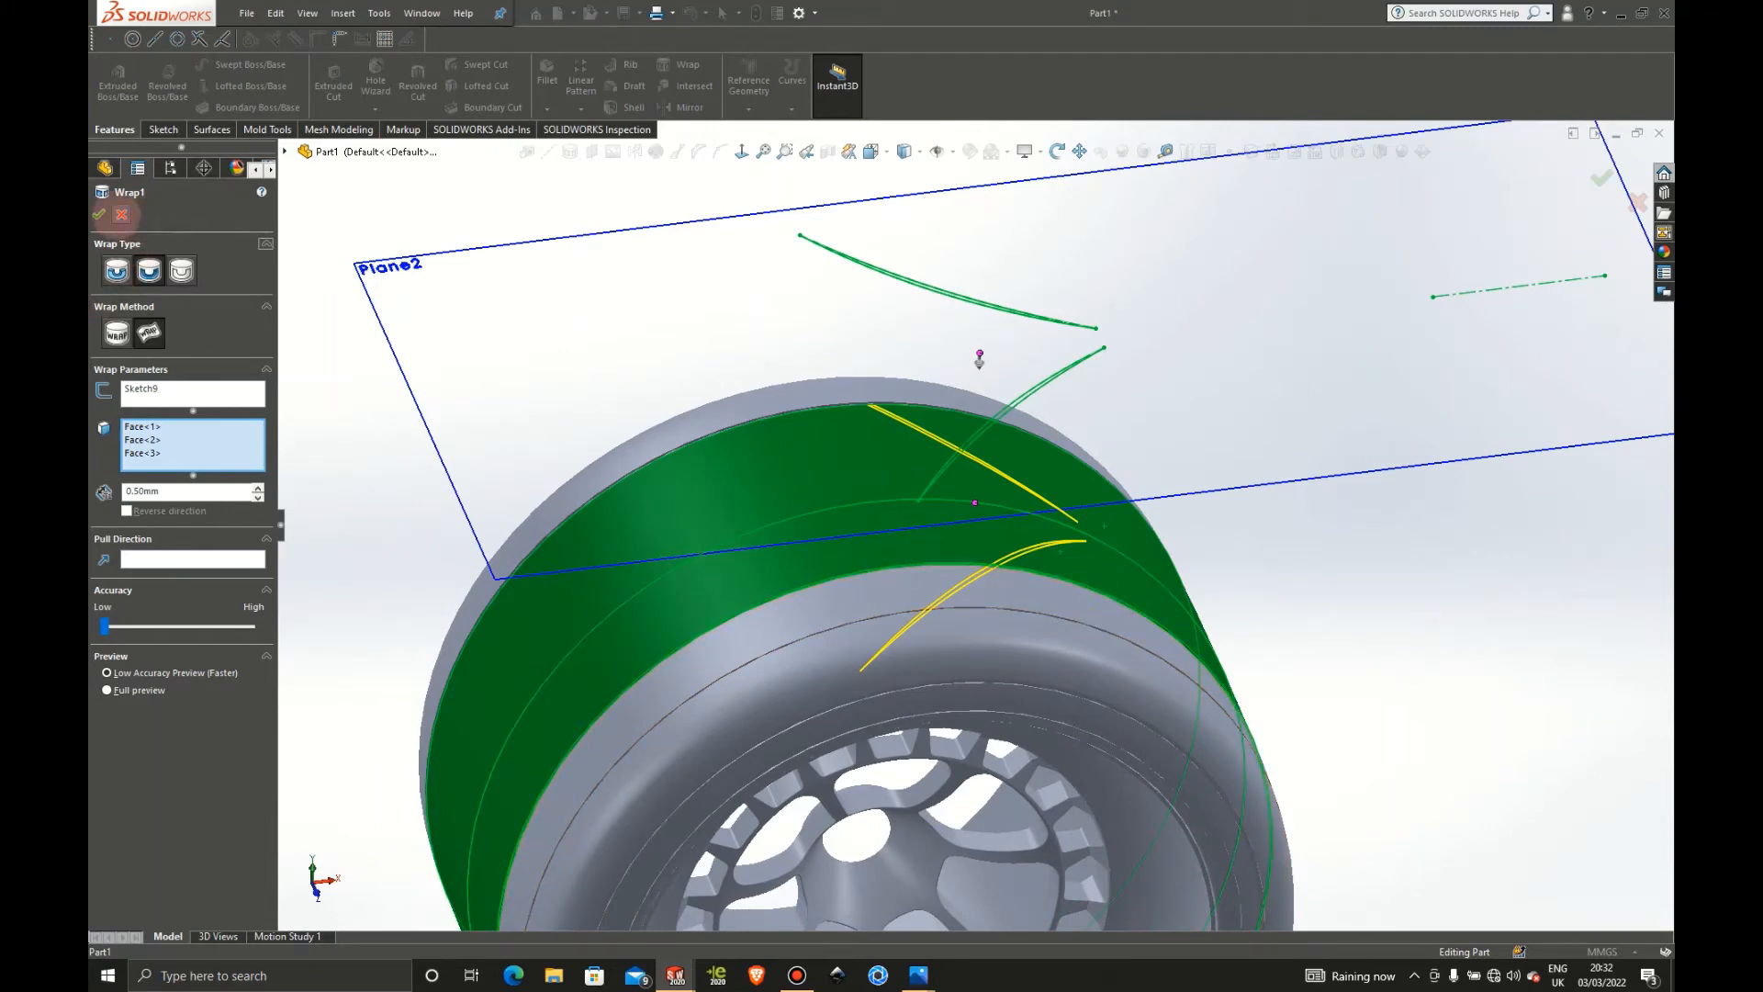
left_click(121, 214)
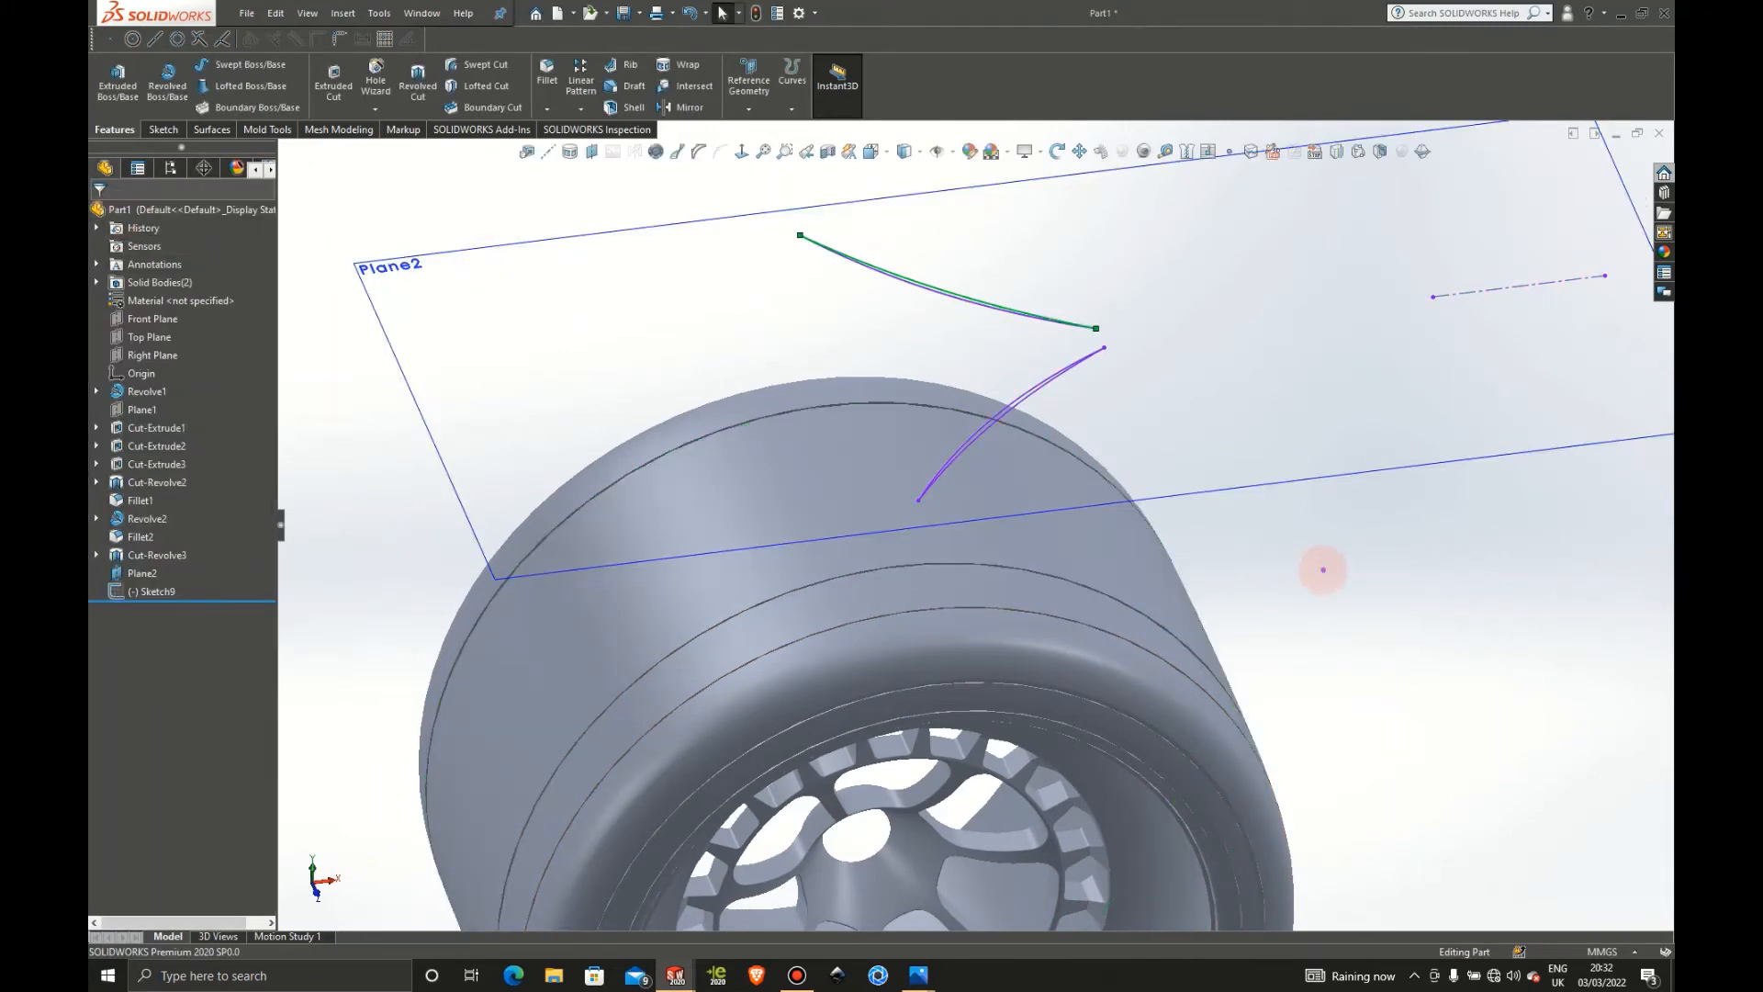
Delete the revolved groove cut Cut-Revolve3 from the tyre while keeping its sketch
scroll(1342, 591, "up", 5)
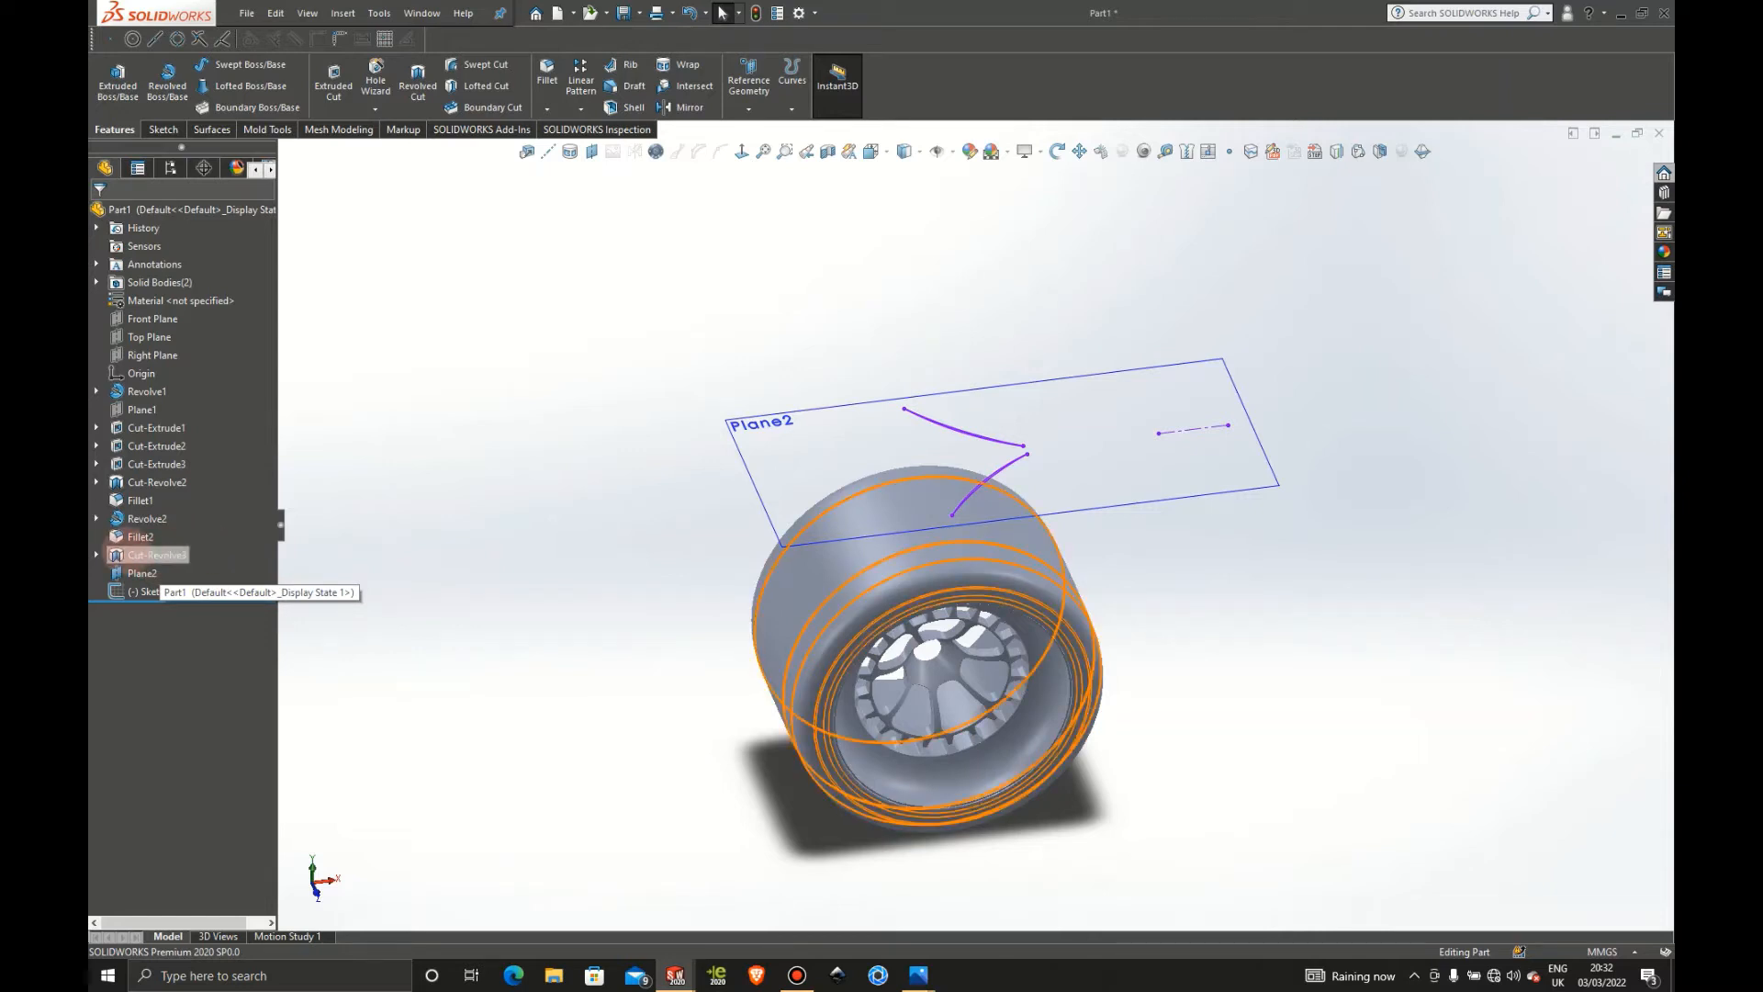
right_click(152, 554)
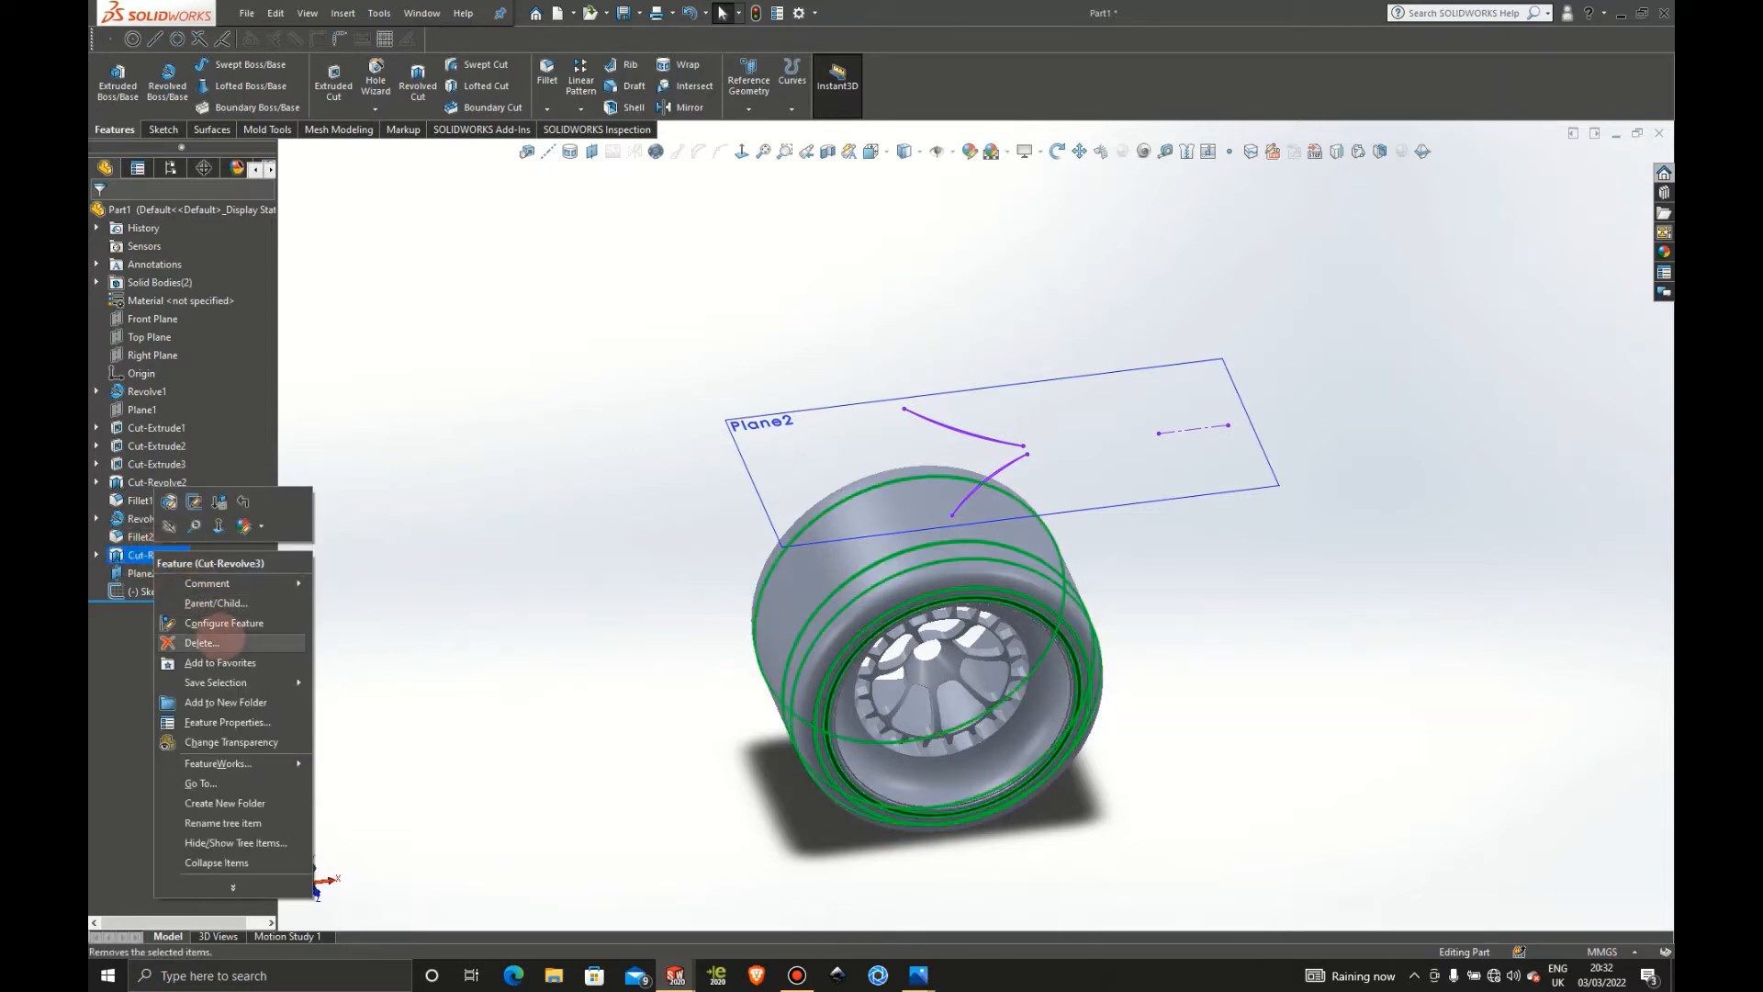
left_click(224, 630)
left_click(748, 226)
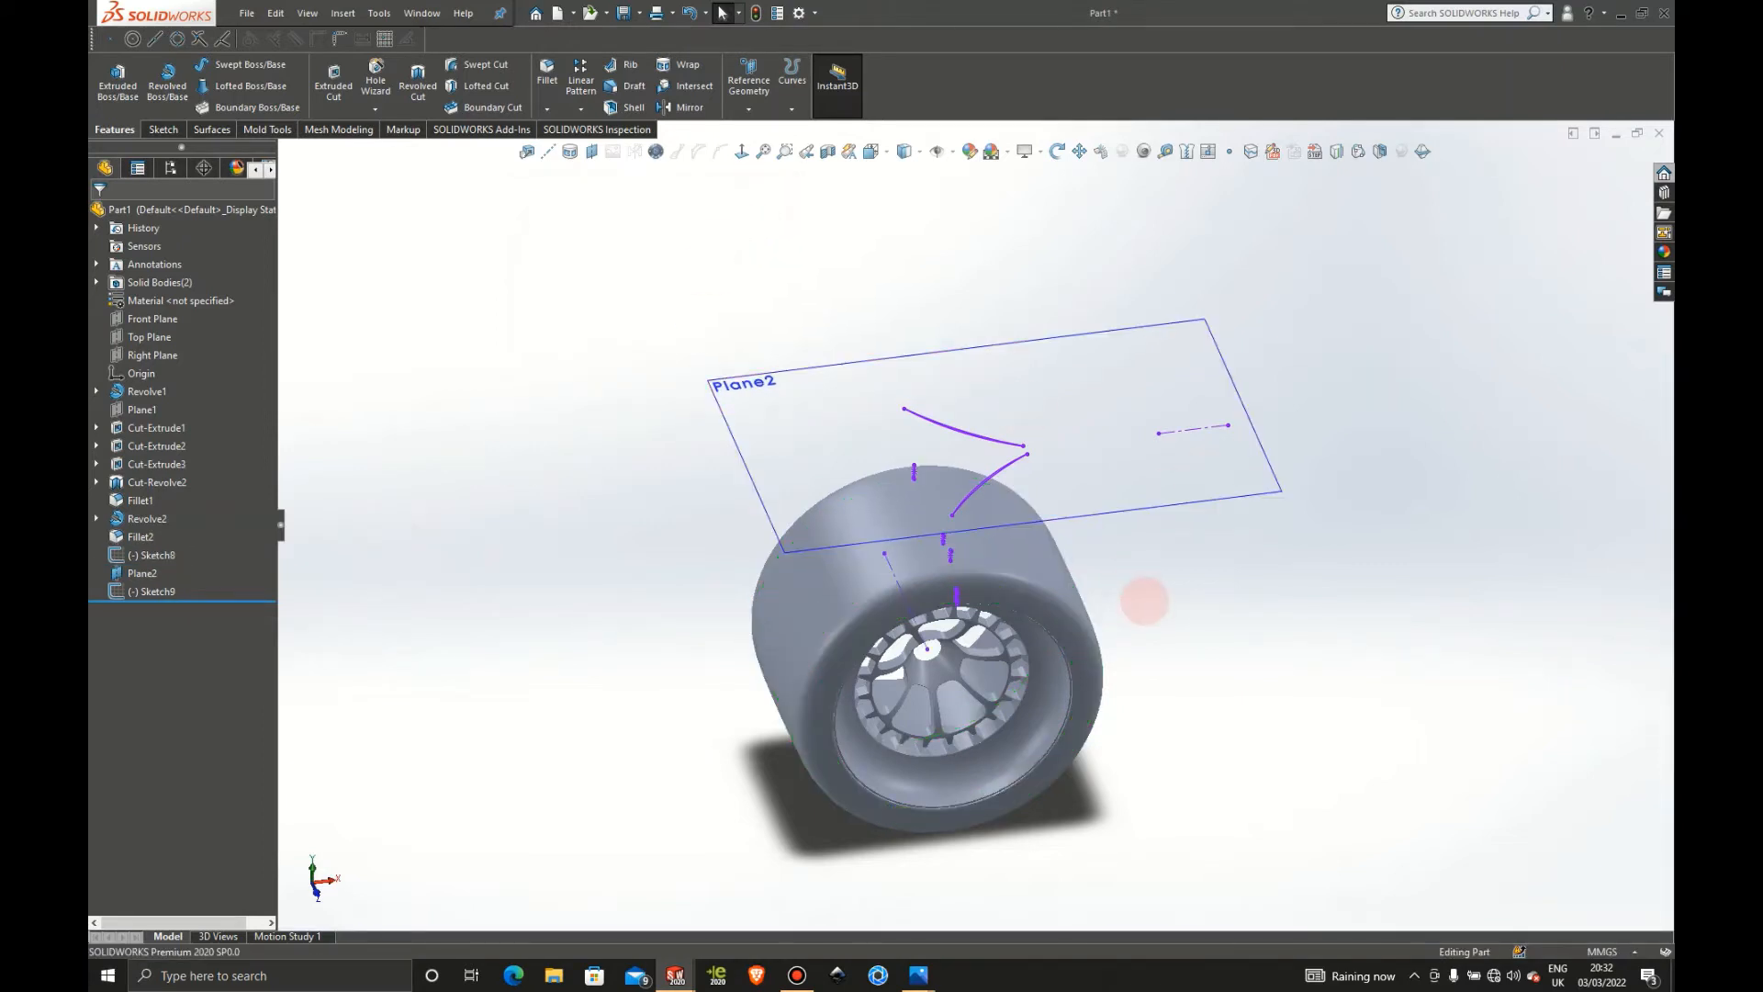
mouse_move(1145, 602)
middle_mouse_down()
mouse_move(1263, 551)
mouse_move(1129, 551)
middle_mouse_up()
left_click(152, 555)
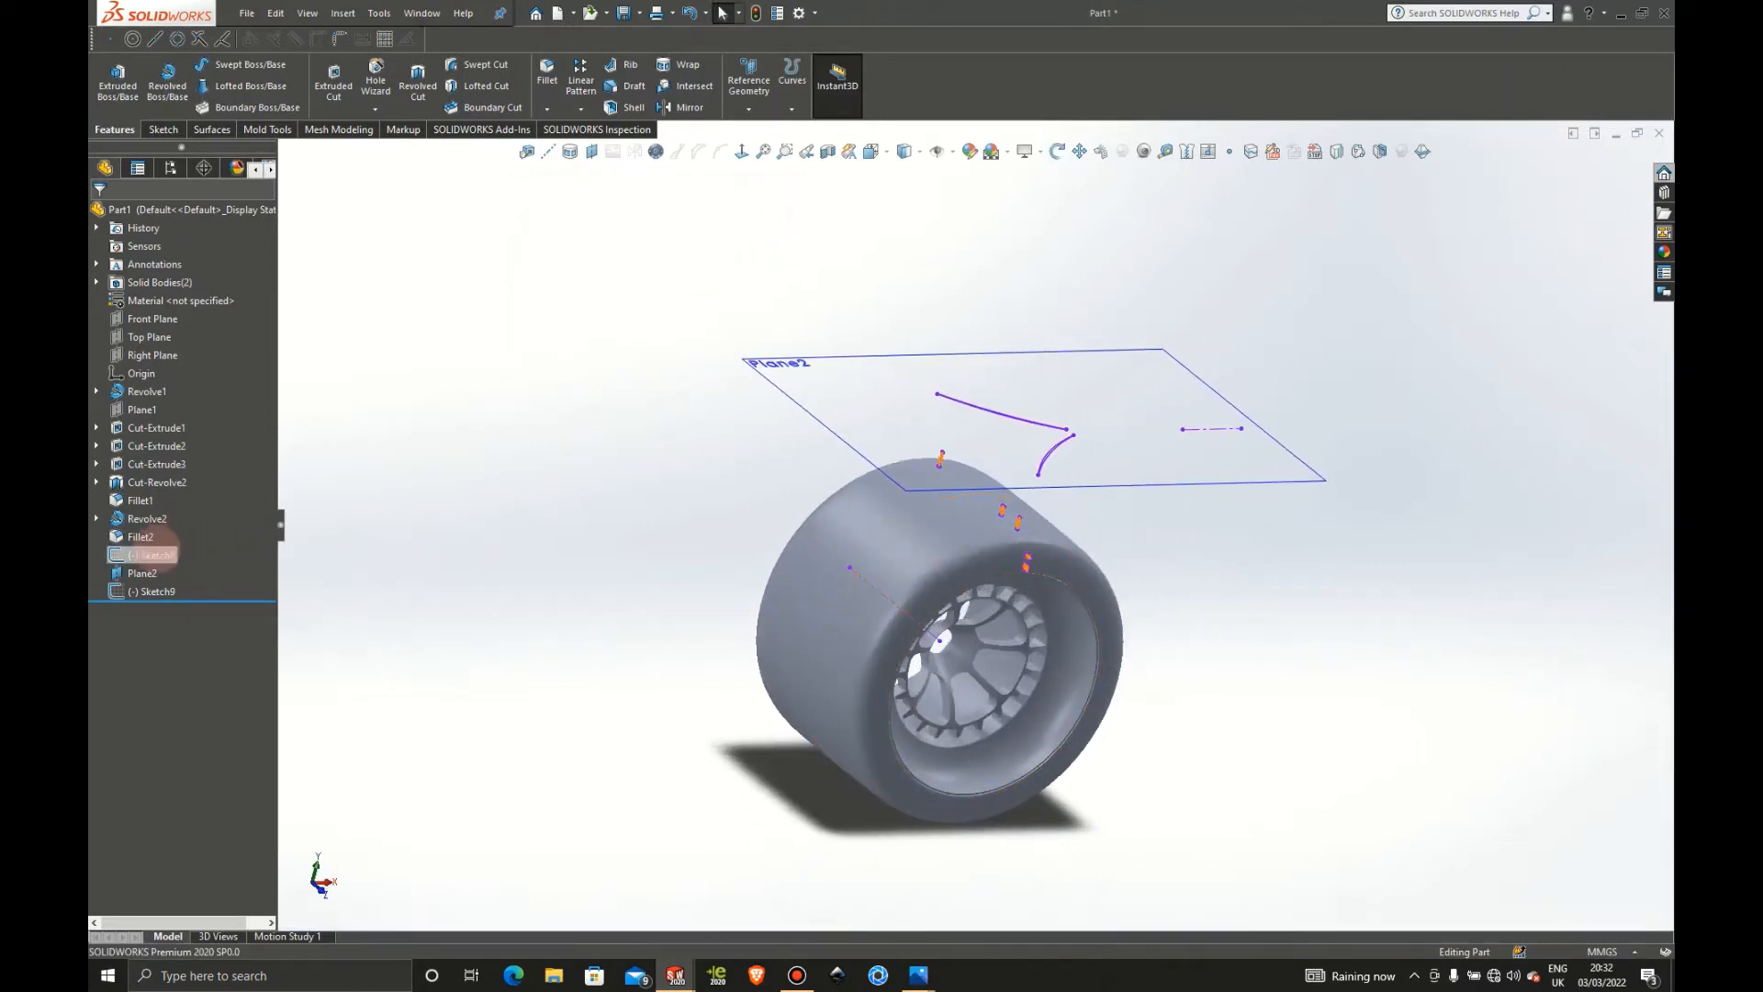
left_click(1157, 503)
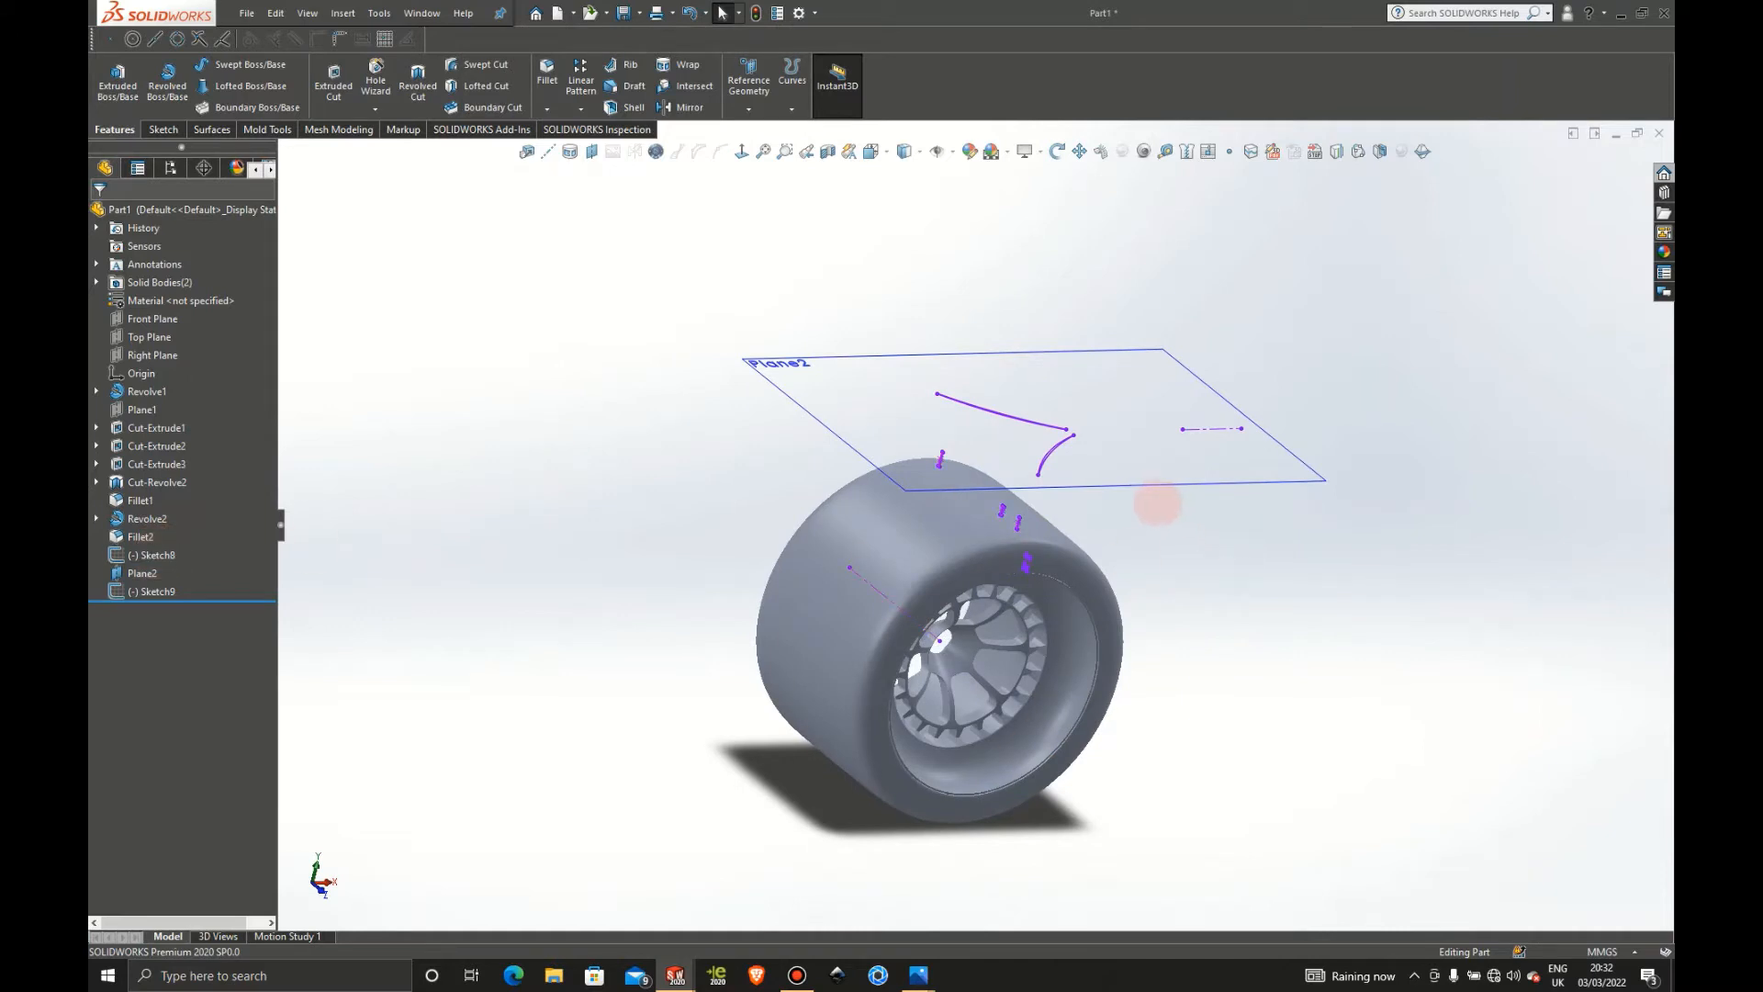
Deboss the mirrored tread sketch from the offset plane 0.50 mm deep into both outer tyre faces with a Wrap feature
mouse_move(1065, 537)
middle_mouse_down()
mouse_move(888, 515)
mouse_move(976, 527)
mouse_move(969, 543)
middle_mouse_up()
scroll(948, 383, "down", 2)
scroll(949, 410, "down", 1)
middle_click_drag(964, 484, 961, 504)
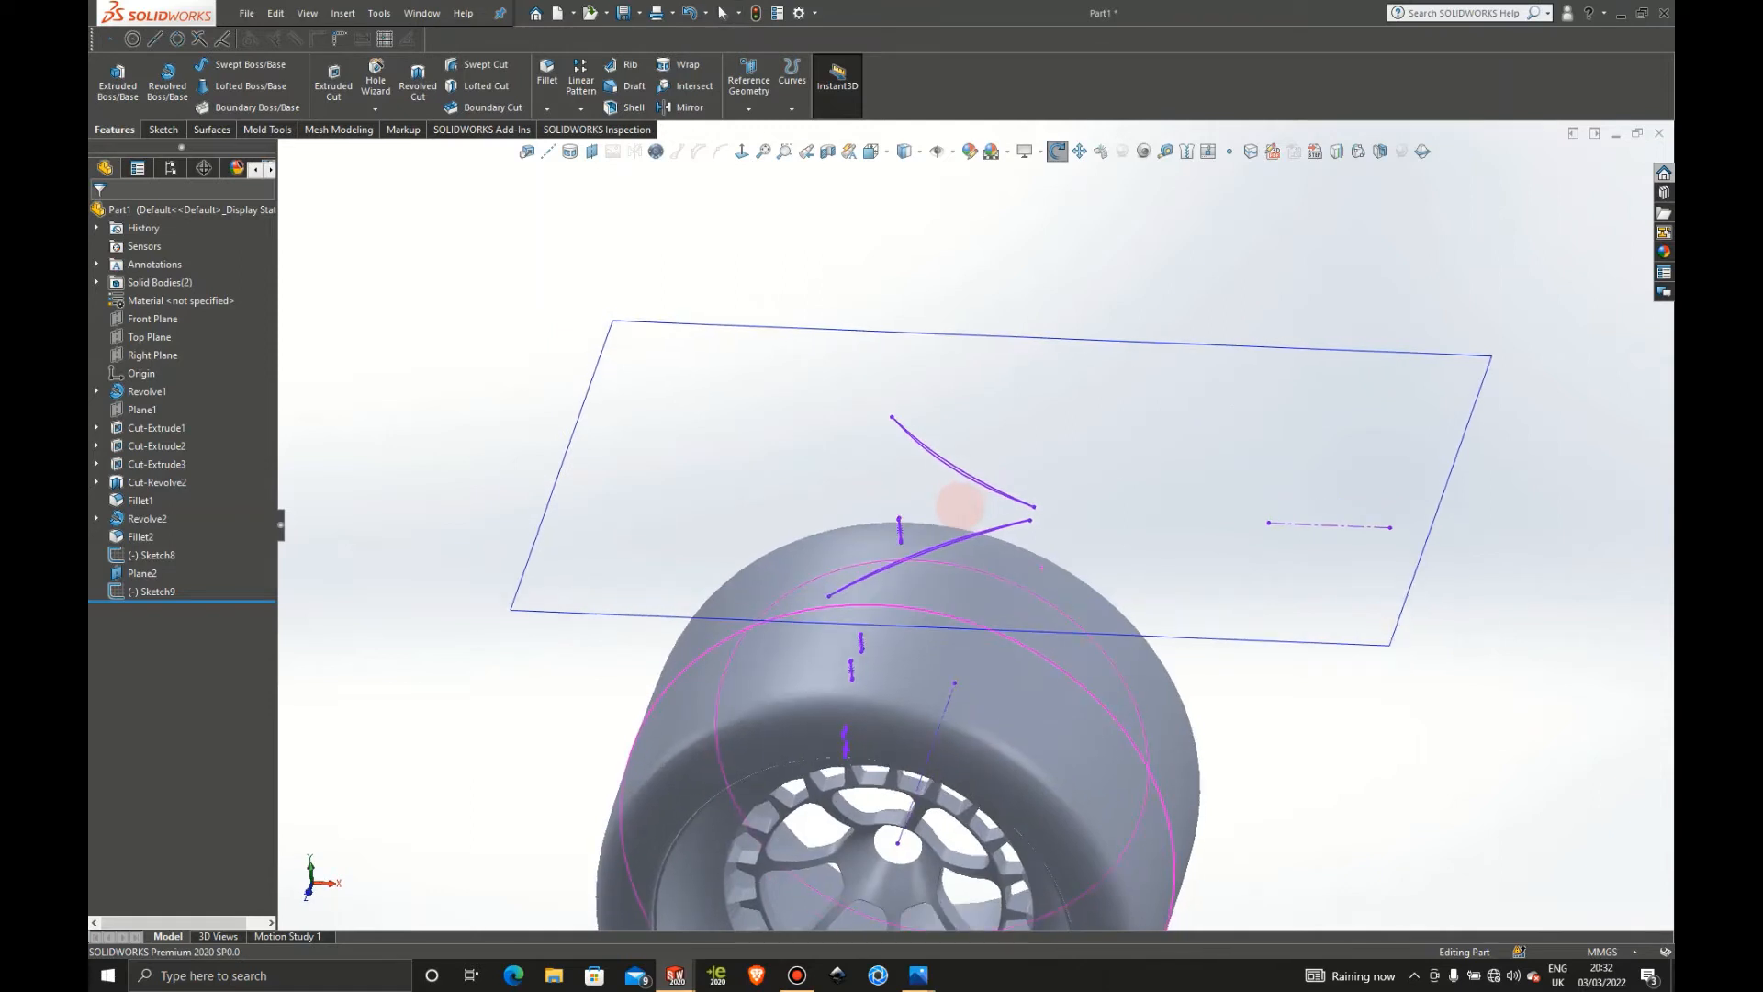
left_click(342, 13)
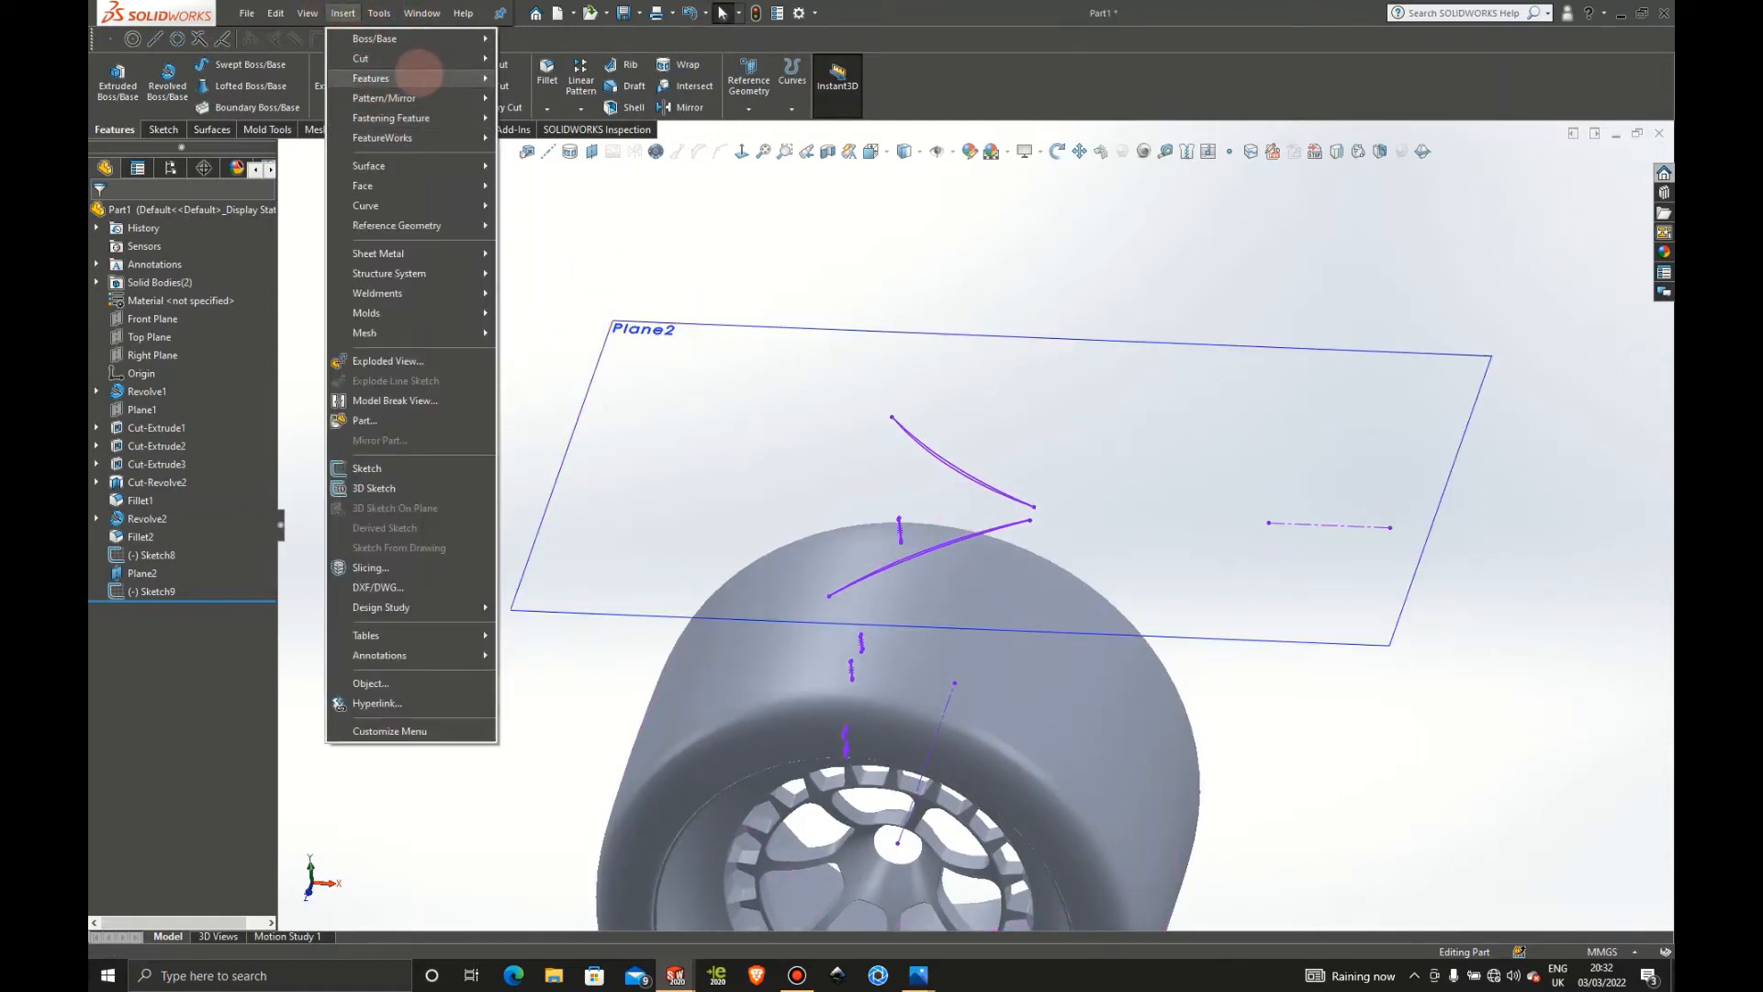
mouse_move(419, 77)
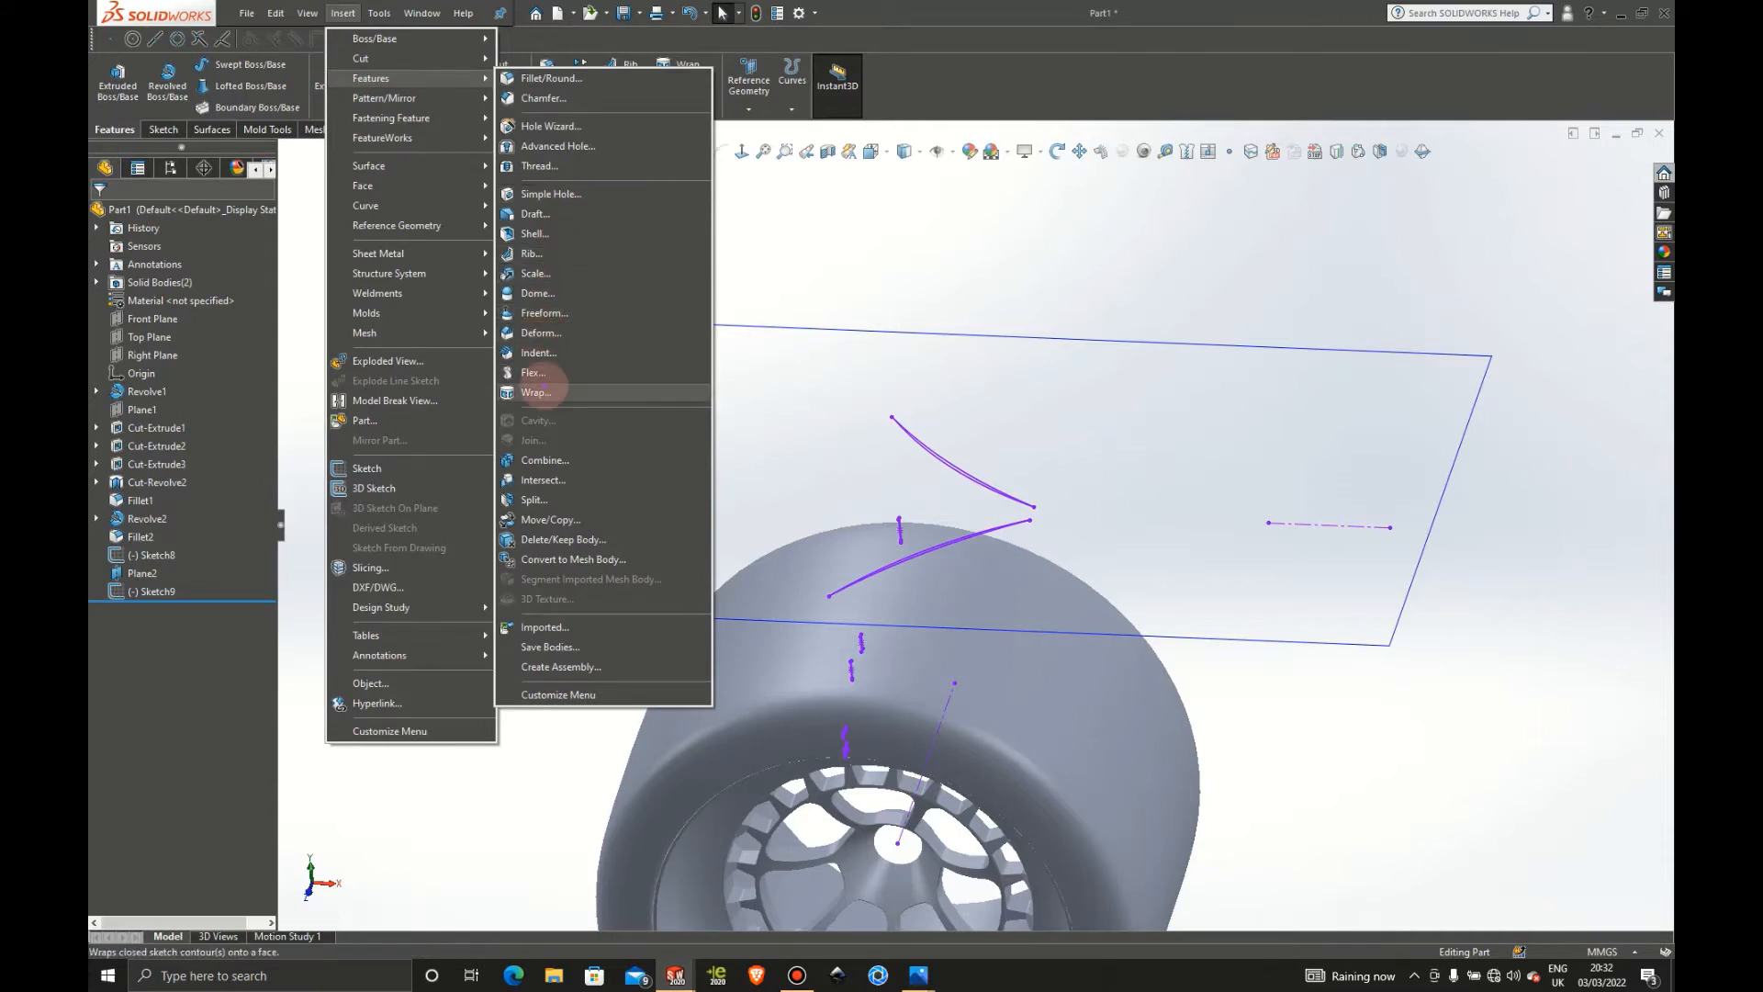
left_click(537, 391)
left_click(956, 461)
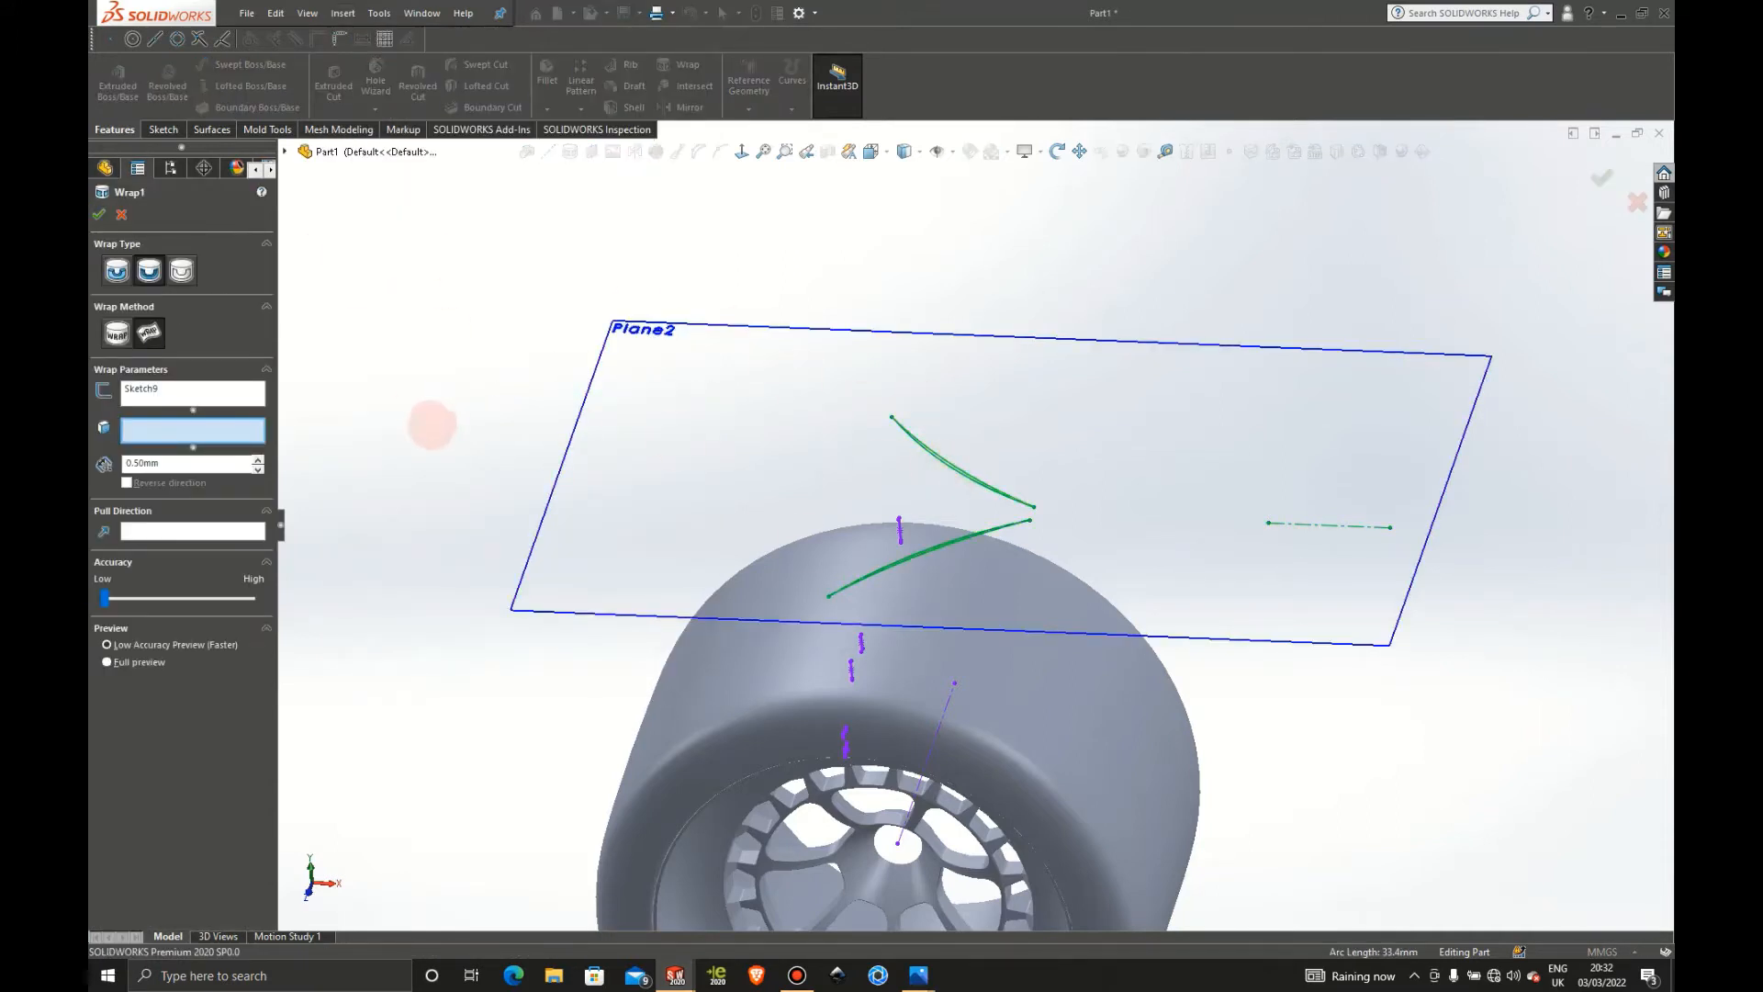
left_click(1027, 673)
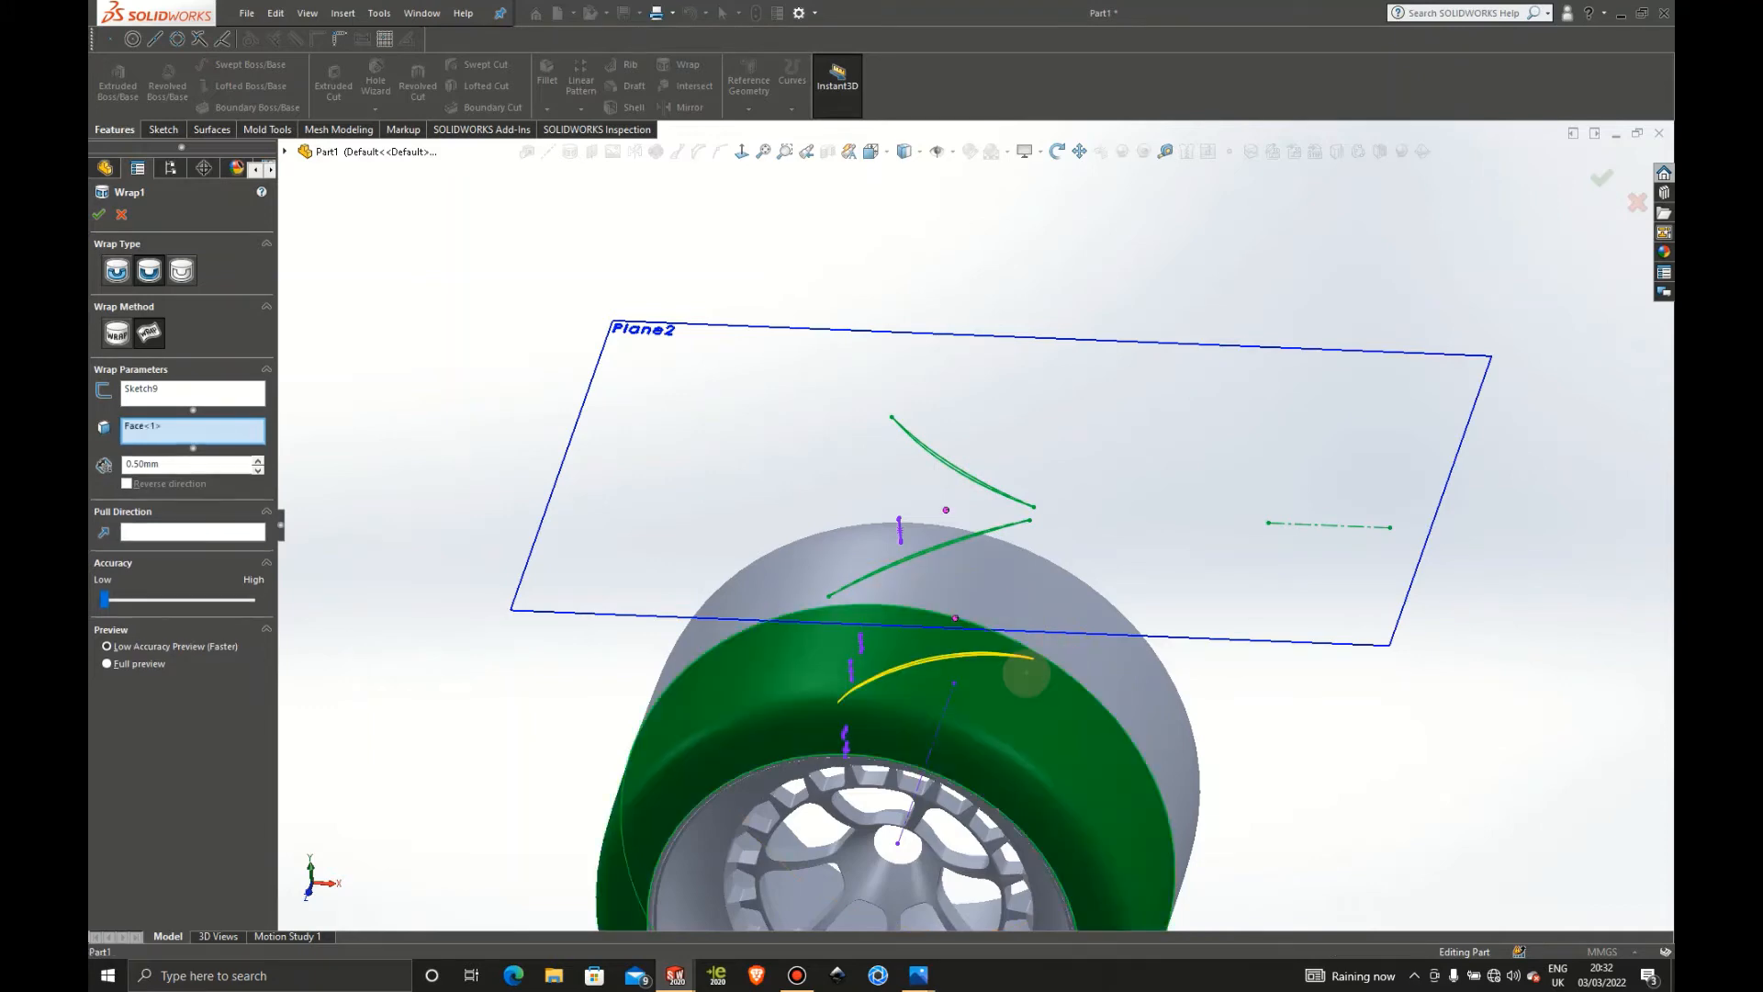
left_click(1028, 632)
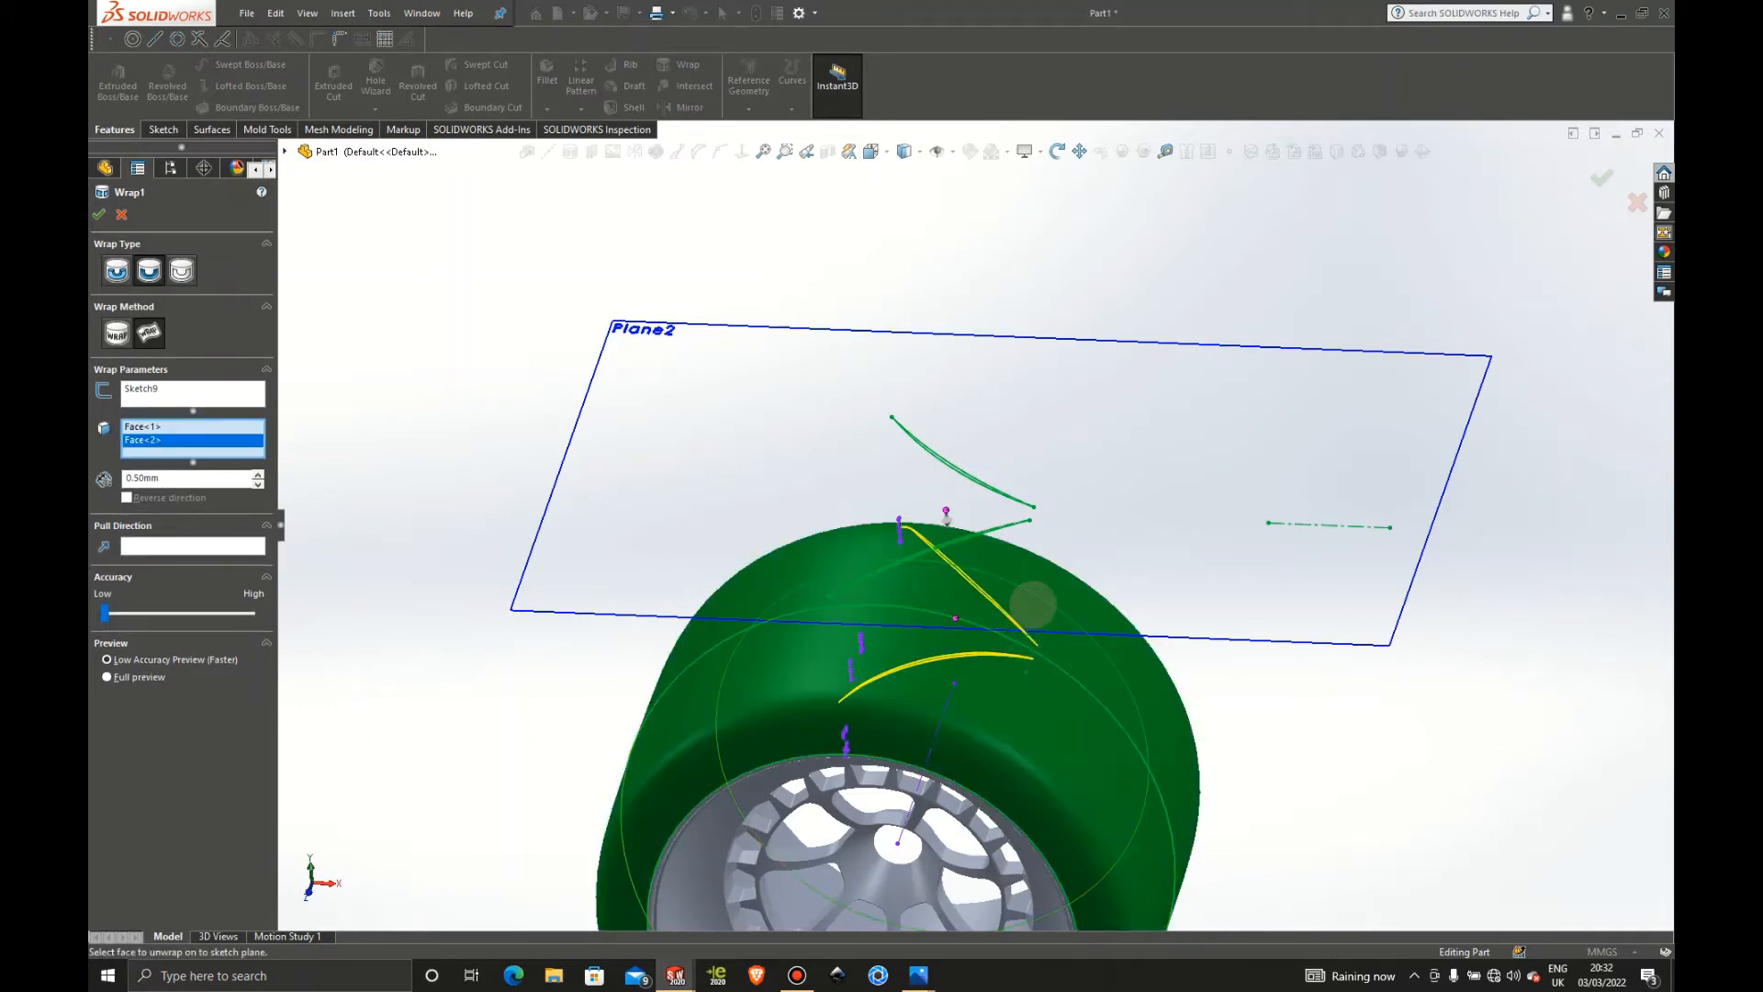
middle_click_drag(1033, 604, 918, 597)
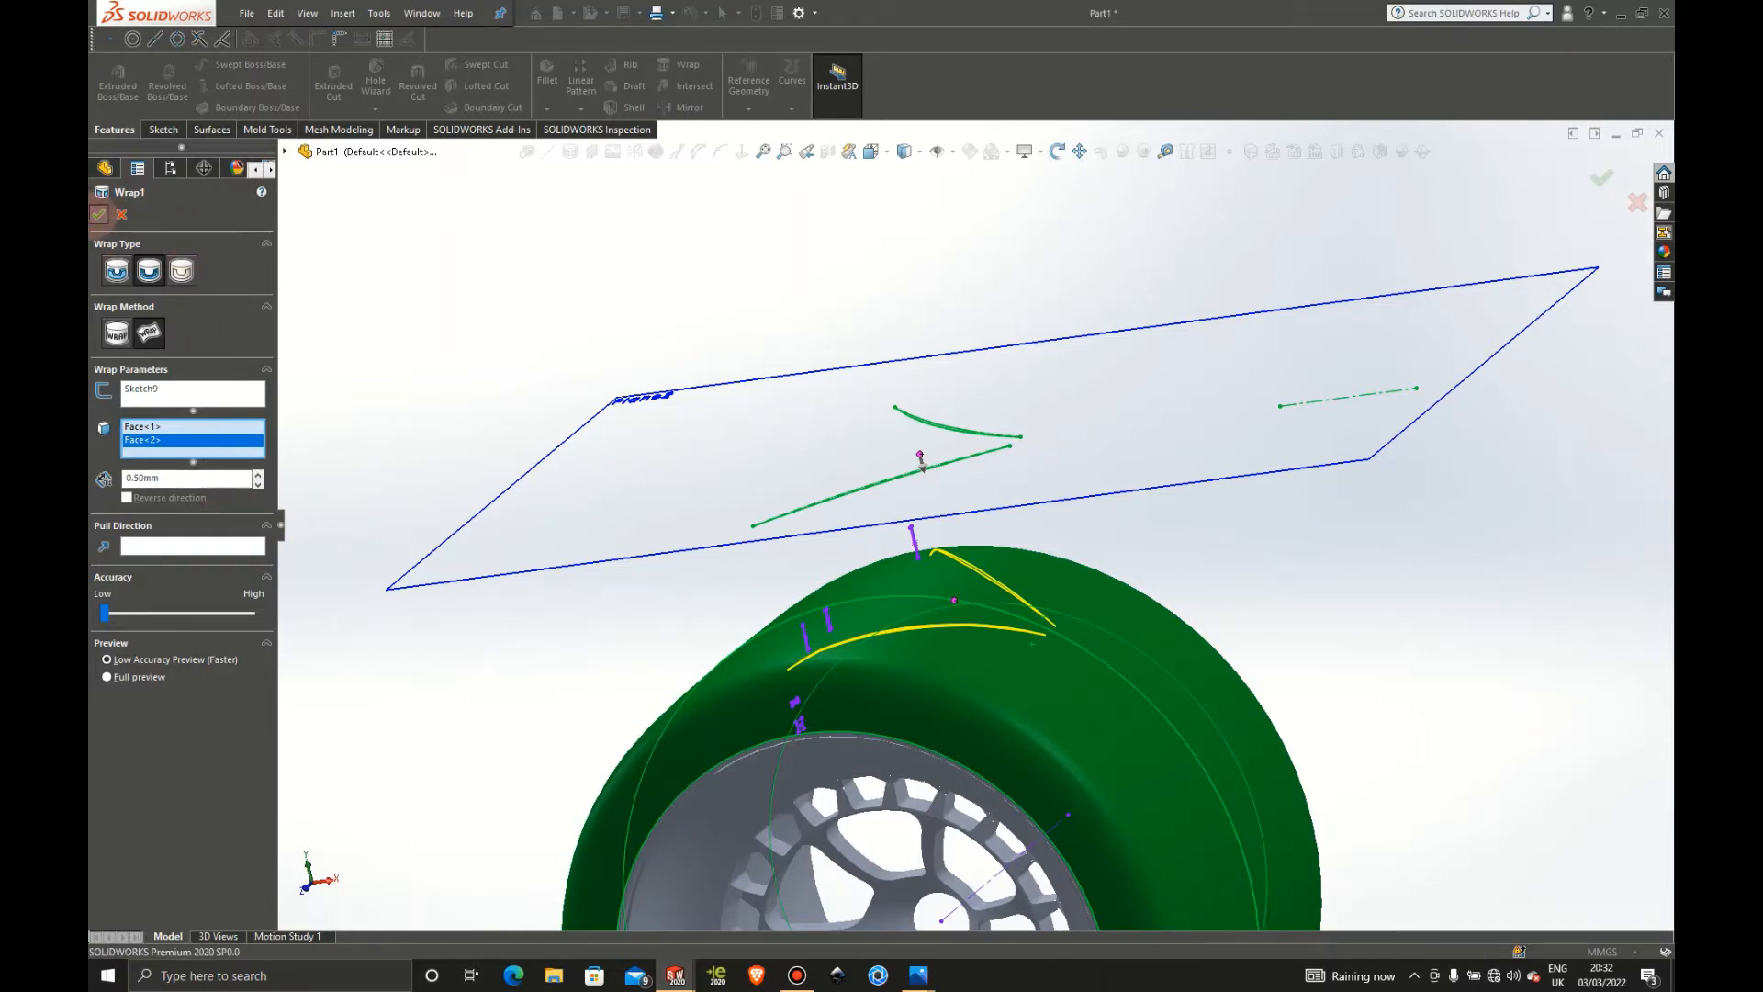
left_click(99, 215)
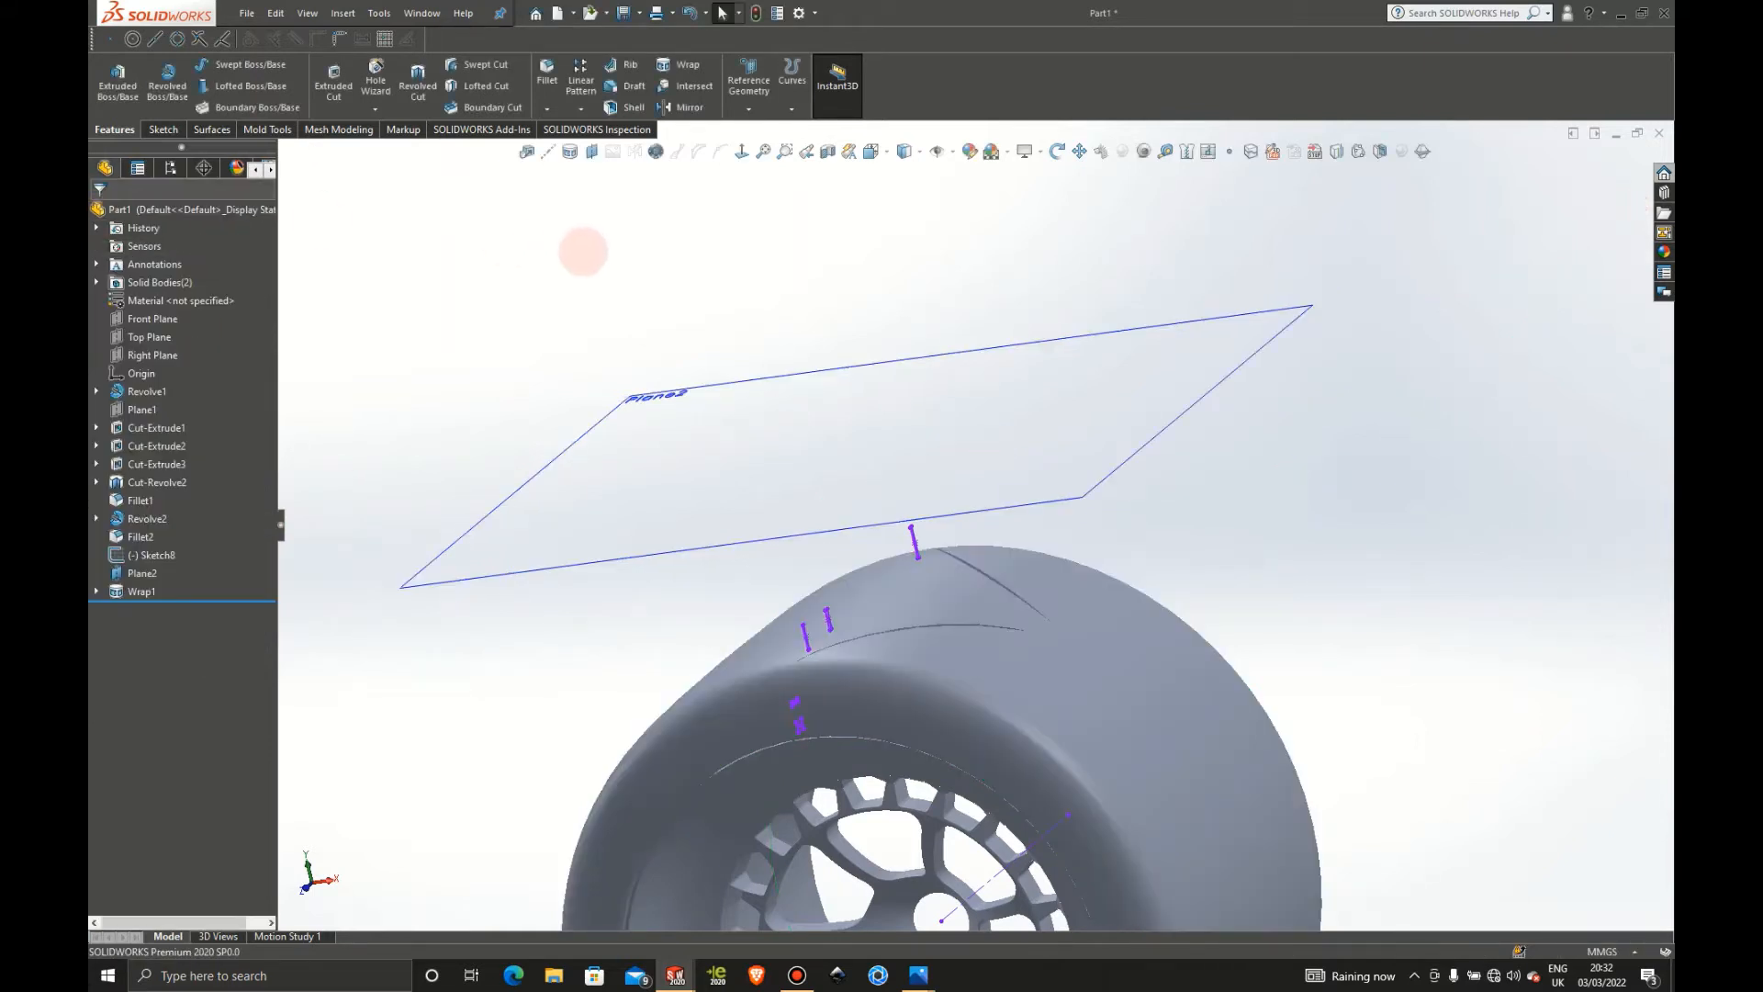
Examine the debossed tread grooves on the tyre up close and reopen the wrap feature's definition for review
scroll(834, 622, "down", 3)
mouse_move(863, 603)
middle_mouse_down()
mouse_move(1126, 732)
mouse_move(991, 630)
mouse_move(1011, 685)
mouse_move(983, 658)
mouse_move(964, 578)
mouse_move(1019, 582)
mouse_move(987, 531)
mouse_move(968, 575)
mouse_move(984, 601)
middle_mouse_up()
scroll(965, 591, "down", 3)
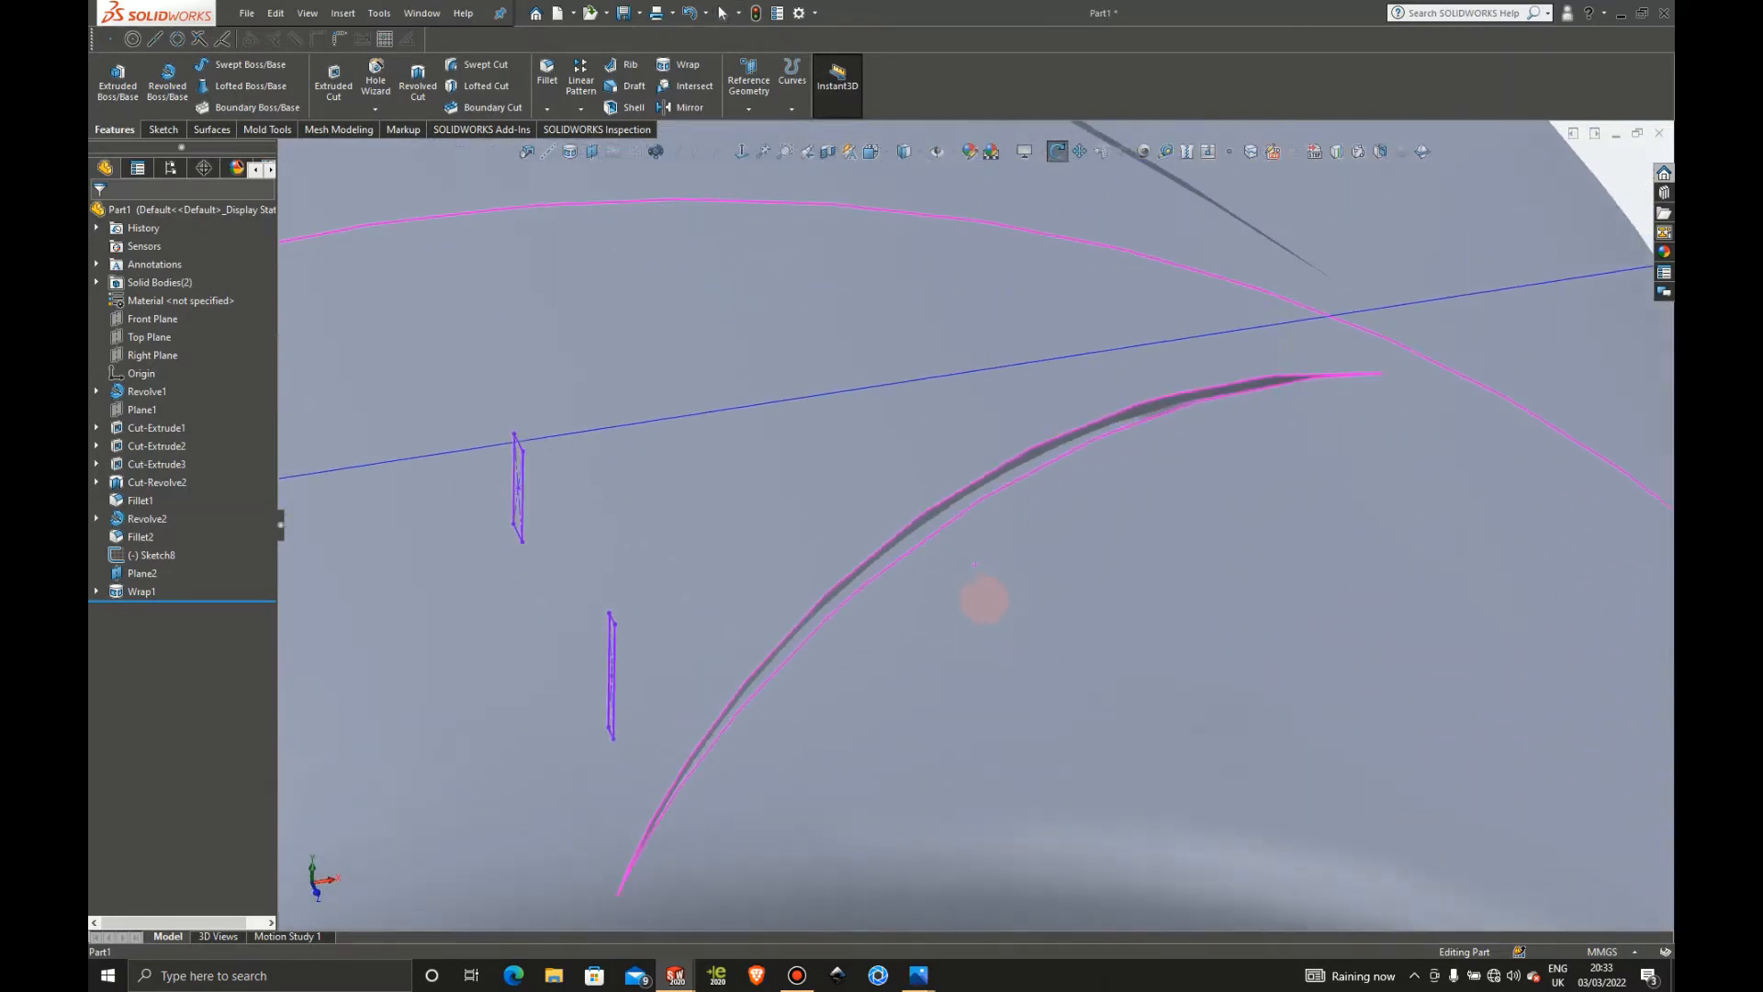
scroll(1135, 542, "up", 5)
middle_click_drag(1160, 532, 708, 453)
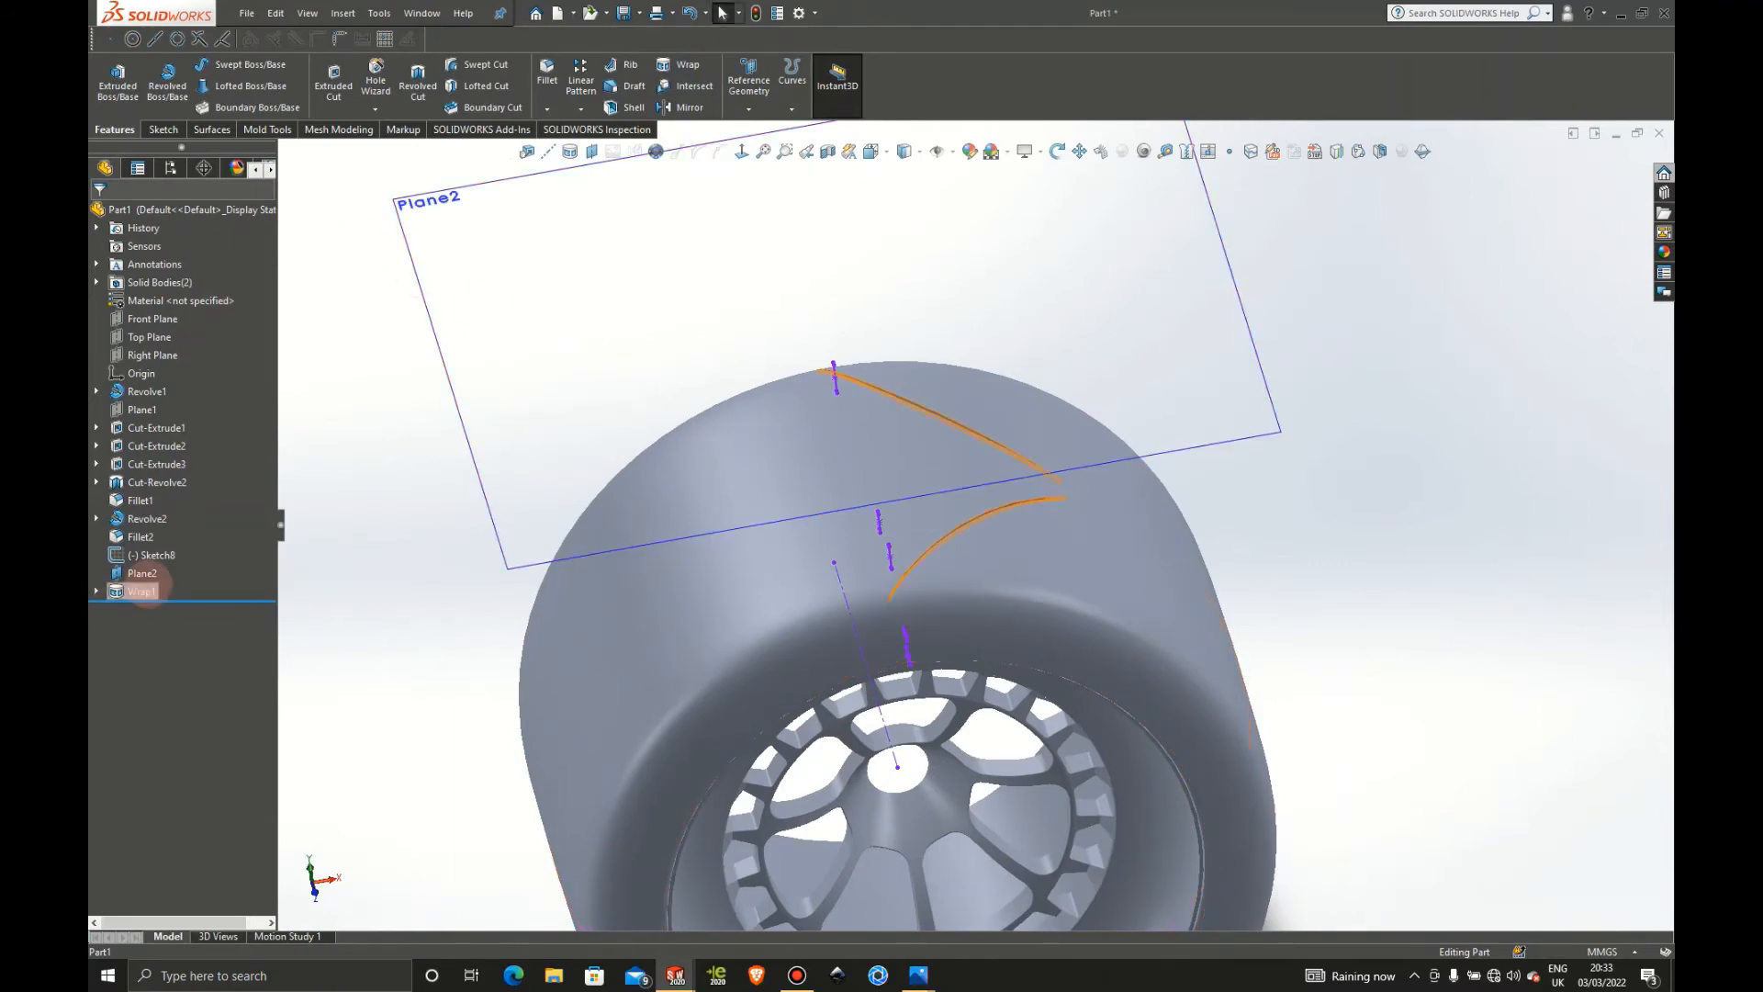
right_click(143, 591)
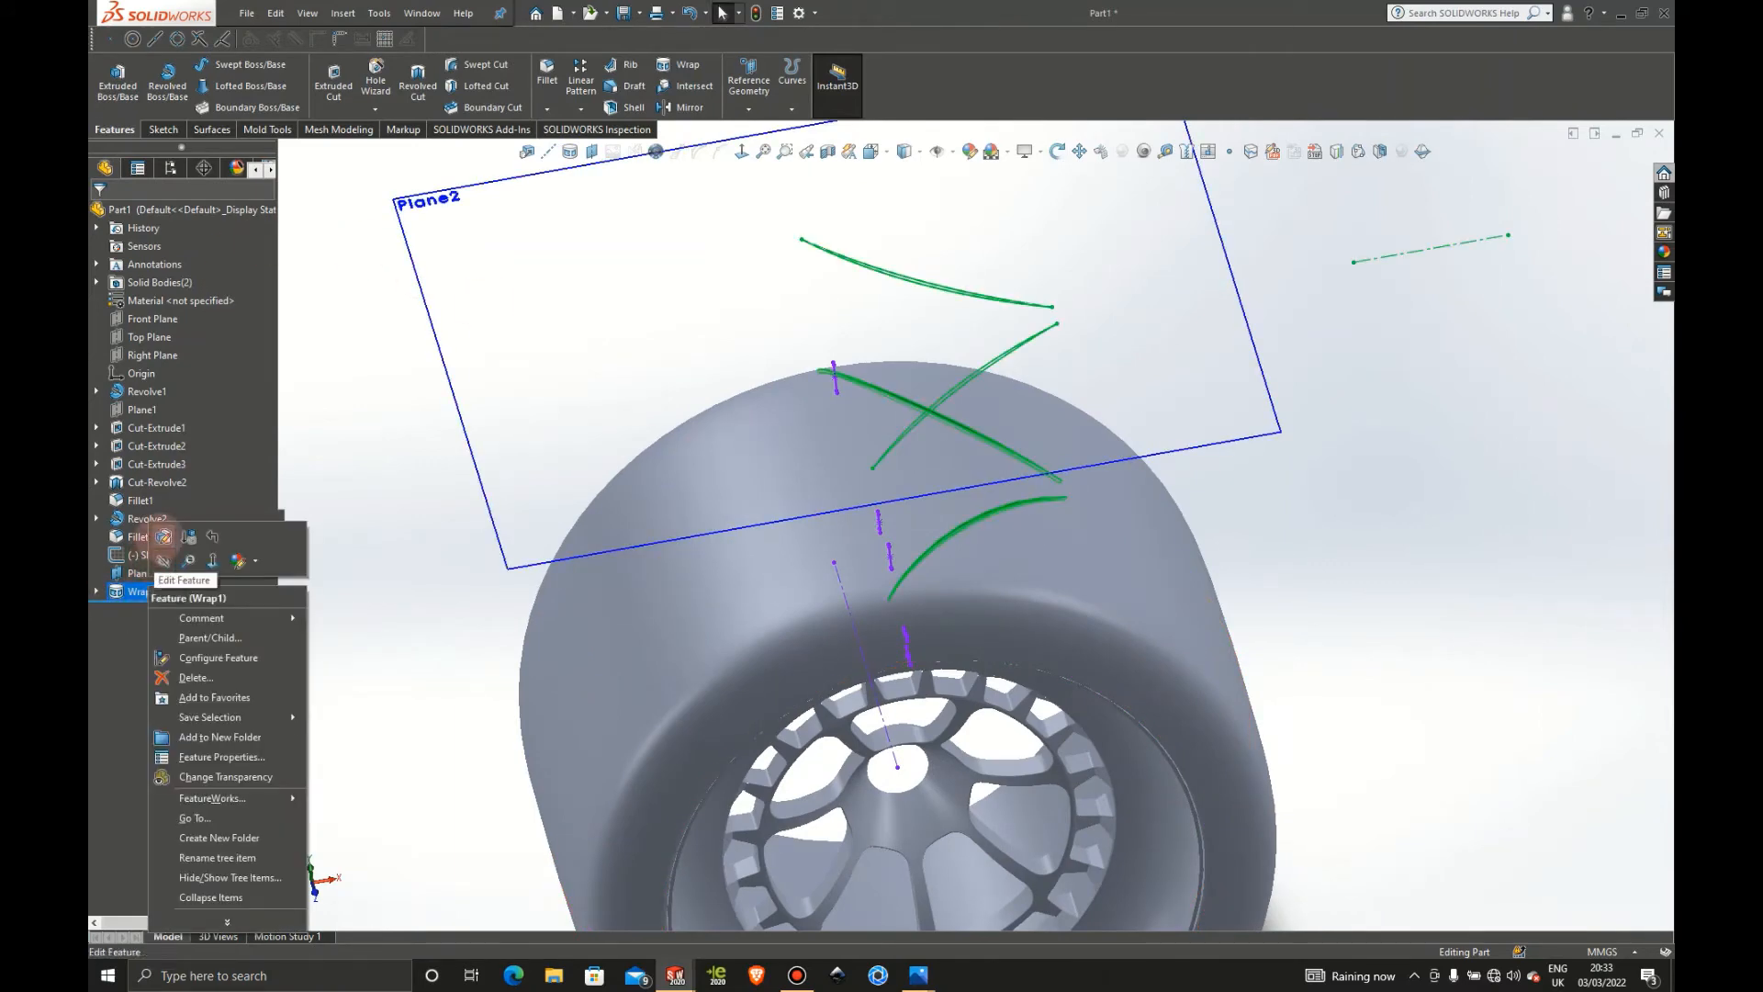
left_click(161, 537)
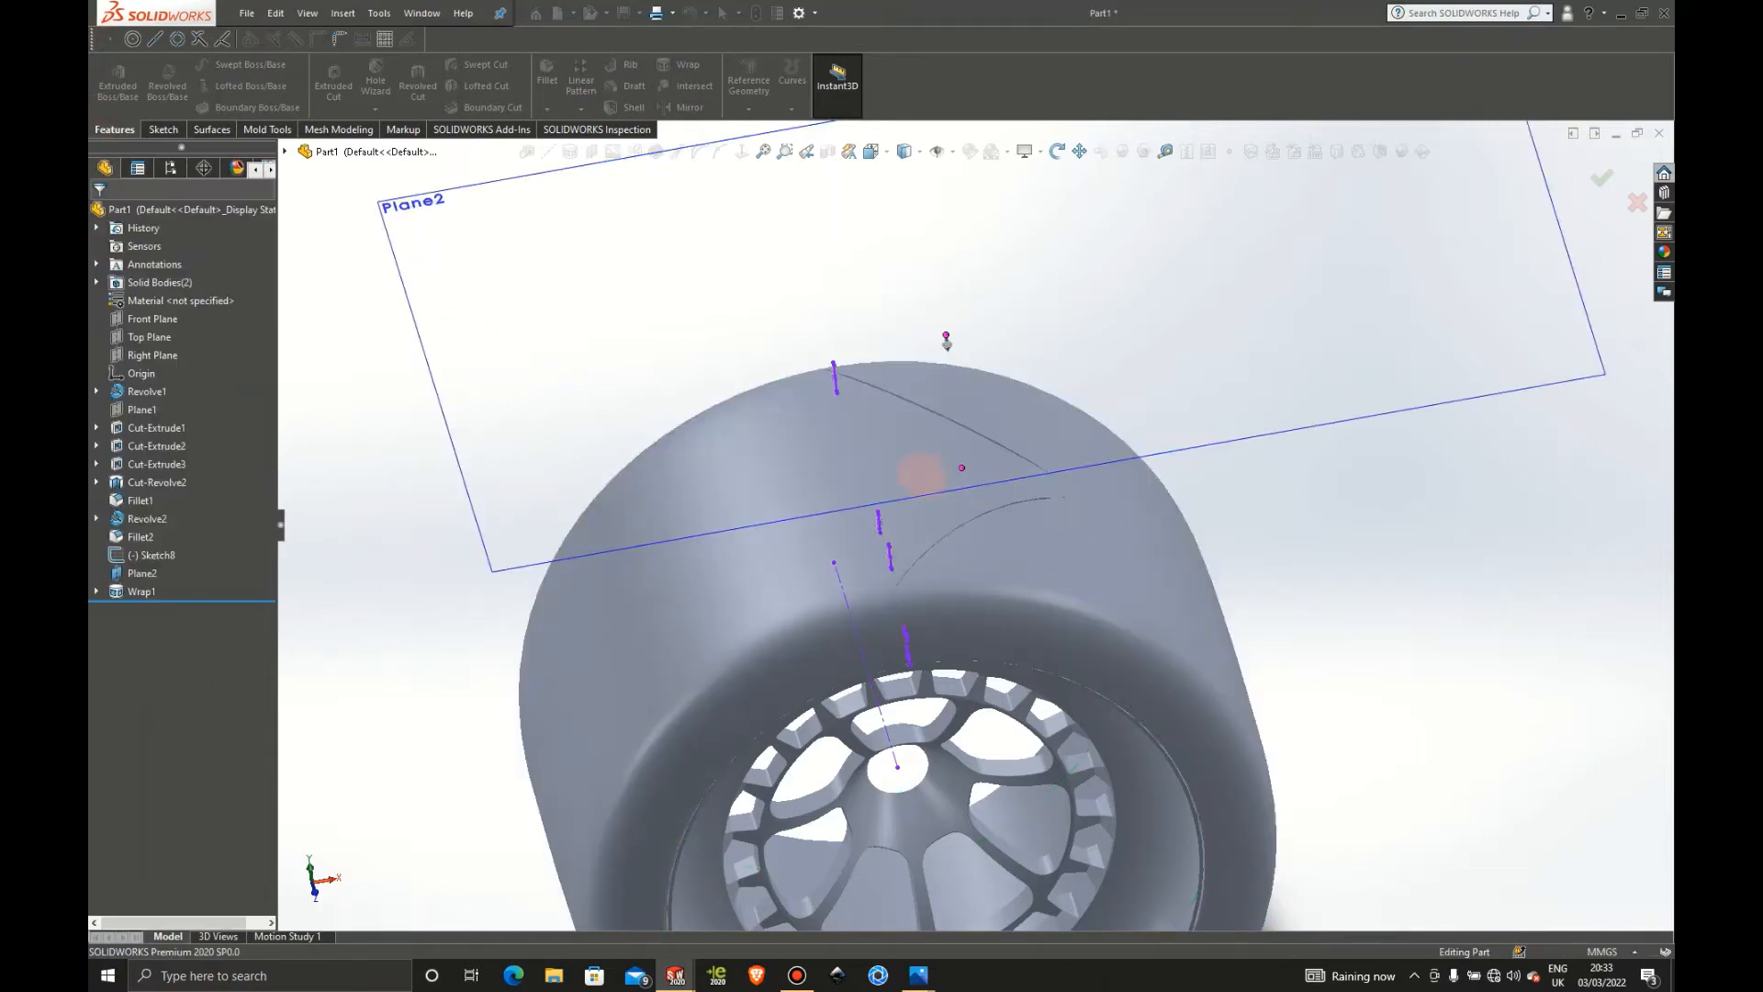
scroll(918, 473, "down", 3)
middle_click_drag(1137, 584, 1088, 522)
scroll(1088, 522, "up", 8)
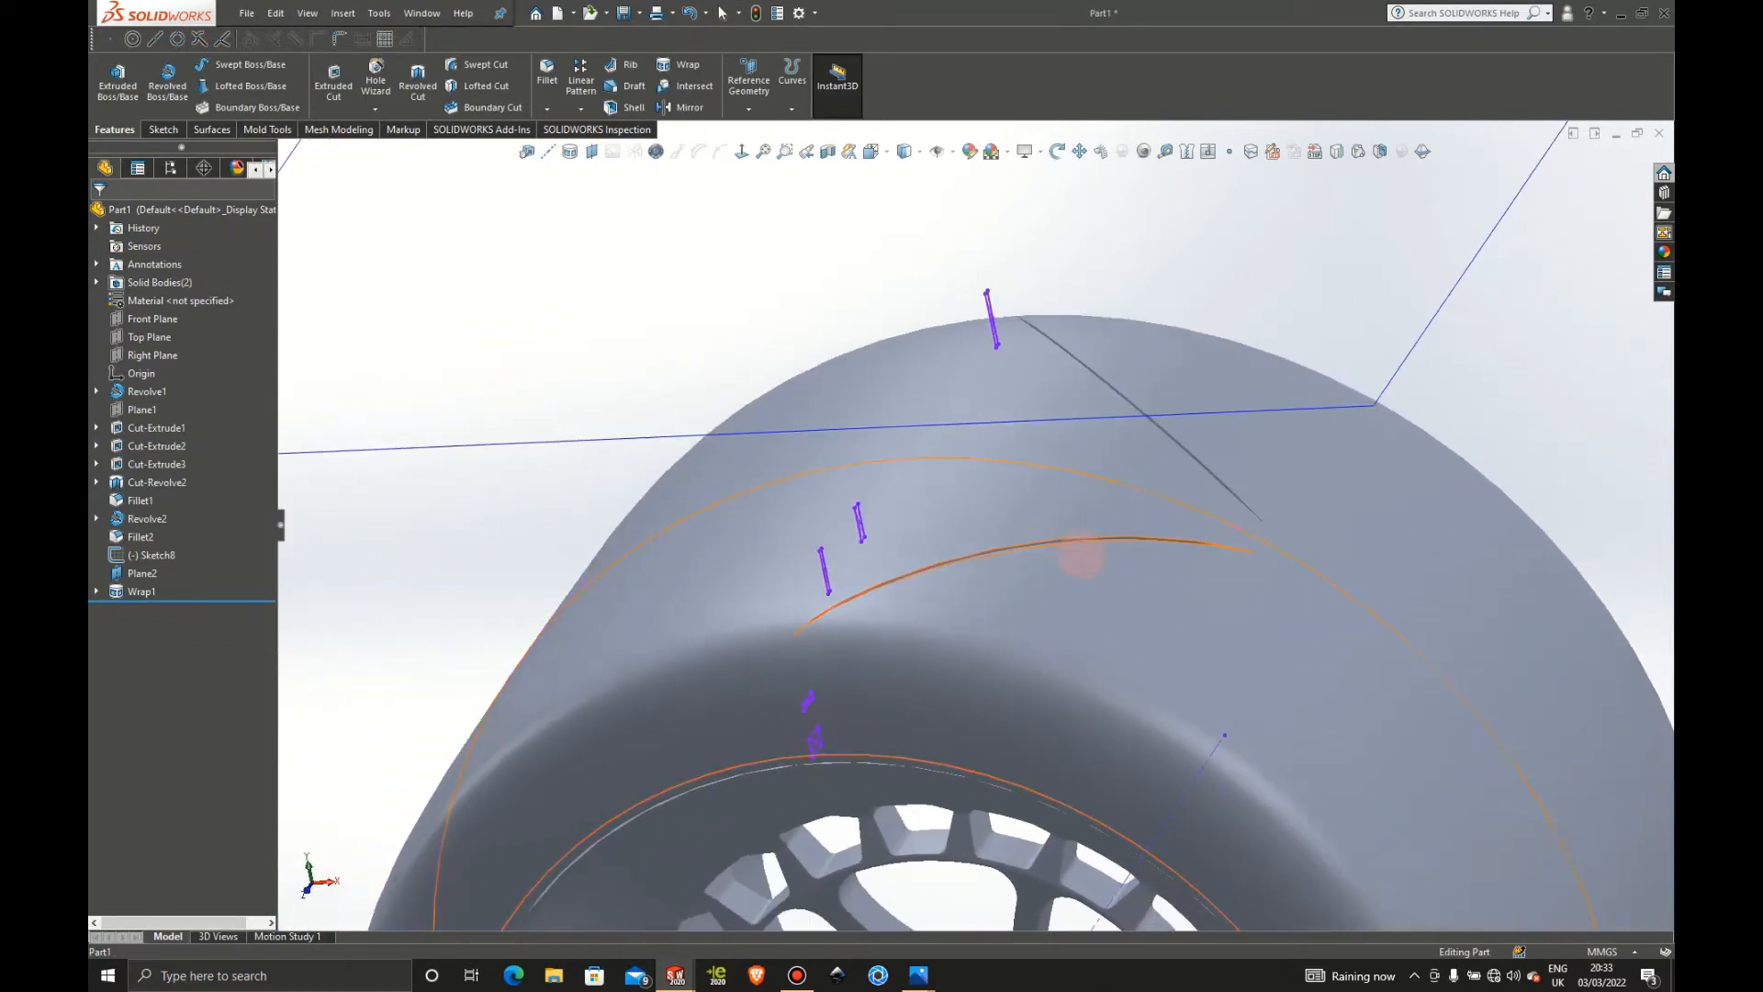
middle_click_drag(937, 541, 897, 576)
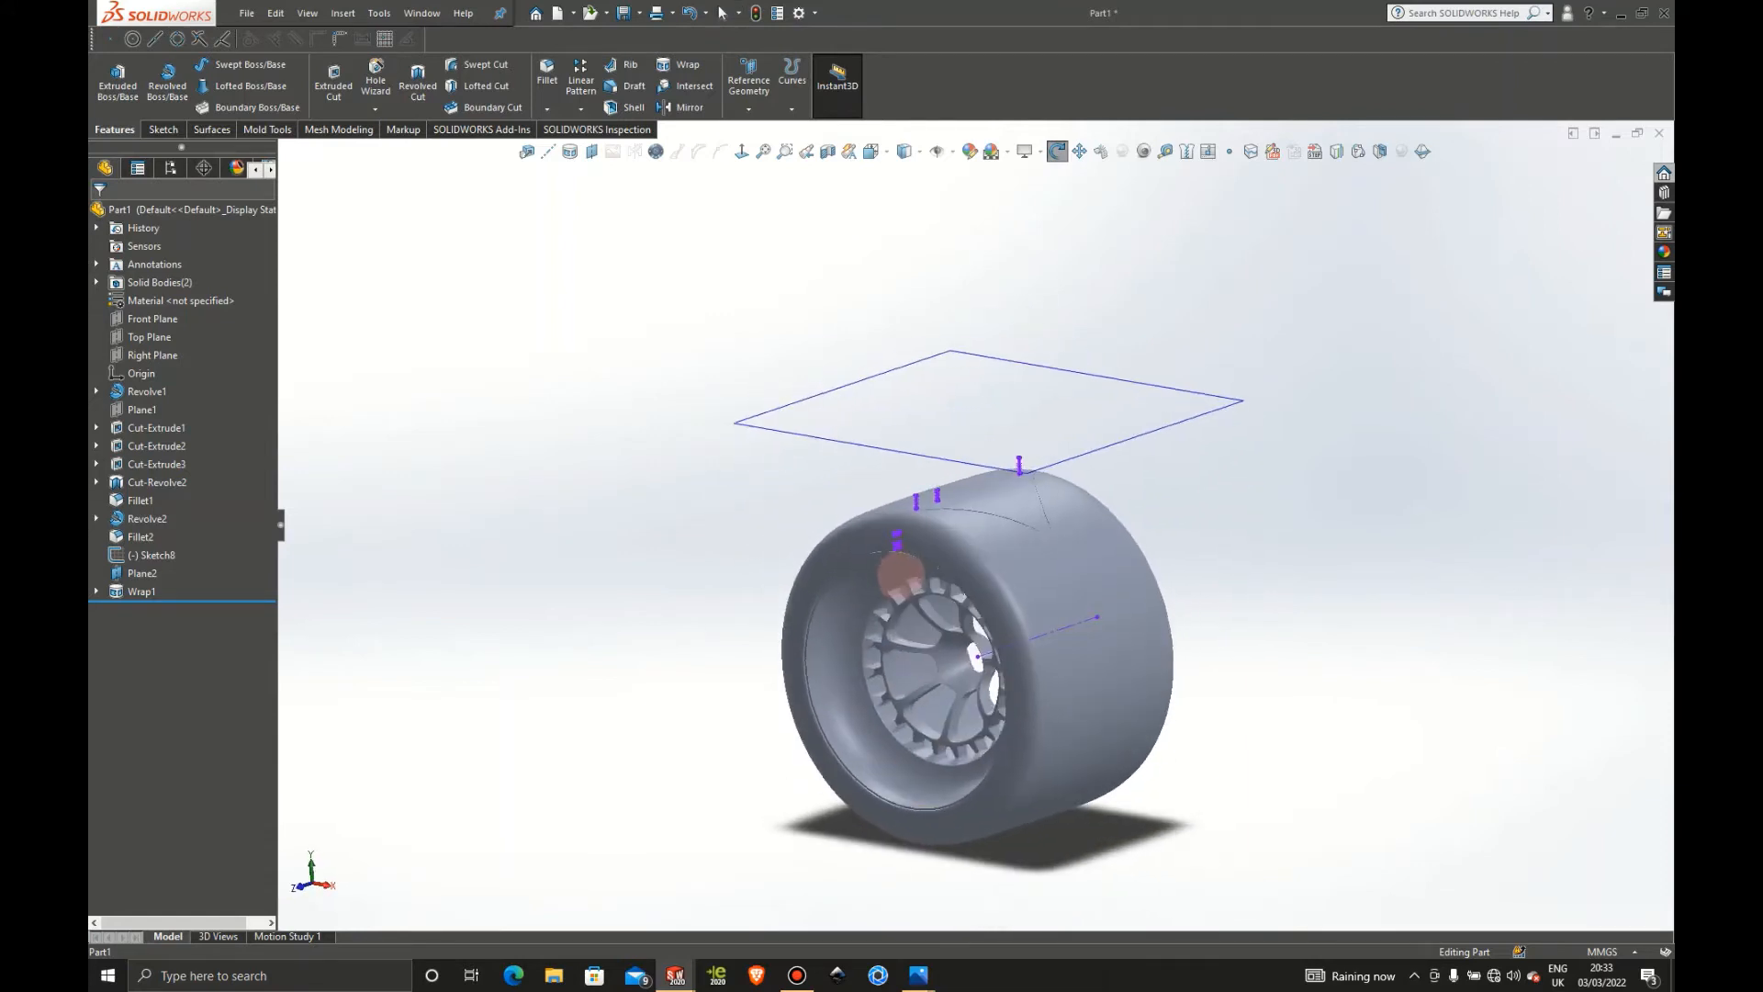
Start a circular pattern about the circular edge of the tyre's side opening and clear the mistakenly picked fillet features
scroll(1074, 528, "down", 4)
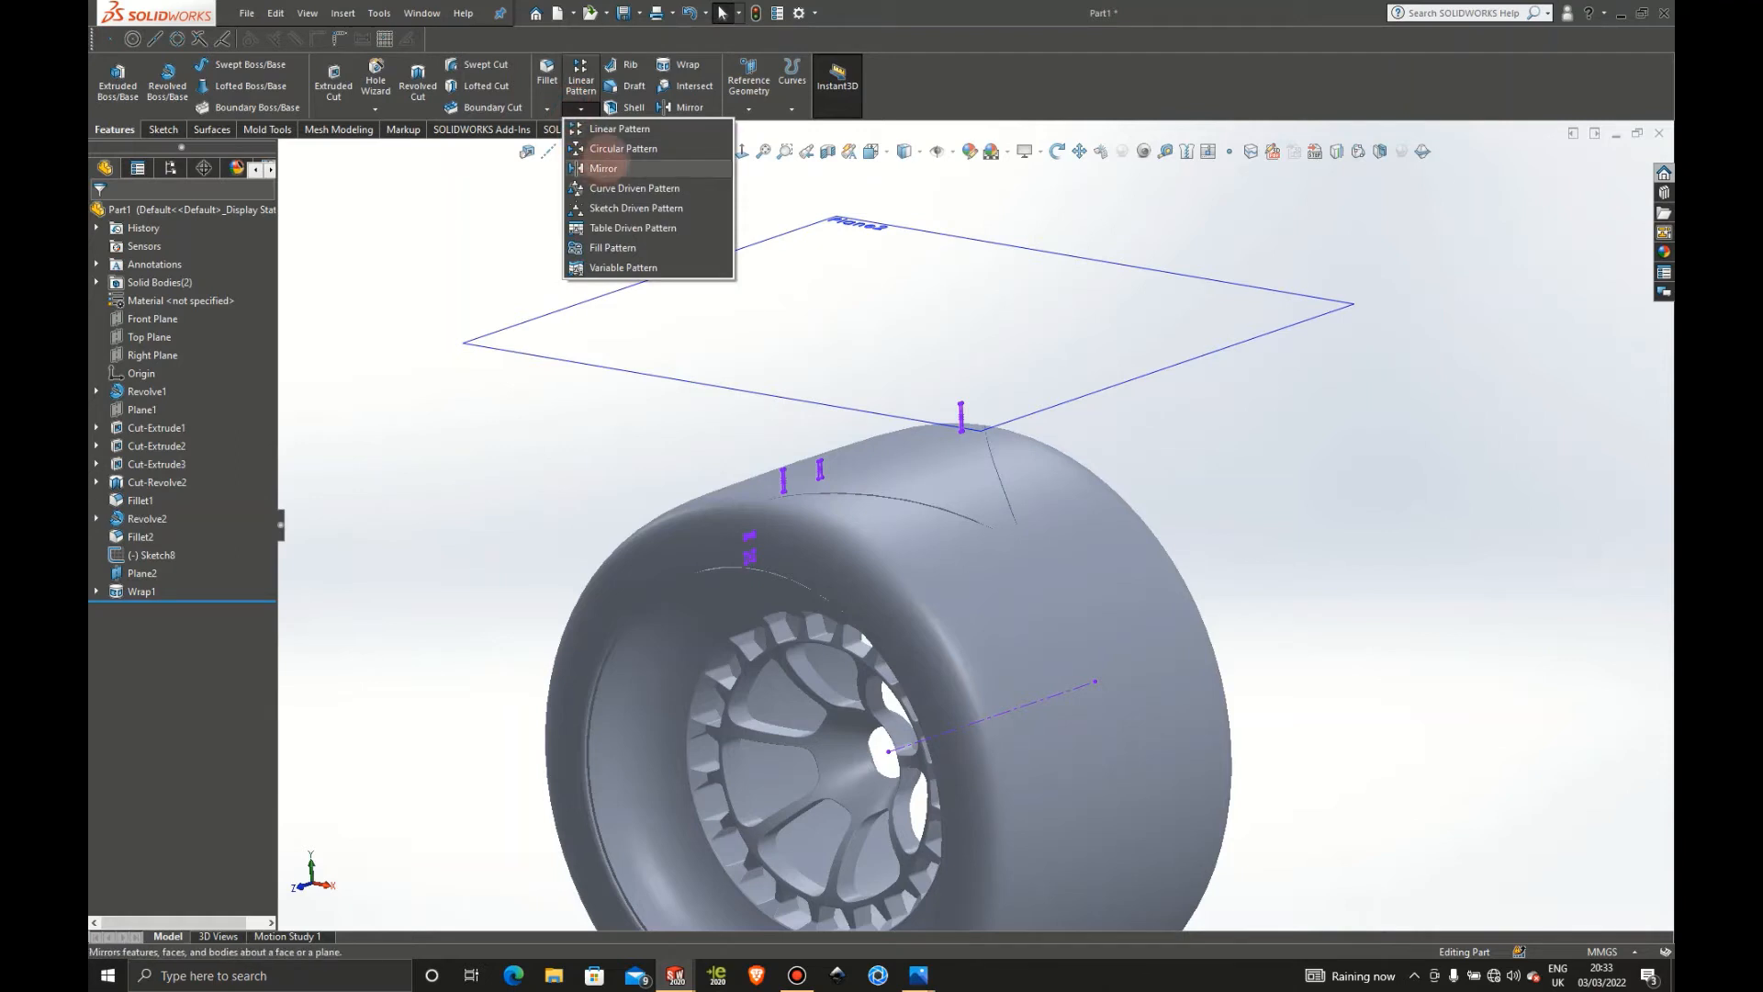
left_click(611, 152)
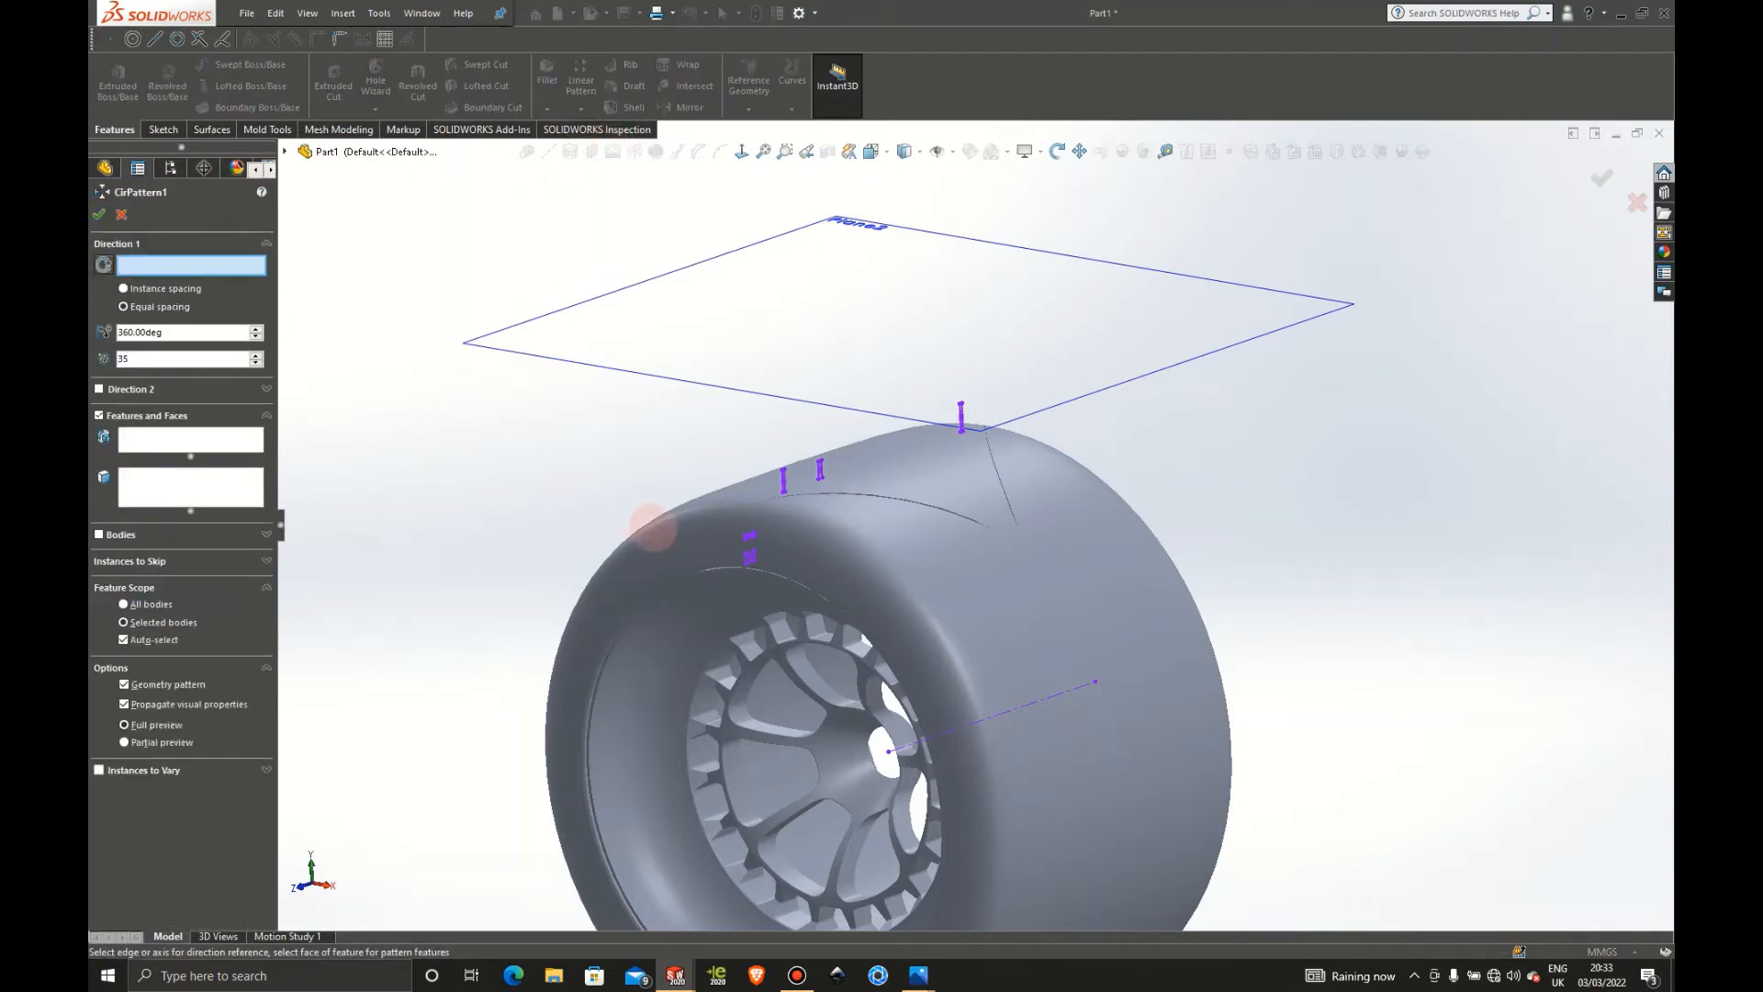
left_click(726, 579)
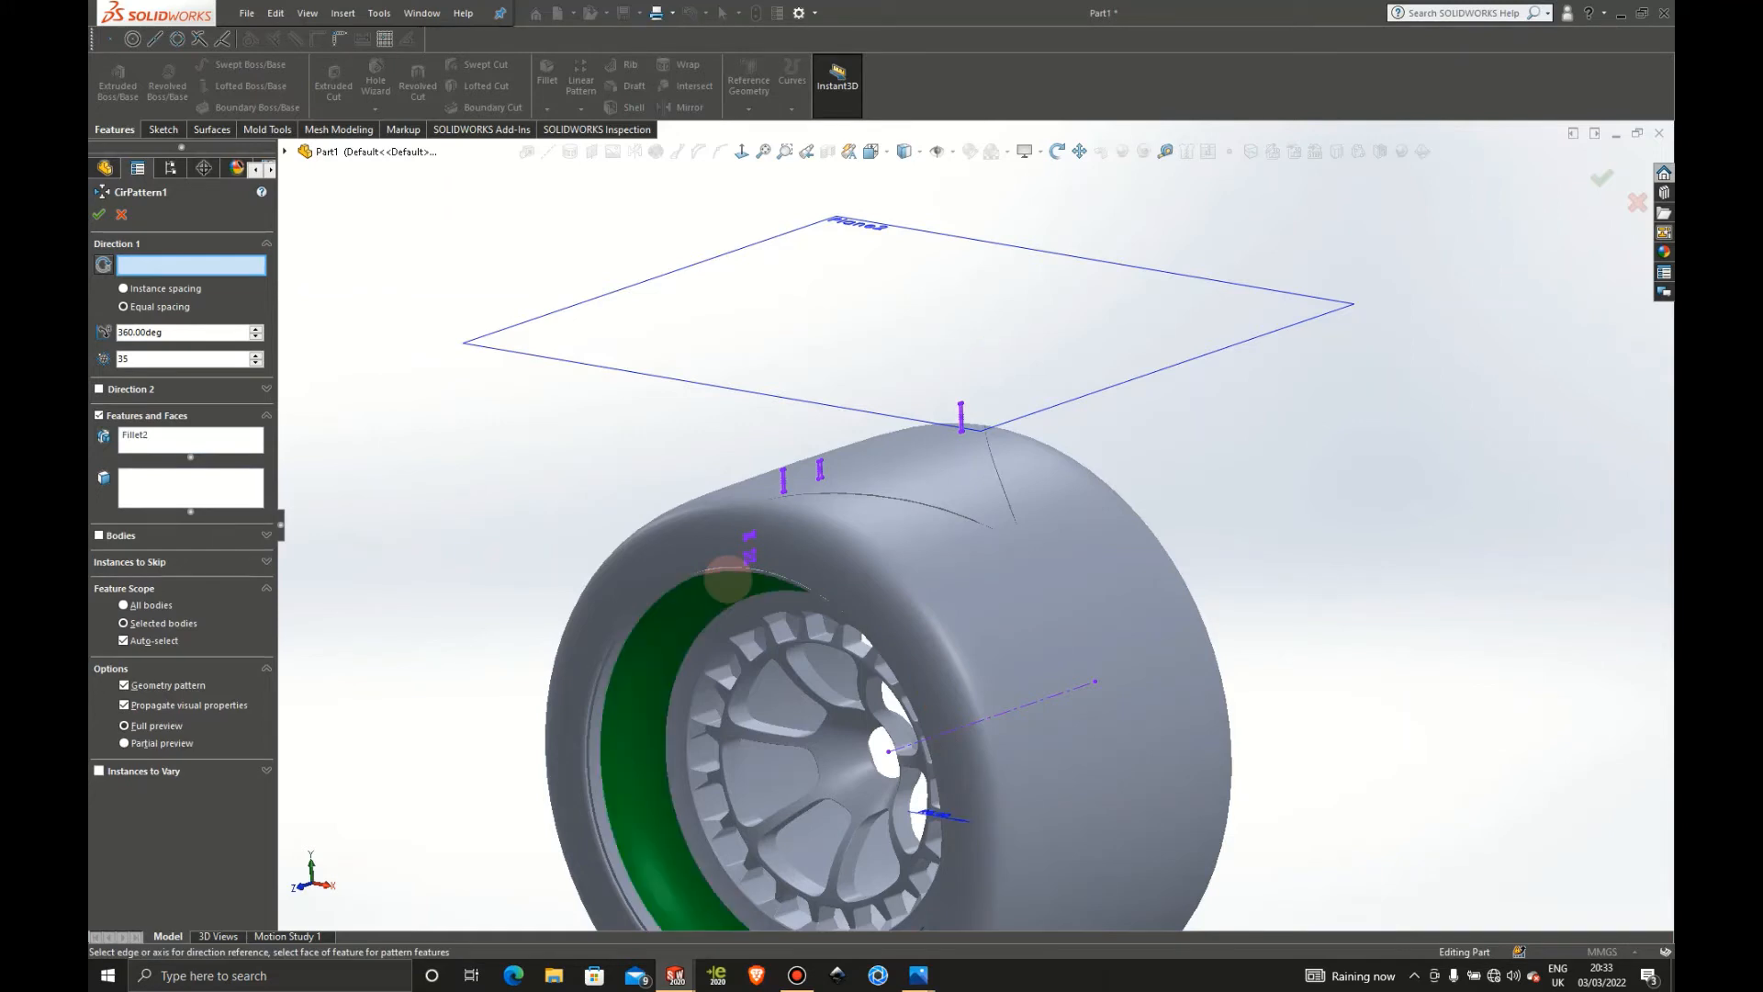
left_click(727, 579)
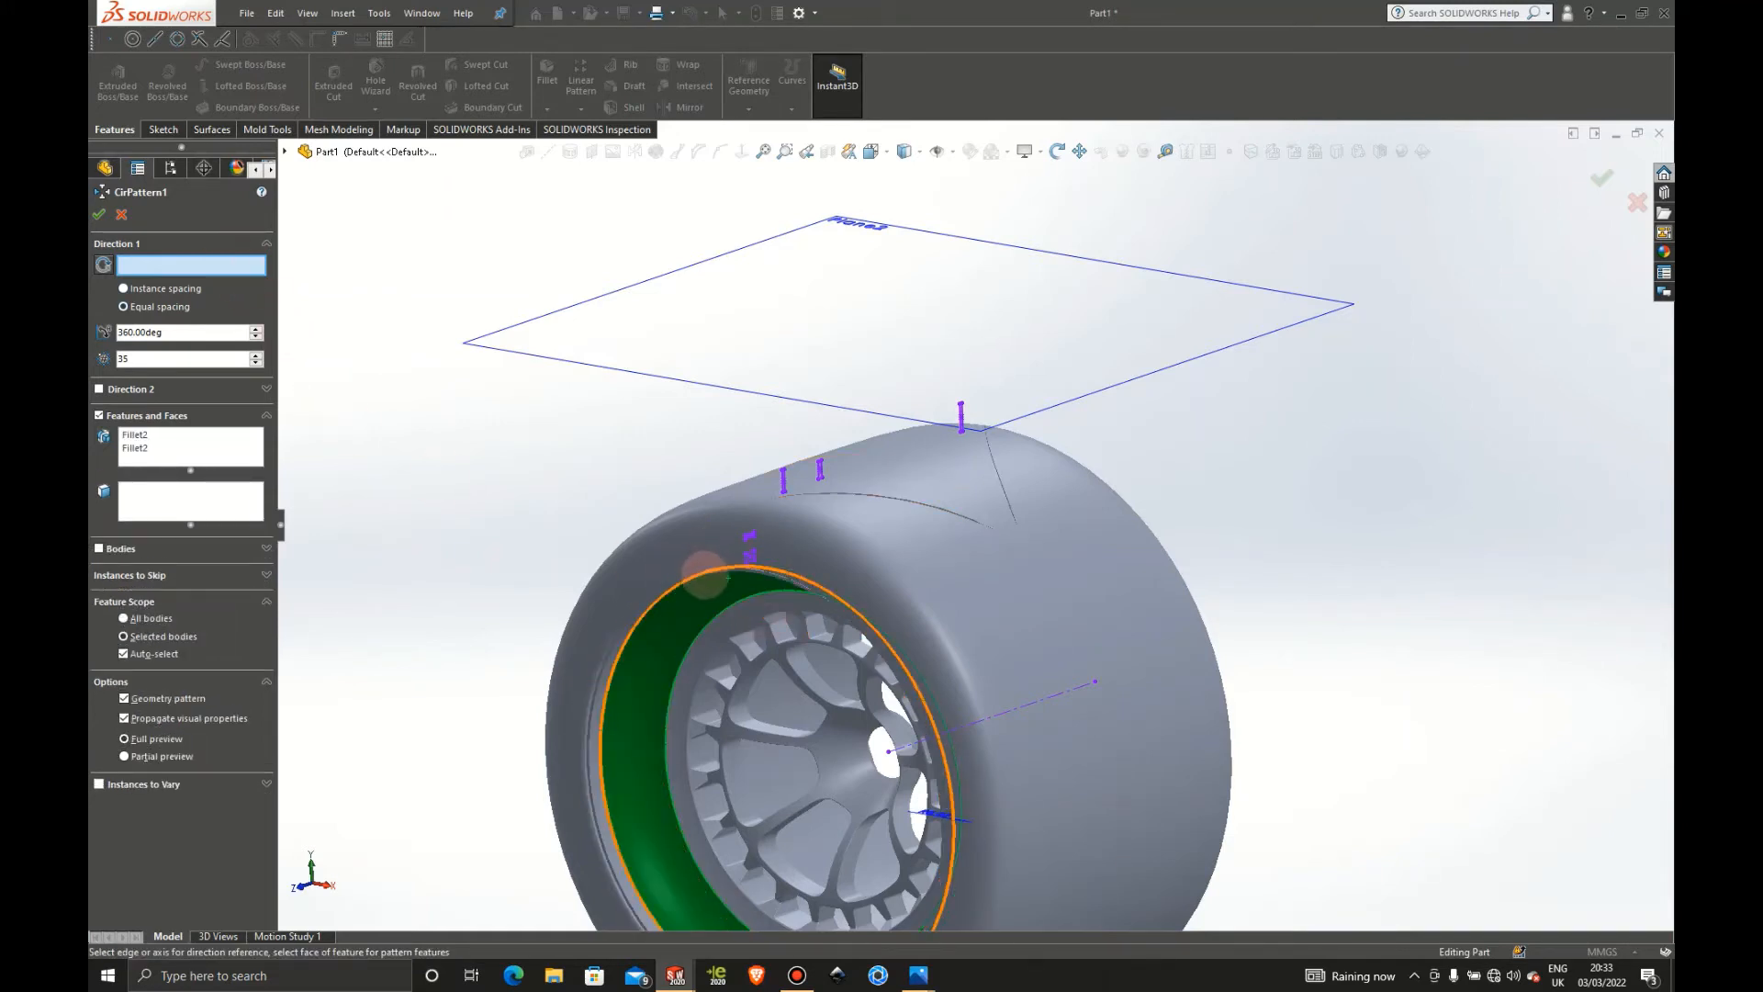
left_click(705, 572)
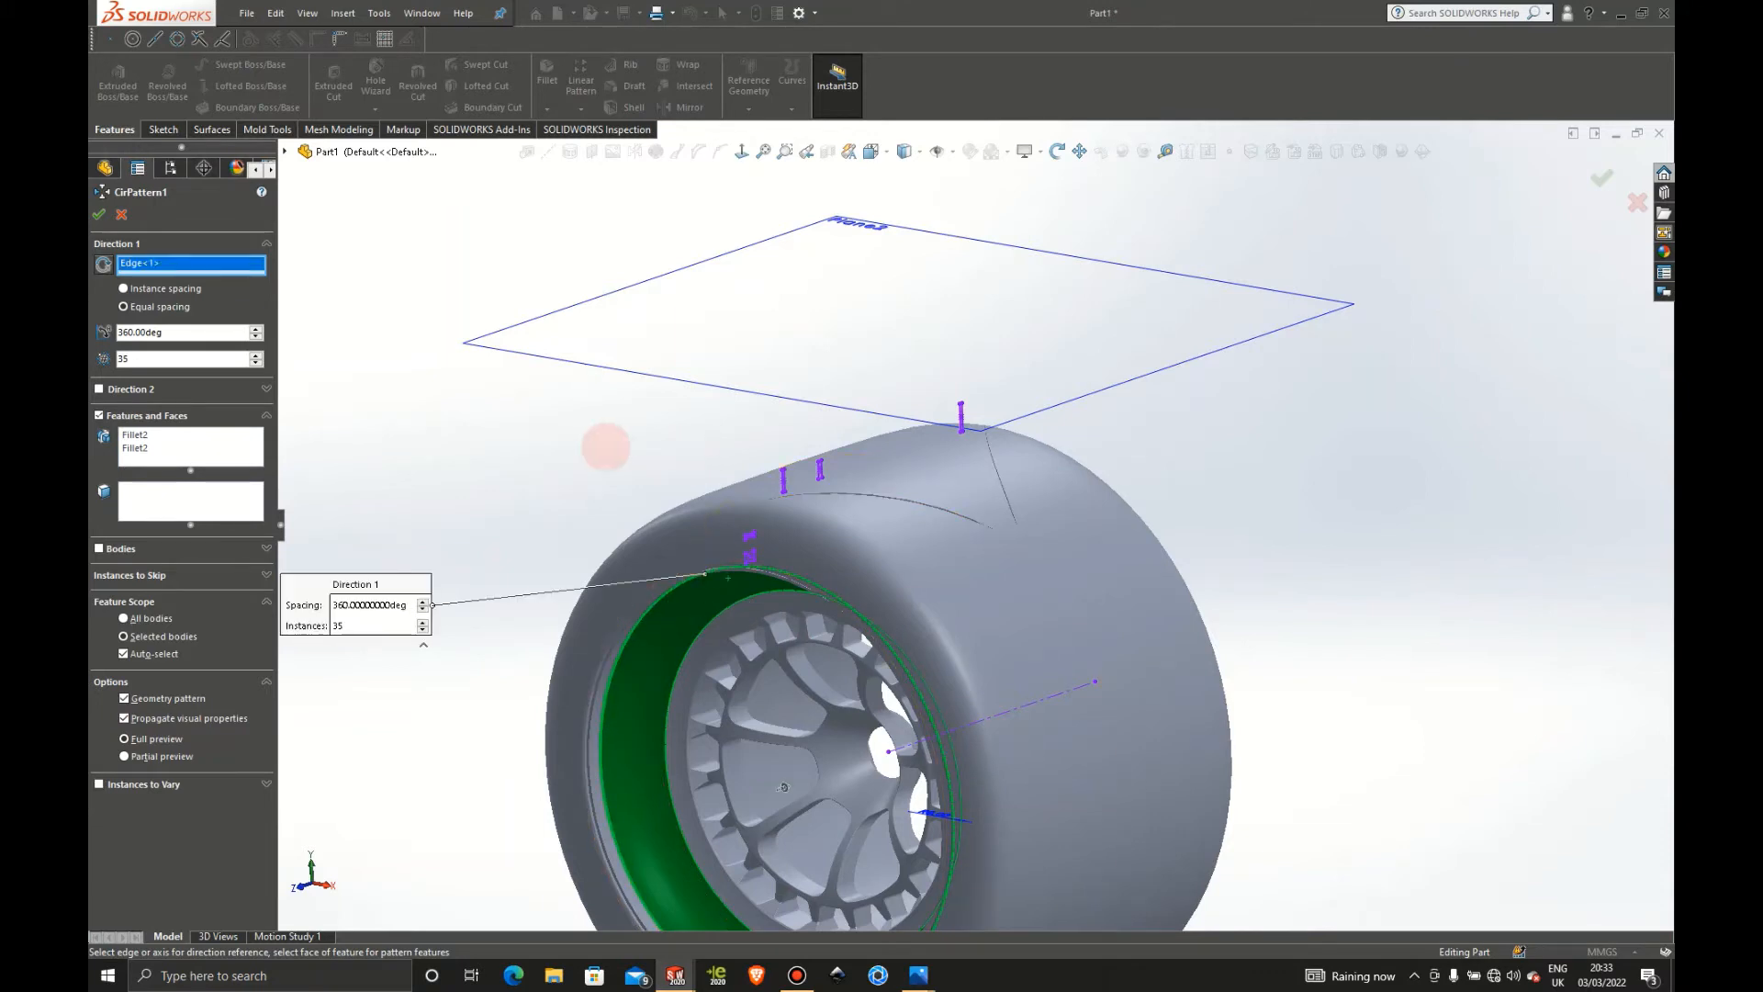
right_click(229, 448)
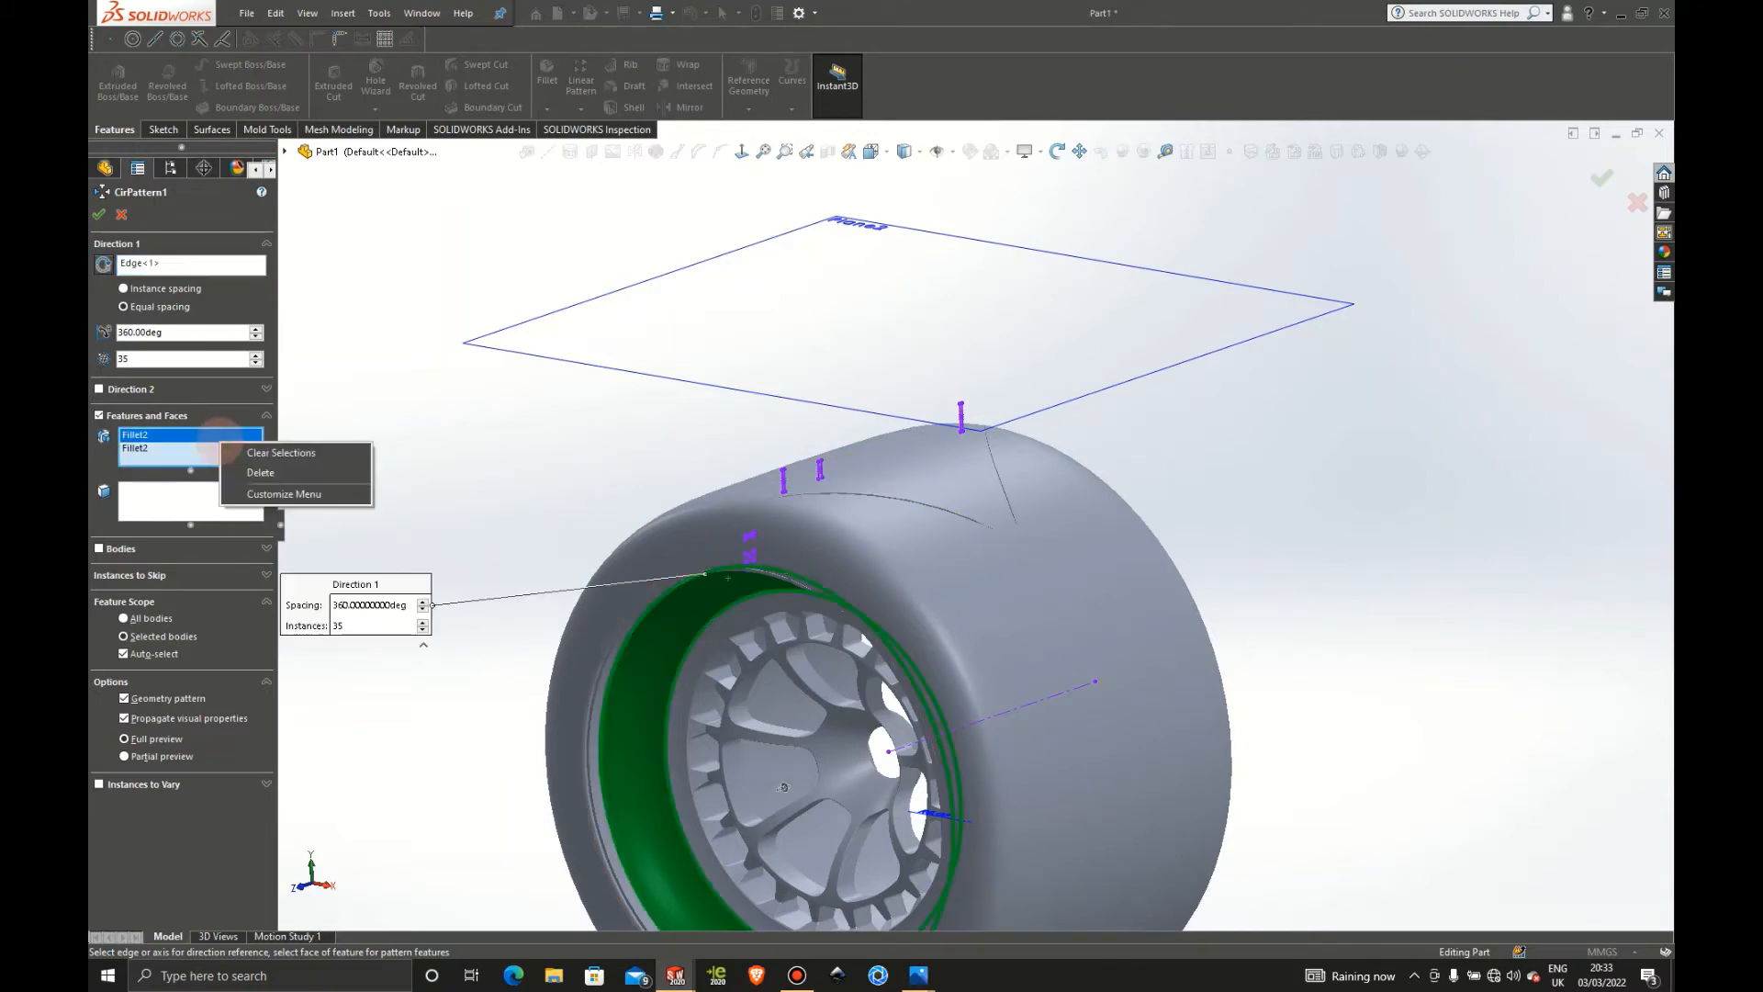
left_click(316, 451)
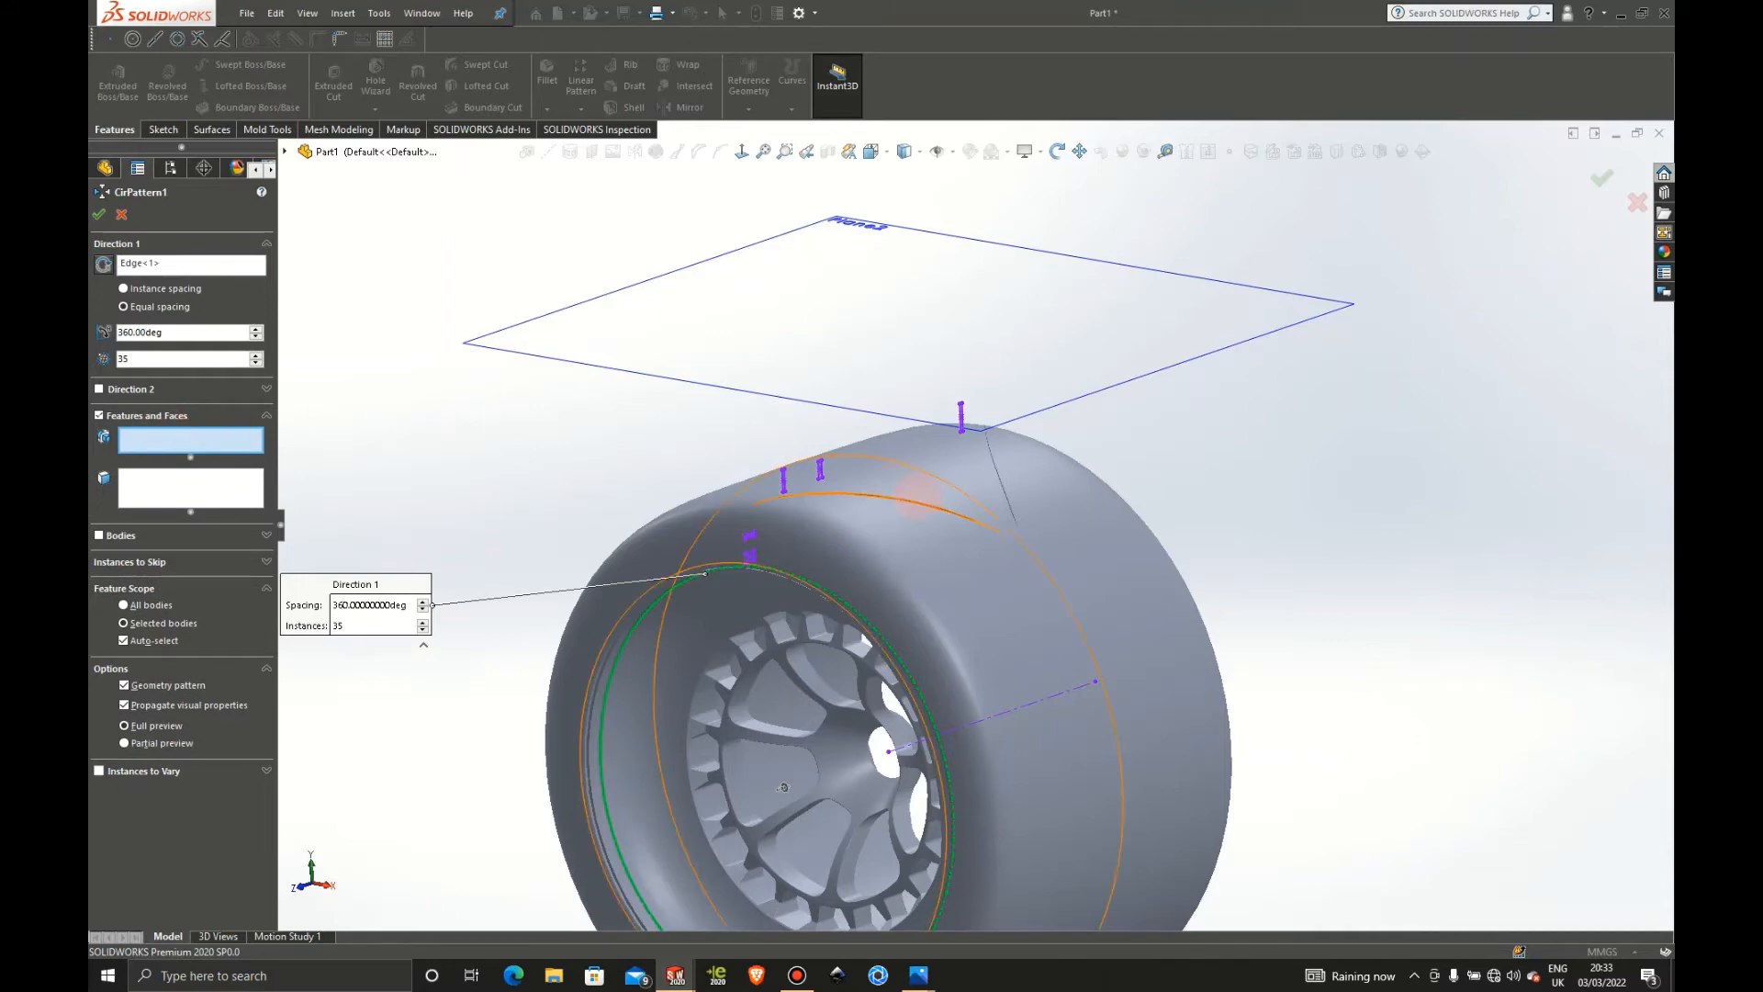
Choose the debossed tread wrap, Wrap1, as the feature to repeat in the circular pattern
scroll(900, 507, "down", 4)
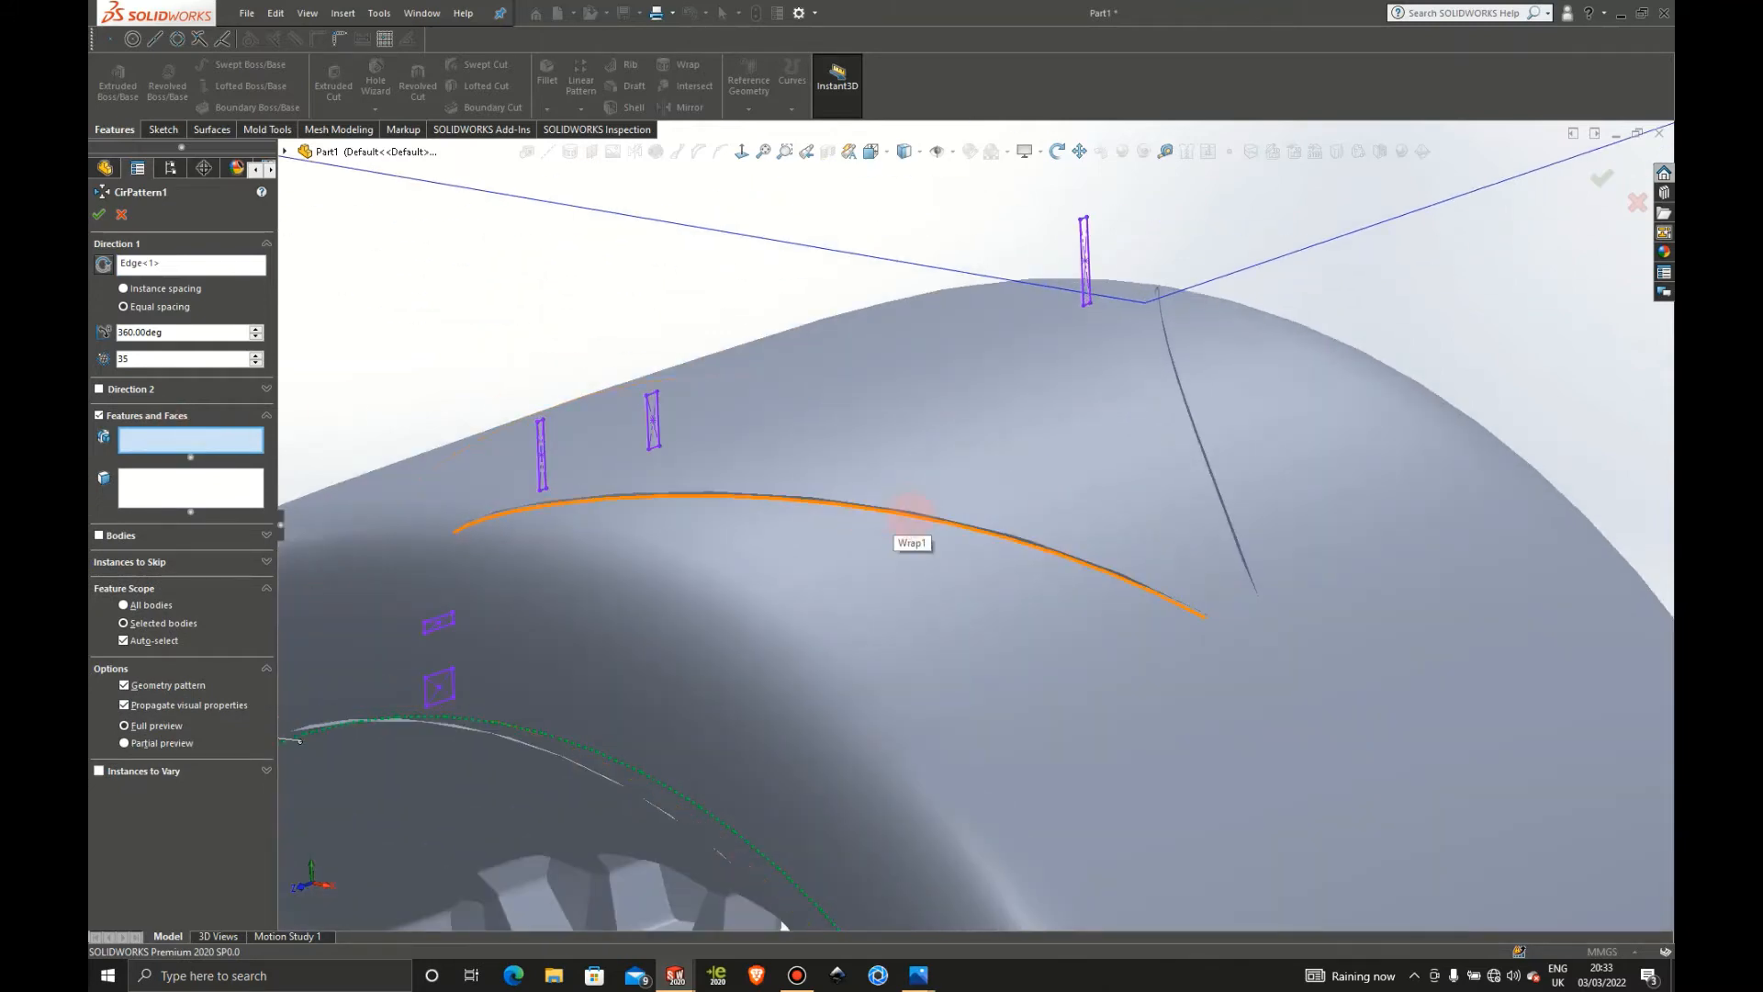
scroll(900, 500, "down", 5)
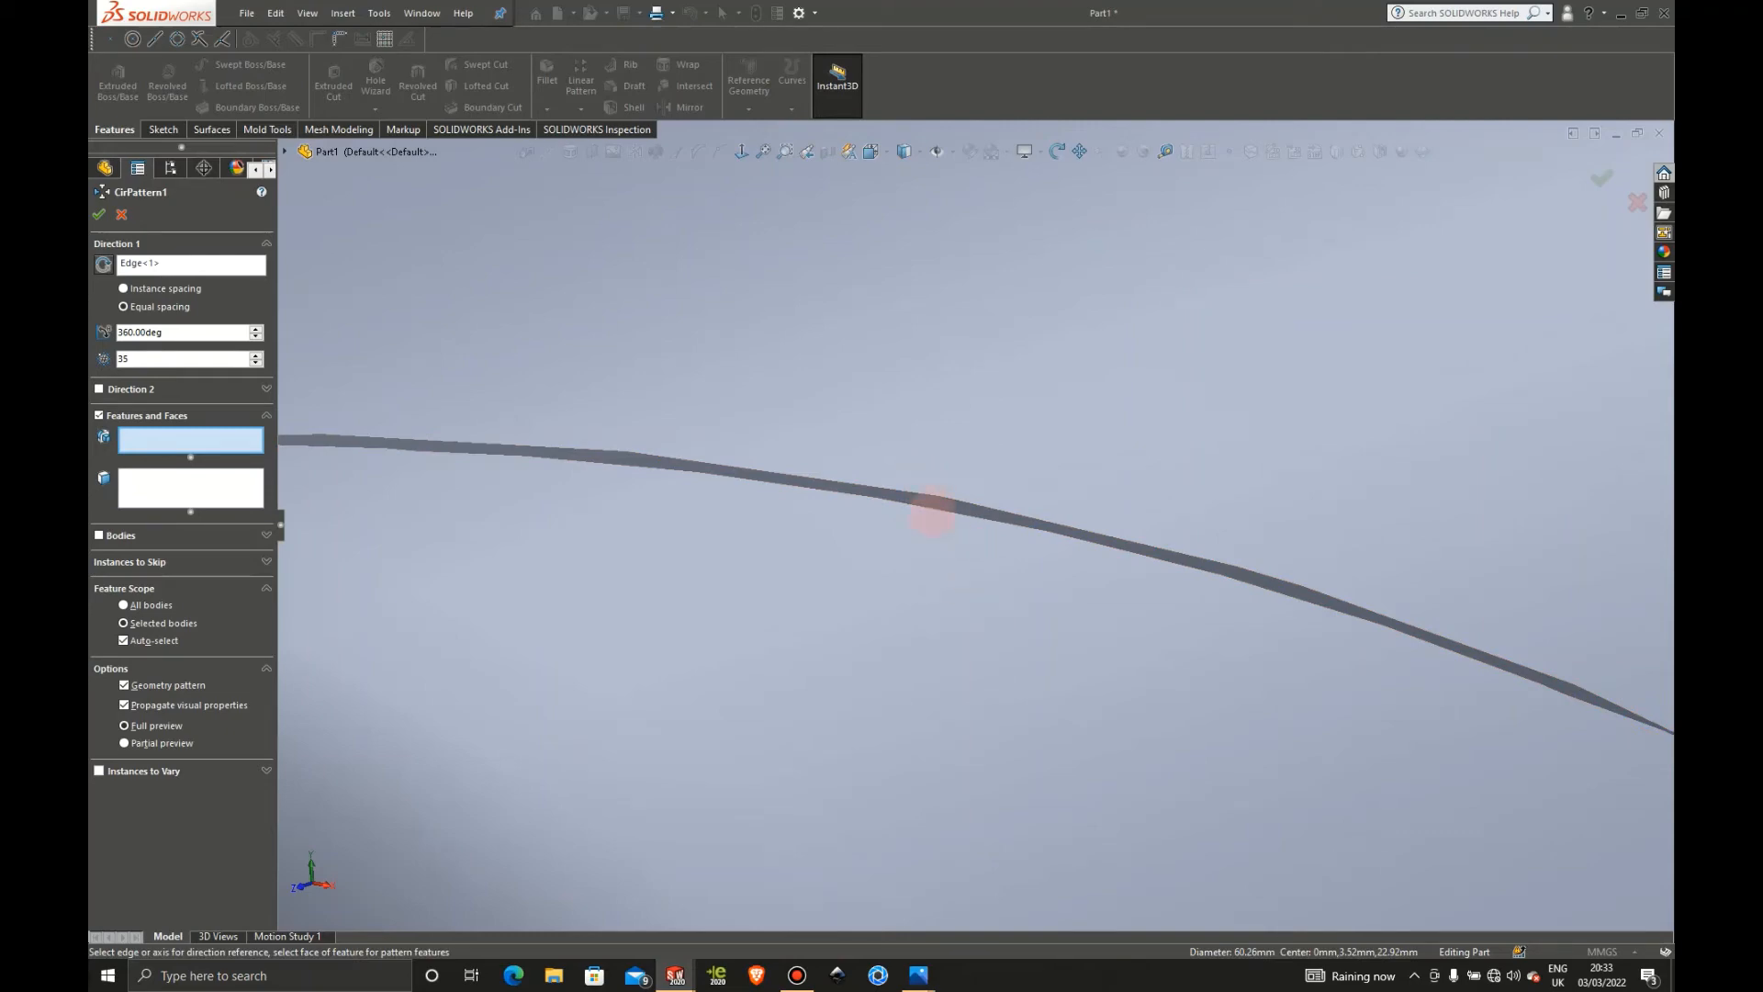
scroll(932, 510, "up", 8)
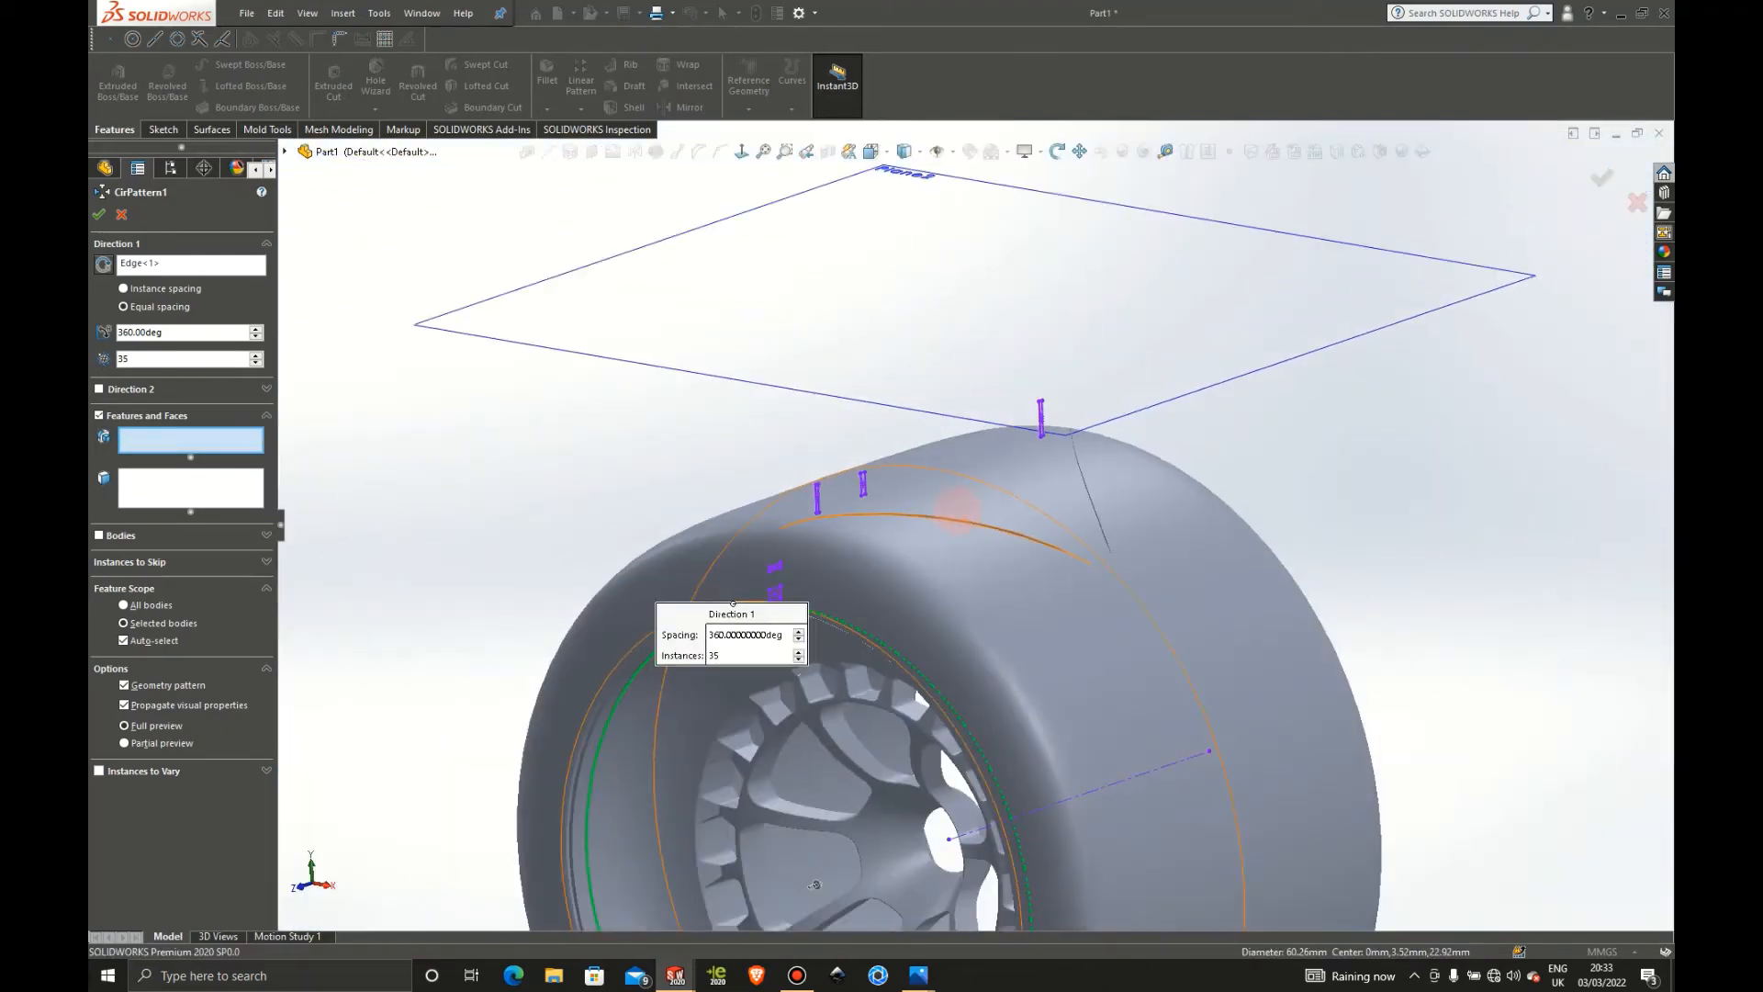
scroll(955, 509, "up", 2)
scroll(955, 510, "down", 3)
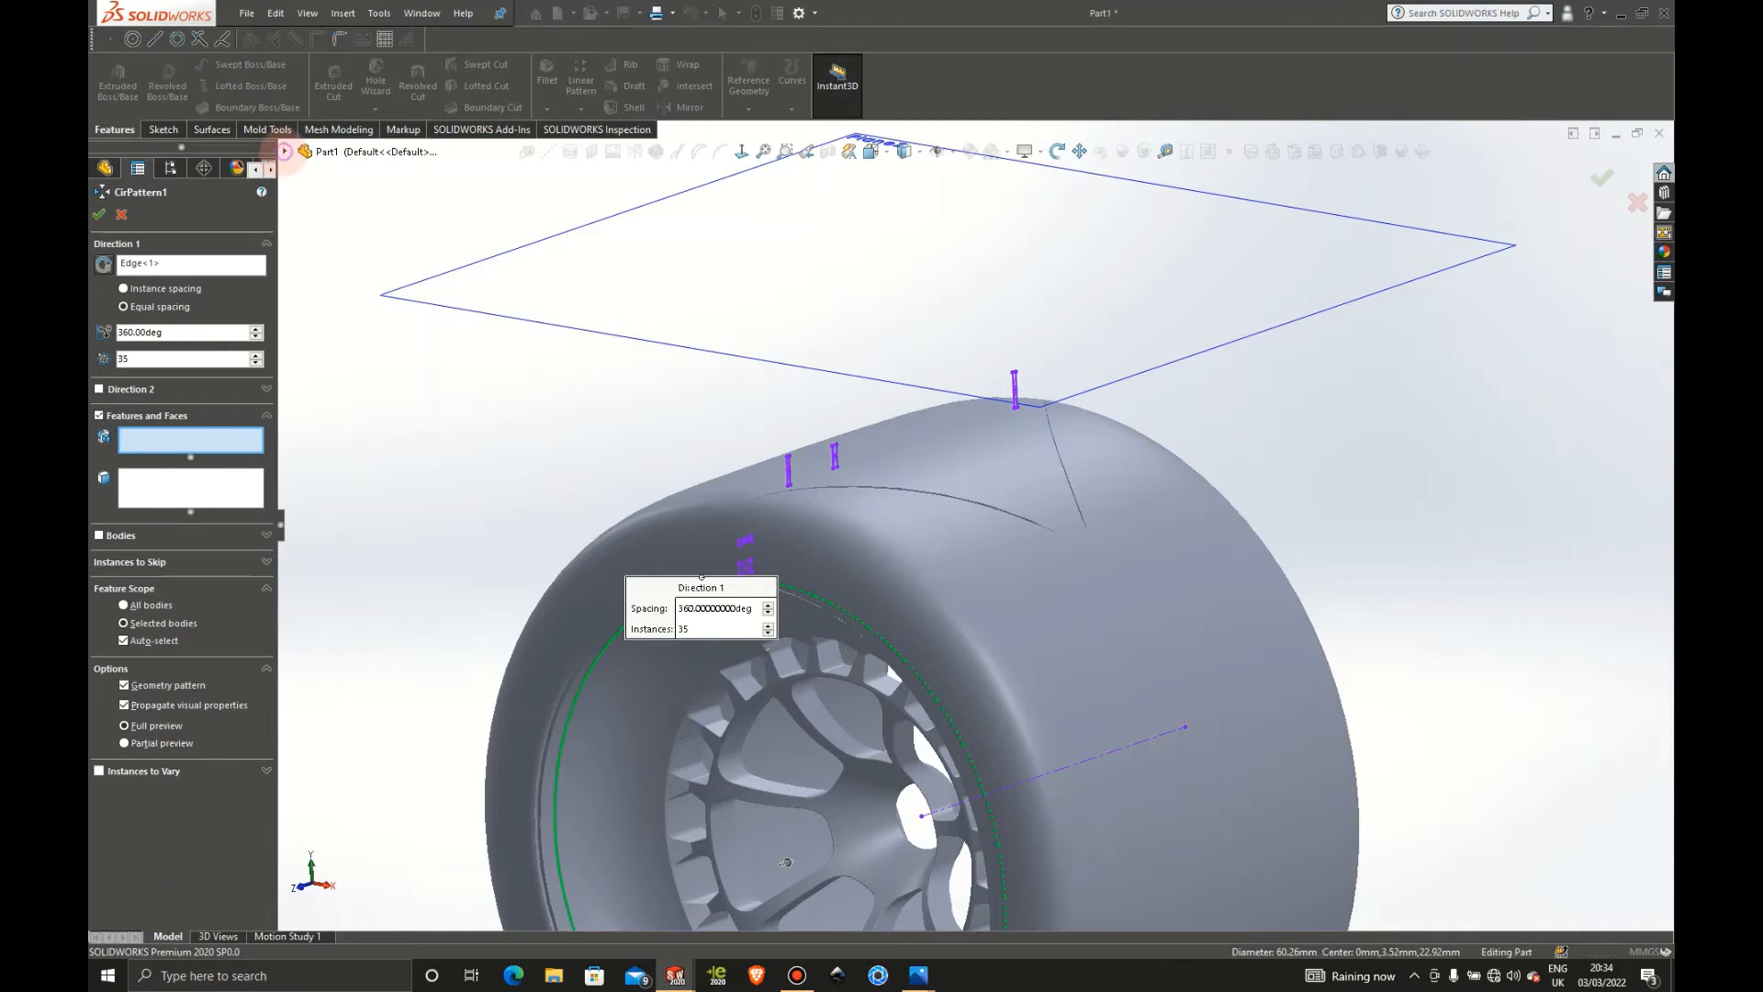
left_click(284, 151)
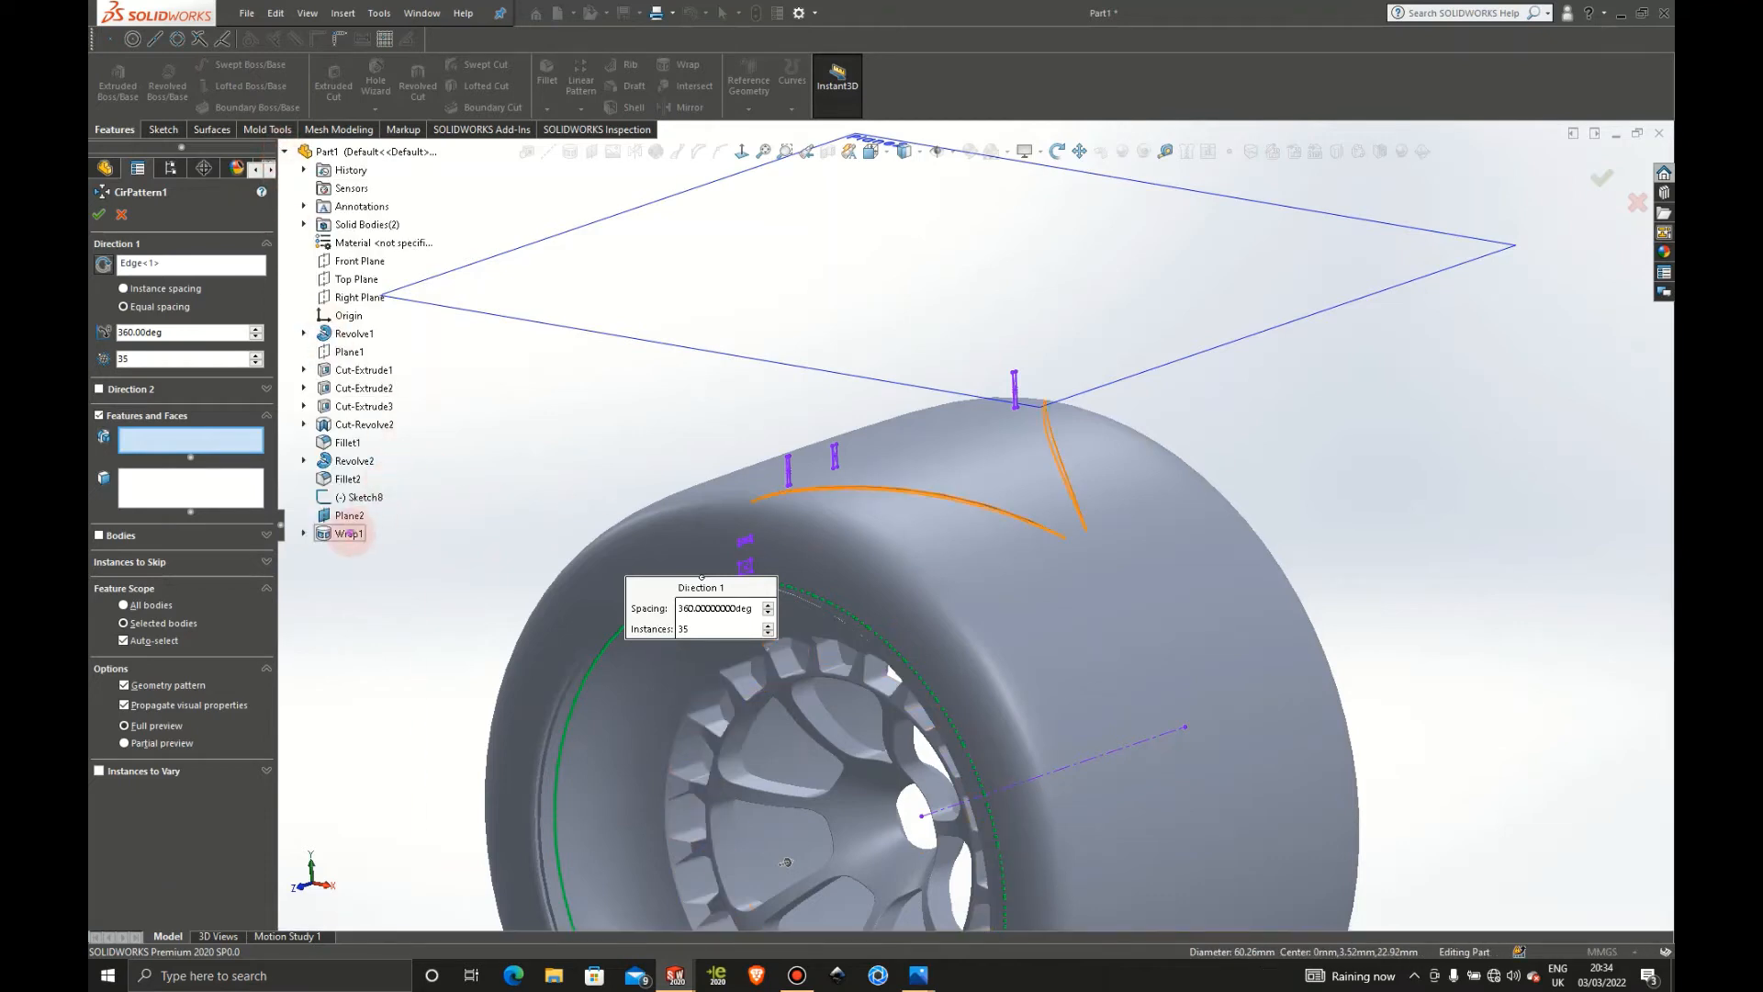
left_click(350, 533)
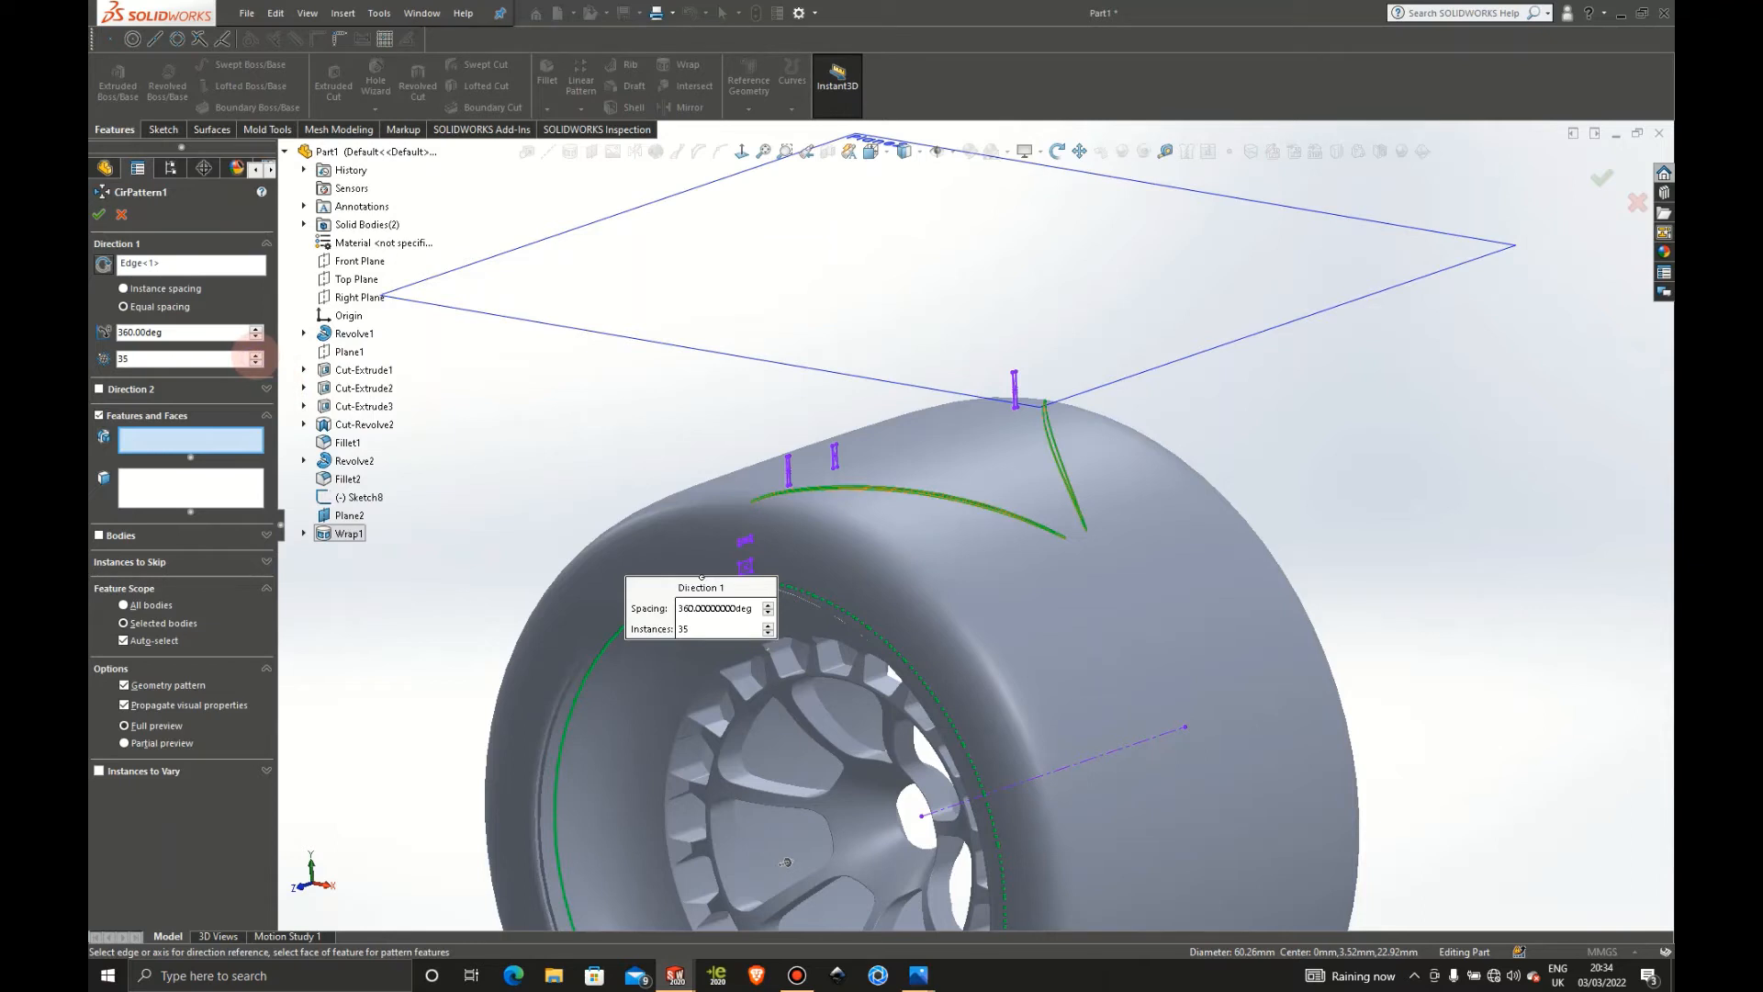
left_click(329, 536)
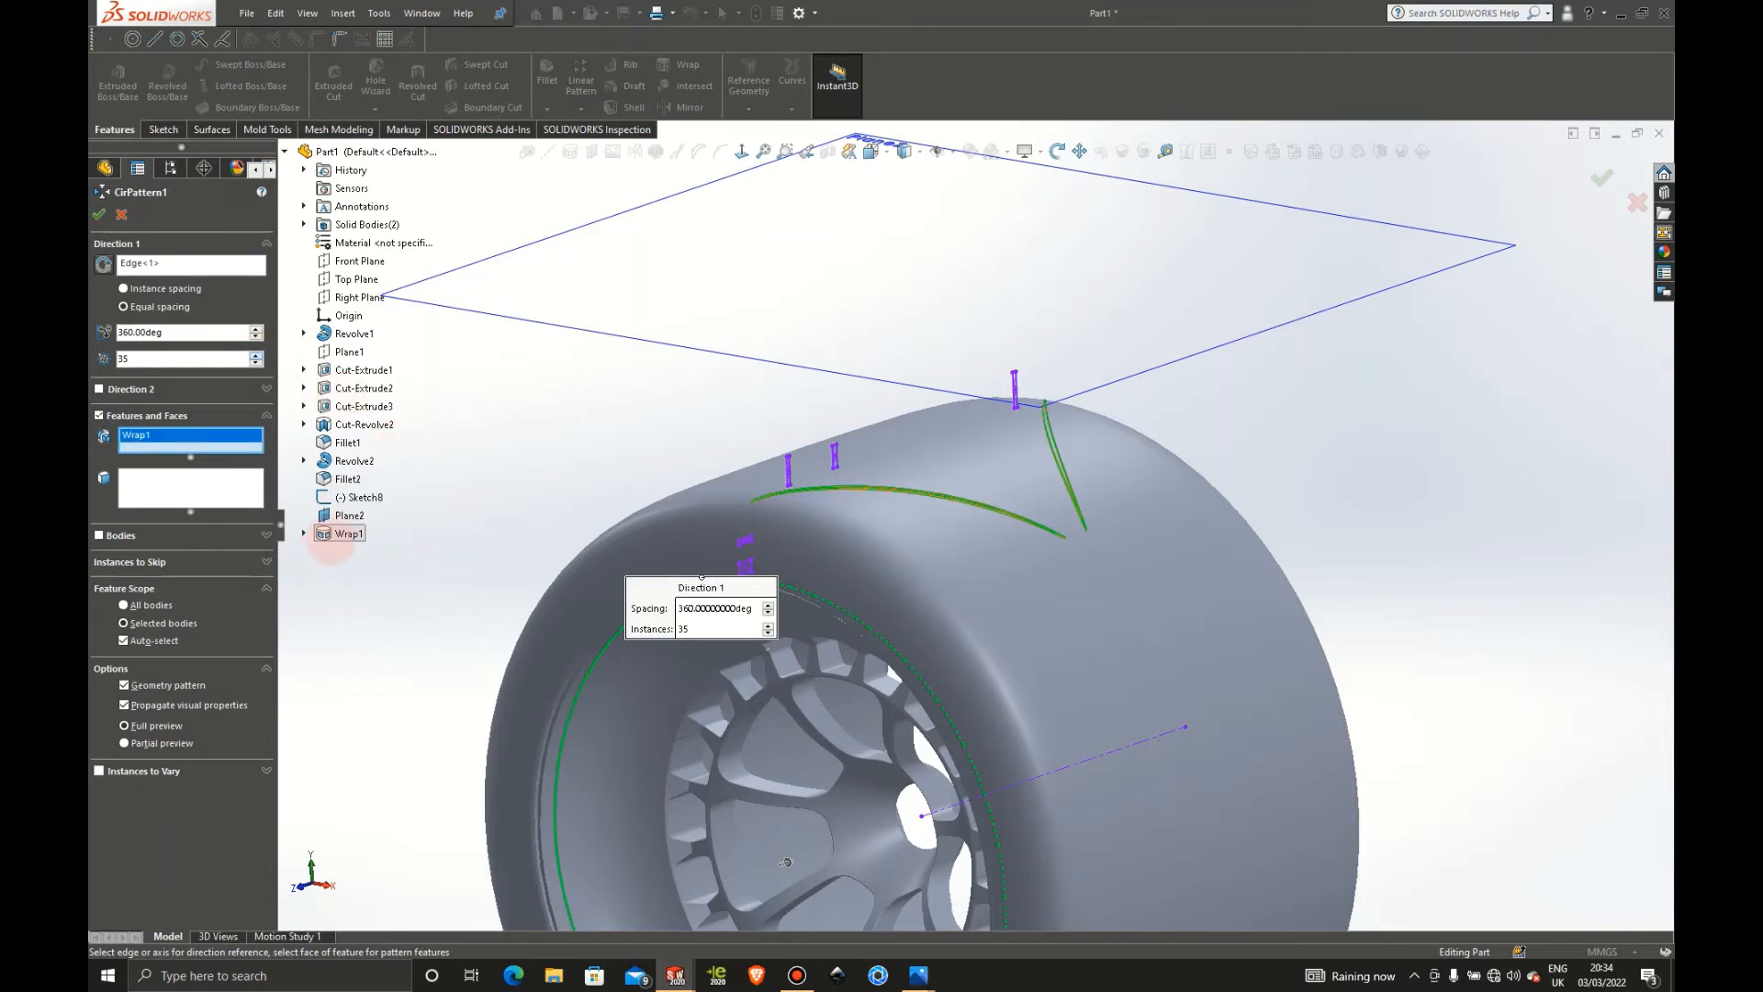
Try 36 instances over 360 degrees for the circular pattern of the tread wrap
left_click(256, 355)
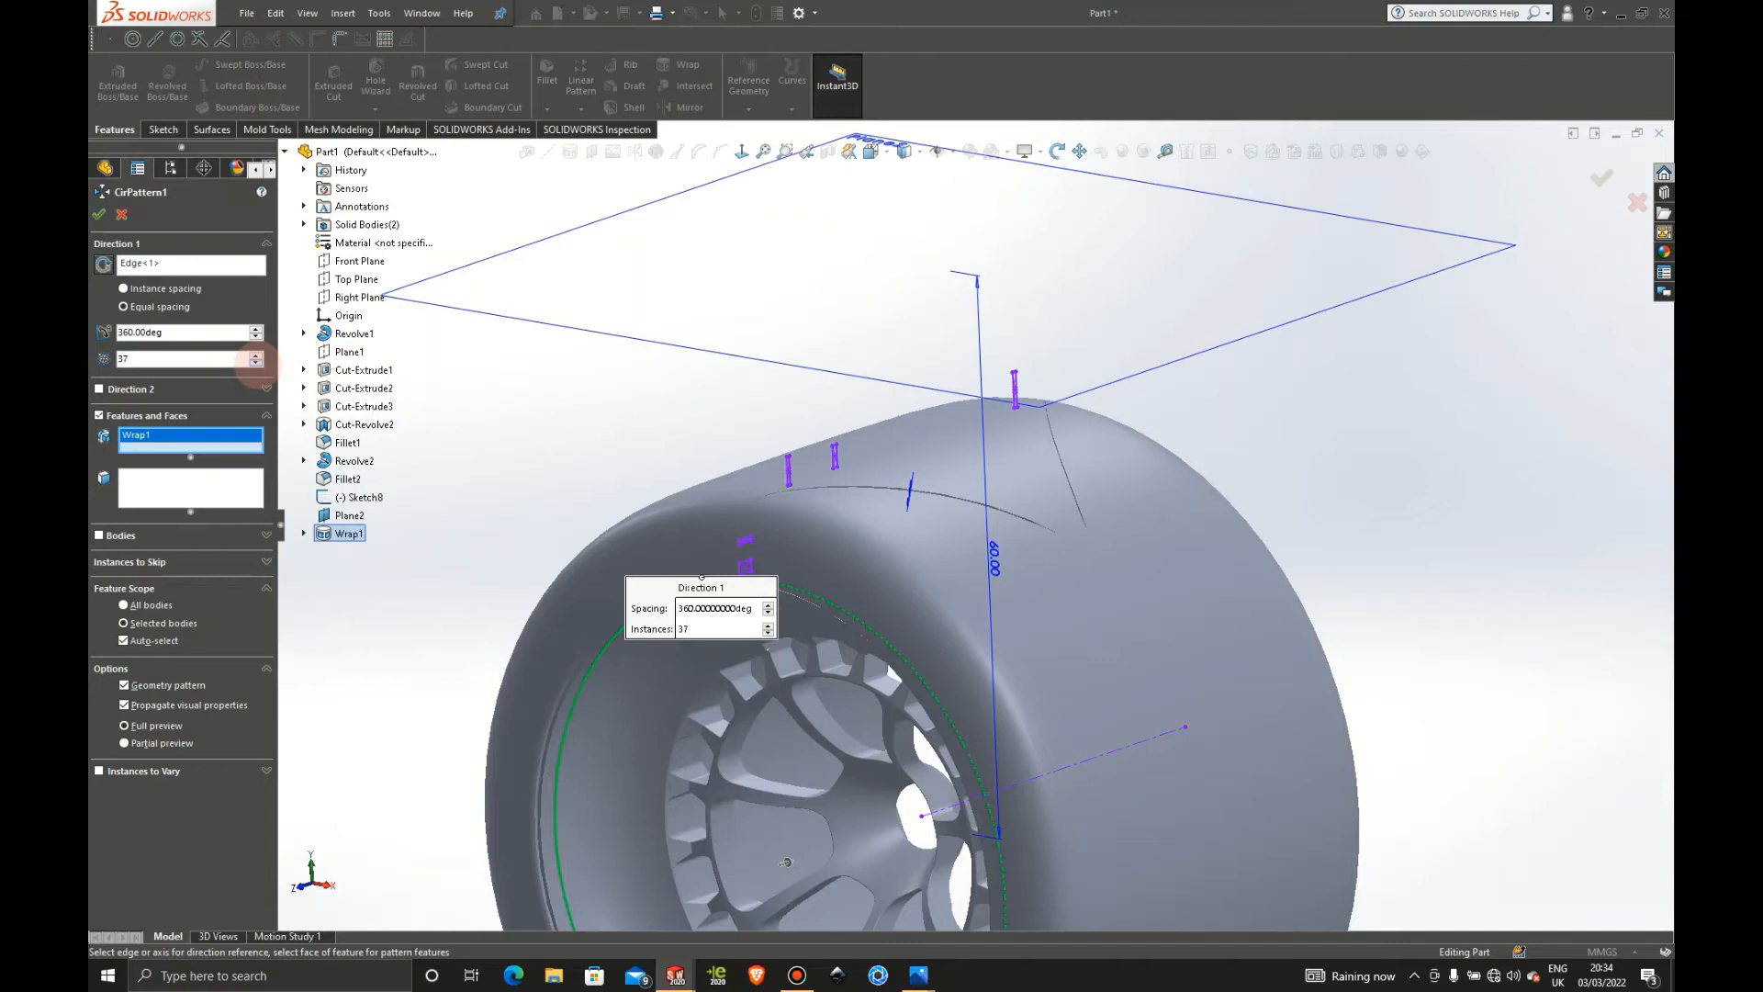
left_click(256, 363)
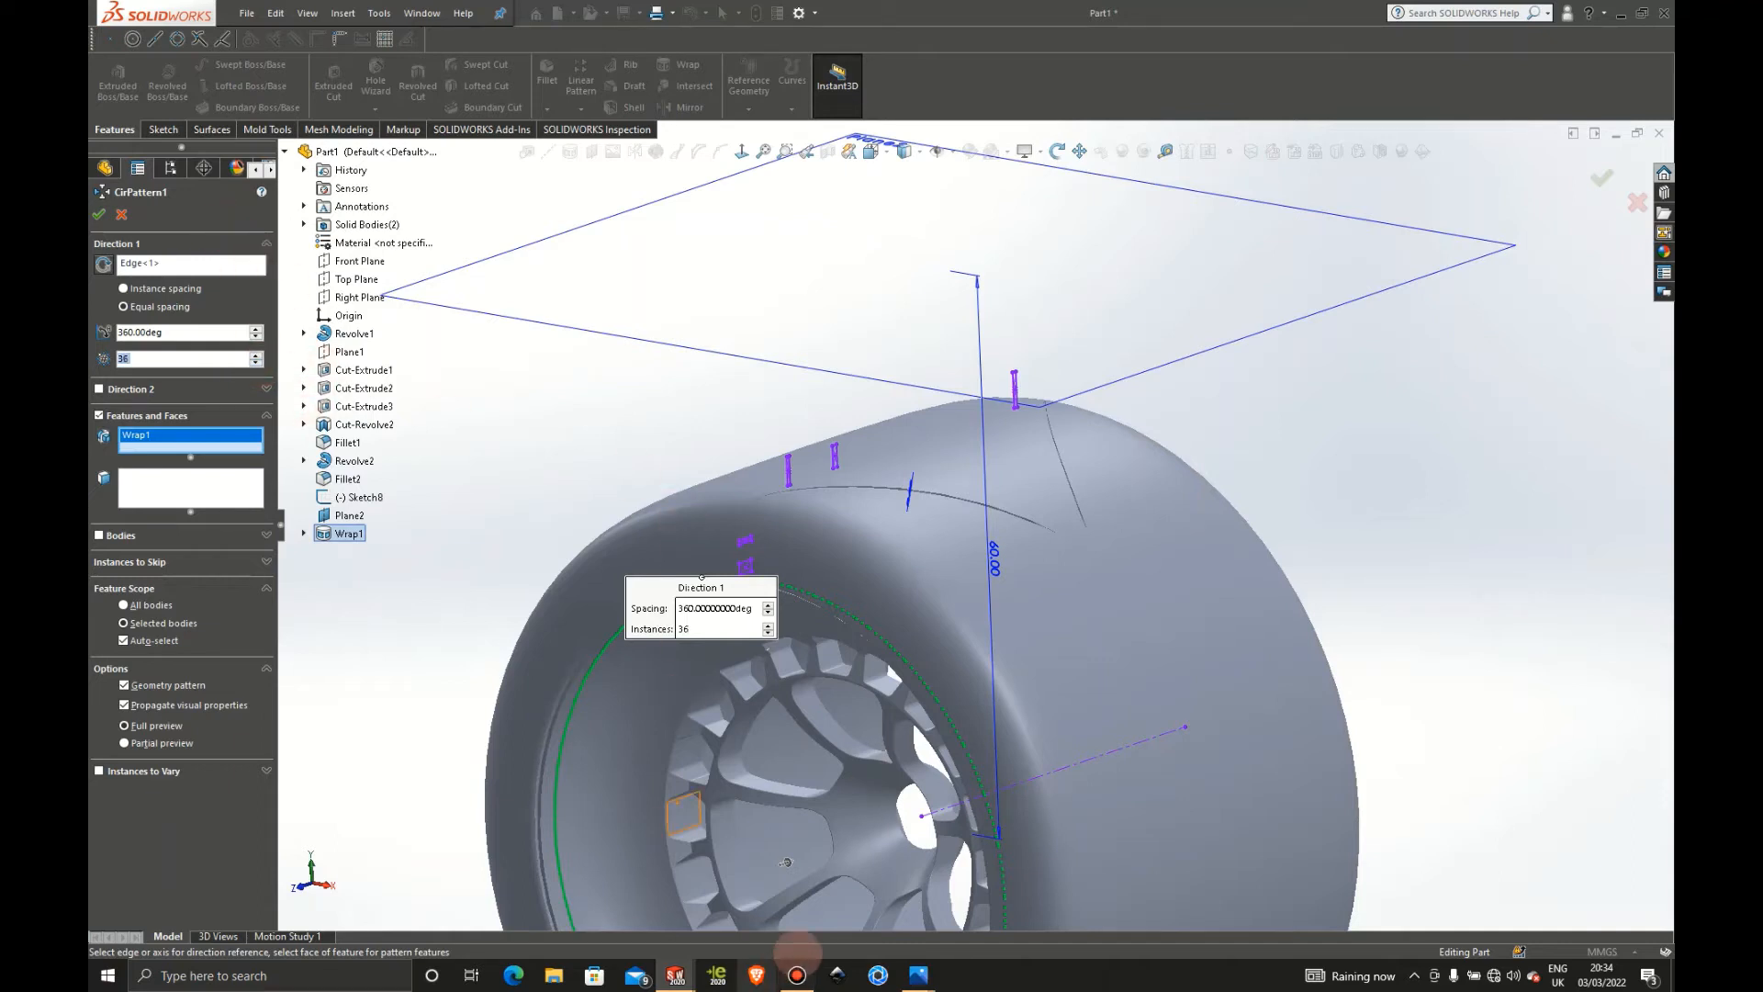
left_click(797, 976)
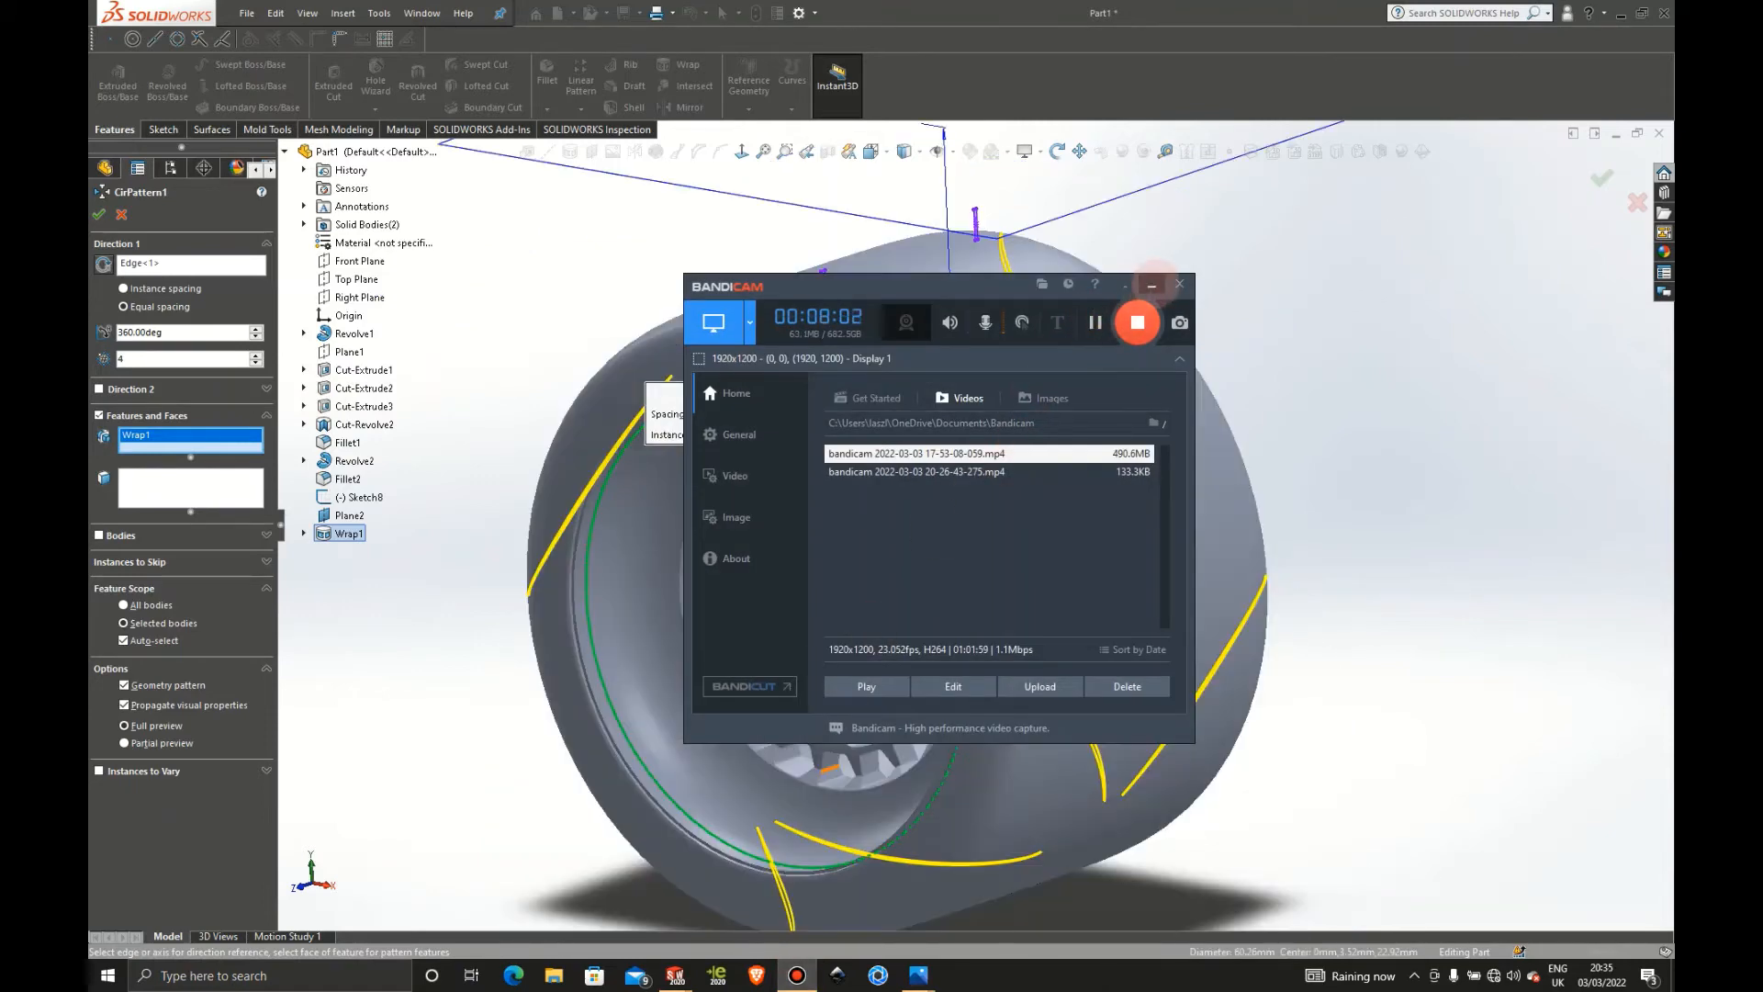
left_click(1152, 284)
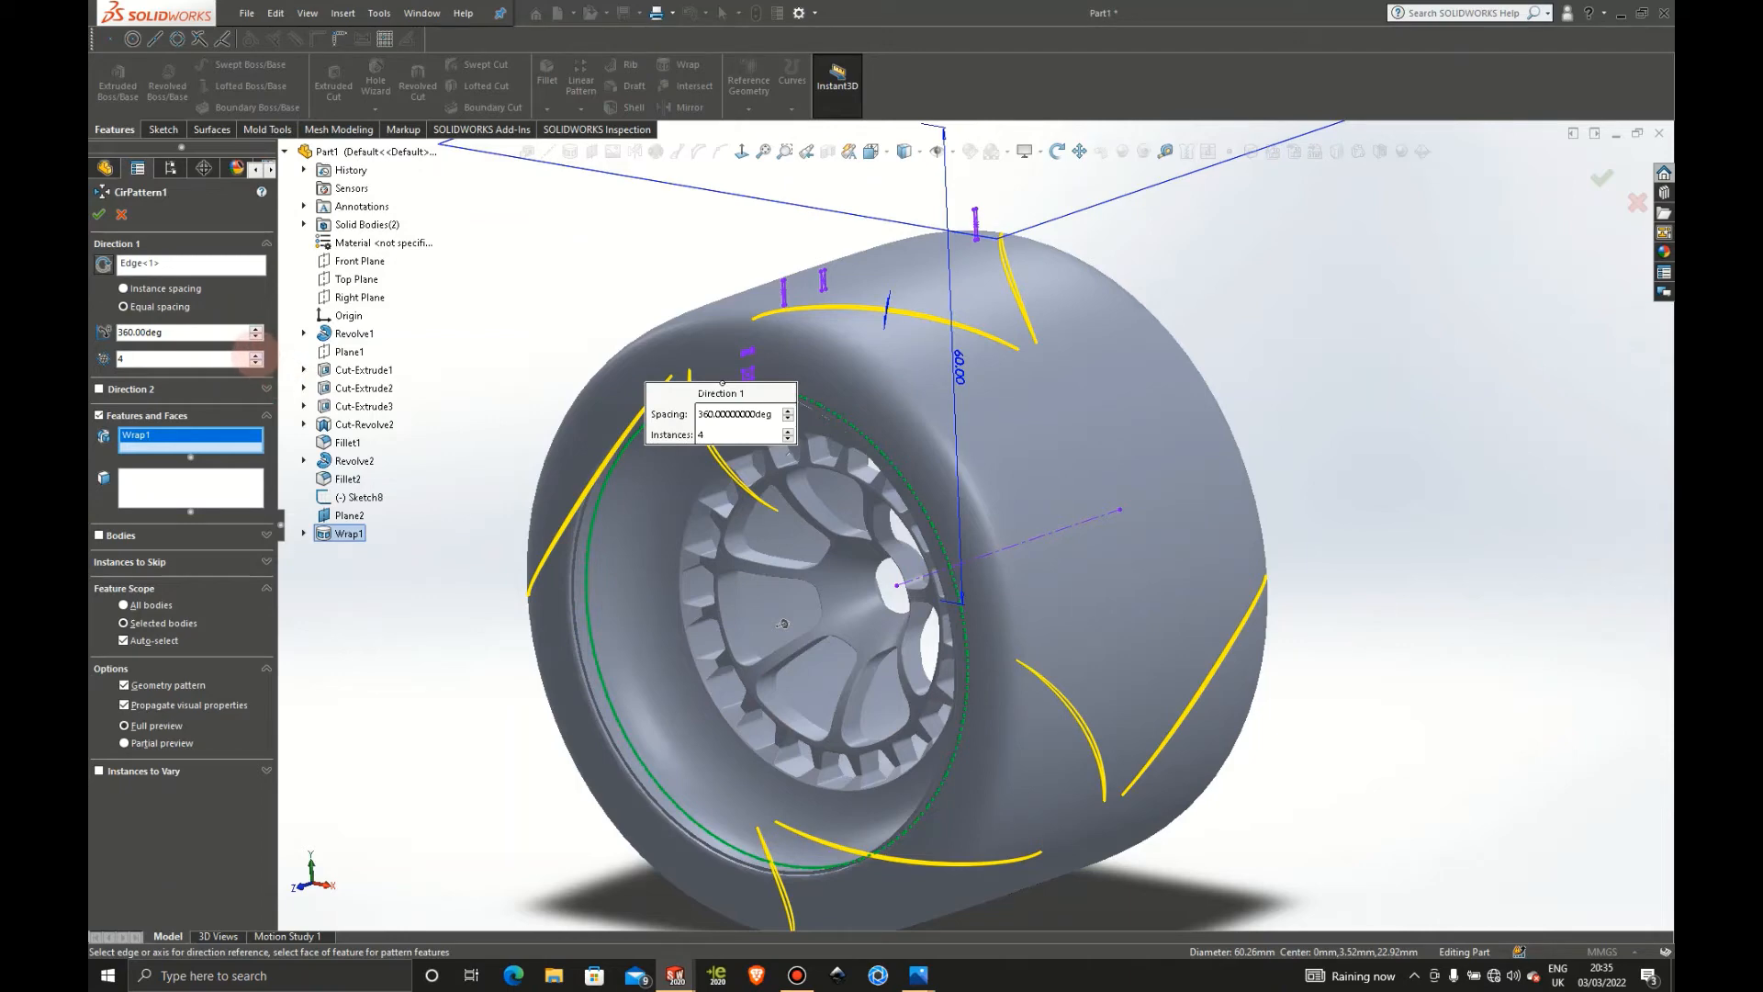
Set the tread wrap's circular pattern to 5 instances over 360 degrees
left_click(256, 354)
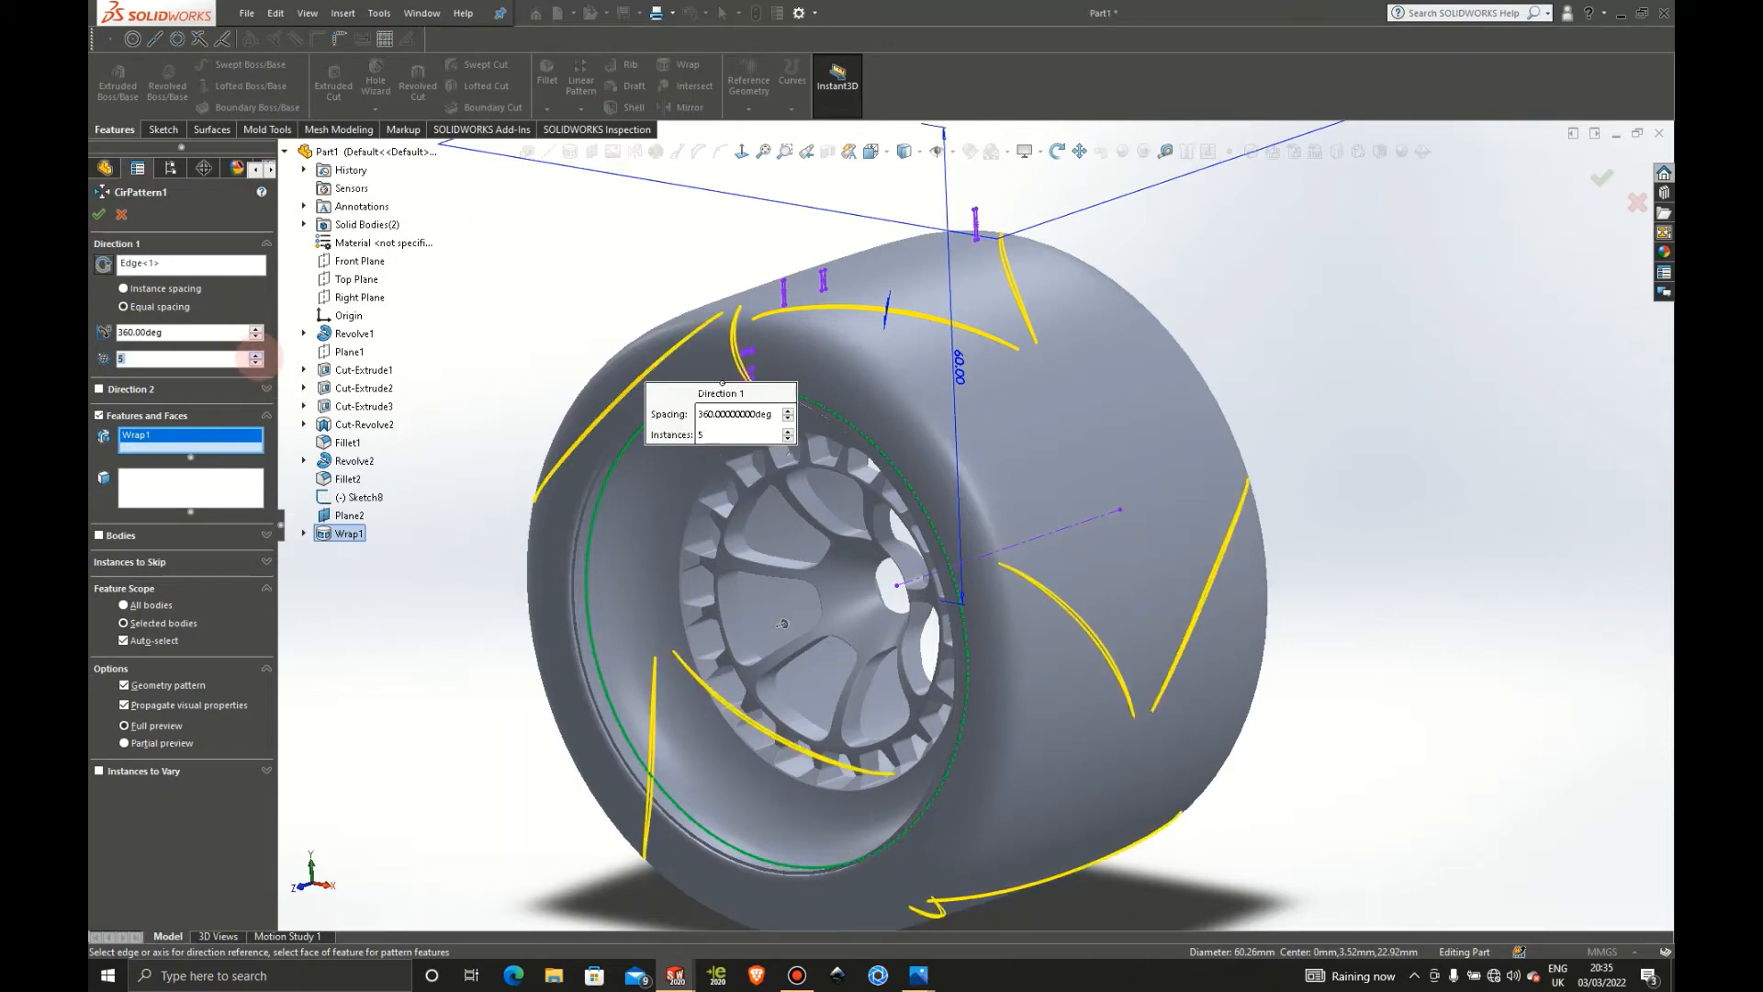
left_click(256, 355)
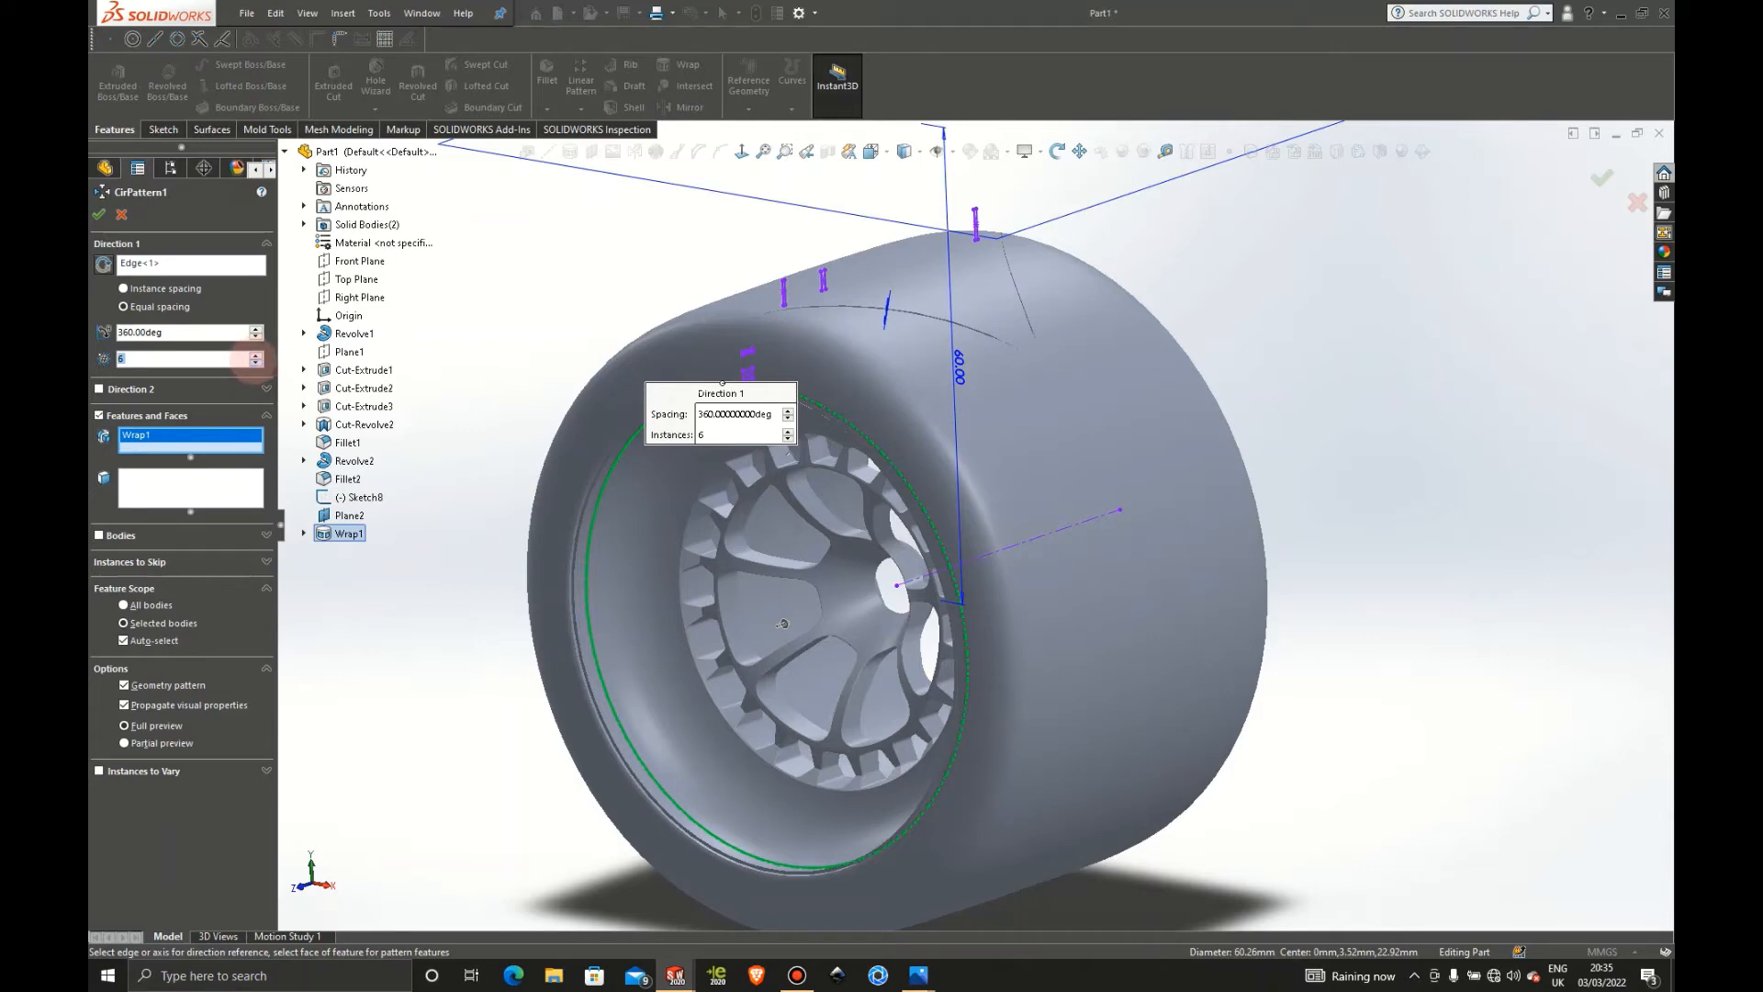
left_click(255, 363)
scroll(1126, 545, "up", 4)
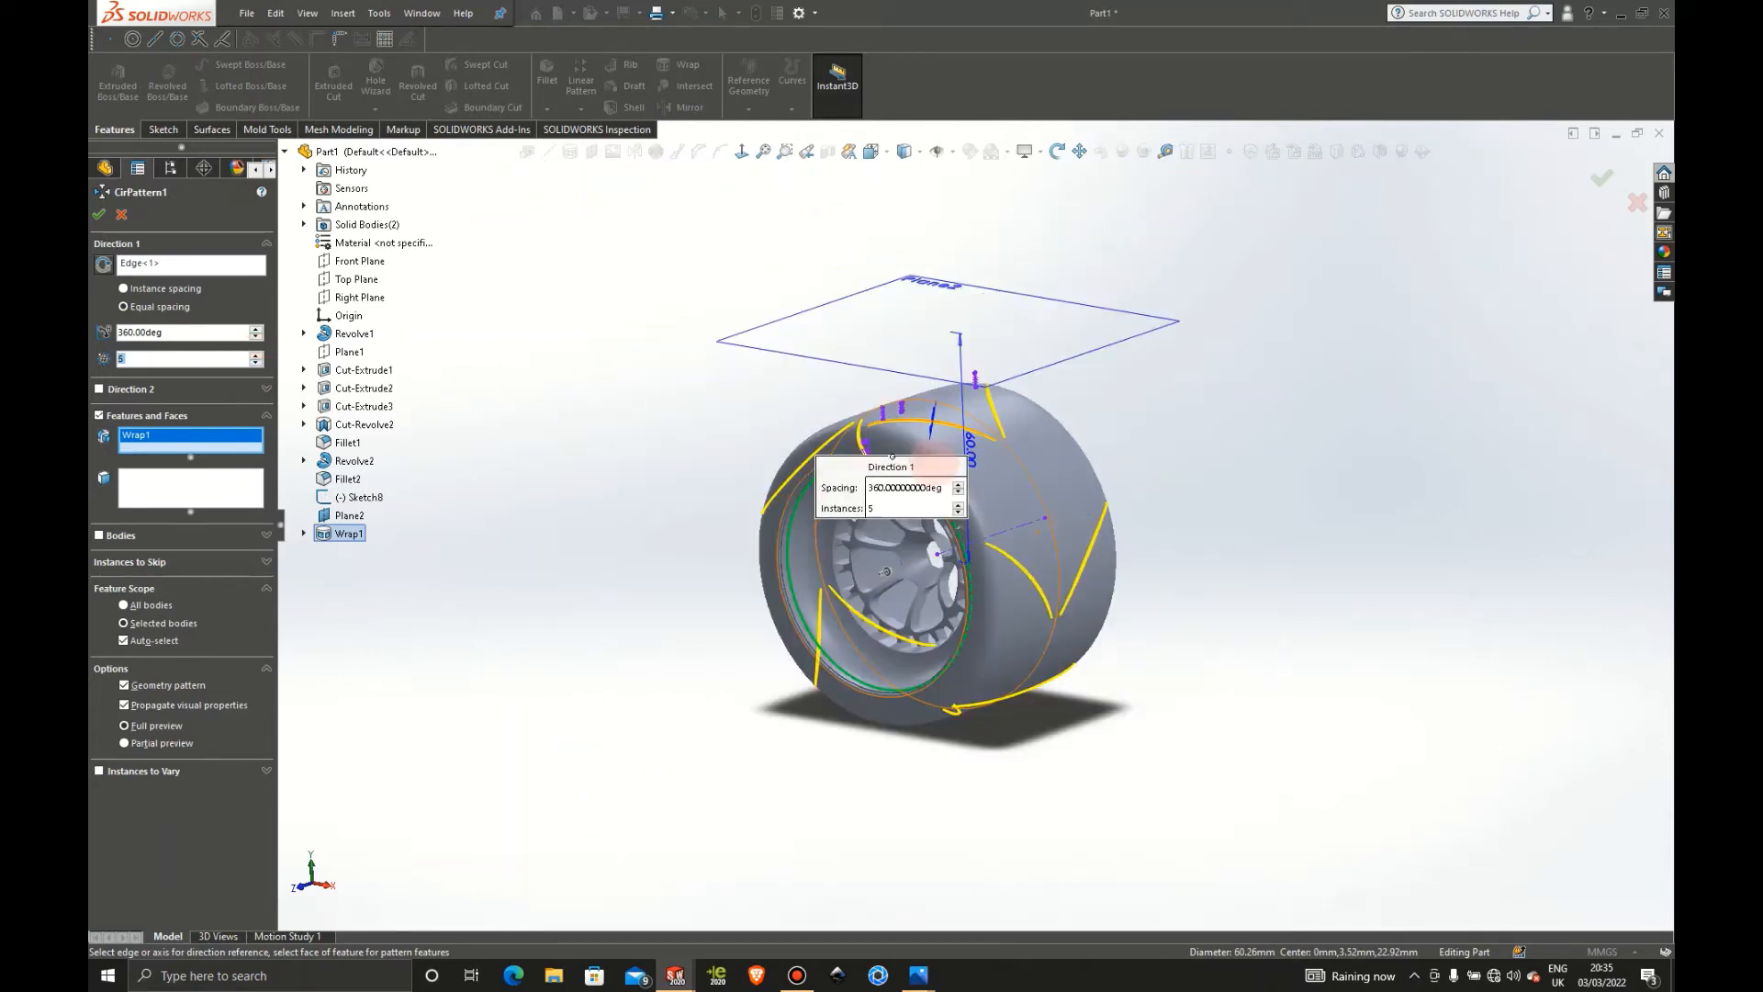
middle_click_drag(958, 518, 1093, 507)
scroll(1160, 492, "down", 3)
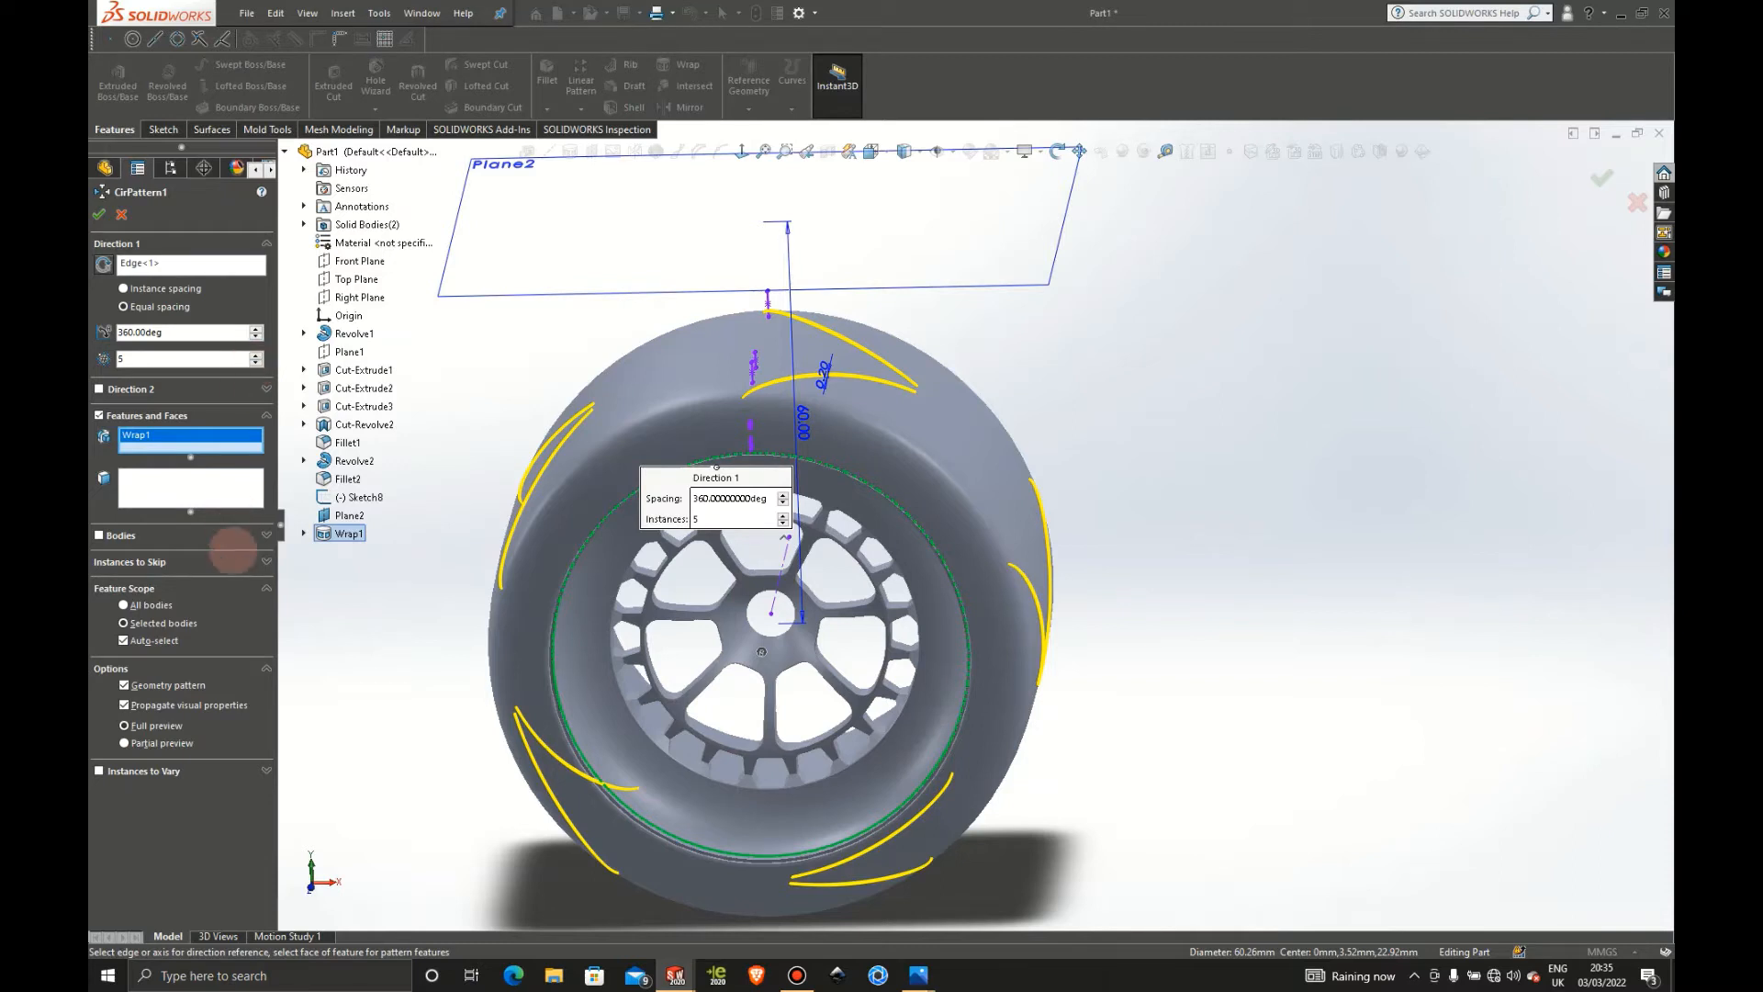
left_click(264, 562)
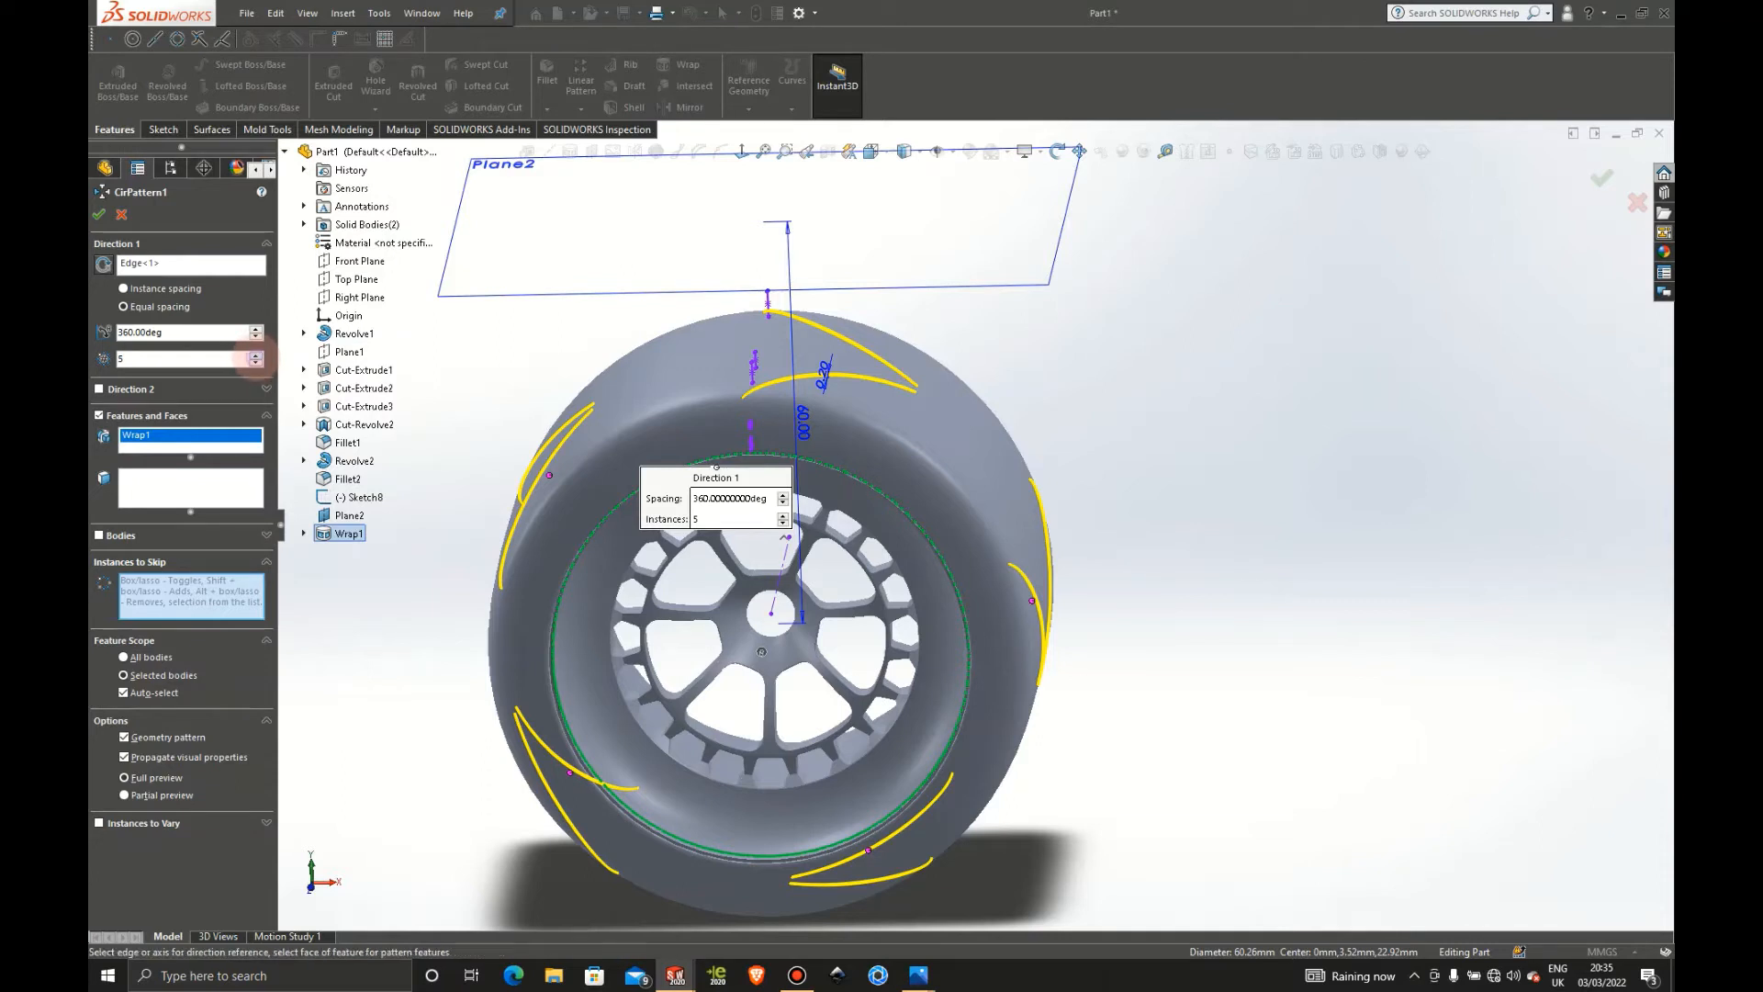
left_click(256, 354)
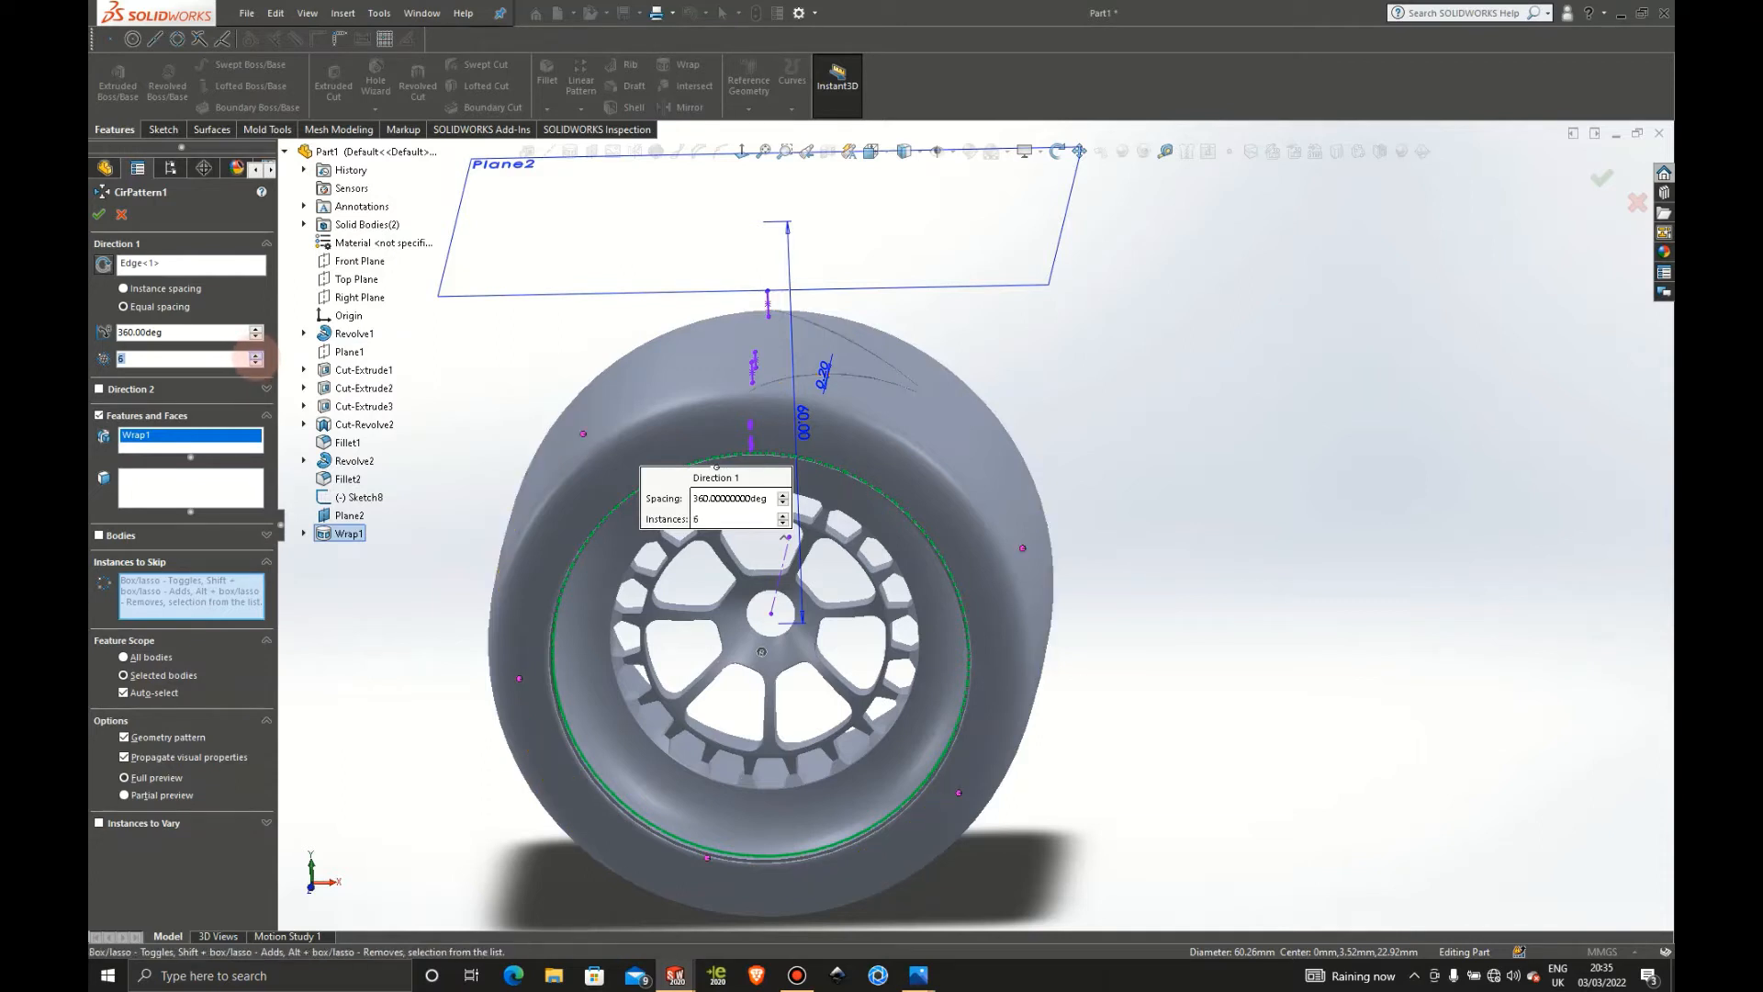
left_click(256, 355)
left_click(256, 364)
left_click(256, 363)
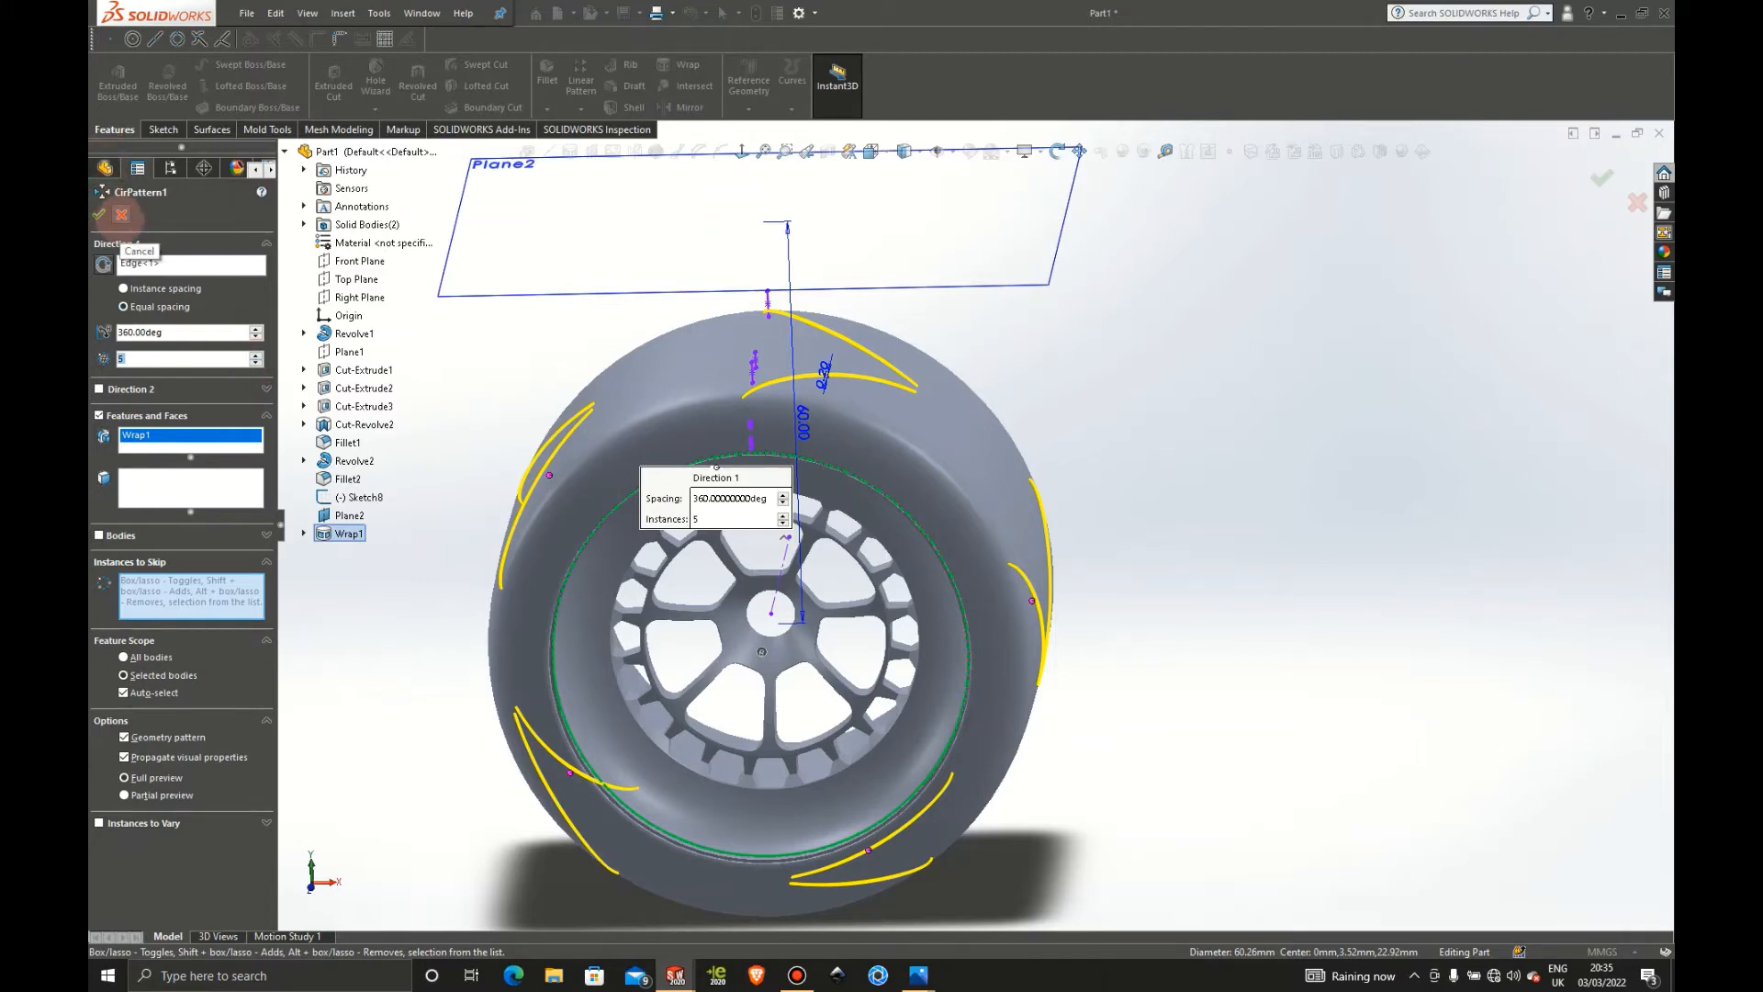
left_click(121, 214)
Start a circular pattern about the circular edge of the tyre's side opening
middle_click_drag(1166, 449, 1087, 481)
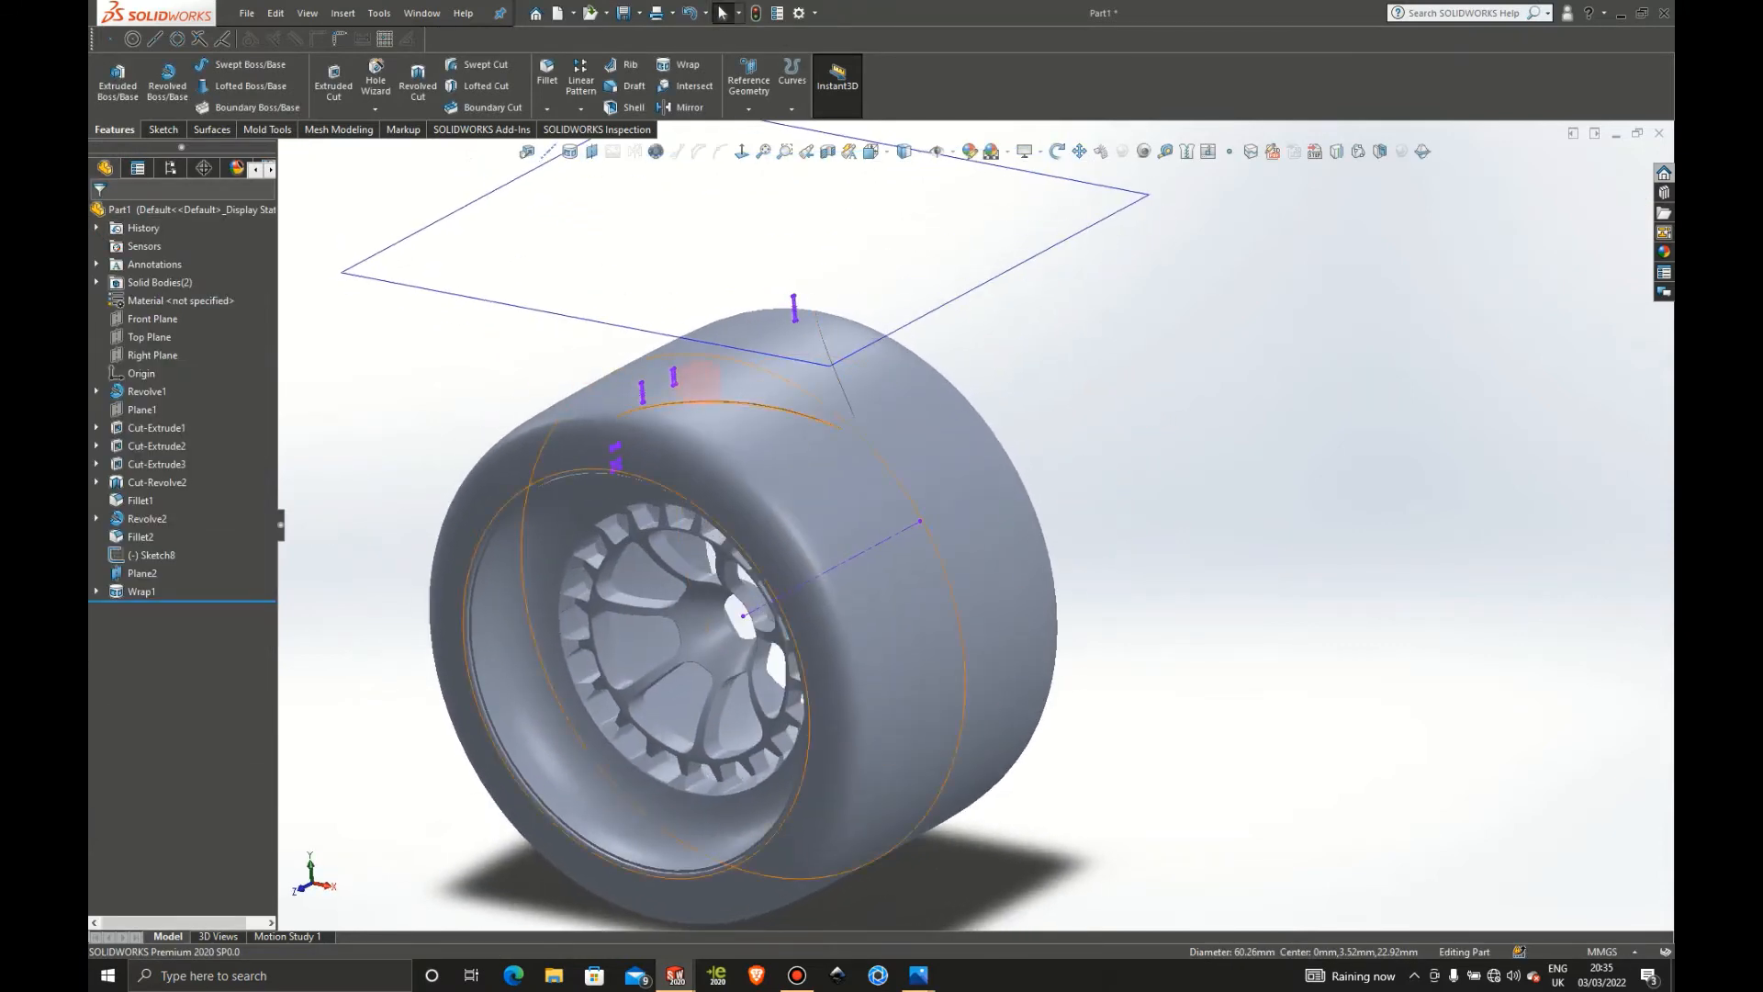
scroll(697, 379, "down", 3)
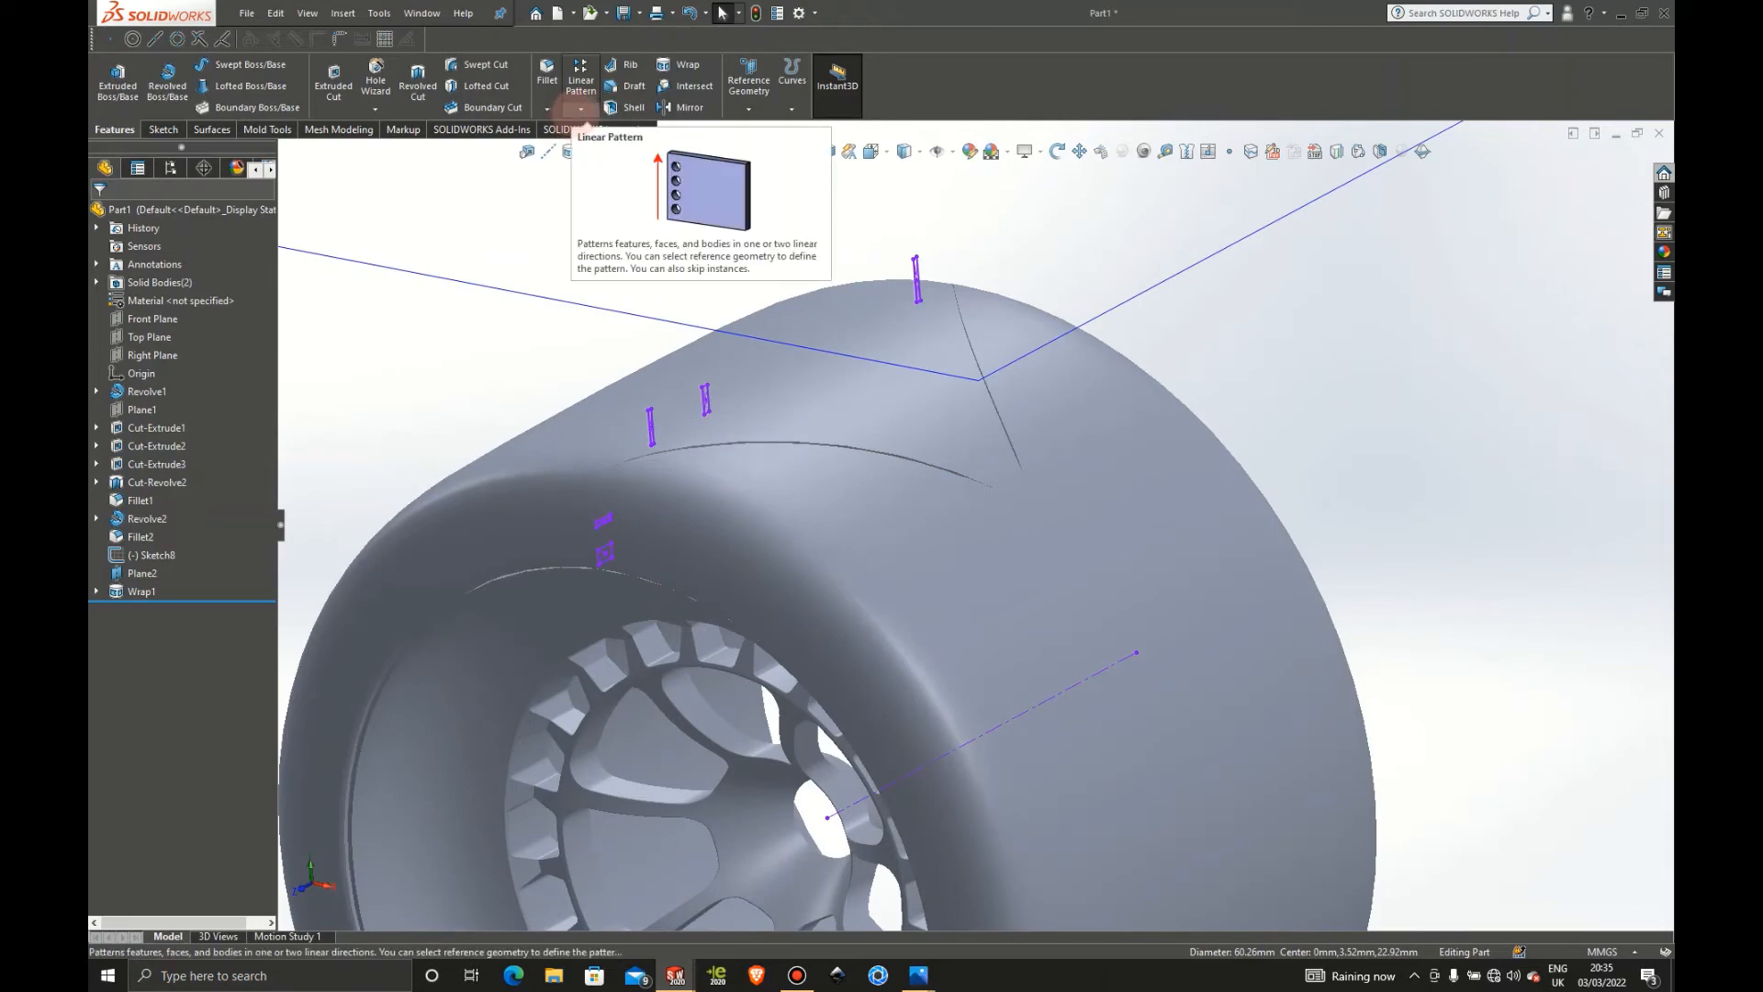
left_click(580, 108)
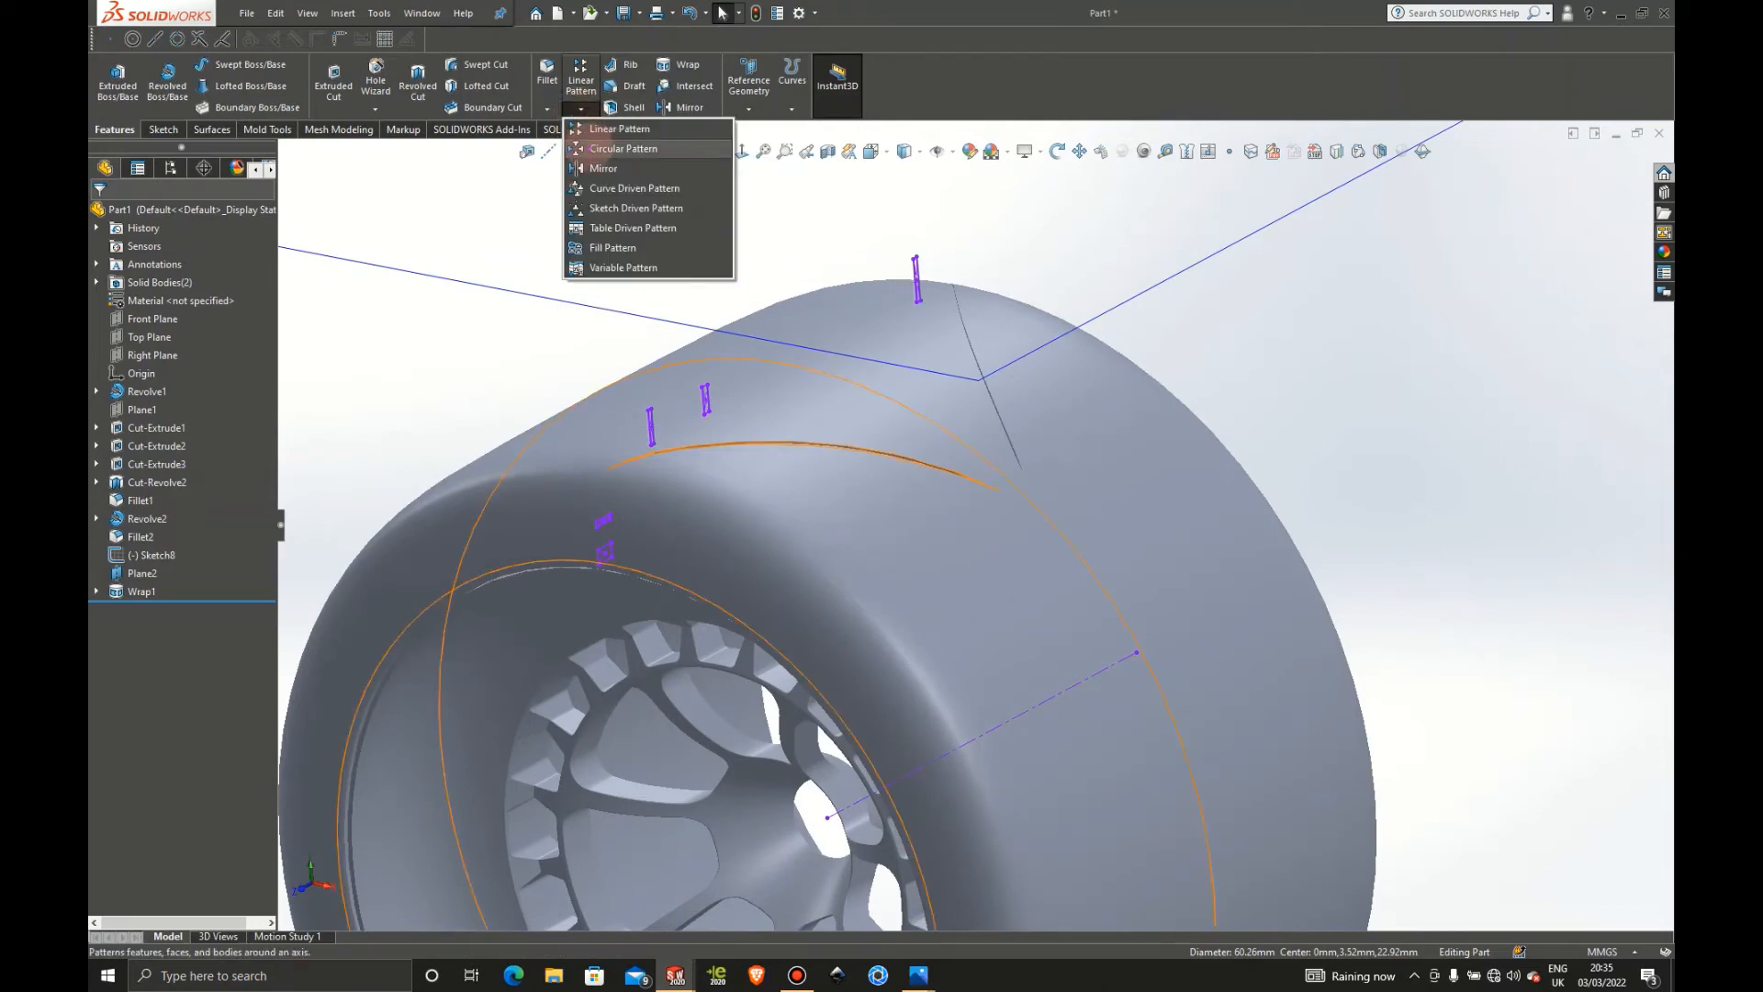
left_click(577, 148)
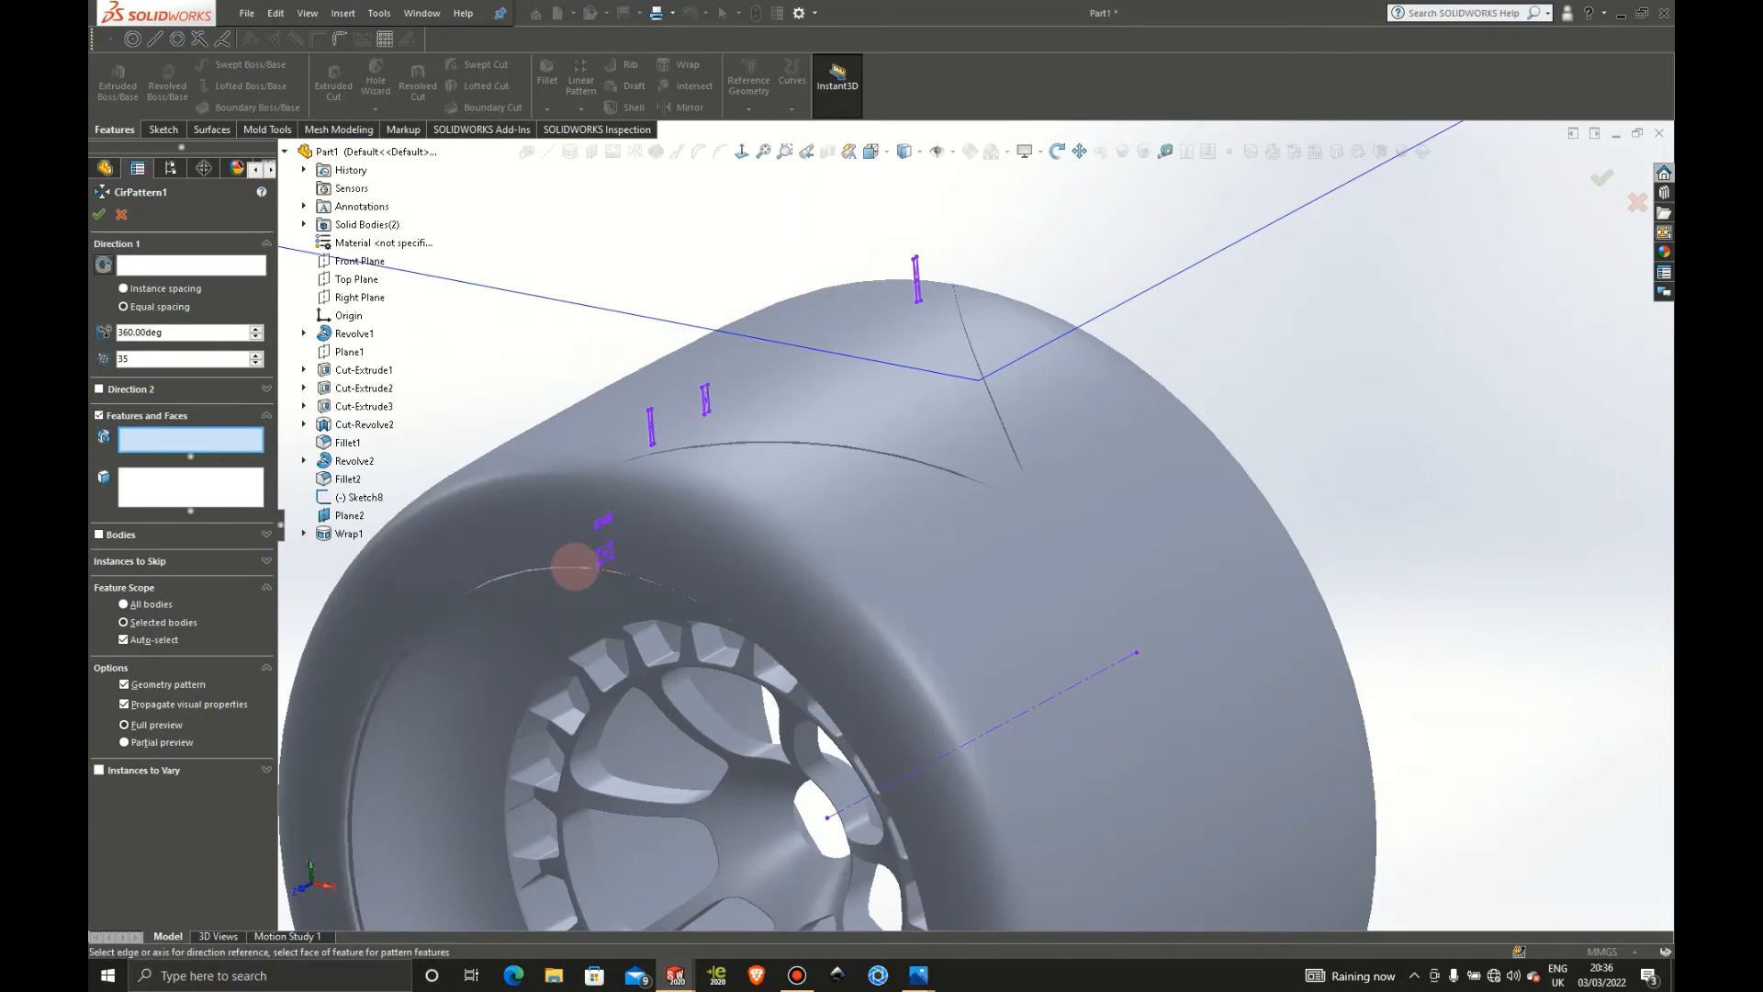
left_click(145, 265)
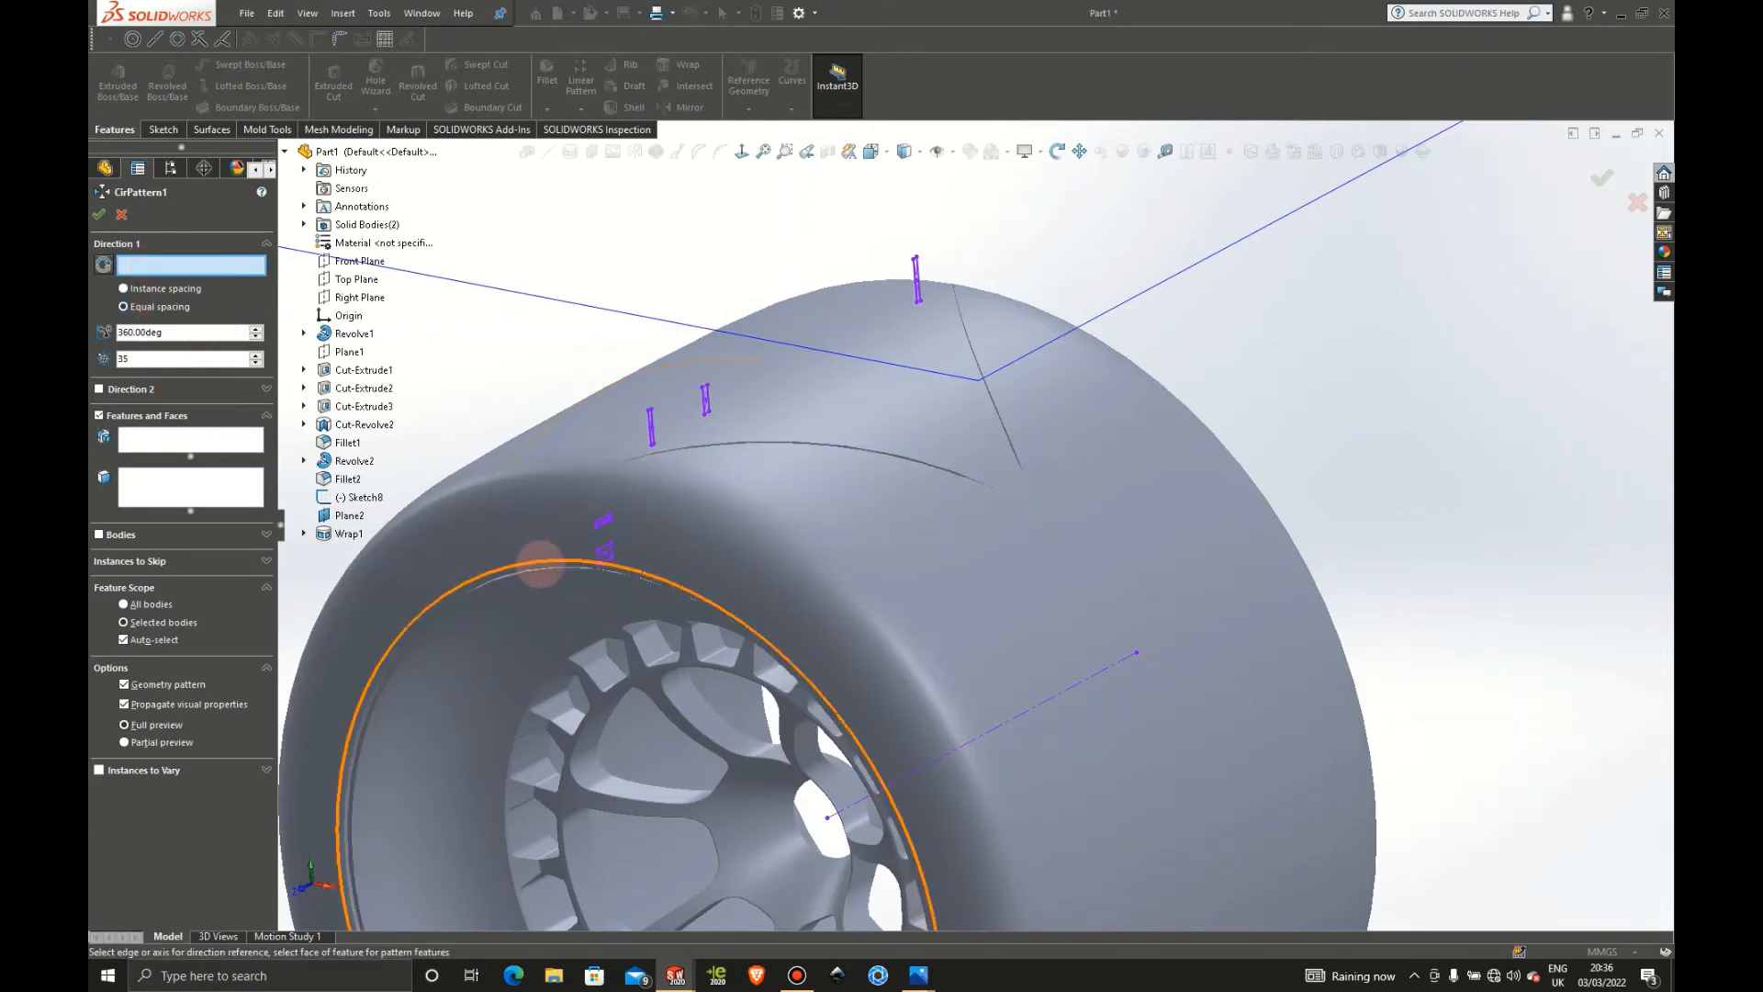
left_click(547, 571)
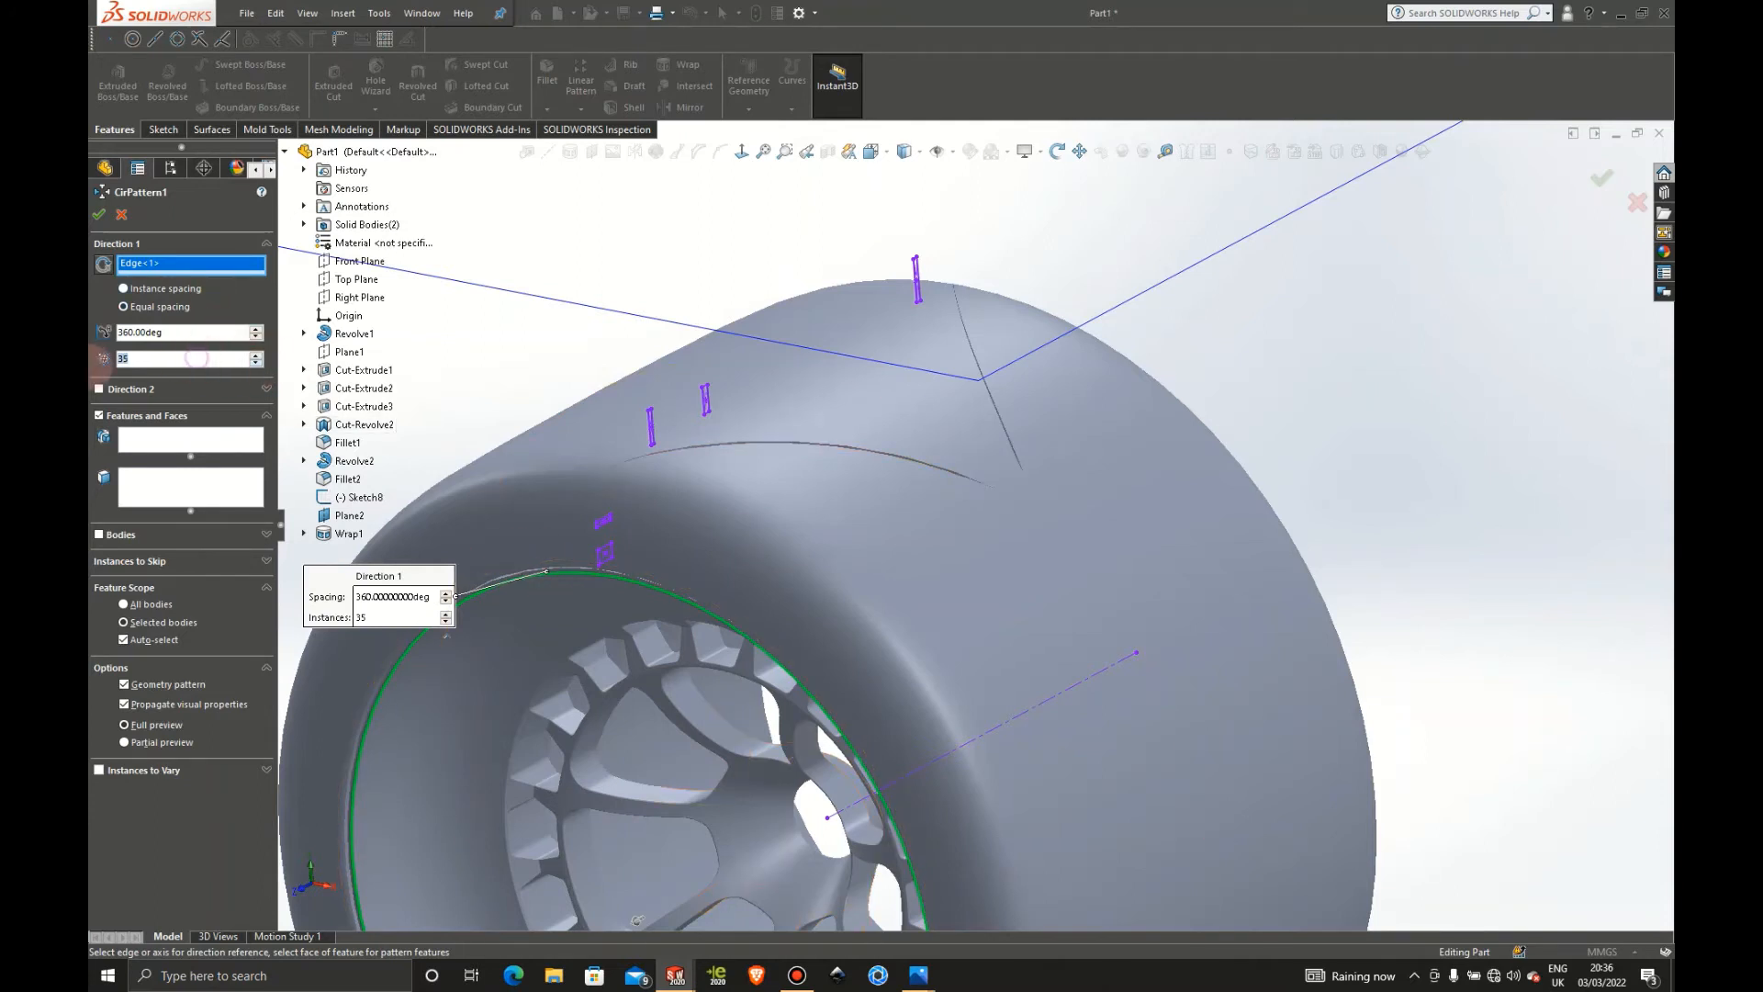
Set the circular pattern to 6 instances and choose the debossed tread wrap, Wrap1, as the feature to repeat
double_click(139, 359)
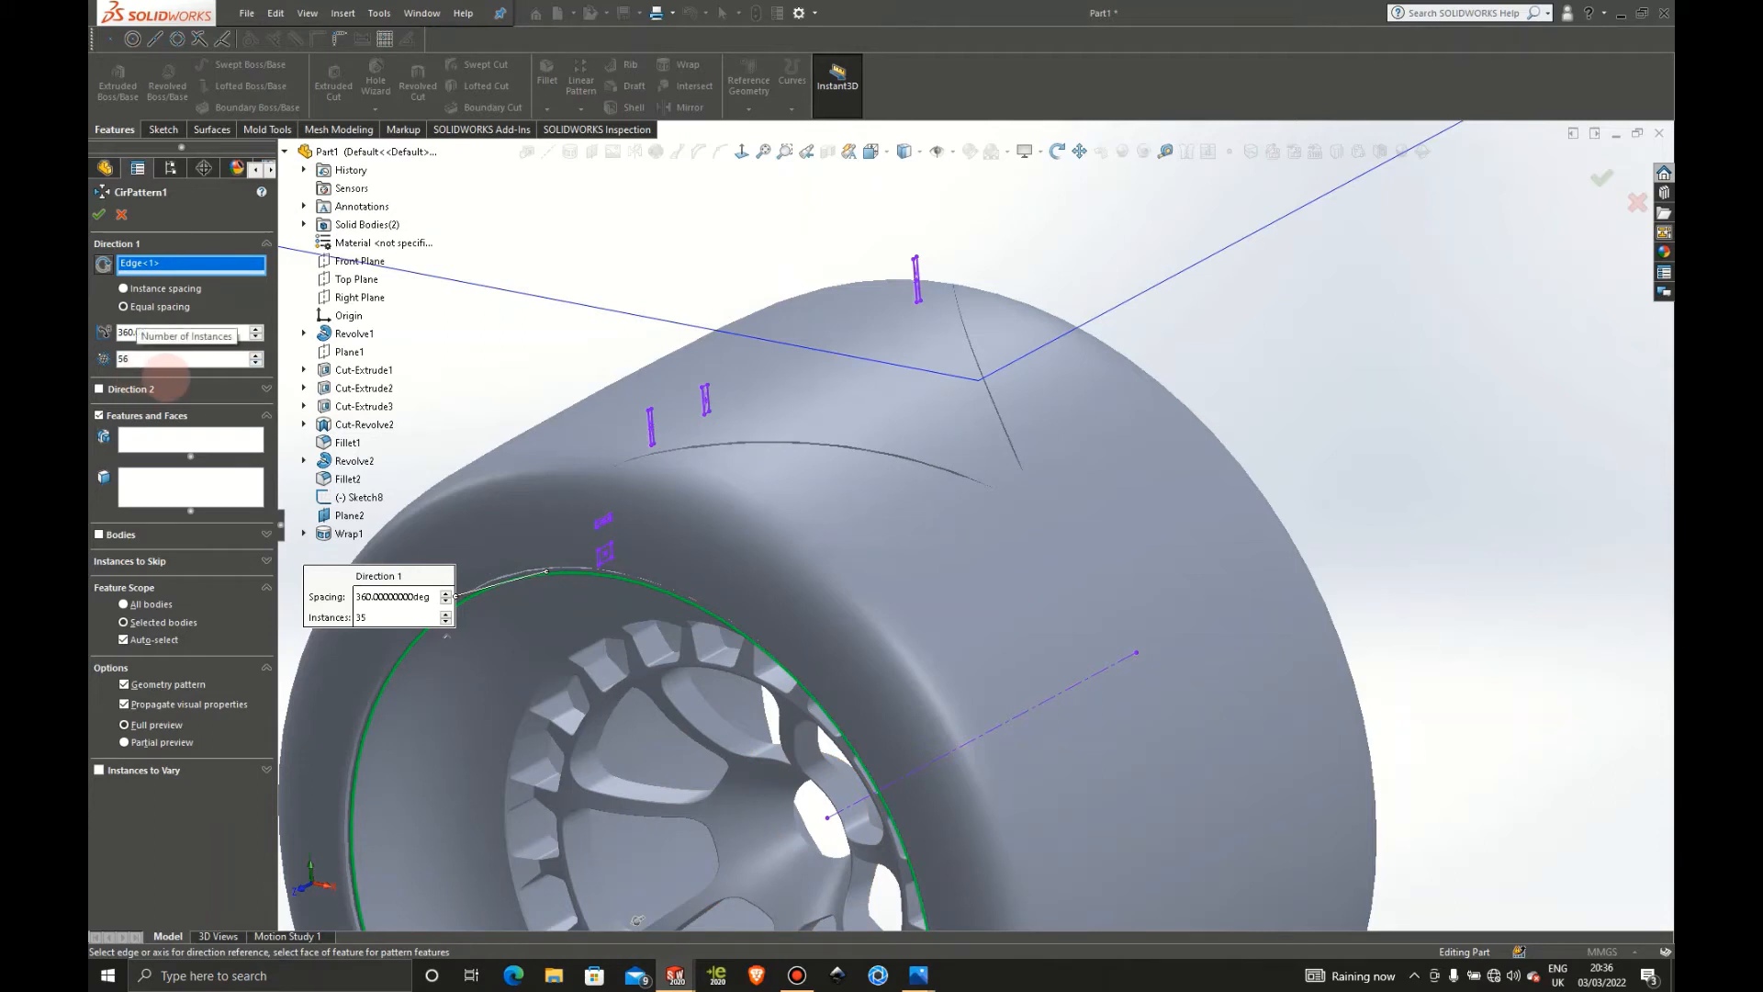
key("BackSpace")
key("BackSpace")
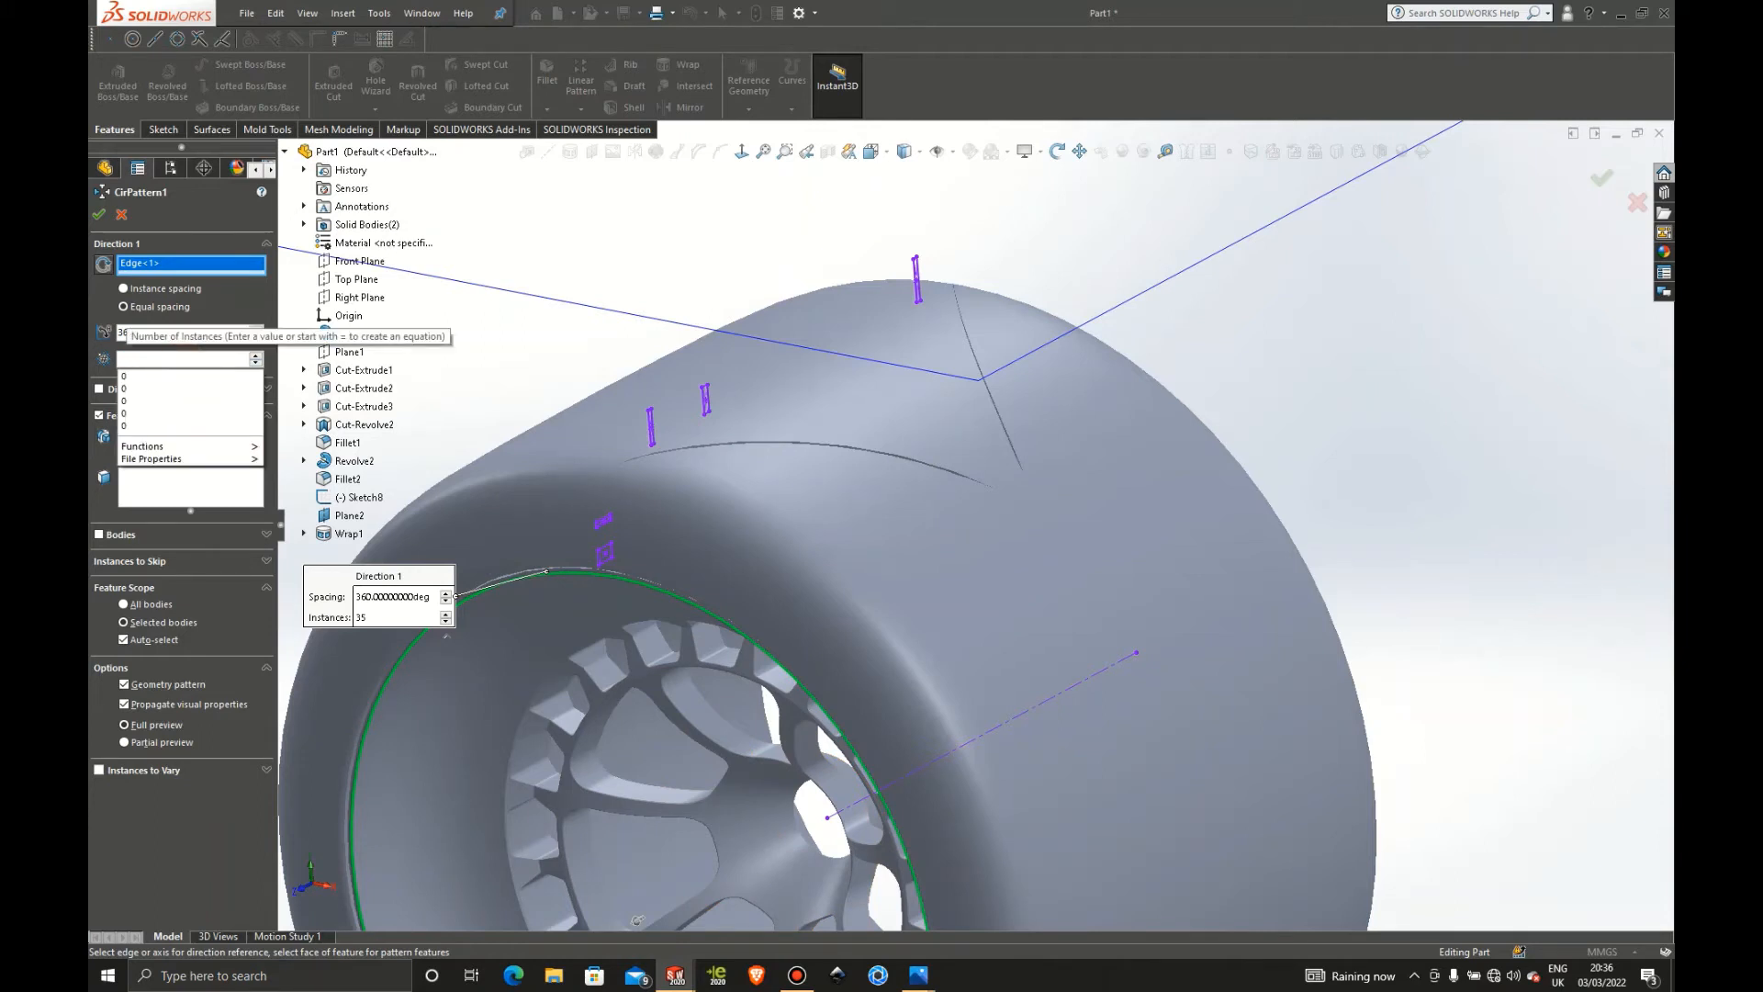
type("6")
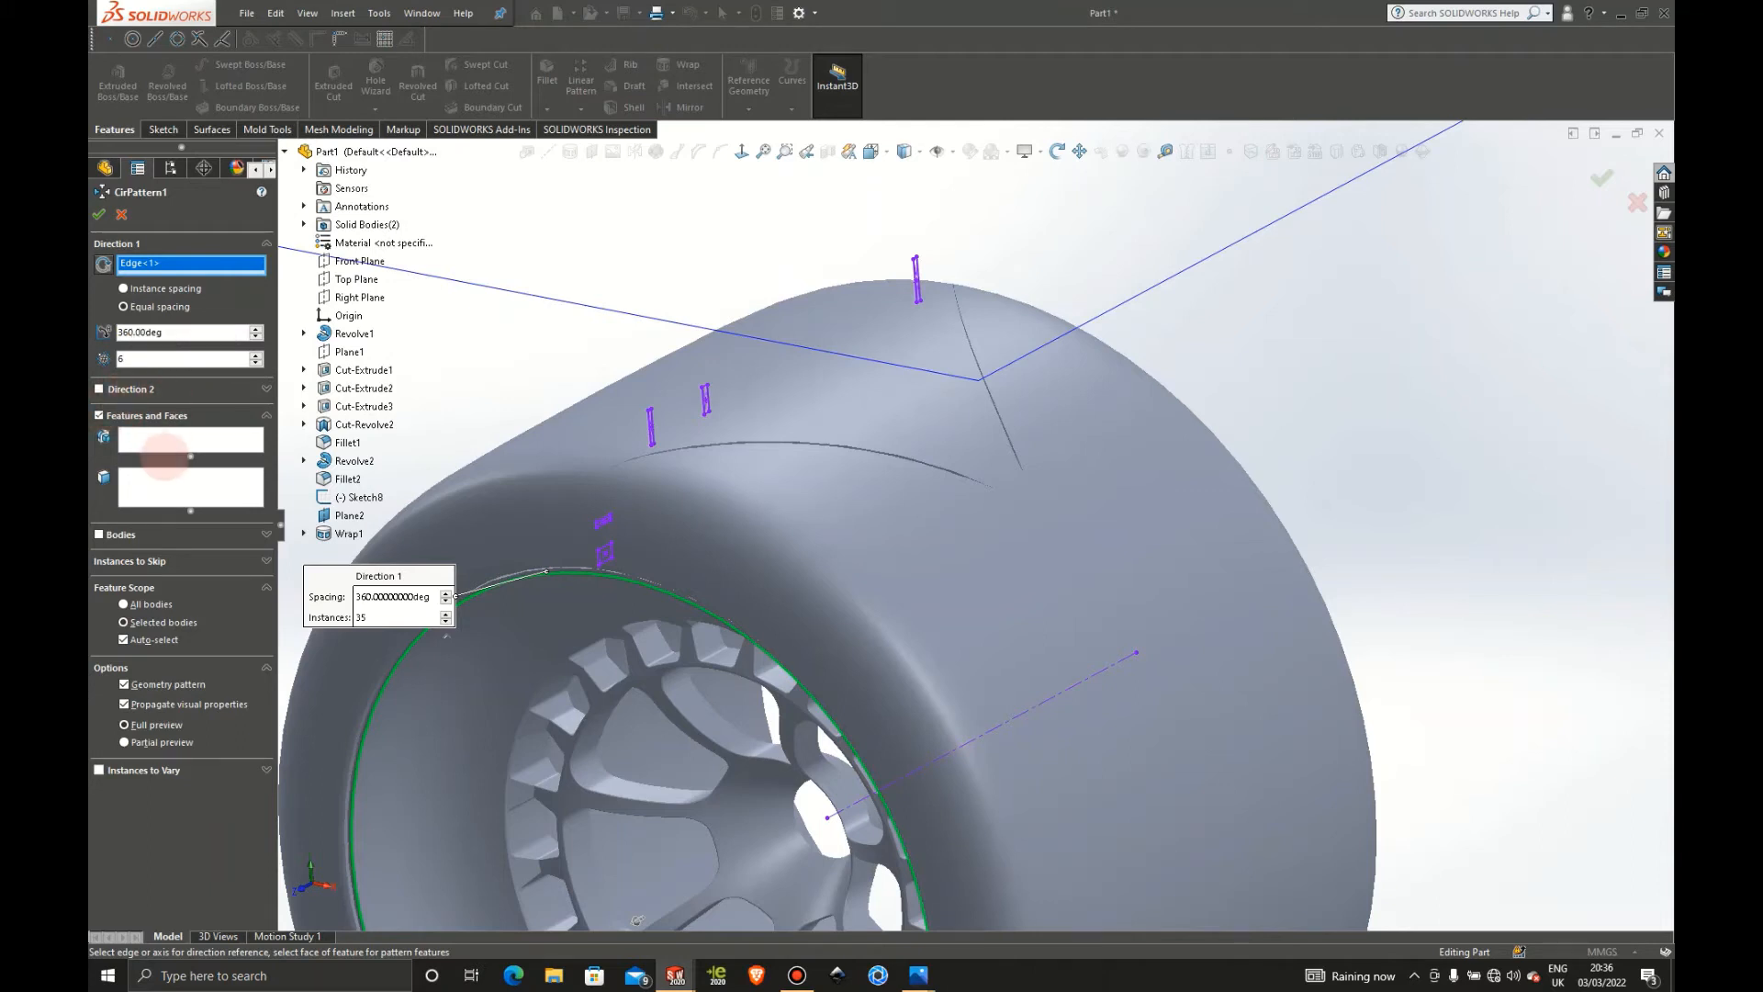
left_click(161, 443)
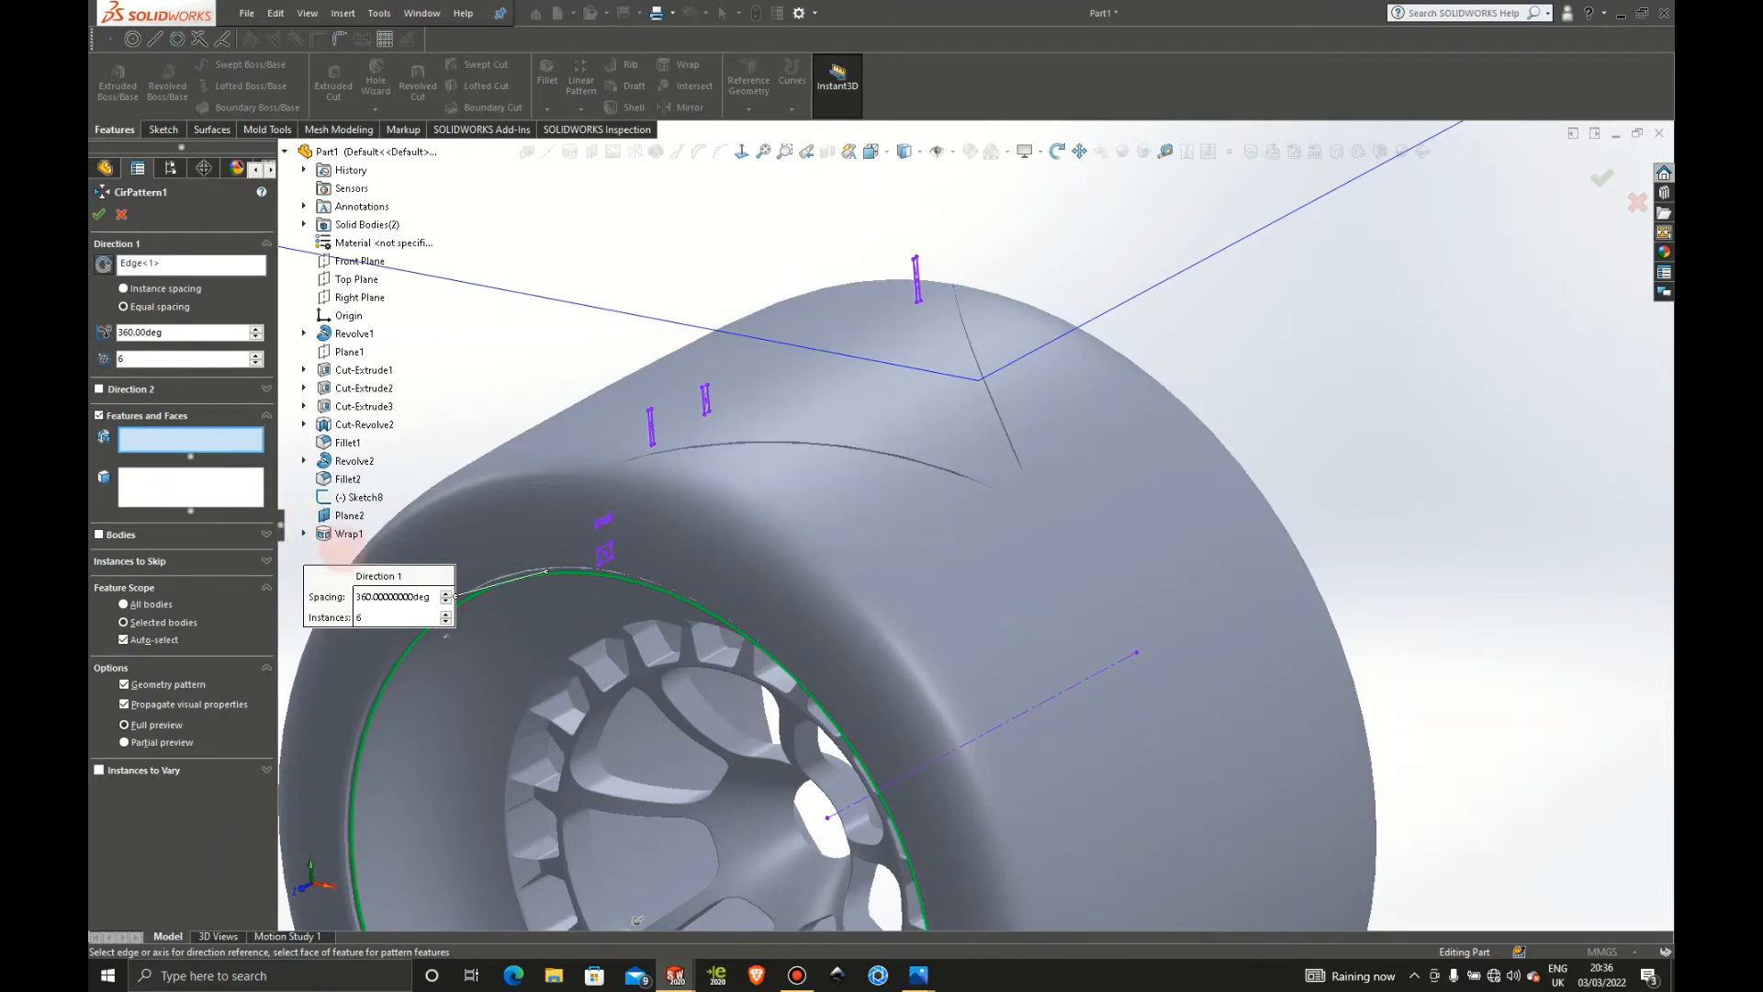
left_click(347, 535)
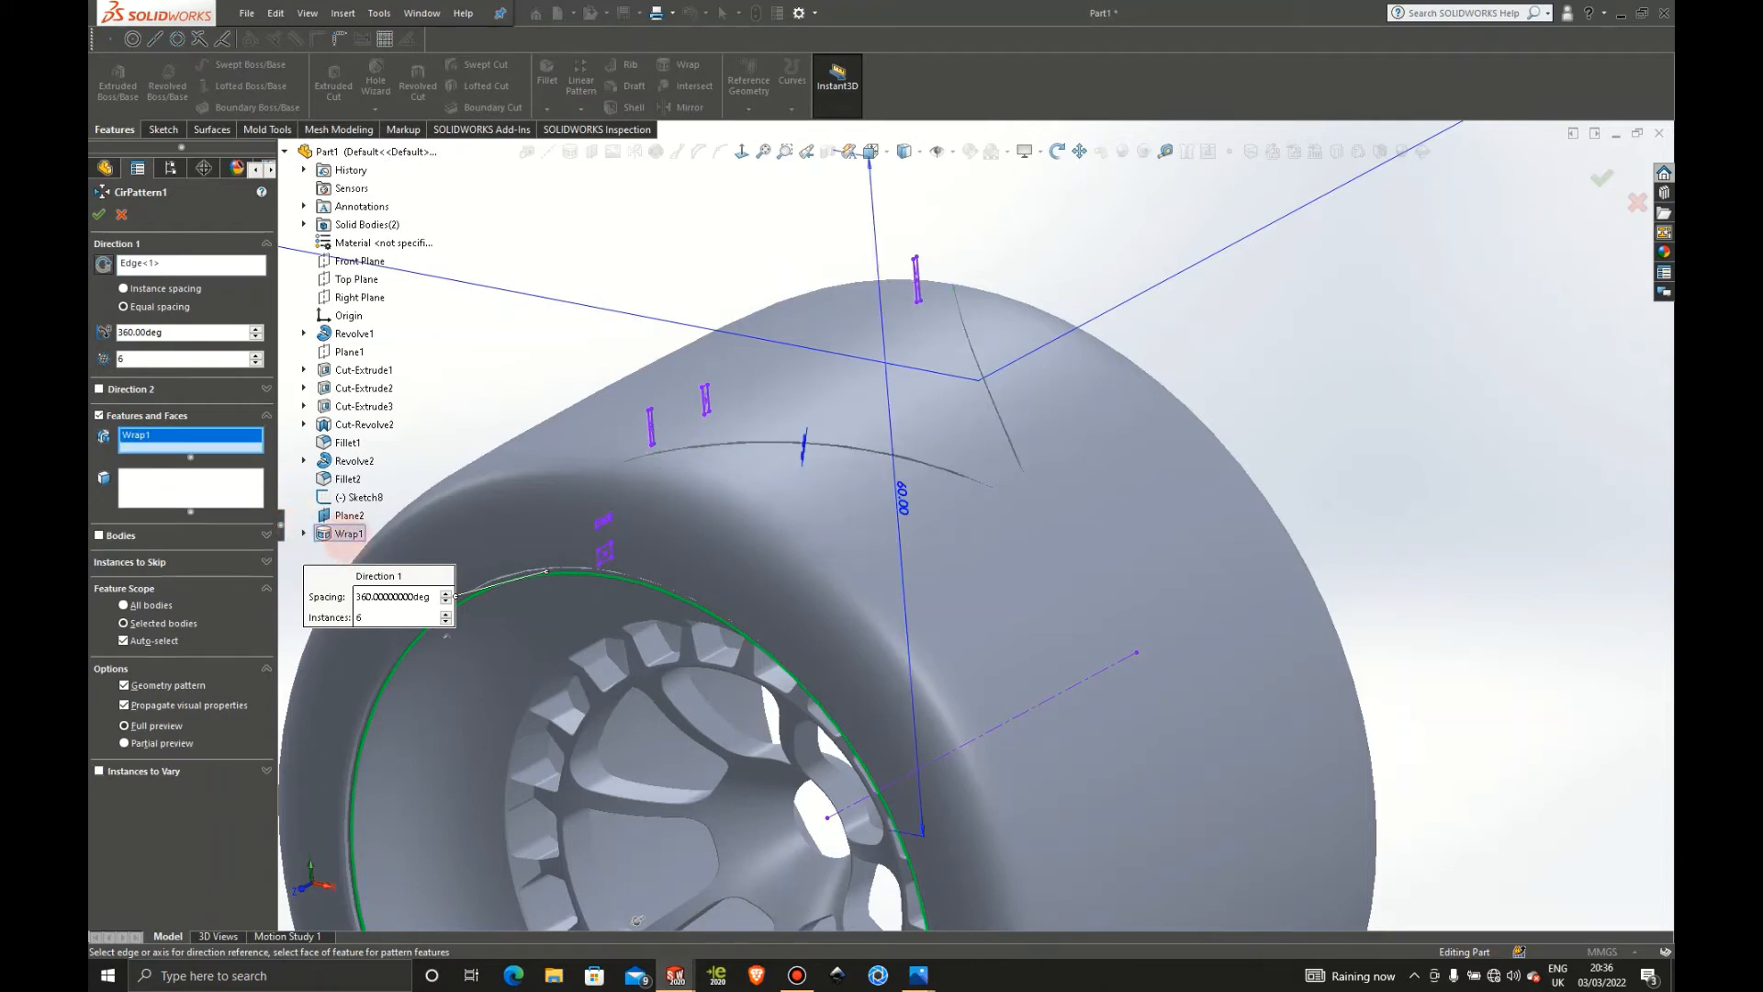
Set the tread wrap's circular pattern to 4 equally spaced instances over 360 degrees and accept it
double_click(134, 360)
type("4")
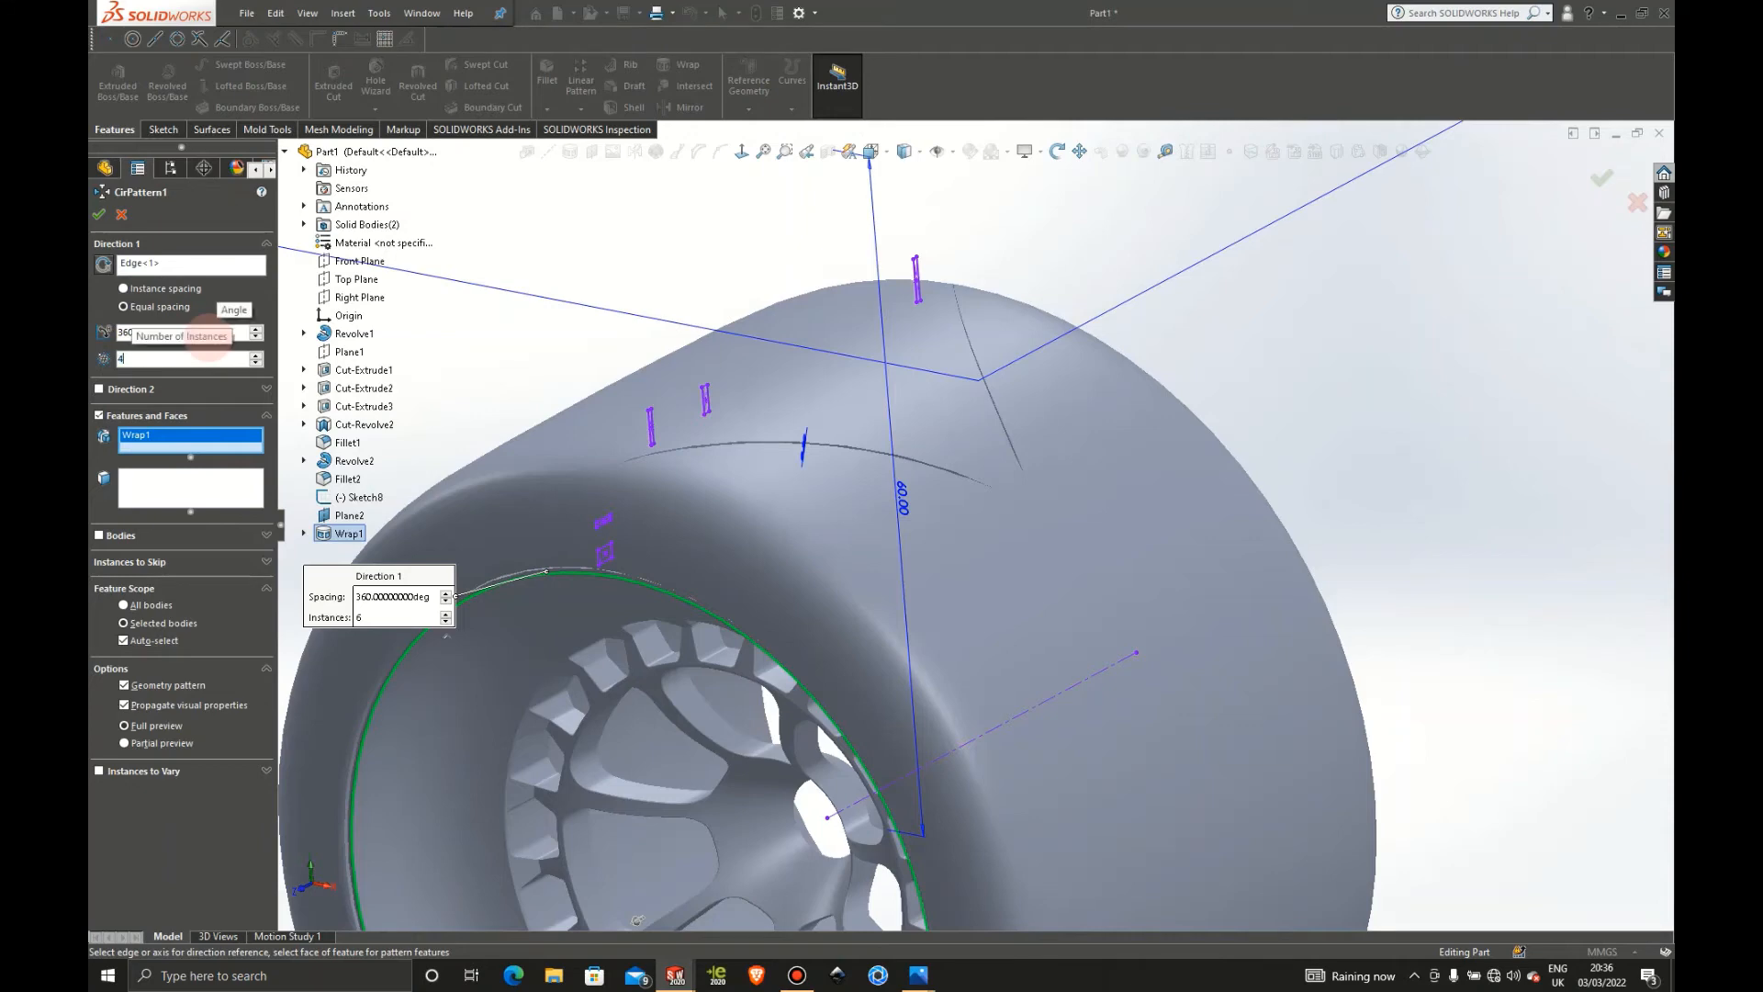
scroll(1401, 528, "up", 2)
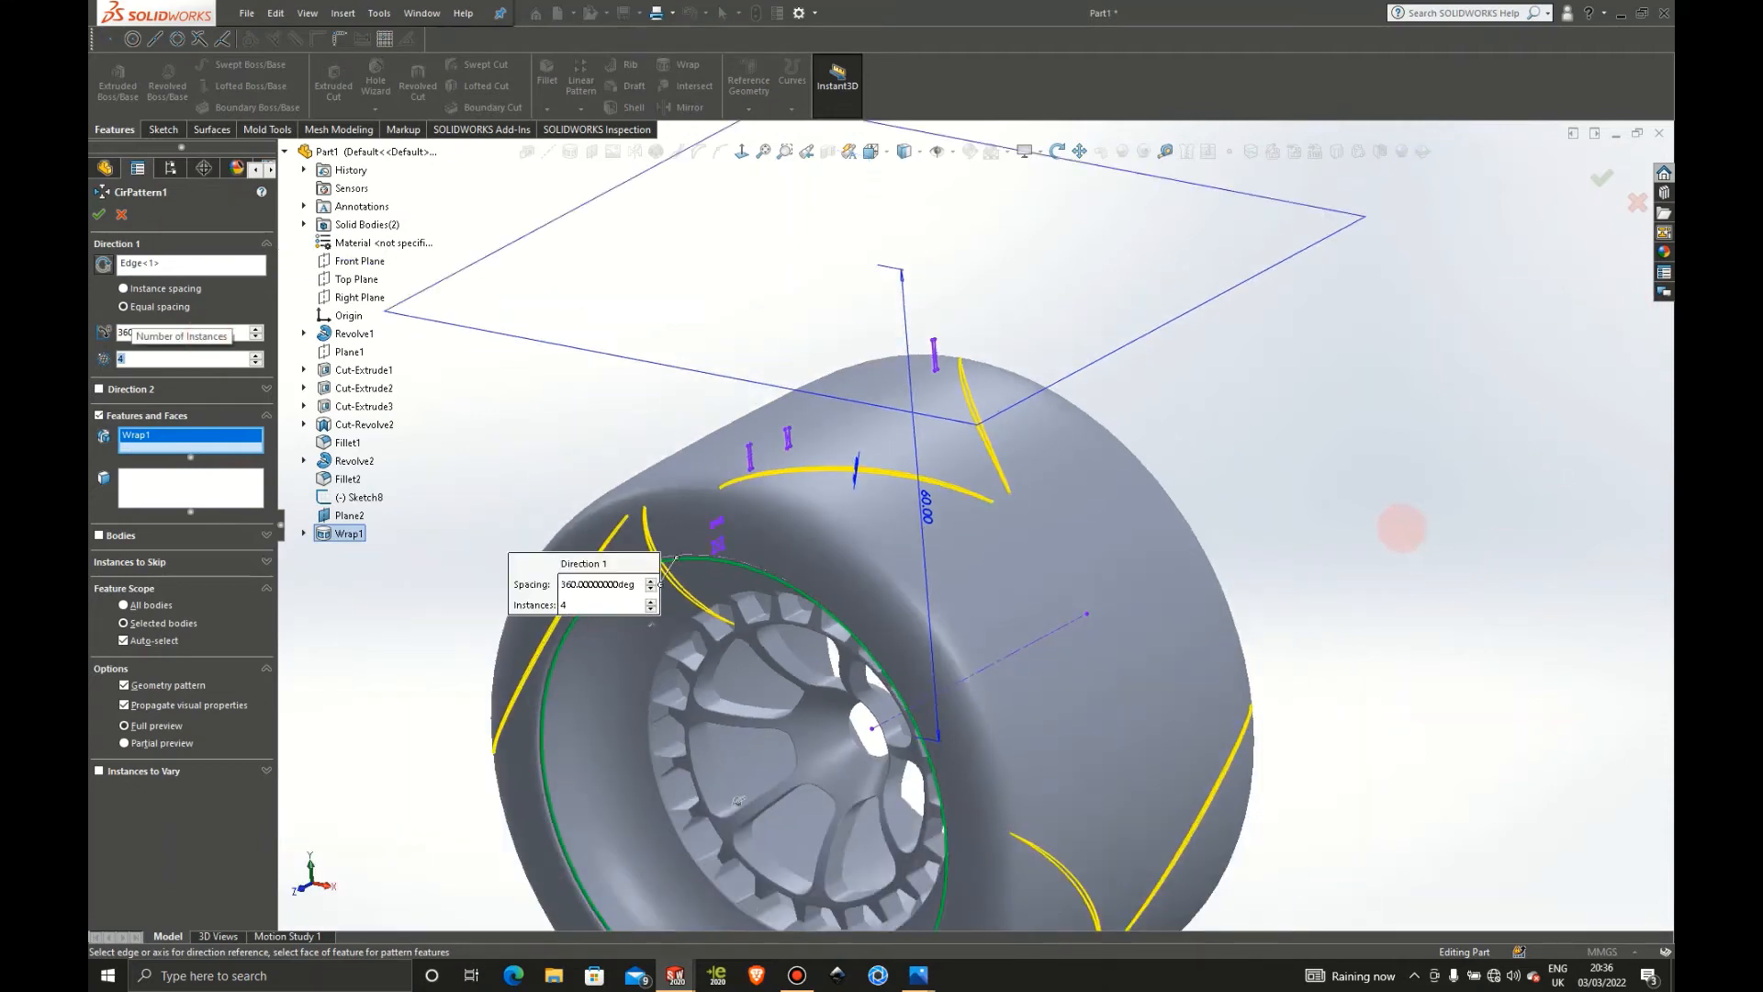
middle_click_drag(1286, 565, 1028, 542)
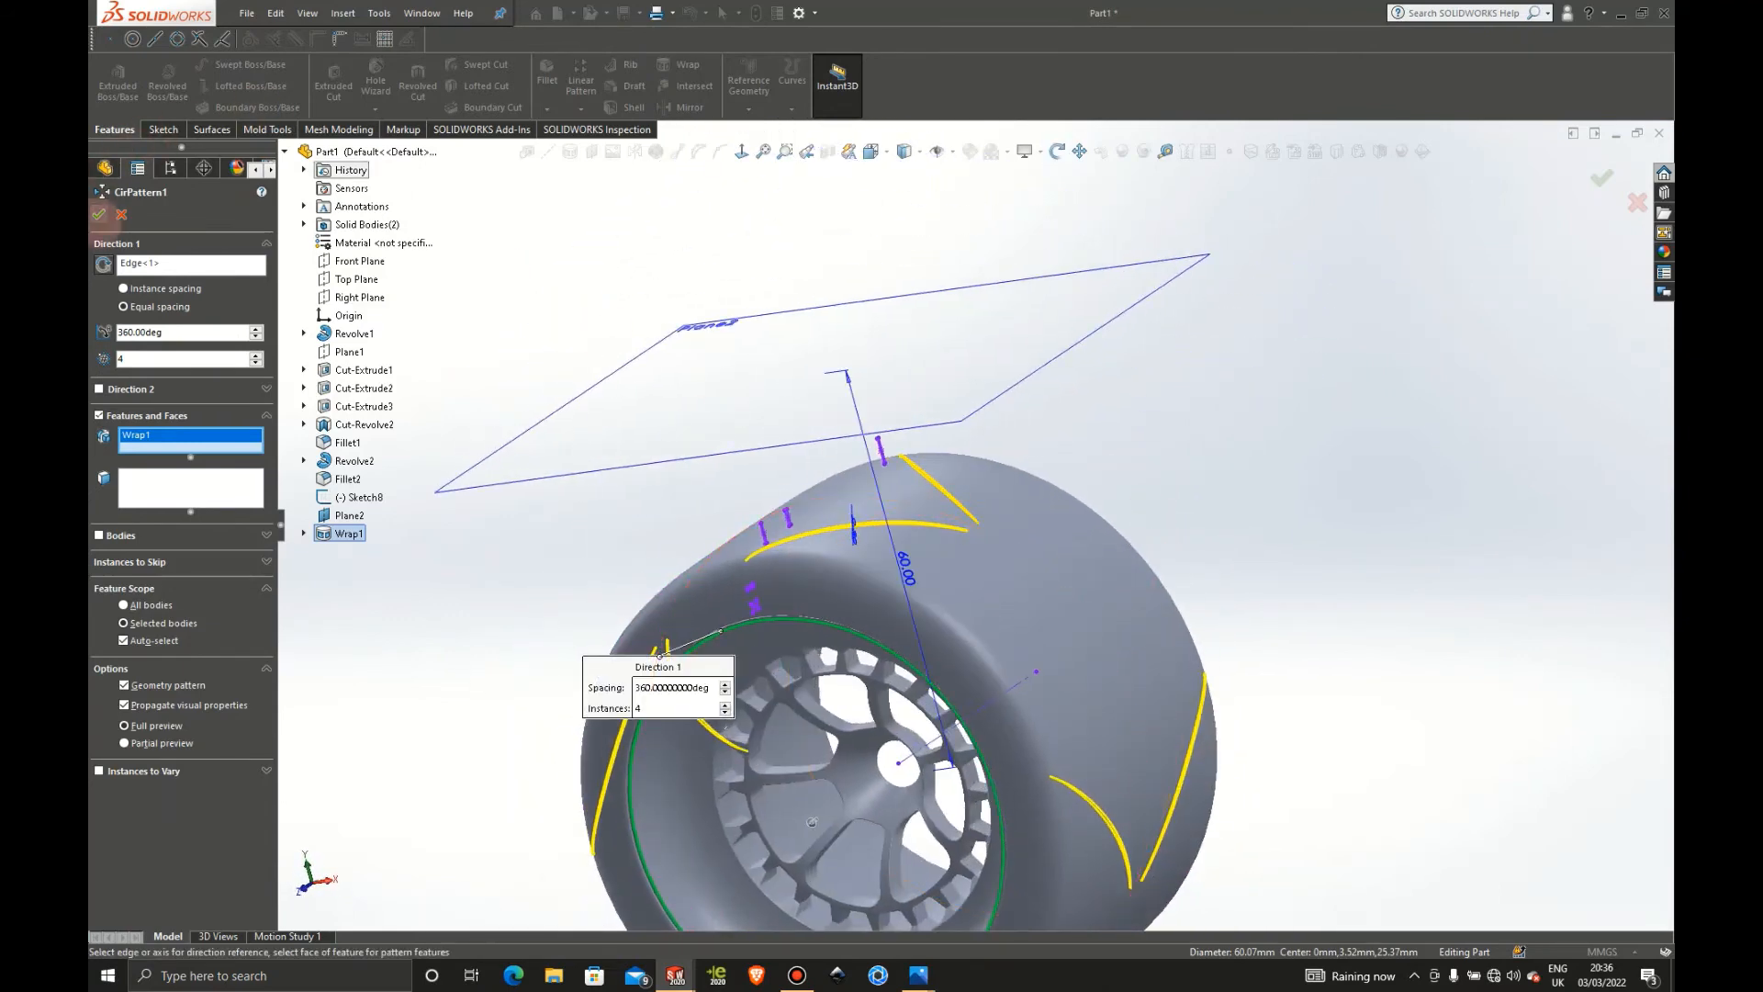
left_click(99, 214)
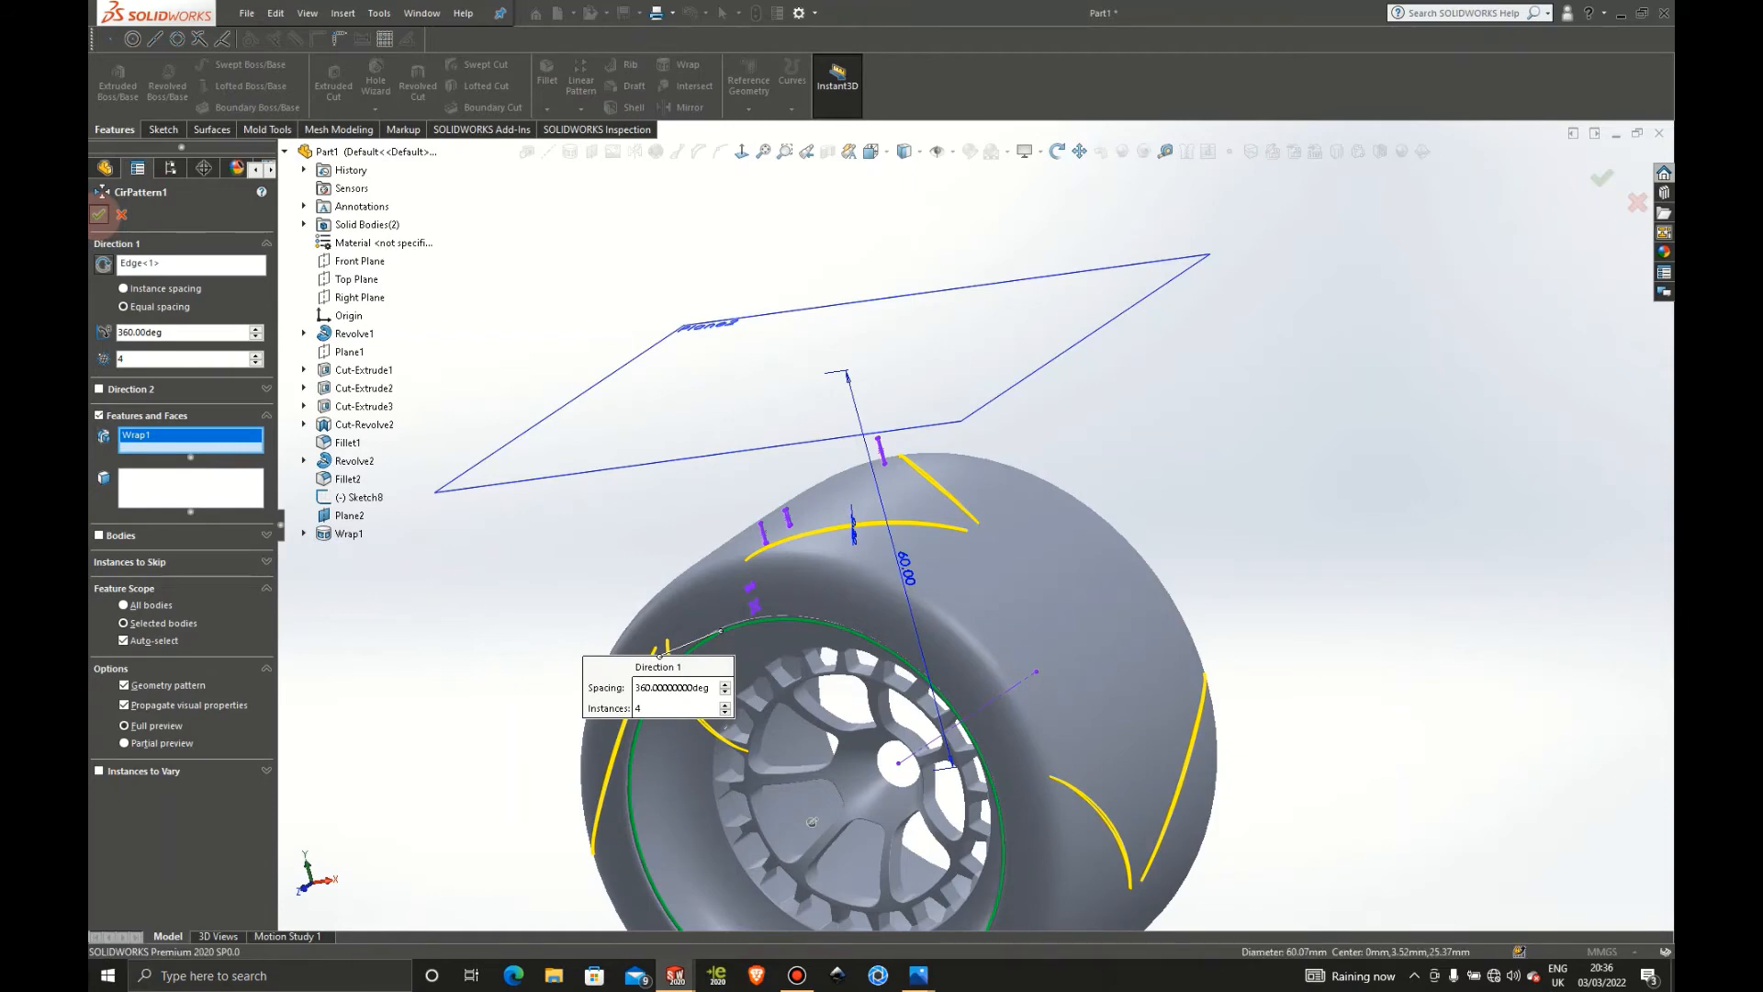
Start a second circular pattern that repeats CirPattern1 about the circular edge of the tyre's side opening
scroll(1447, 595, "up", 3)
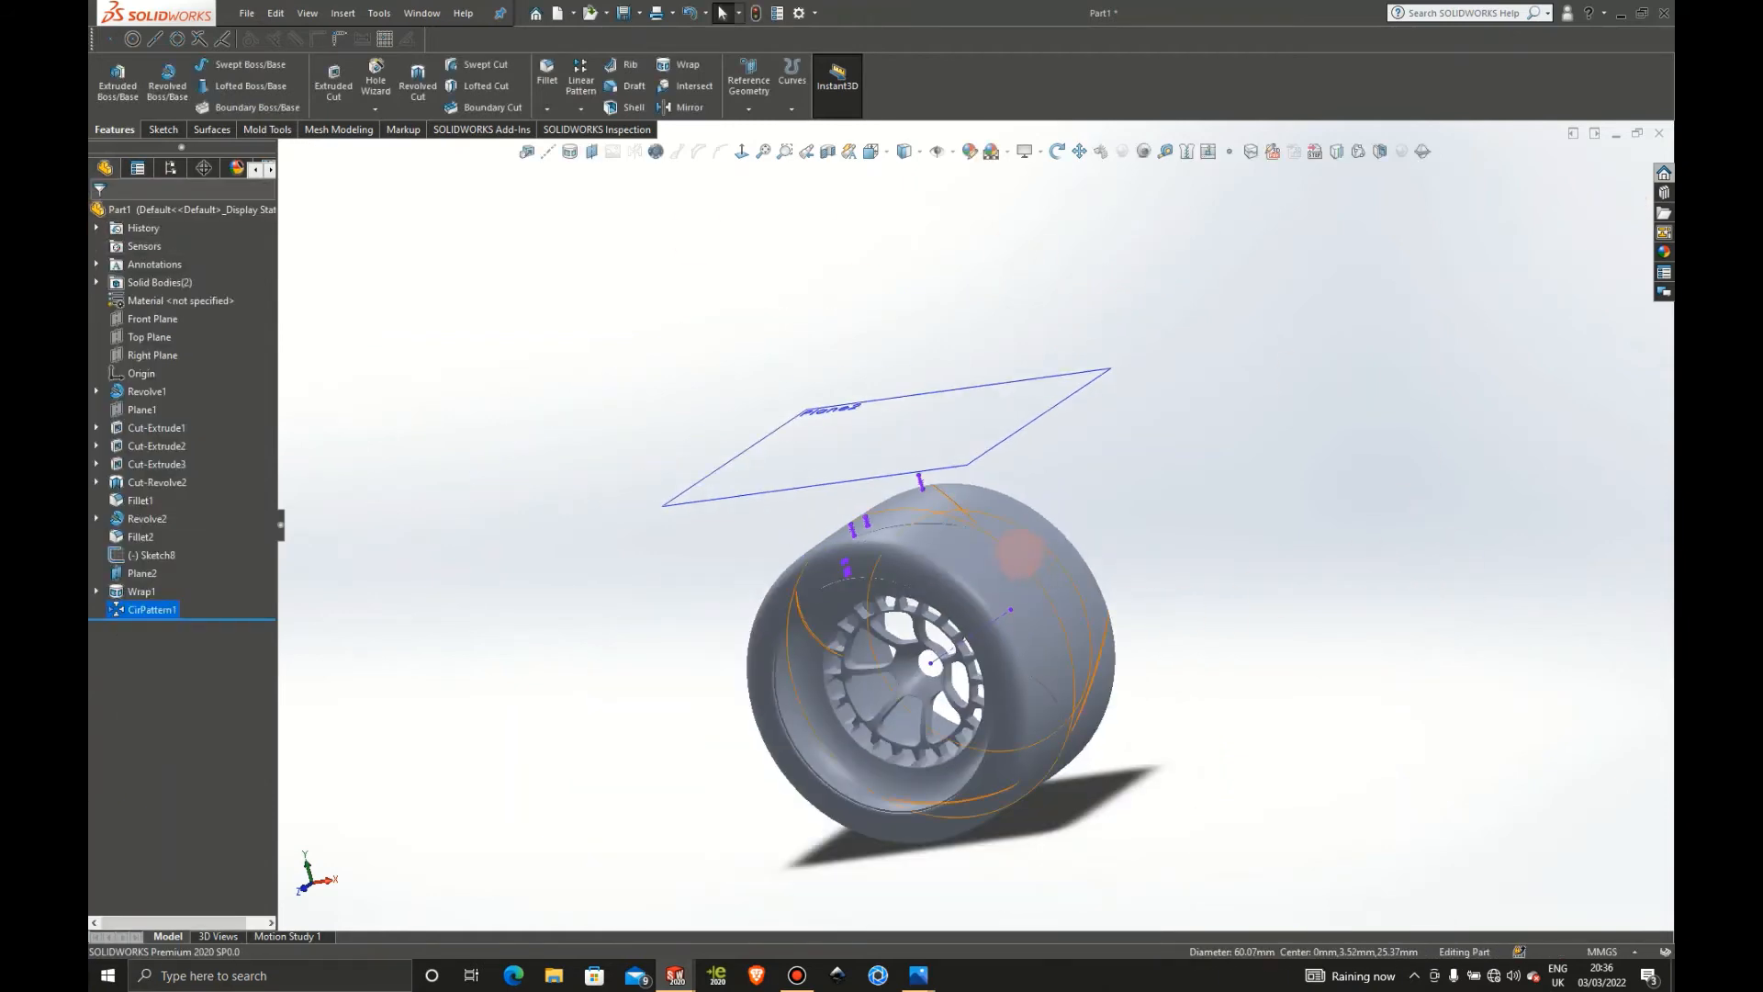
middle_click_drag(1019, 553, 929, 602)
scroll(929, 601, "down", 10)
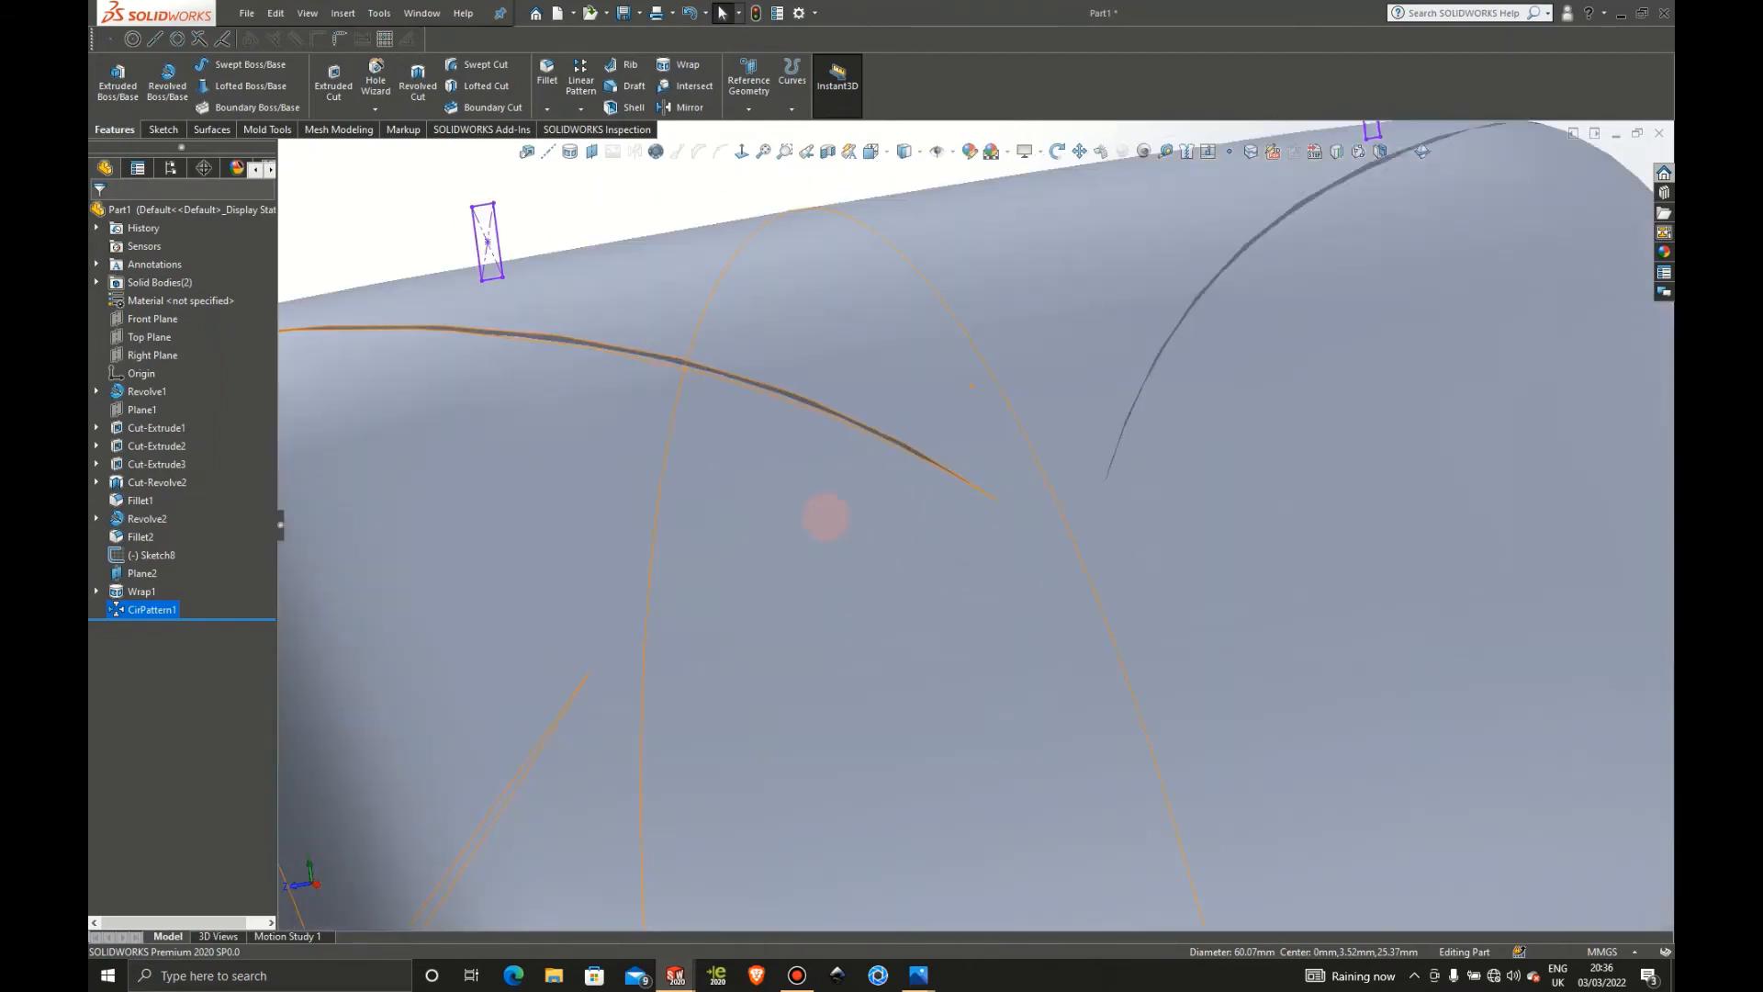
scroll(872, 498, "up", 4)
middle_click_drag(912, 555, 999, 566)
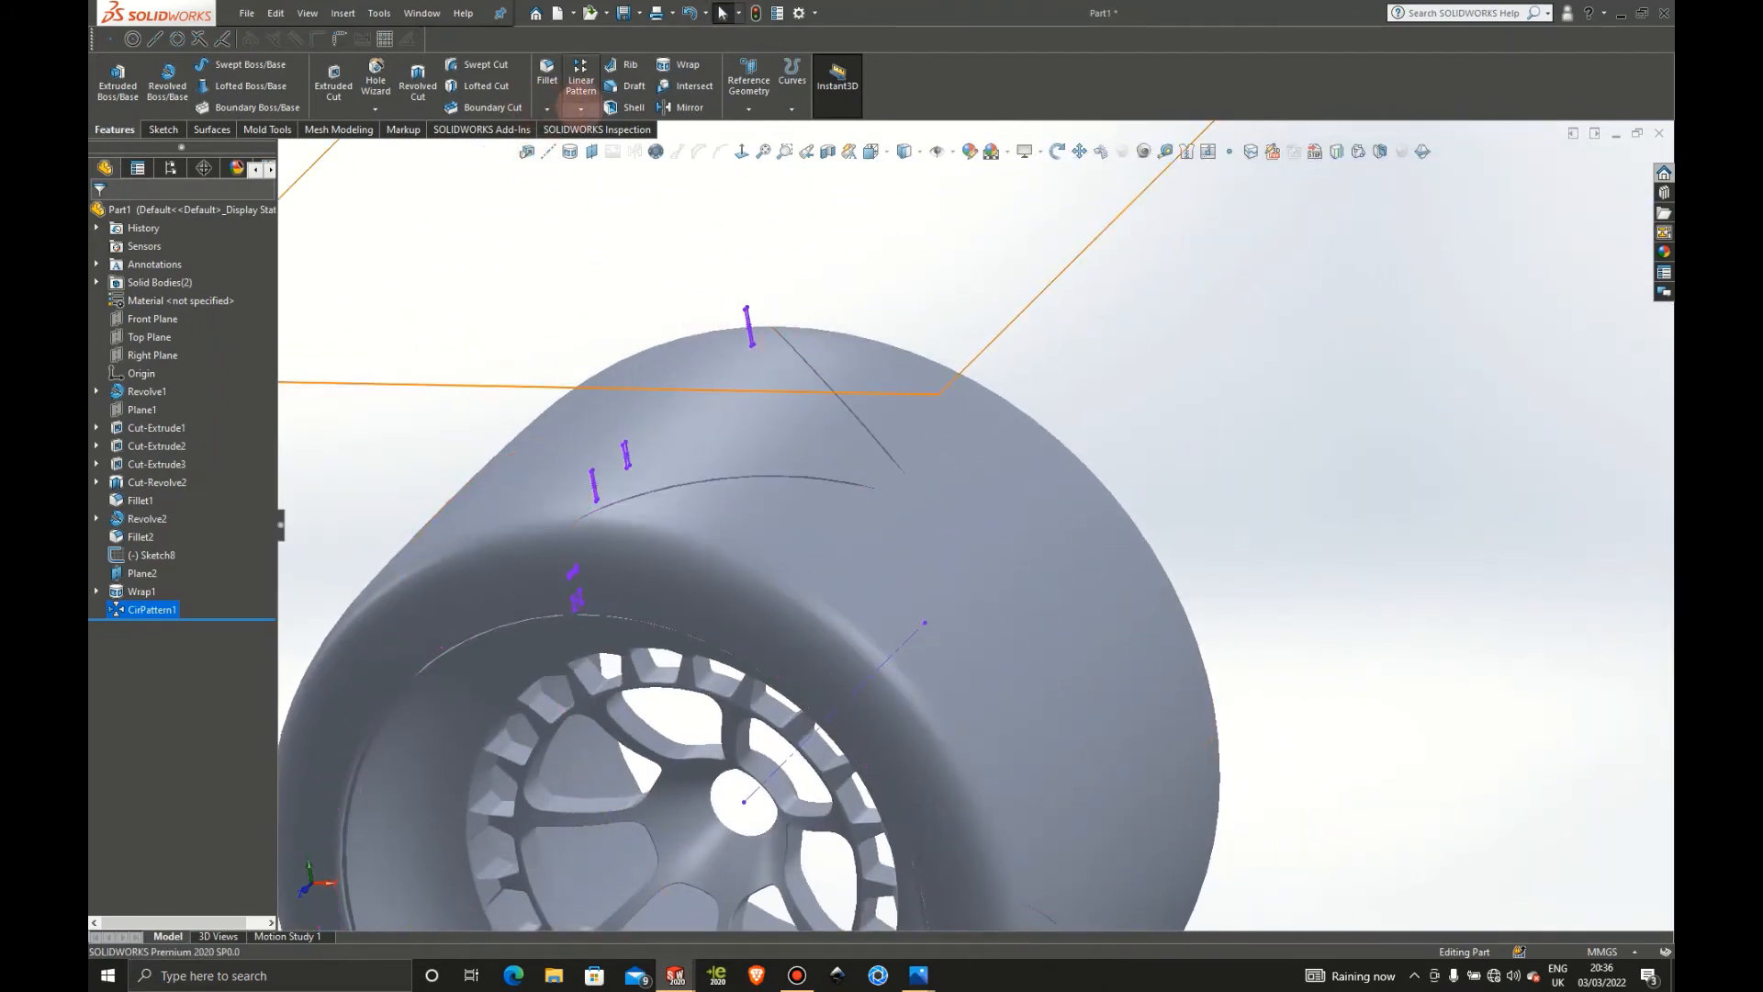
left_click(580, 108)
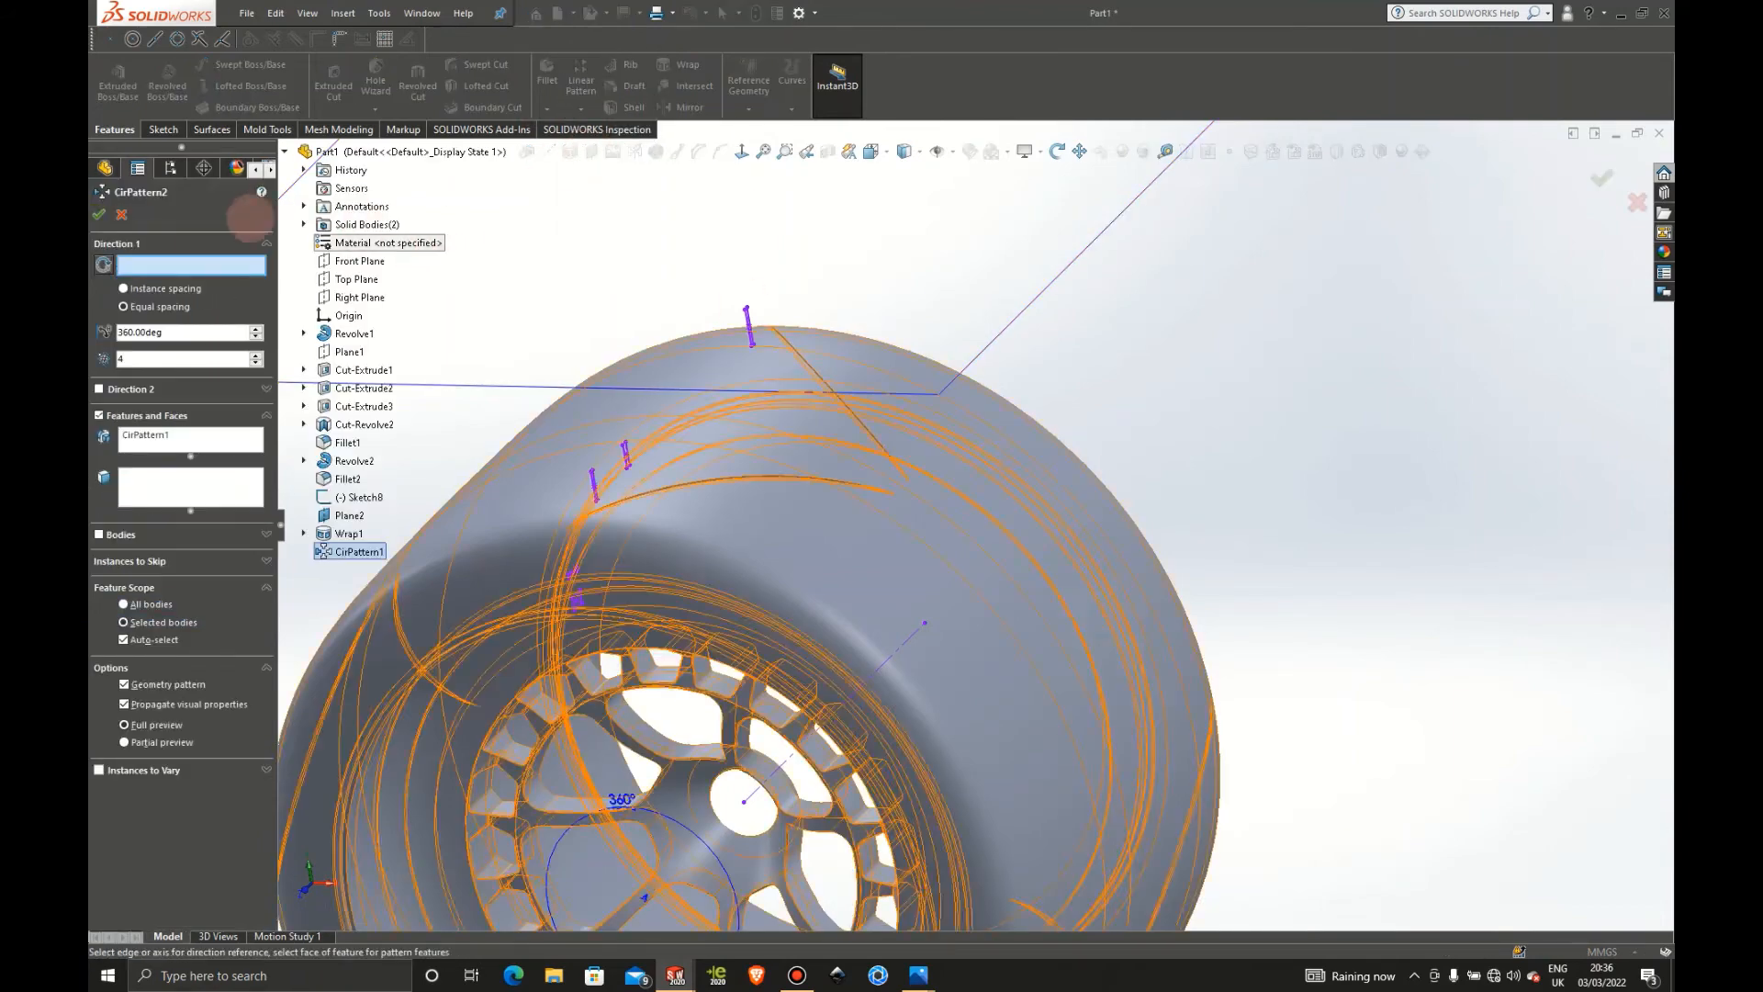
left_click(579, 700)
left_click(560, 610)
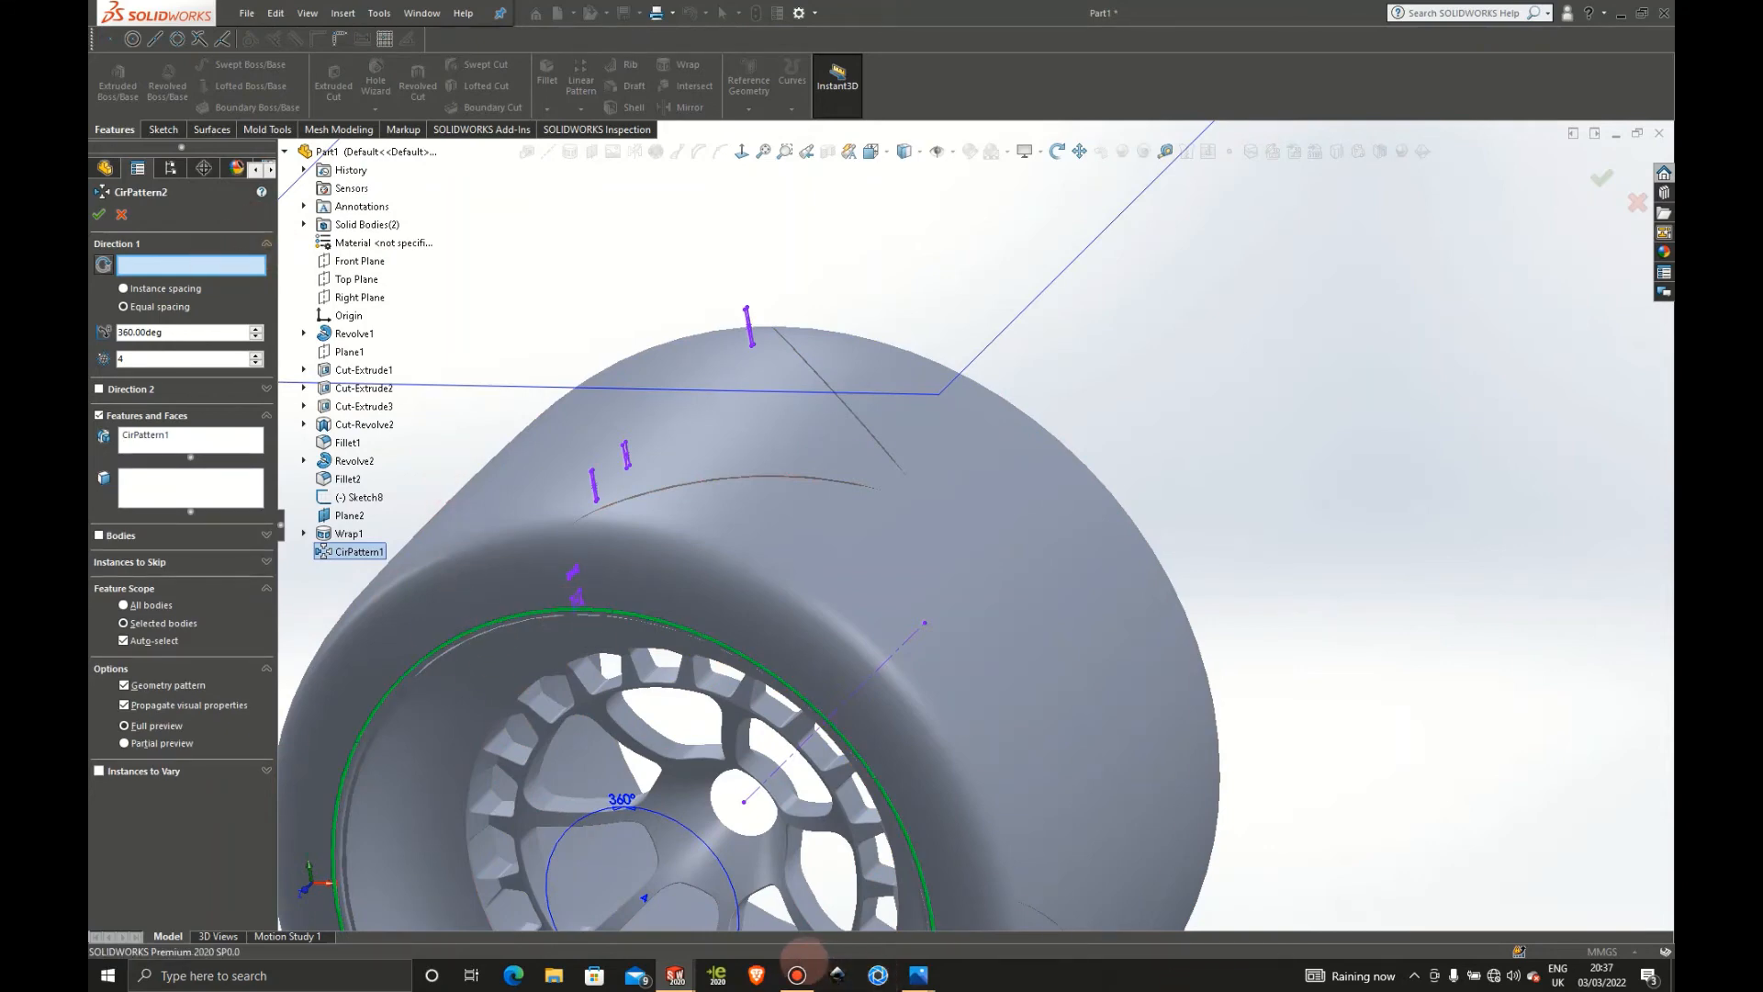
left_click(797, 975)
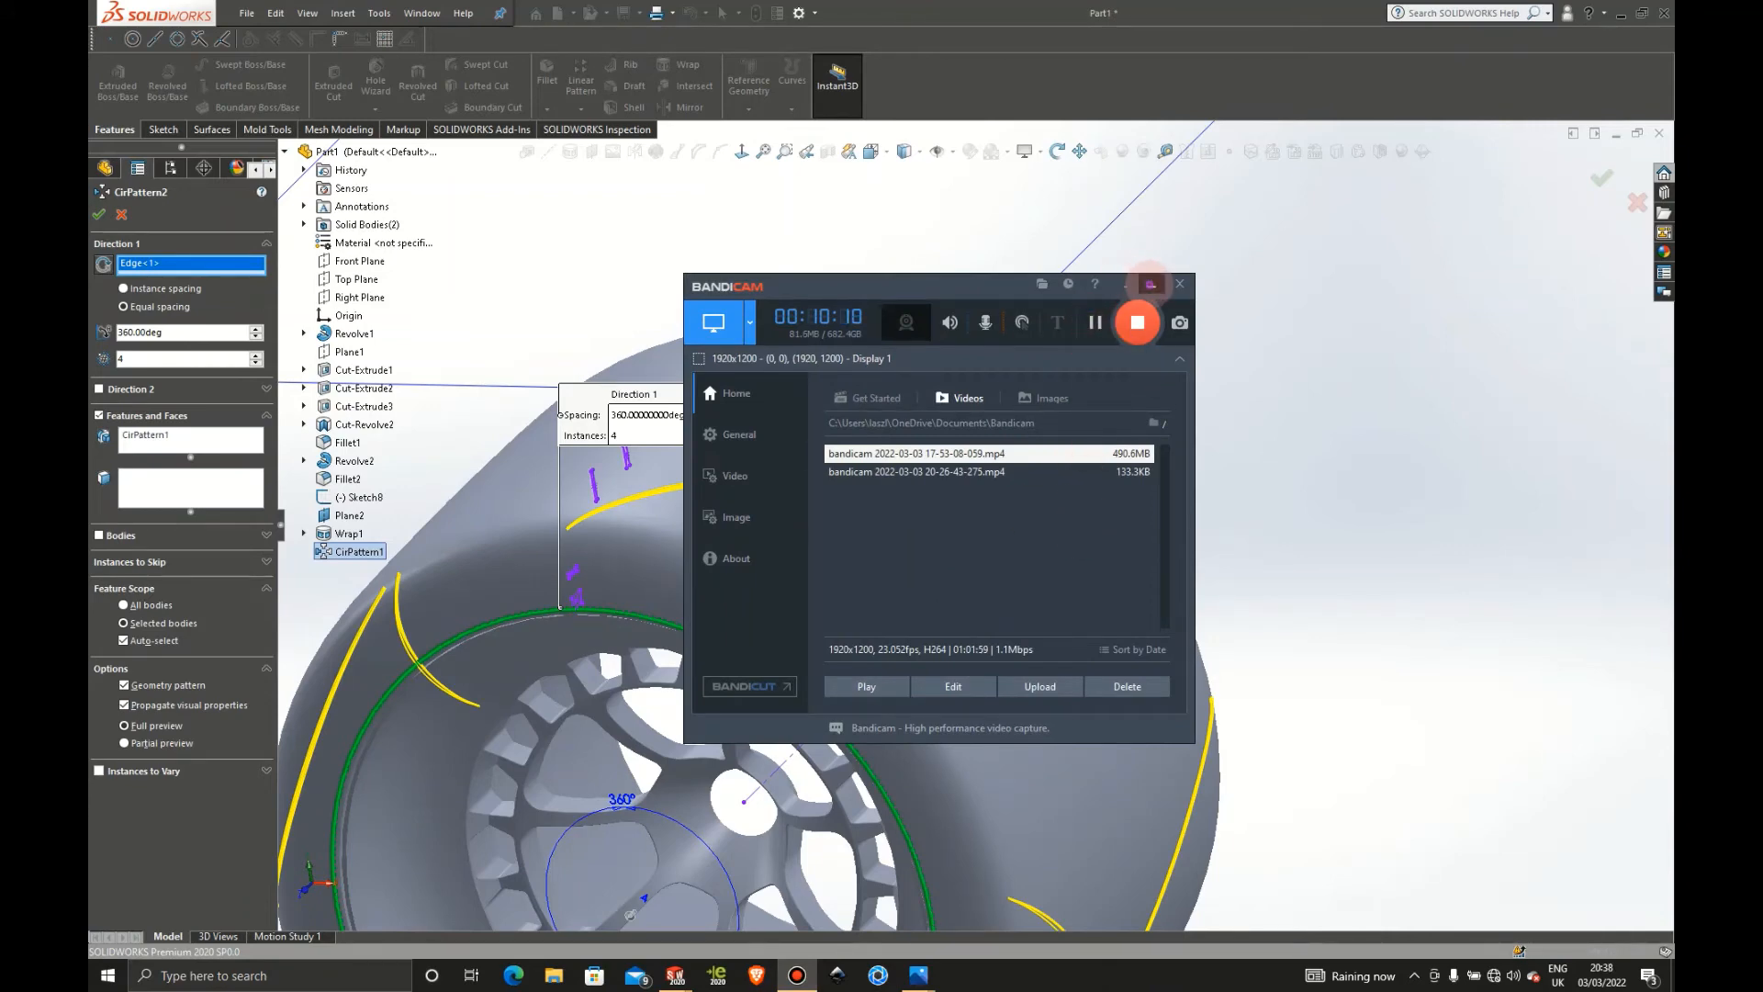
left_click(1151, 283)
Try 5 and 6 instances over 360 degrees for the second circular pattern of the tread
scroll(1125, 555, "up", 3)
middle_click_drag(1114, 539, 788, 574)
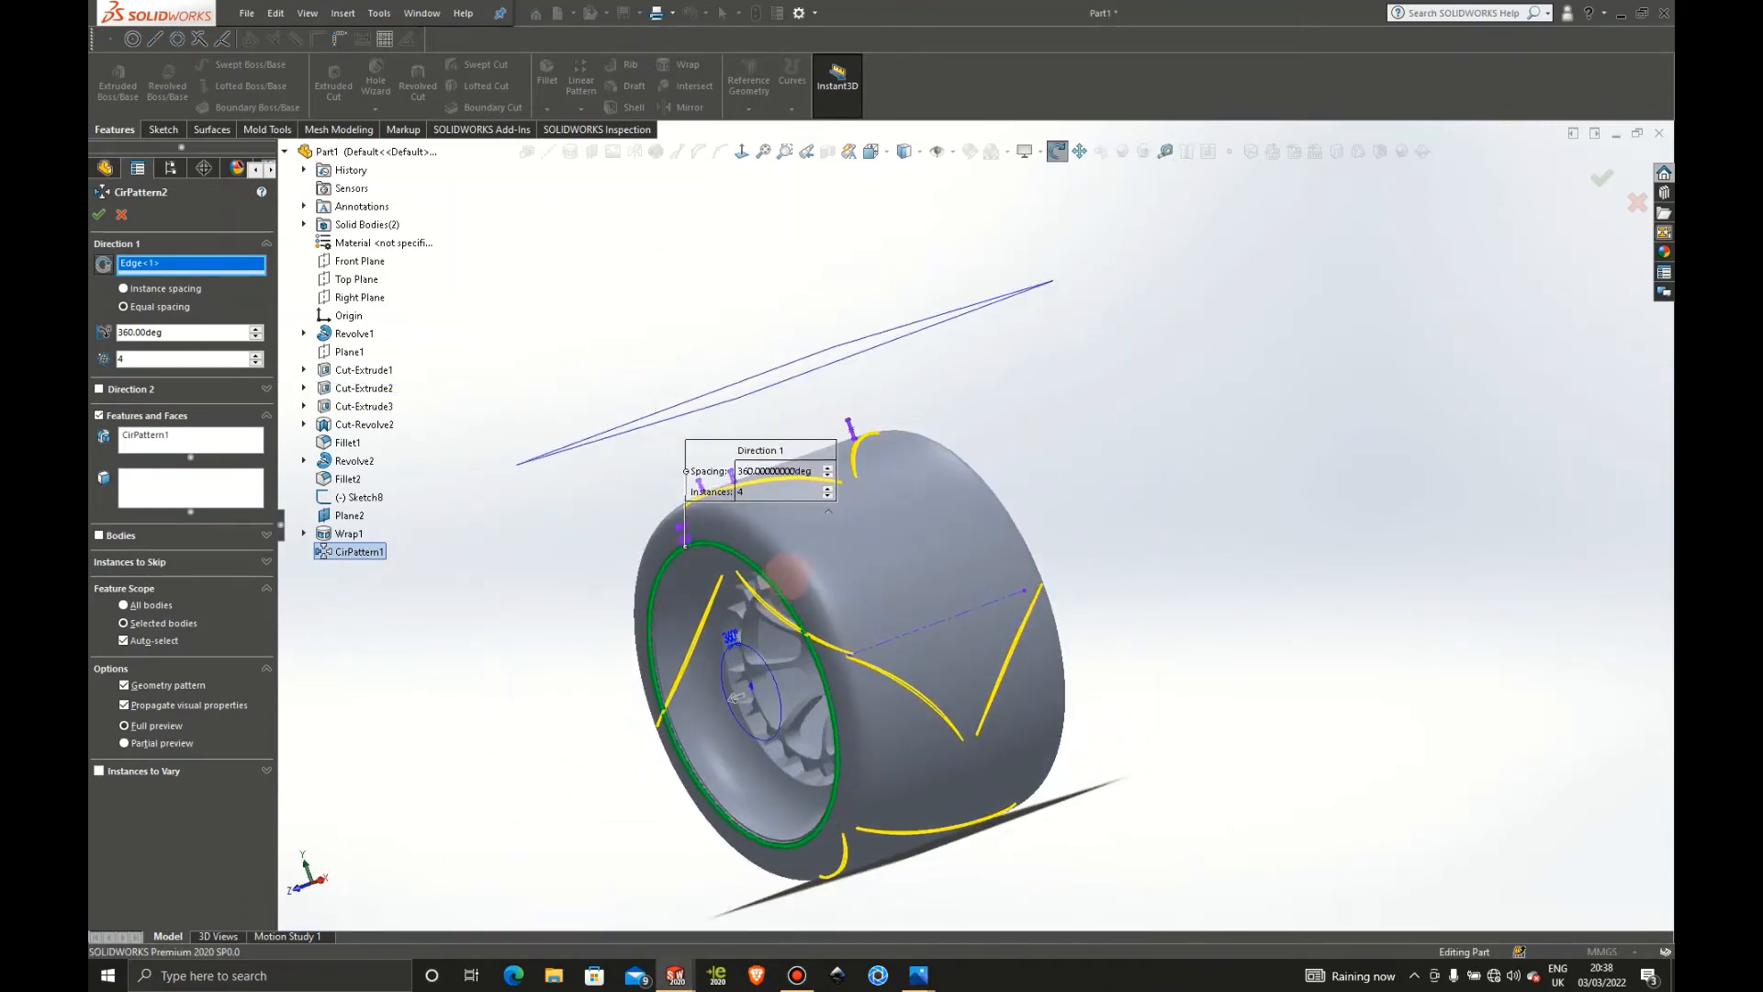
middle_click_drag(732, 699, 805, 699)
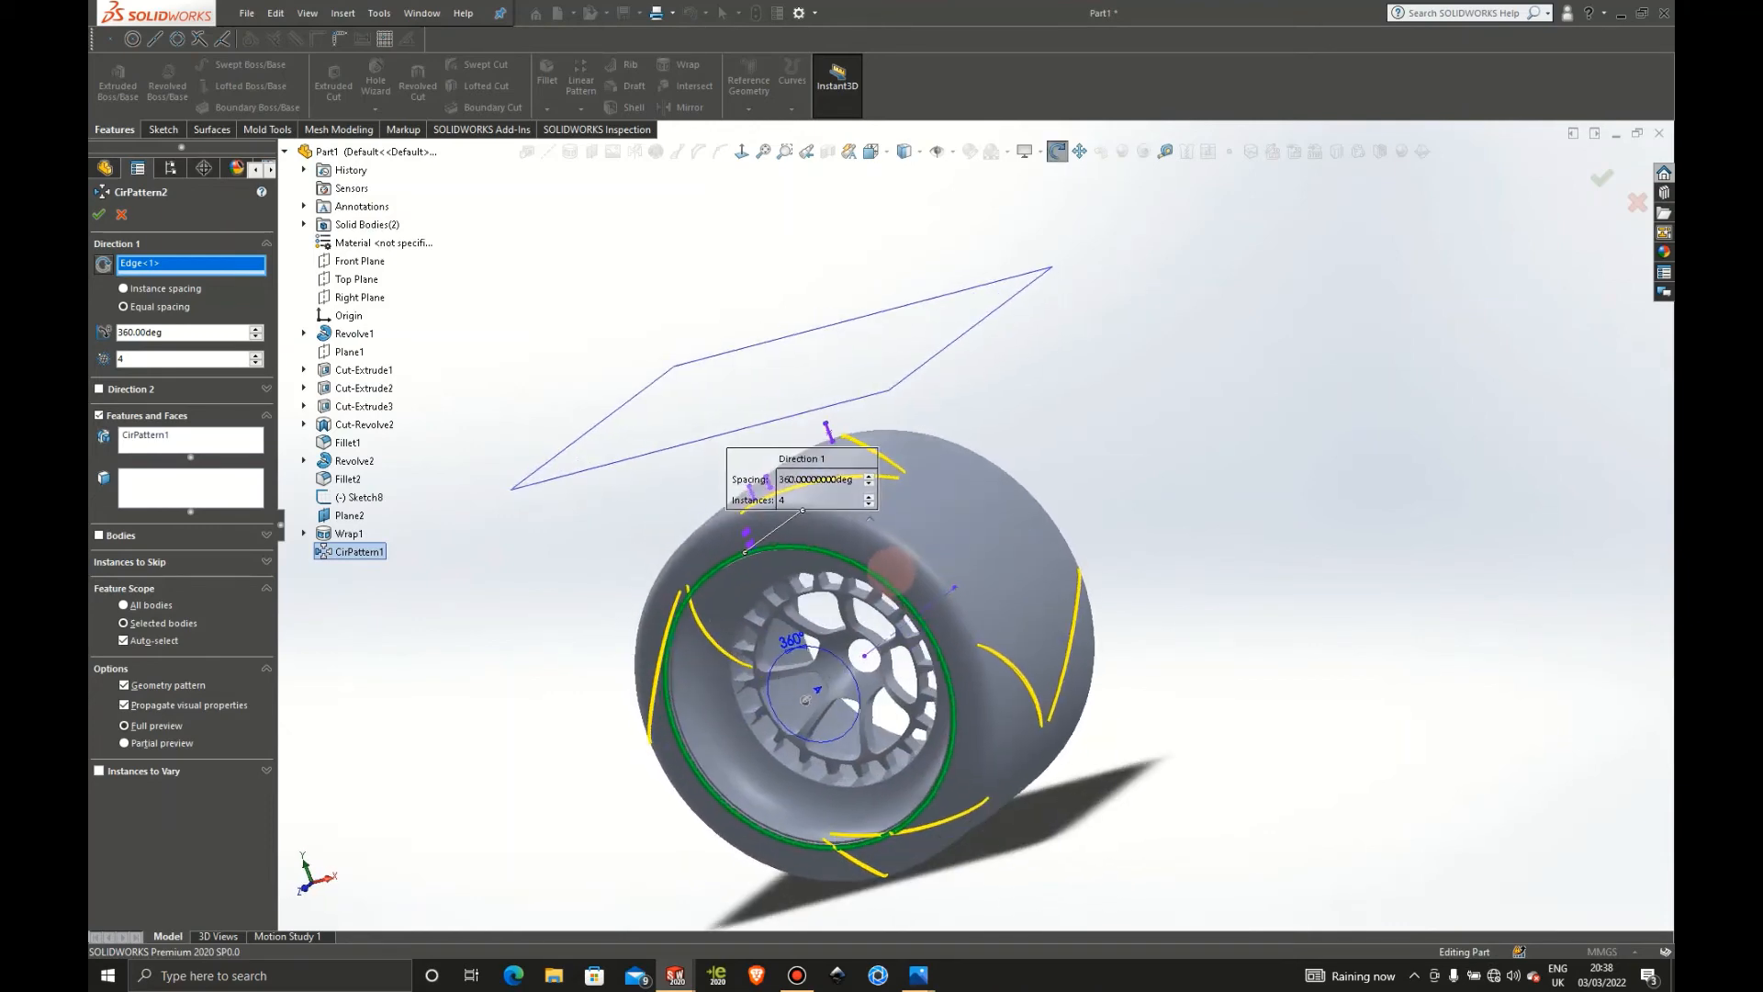
middle_click_drag(890, 572, 895, 571)
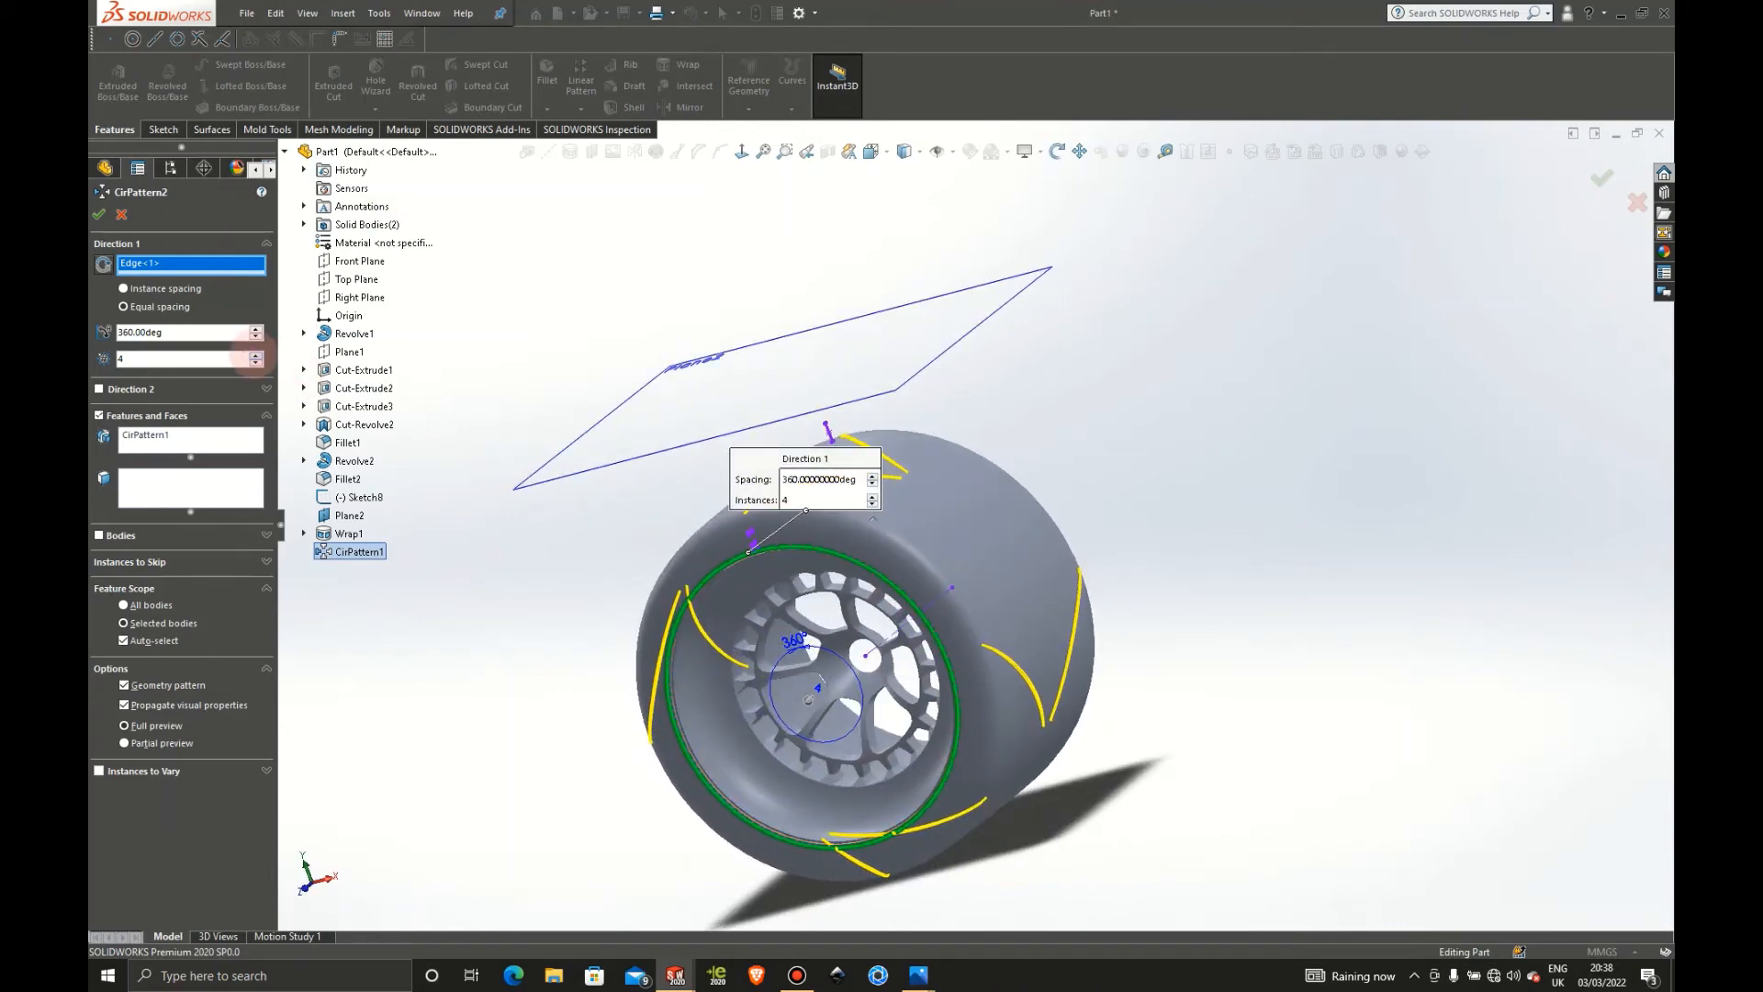
left_click(256, 355)
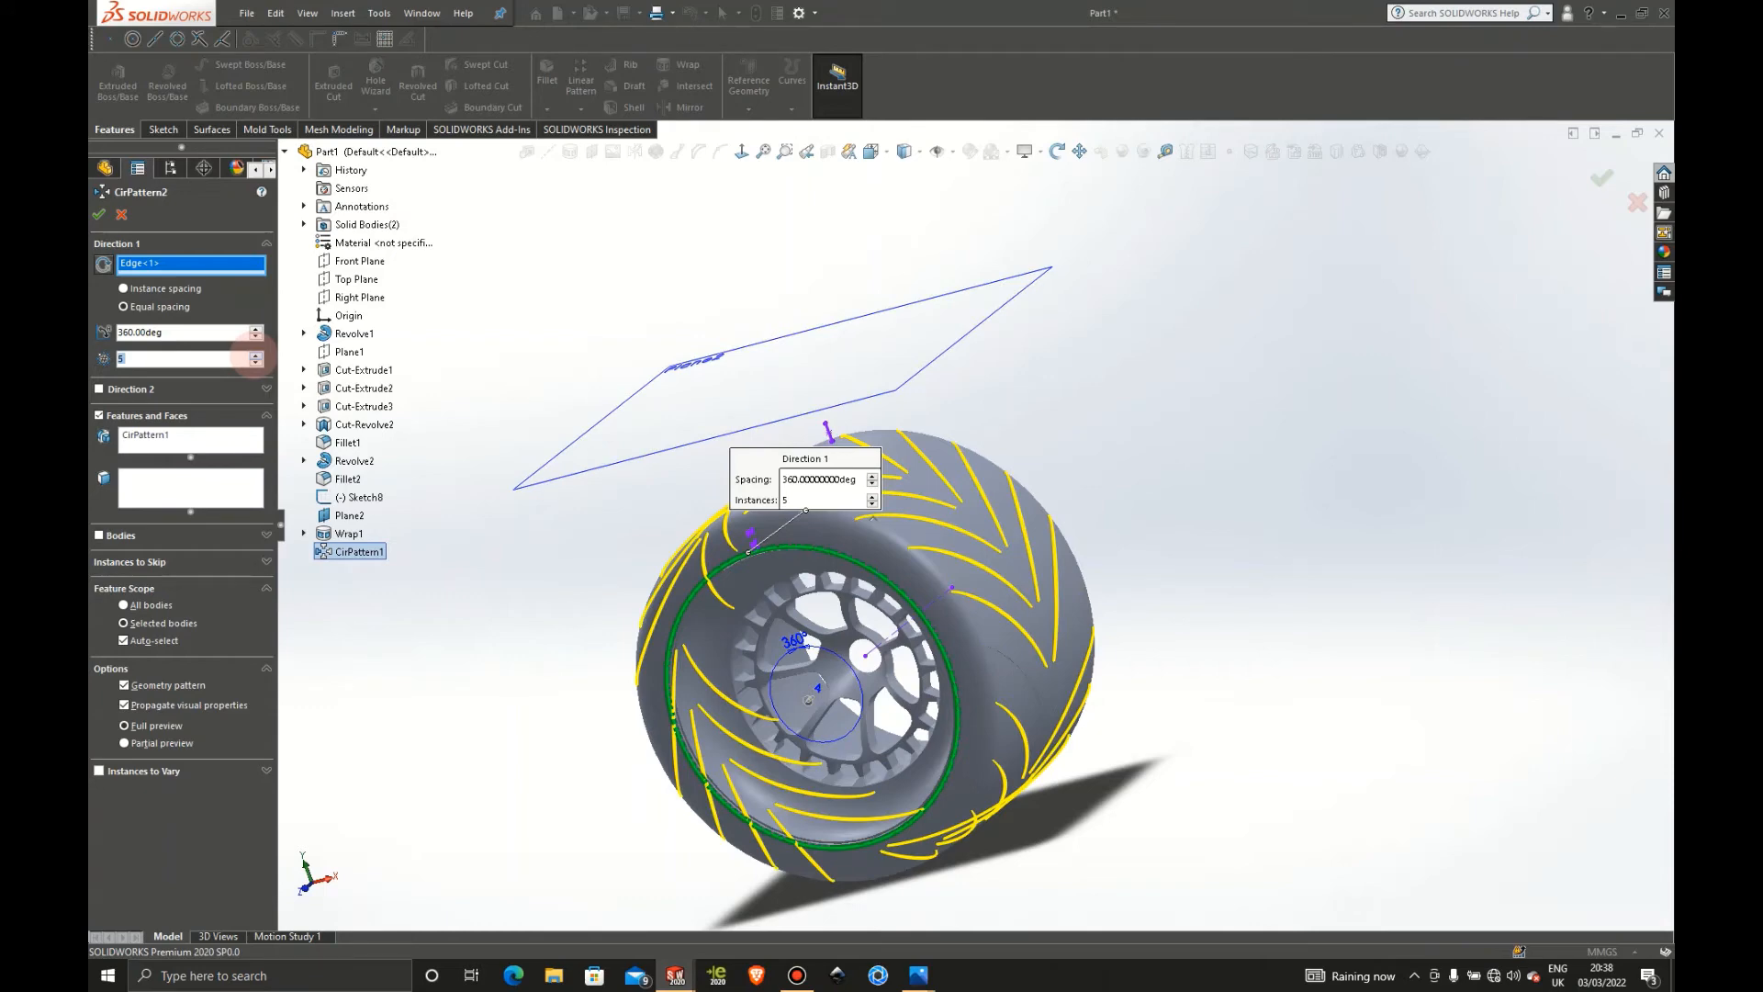
middle_click_drag(1082, 461, 1024, 404)
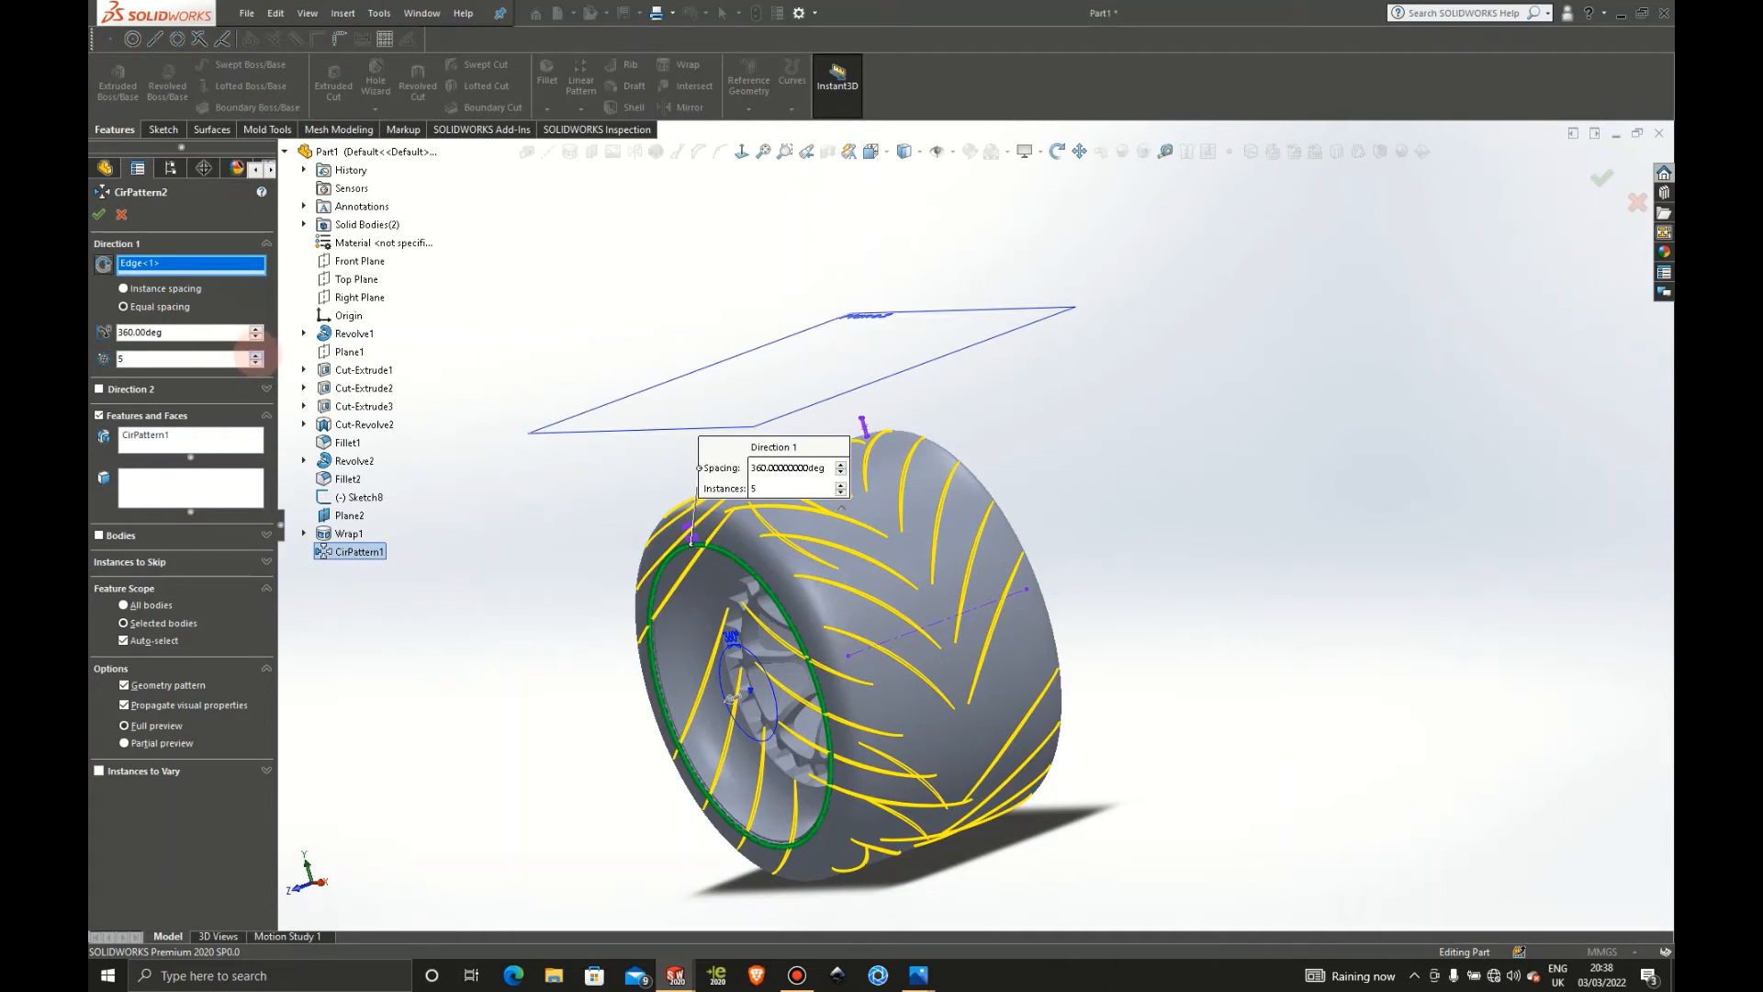
left_click(256, 354)
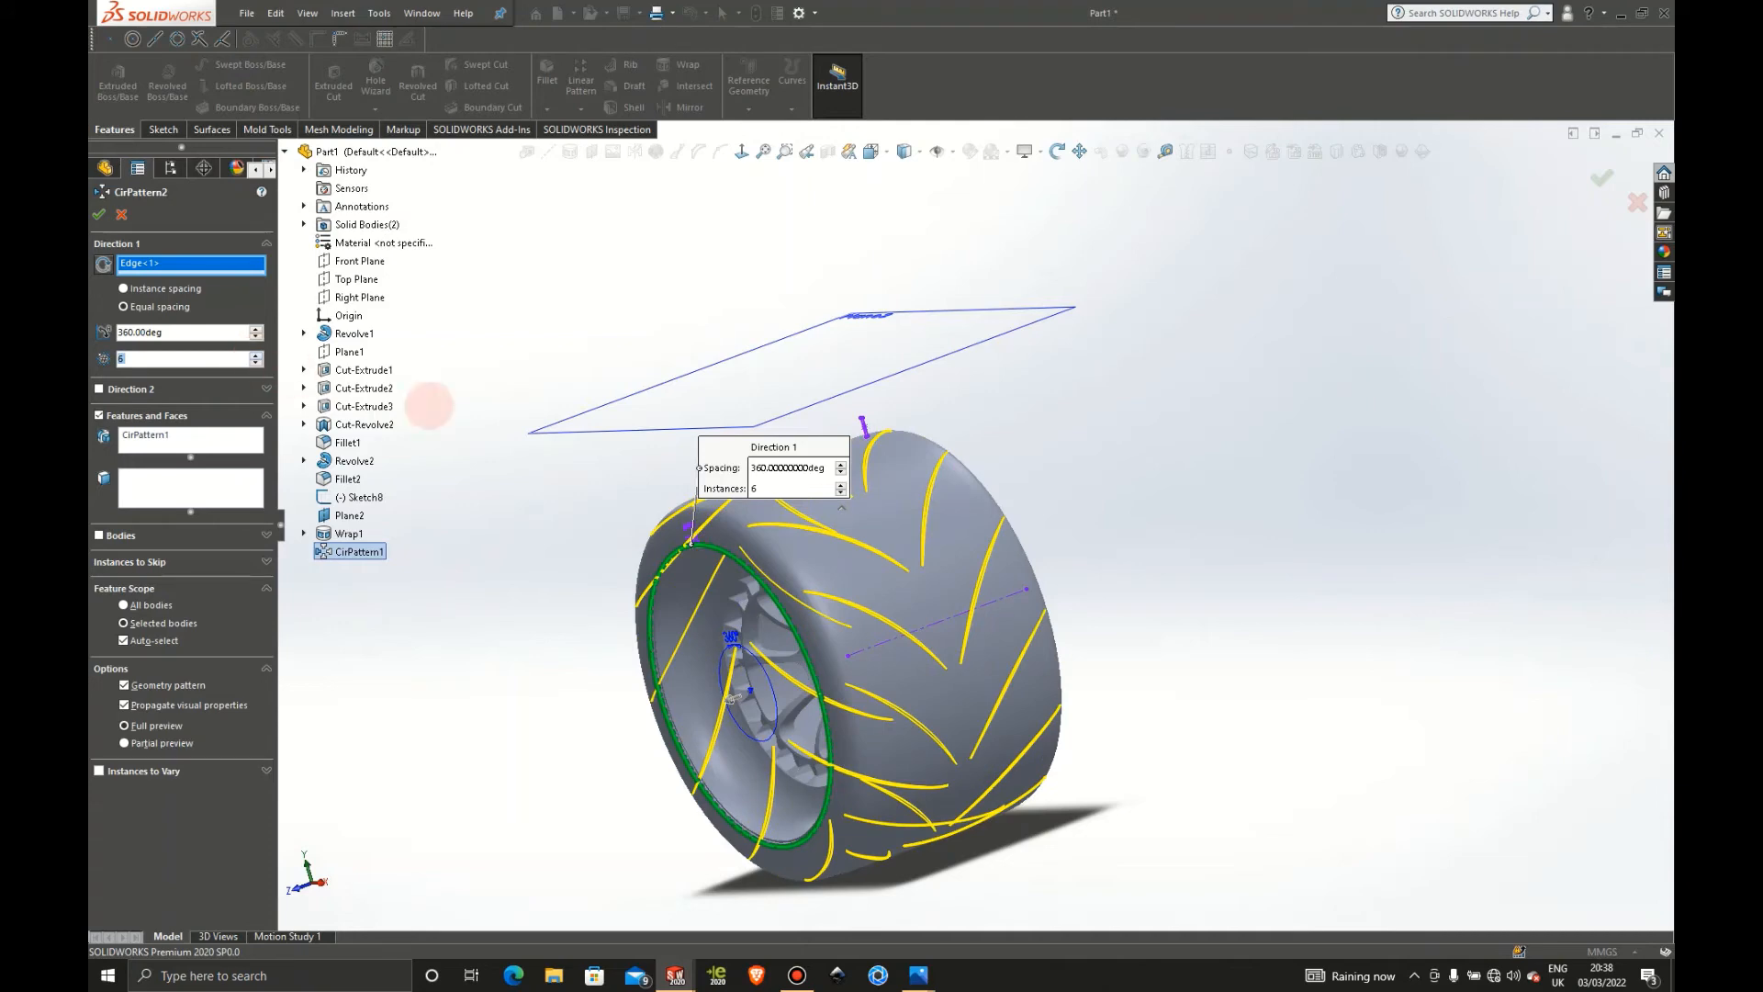
middle_click_drag(432, 402, 1065, 354)
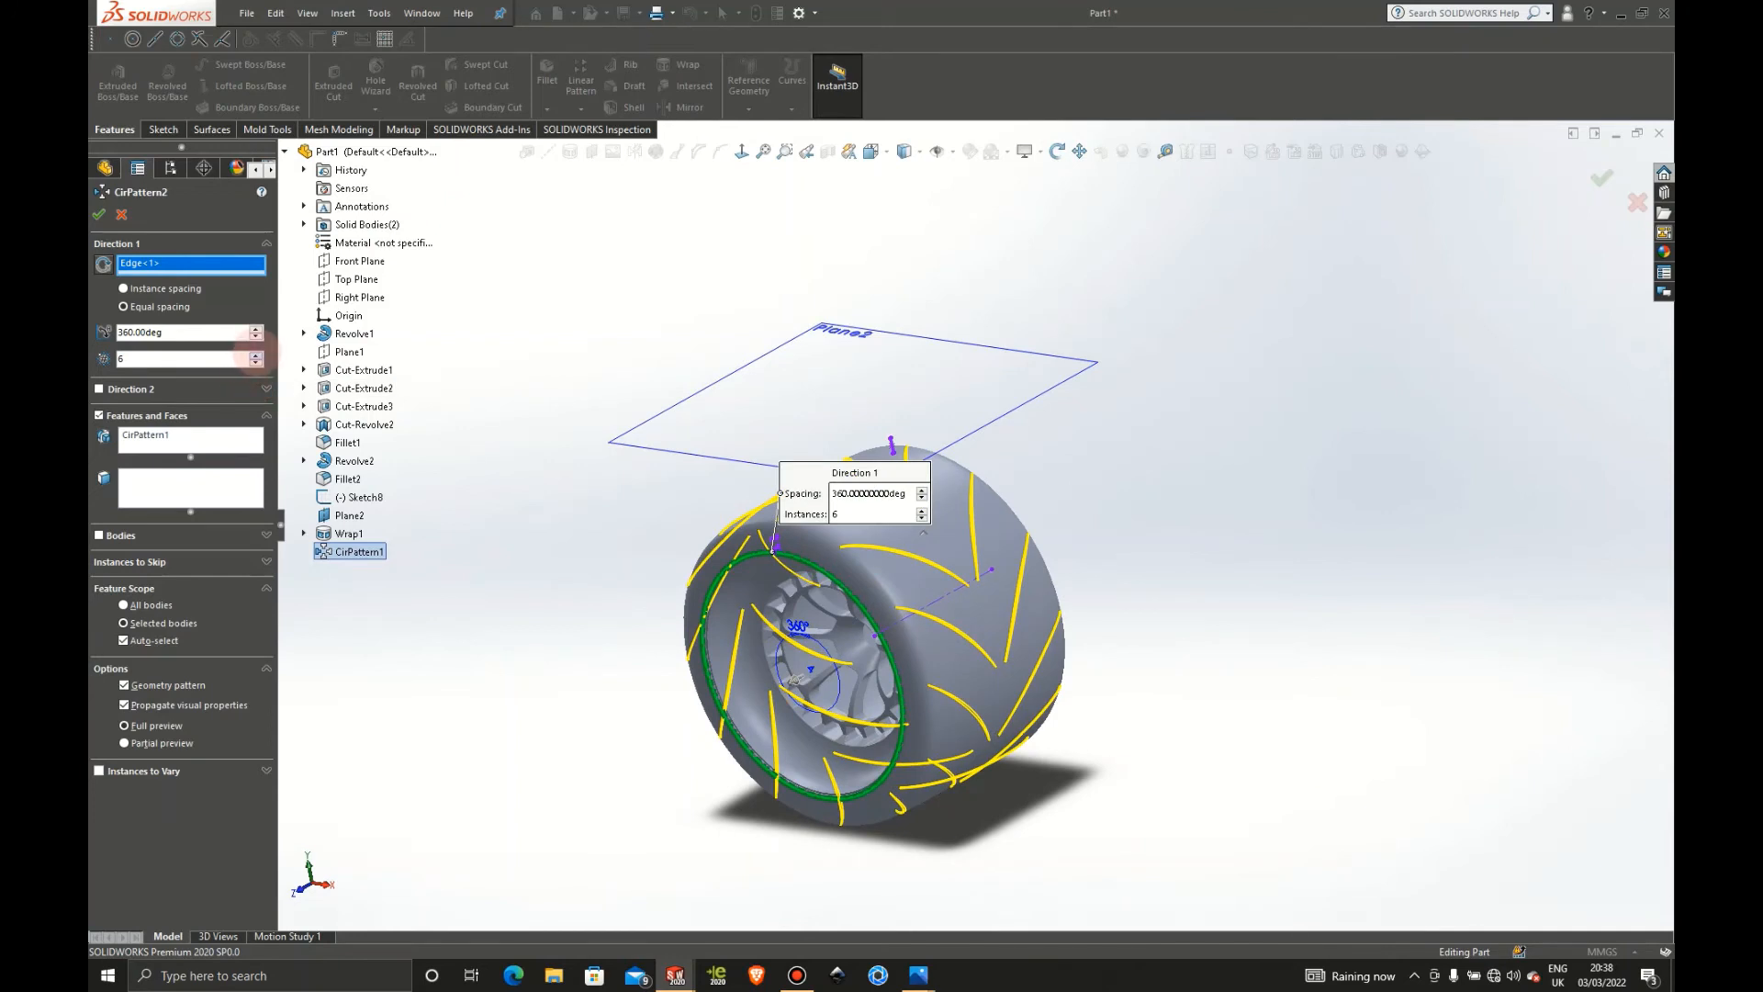
Set the second circular pattern of the tread to 7 instances over 360 degrees and accept it
left_click(256, 354)
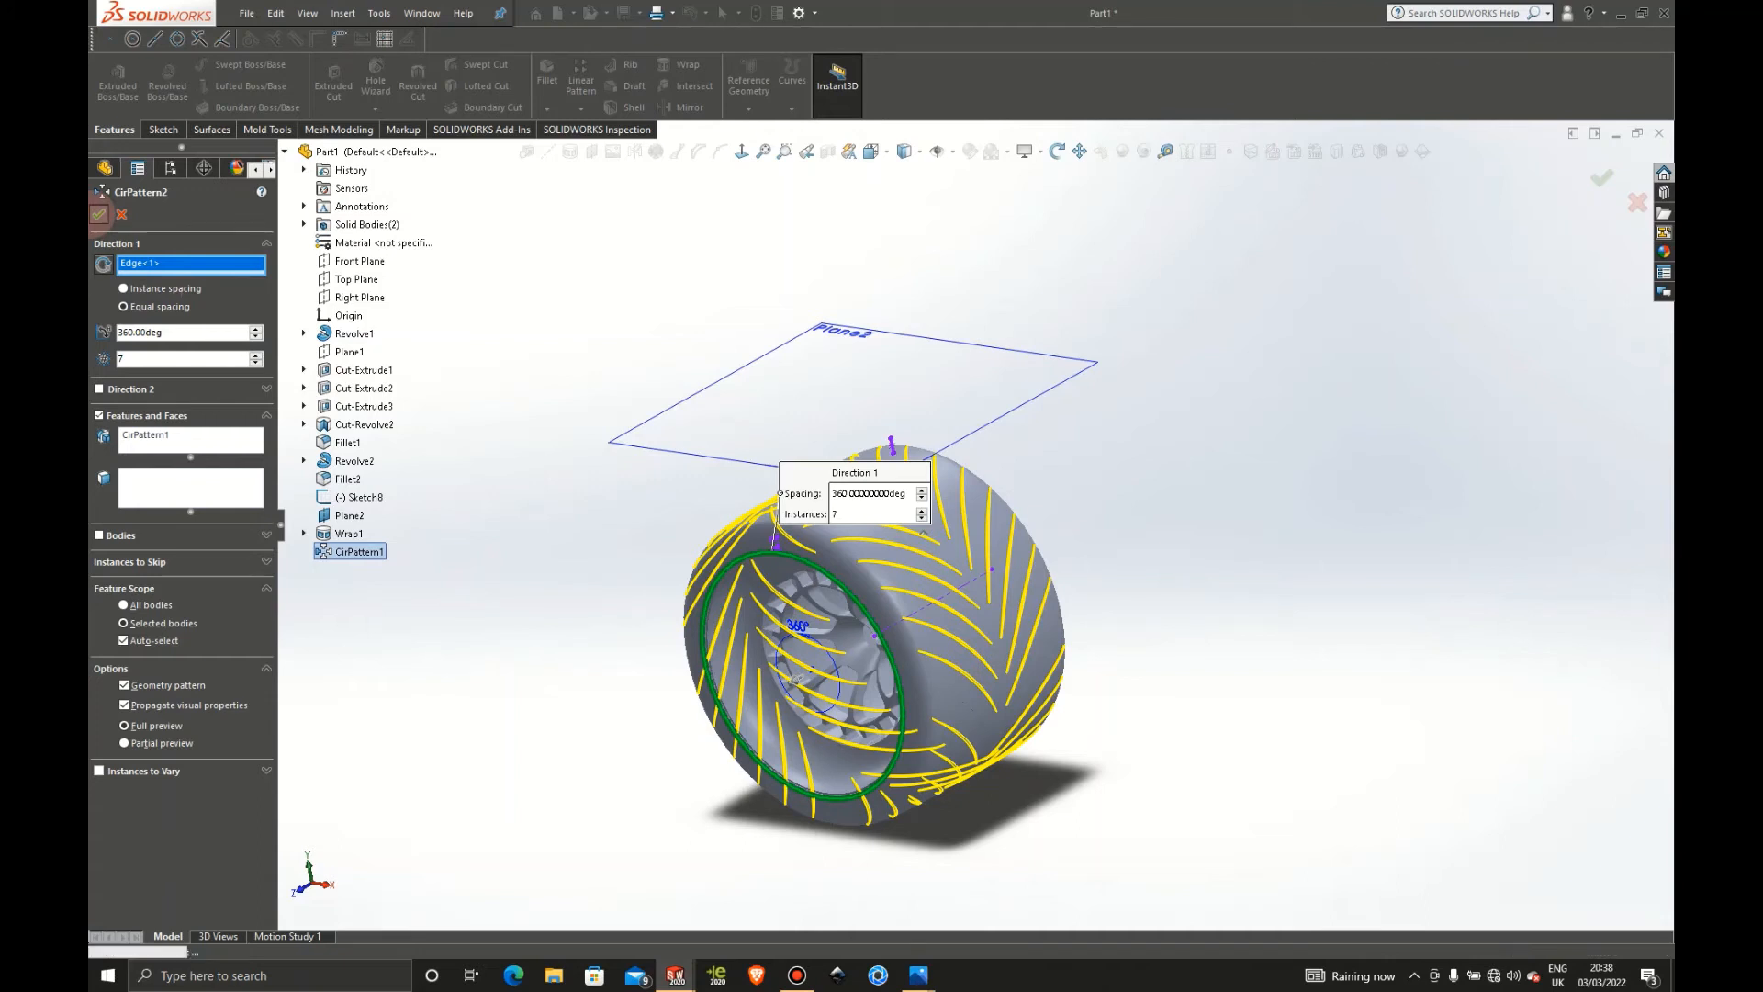
left_click(100, 214)
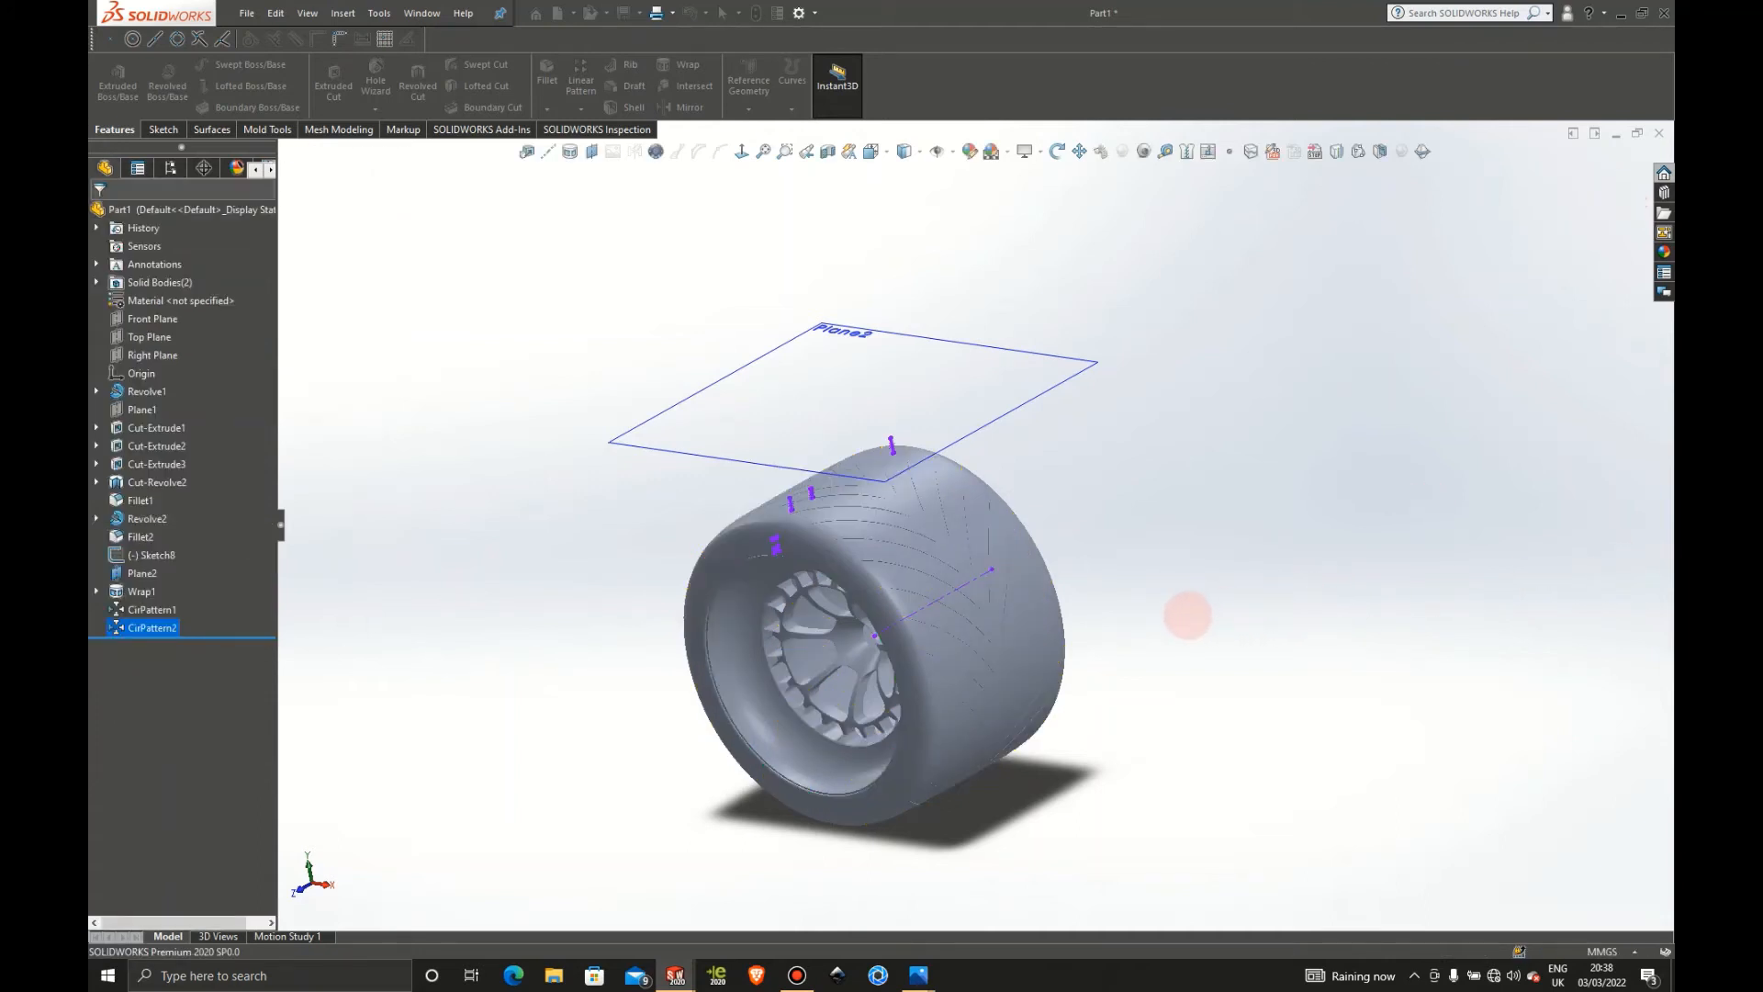
middle_click_drag(1176, 584, 1193, 519)
scroll(1129, 582, "down", 5)
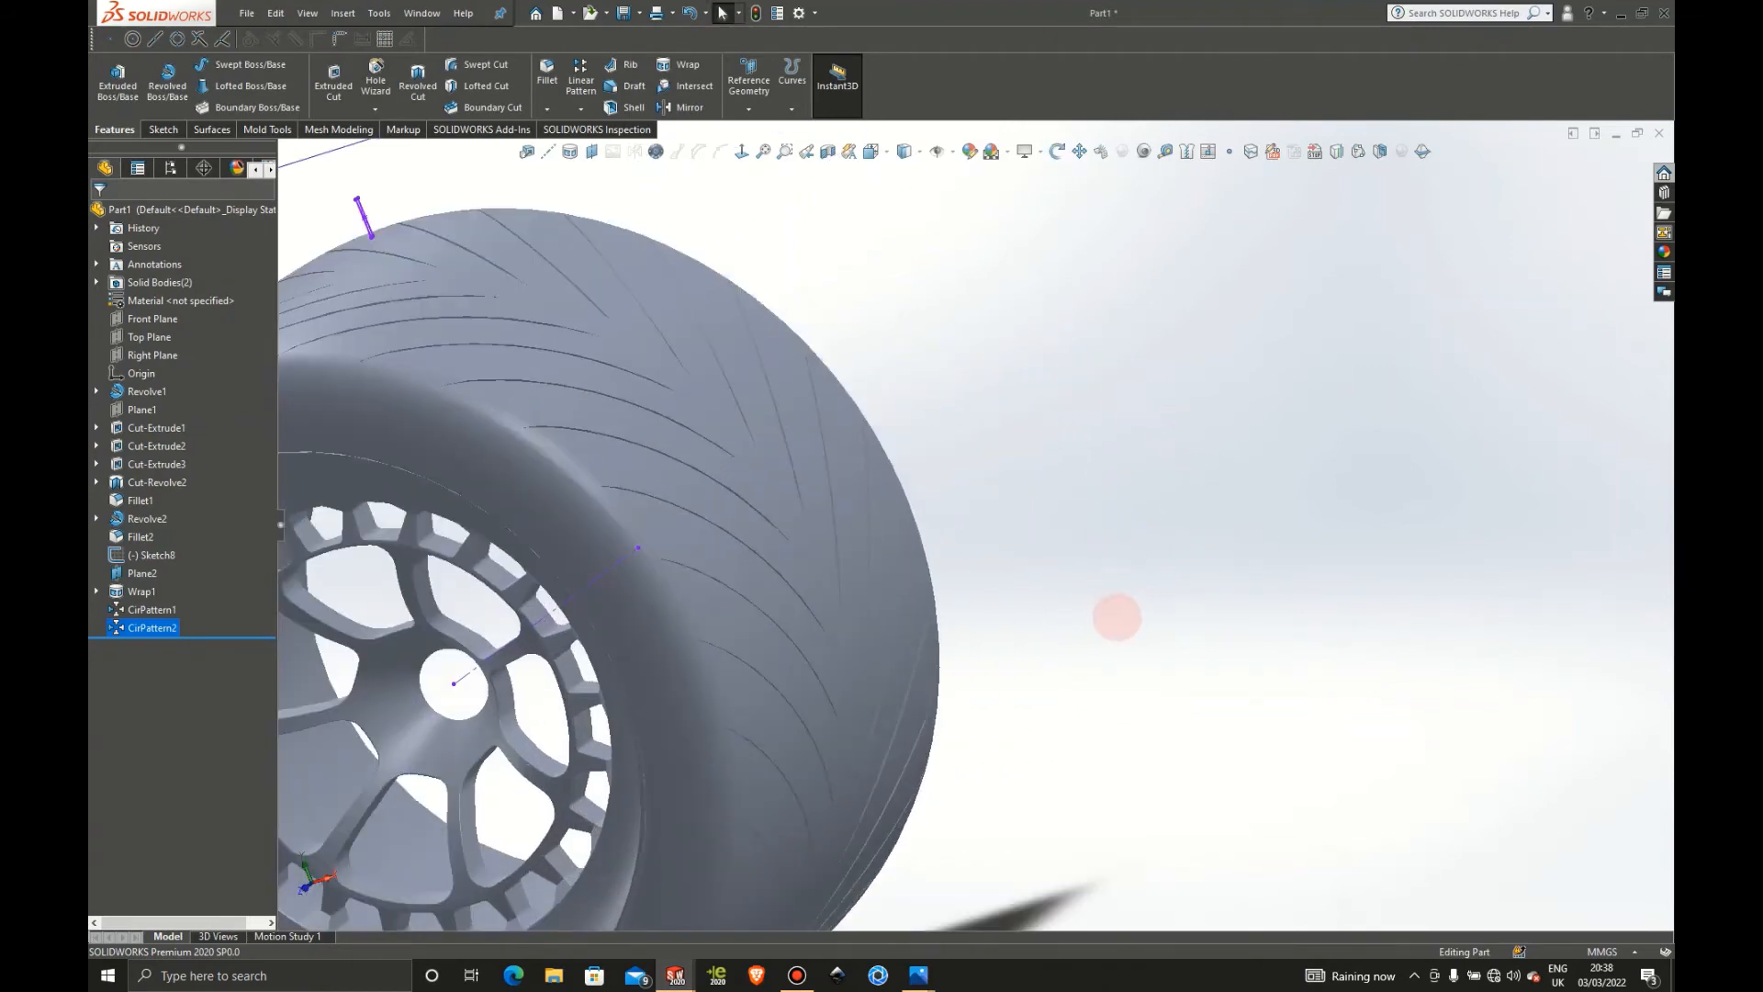
scroll(579, 539, "up", 5)
scroll(753, 511, "down", 4)
scroll(937, 446, "up", 2)
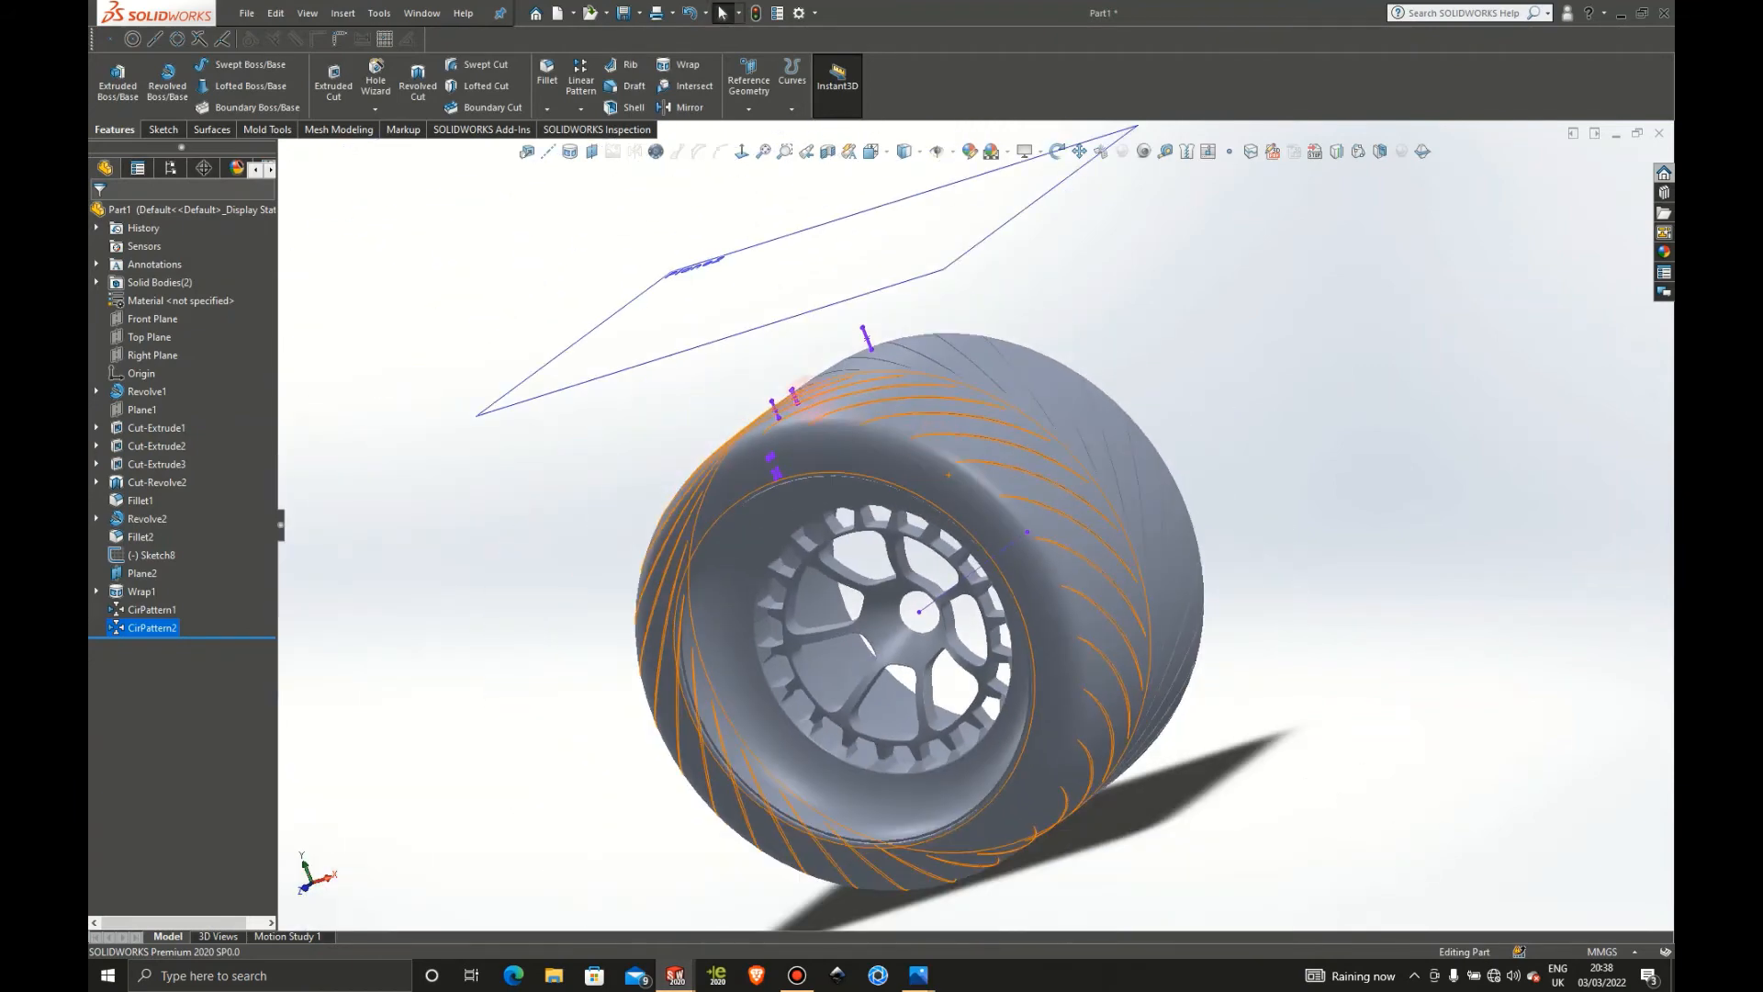
middle_click_drag(838, 433, 890, 334)
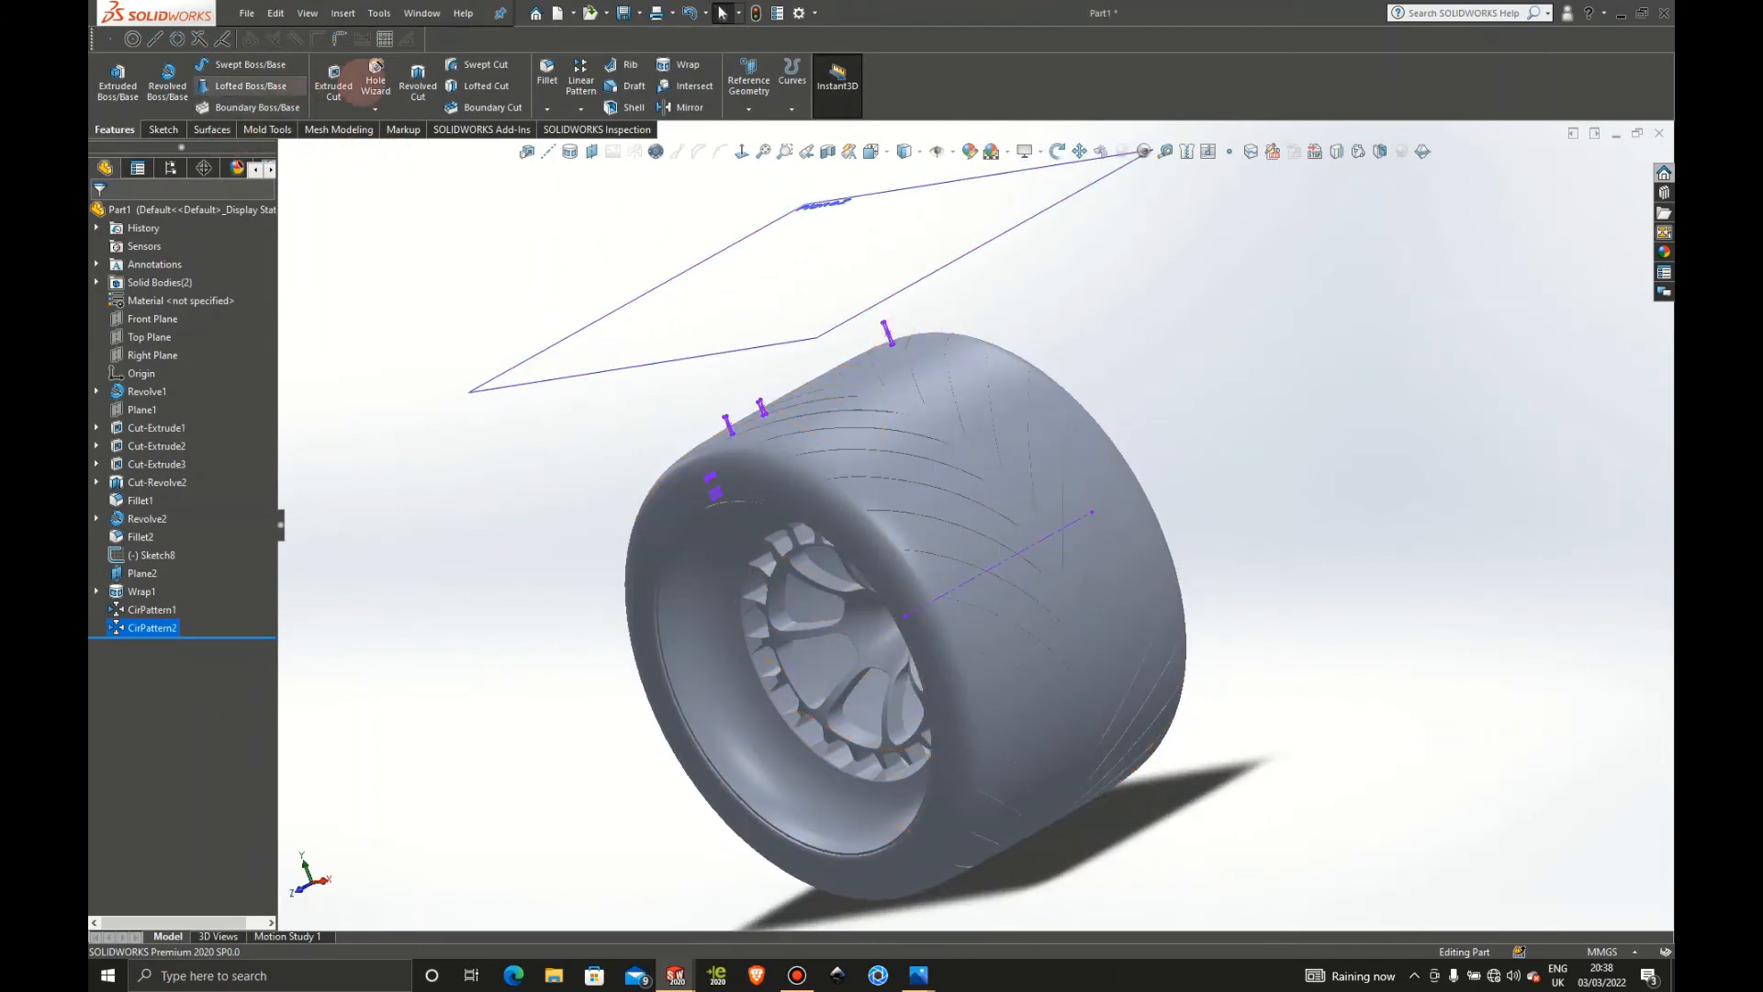
left_click(418, 78)
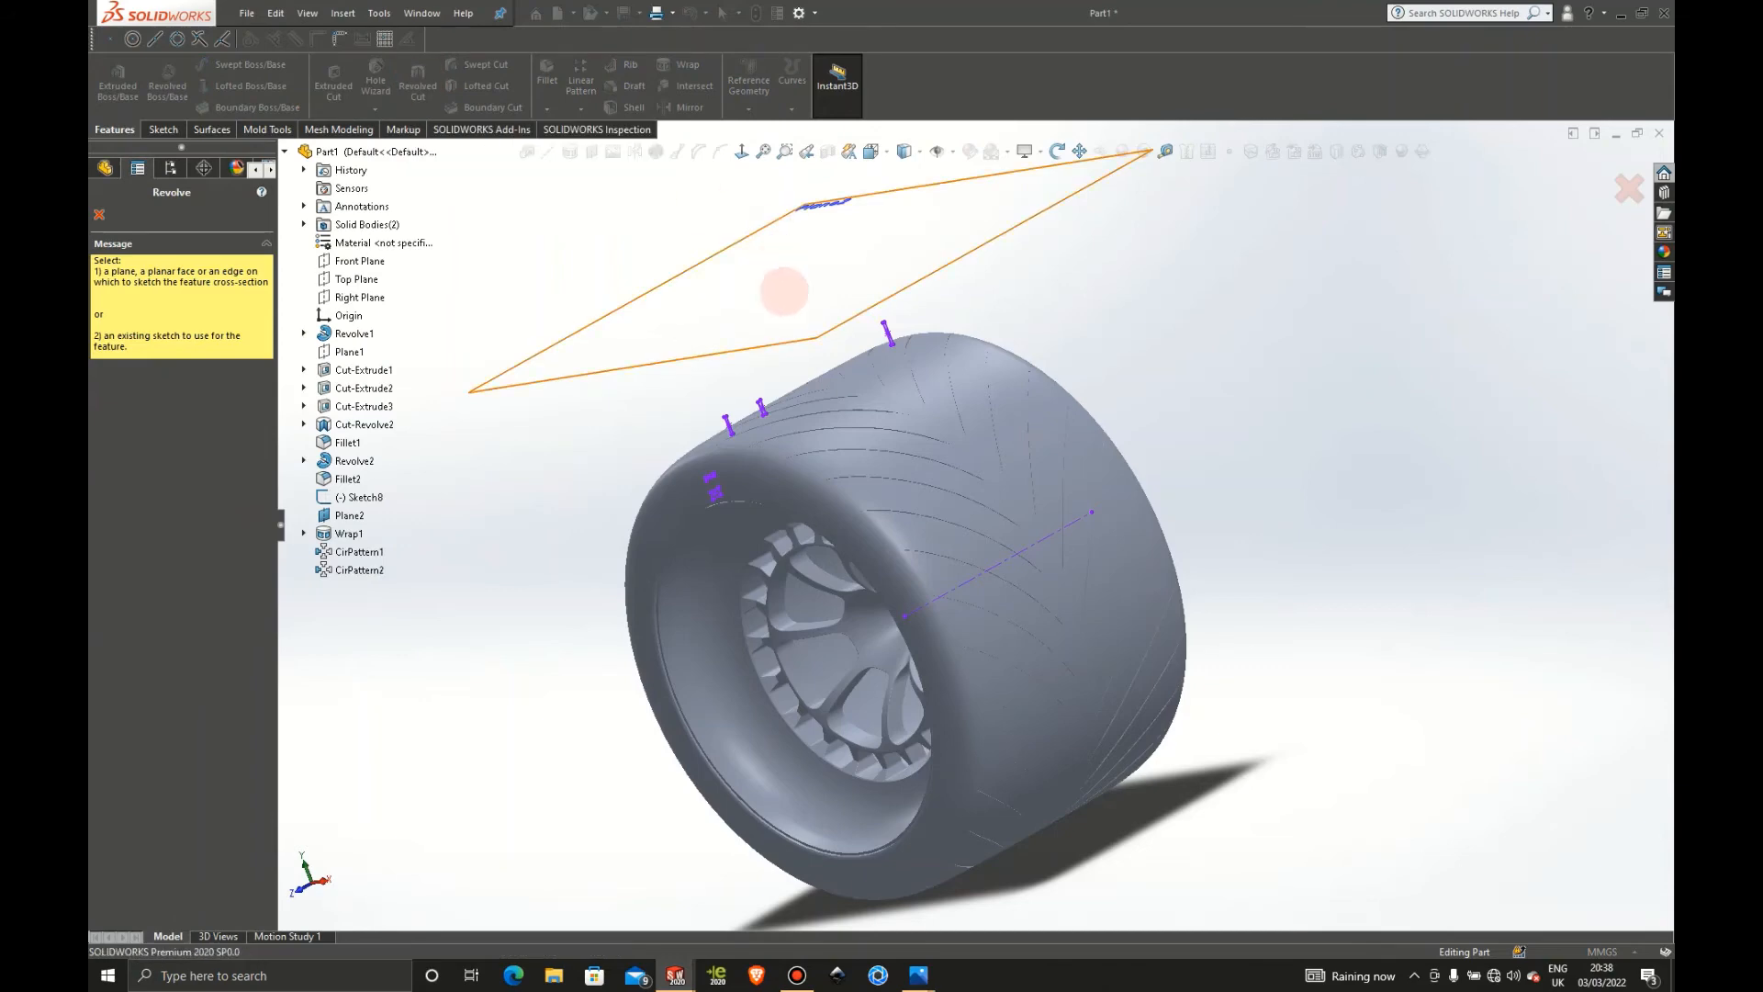
scroll(1157, 507, "down", 5)
left_click(1127, 457)
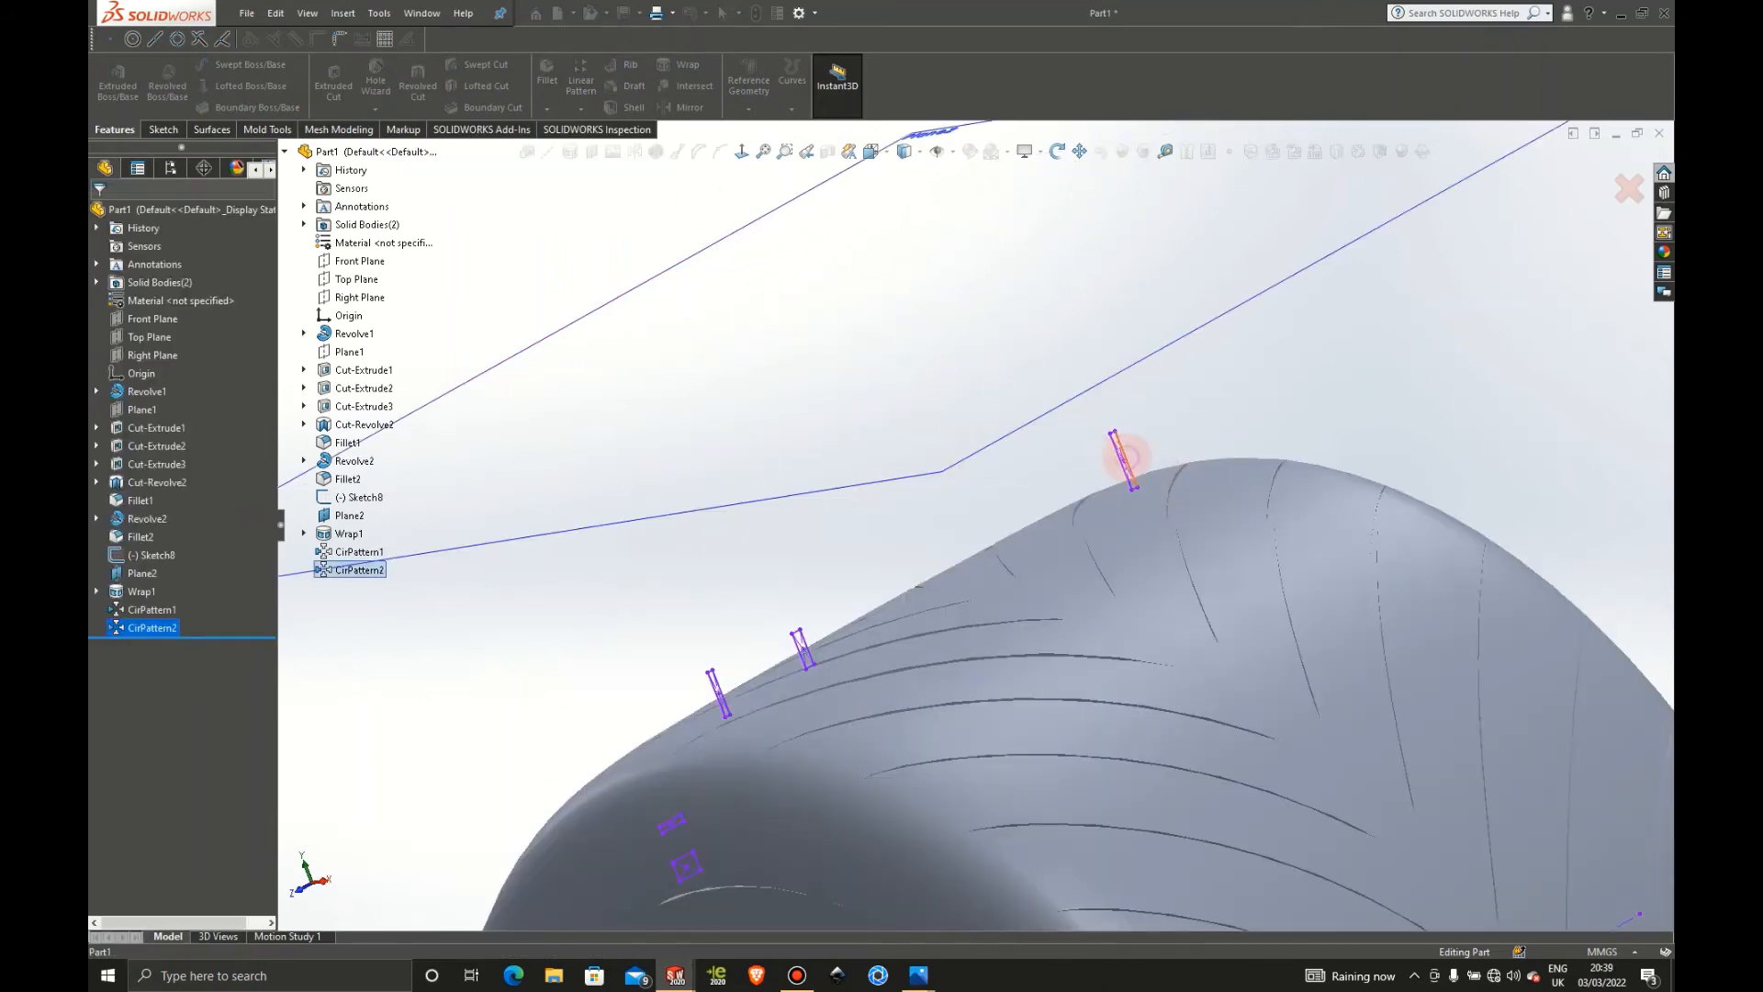
scroll(1138, 495, "up", 5)
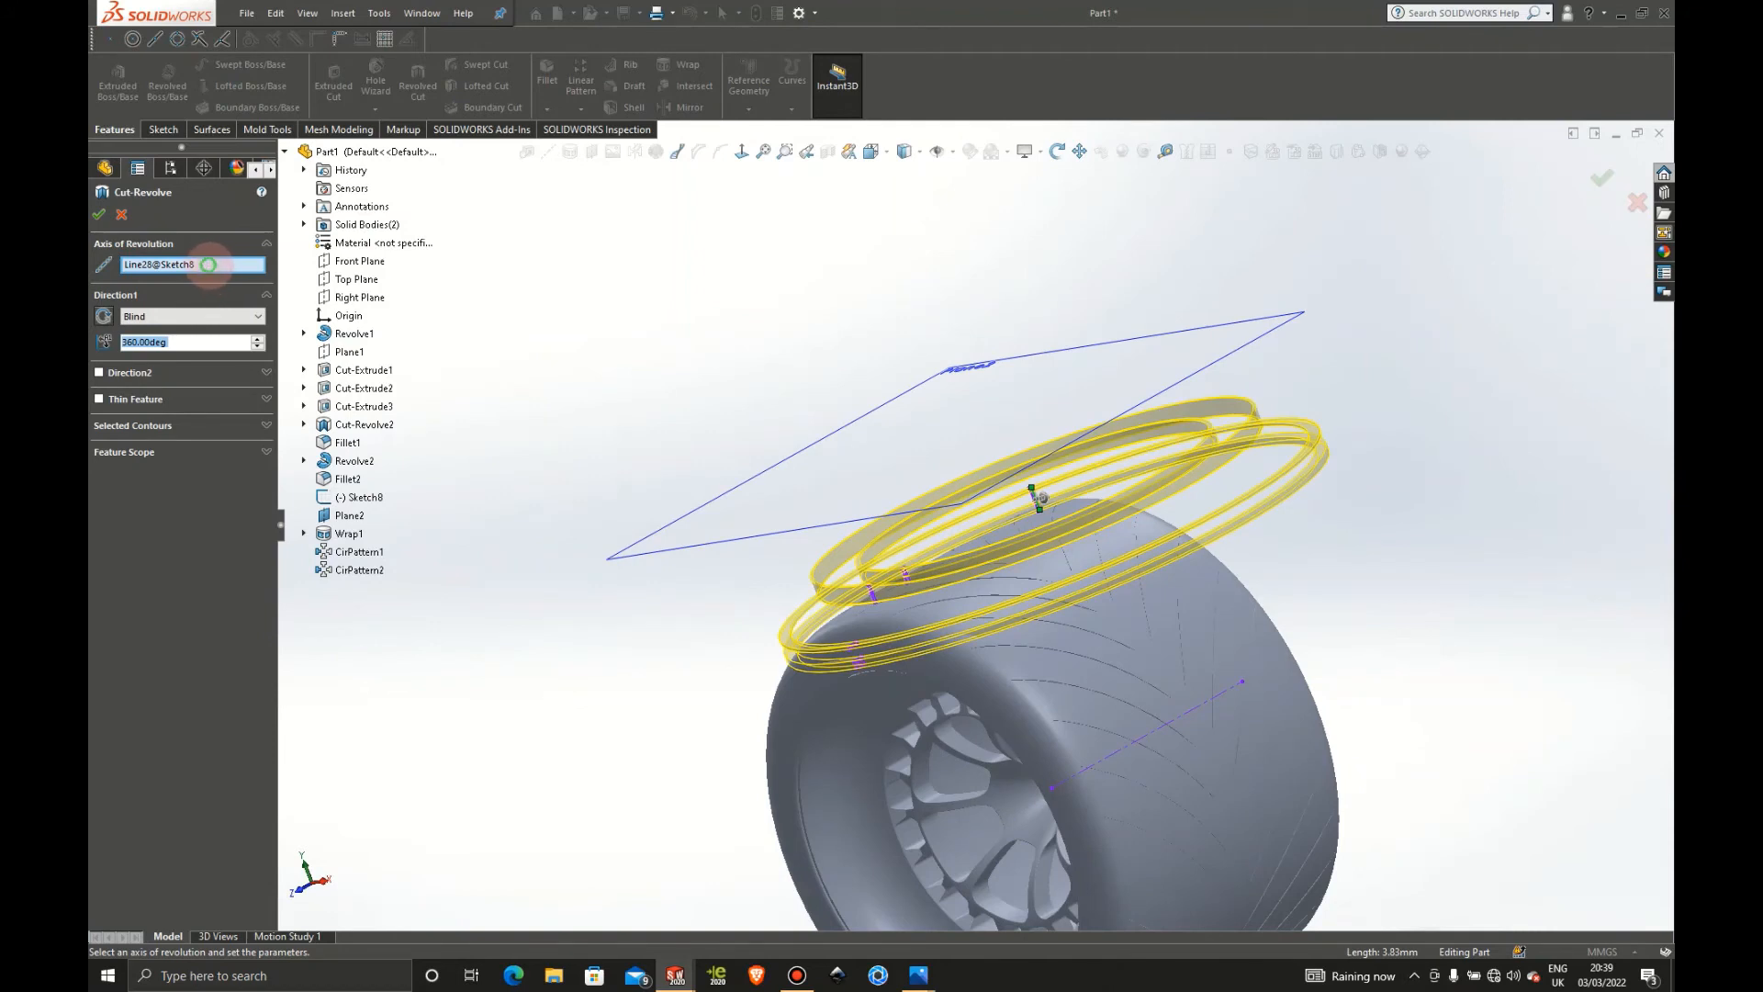
right_click(209, 264)
left_click(246, 279)
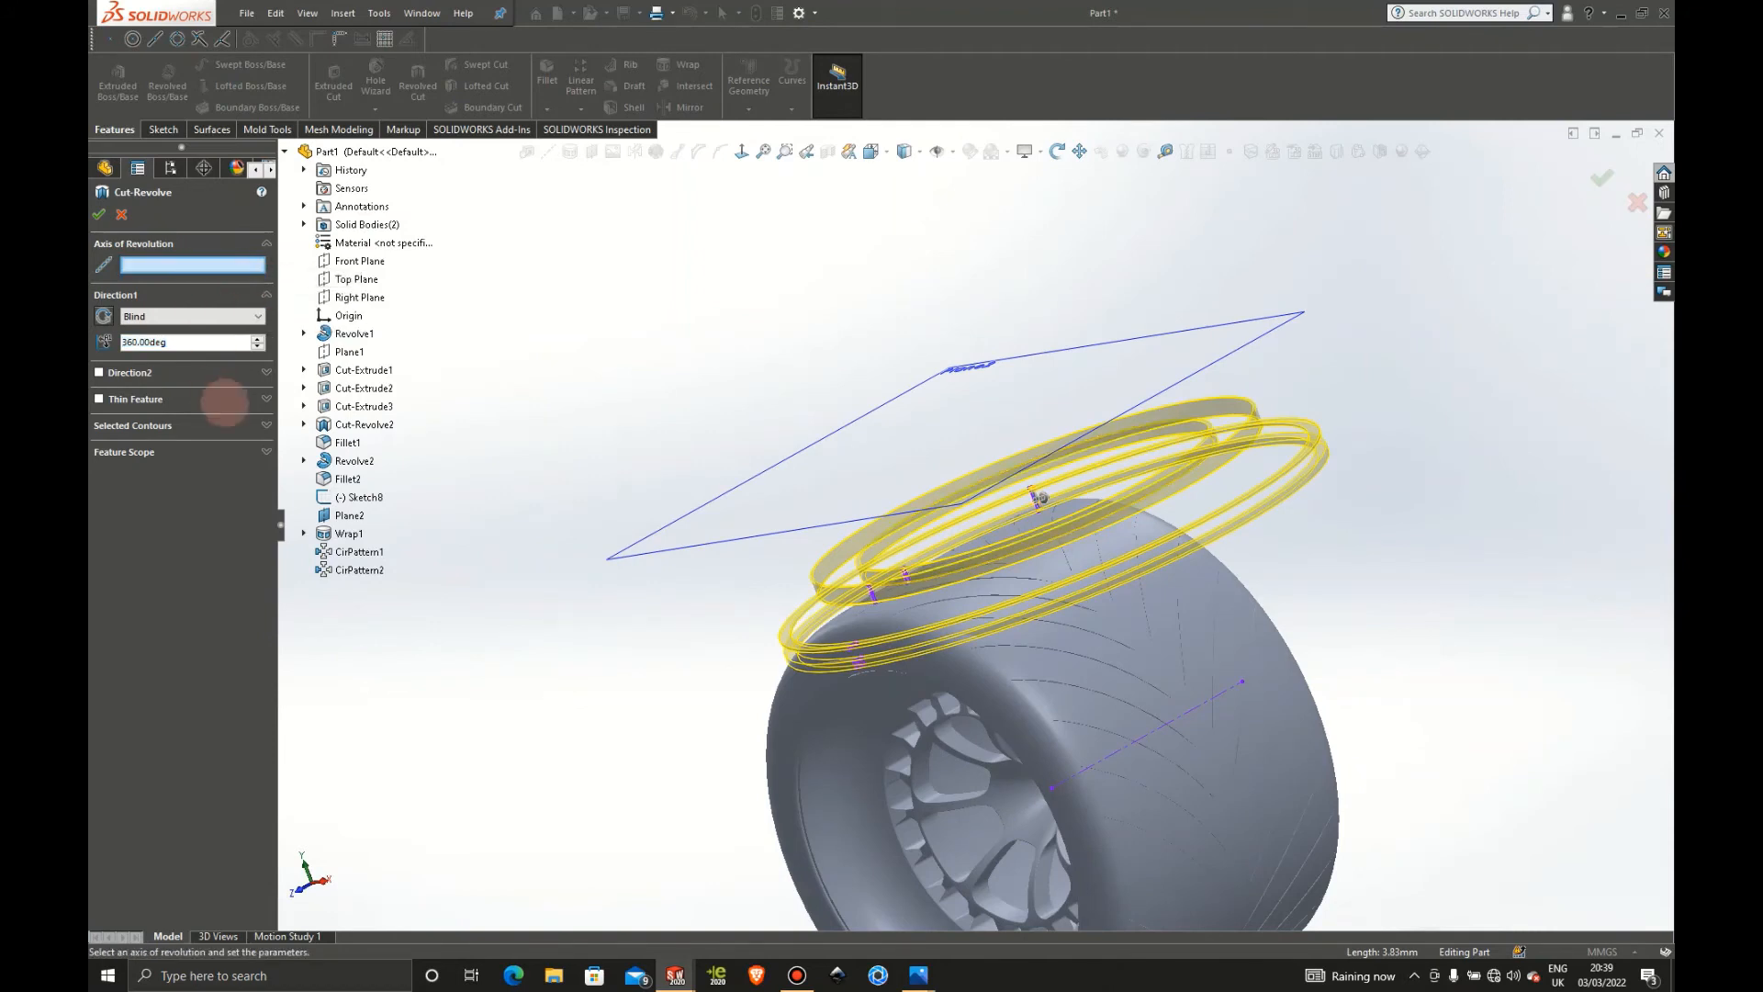
left_click(227, 425)
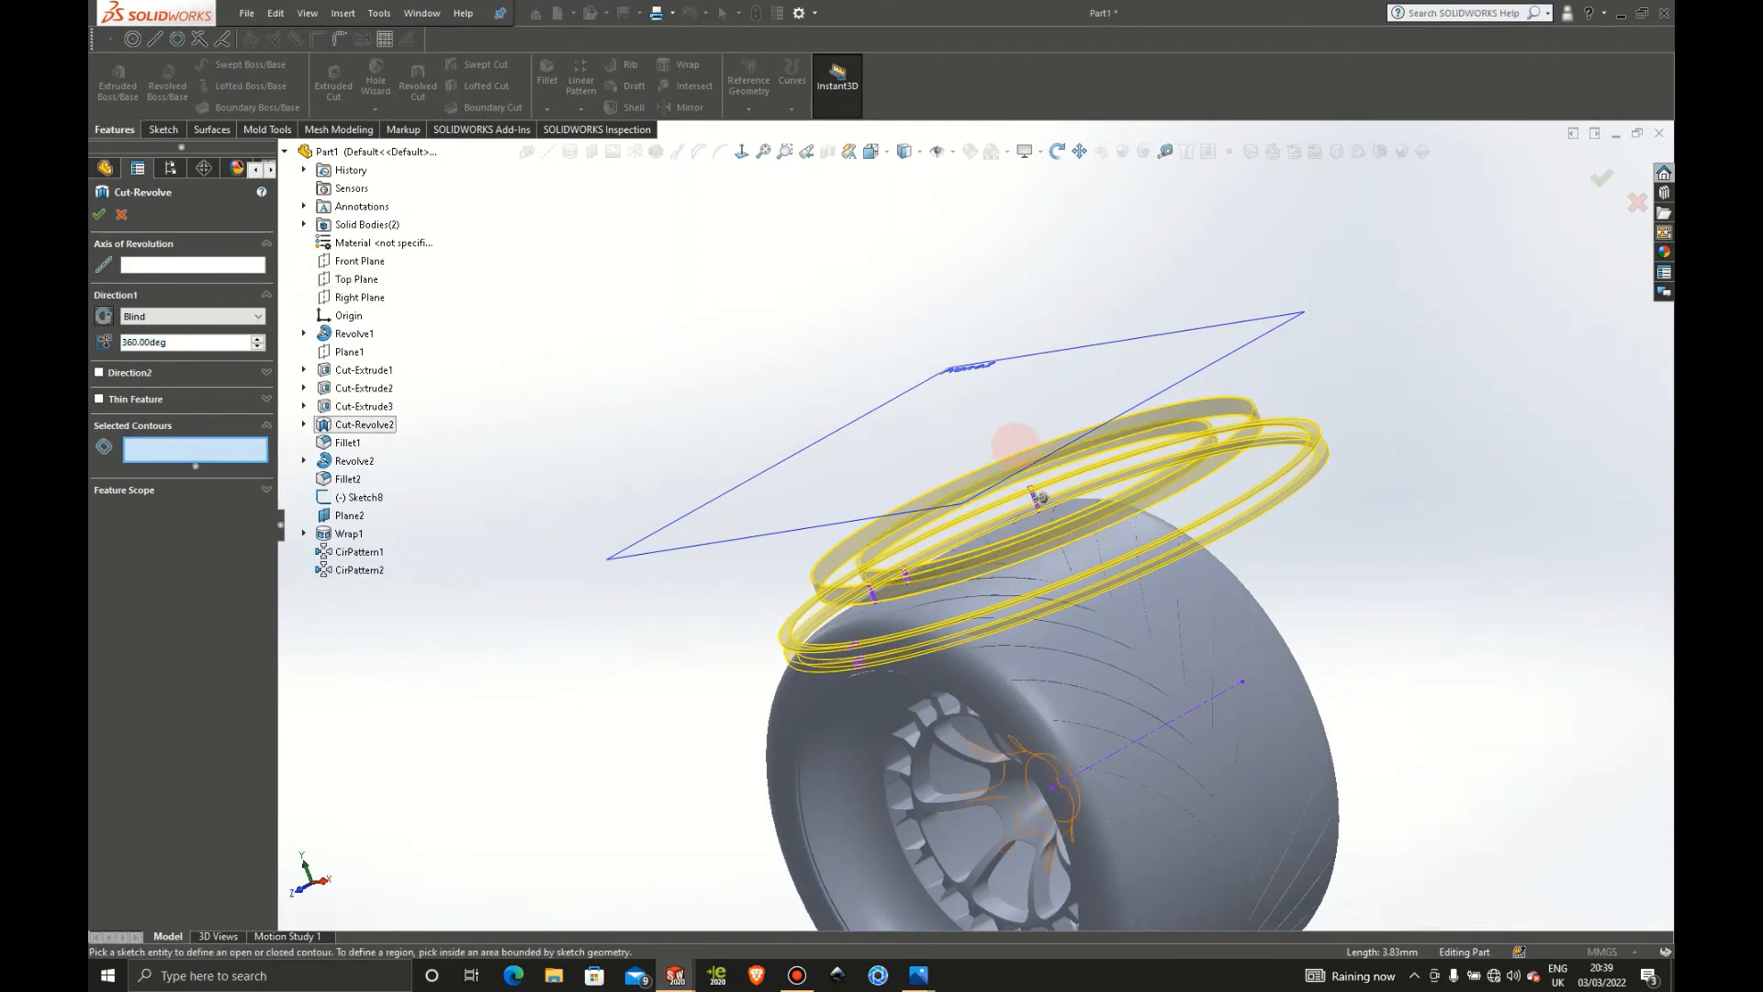
scroll(1047, 551, "down", 3)
scroll(1056, 573, "down", 3)
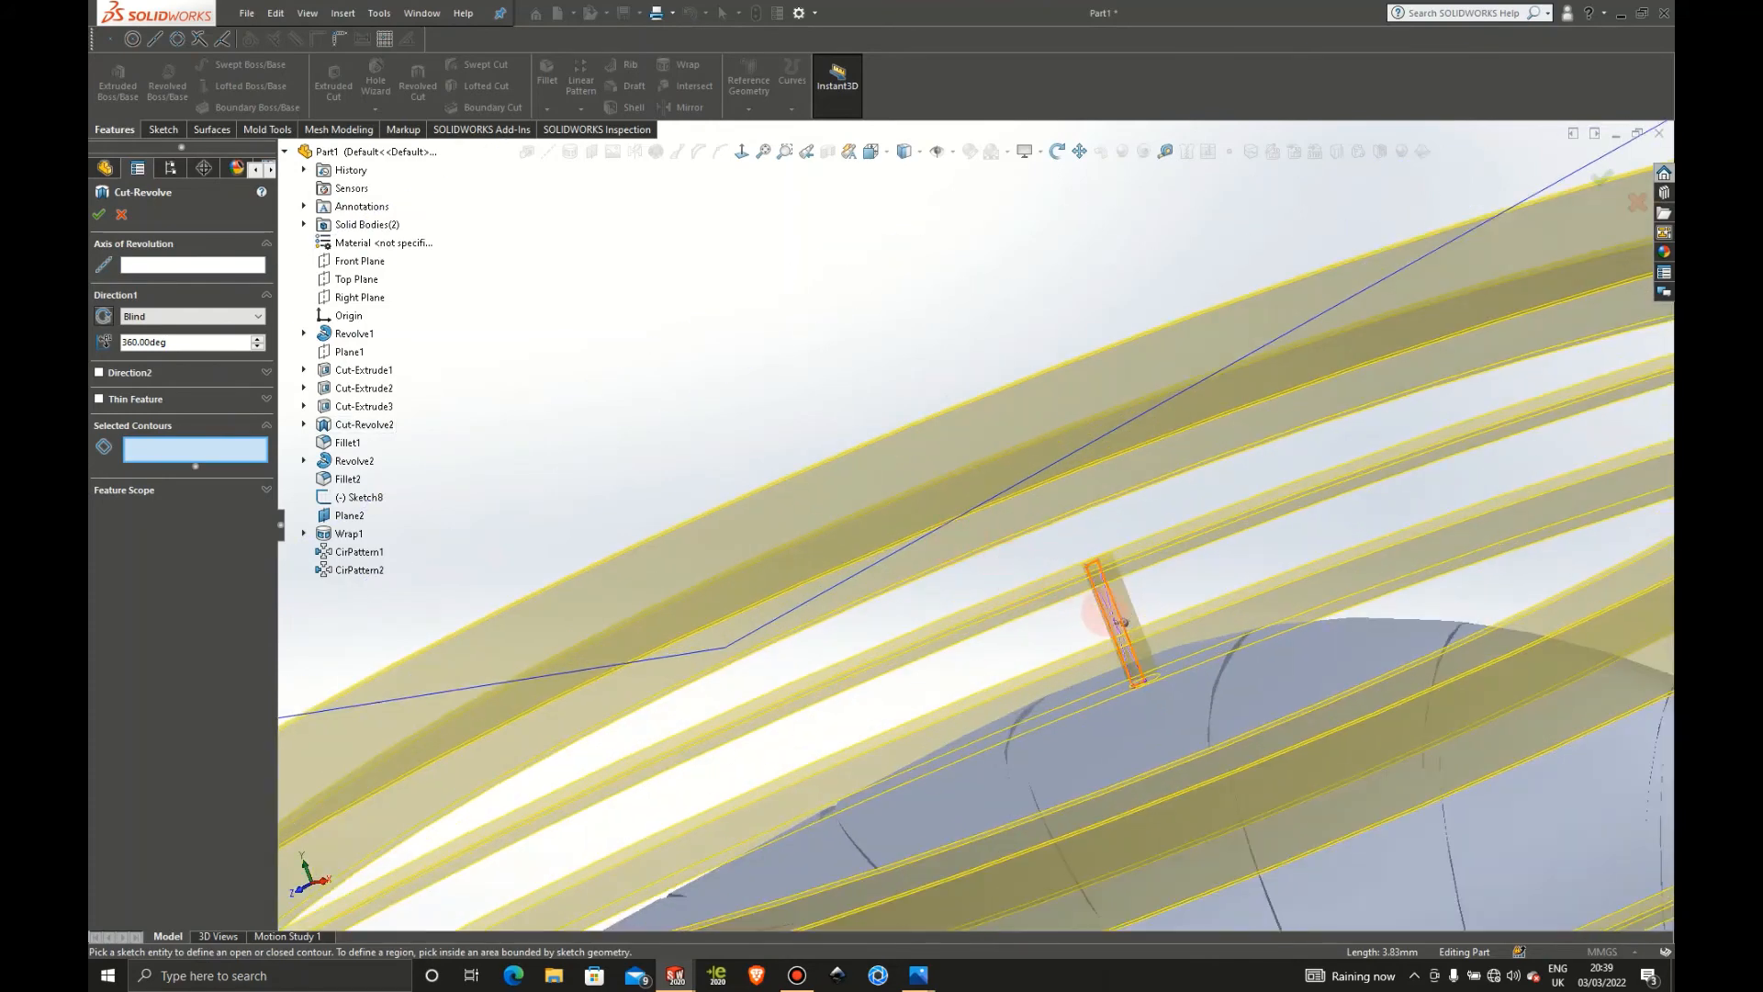
left_click(1123, 621)
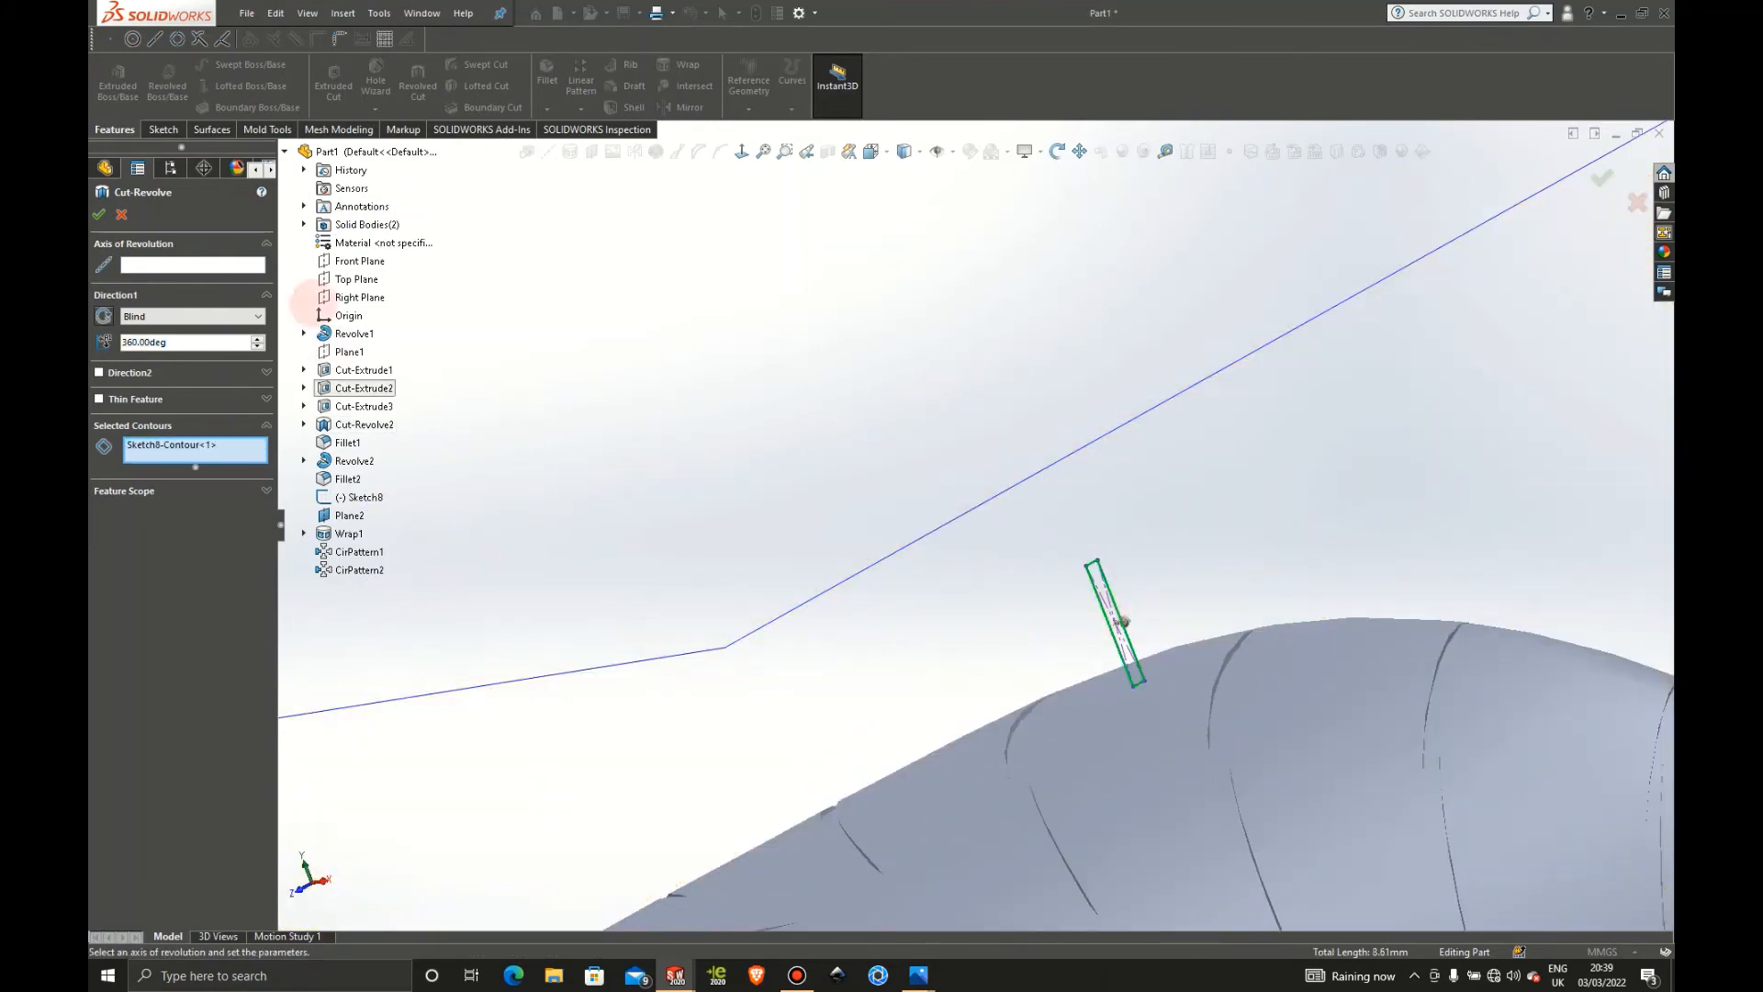
left_click(121, 214)
scroll(1294, 579, "up", 5)
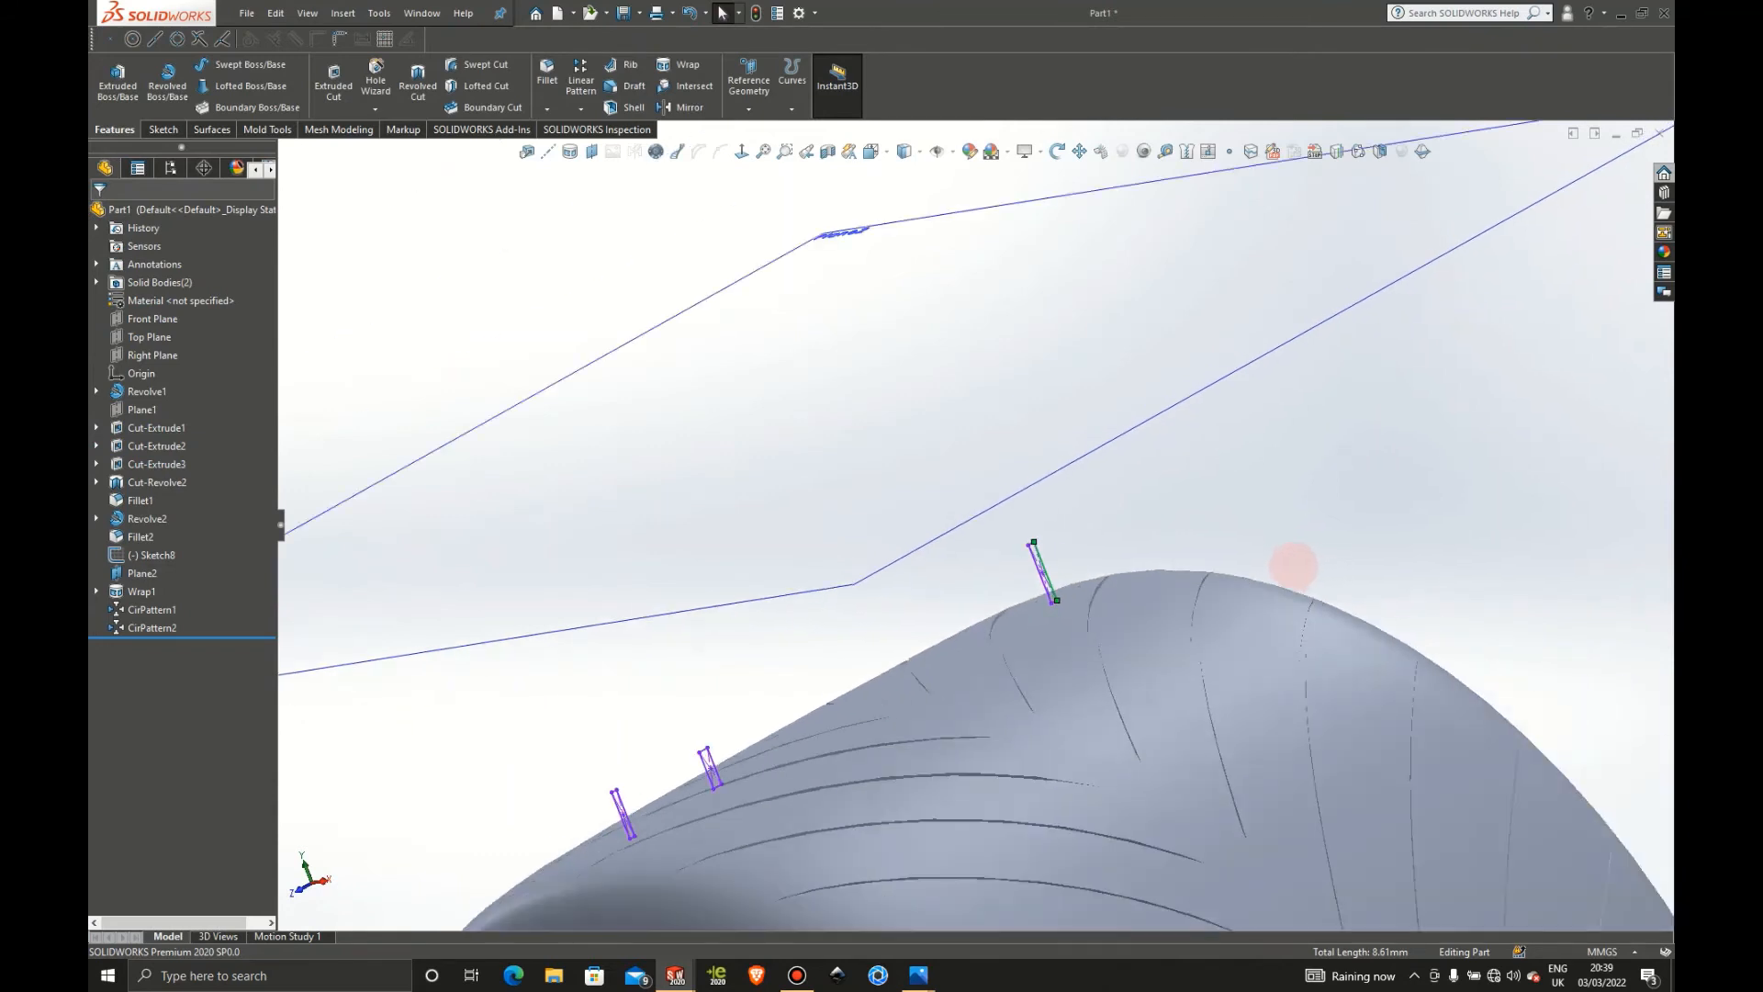
Edit the groove profile sketch on the tyre and revolve-cut it 360 degrees about the wheel's central centreline
scroll(1013, 523, "down", 3)
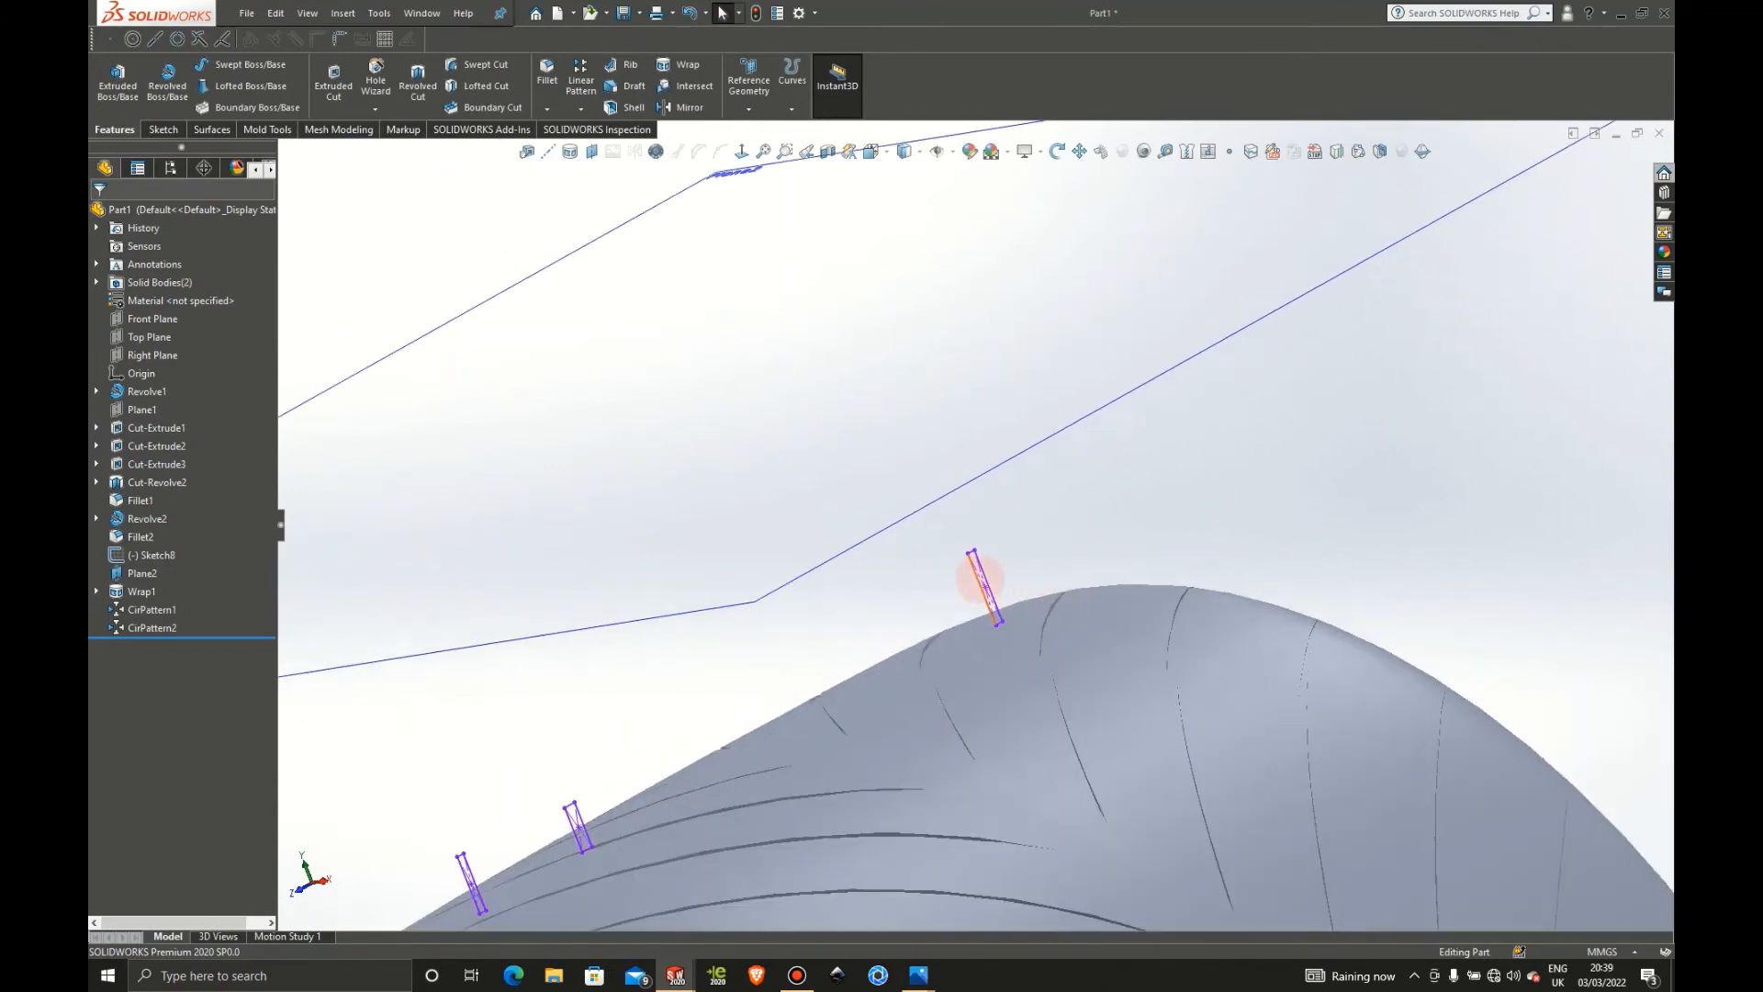
right_click(975, 515)
left_click(989, 524)
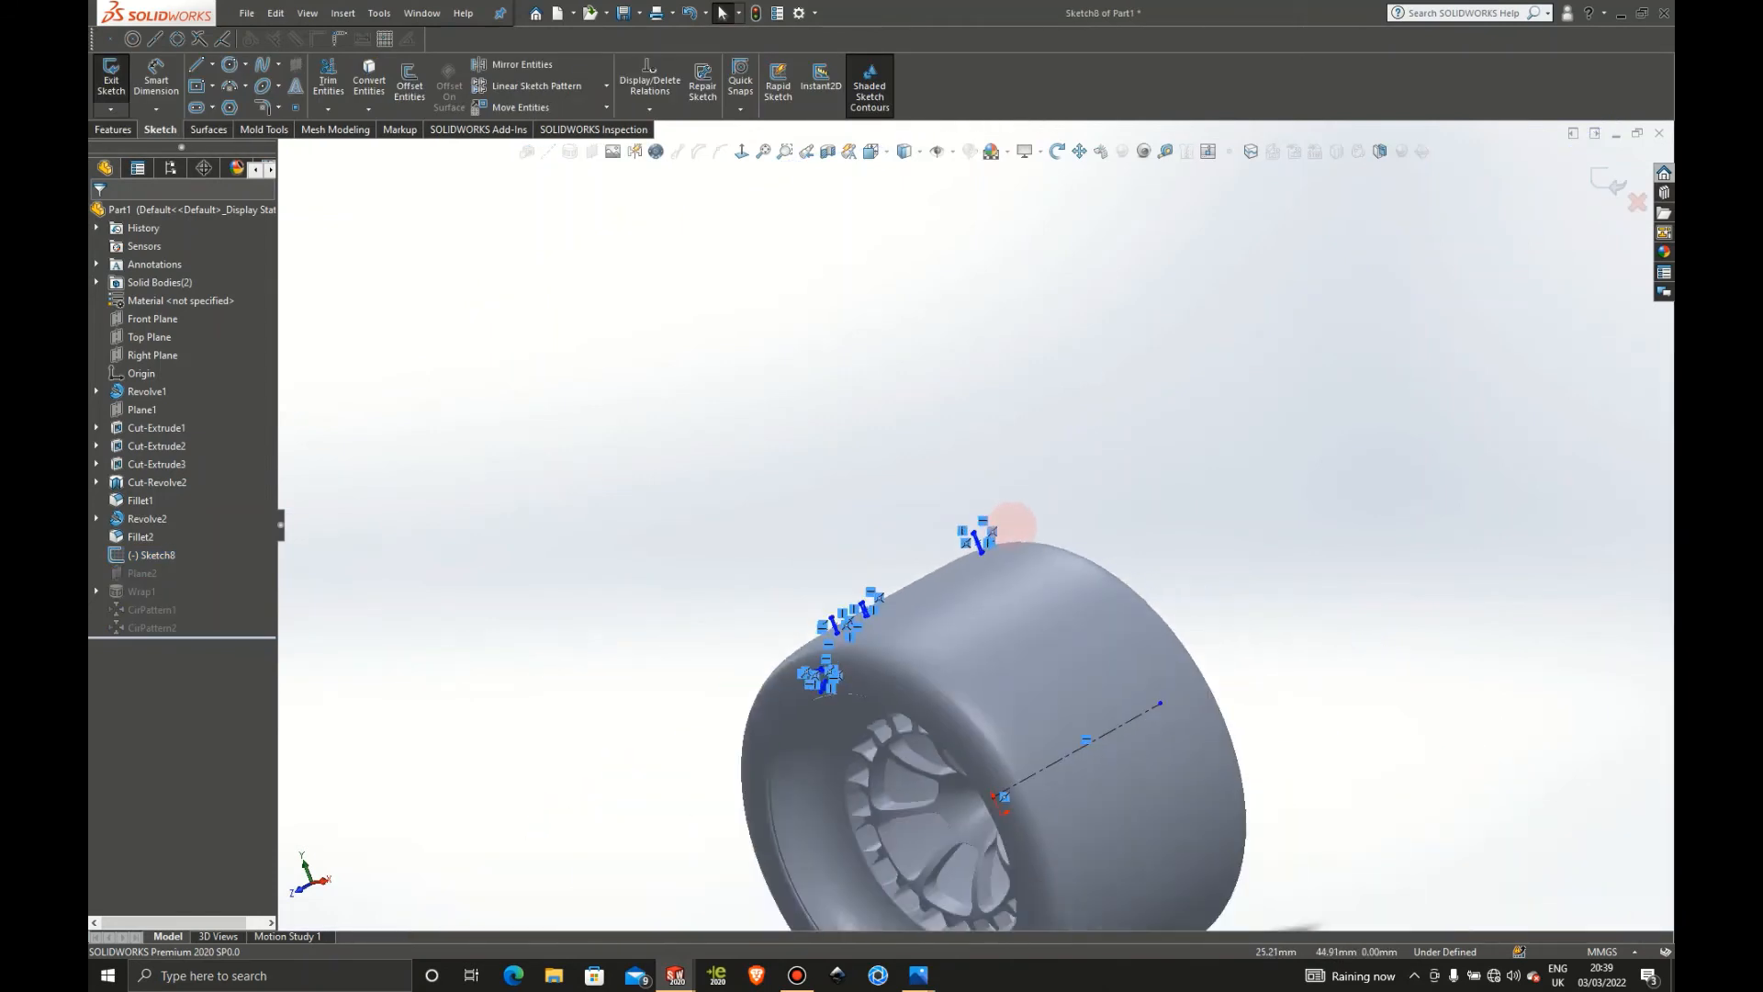
left_click(113, 129)
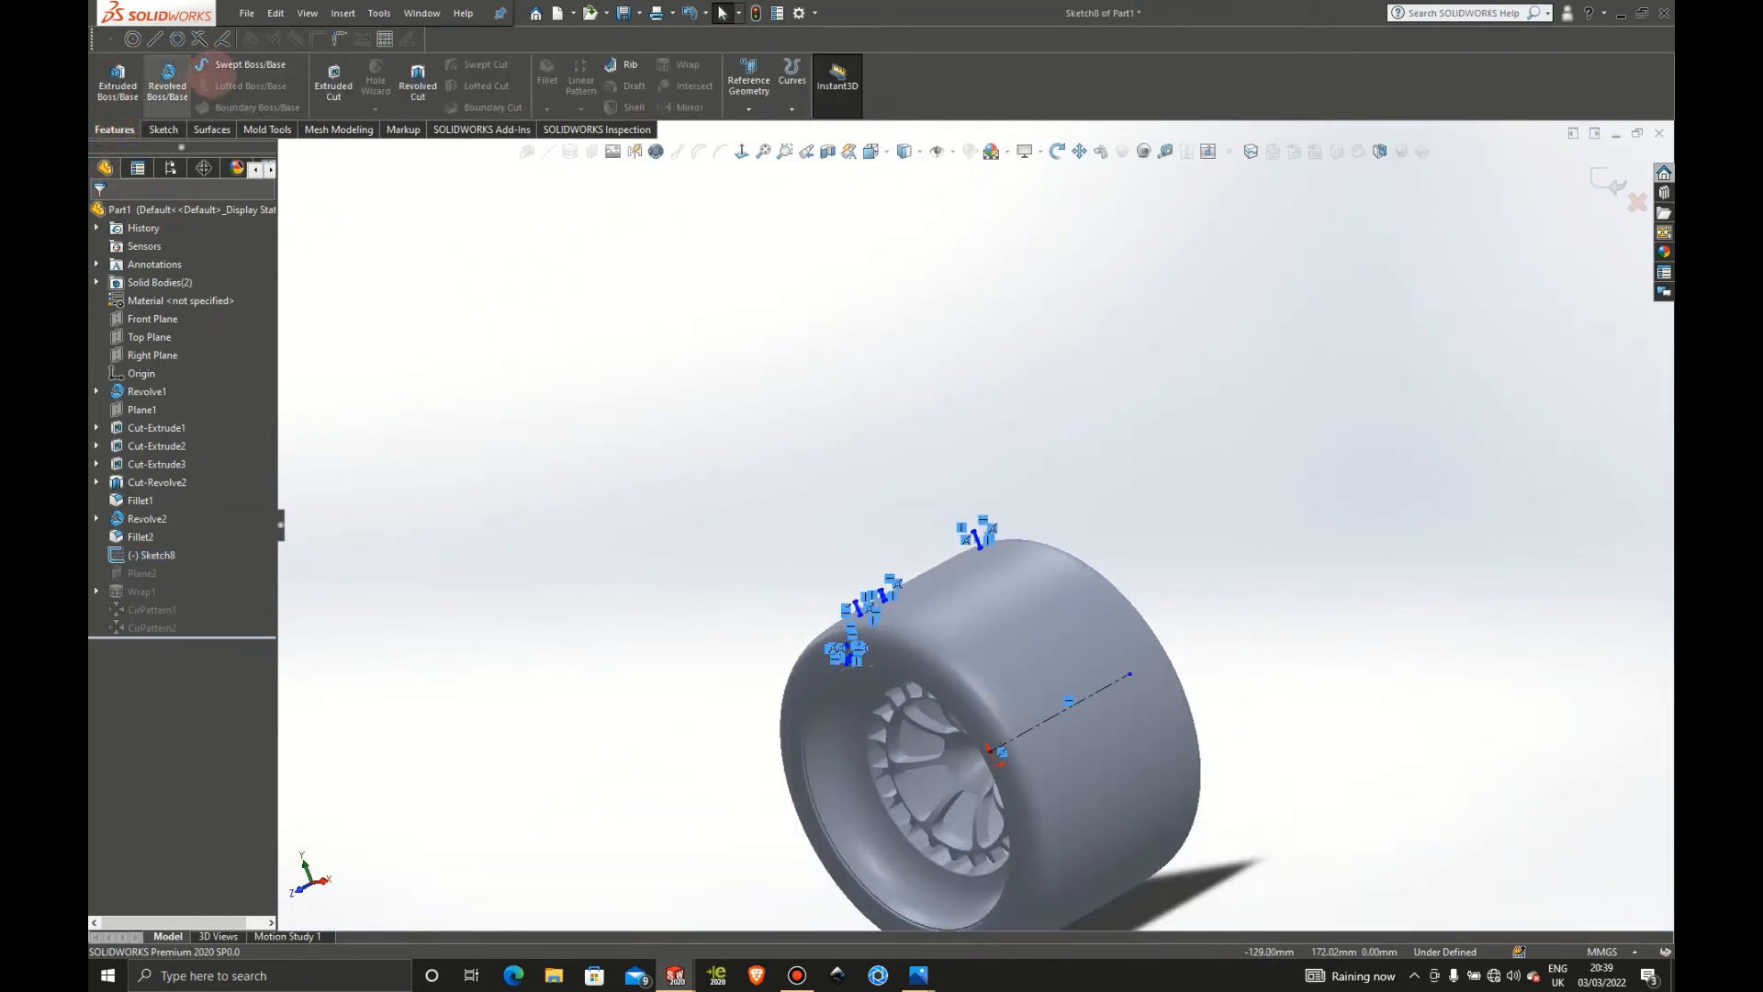
left_click(416, 76)
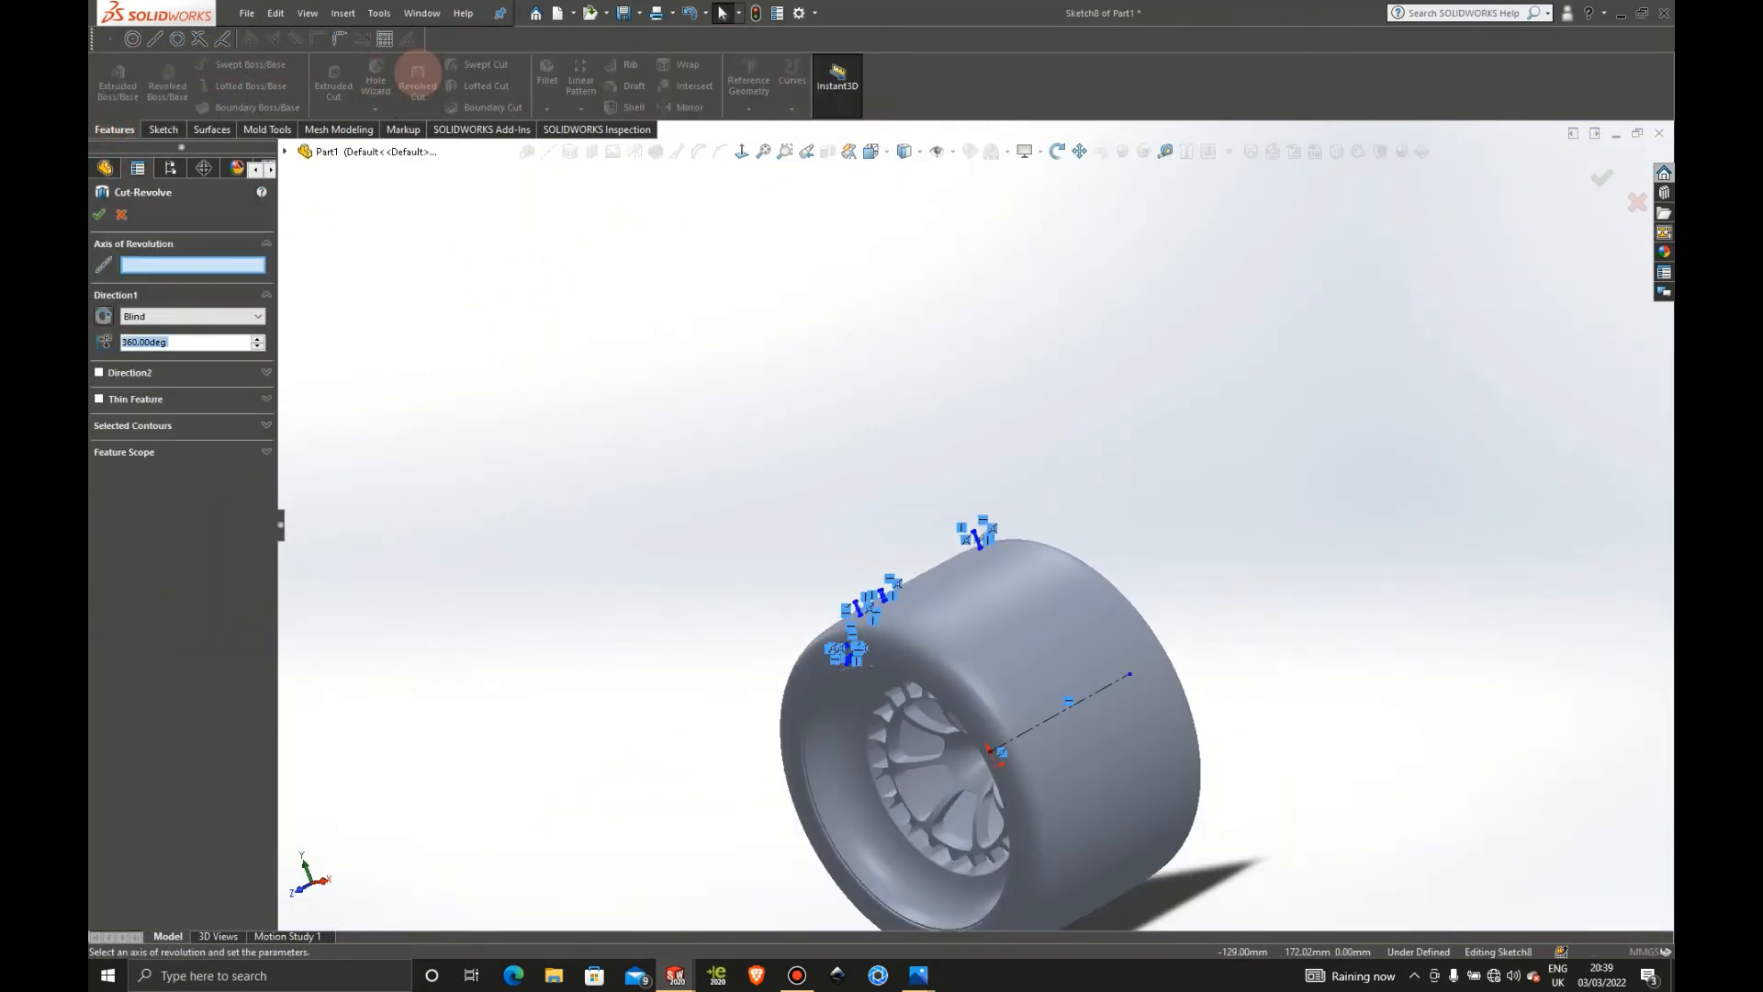
left_click(1110, 686)
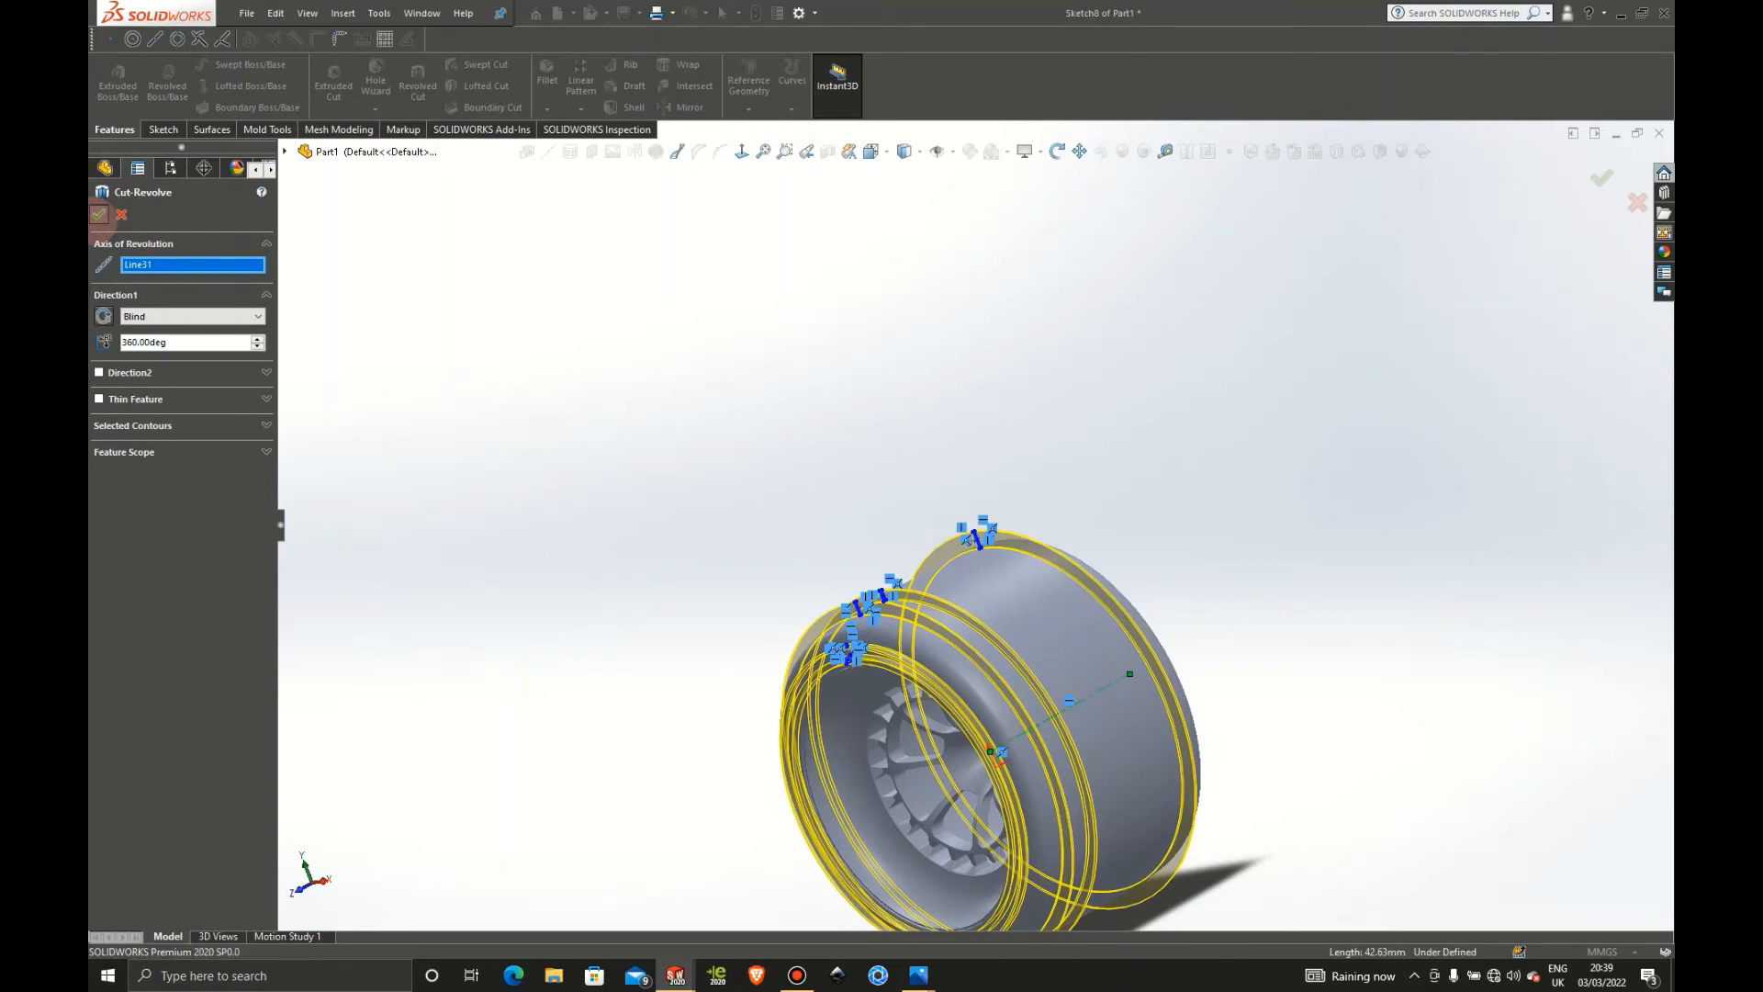
left_click(98, 214)
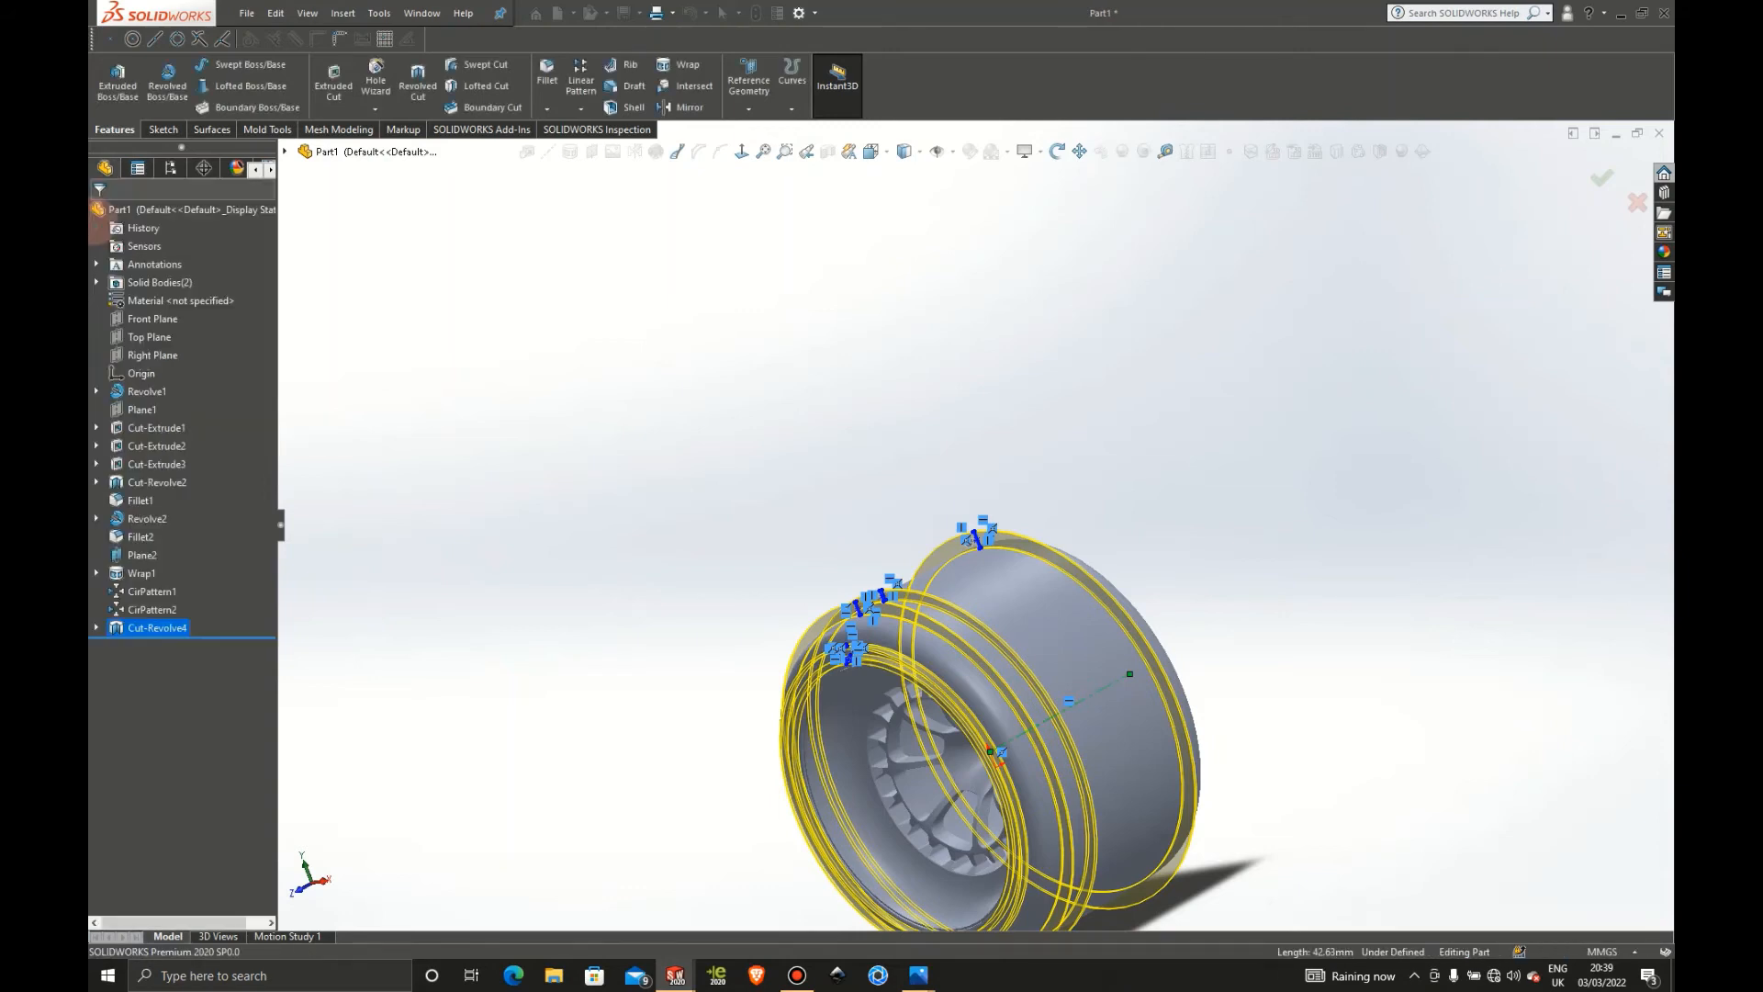
Hide the reference plane Plane2 above the tyre
left_click(1302, 515)
middle_click_drag(1298, 590, 1330, 492)
middle_click_drag(1130, 575, 1069, 514)
right_click(966, 454)
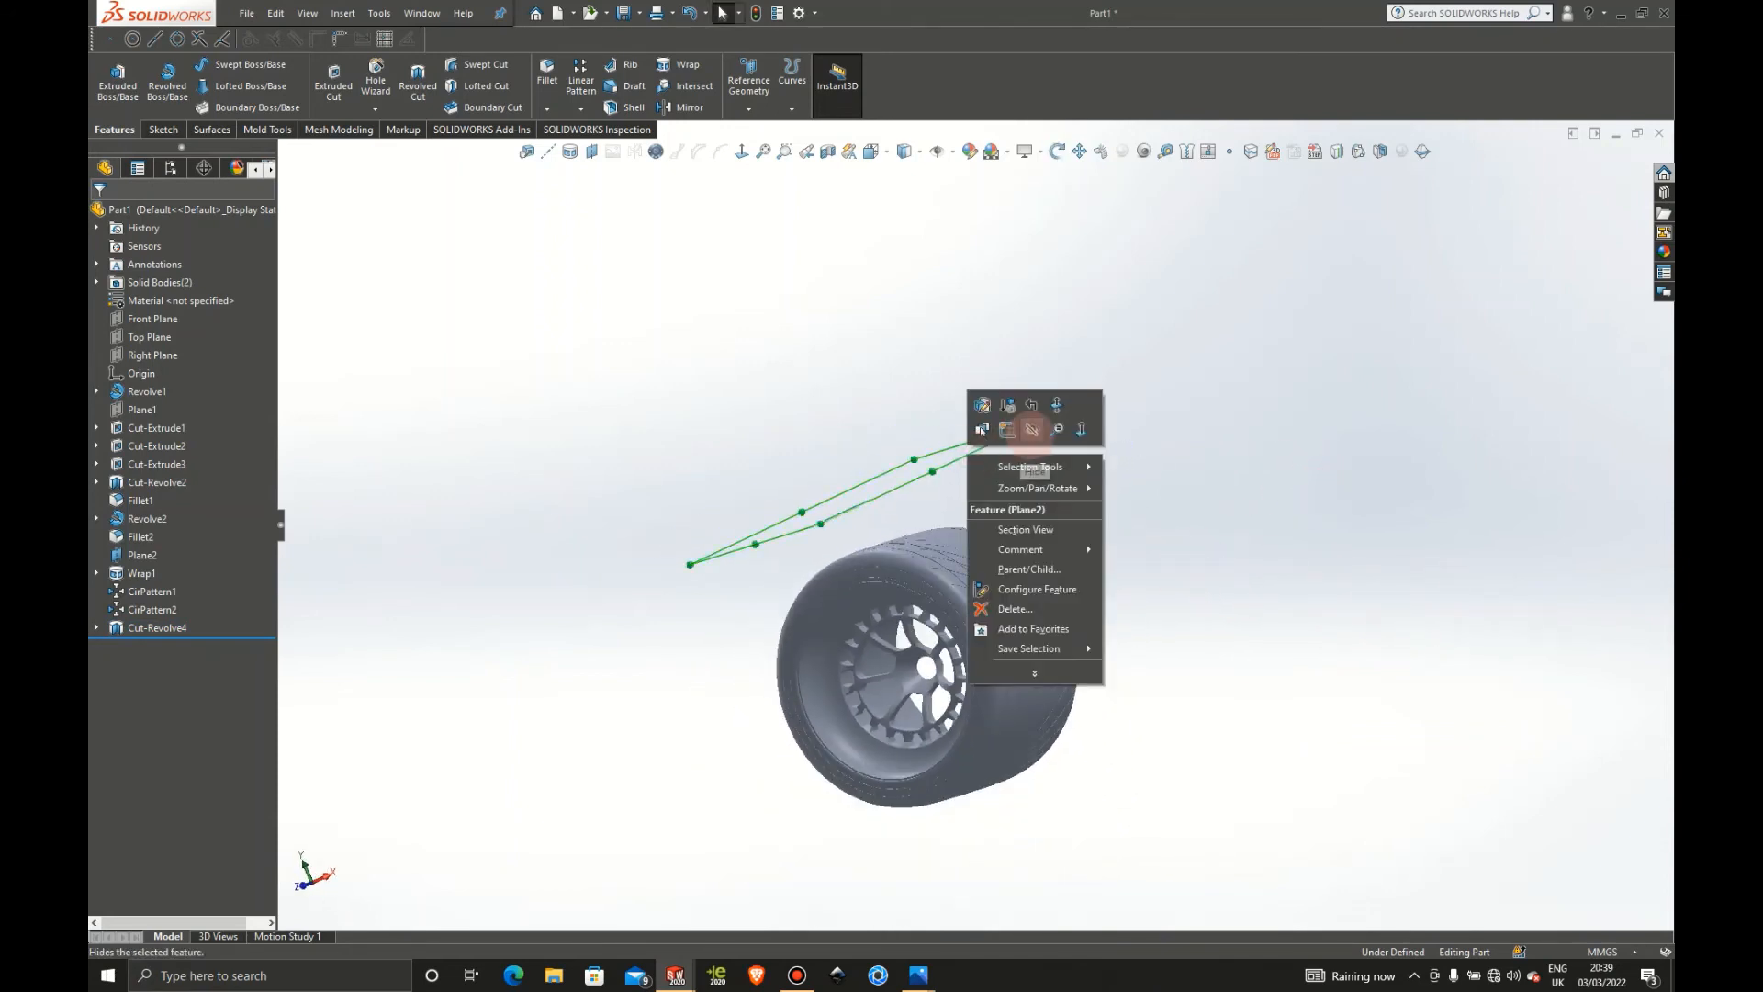
left_click(1032, 430)
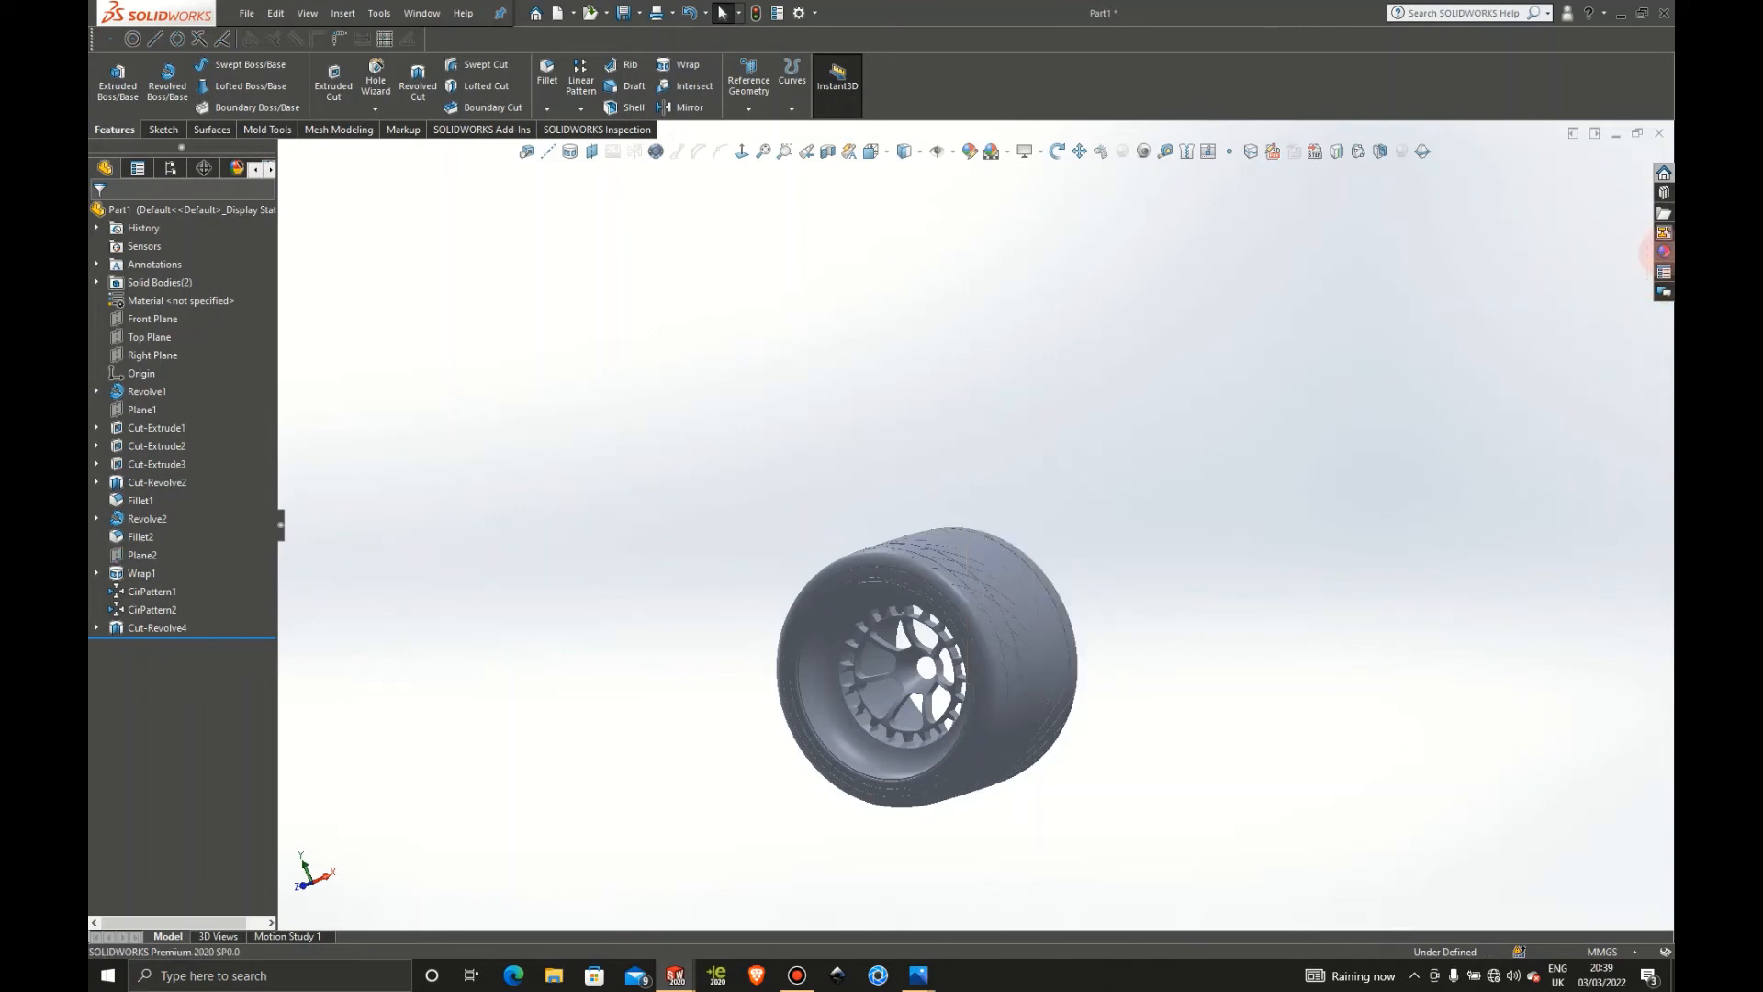
Apply the matte rubber appearance to the whole tyre body
left_click(1660, 252)
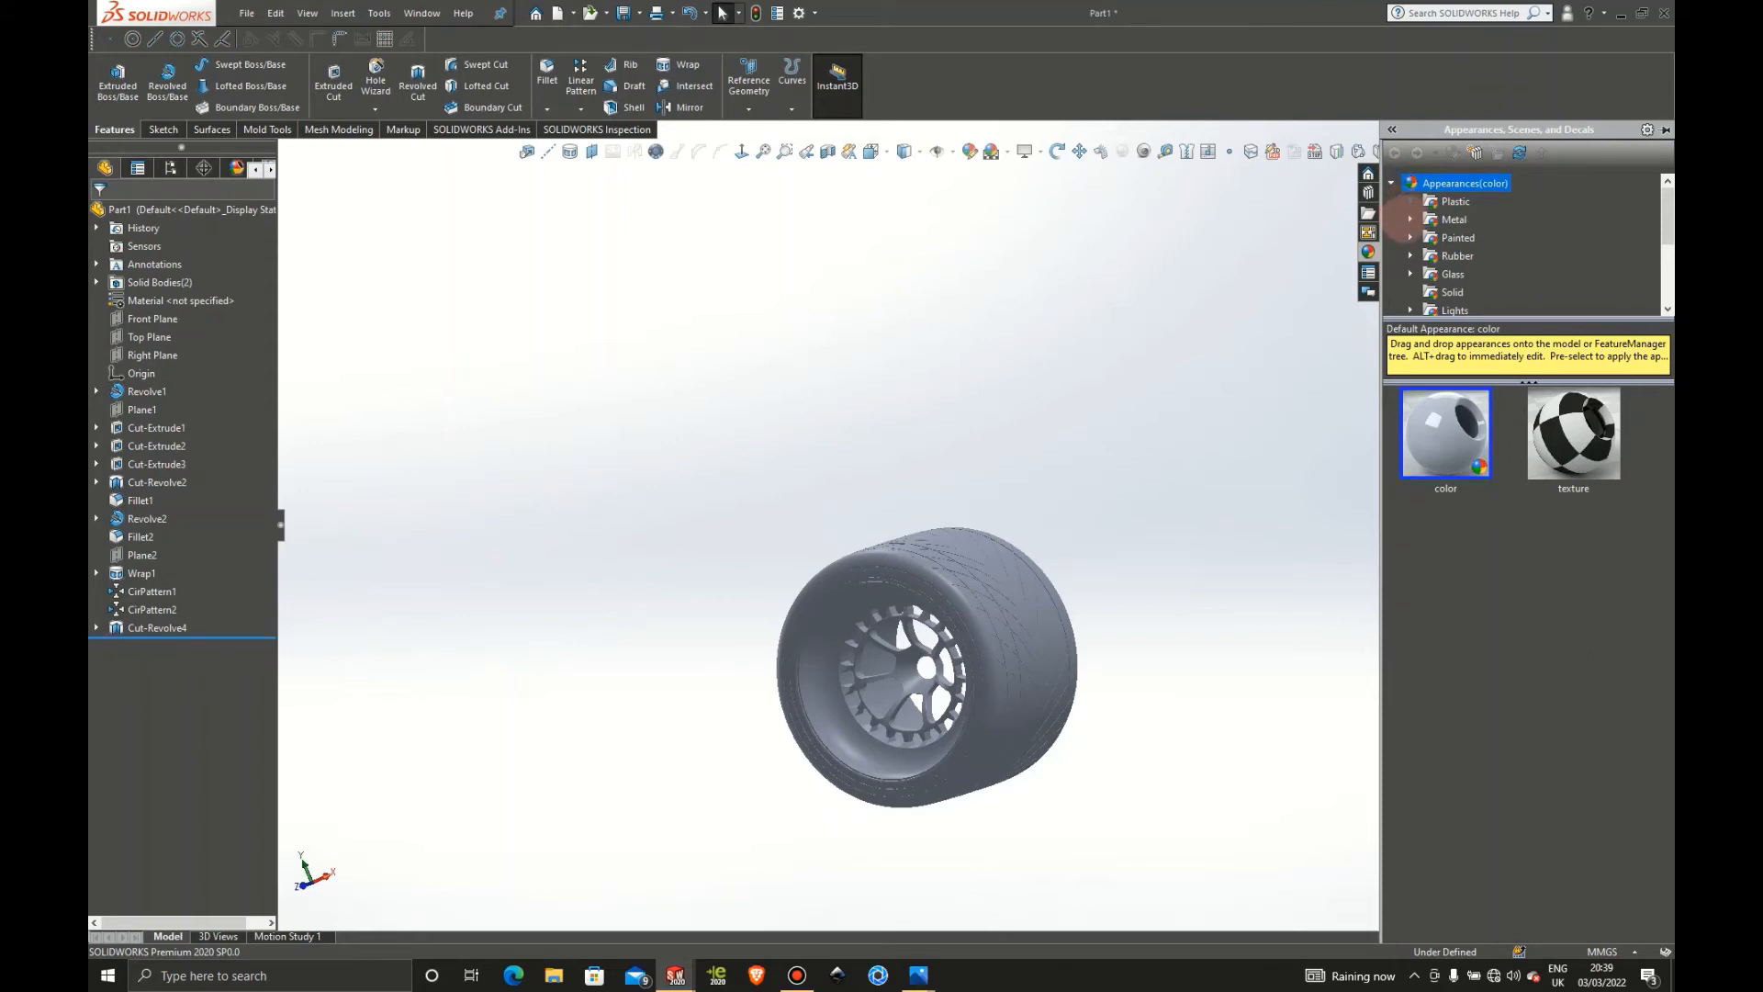
left_click(1412, 256)
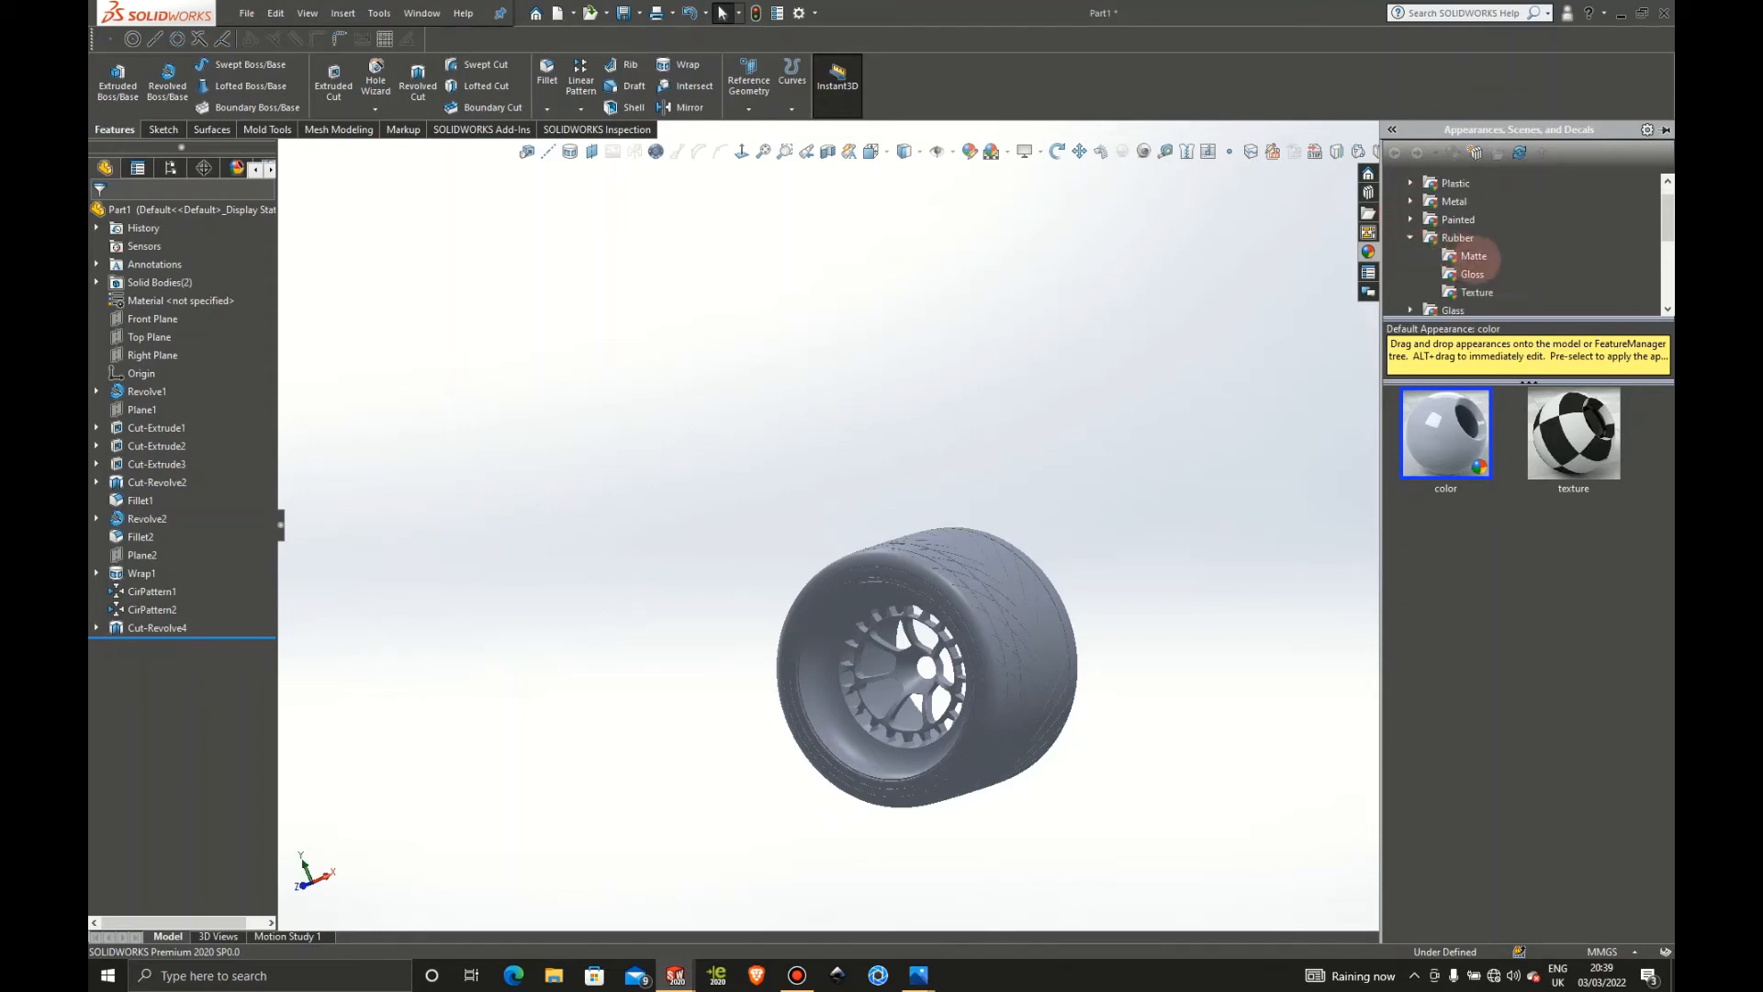
left_click(1474, 256)
left_click_drag(1446, 432, 1021, 632)
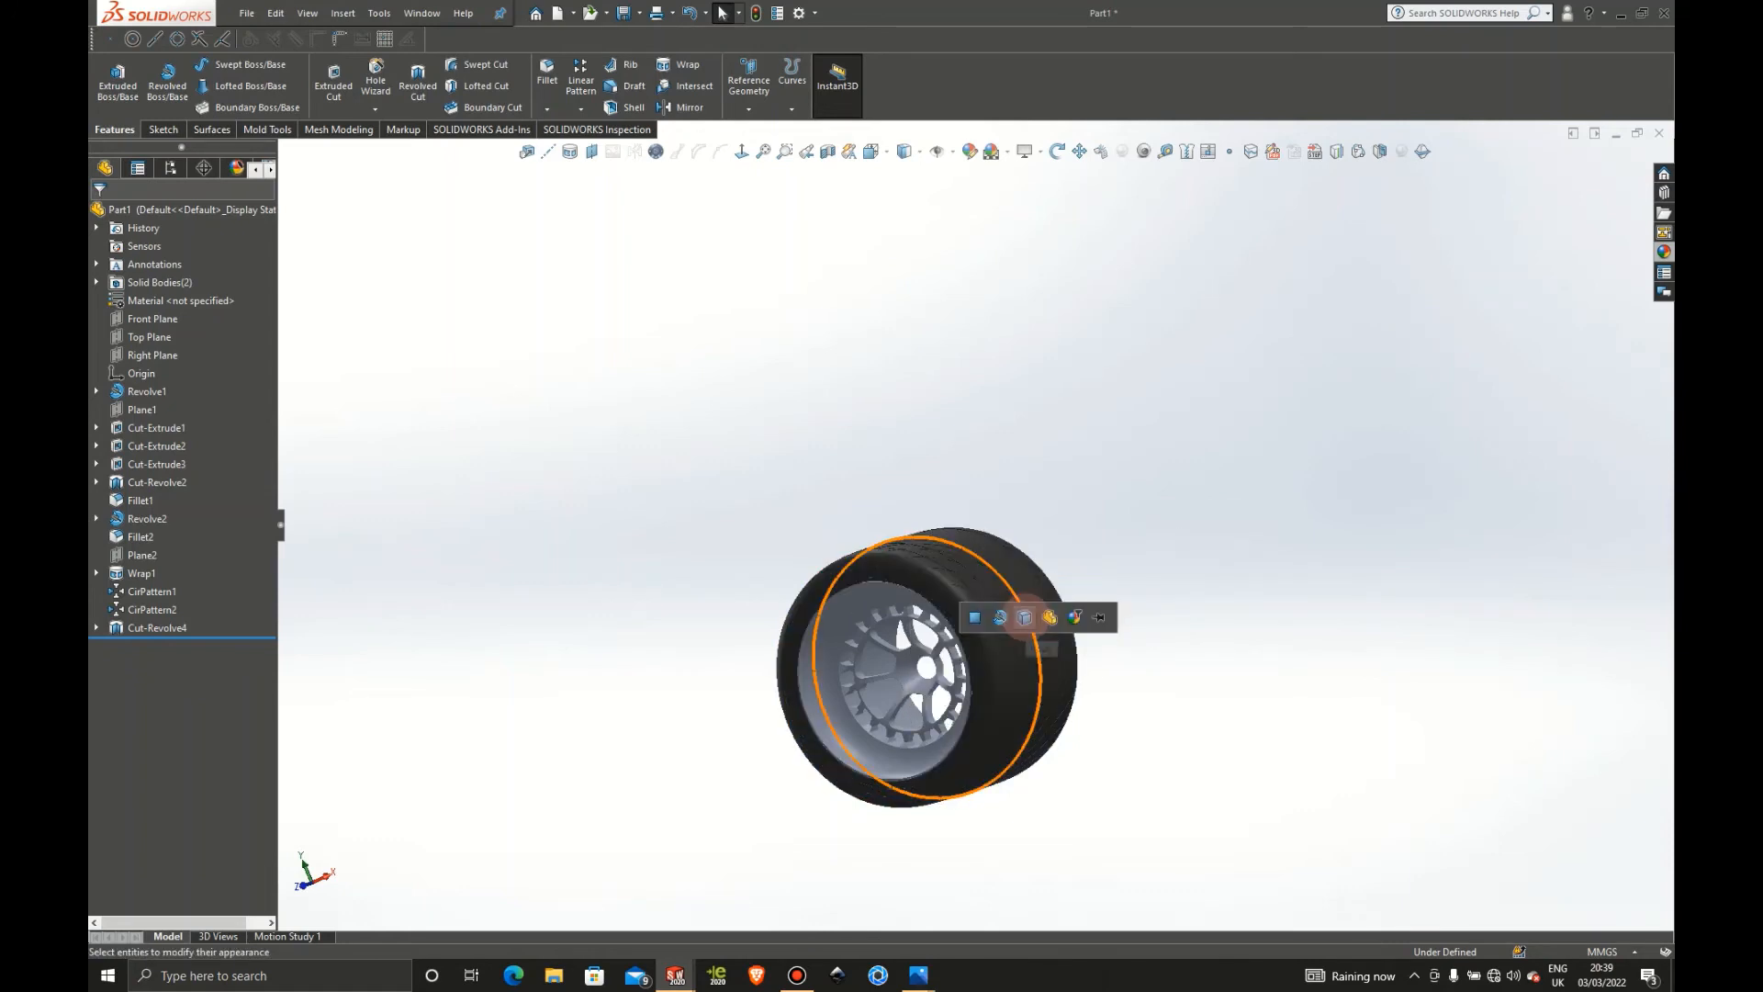
left_click(1024, 617)
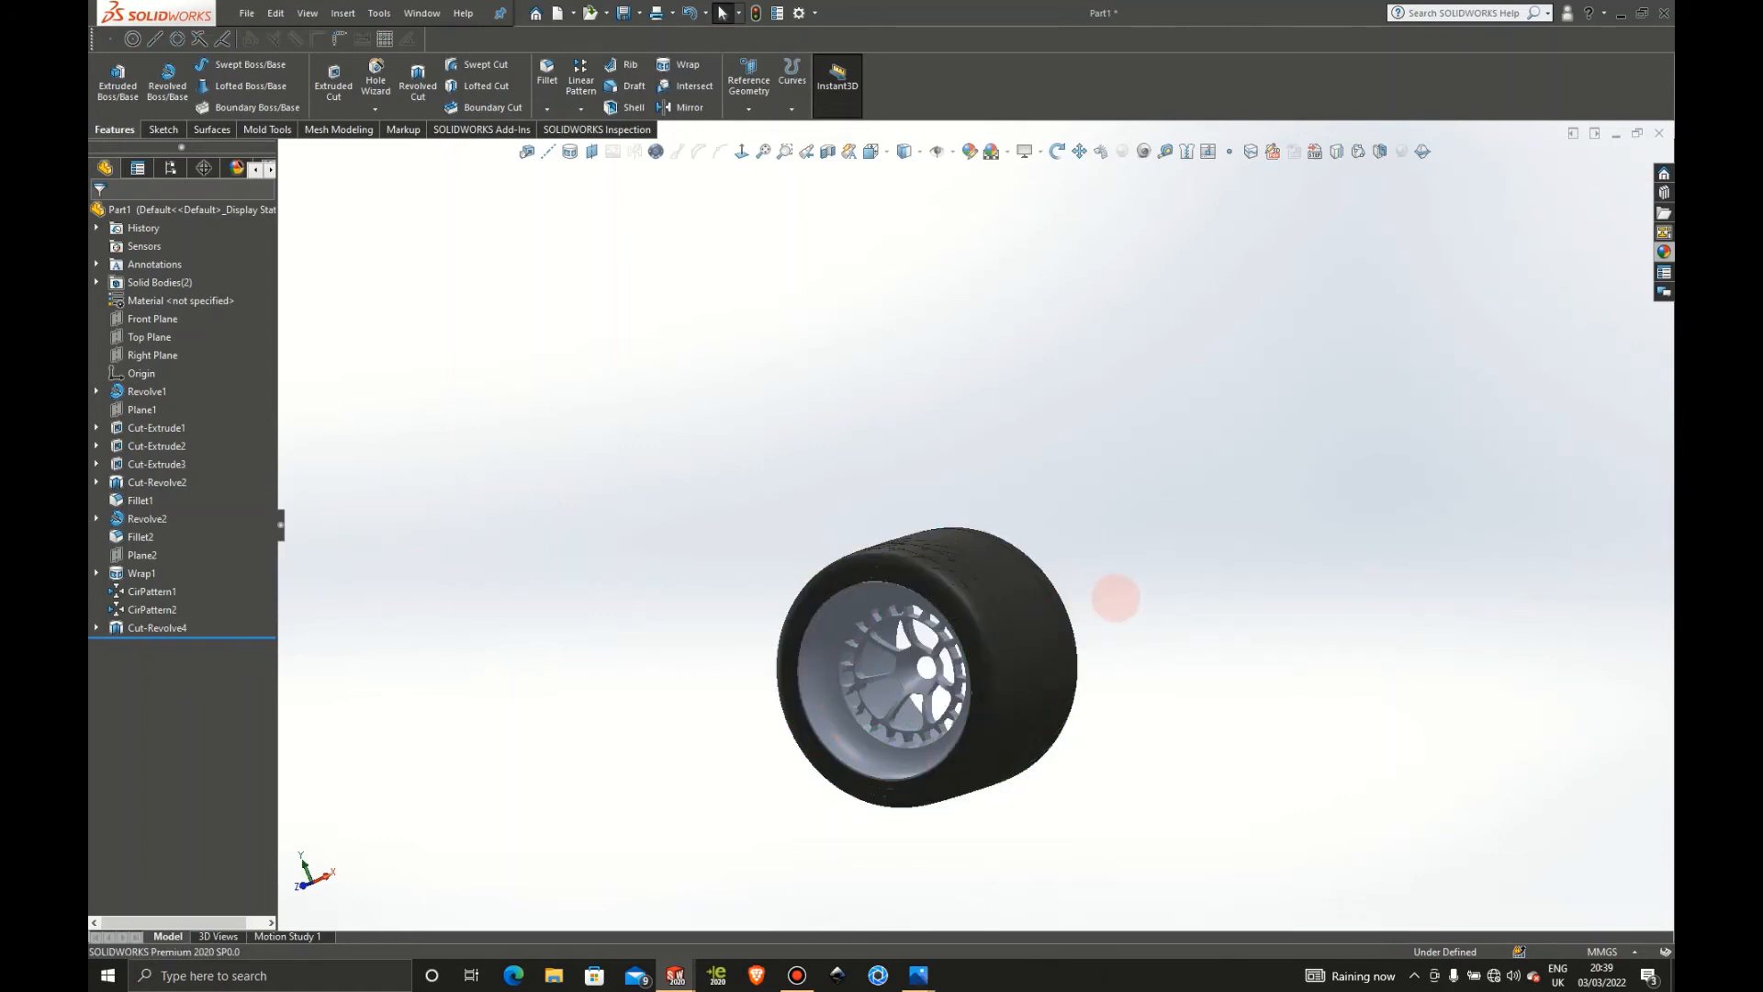
scroll(1122, 598, "down", 3)
middle_click_drag(1010, 620, 1043, 823)
scroll(1026, 555, "up", 5)
mouse_move(1102, 570)
middle_mouse_down()
mouse_move(1022, 555)
mouse_move(1097, 471)
mouse_move(1102, 433)
mouse_move(1118, 560)
middle_mouse_up()
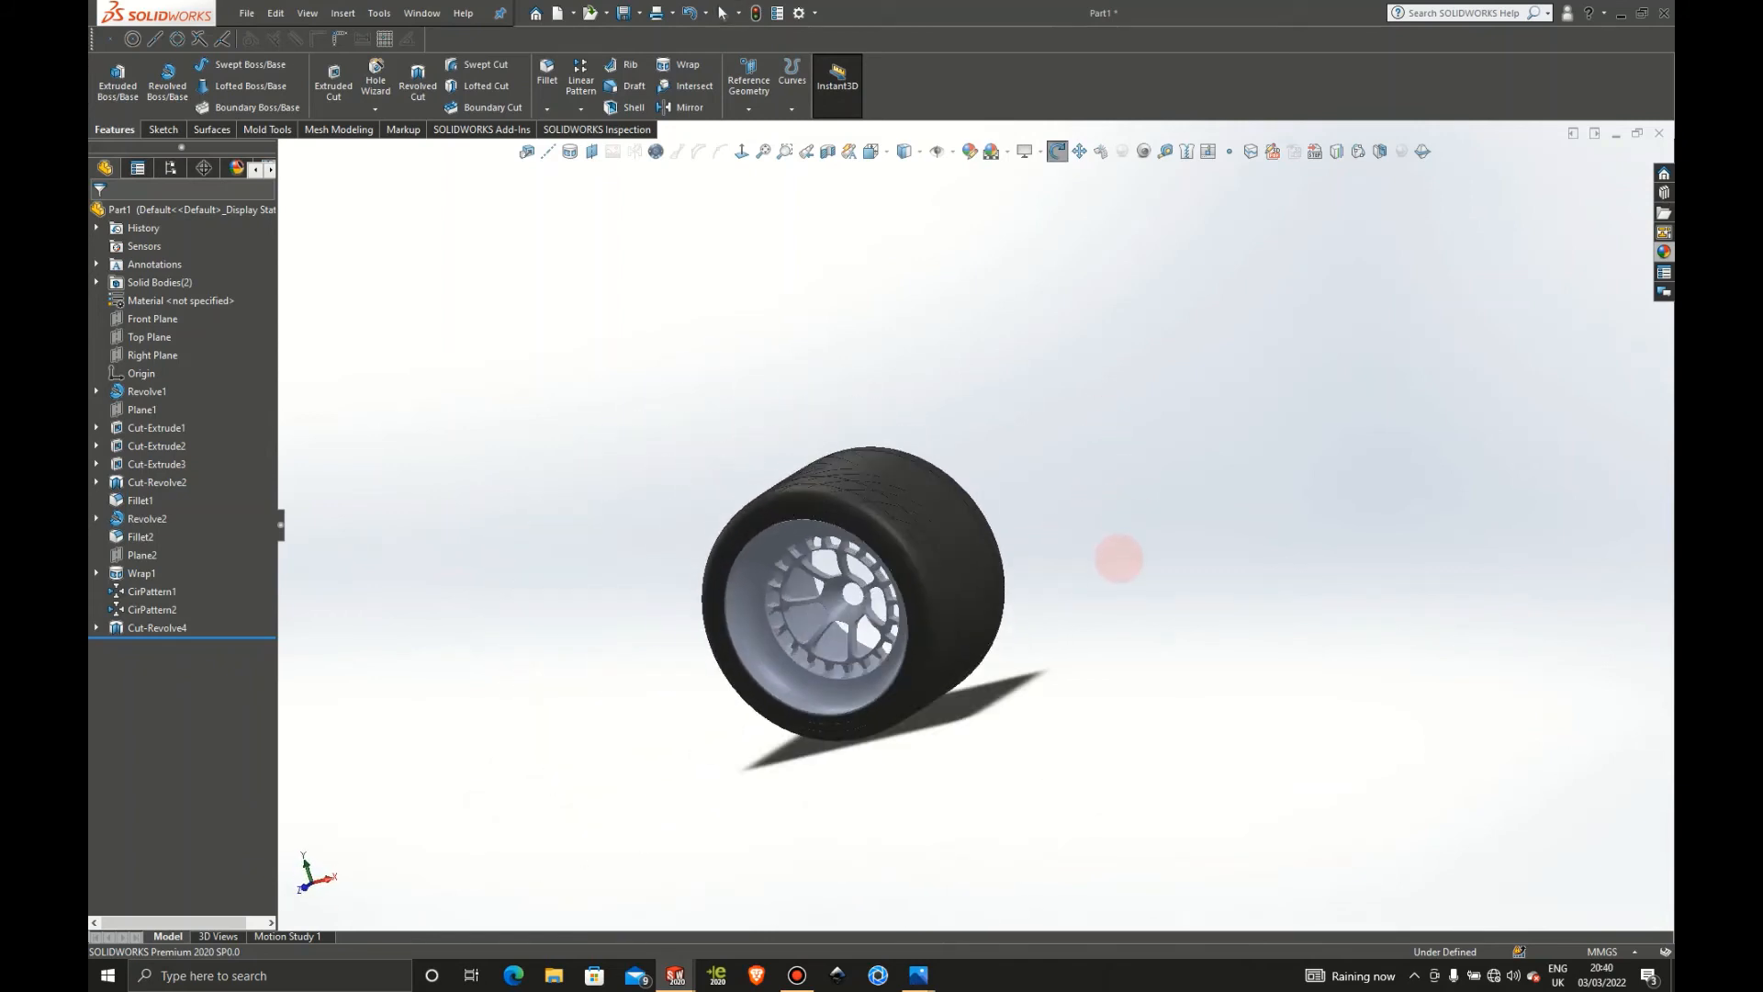
Apply the polished bronze metal appearance to the whole rim body
left_click(1664, 252)
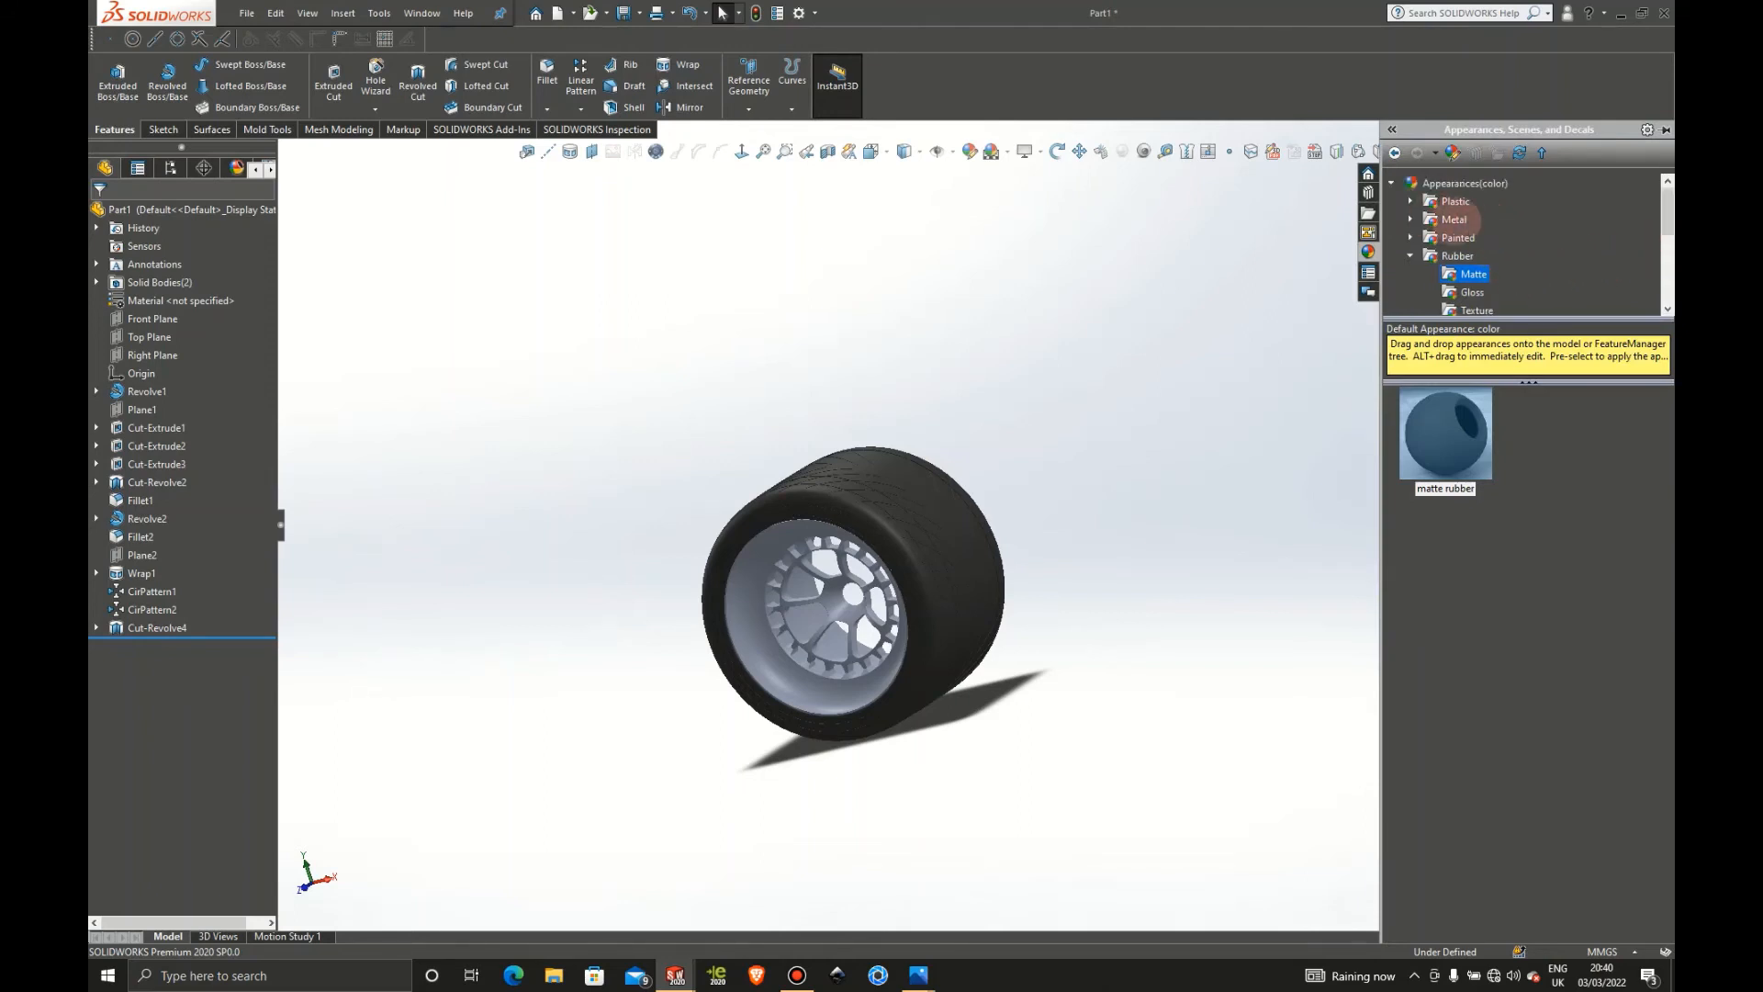
scroll(1469, 221, "down", 2)
scroll(1421, 213, "up", 3)
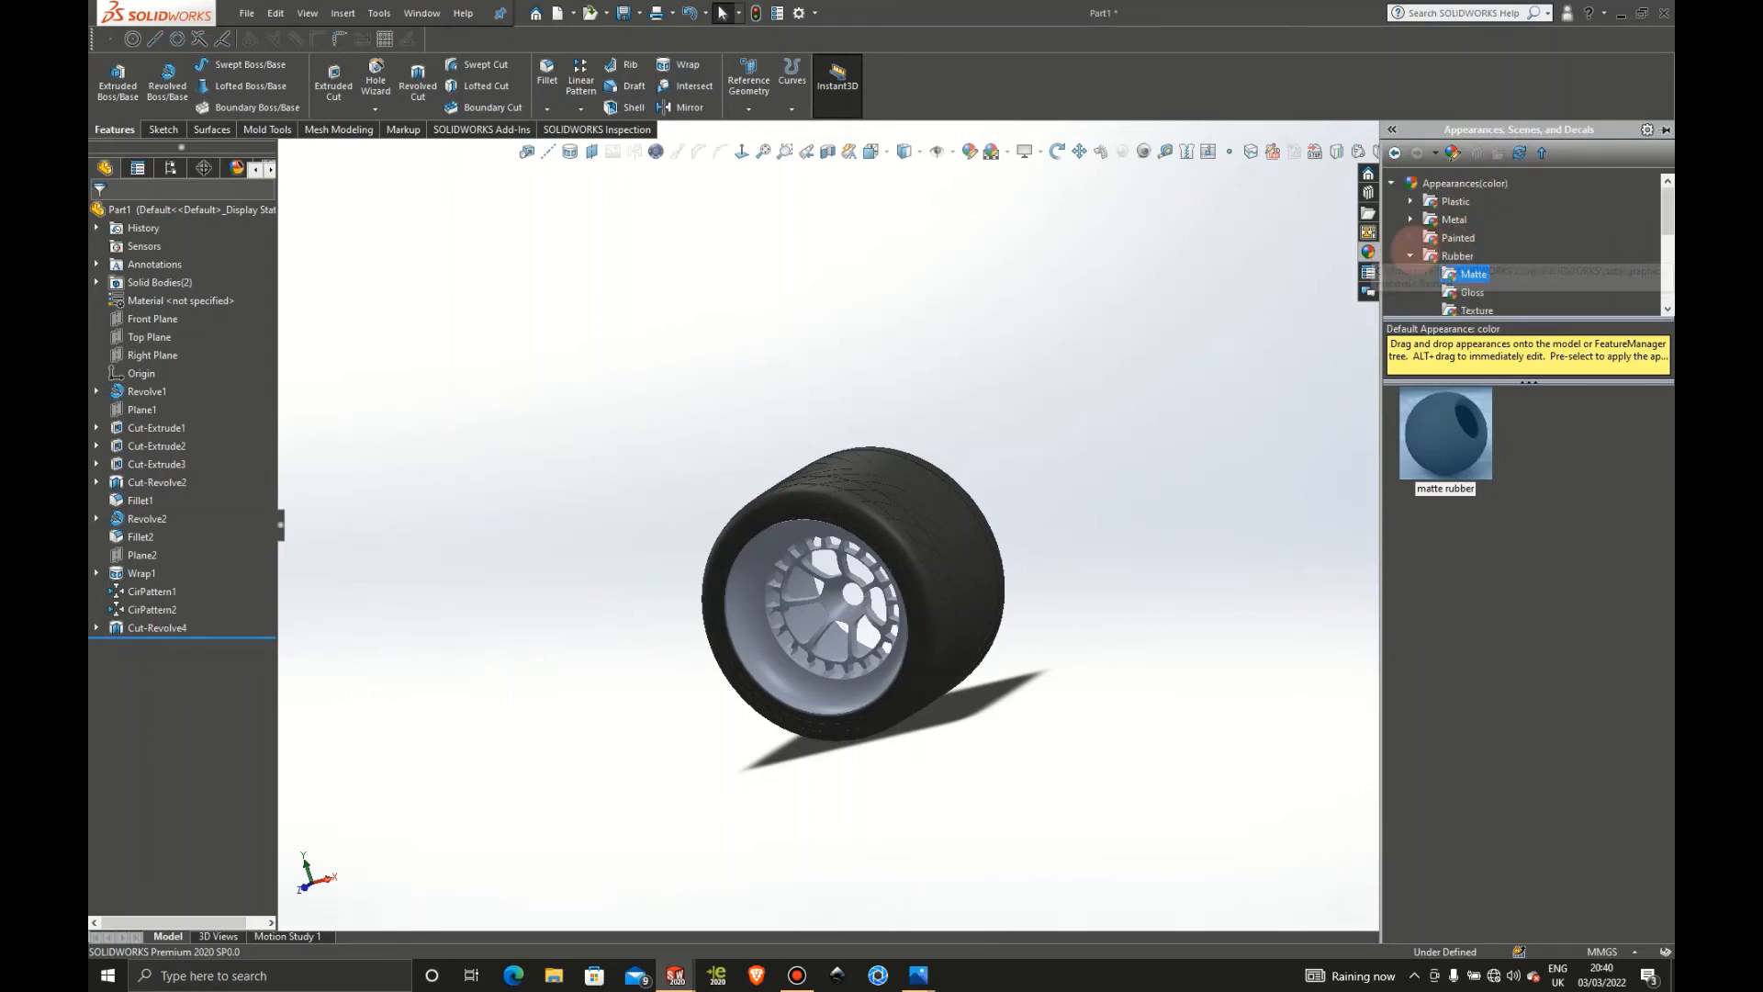
left_click(1497, 262)
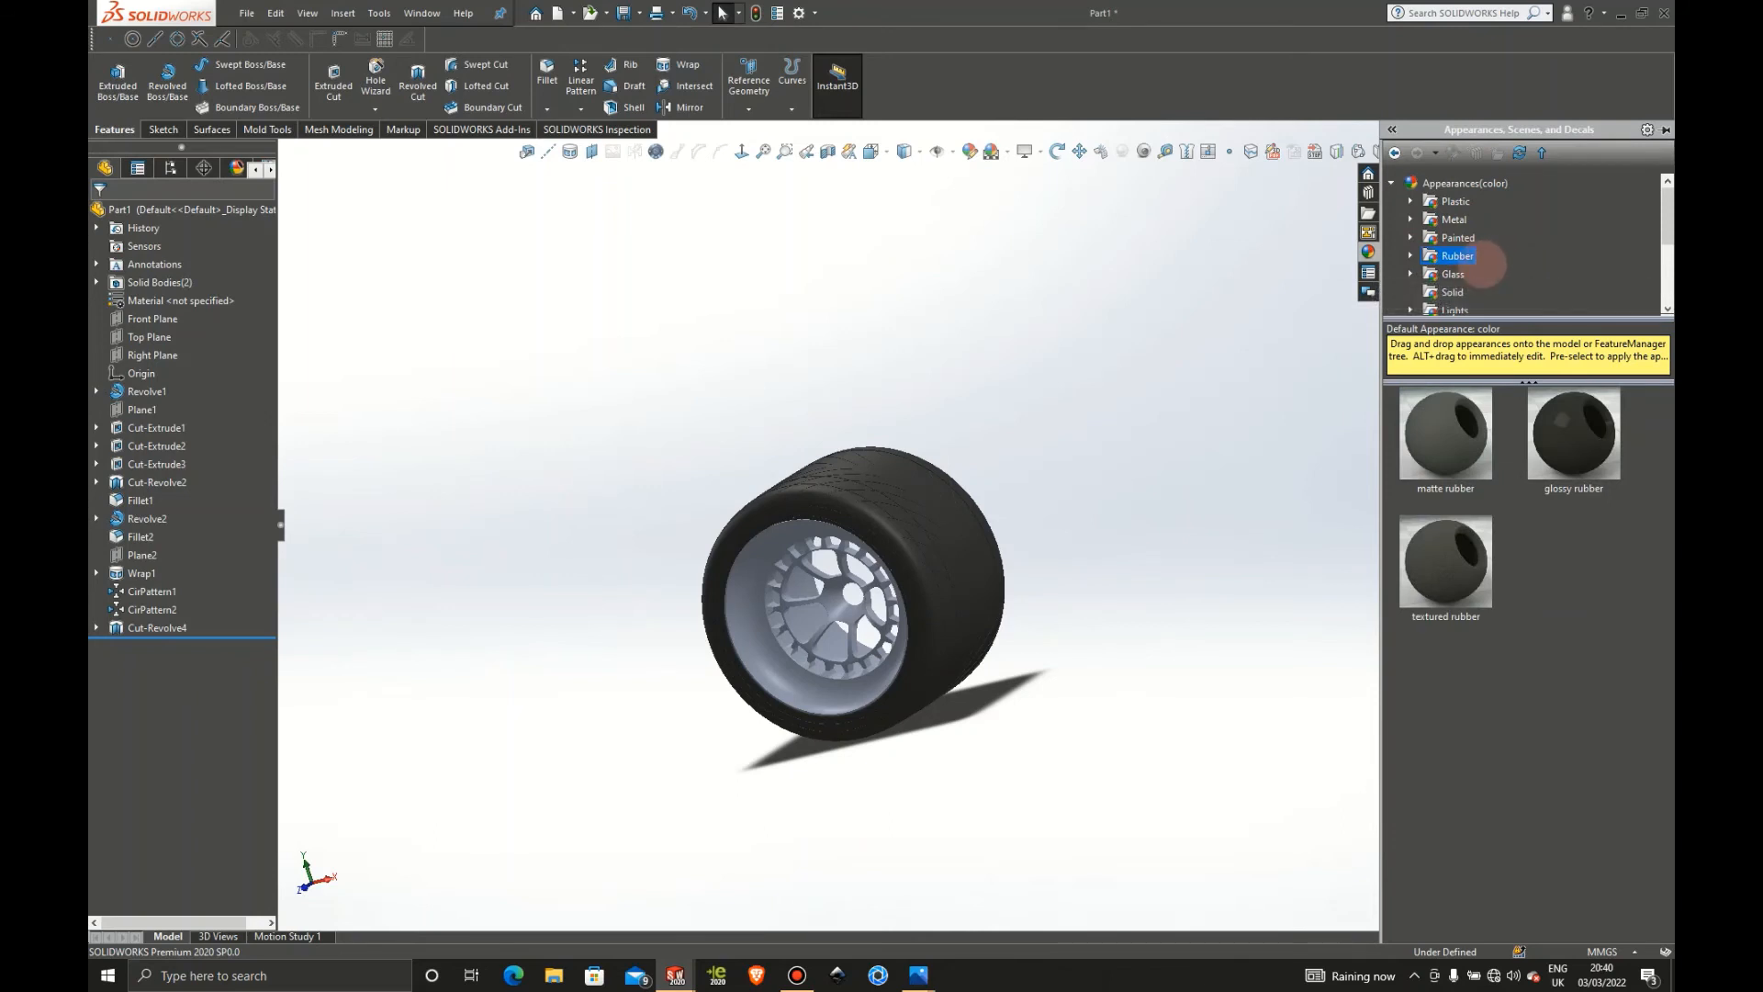
scroll(1538, 270, "down", 2)
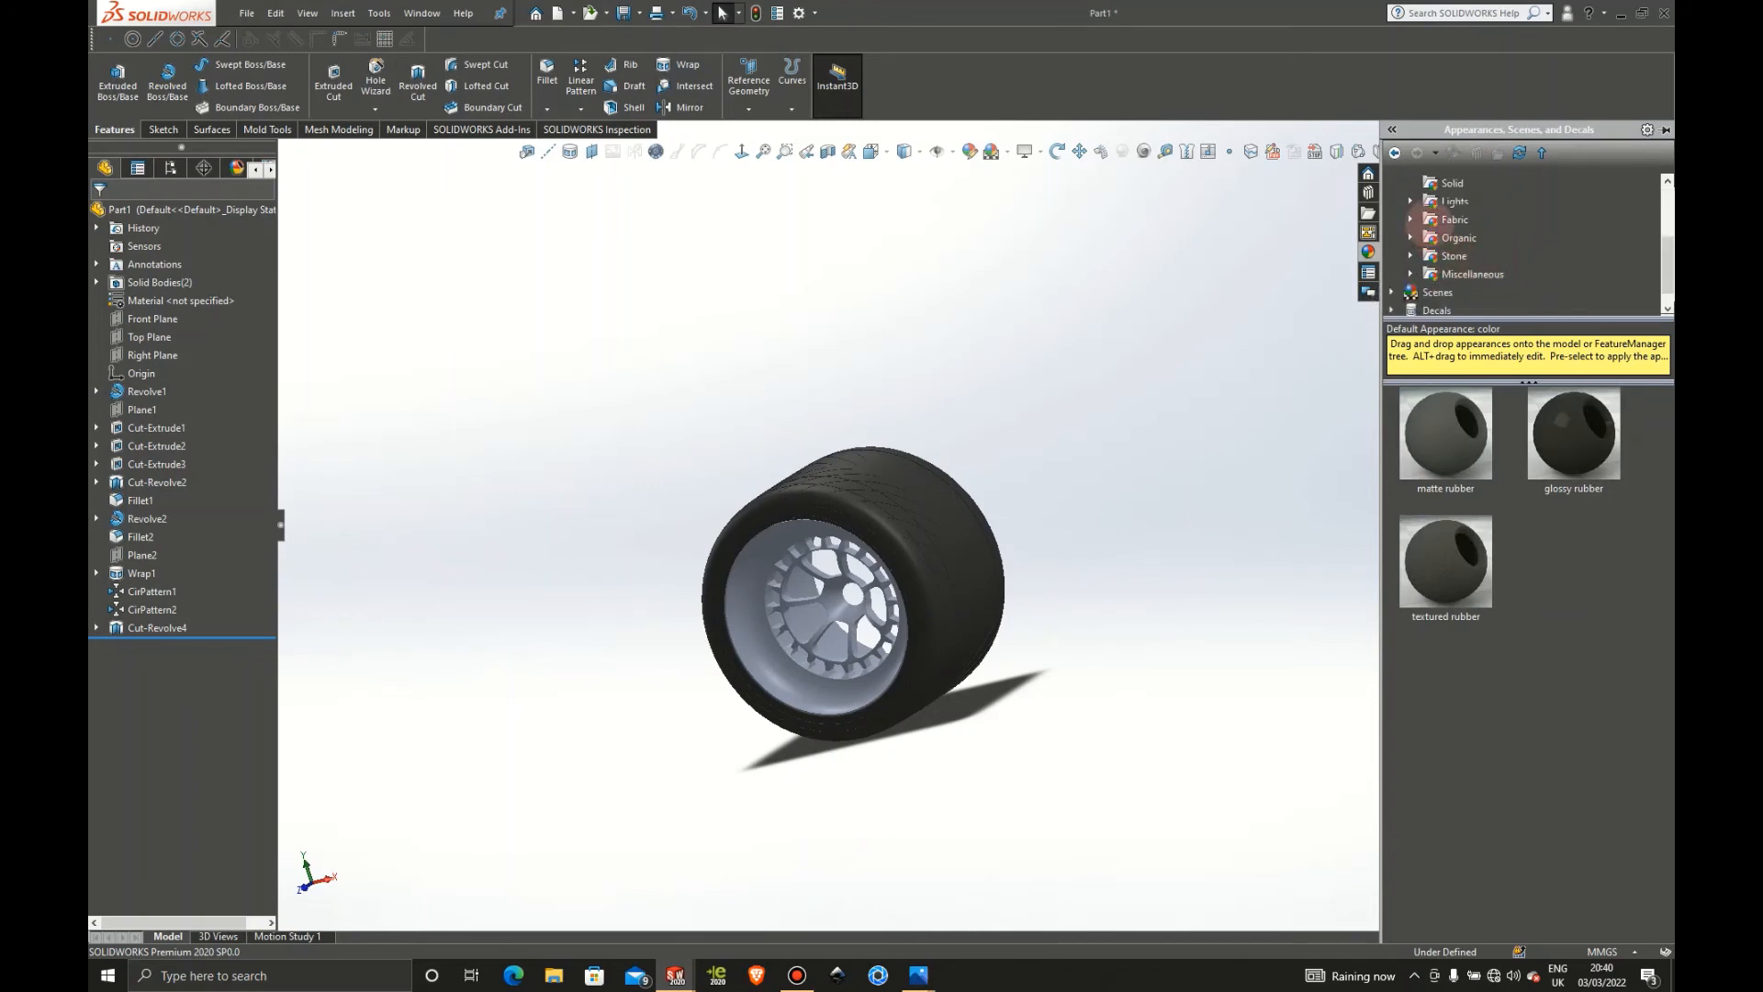
scroll(1412, 219, "up", 2)
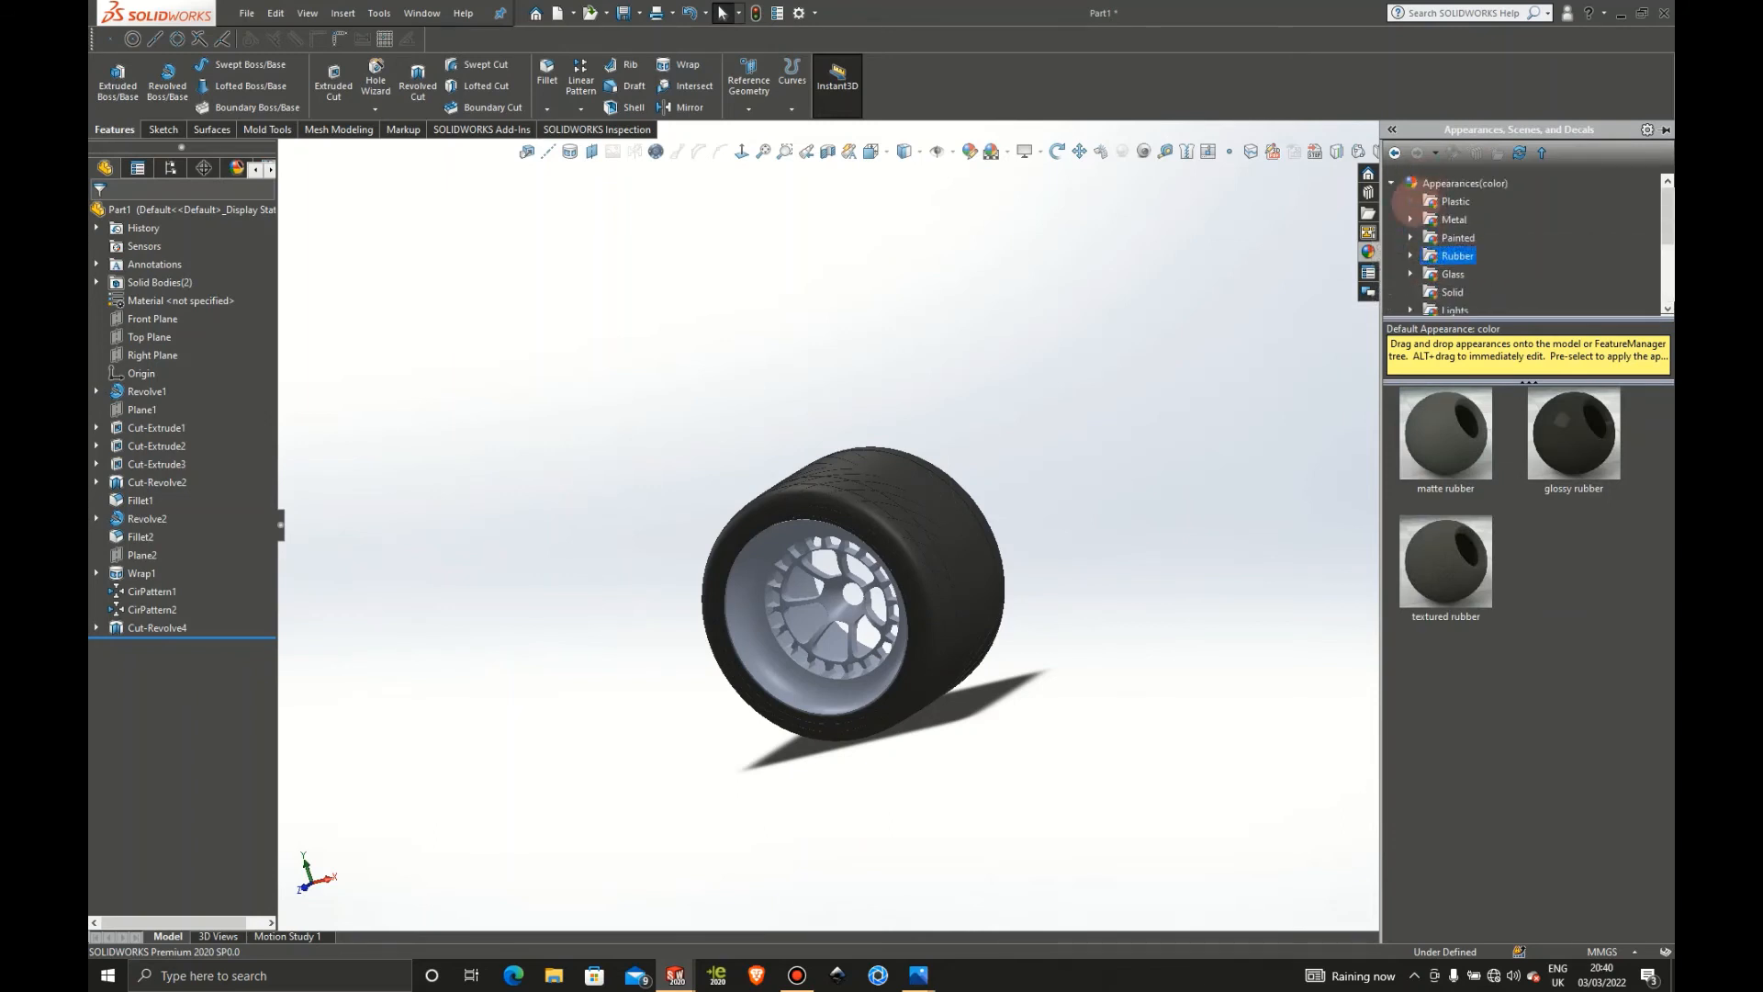
left_click(1393, 183)
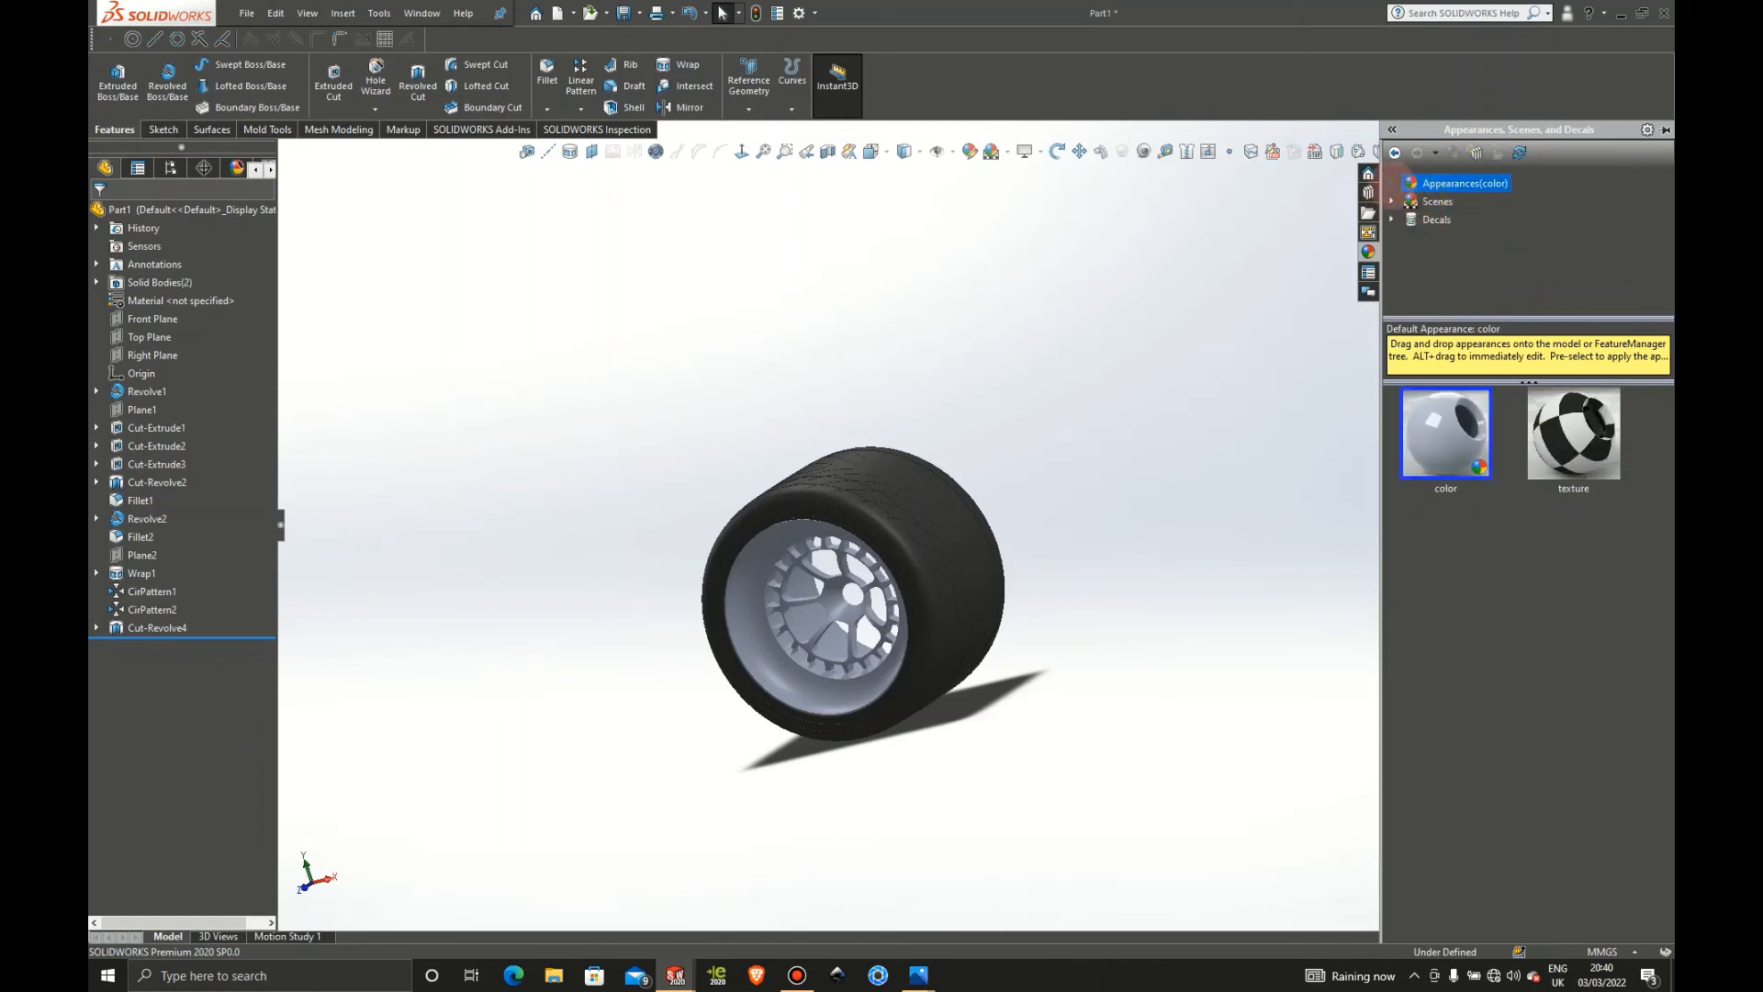
left_click(1393, 183)
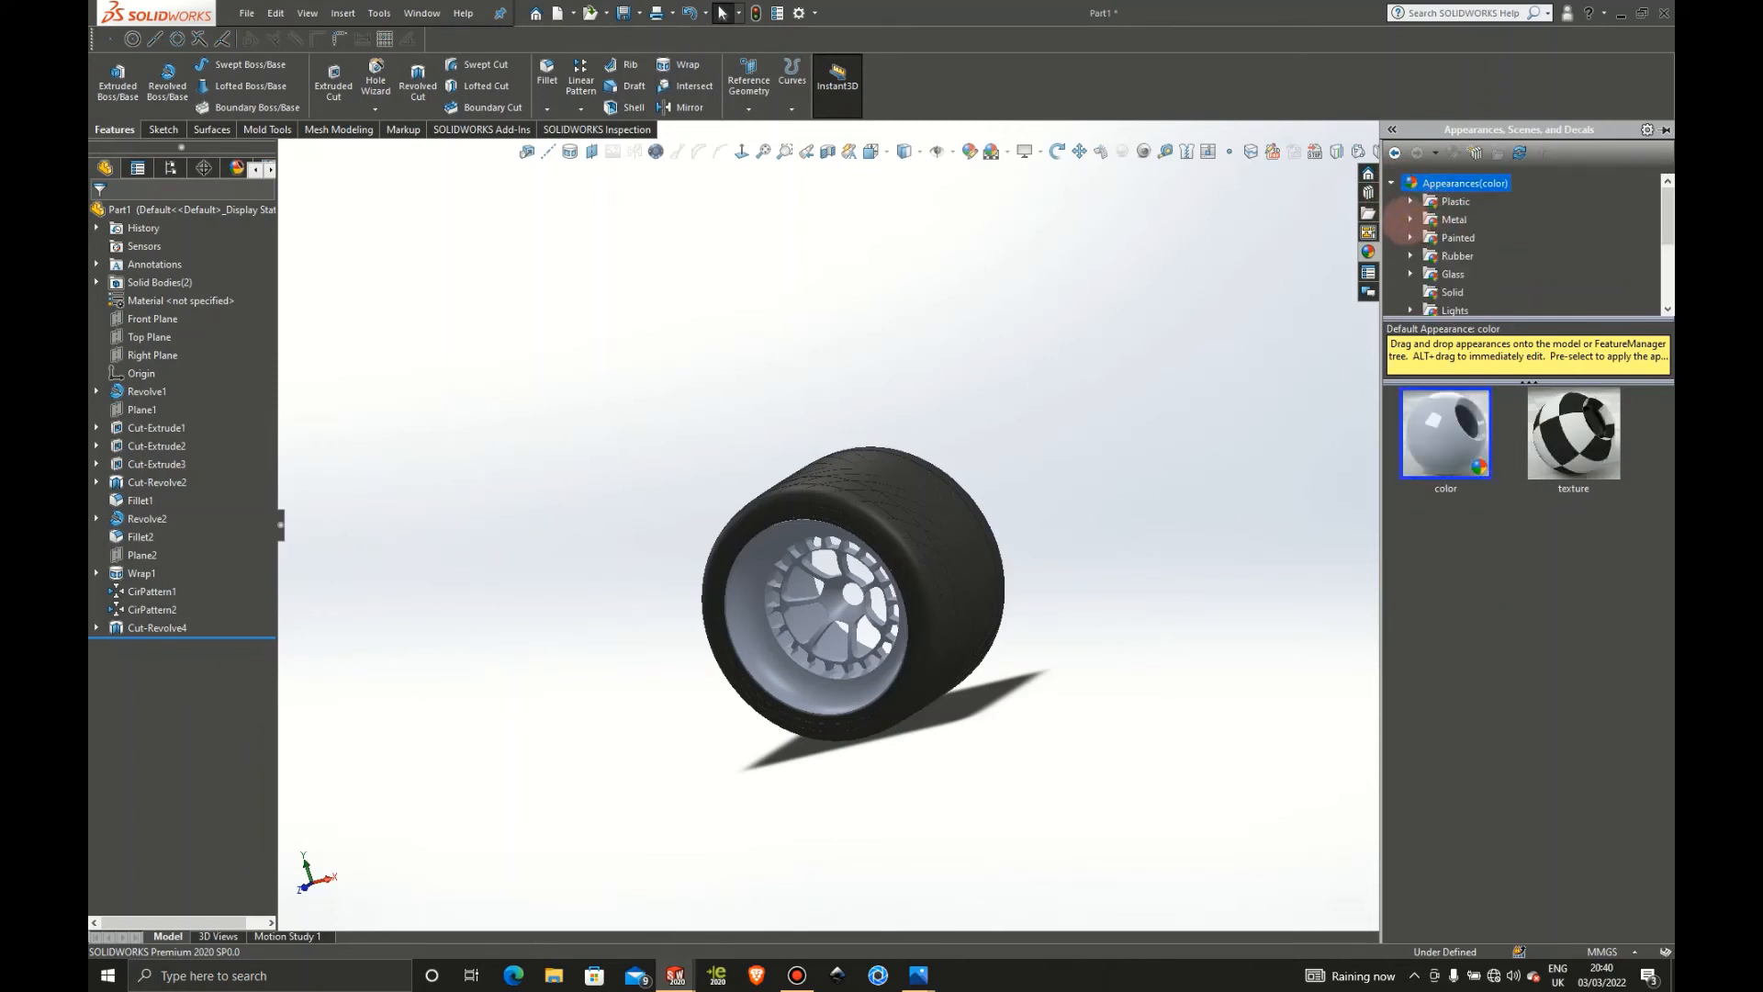
left_click(1411, 220)
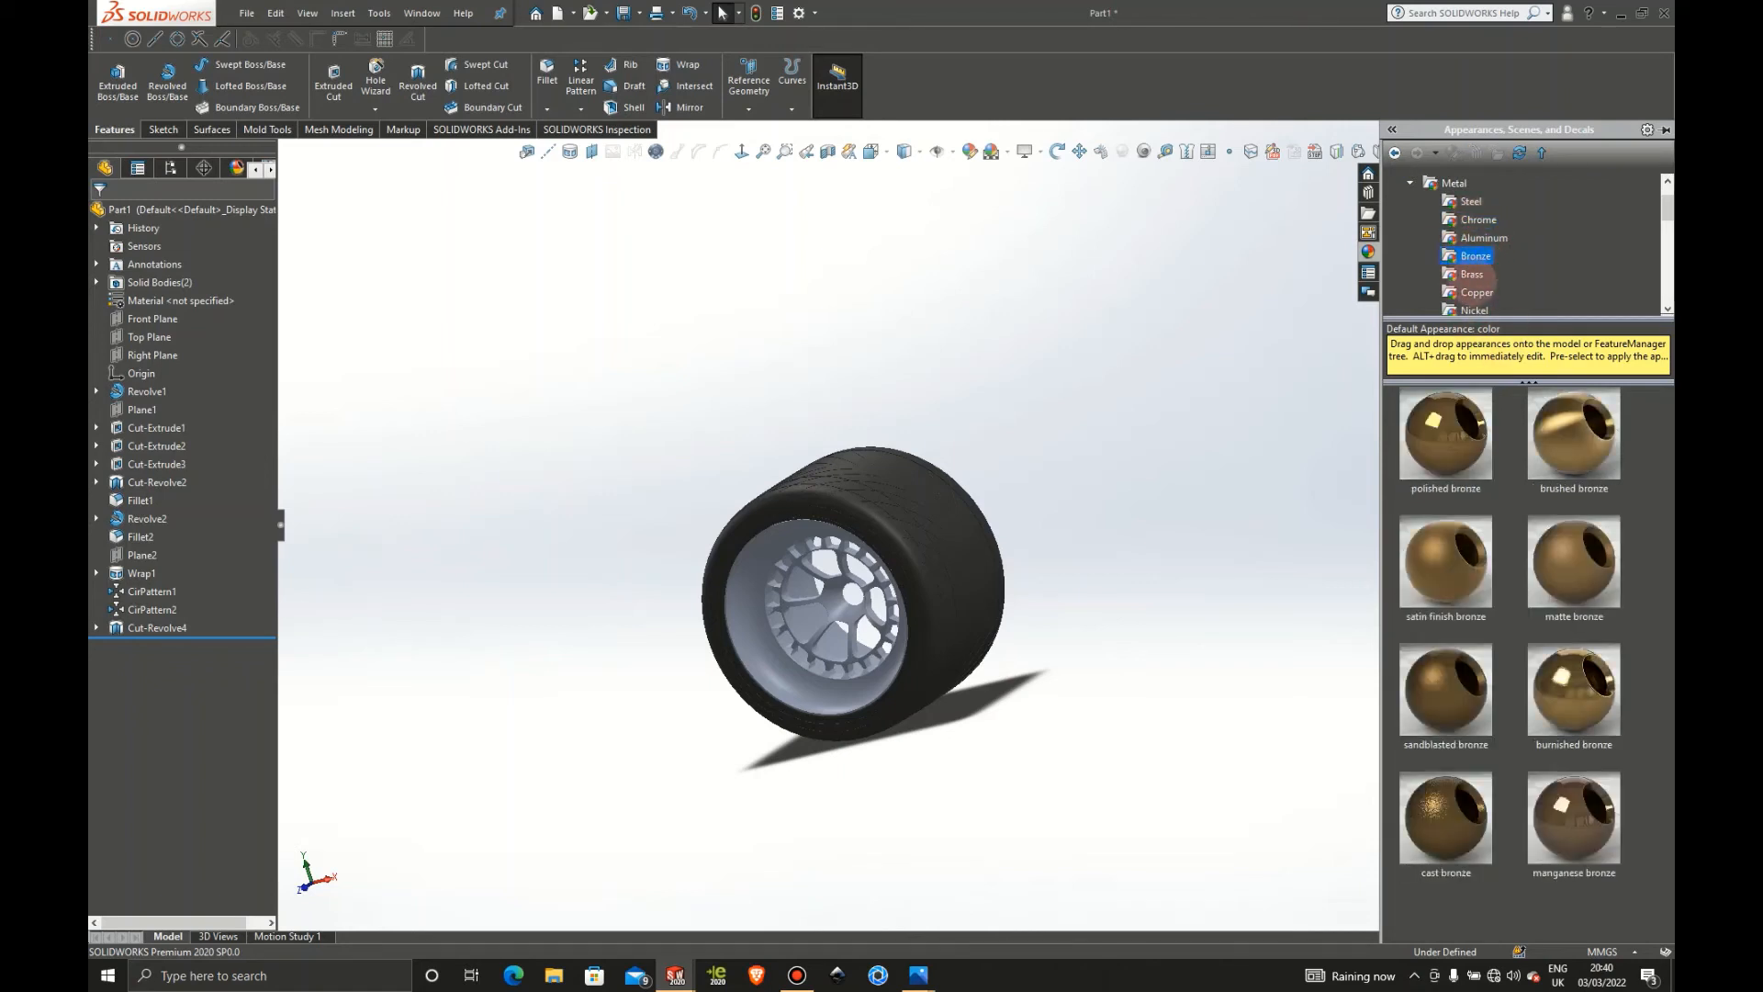
left_click_drag(1447, 431, 787, 705)
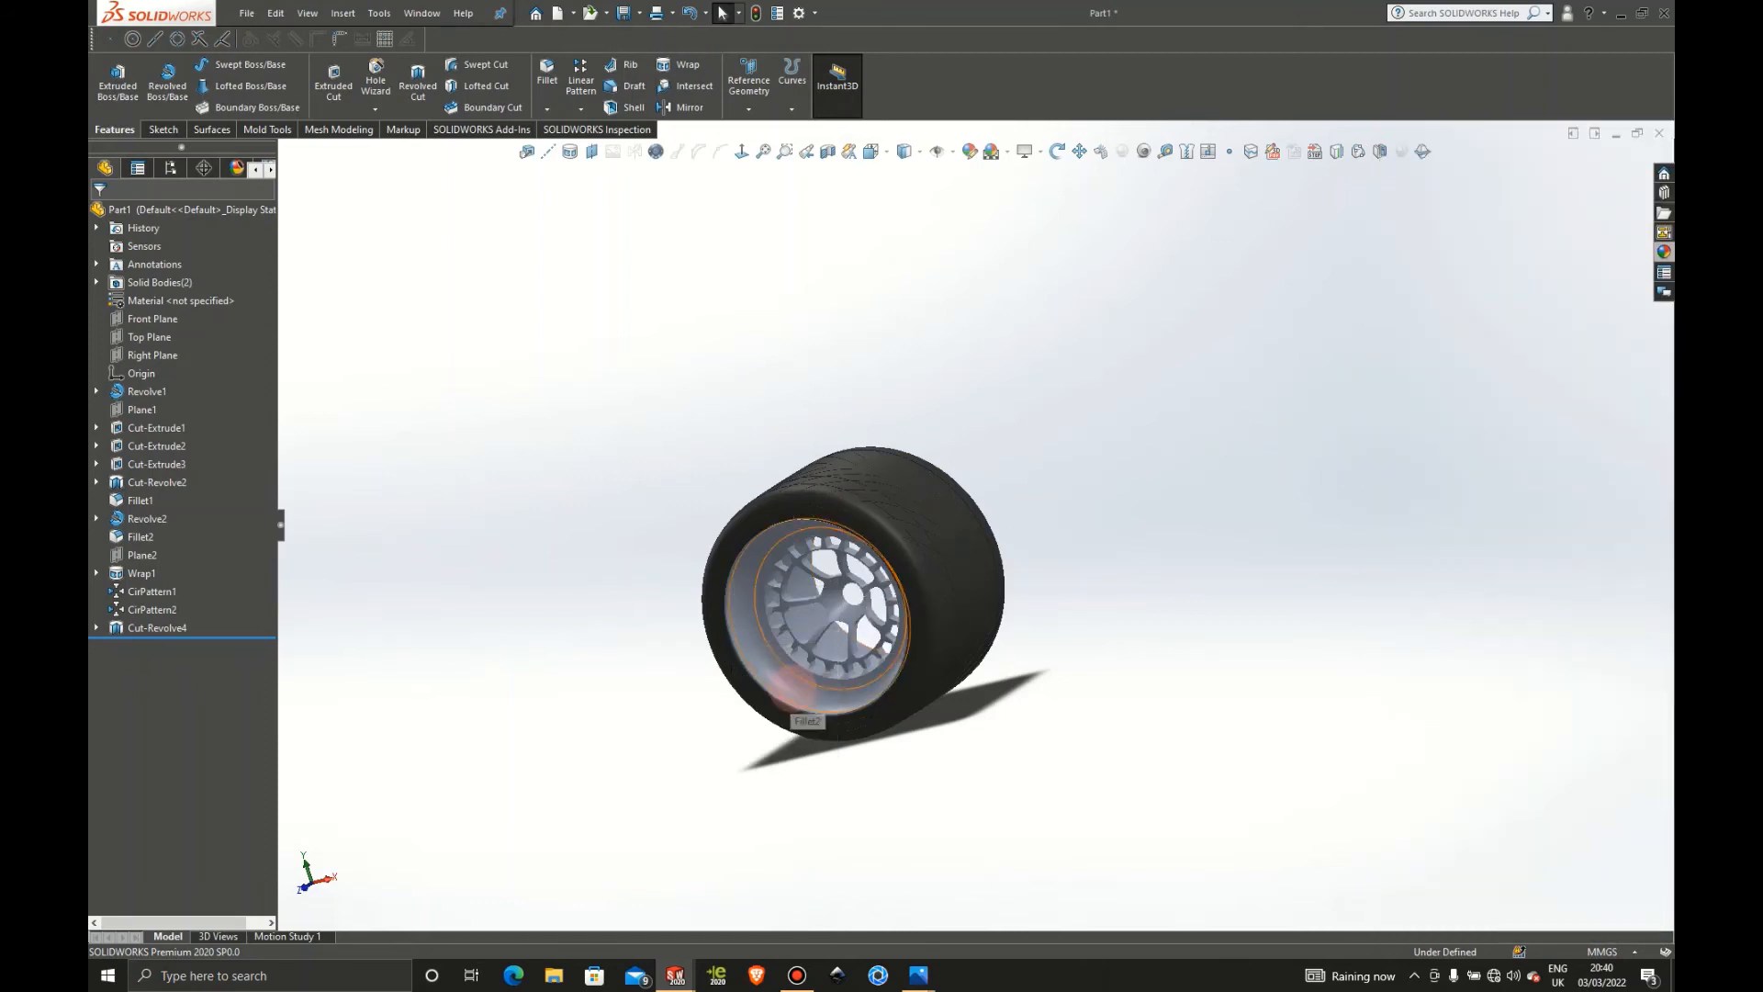
left_click(804, 688)
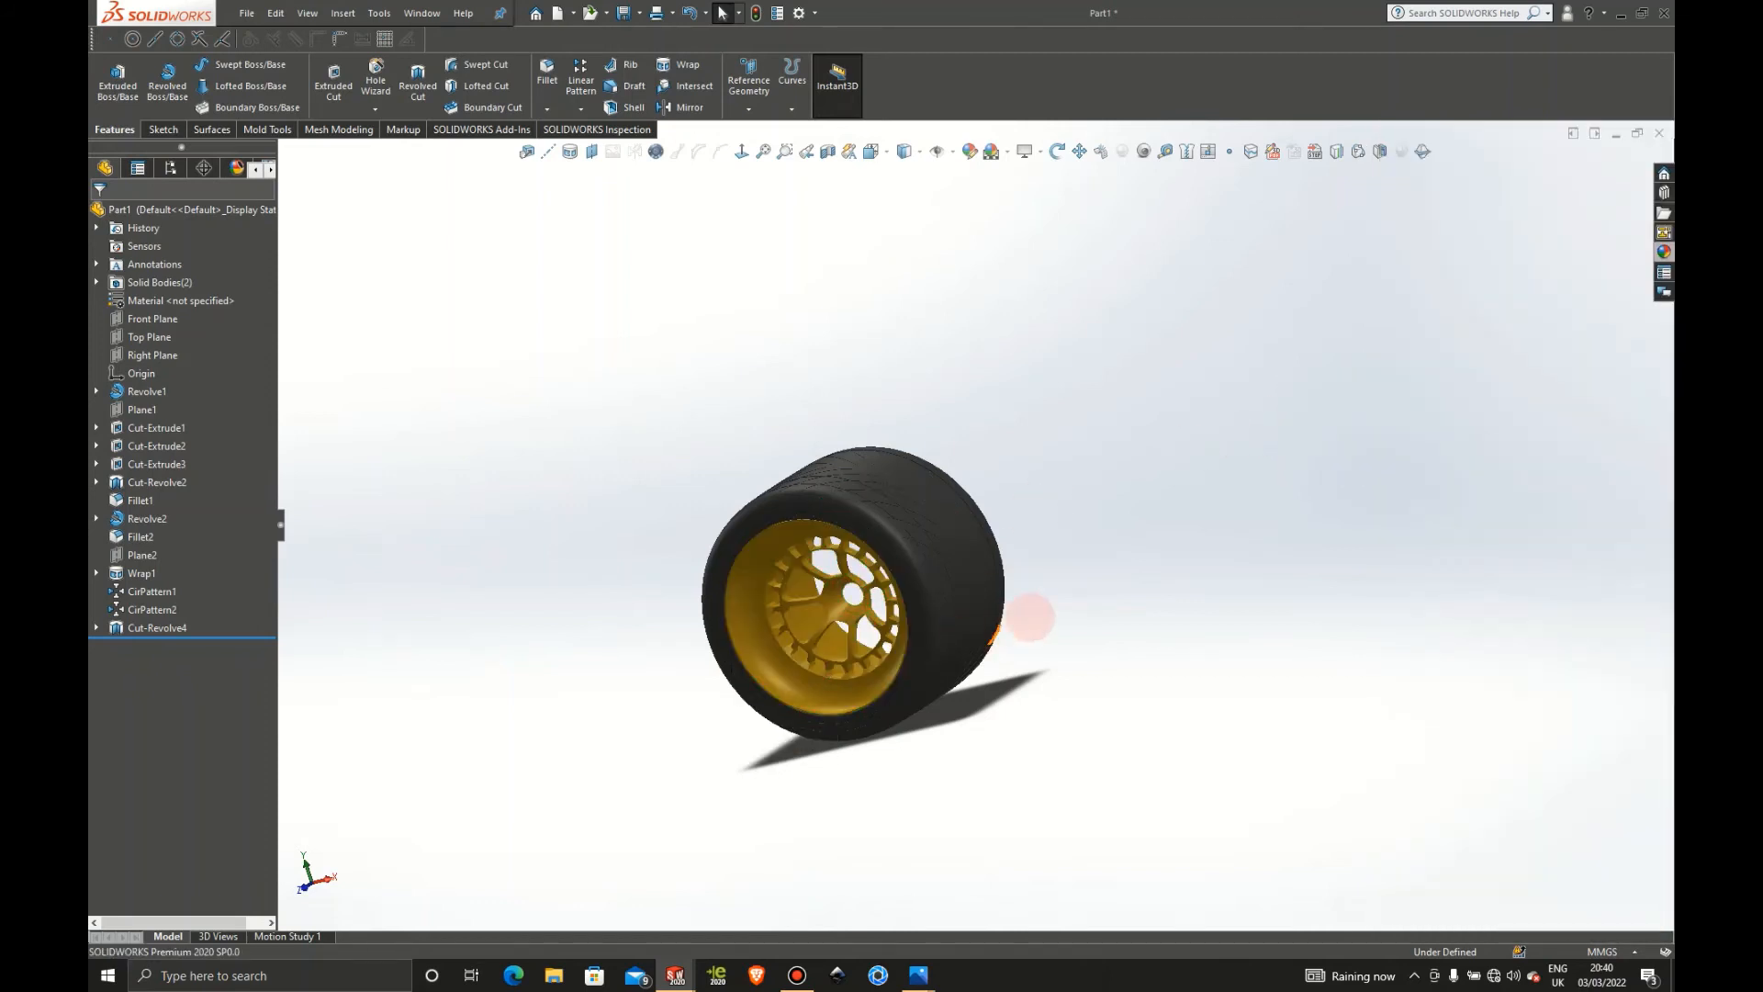
scroll(781, 579, "down", 2)
middle_click_drag(879, 606, 642, 594)
scroll(906, 602, "down", 5)
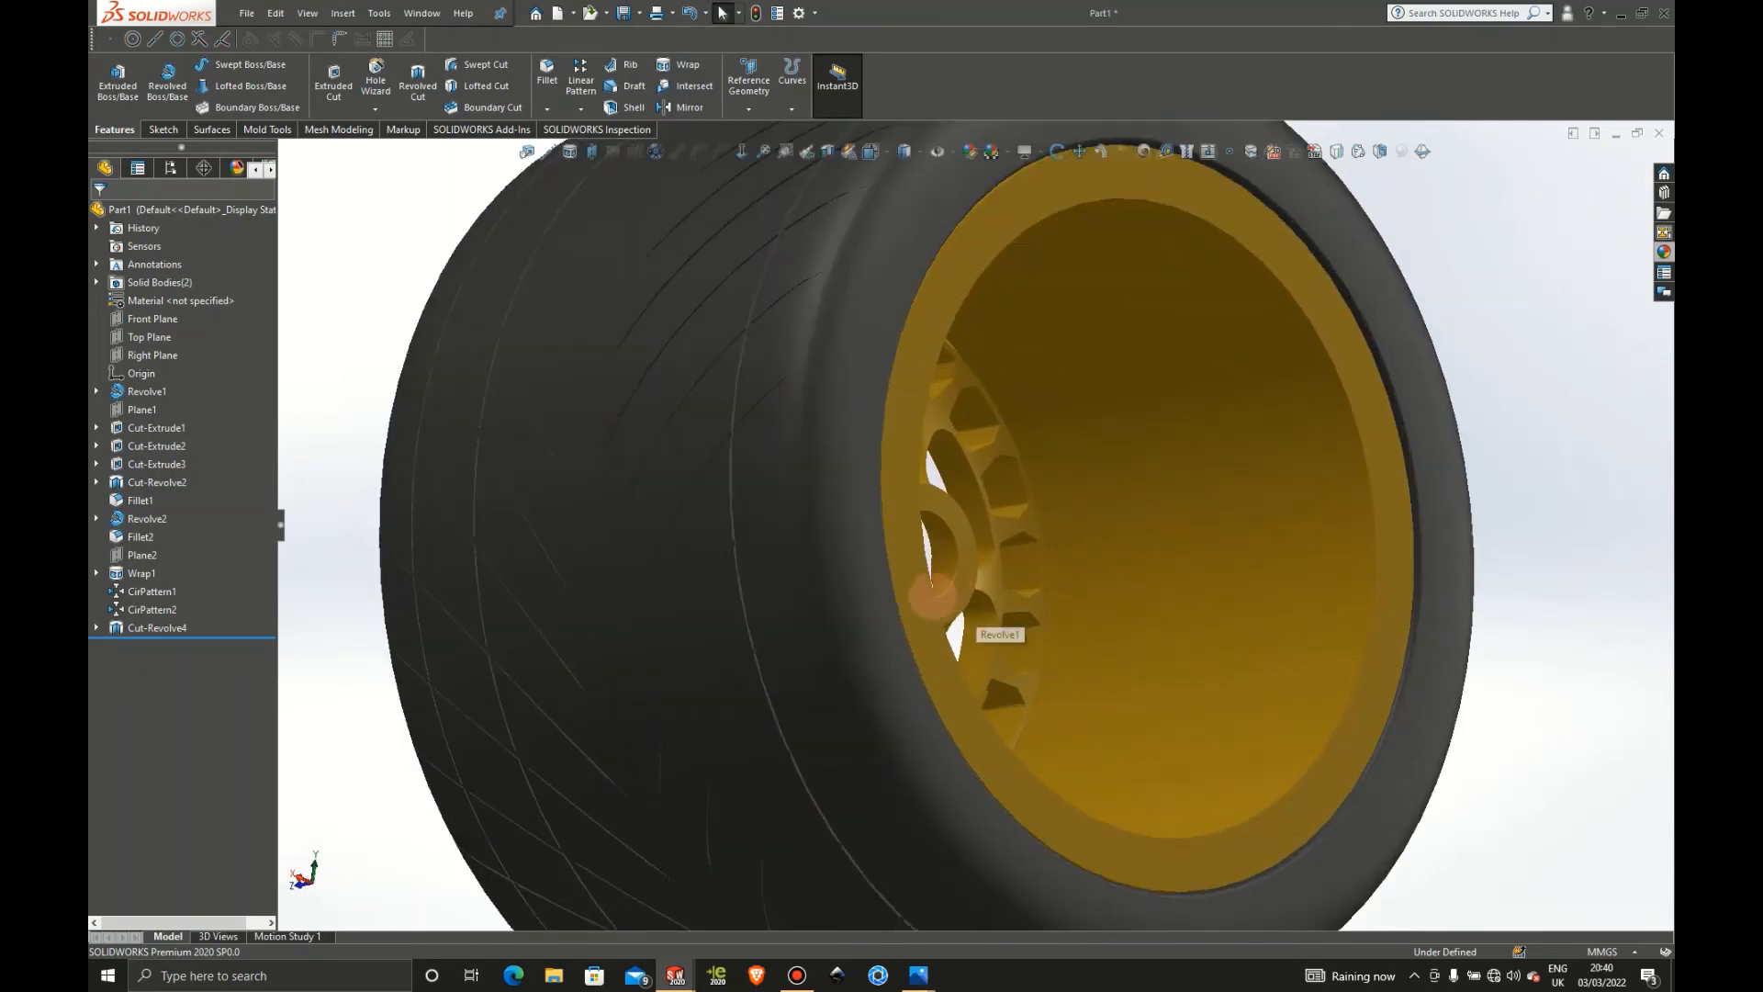
middle_click_drag(995, 630, 960, 585)
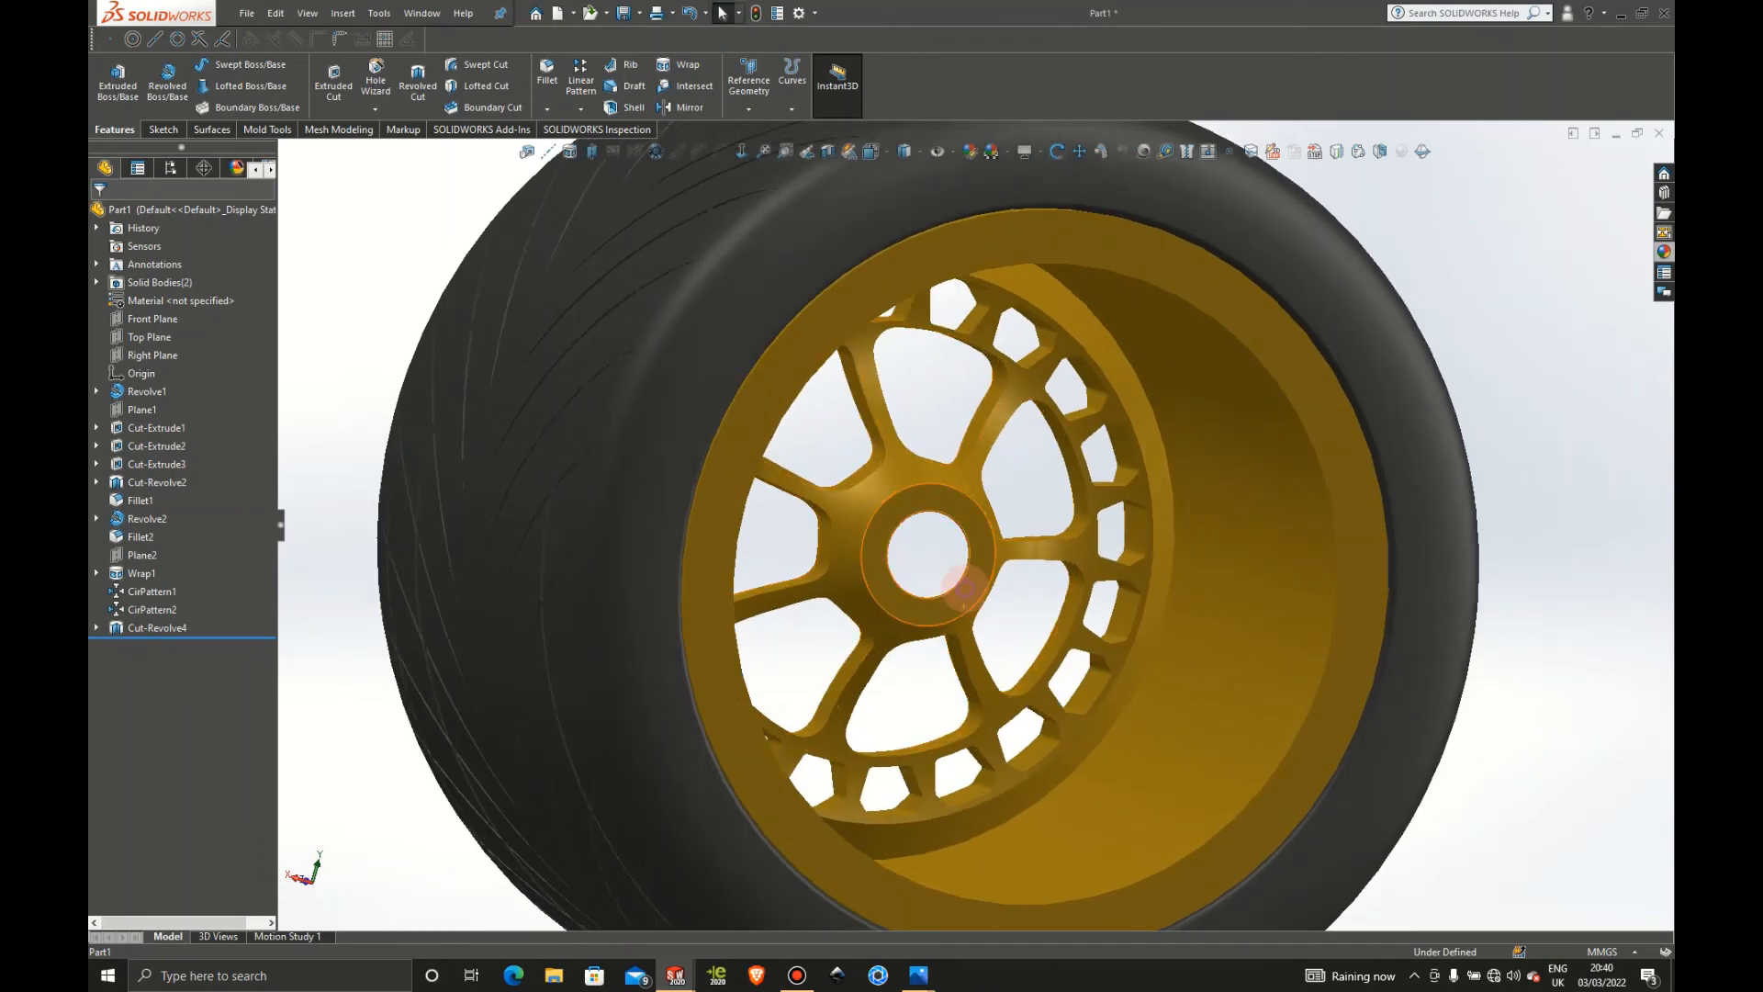
Sketch a circle on the flat end face of the rim's hub, centred on the bore and matching the hub's outer edge
left_click(962, 584)
left_click(1111, 520)
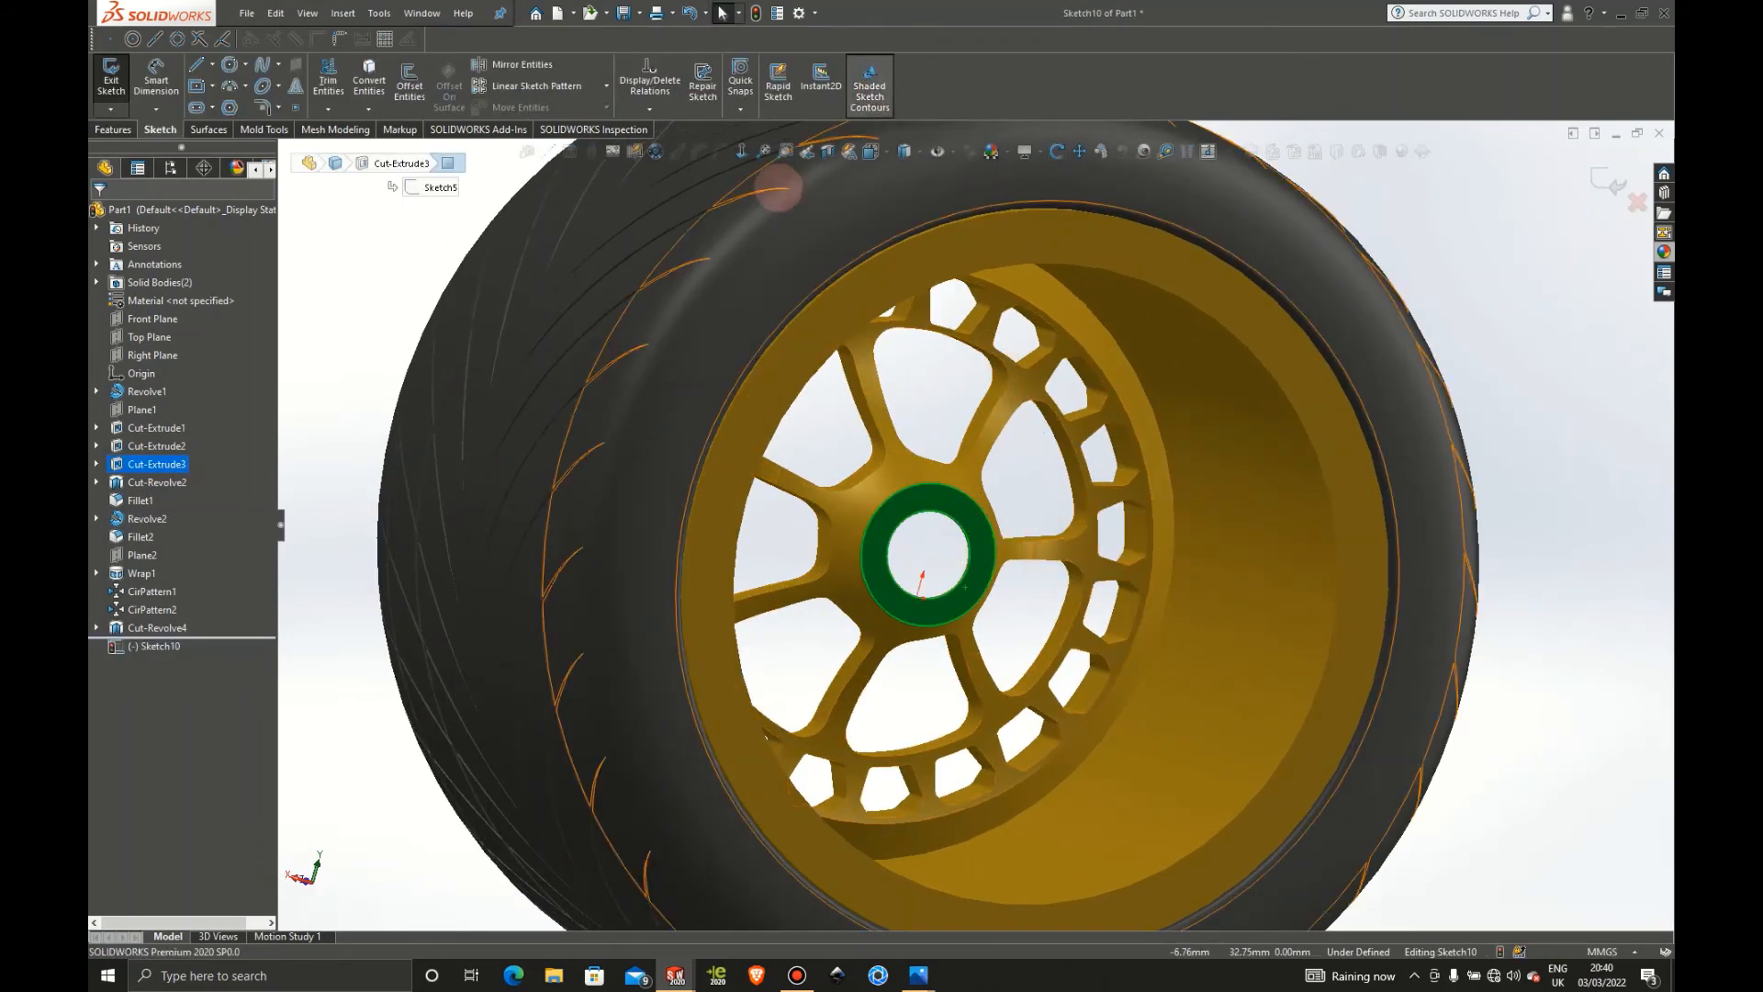
left_click(741, 152)
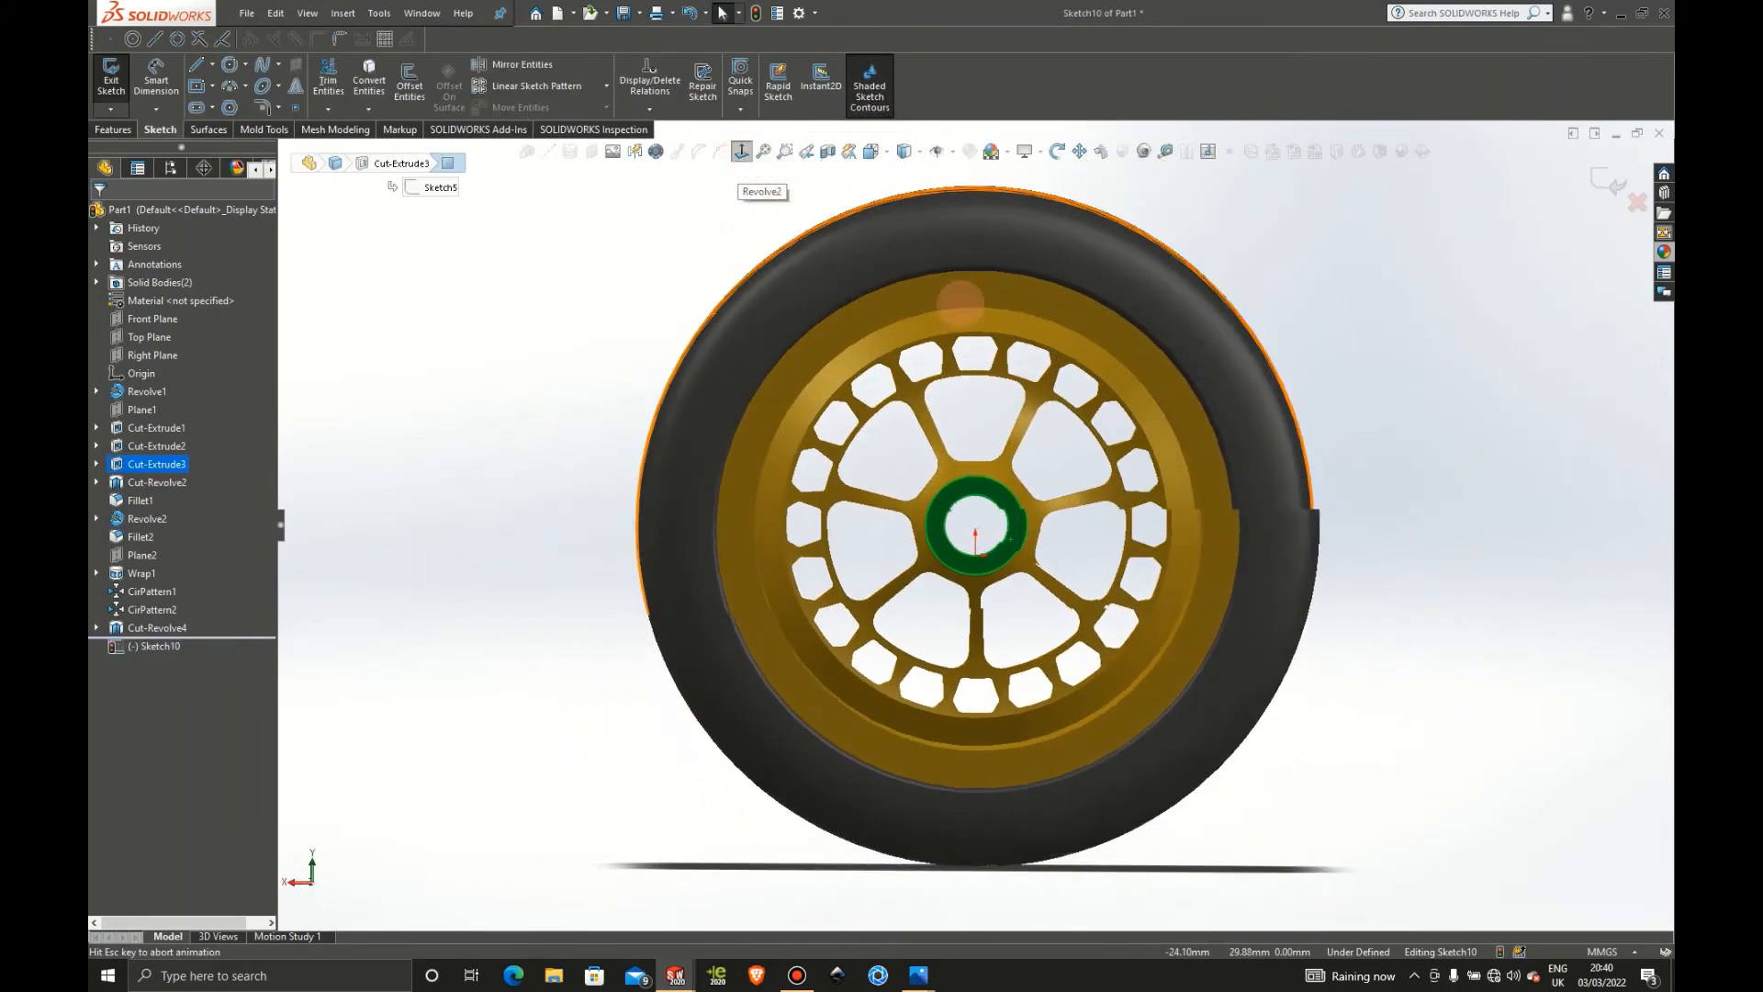
scroll(999, 538, "down", 5)
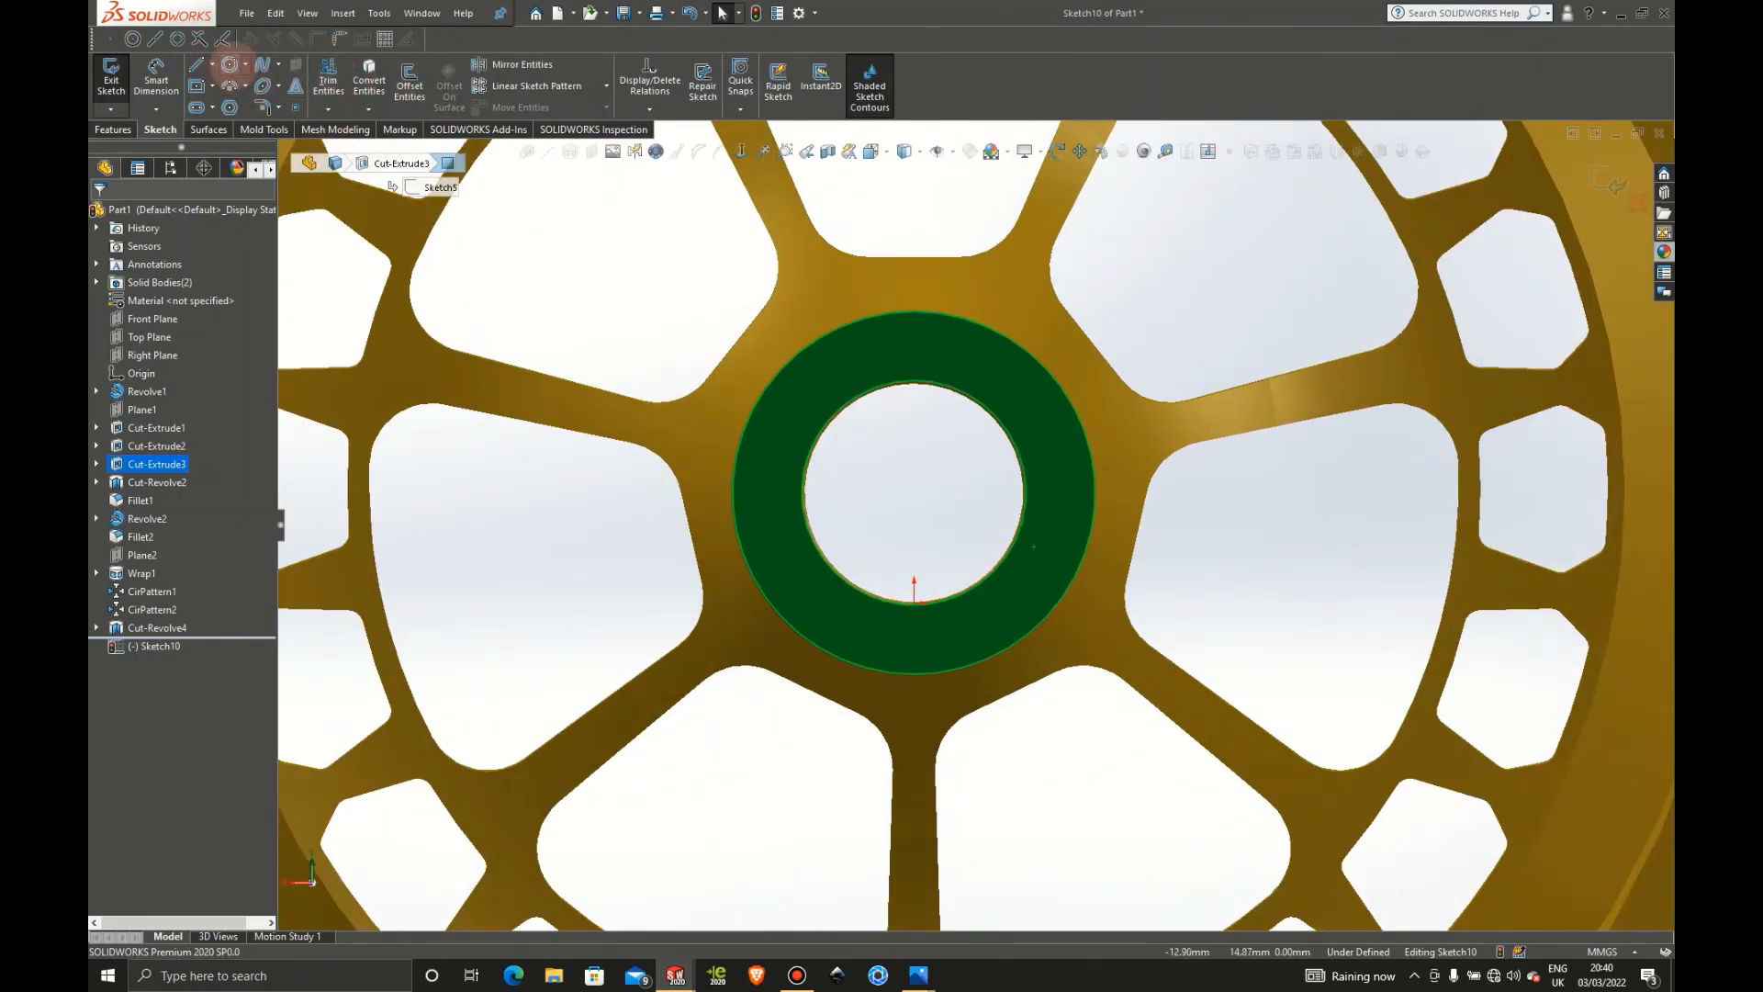
left_click(230, 65)
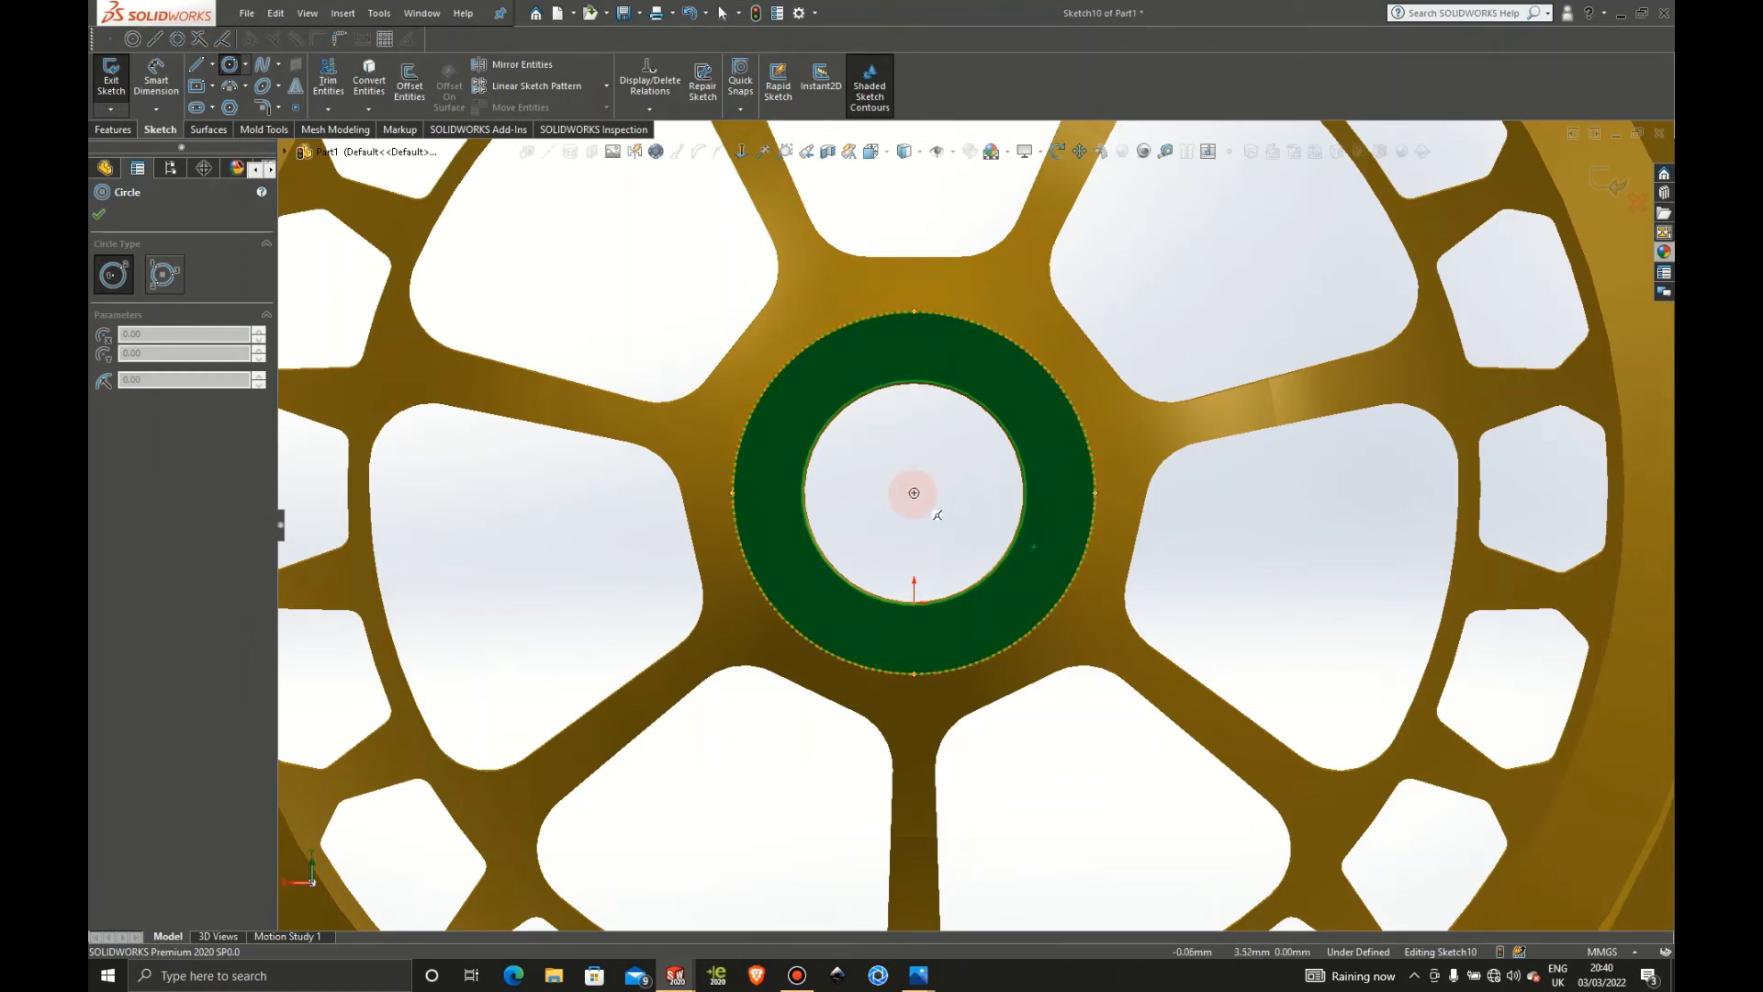
left_click_drag(914, 494, 1003, 343)
key("Escape")
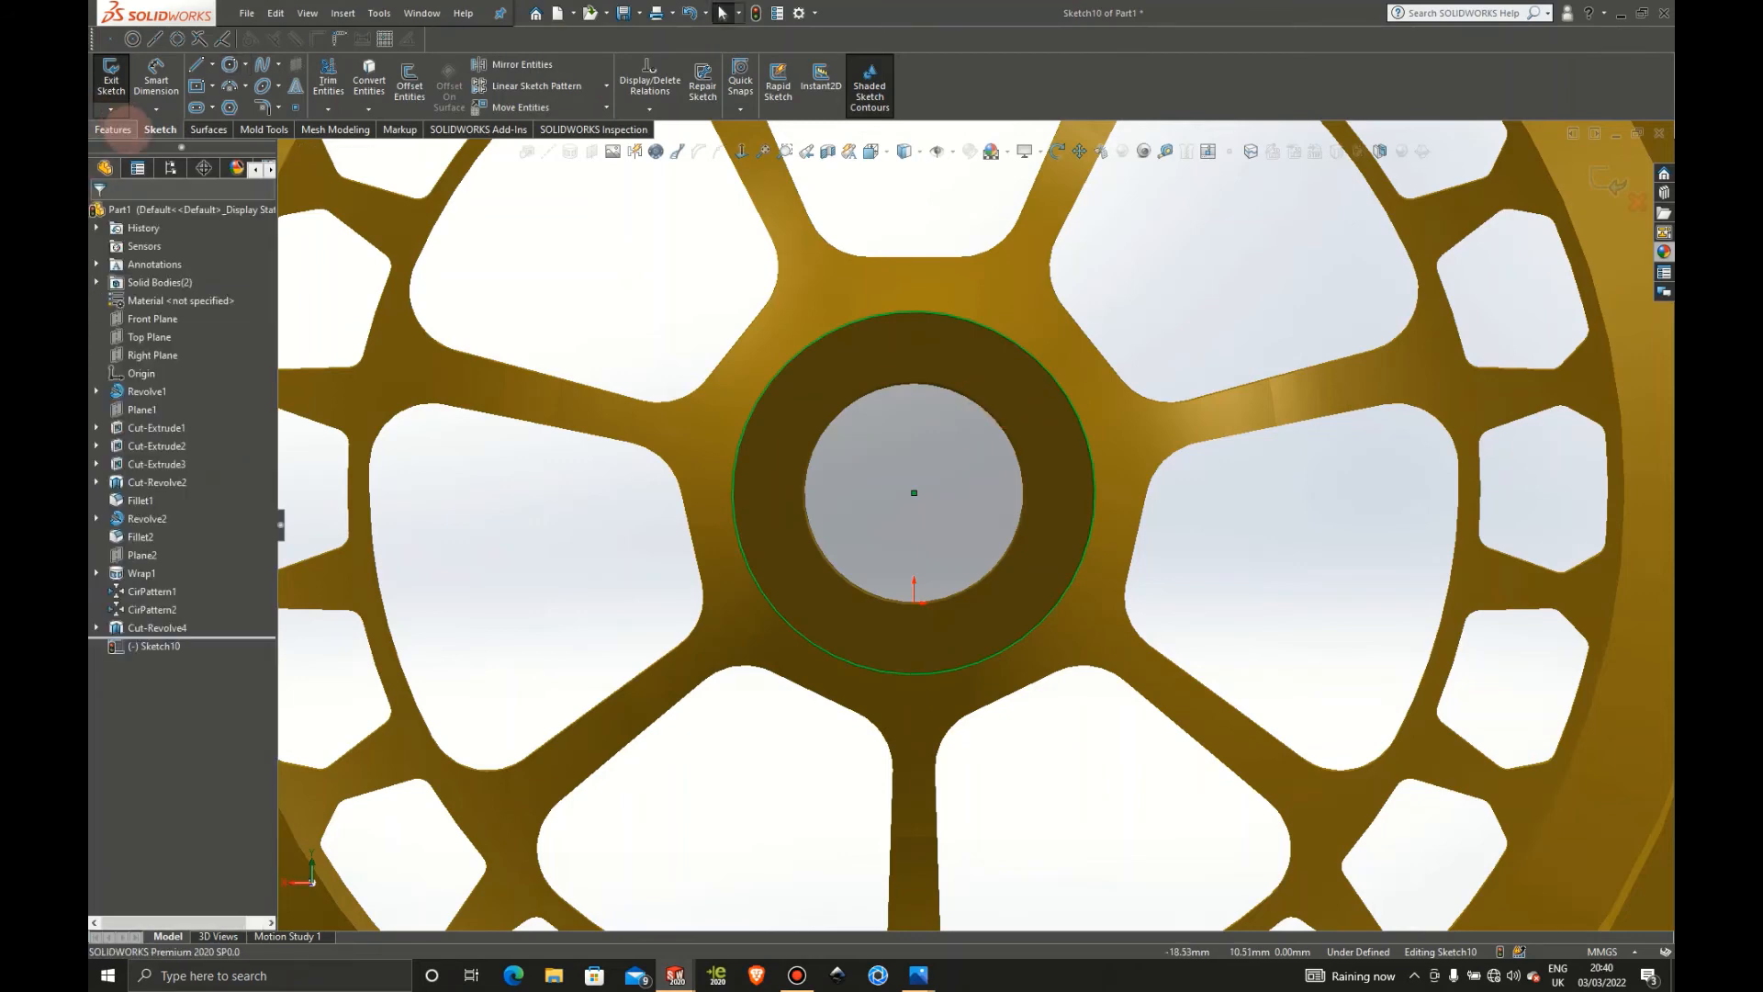
Extrude the hub circle as a blind boss 1 mm deep, merged with the rim, to close the centre bore
left_click(114, 130)
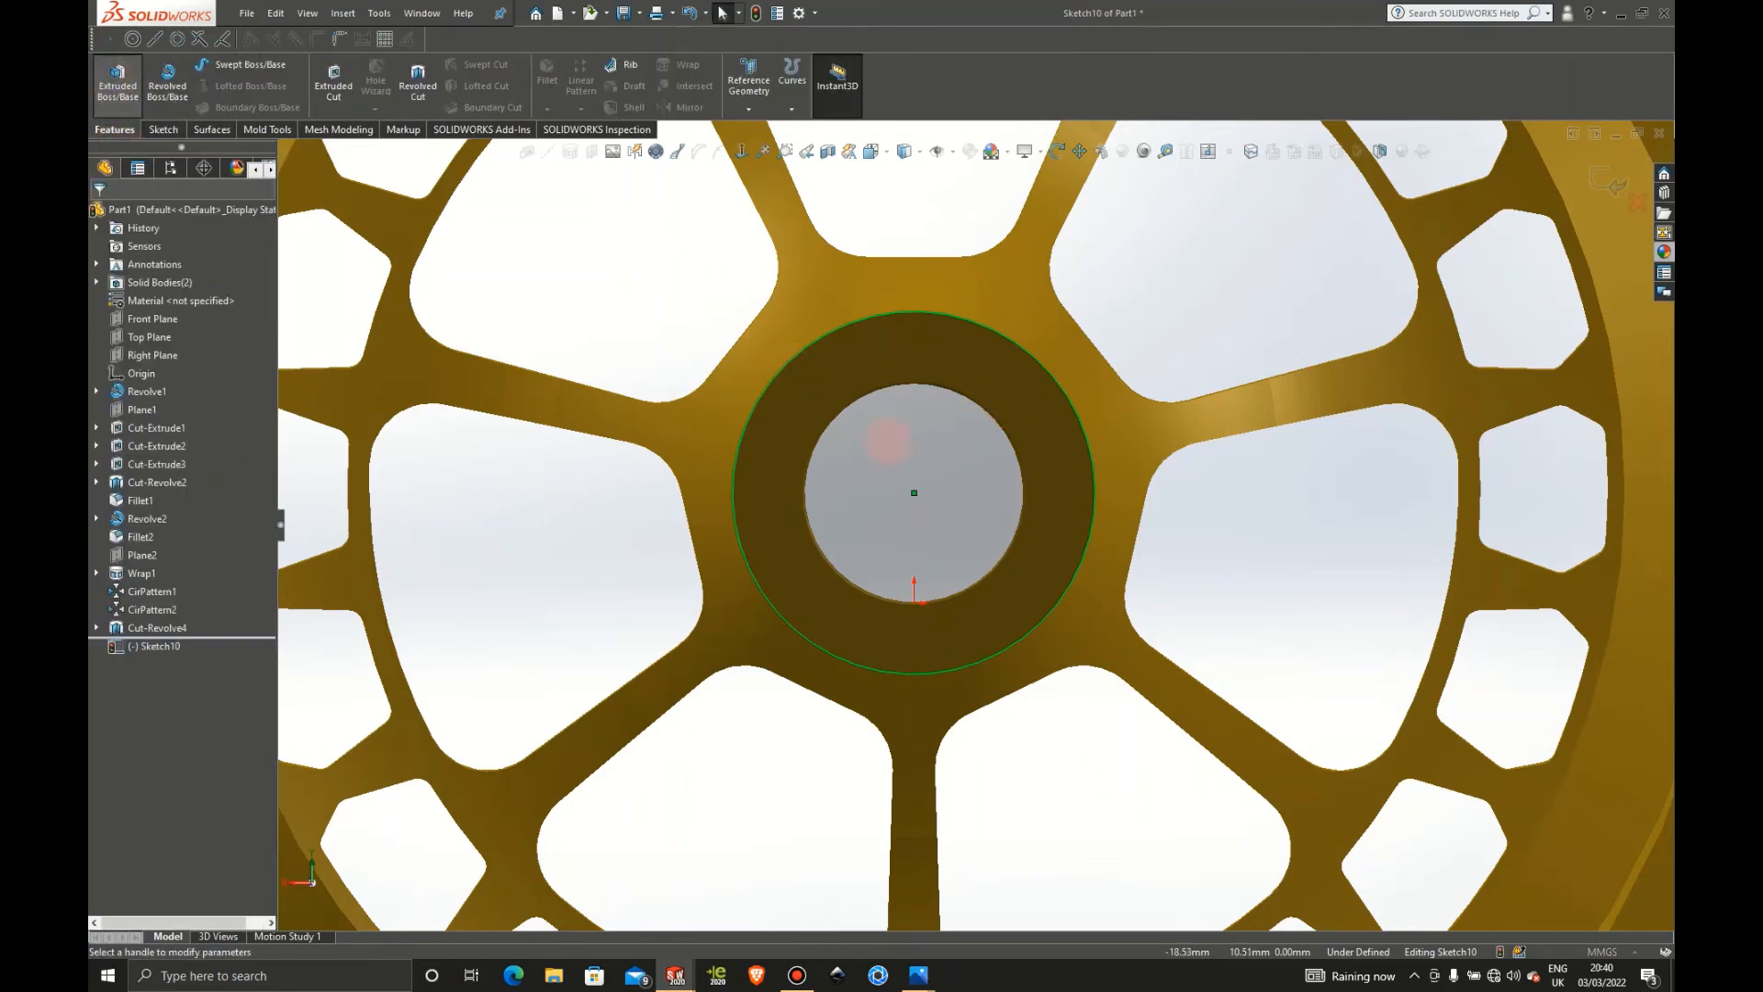
scroll(920, 460, "up", 4)
middle_click_drag(919, 460, 1080, 433)
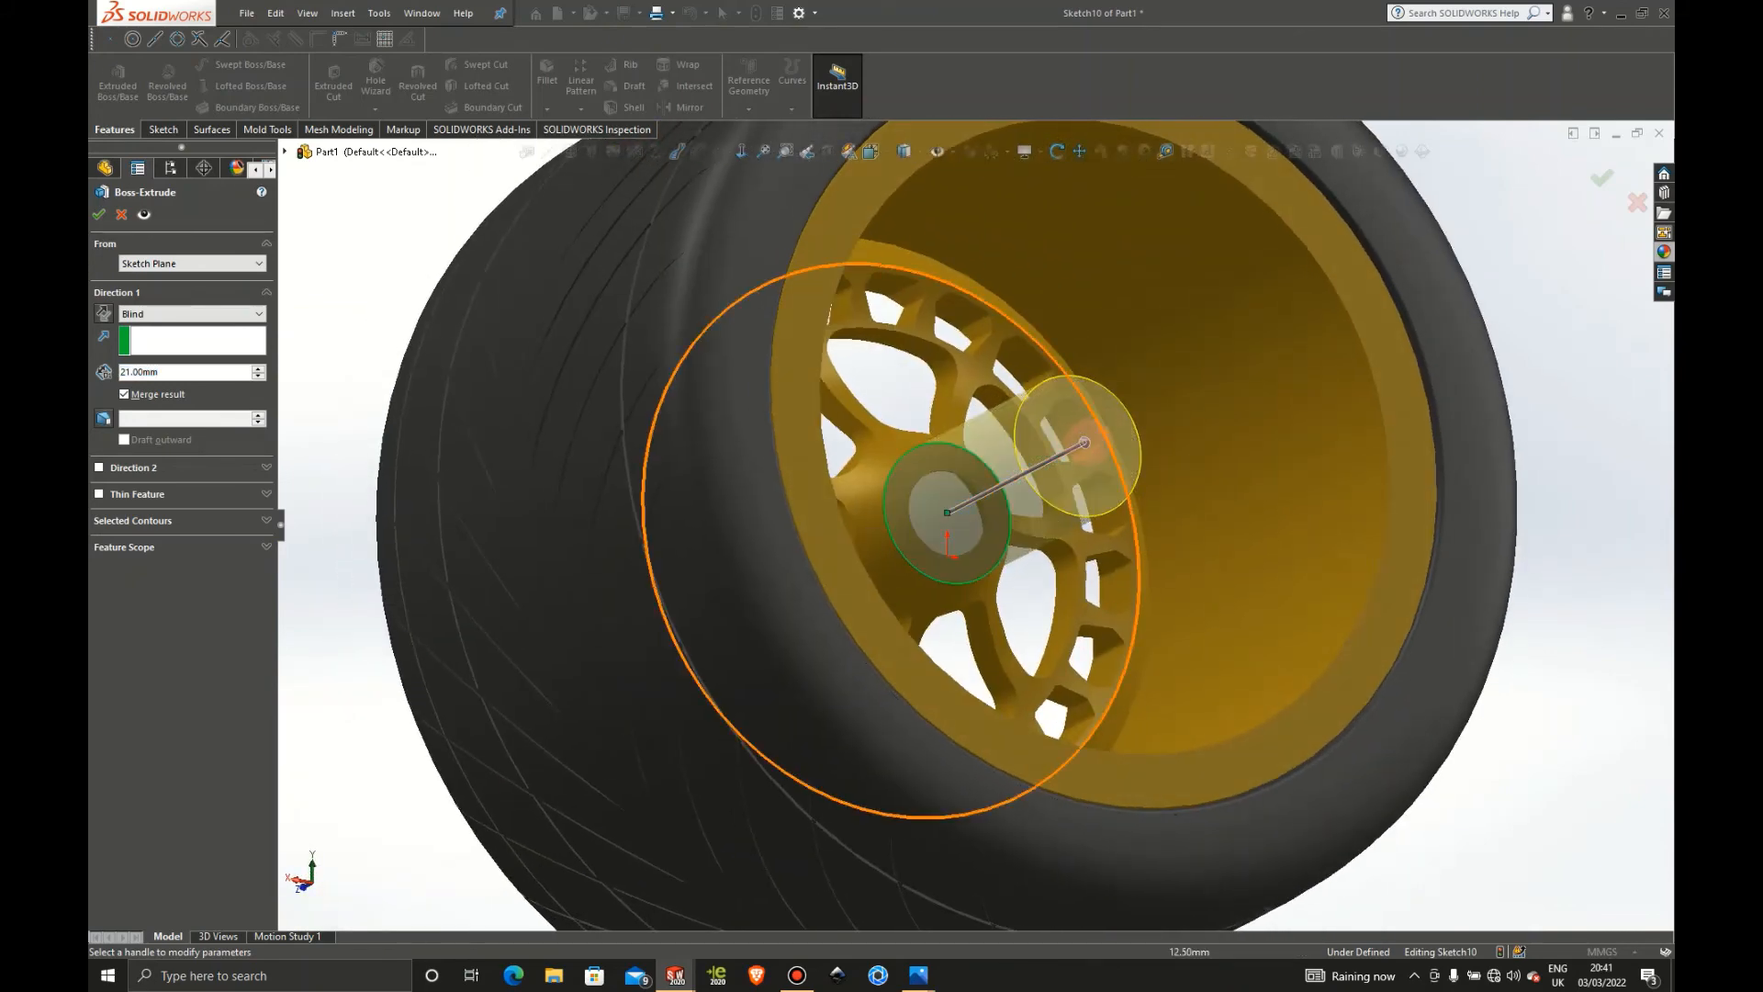
left_click_drag(1081, 441, 984, 483)
middle_click_drag(980, 480, 1063, 532)
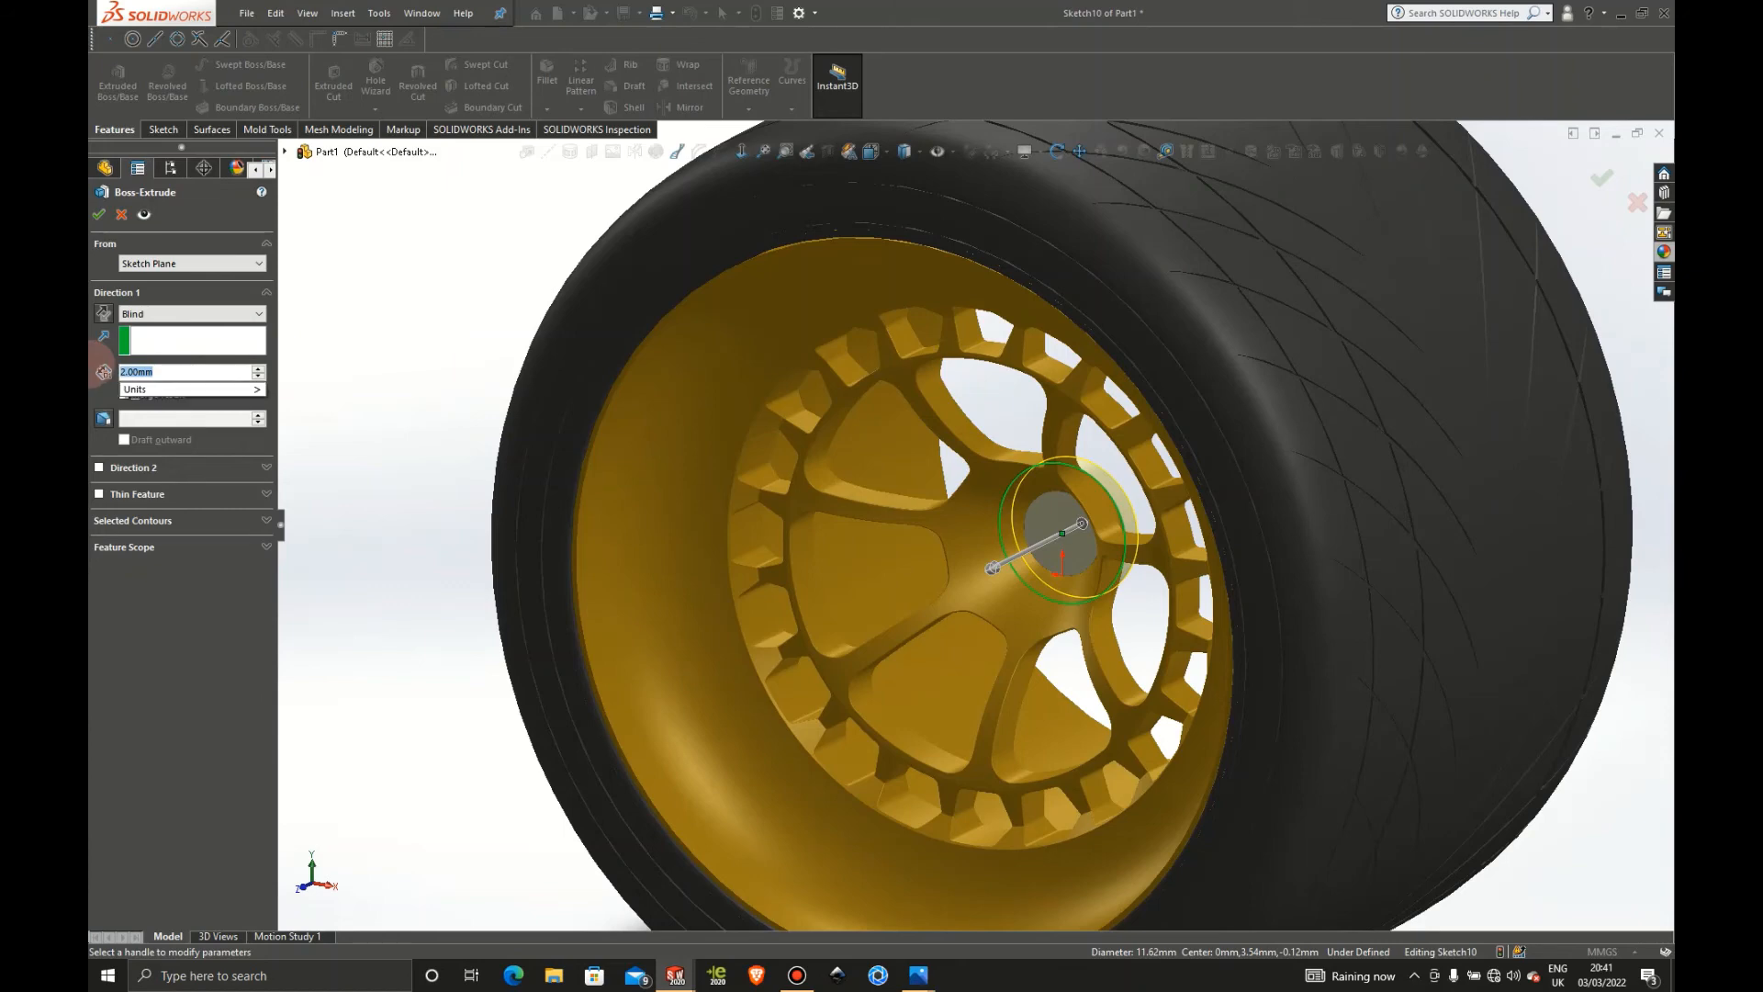
type("1")
key("Return")
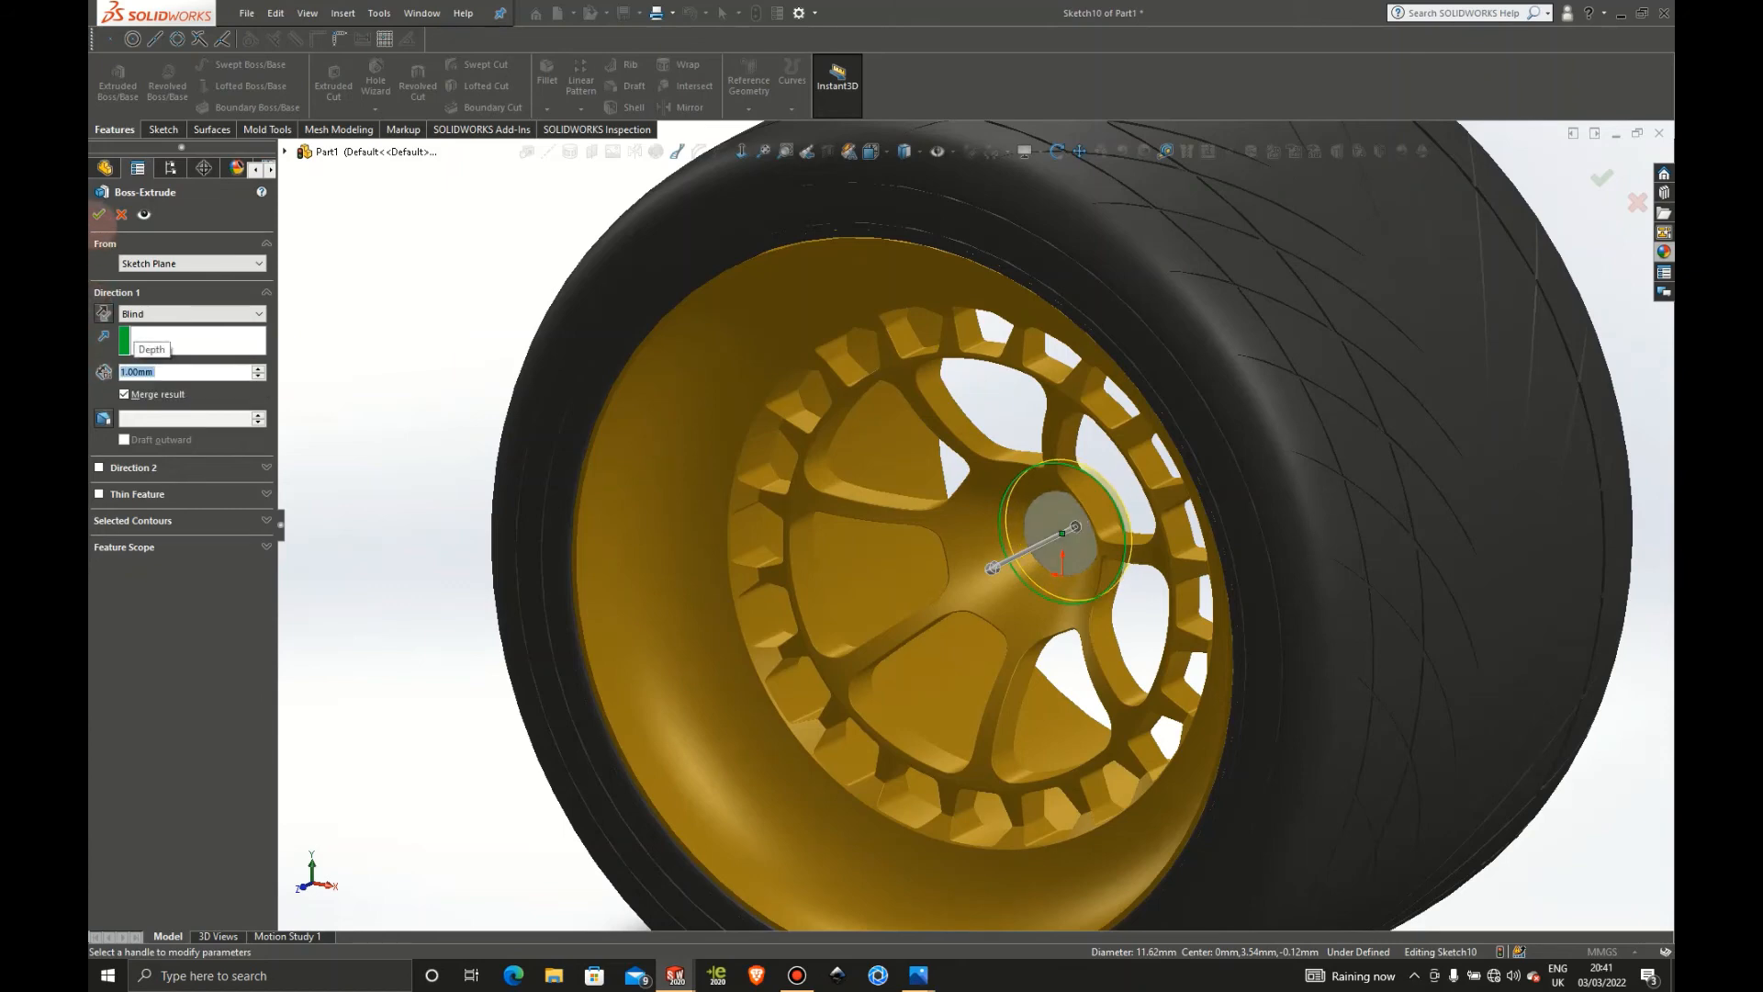
left_click(98, 214)
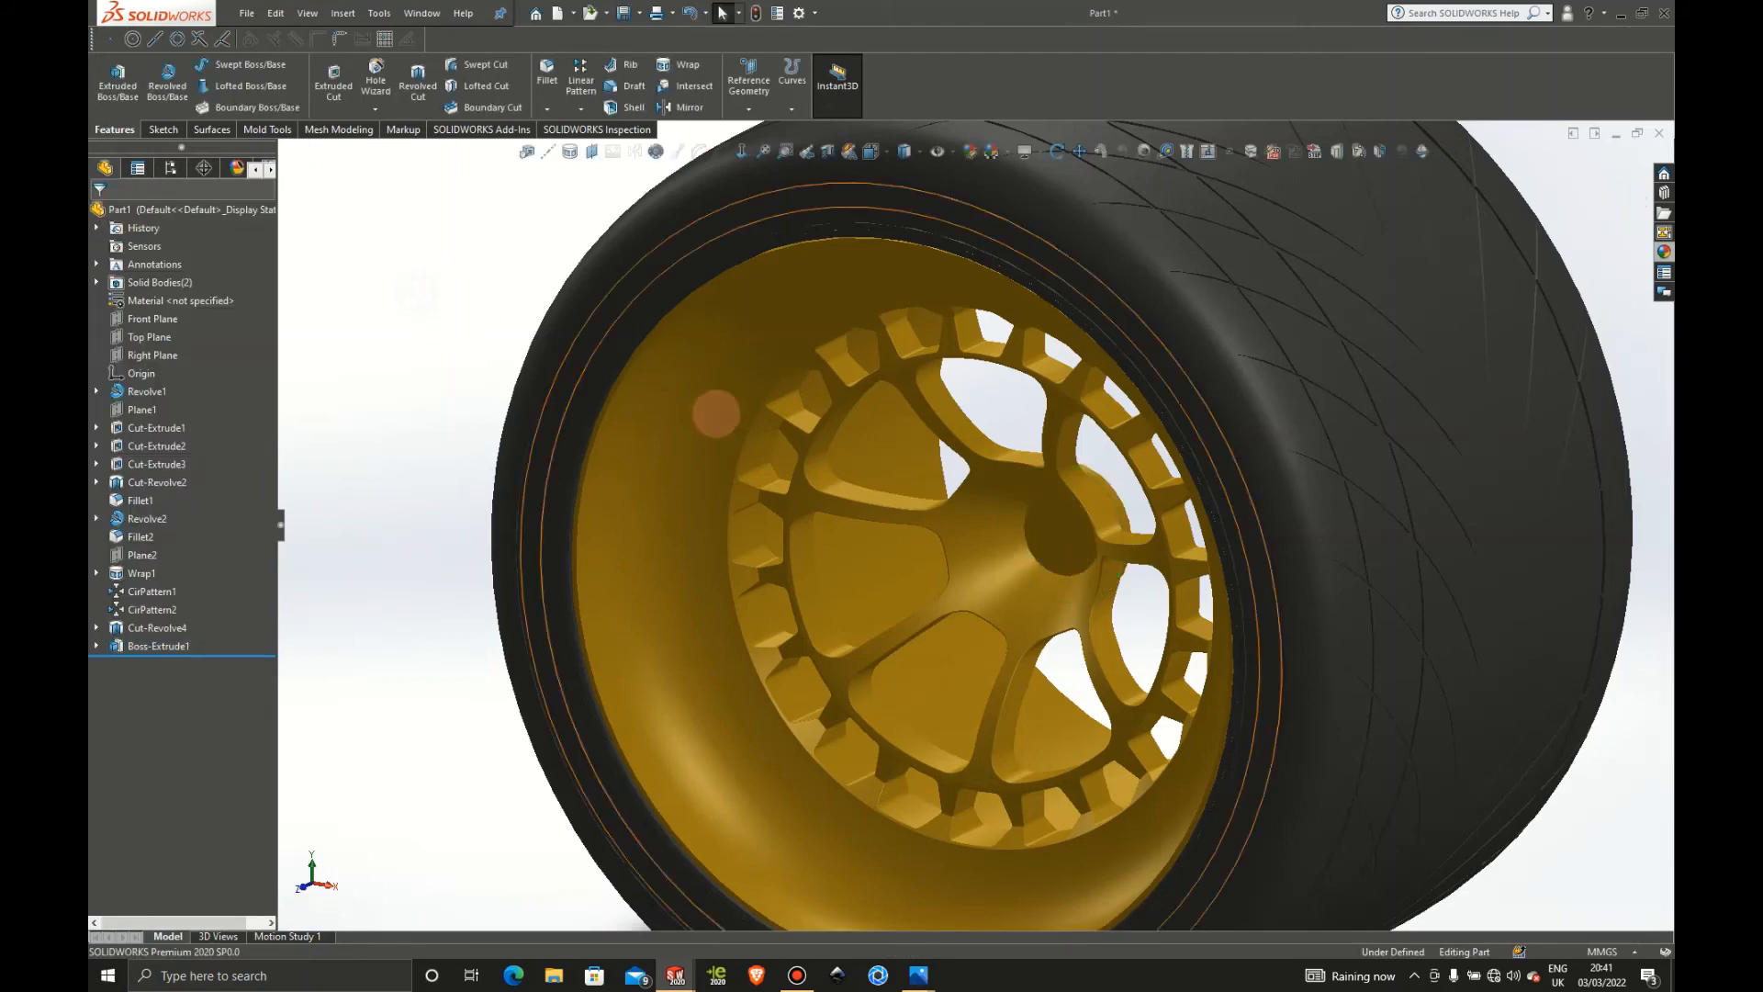
Start a sketch on the inner face of the hub cap and draw a circle of about 1.6 mm radius at the hub's centre
scroll(1047, 528, "down", 3)
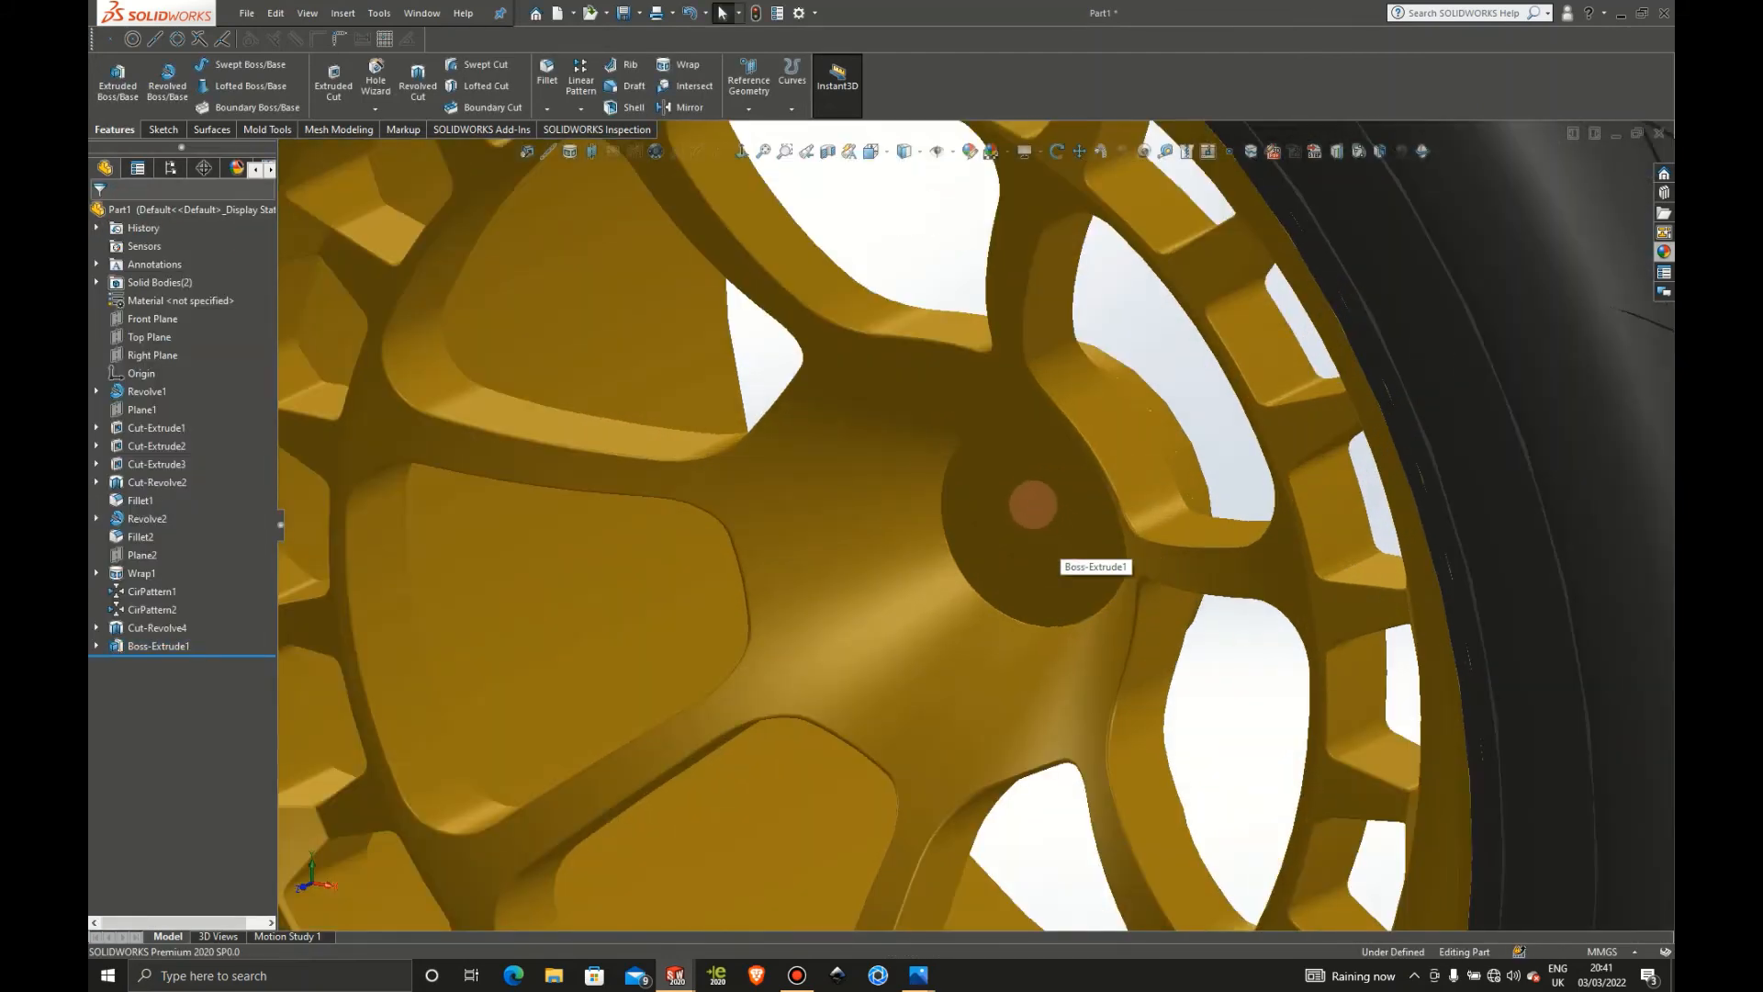
left_click(1033, 504)
left_click(1106, 454)
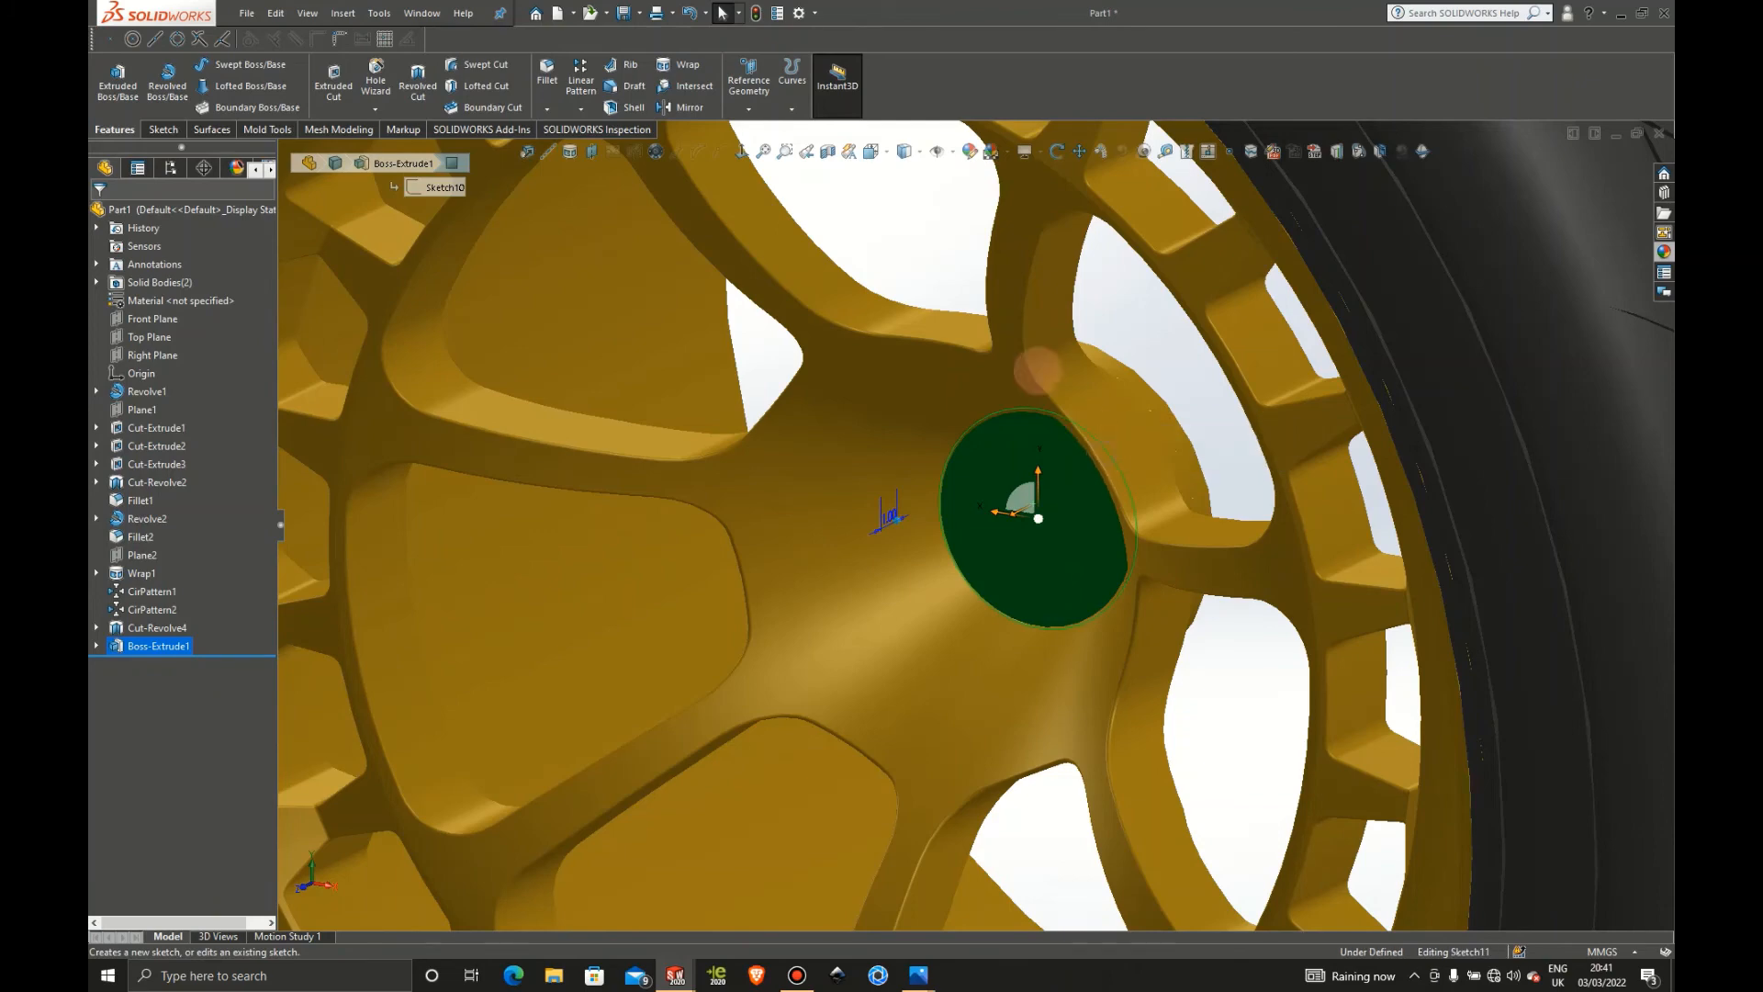
left_click(742, 150)
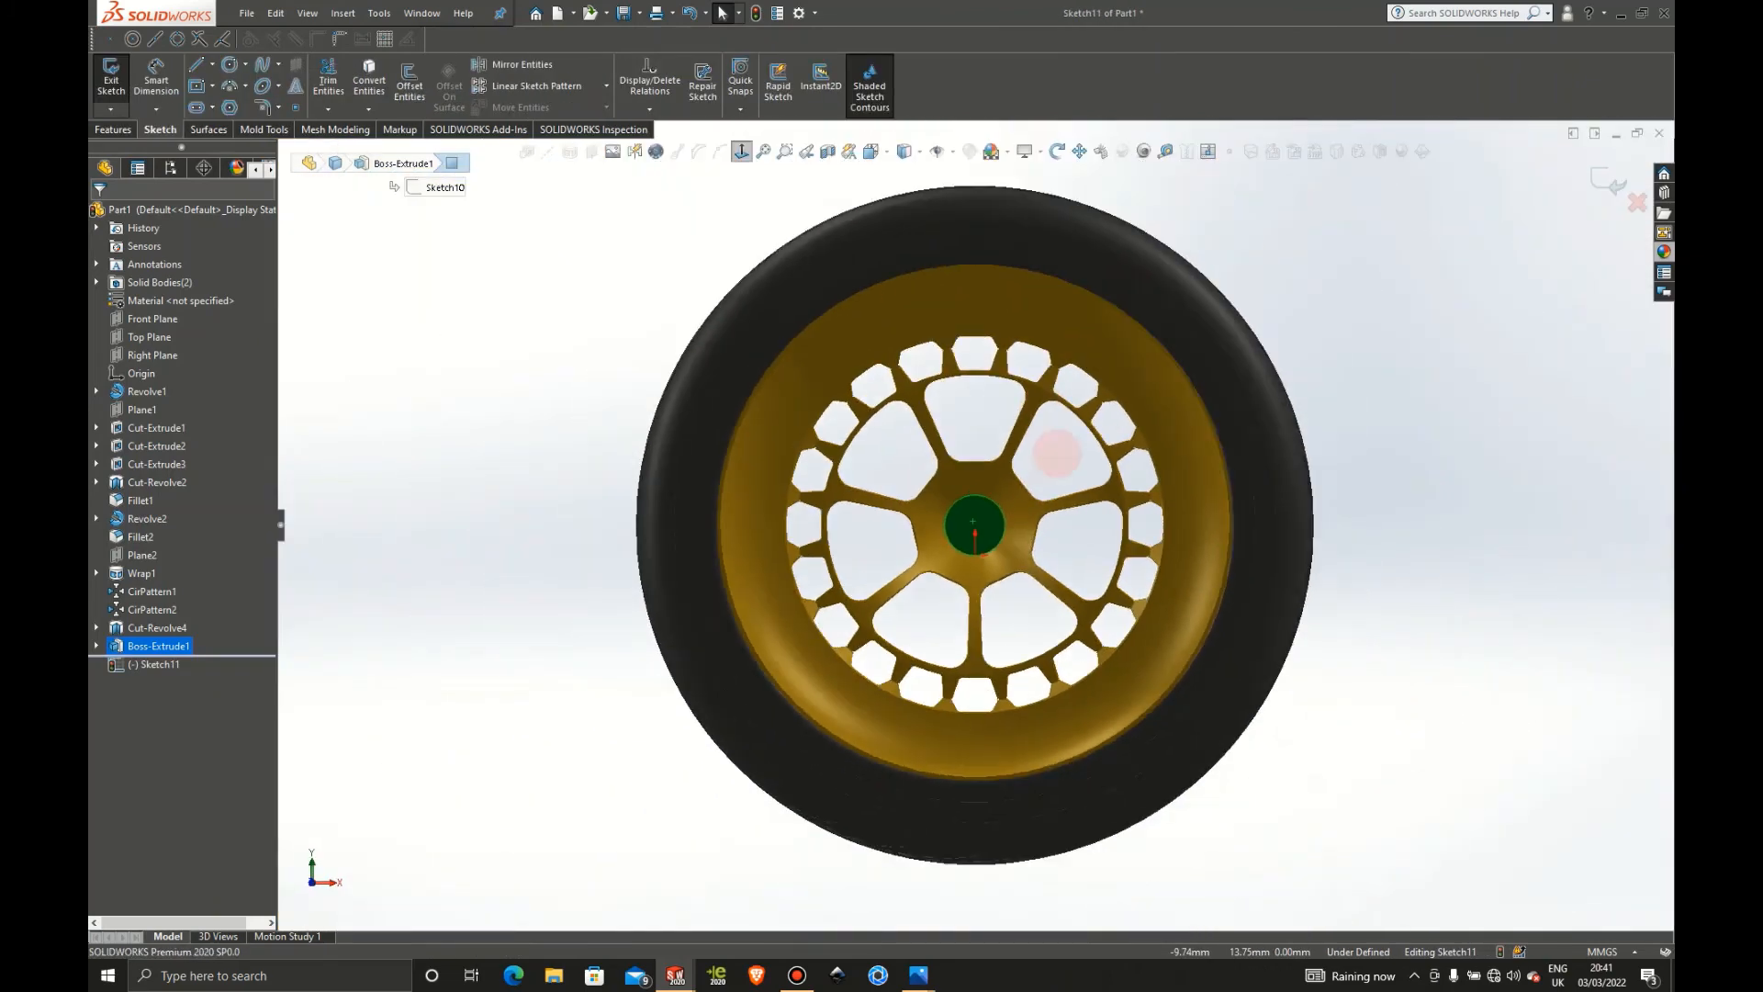
scroll(928, 526, "down", 5)
left_click(229, 65)
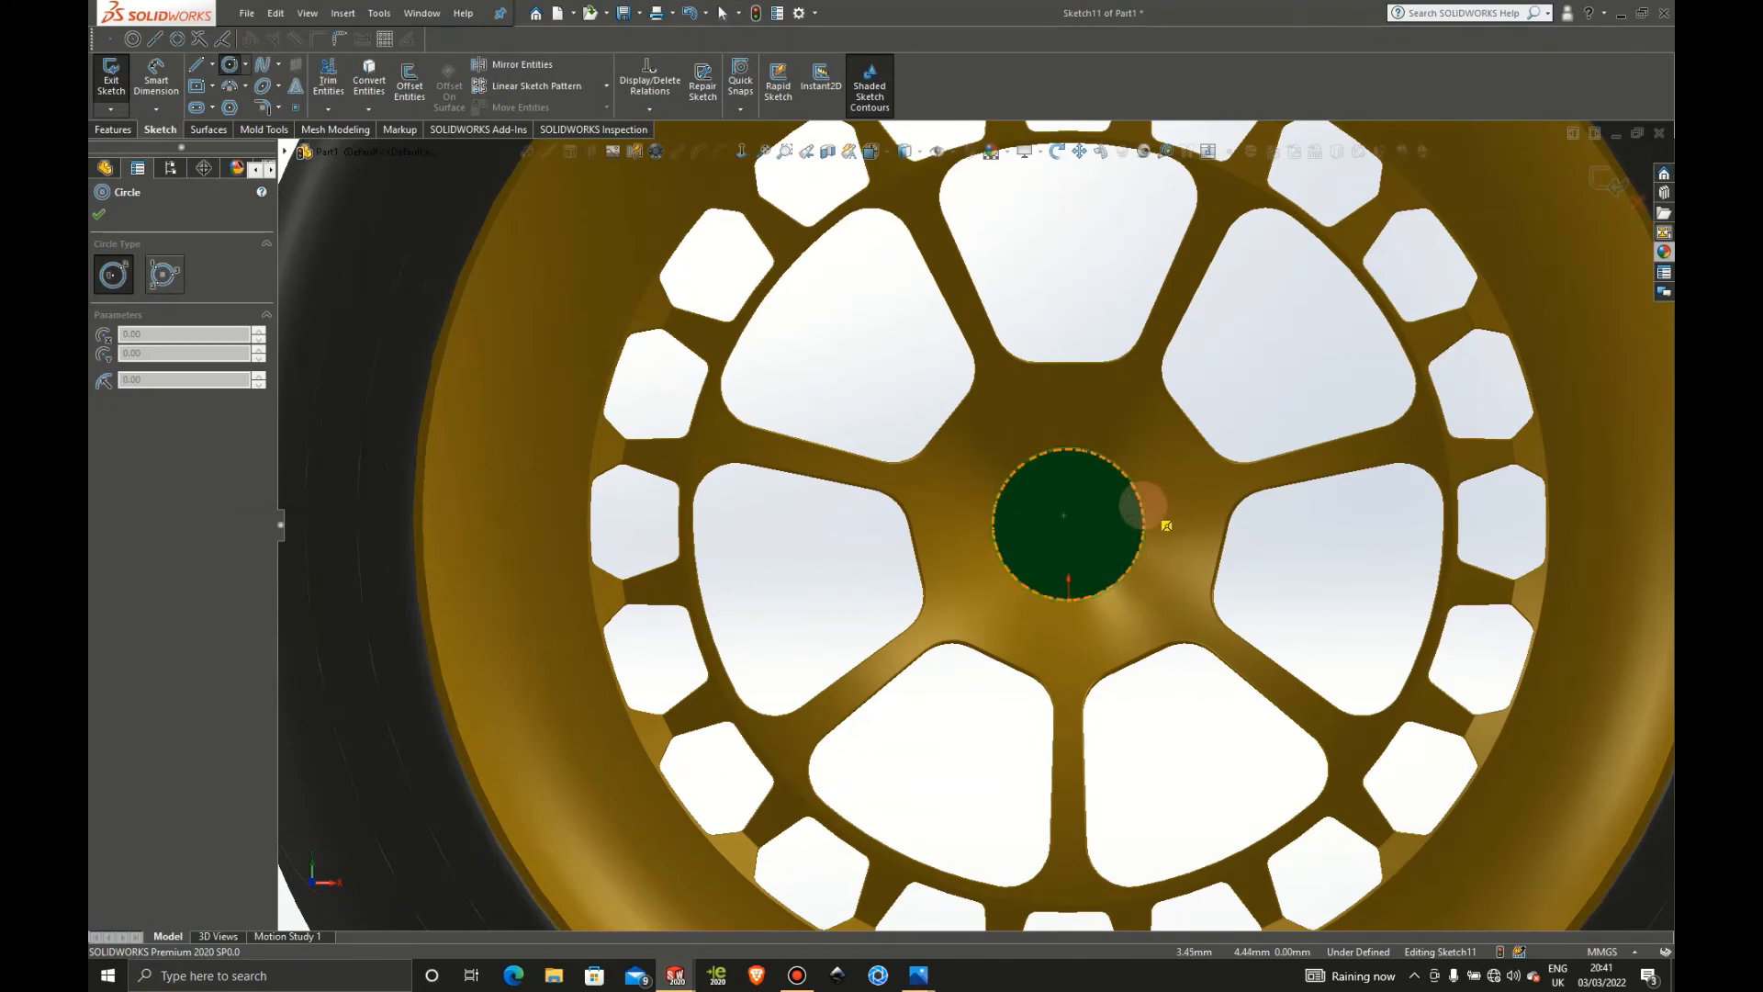
scroll(1144, 505, "down", 5)
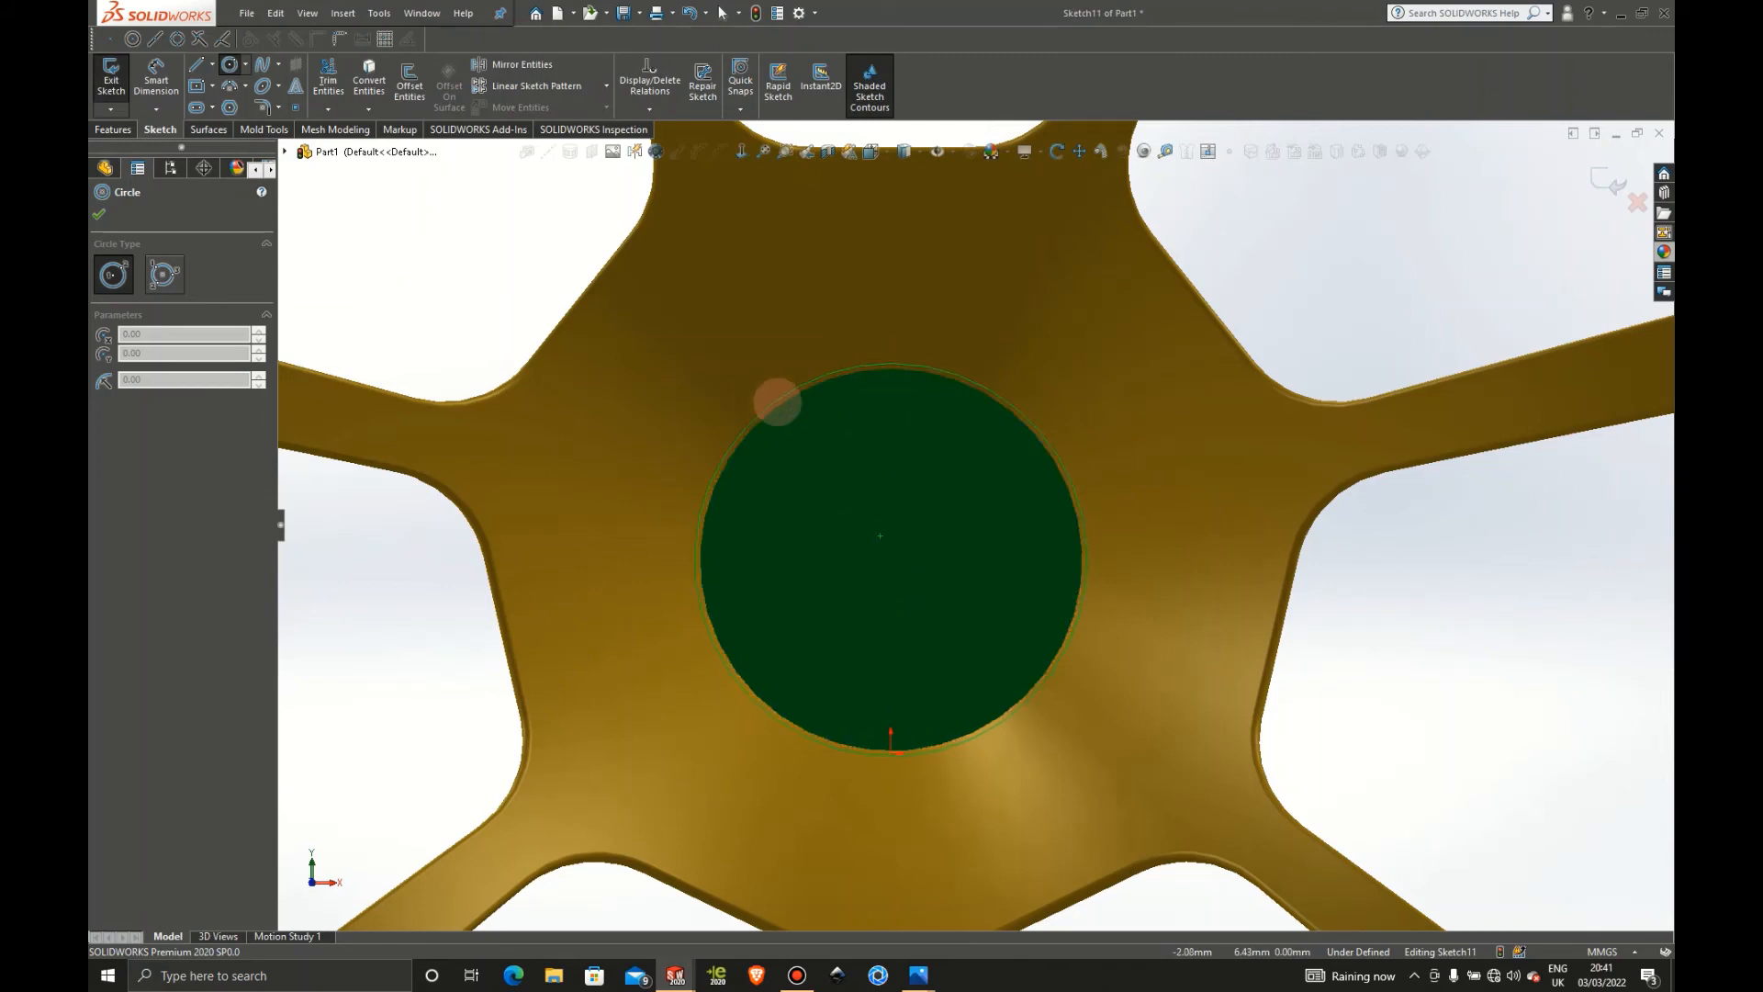
mouse_move(1054, 437)
middle_mouse_down()
mouse_move(692, 465)
mouse_move(1204, 410)
middle_mouse_up()
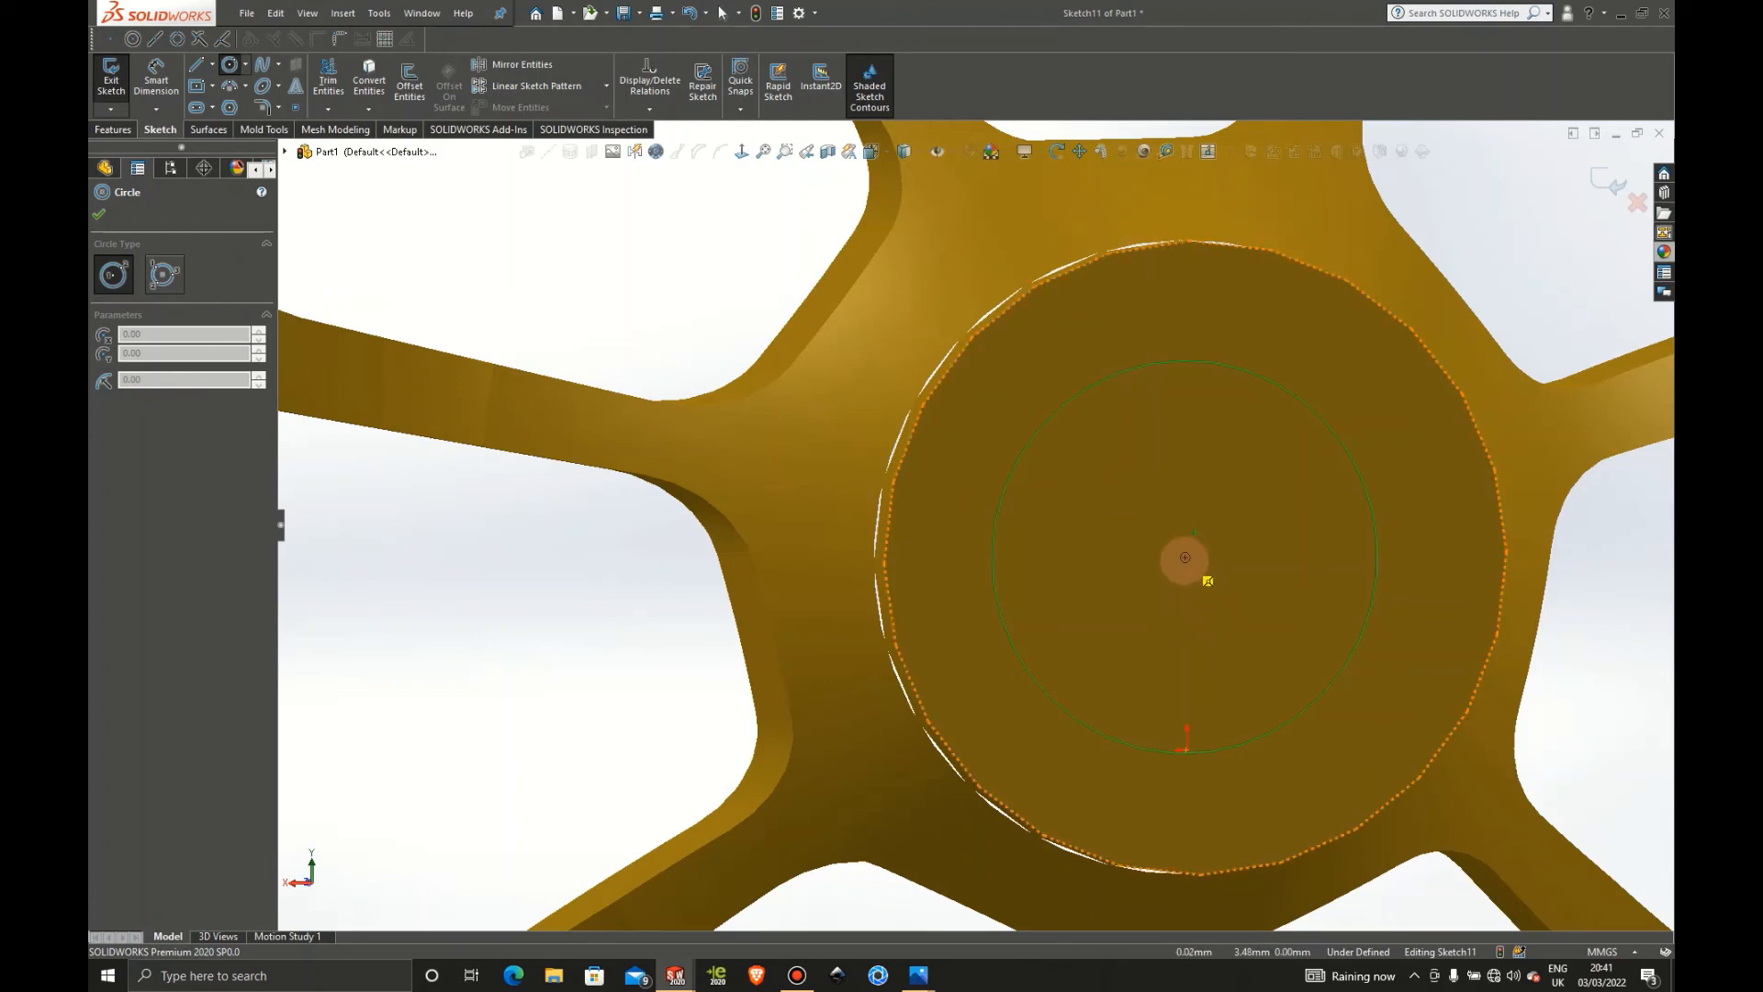
left_click(1184, 557)
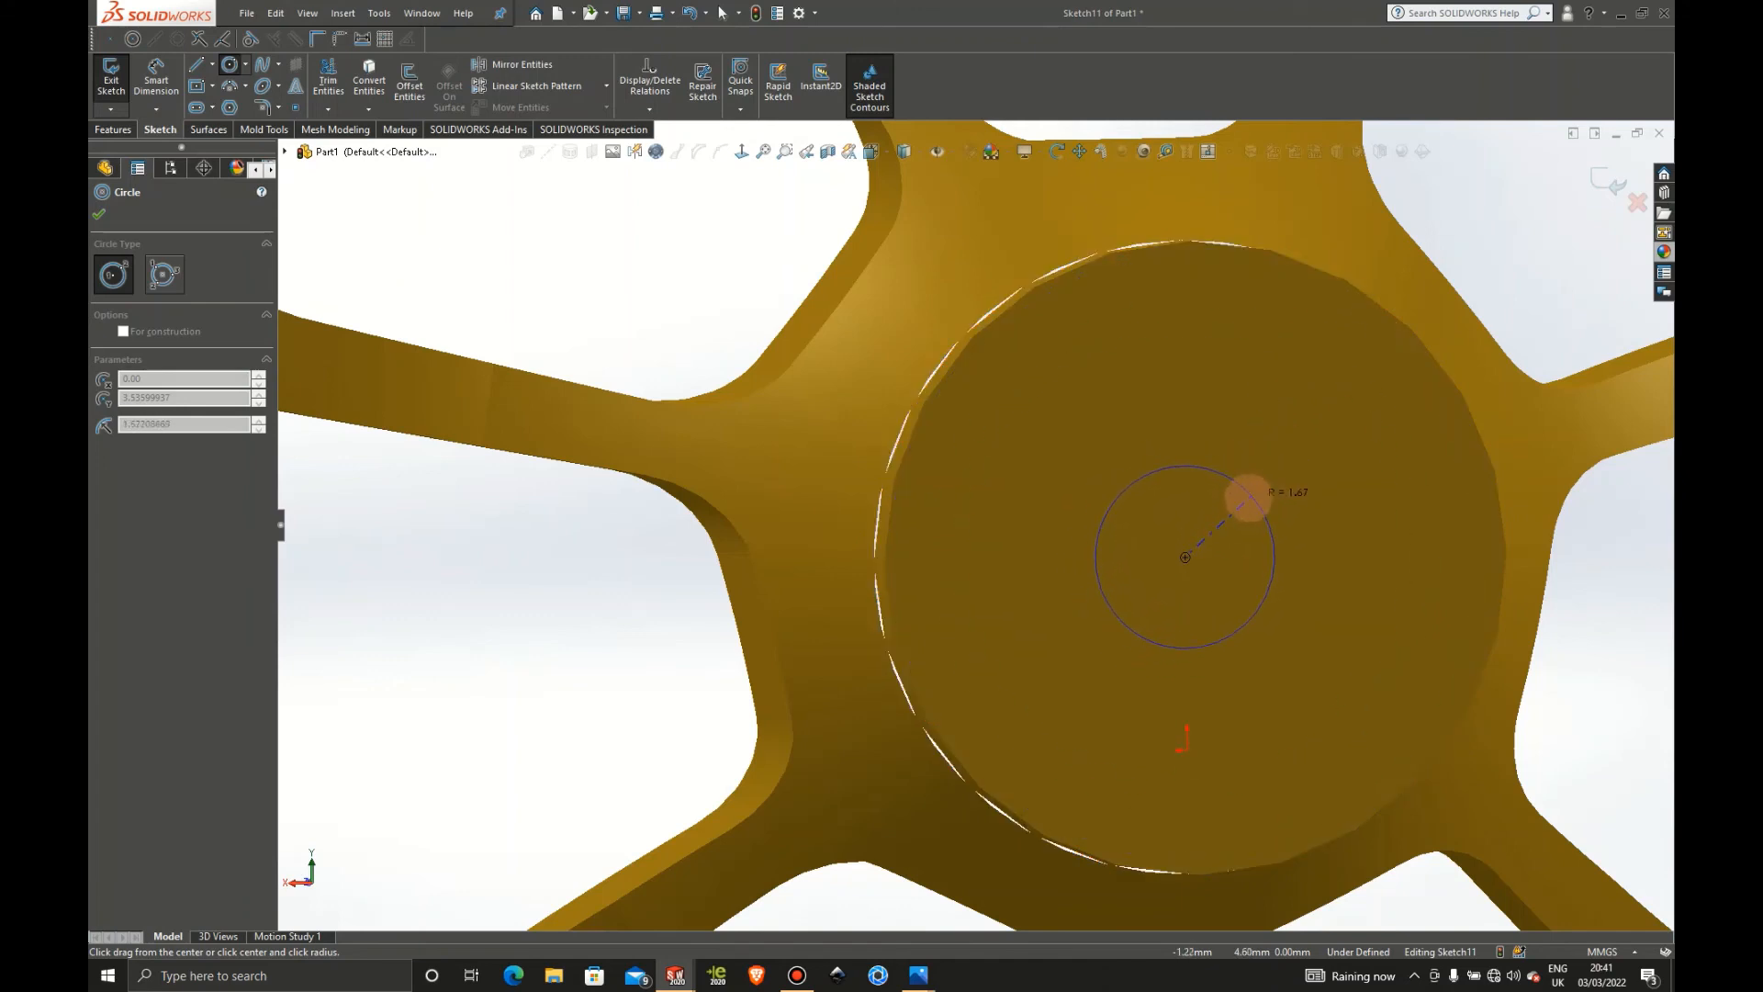
left_click(1248, 496)
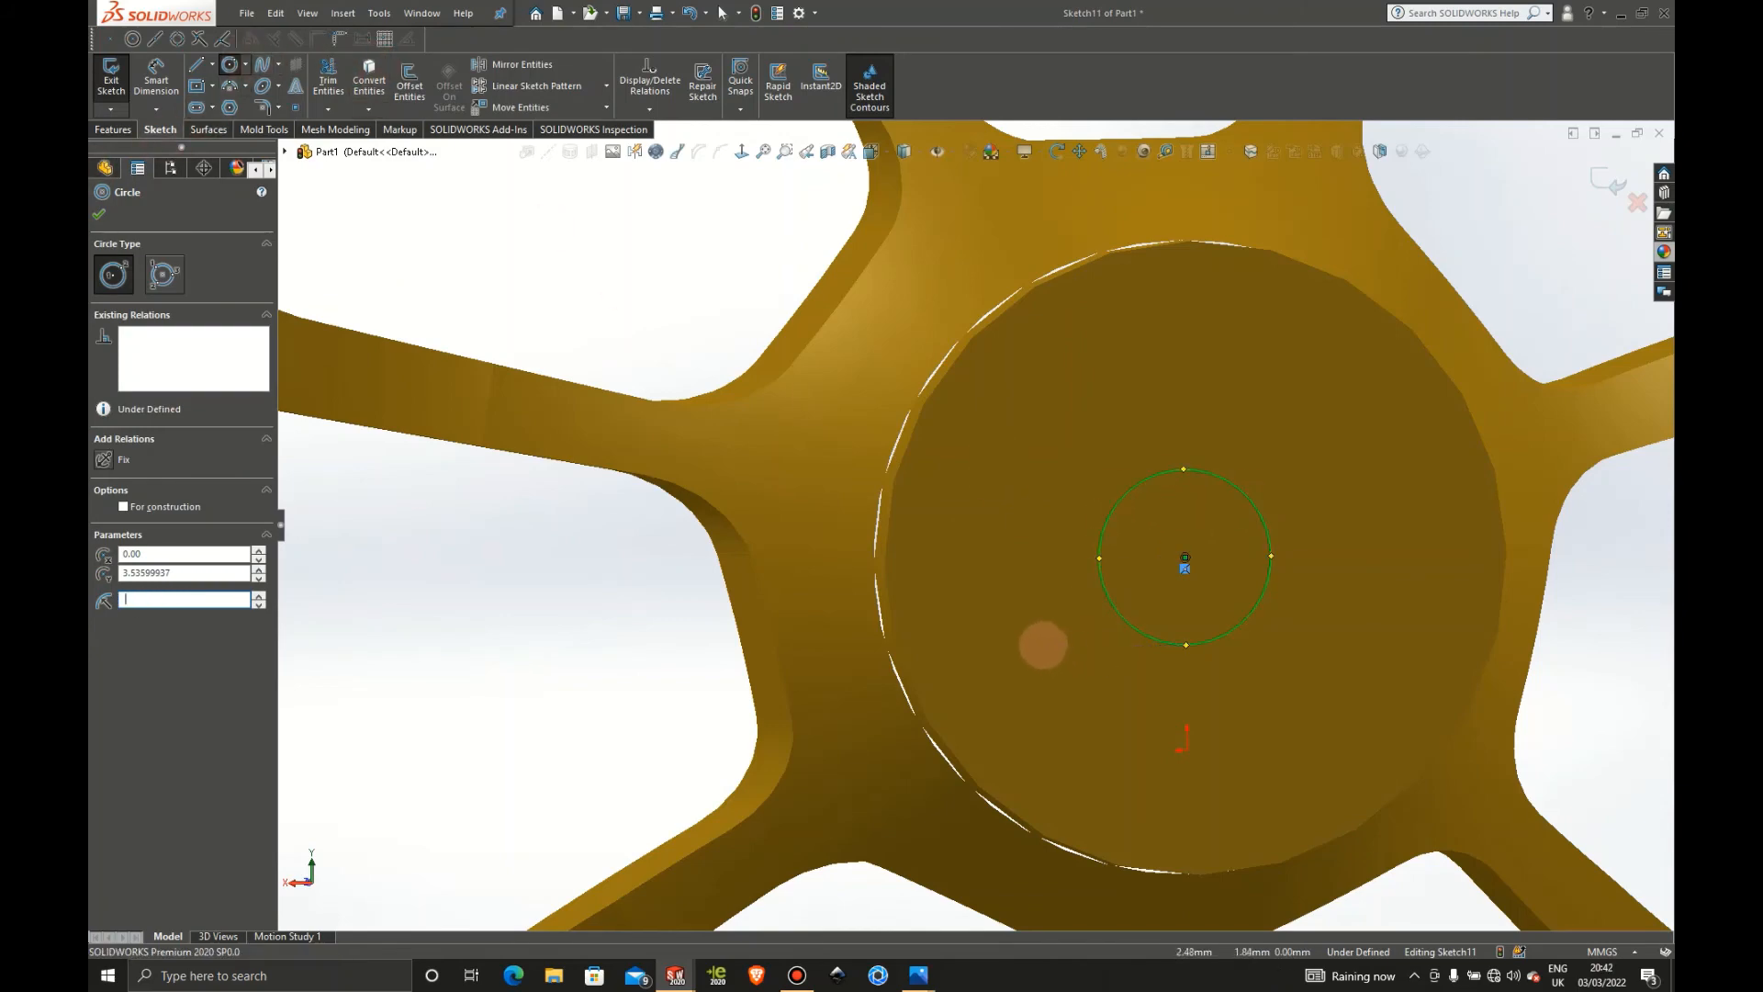
Dimension the hub circle's diameter as 8 mm
scroll(1162, 566, "up", 5)
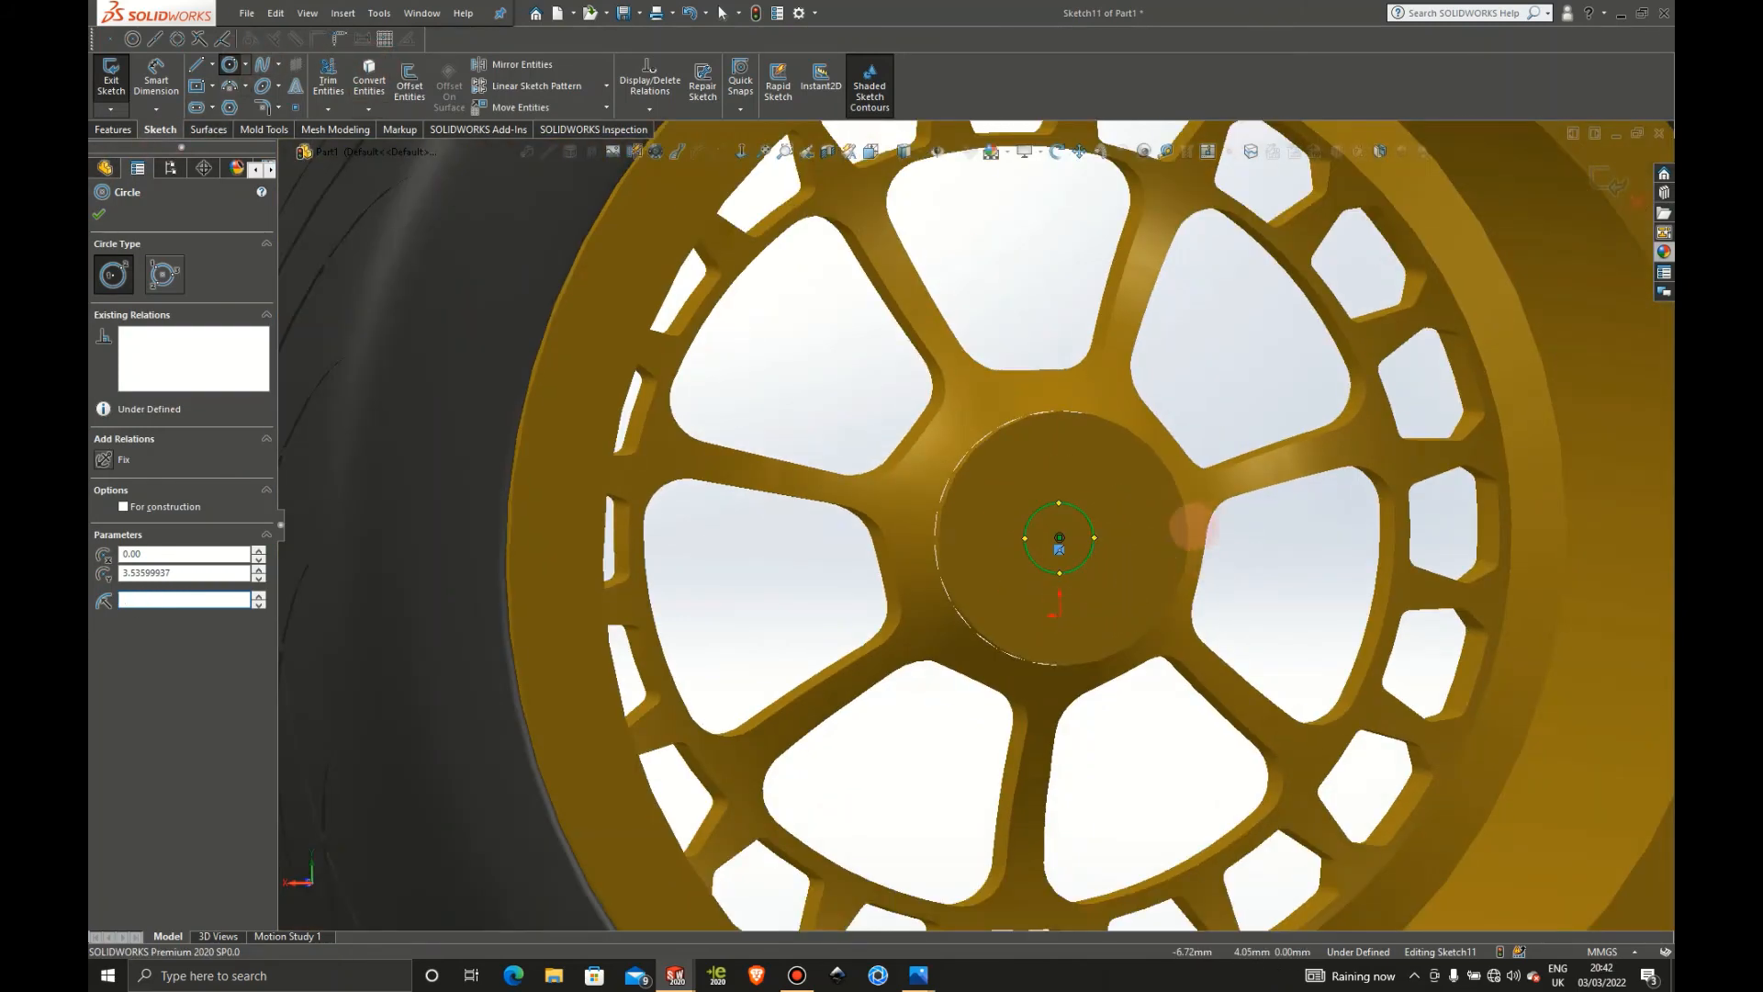
left_click(158, 76)
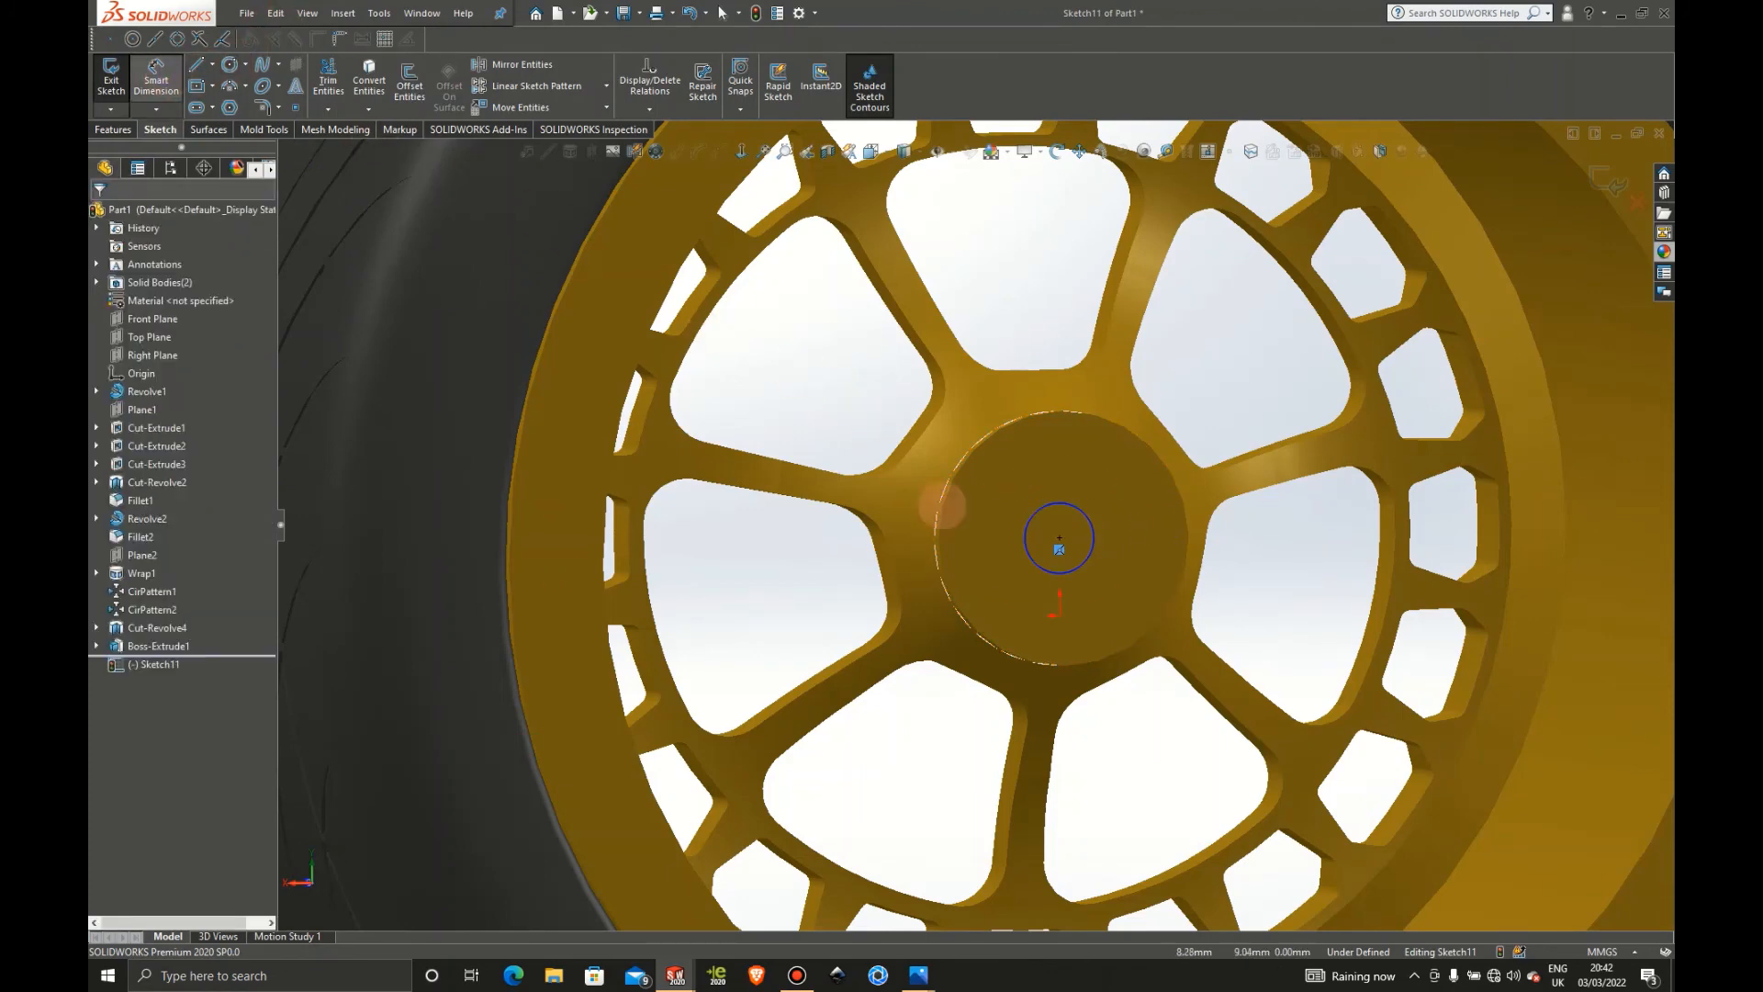
left_click(1040, 504)
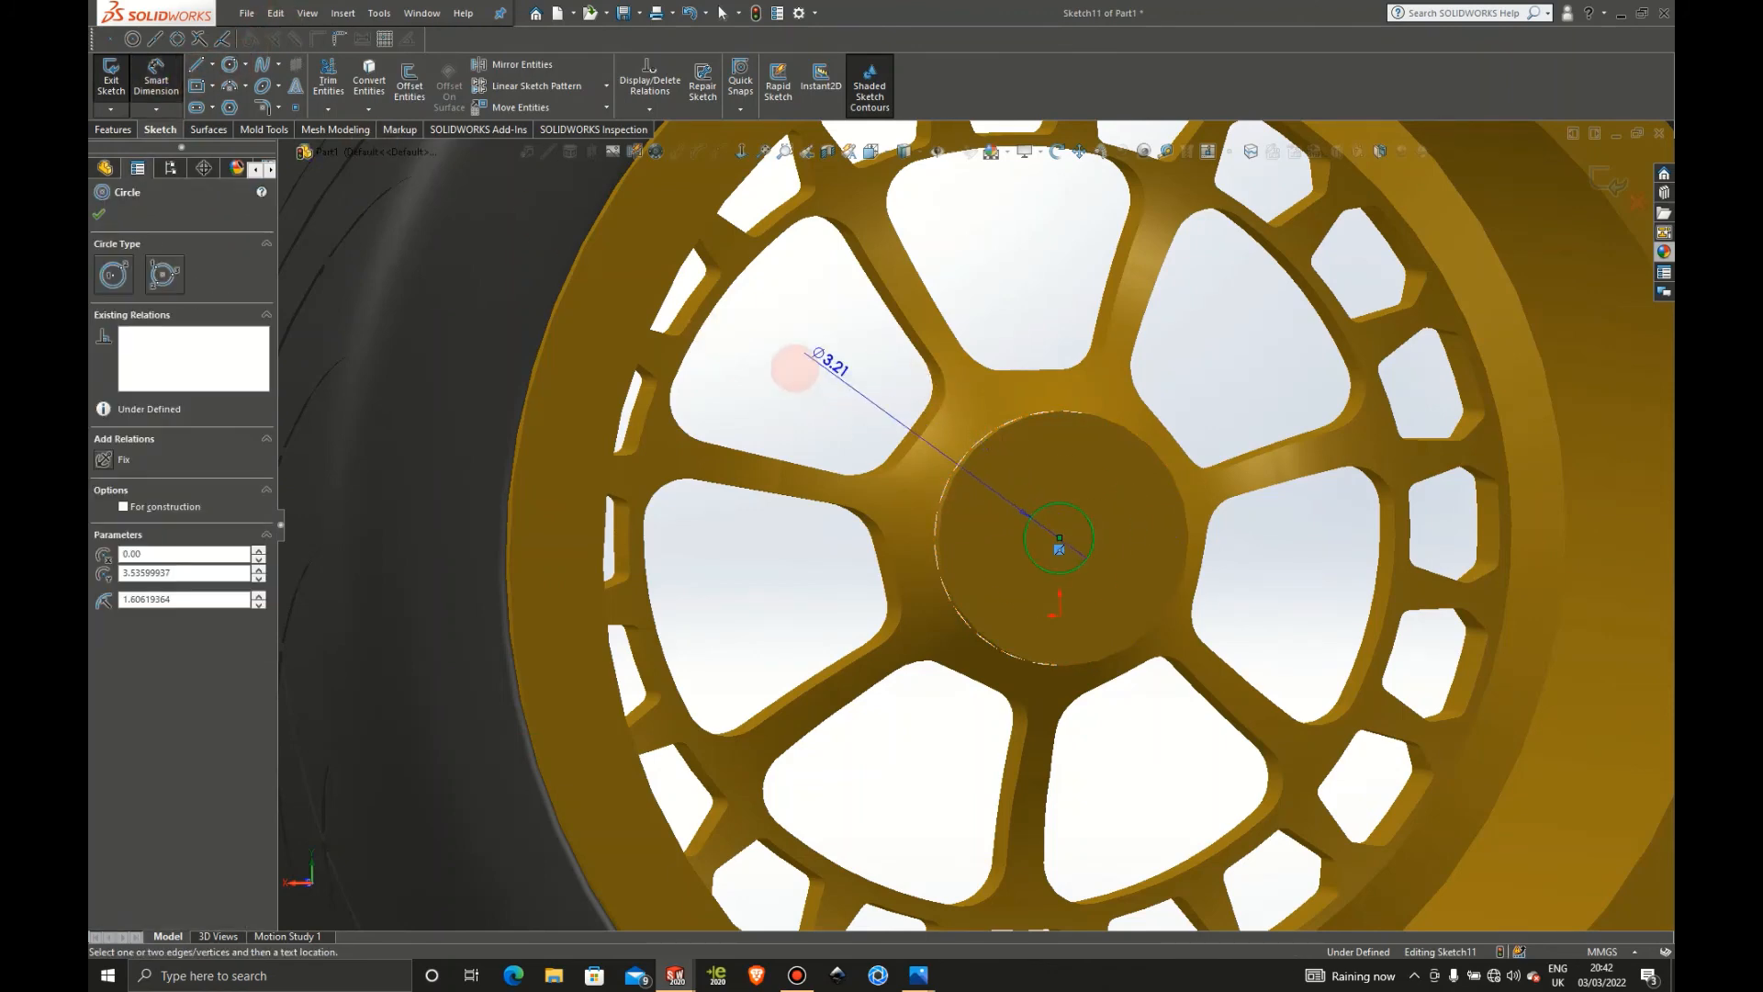
left_click(801, 367)
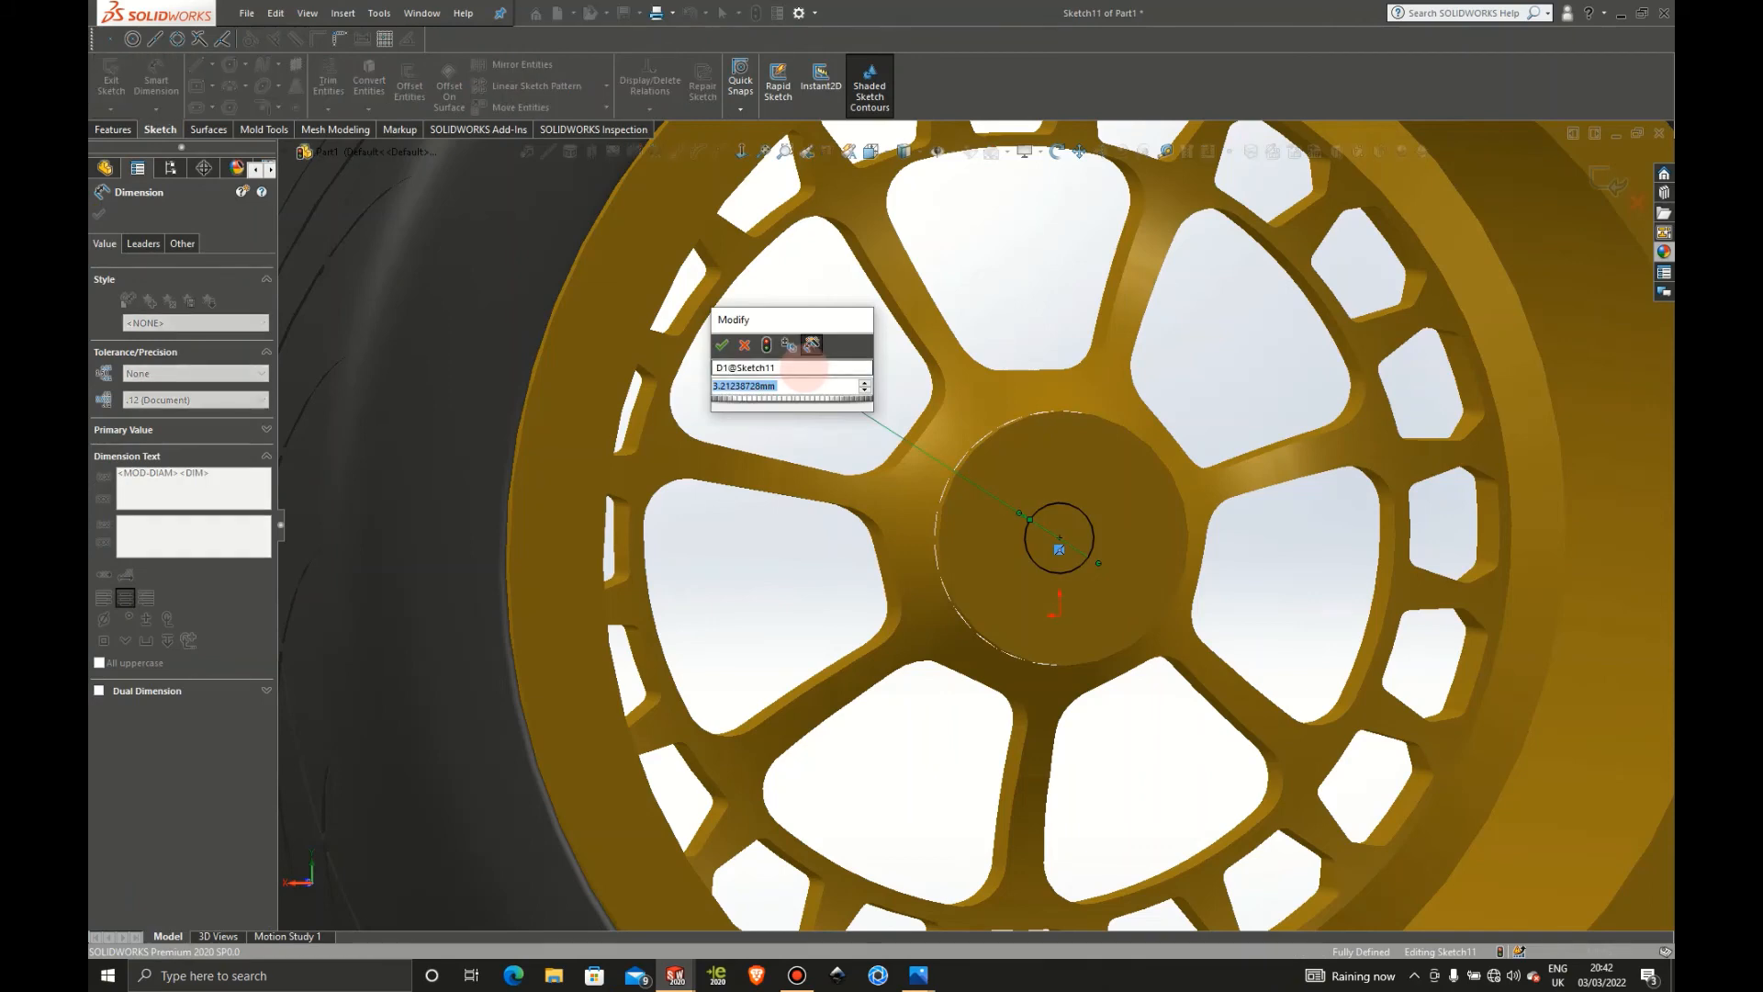
type("8")
key("Return")
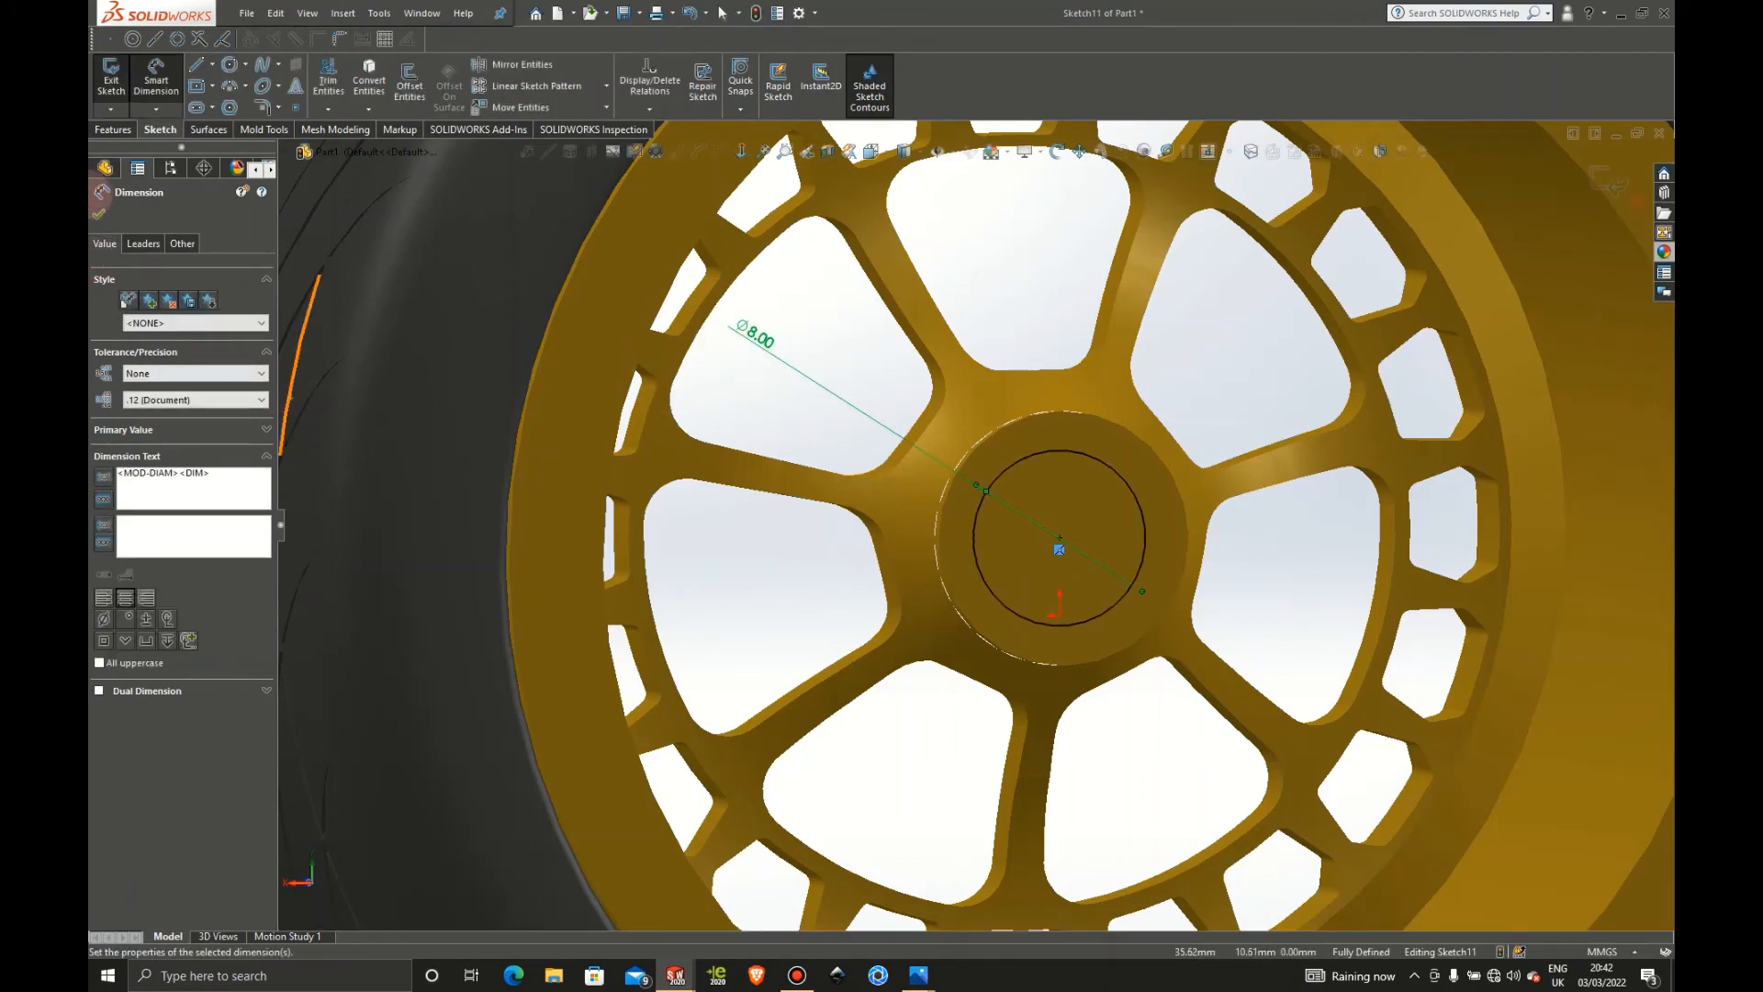
left_click(98, 214)
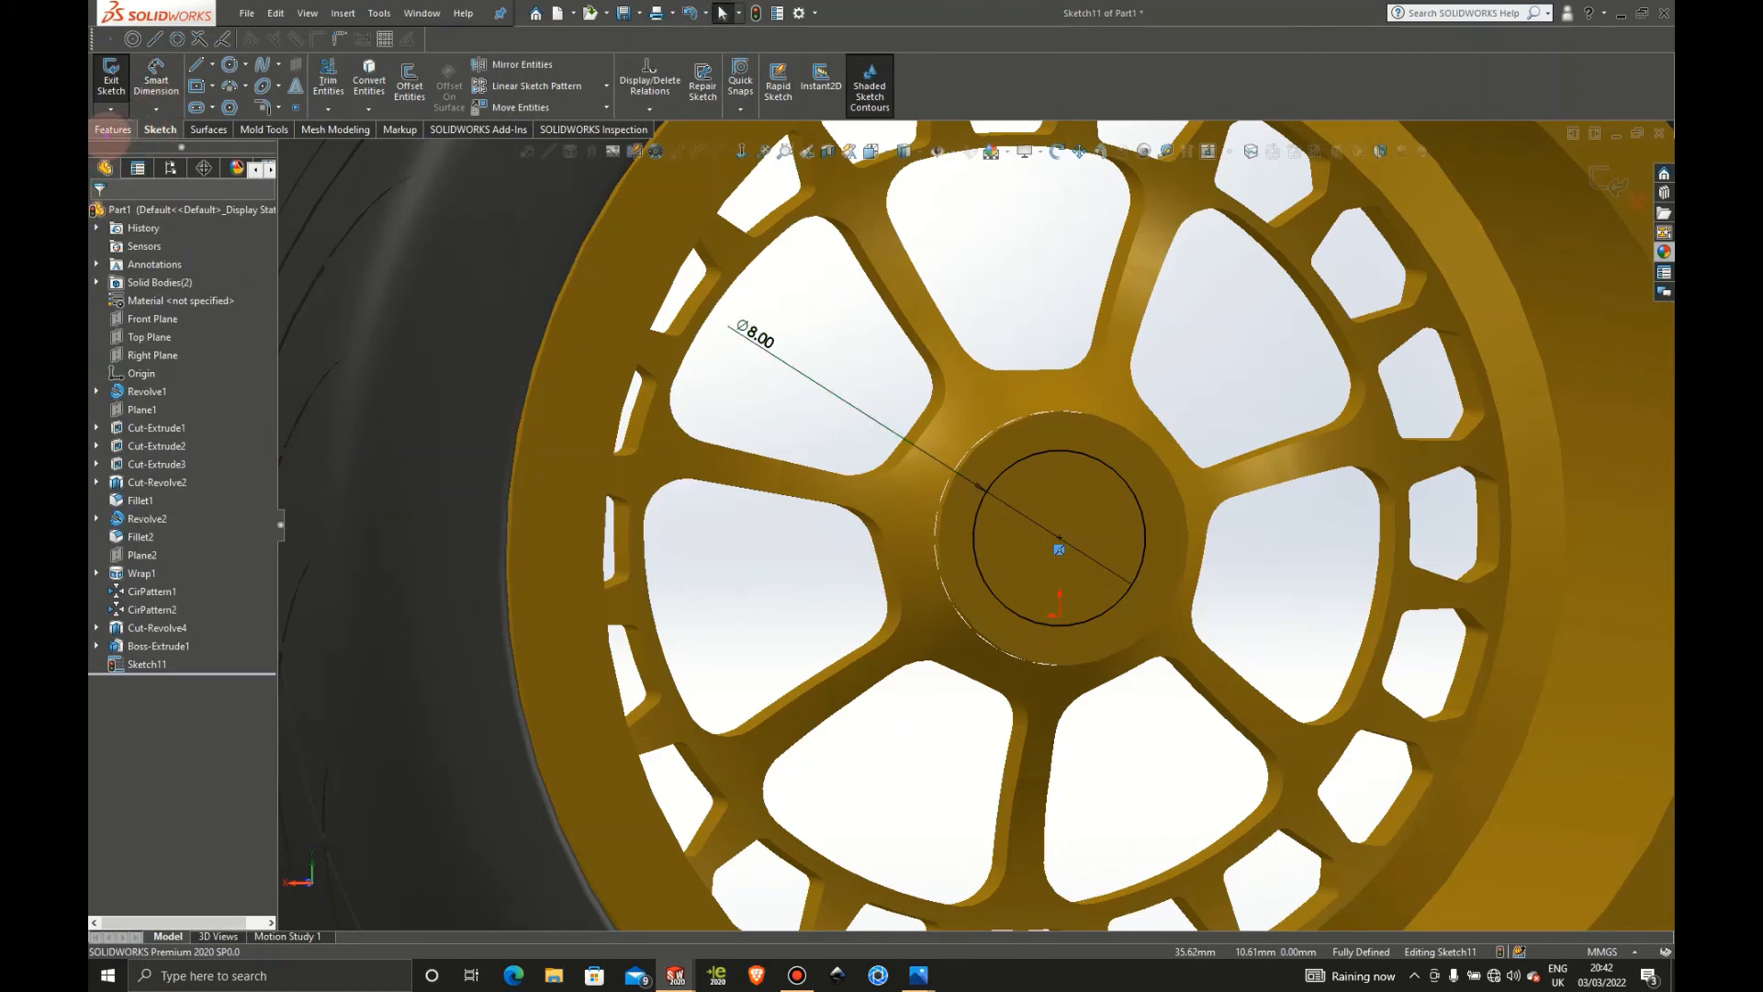
Cut-extrude the 8 mm circle with a blind depth of 11 mm in the reversed direction
left_click(112, 130)
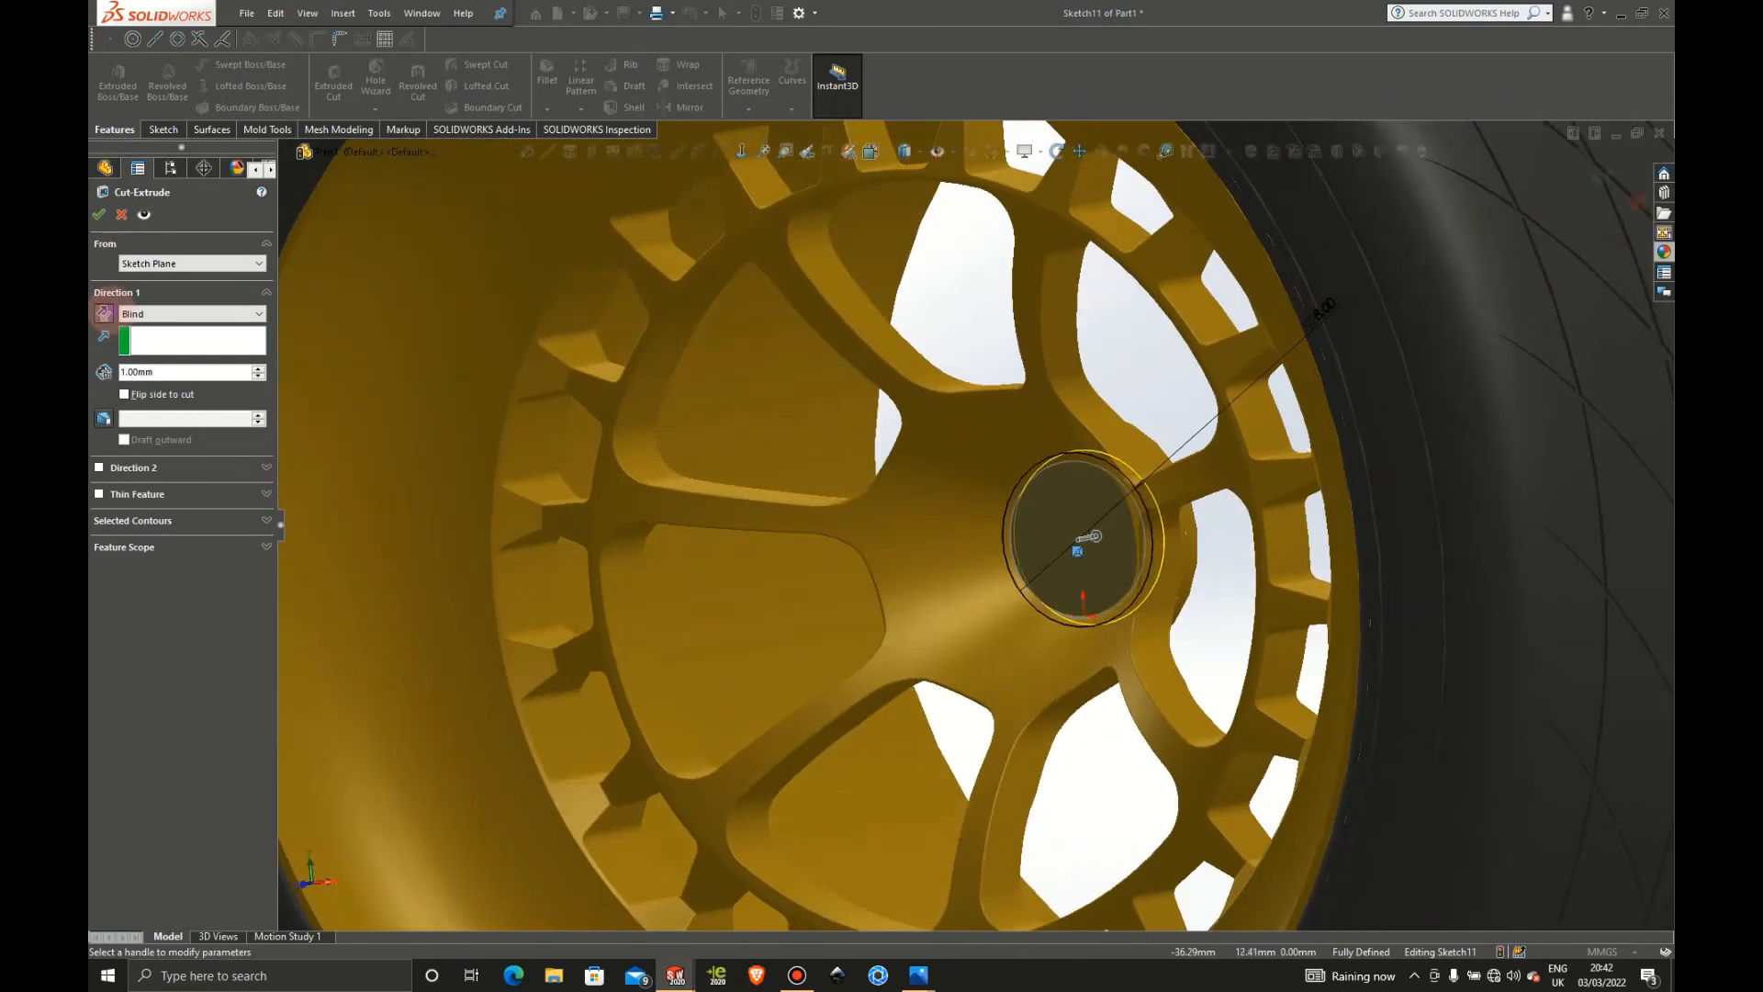
left_click(109, 314)
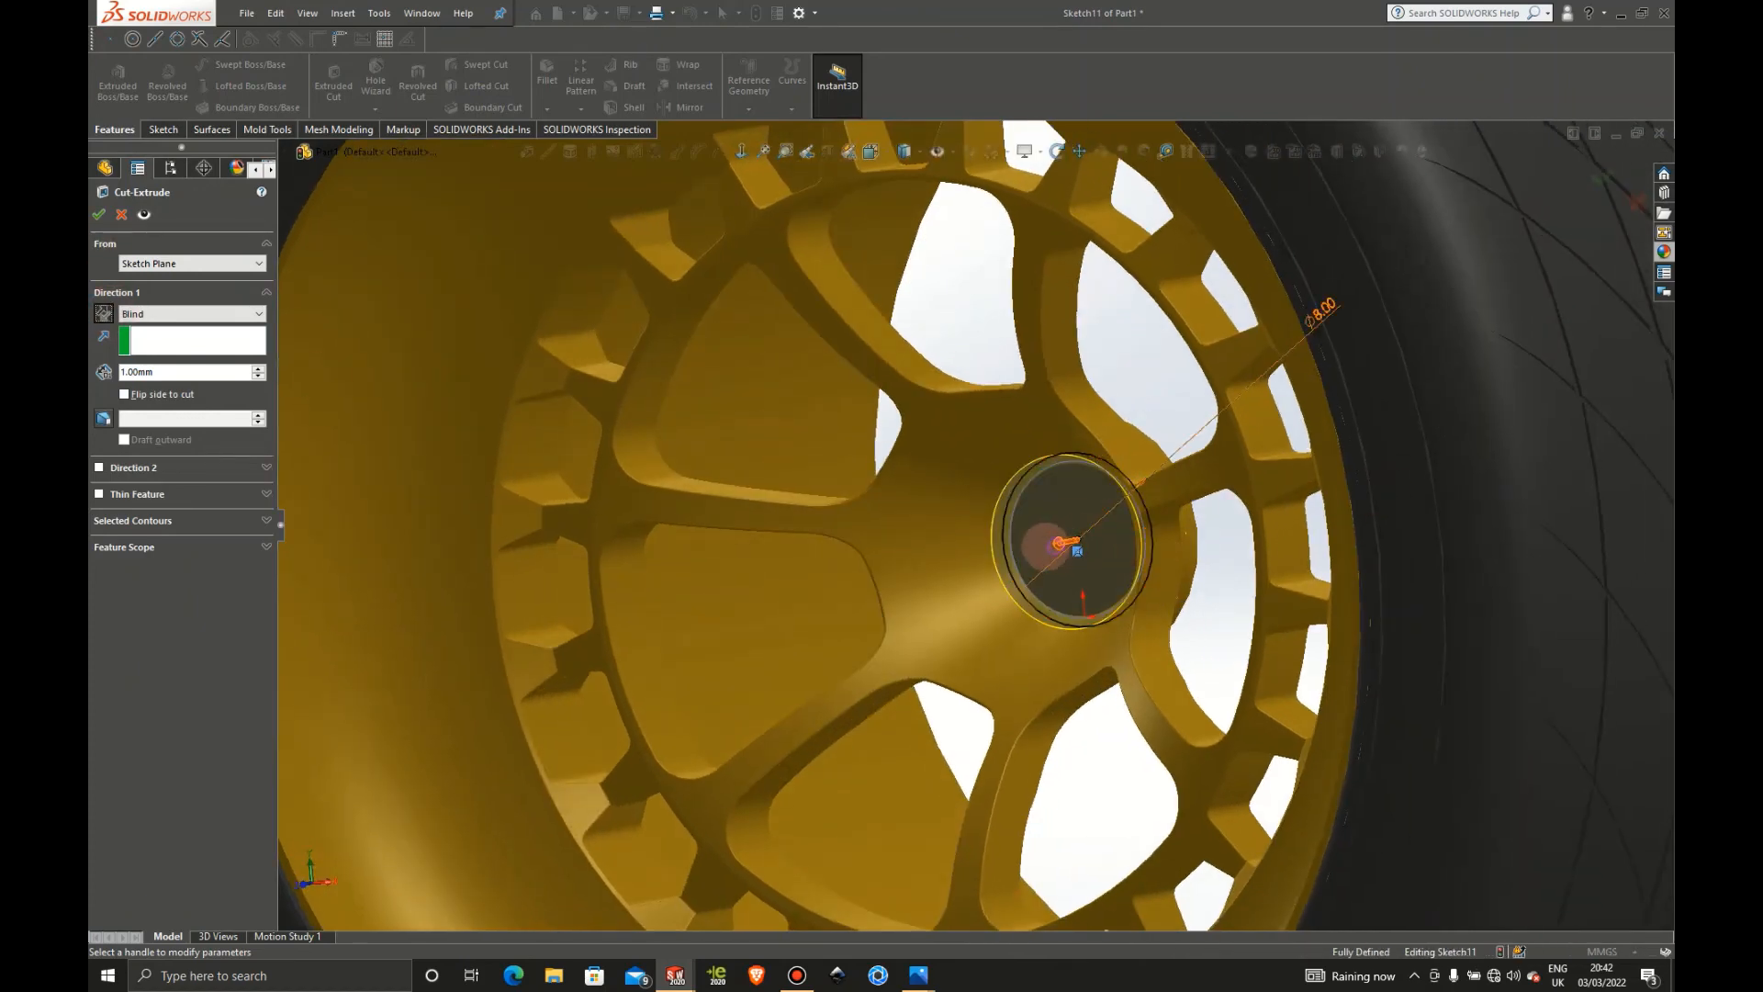
left_click_drag(1046, 546, 741, 446)
left_click(97, 214)
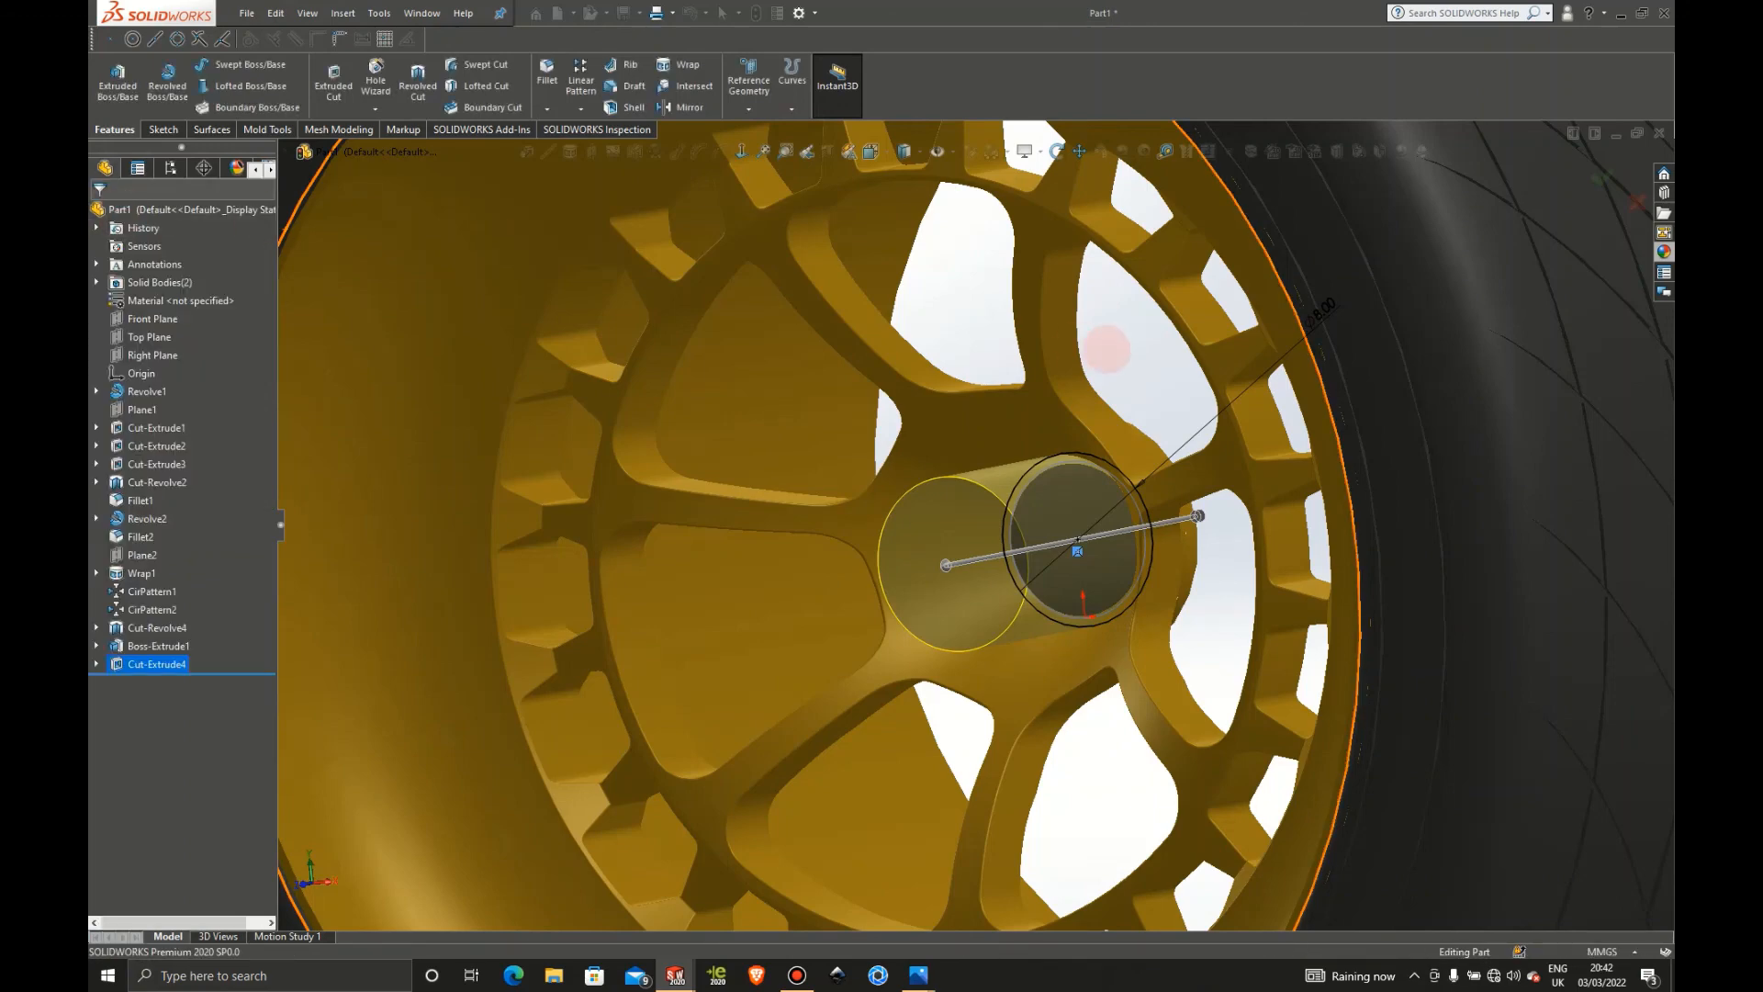
Edit the 11 mm hub cut and flip its direction so that it passes through the hub
scroll(1221, 511, "up", 5)
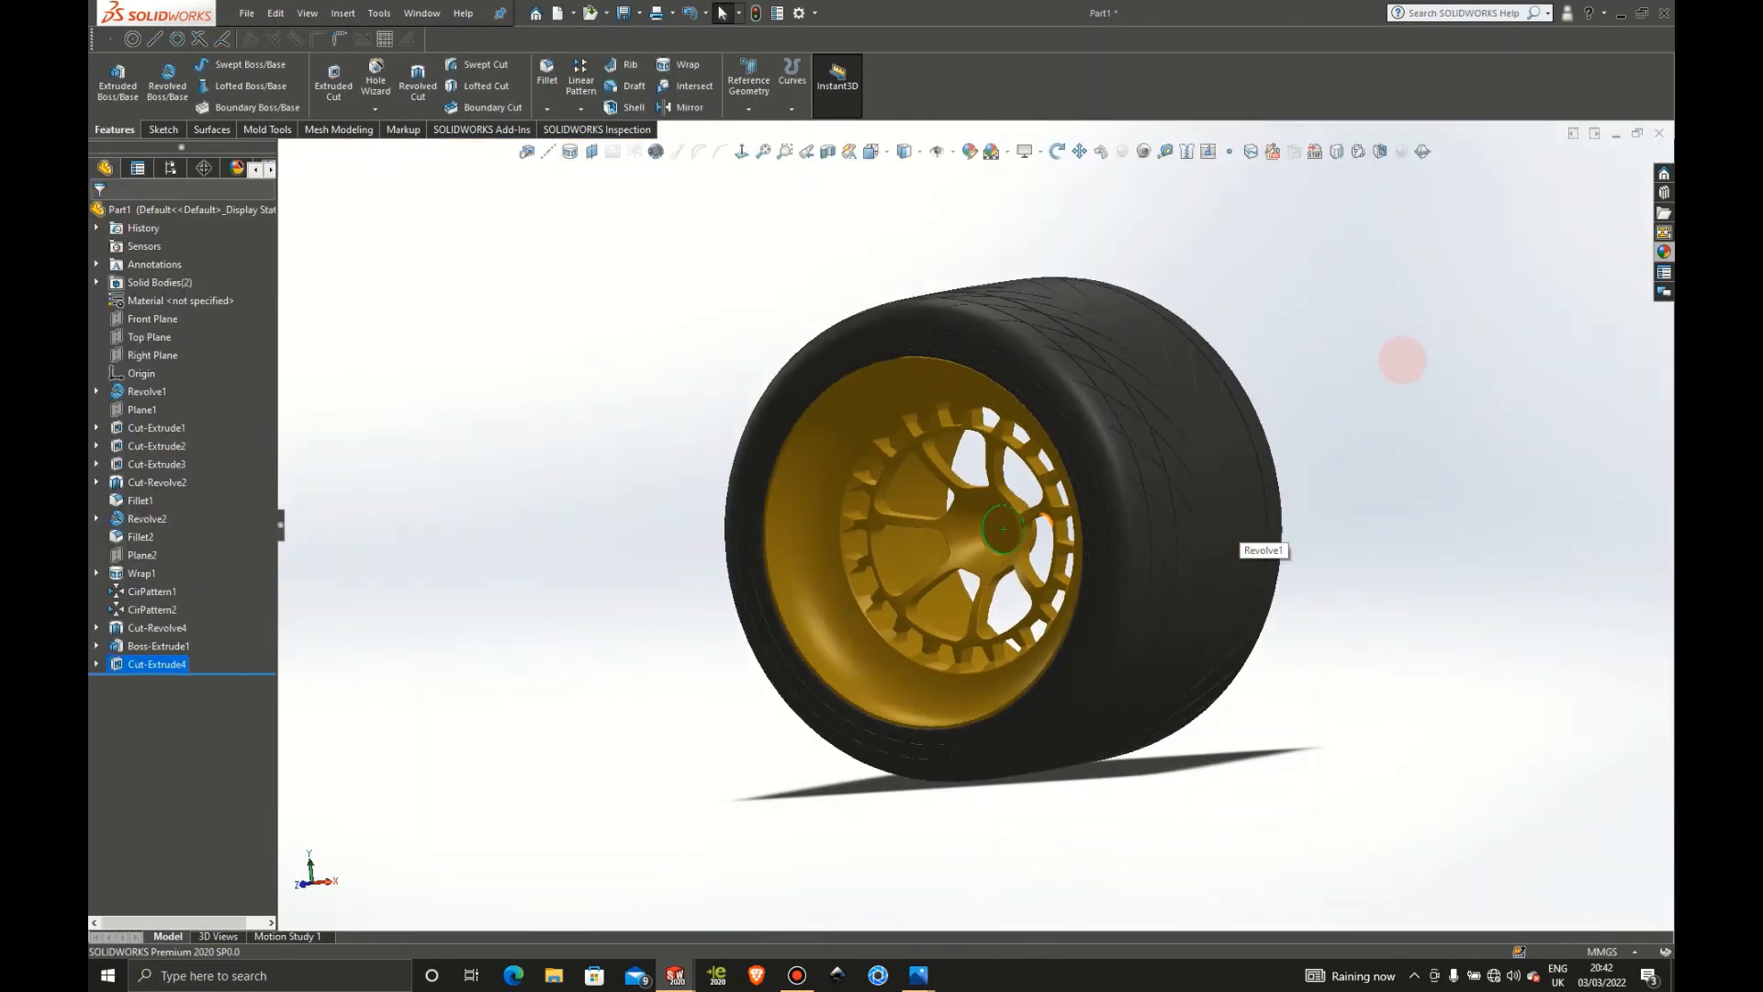
left_click(1420, 332)
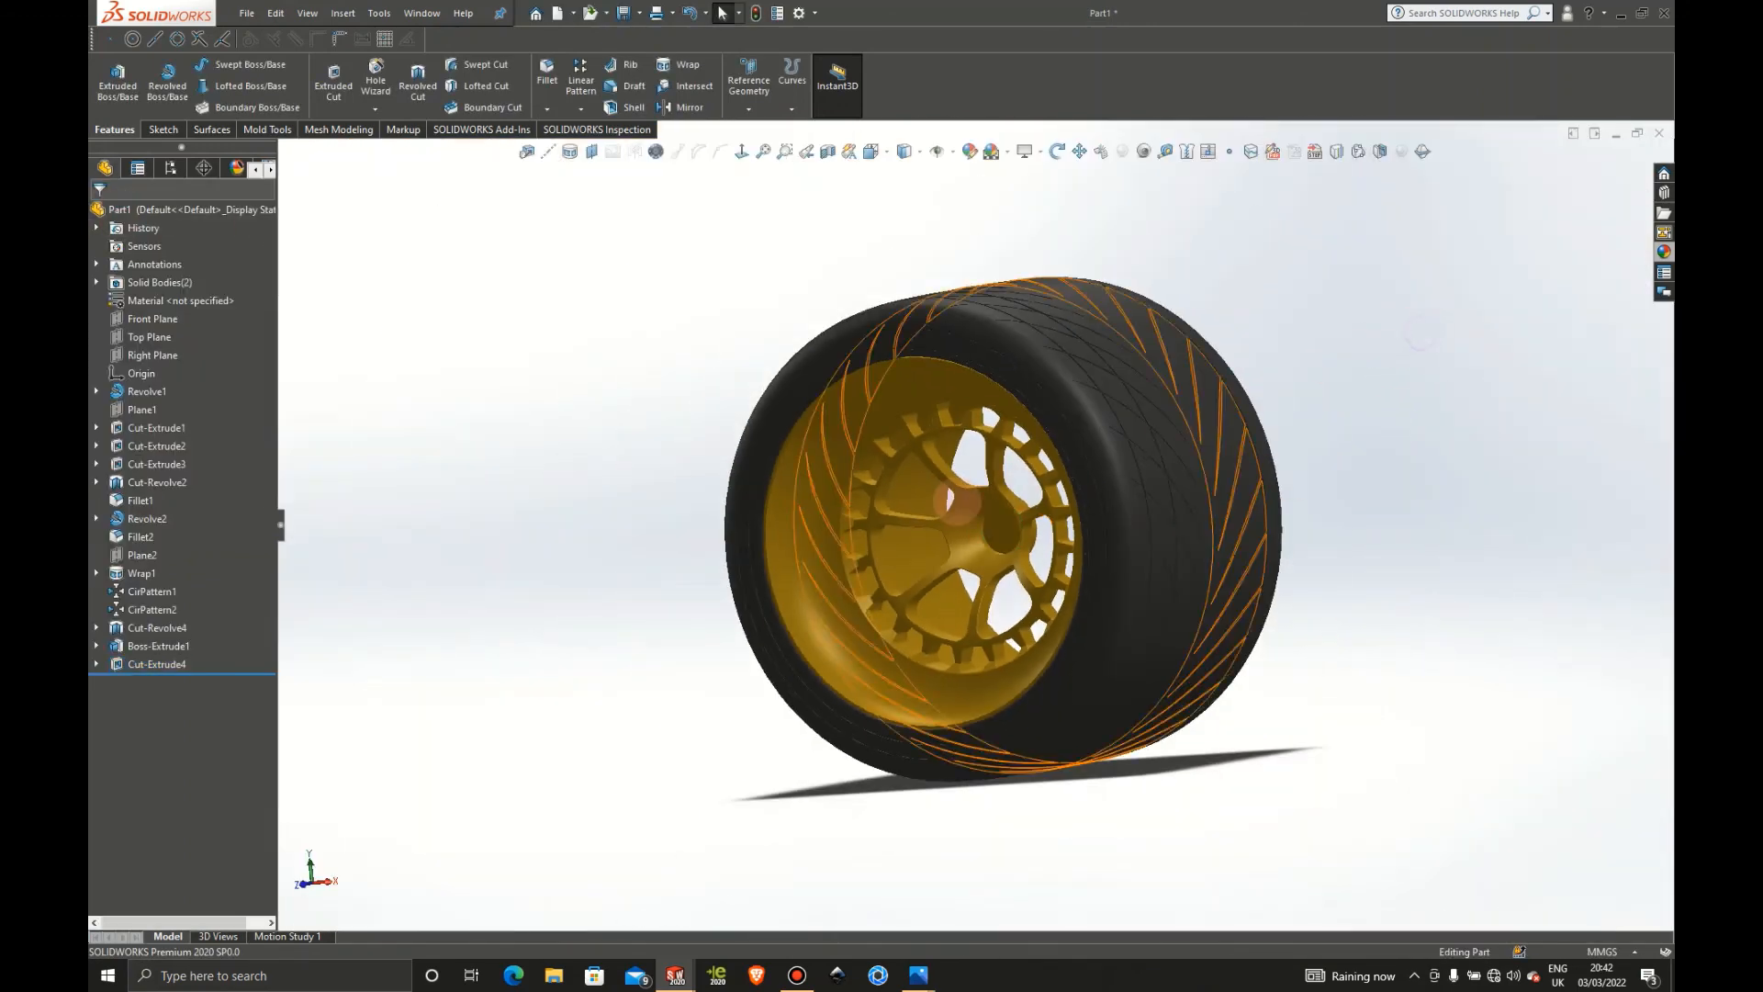
mouse_move(964, 501)
middle_mouse_down()
mouse_move(1017, 503)
mouse_move(953, 500)
middle_mouse_up()
scroll(952, 500, "down", 5)
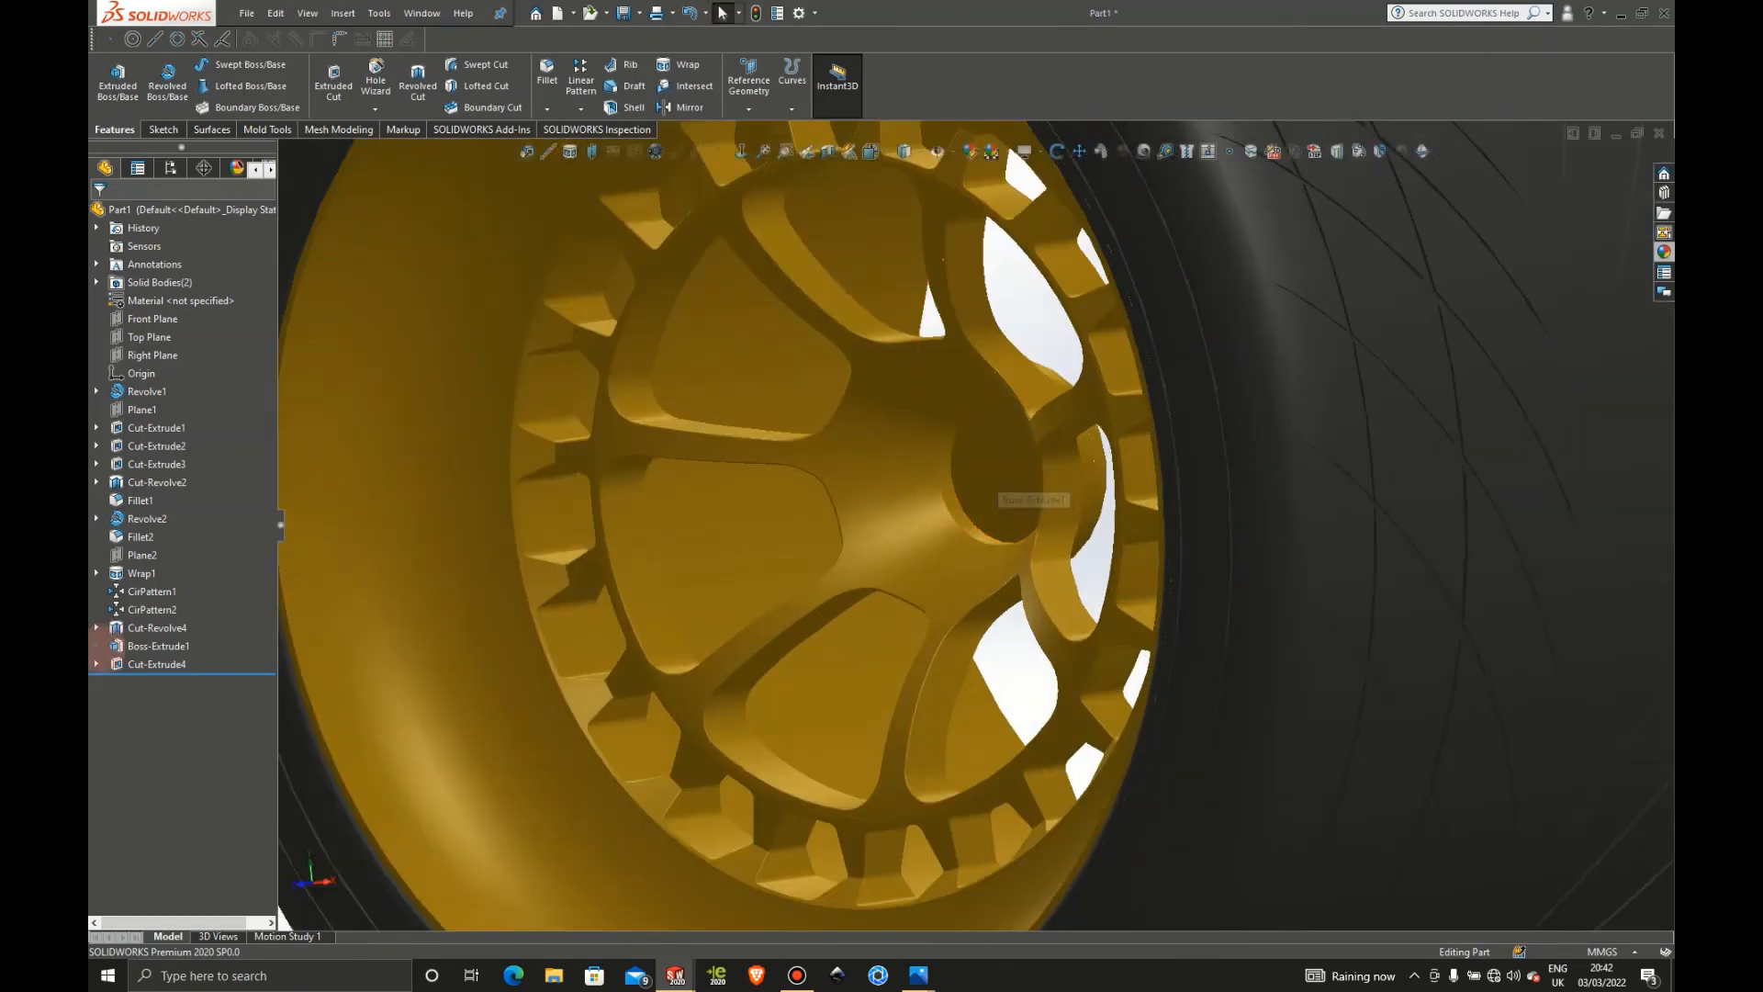
right_click(132, 663)
left_click(147, 596)
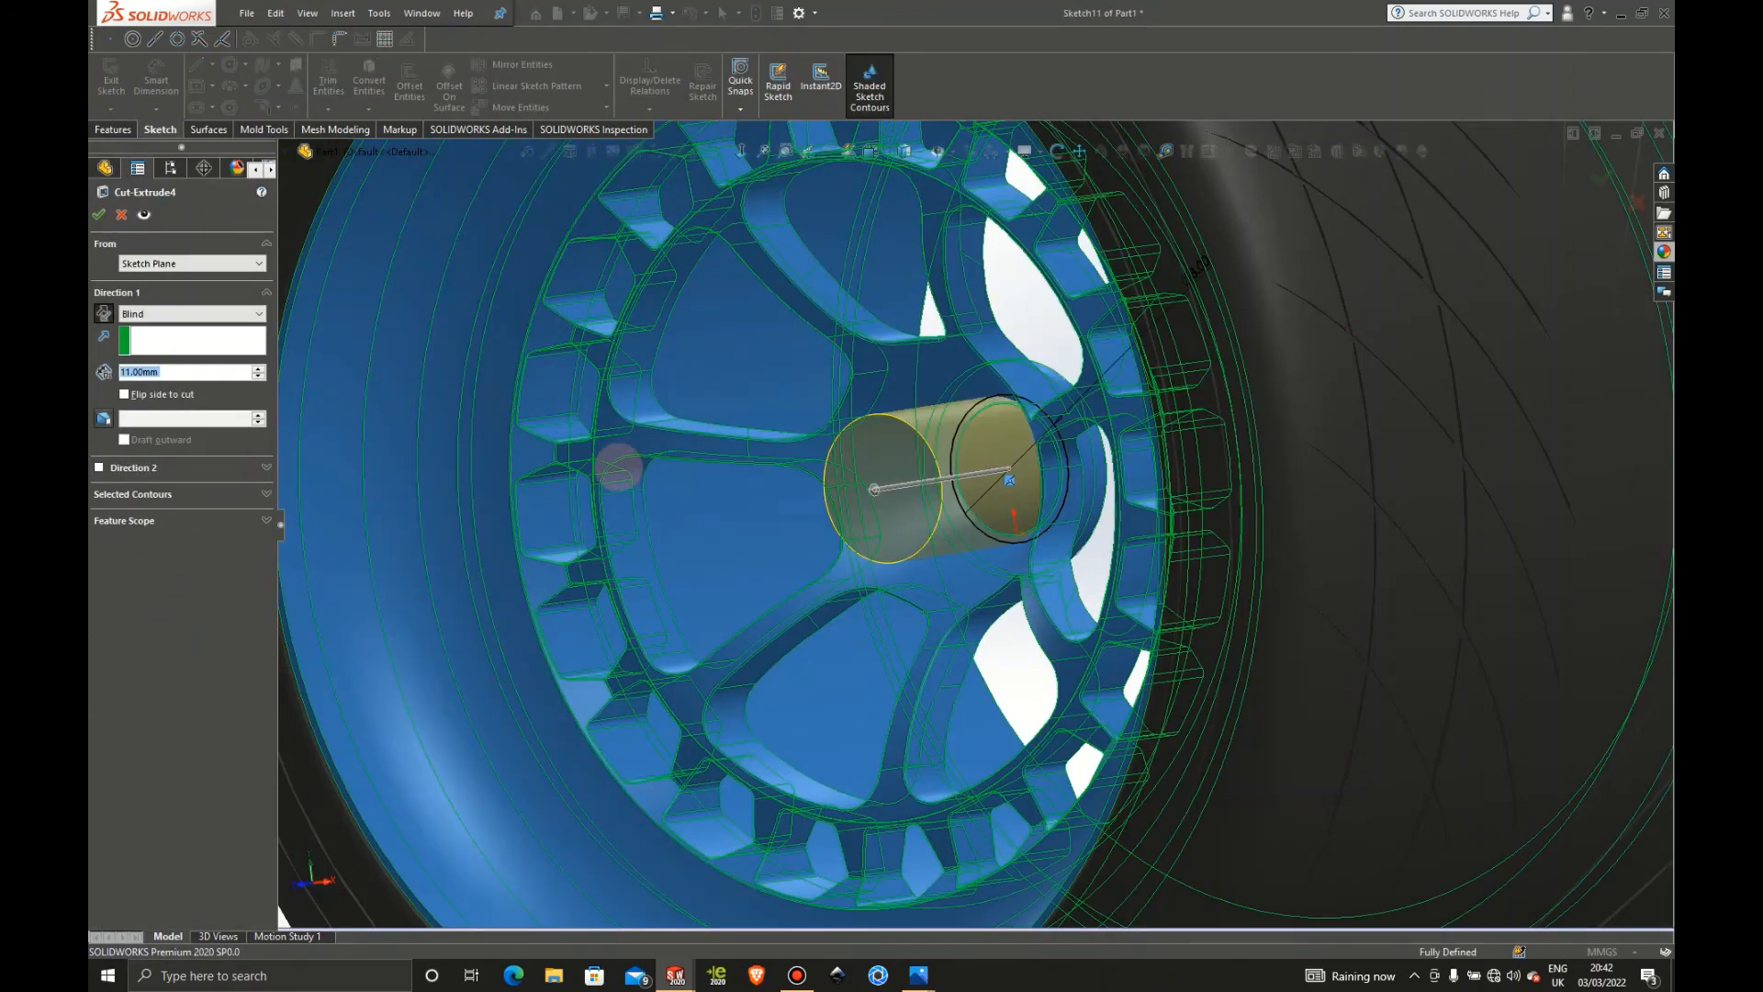
scroll(992, 470, "up", 4)
scroll(889, 510, "up", 2)
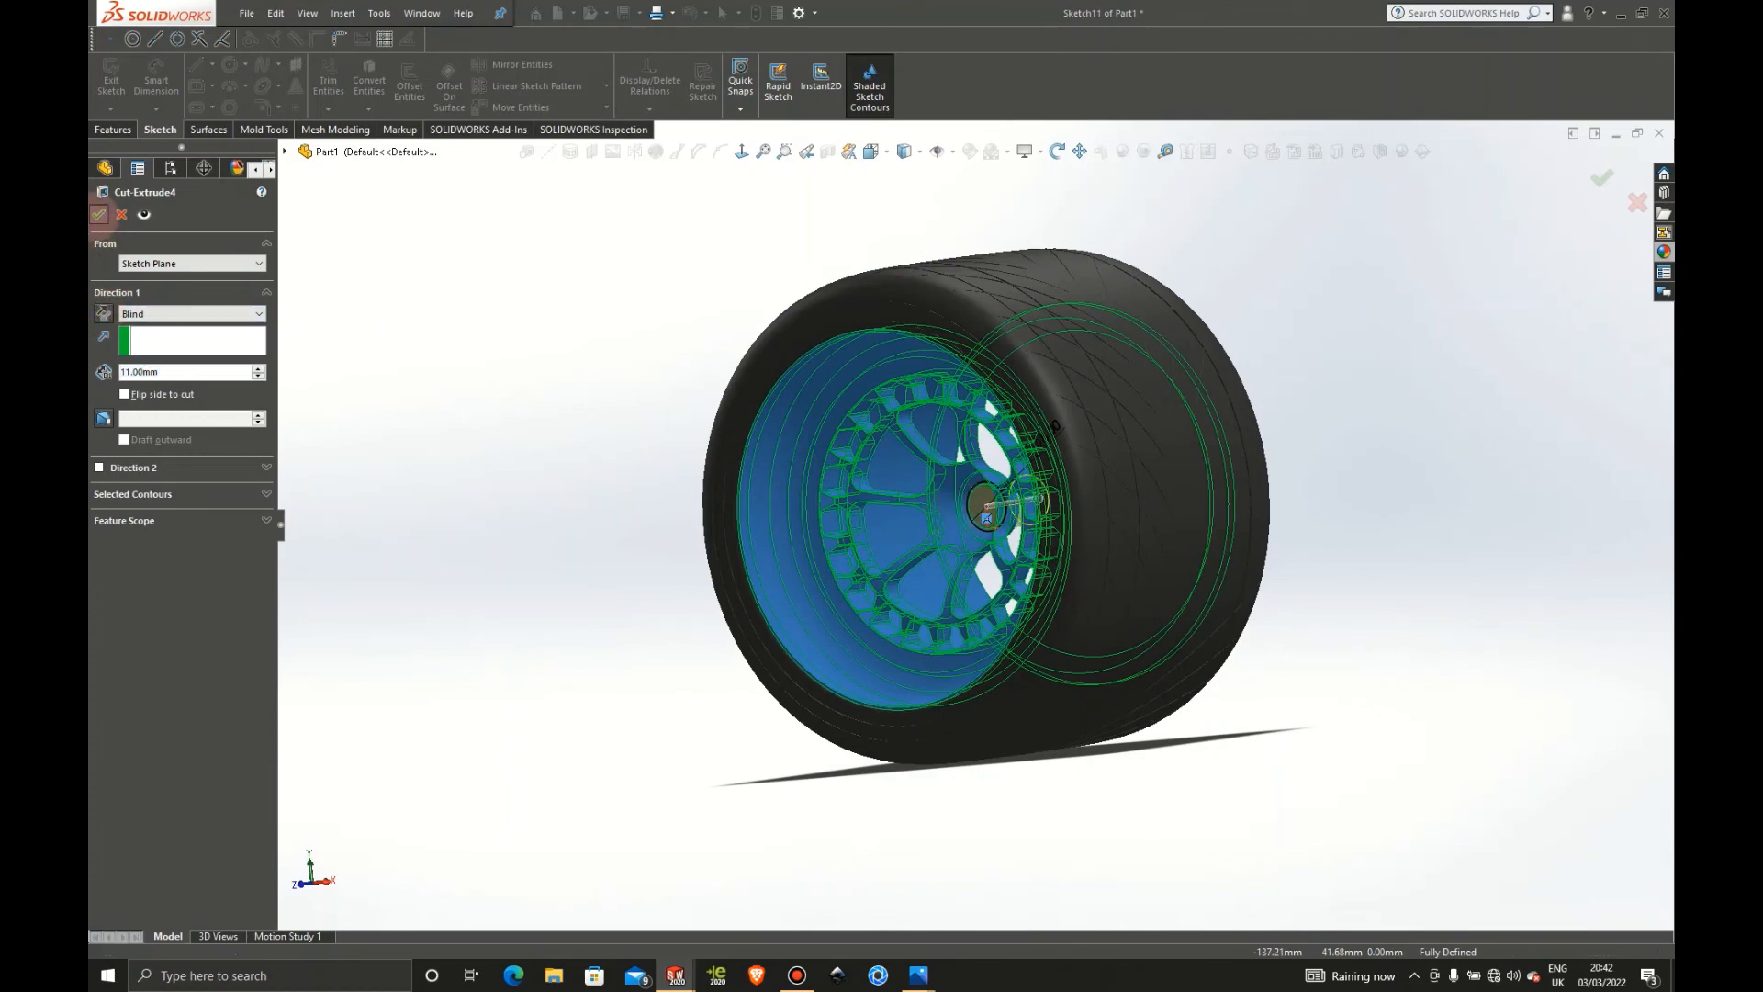
left_click(99, 215)
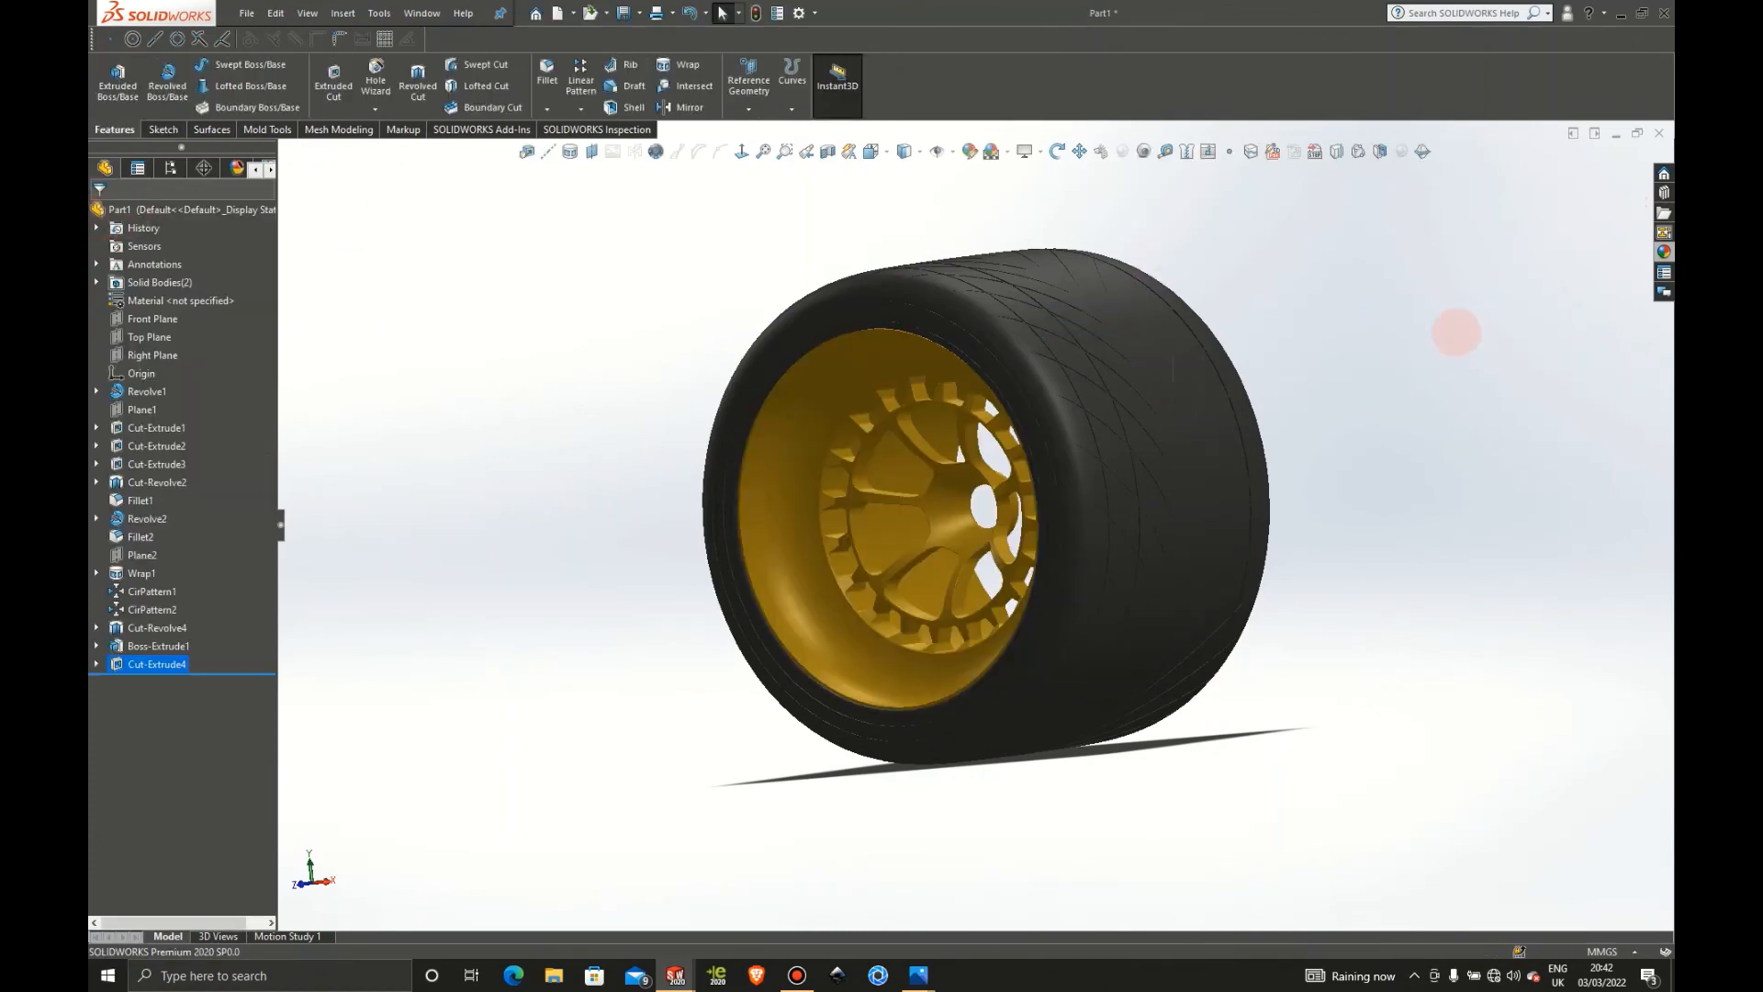
middle_click_drag(1304, 422, 1096, 402)
scroll(1015, 543, "up", 1)
scroll(992, 531, "down", 5)
scroll(992, 528, "down", 3)
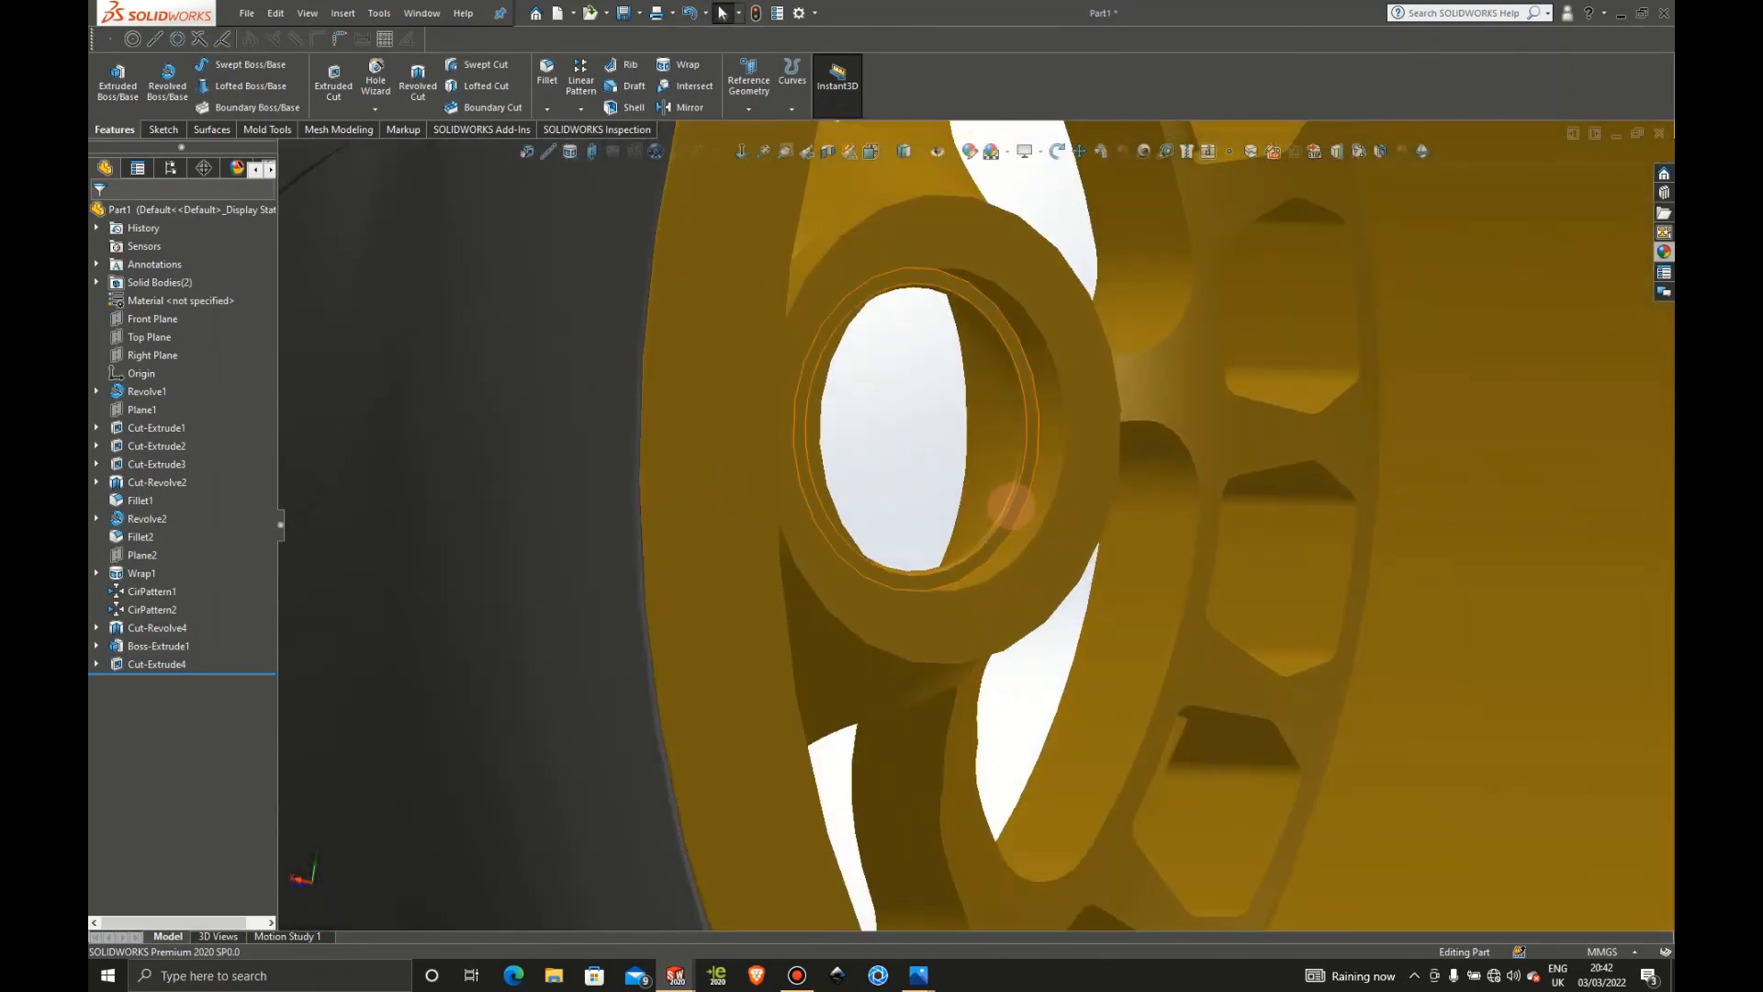
middle_click_drag(1010, 505, 1271, 484)
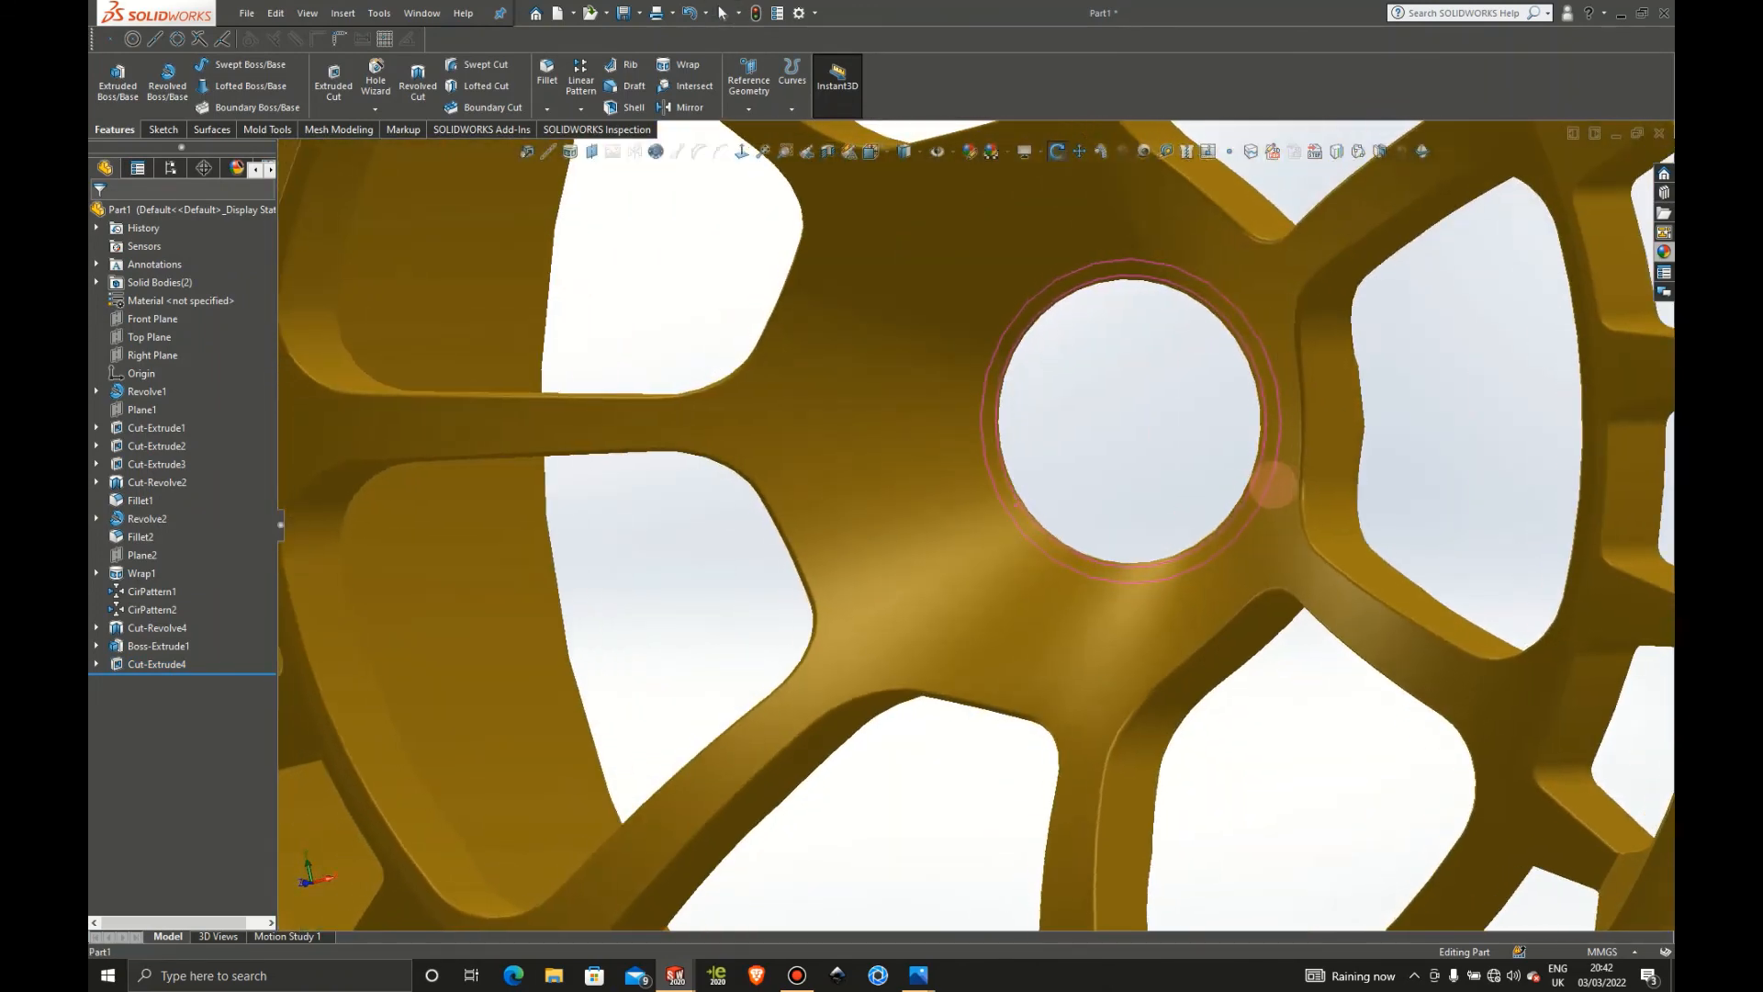
Save the wheel part to the Desktop under the file name BUGATTI WHEEL as a SOLIDWORKS Part
scroll(1275, 551, "up", 4)
middle_click_drag(932, 471, 1552, 376)
scroll(1057, 502, "up", 4)
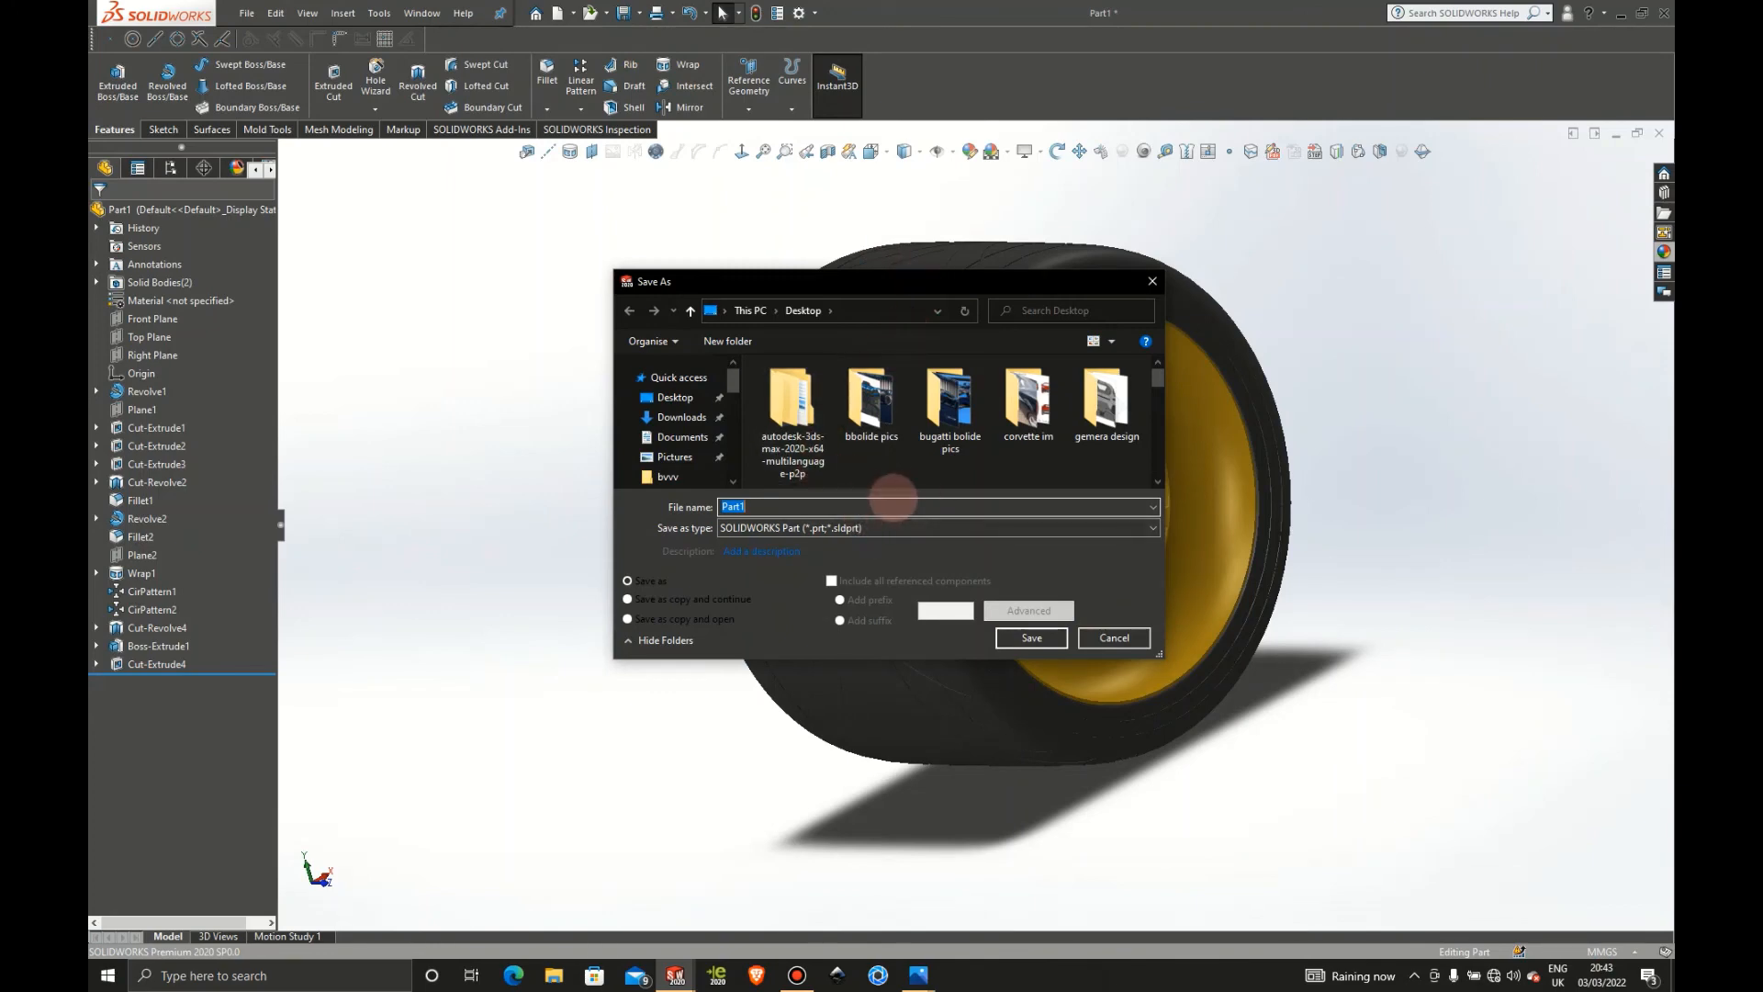
type("BUG")
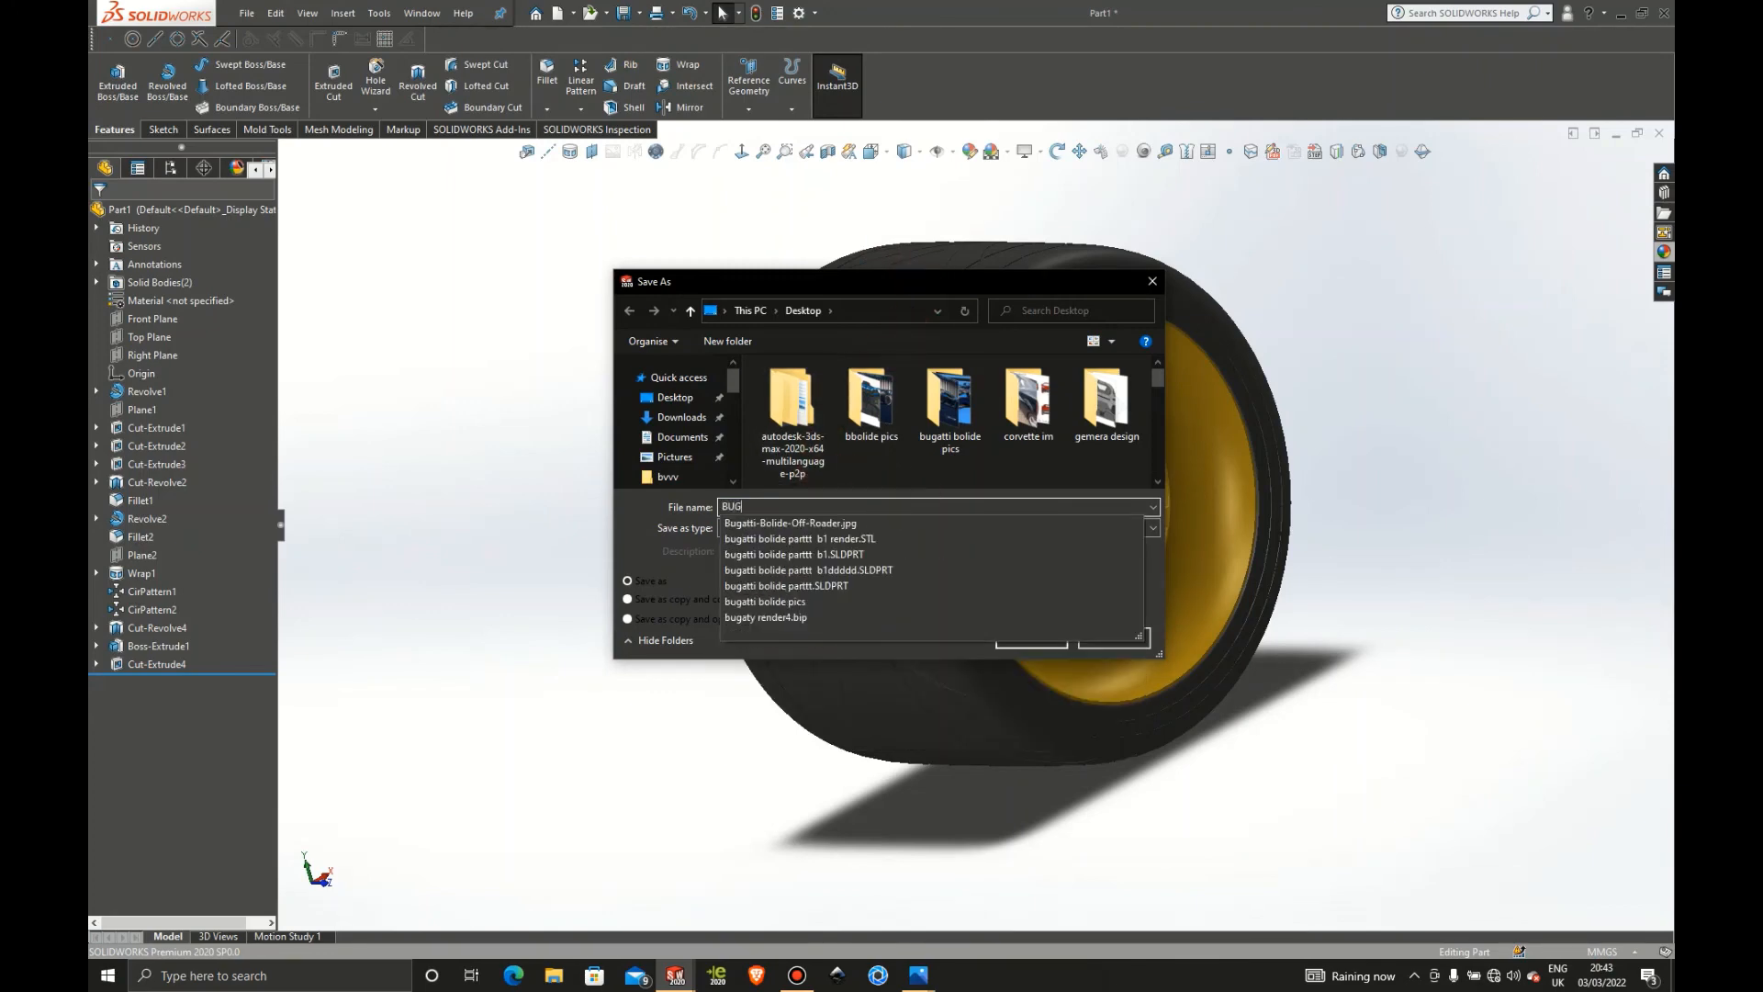
type("ATTI ")
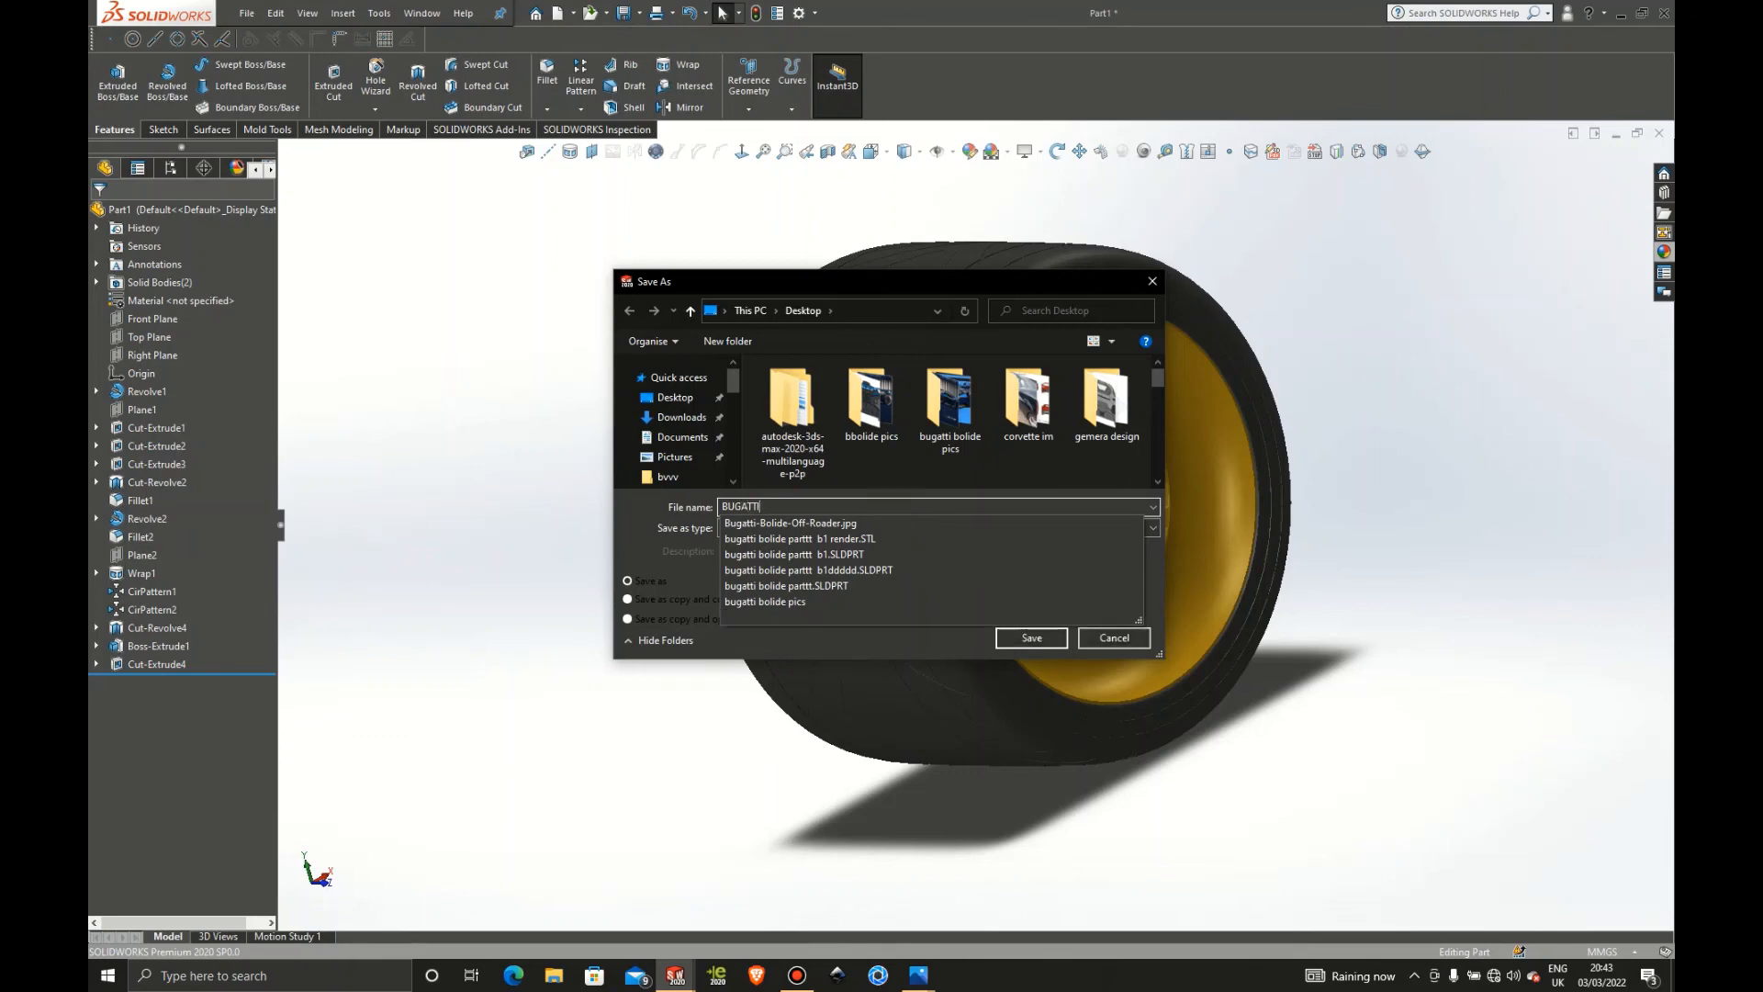
type("WHEEL")
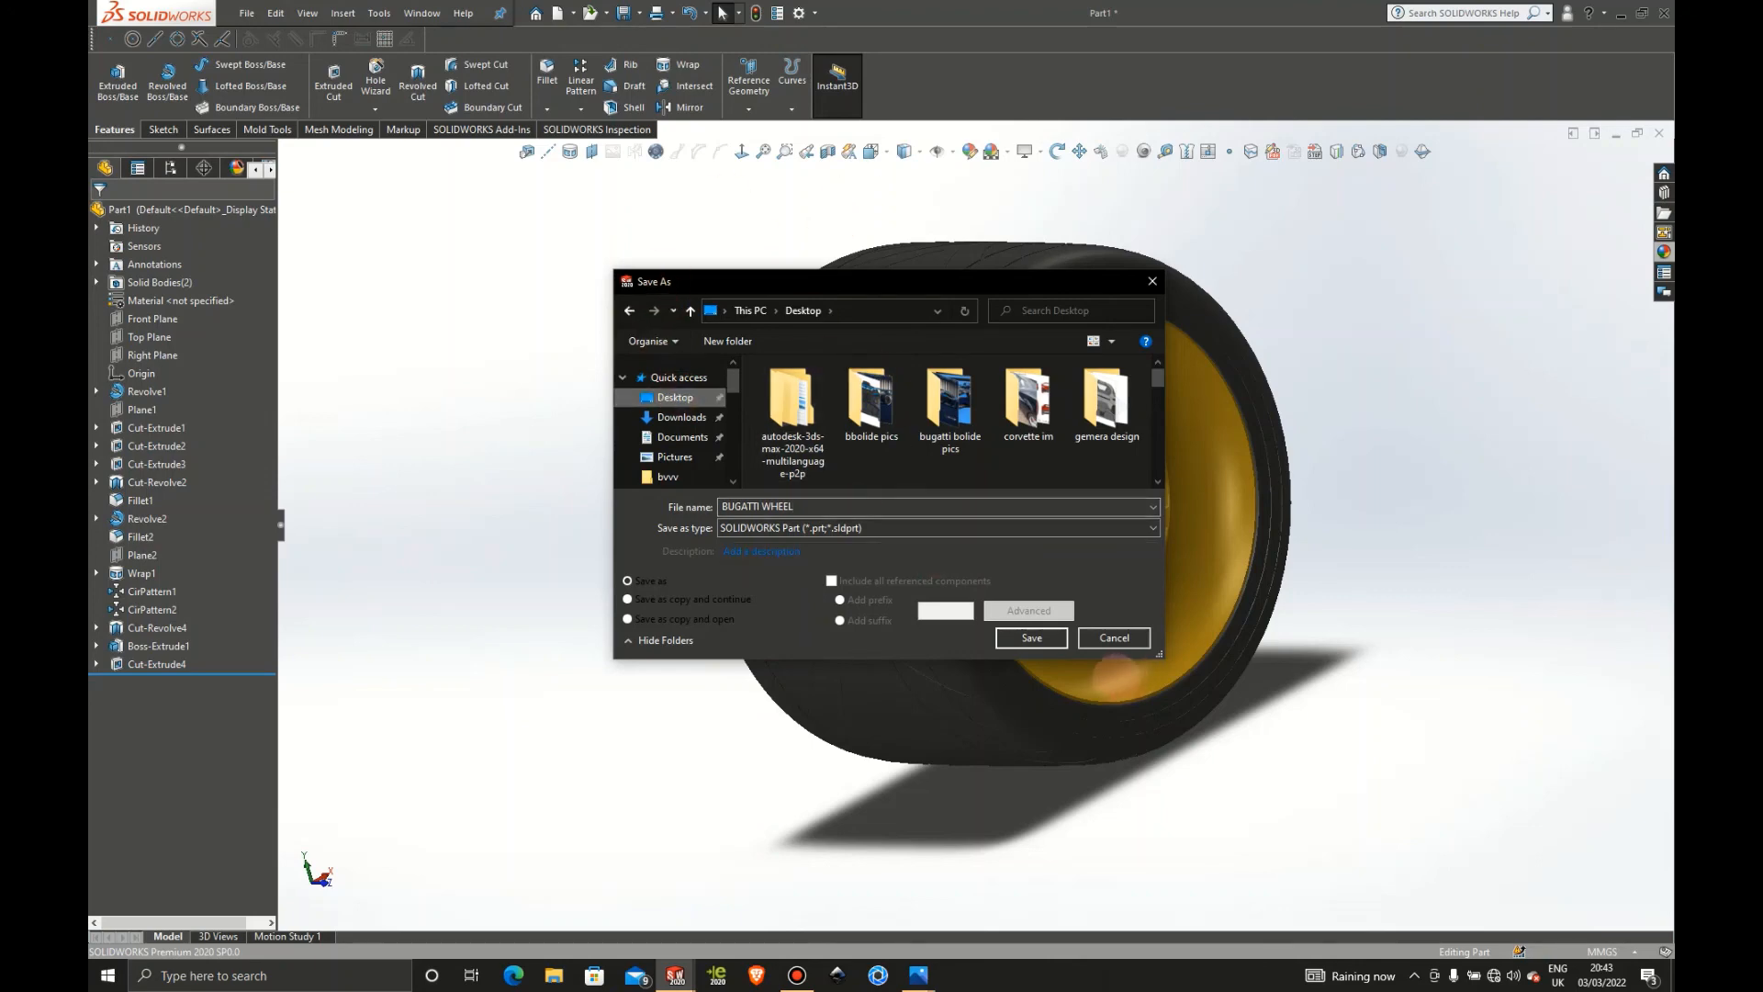
left_click(1033, 639)
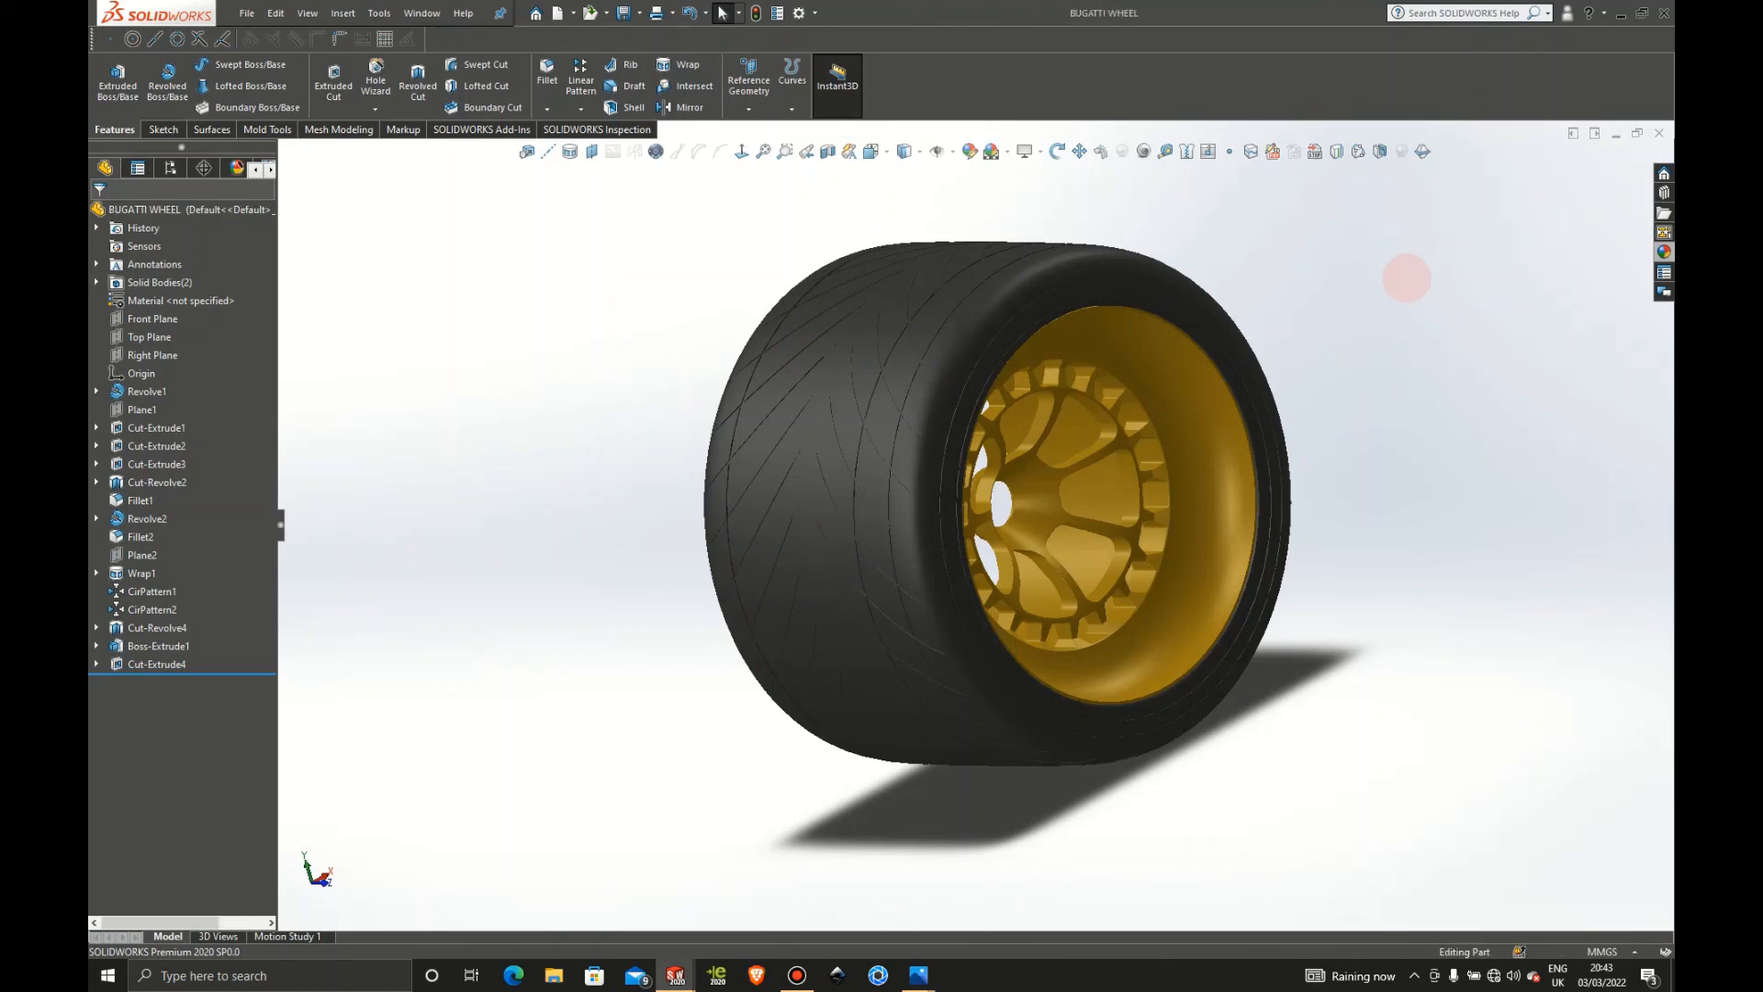
scroll(1405, 312, "up", 3)
middle_click_drag(1405, 334, 1063, 417)
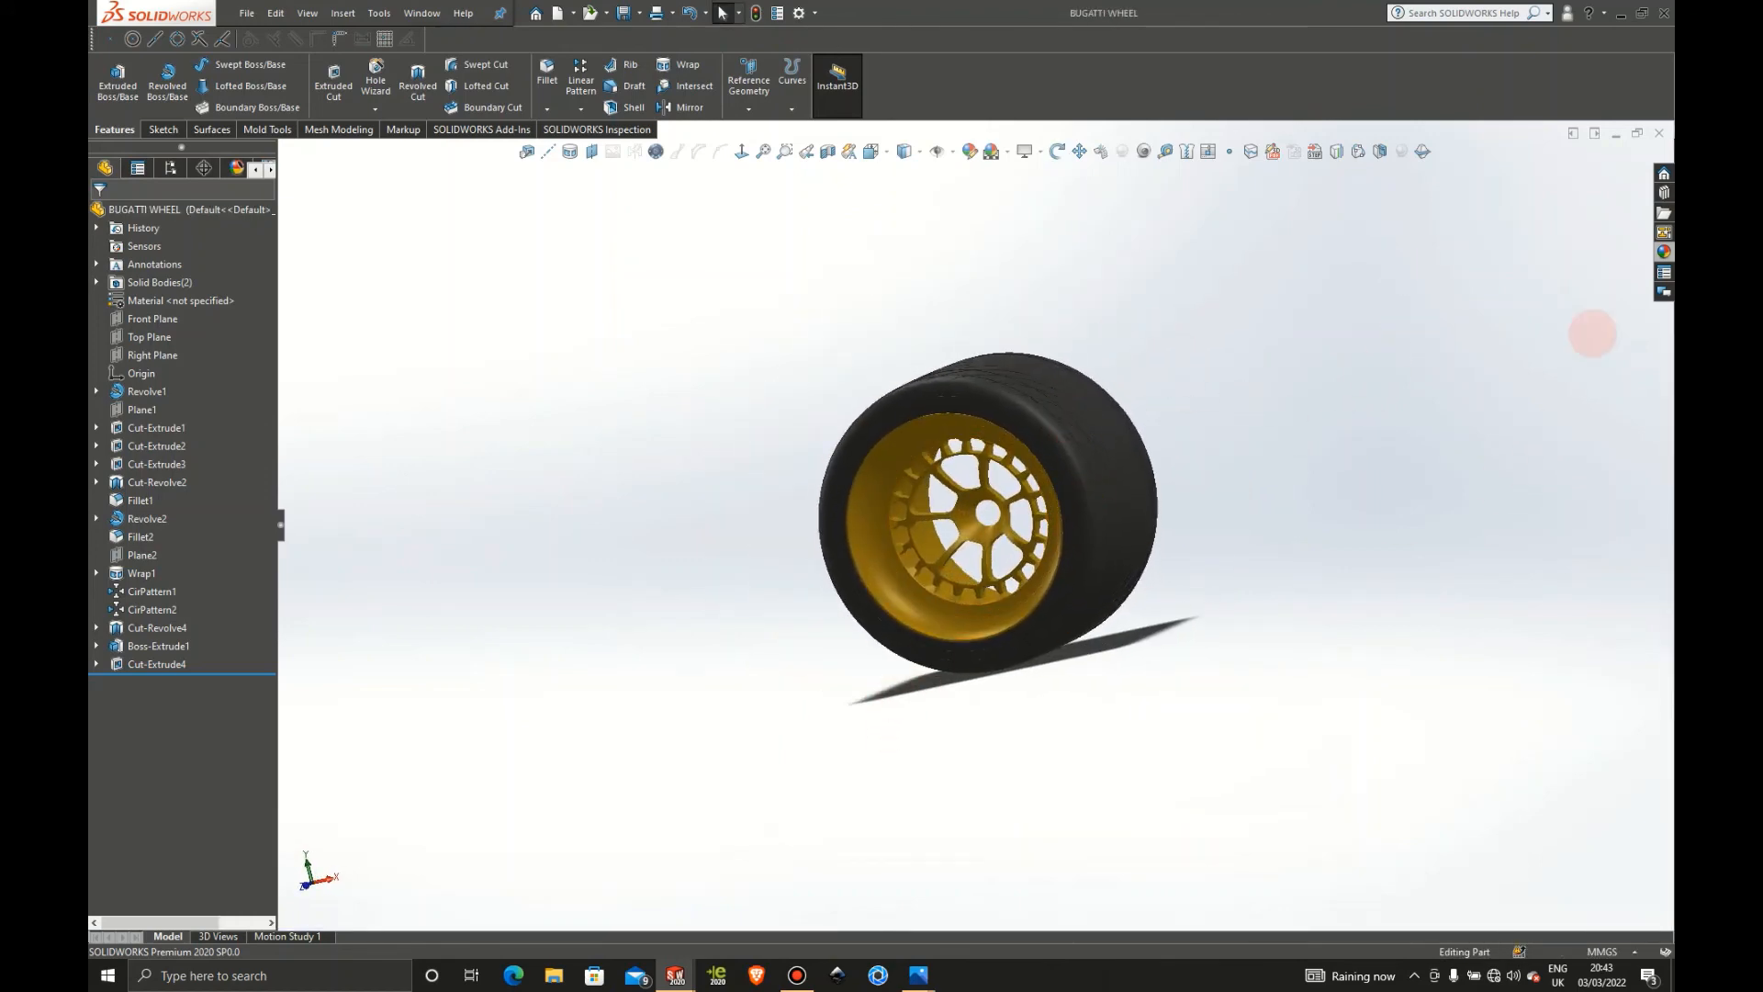
scroll(1155, 336, "down", 2)
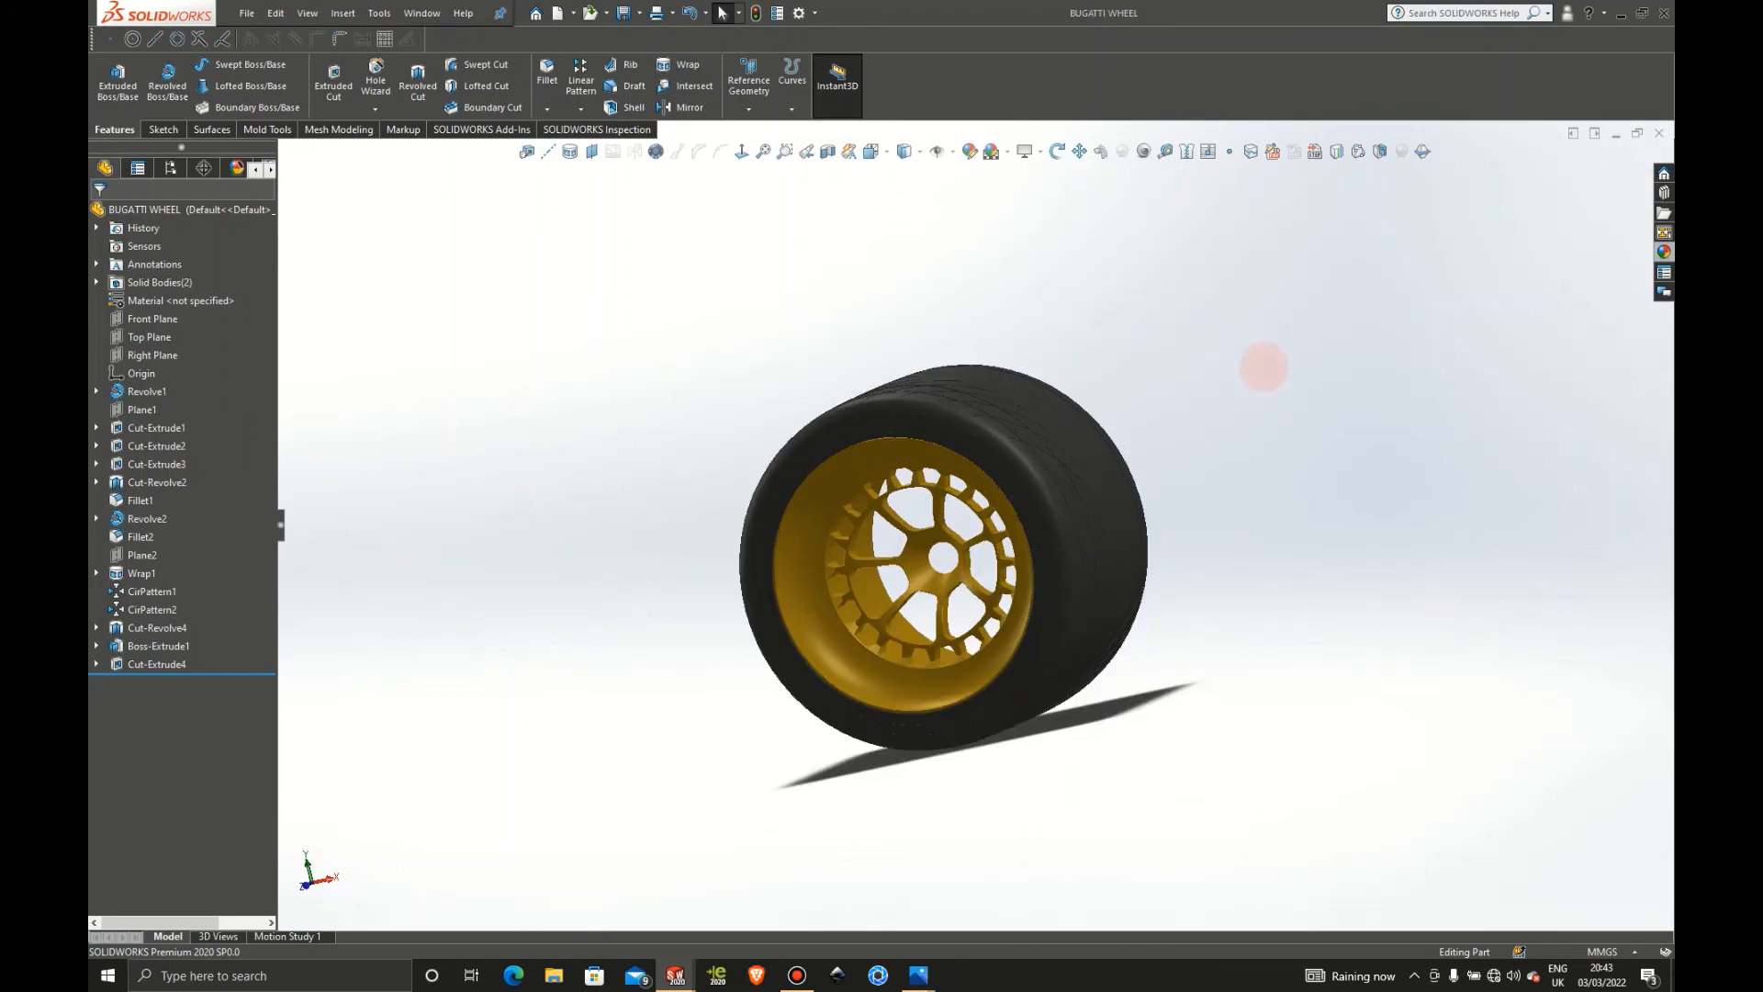
left_click(797, 975)
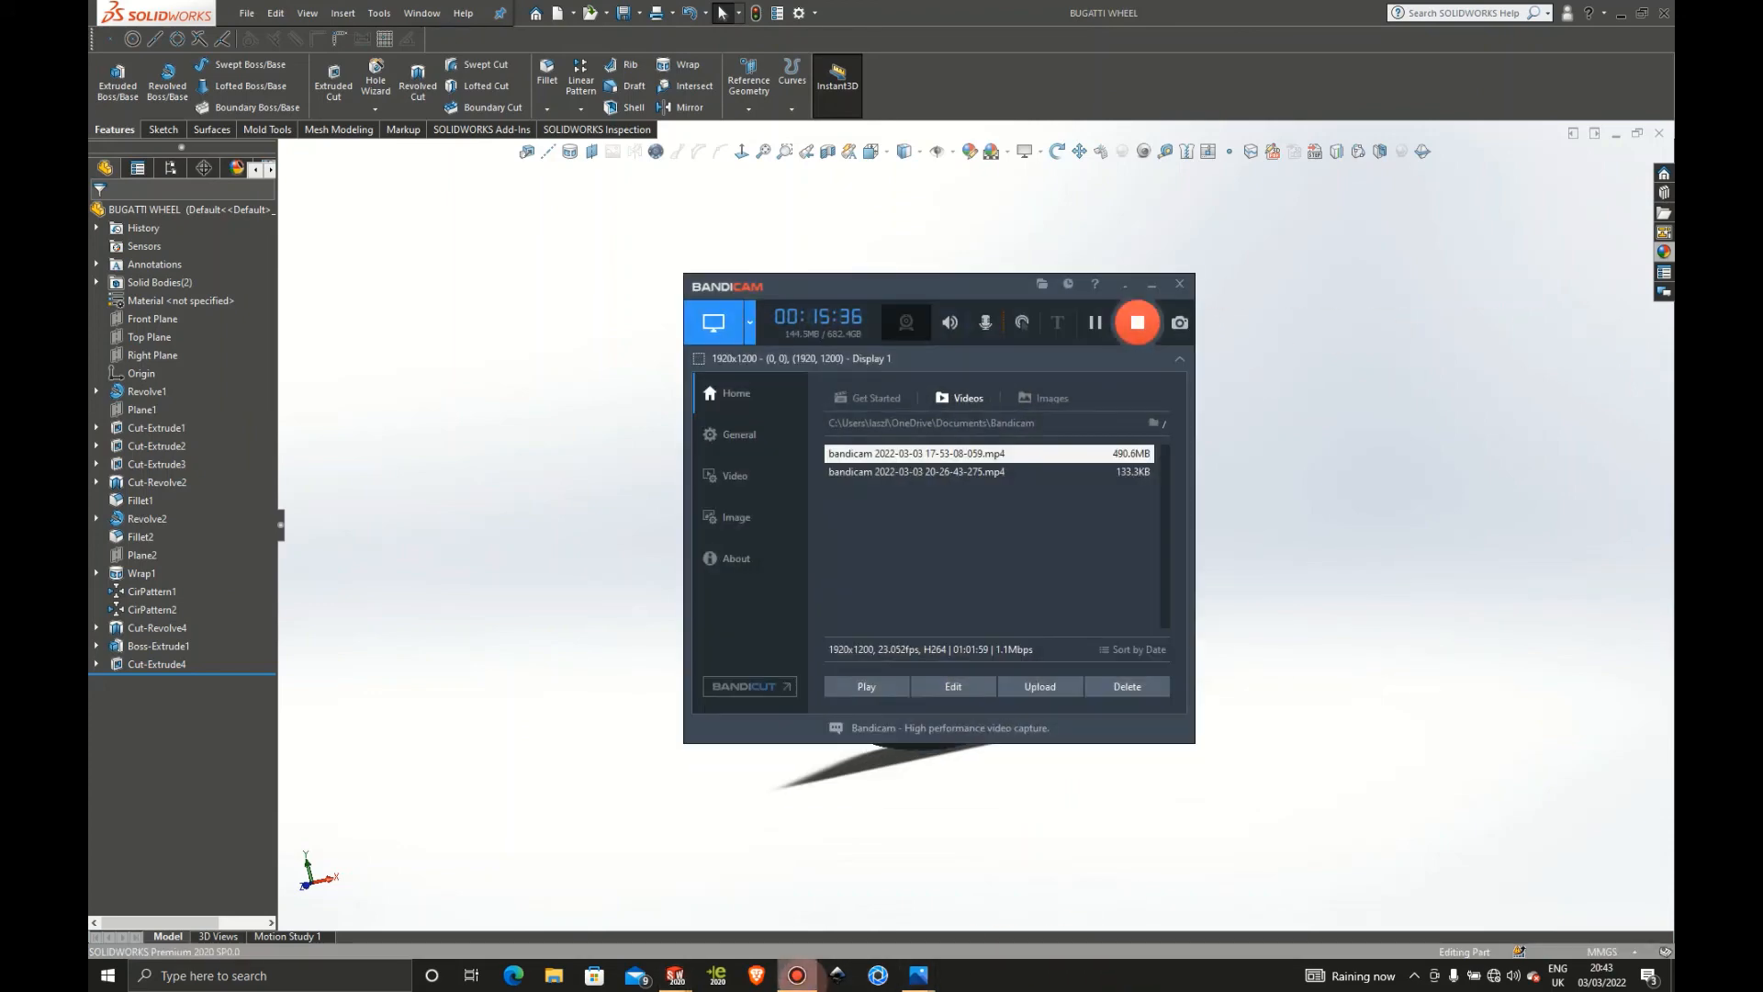
left_click(797, 975)
scroll(1185, 396, "down", 2)
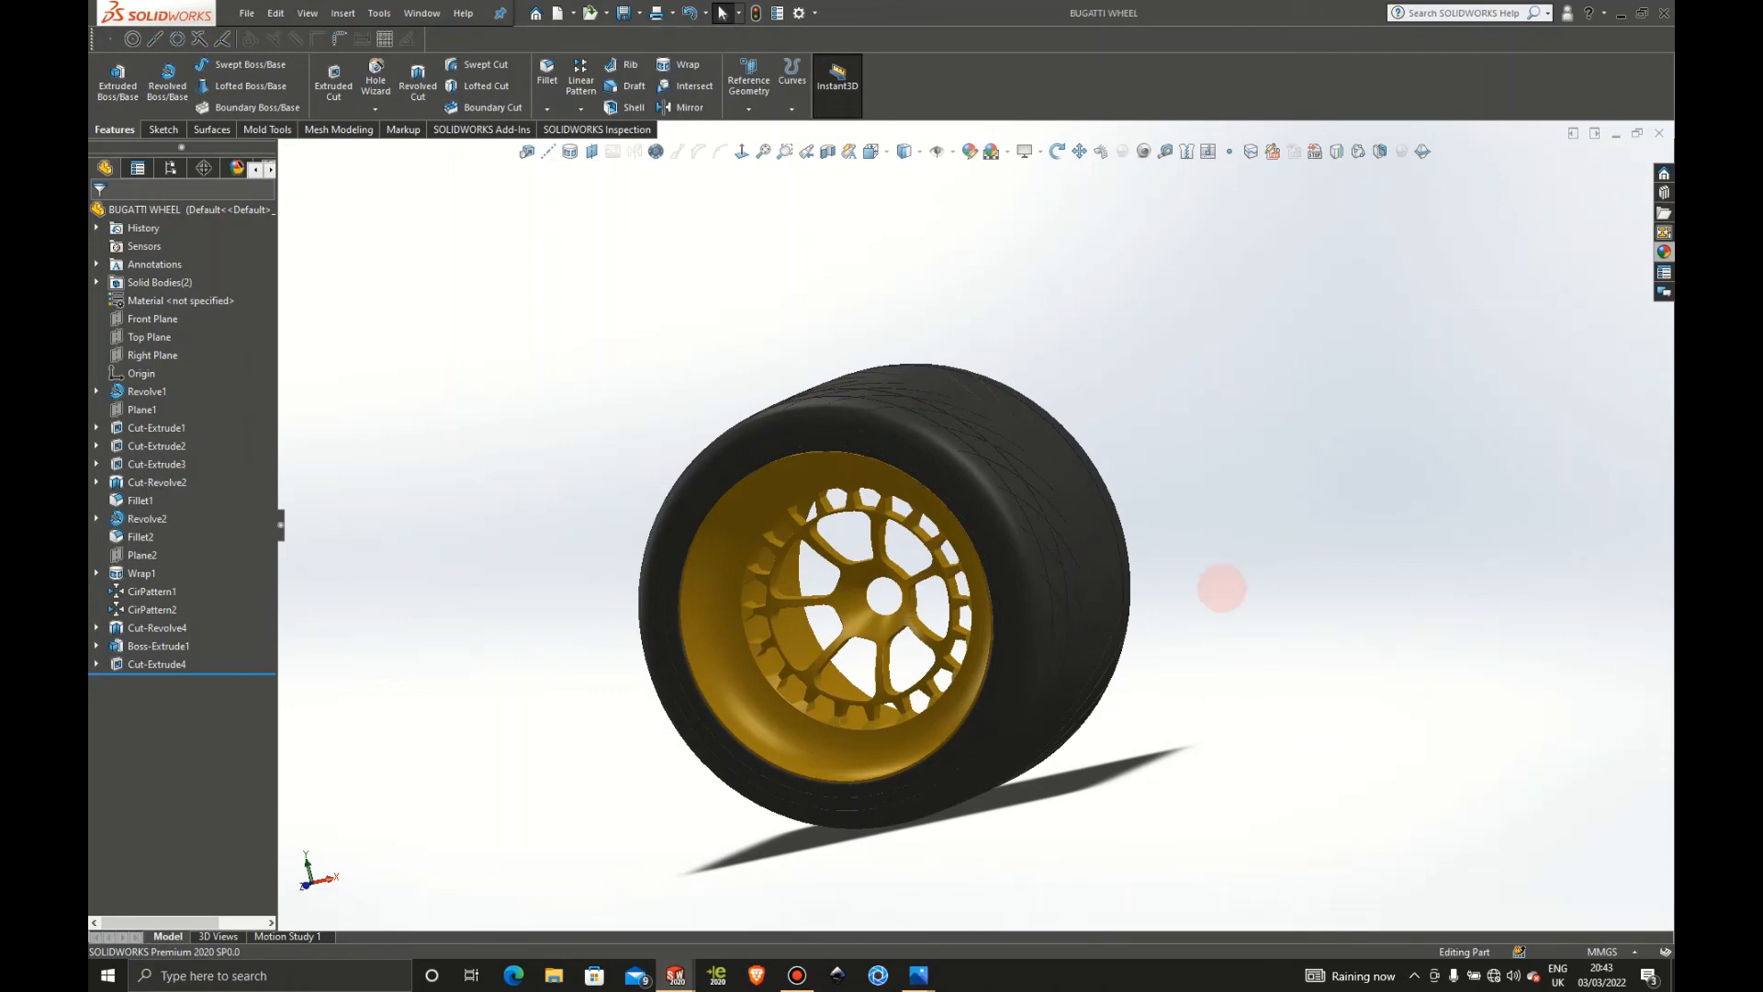
scroll(1221, 588, "up", 1)
scroll(1145, 613, "down", 1)
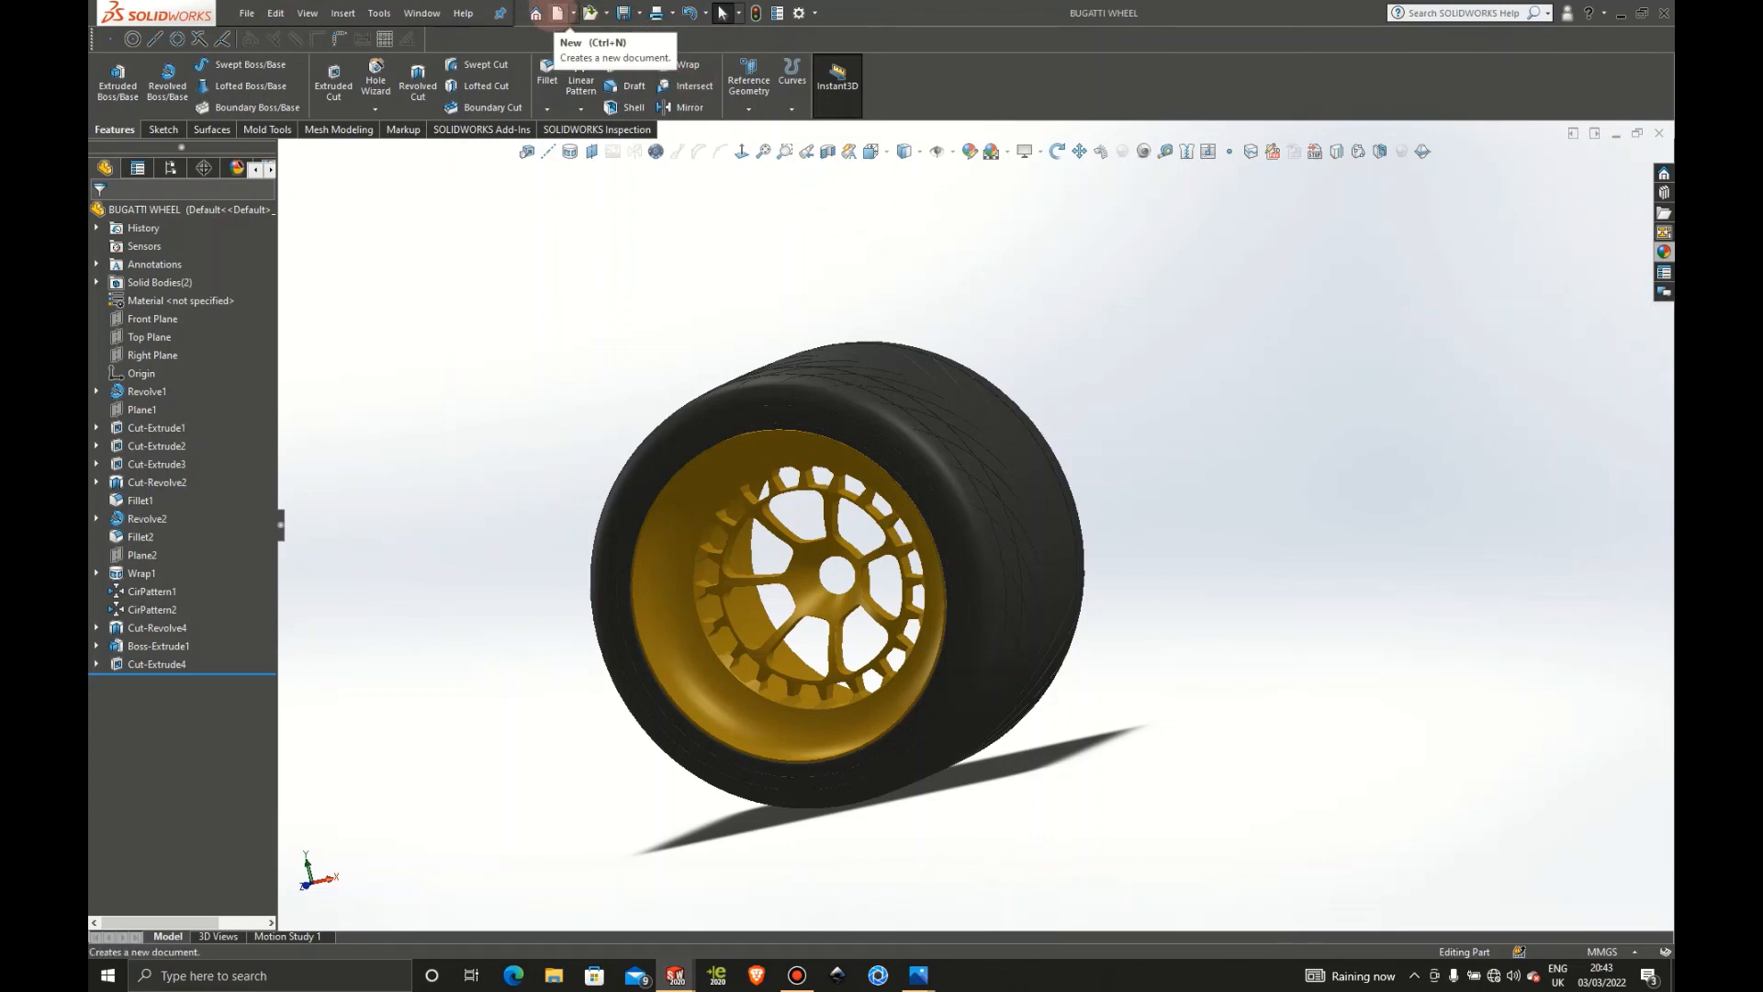
Create a new assembly document
left_click(558, 13)
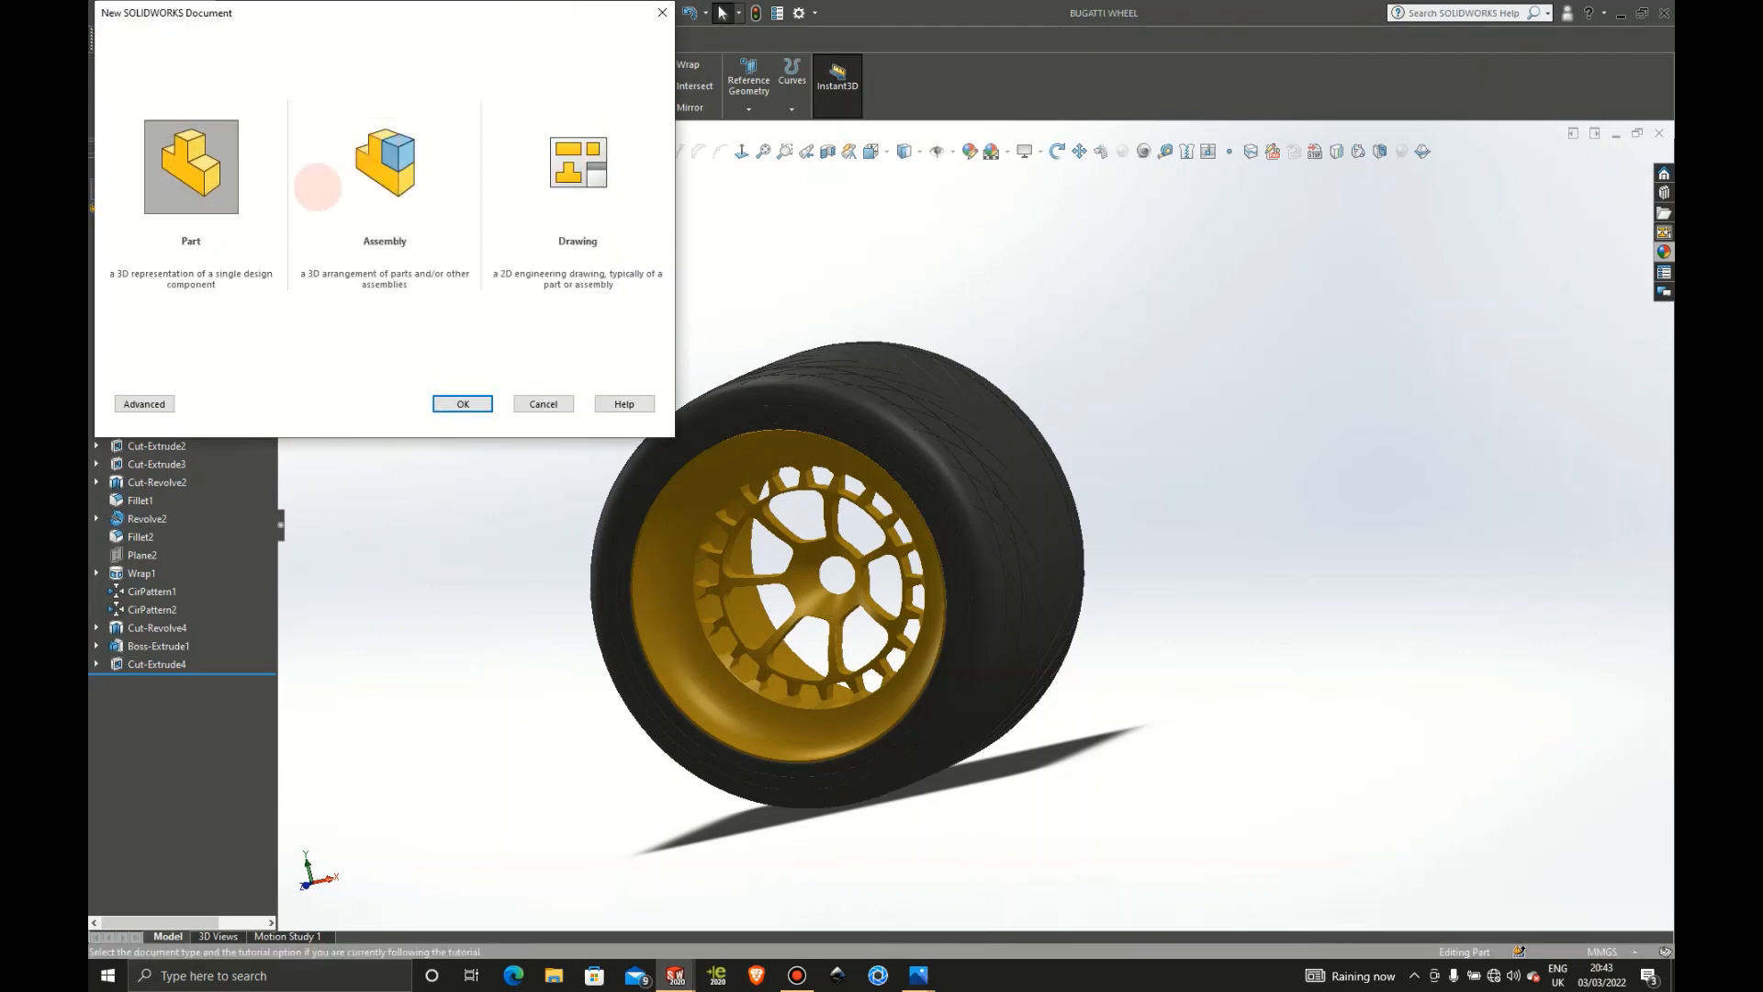
left_click(364, 162)
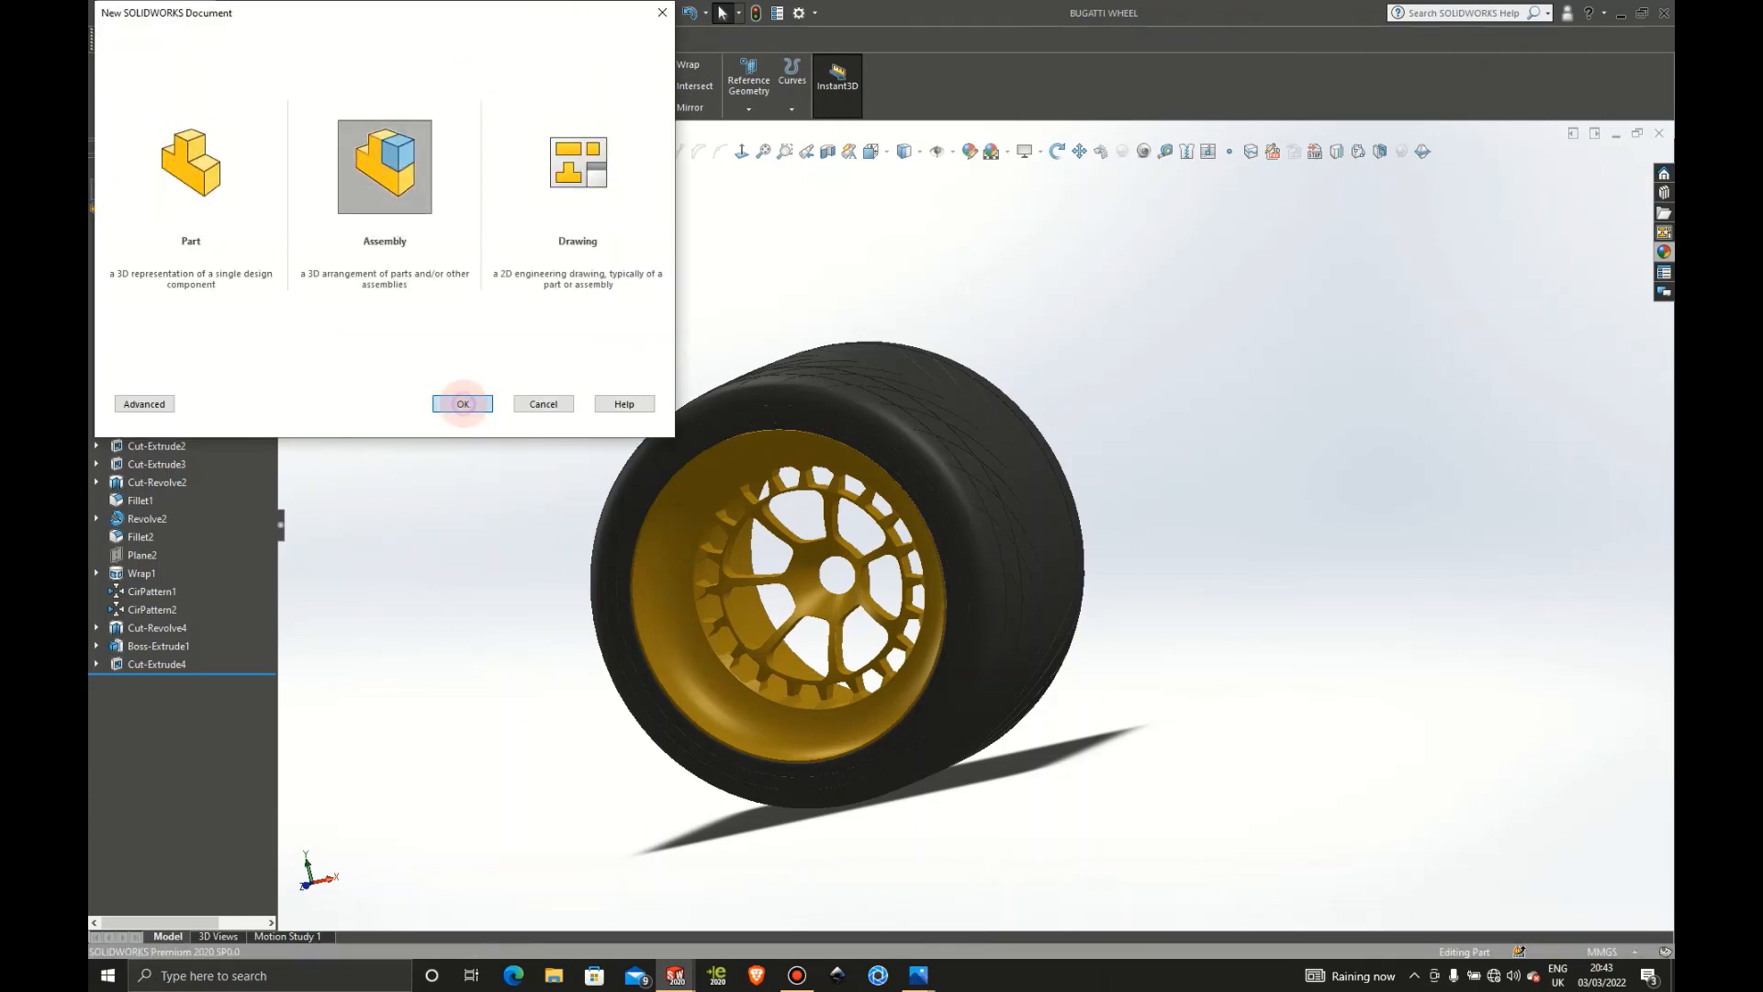
left_click(463, 404)
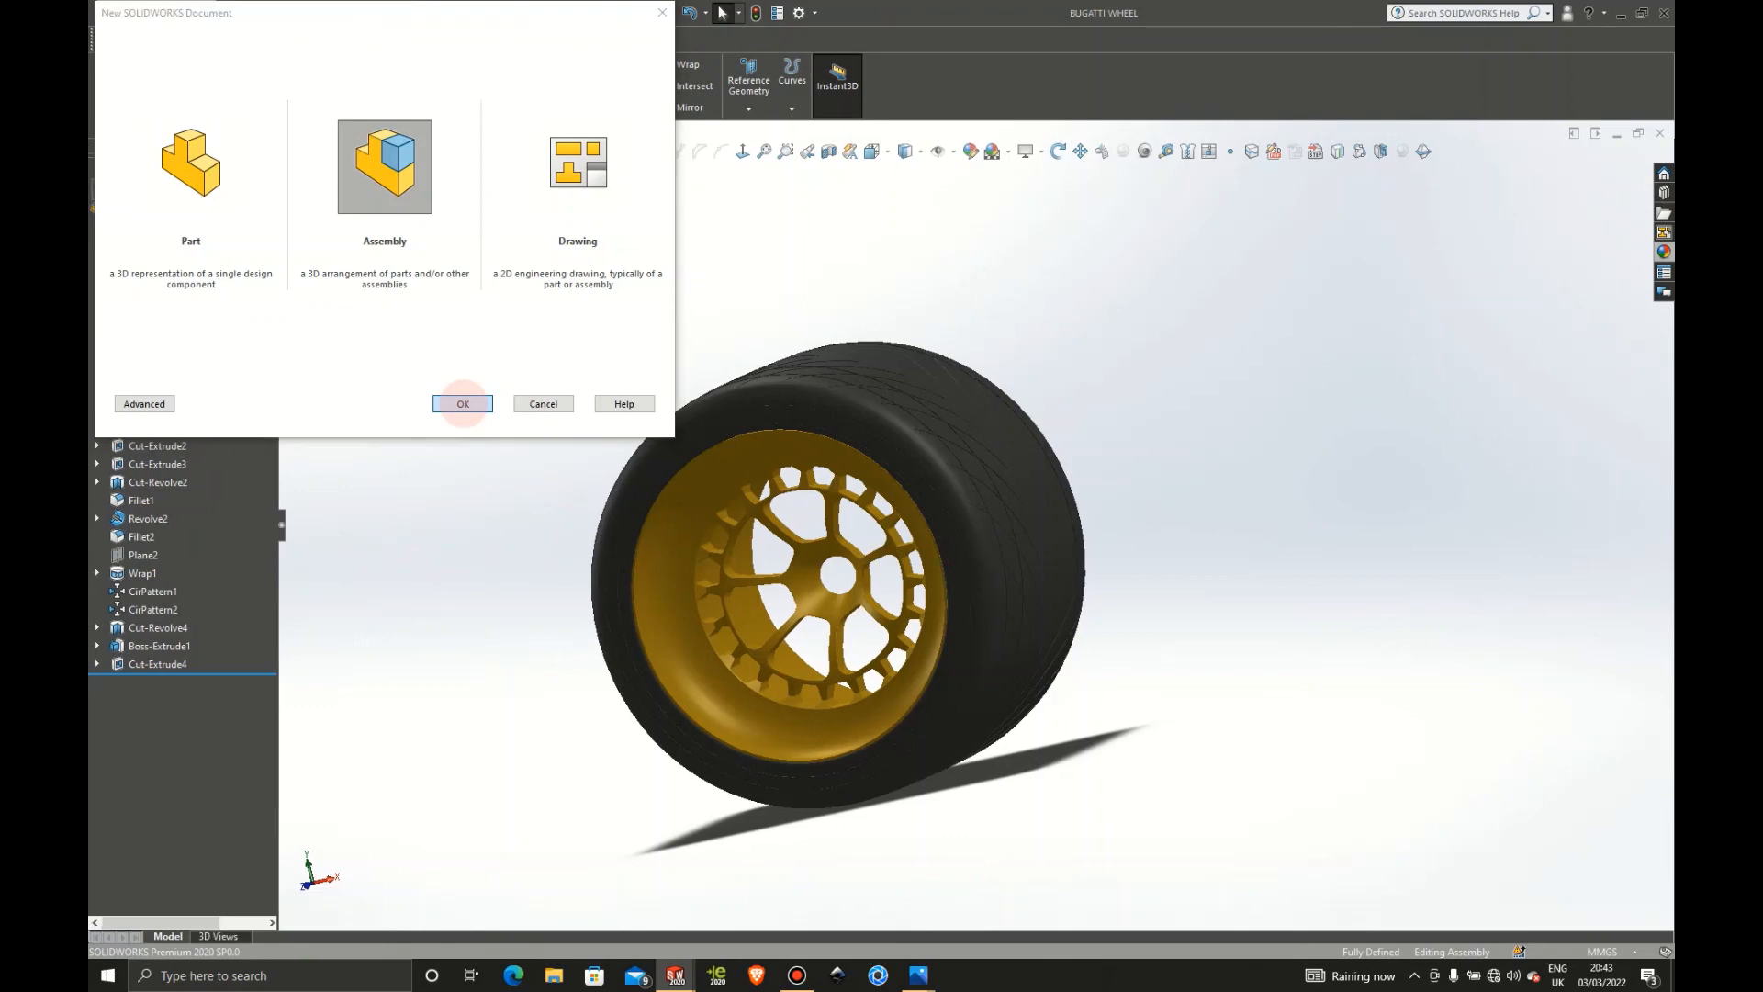